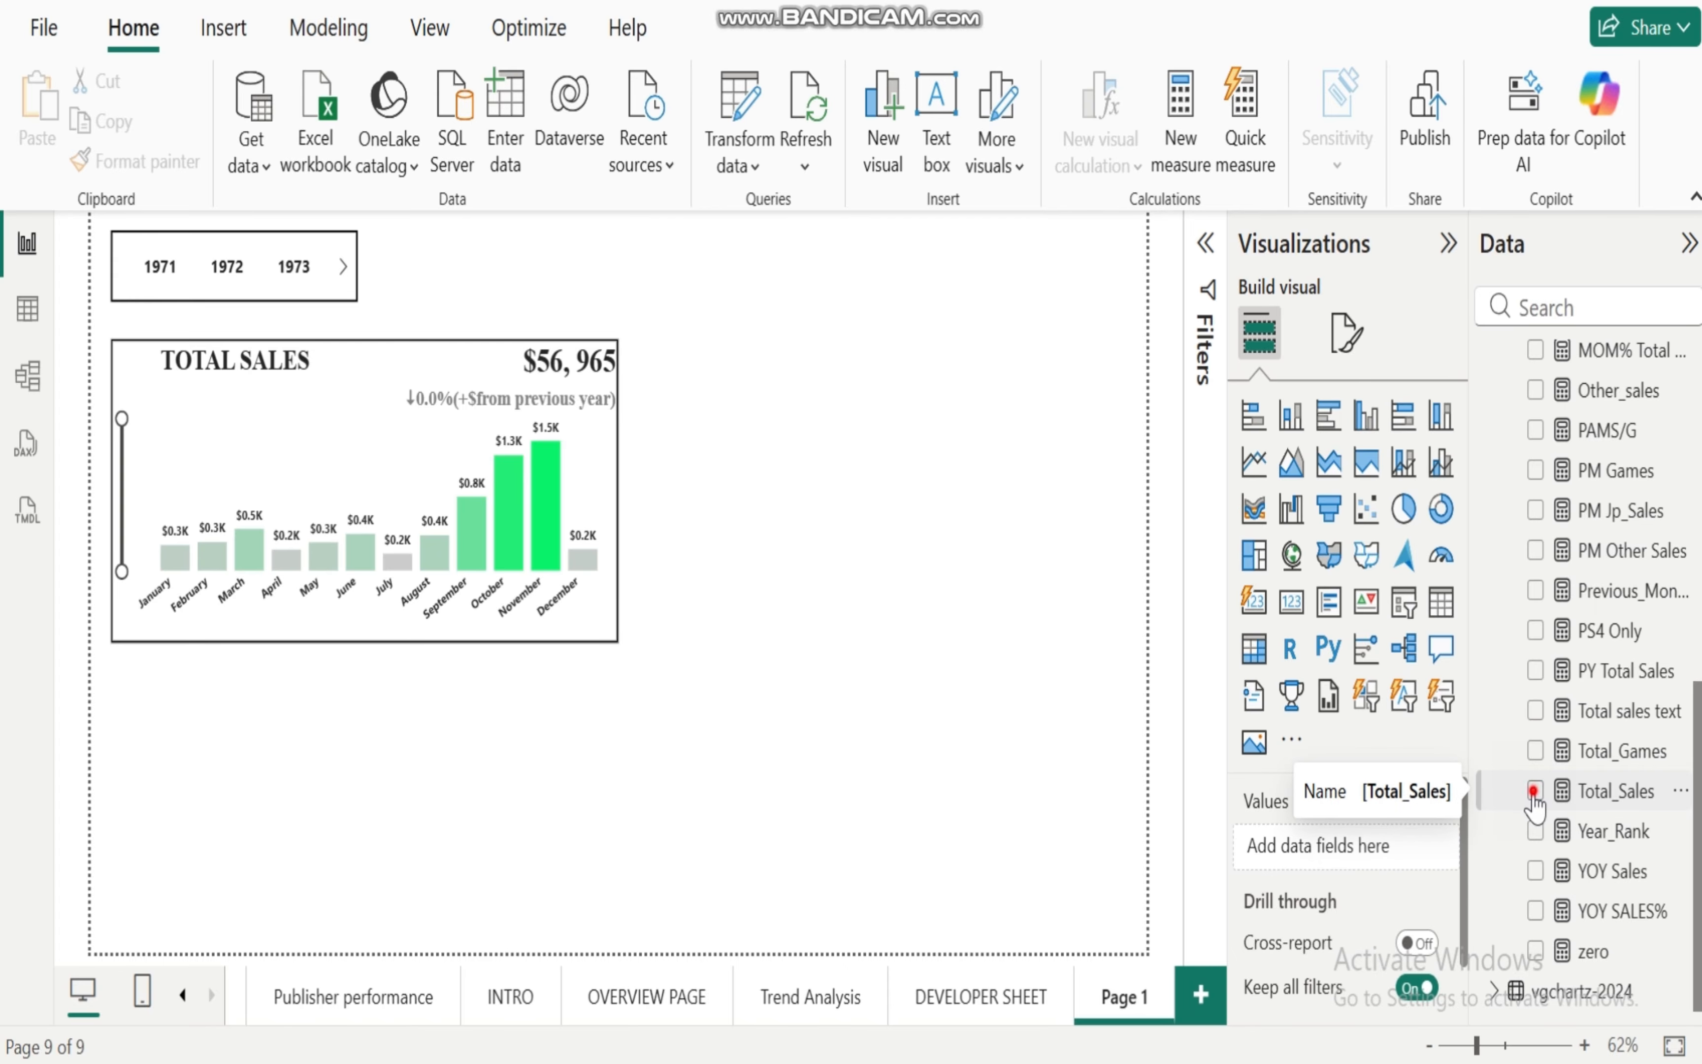
Step: Create a clustered column chart of the Total_Sales measure by Month from the cal_dim_Date date hierarchy
left_click(1536, 792)
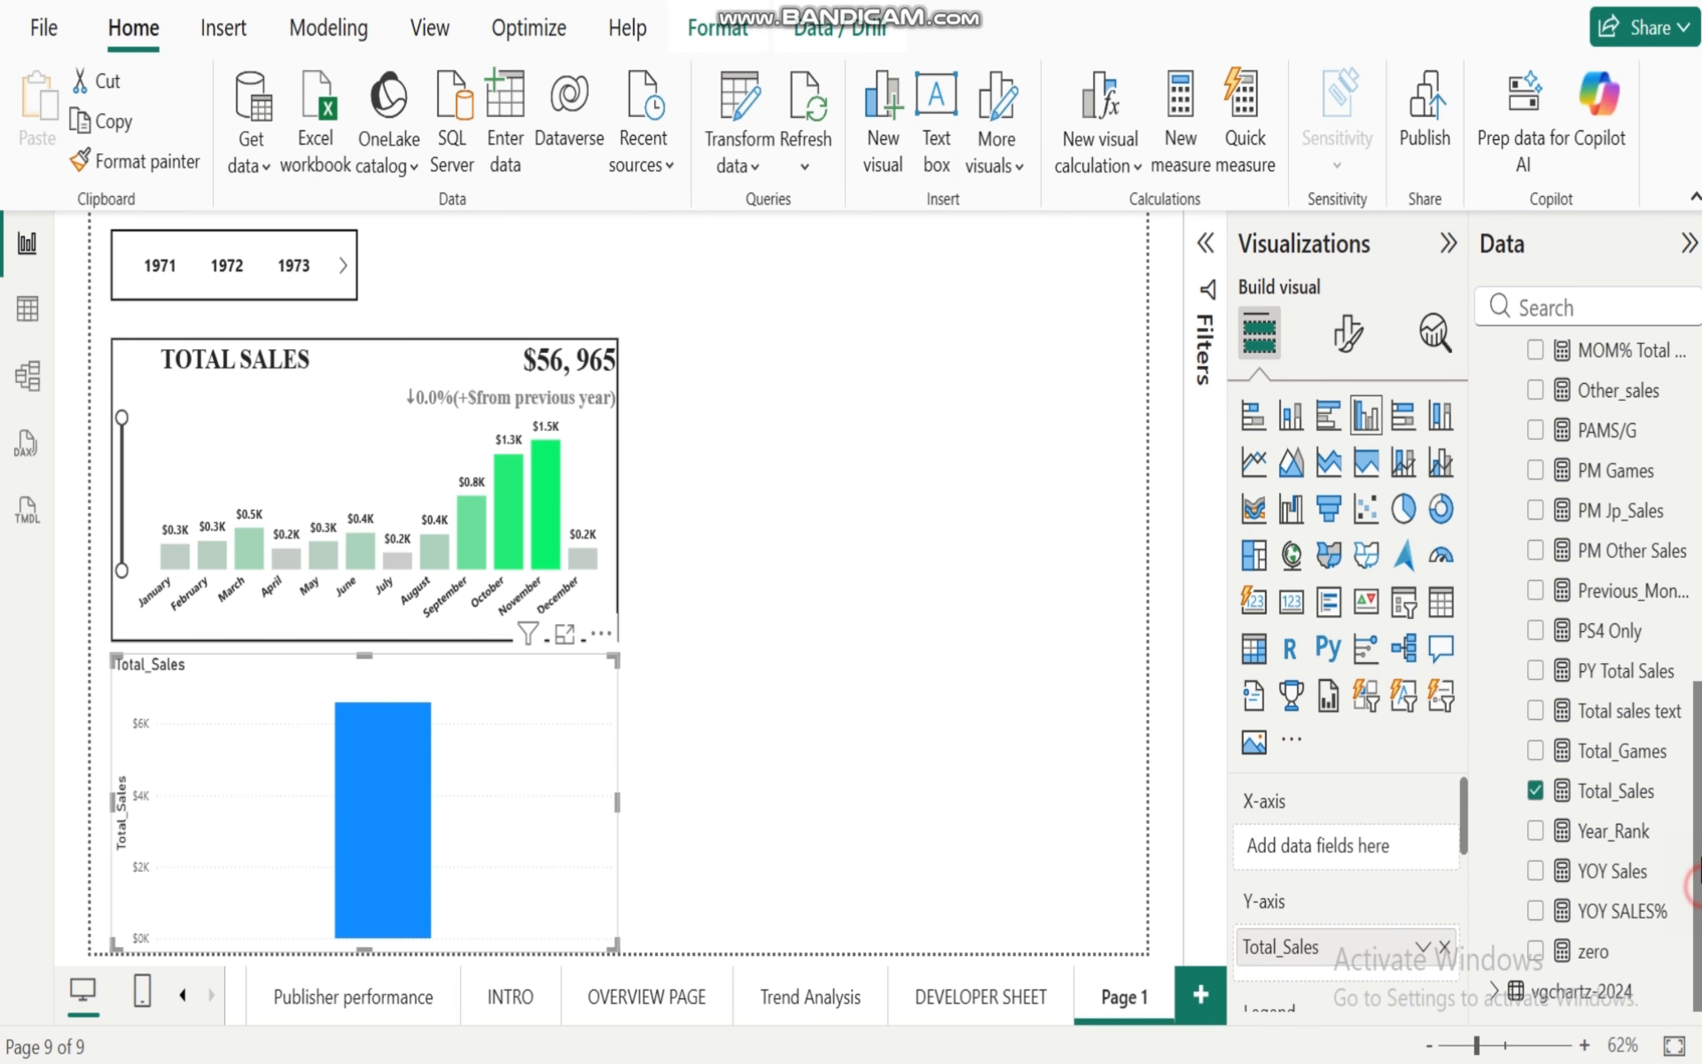
left_click_drag(1697, 882, 1696, 422)
left_click(1495, 402)
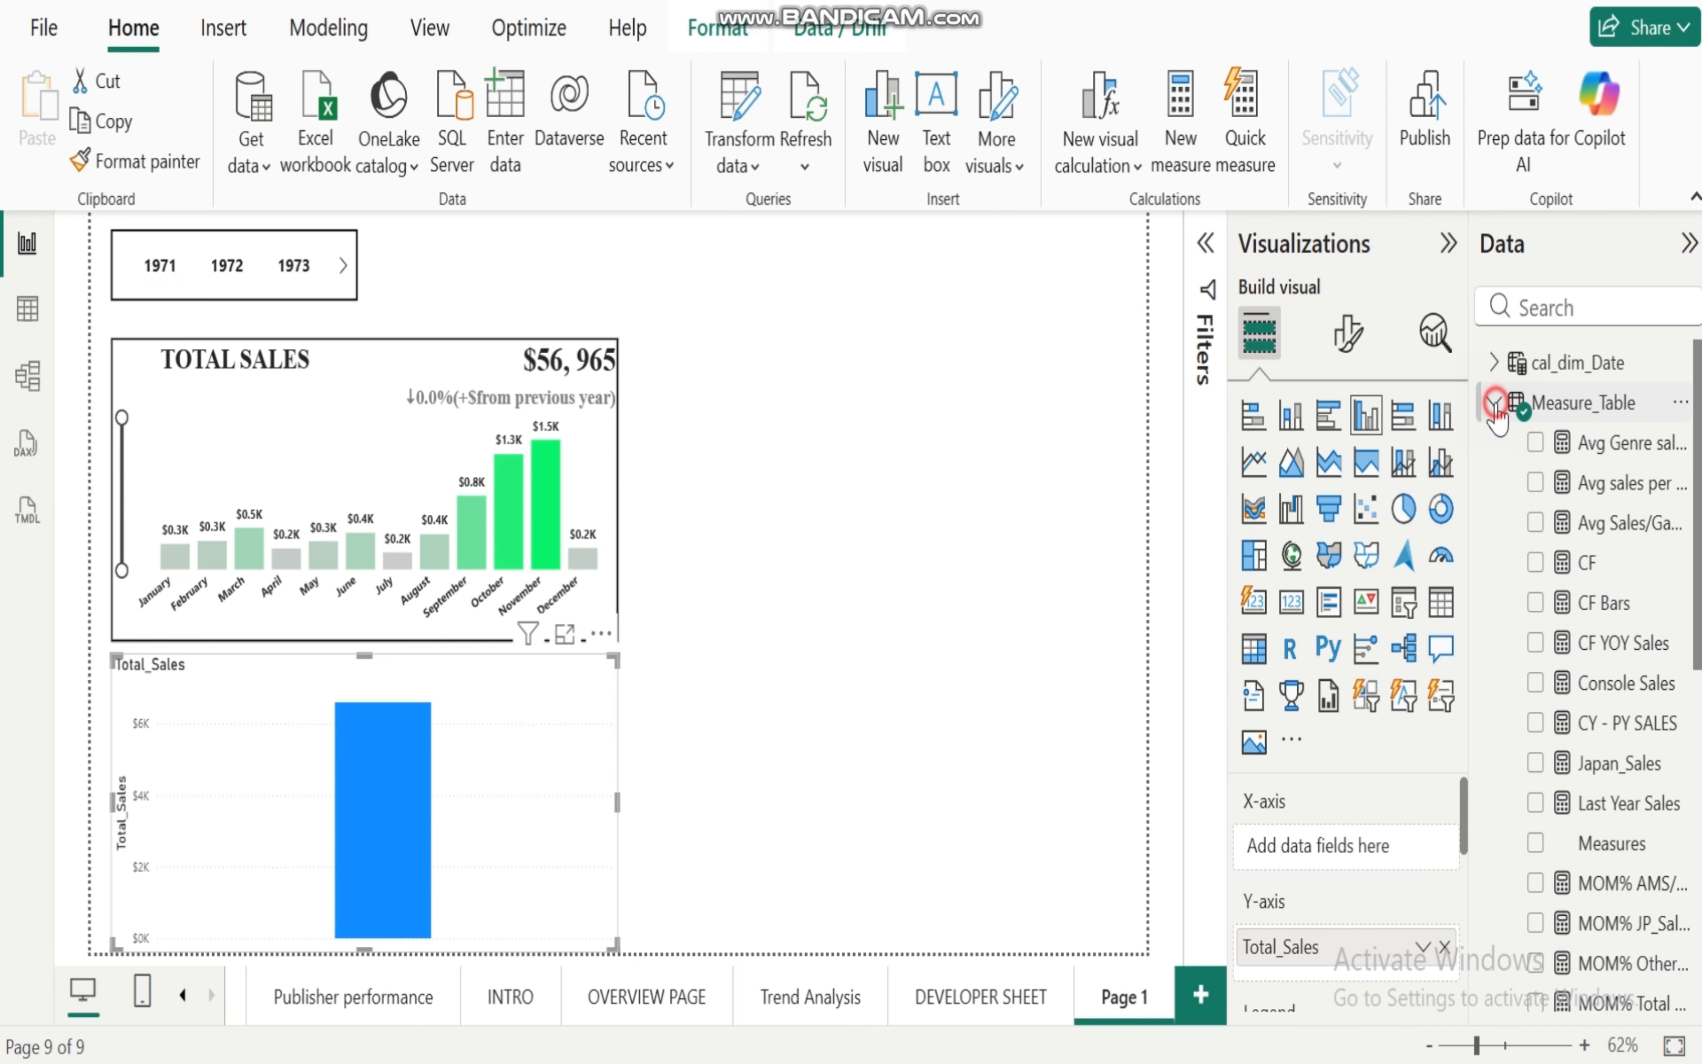
left_click(1494, 363)
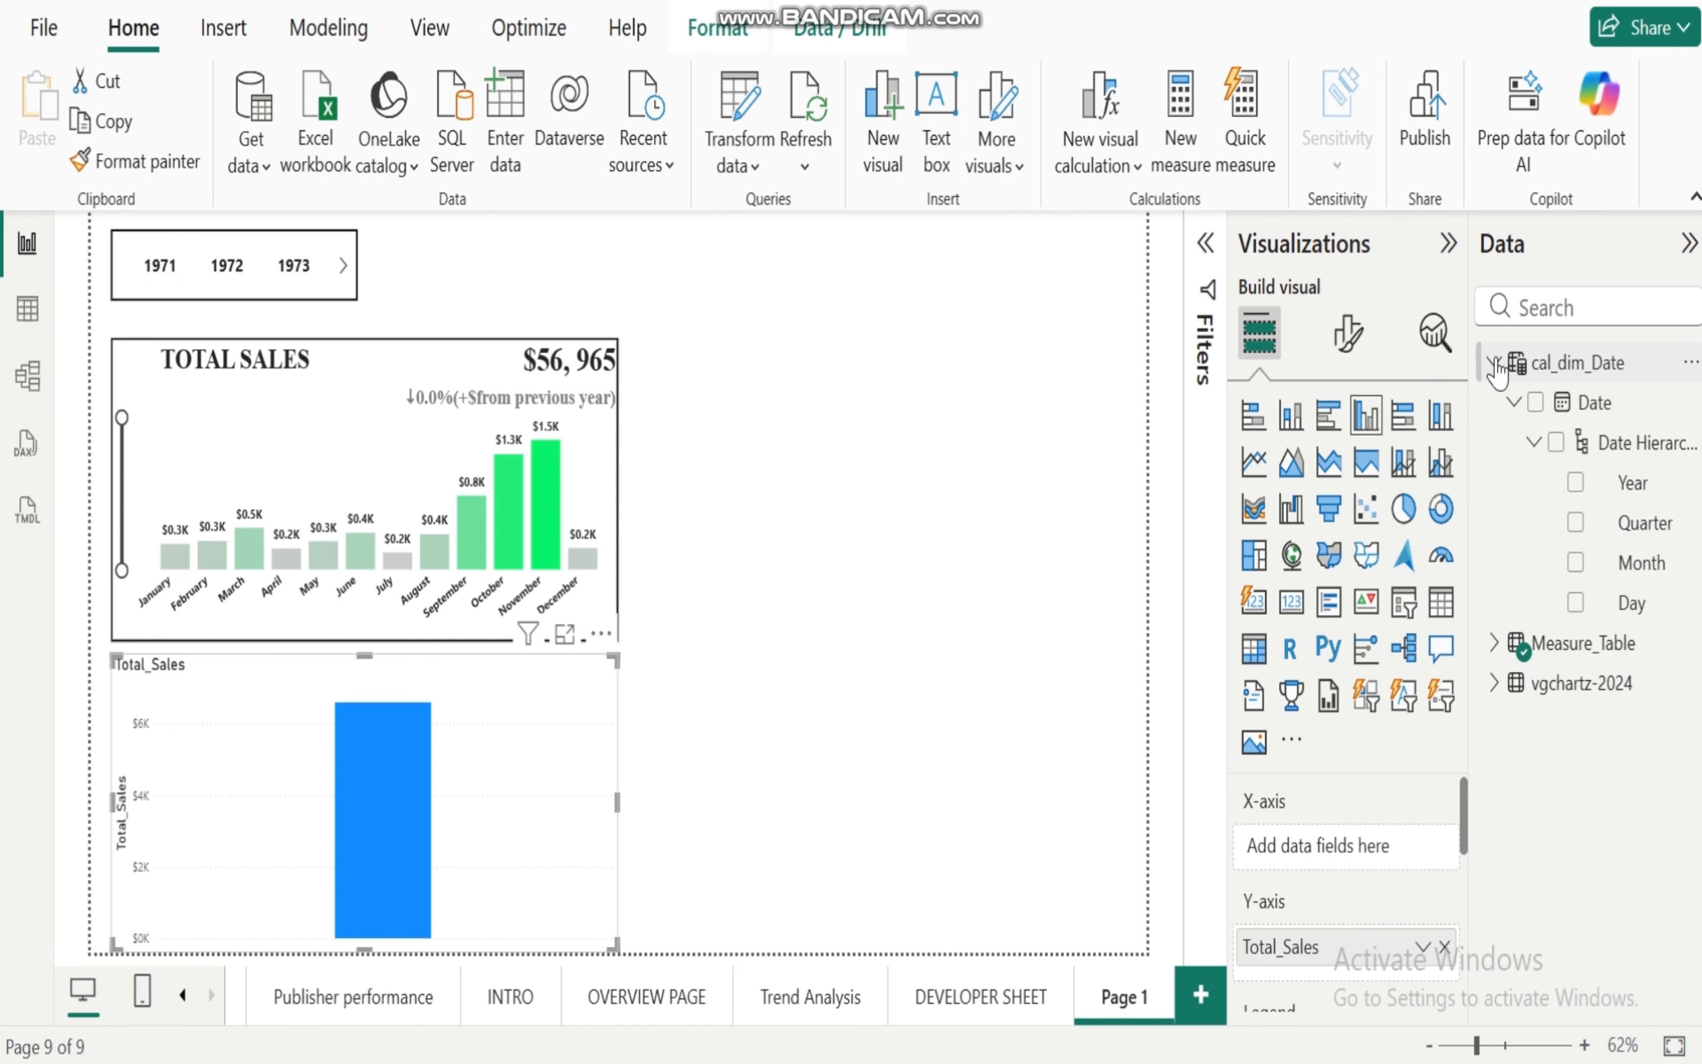
left_click(1576, 565)
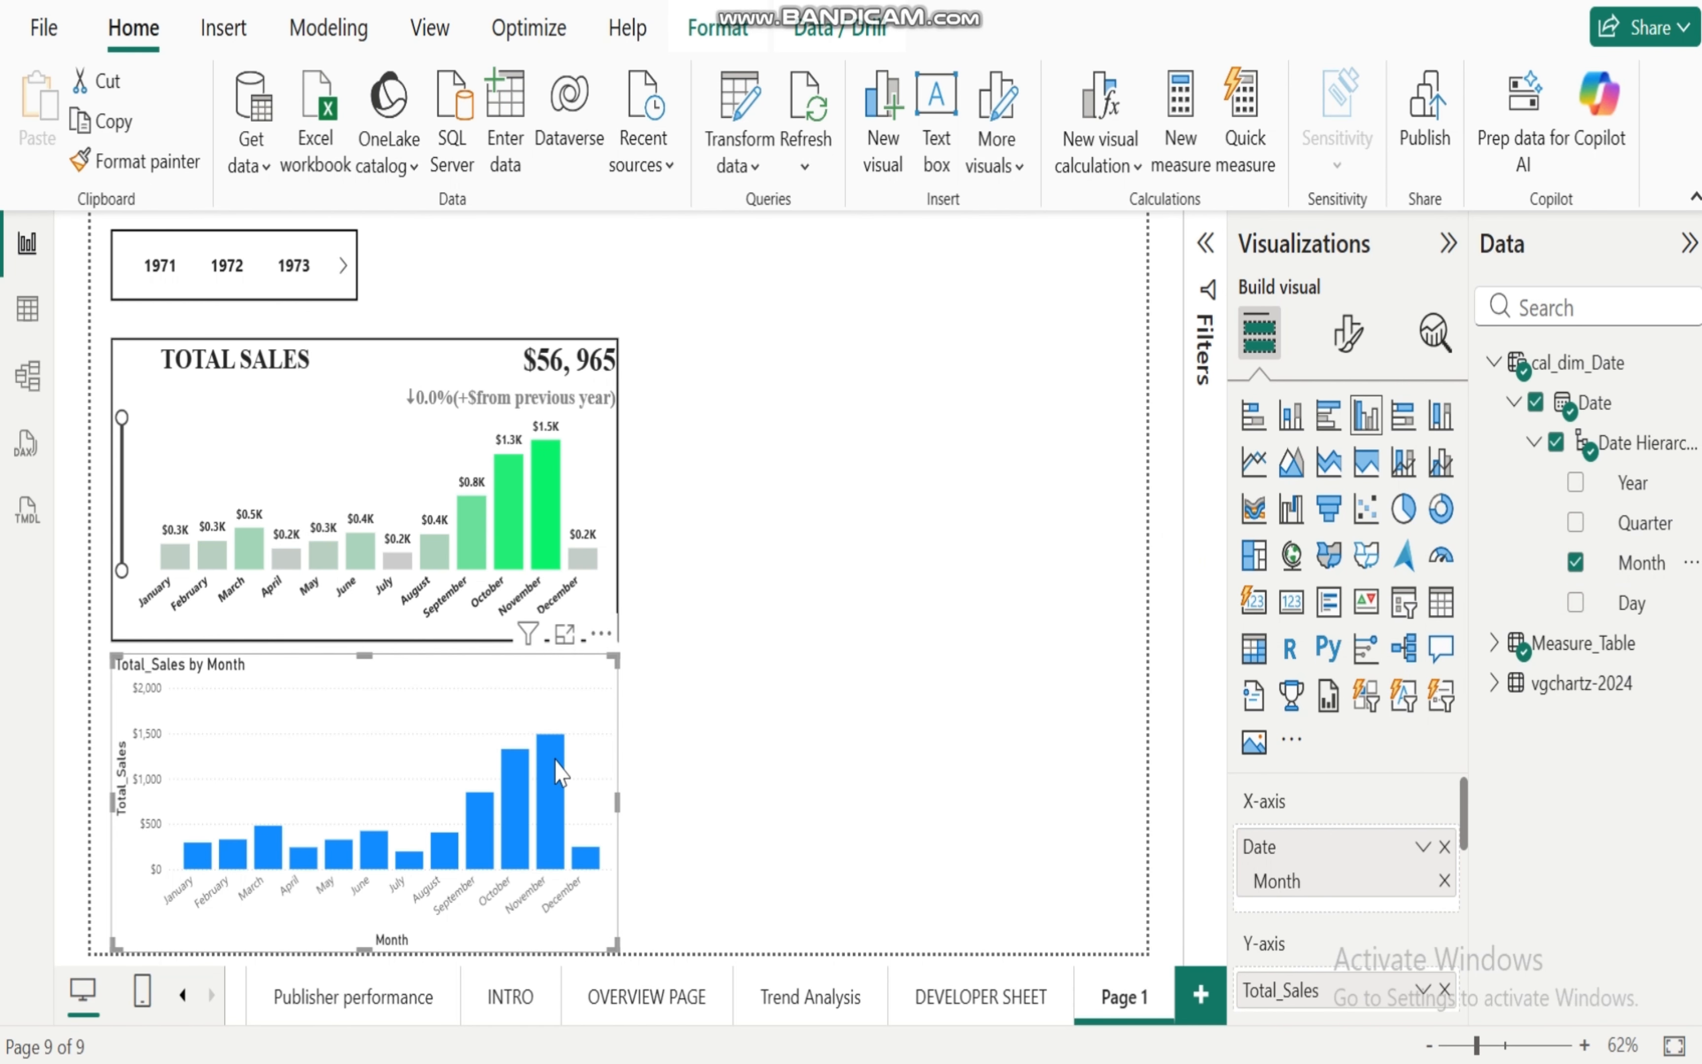
Step: Move the new column chart beside the existing TOTAL SALES chart and extend its height to align with it
left_click_drag(456, 688, 988, 376)
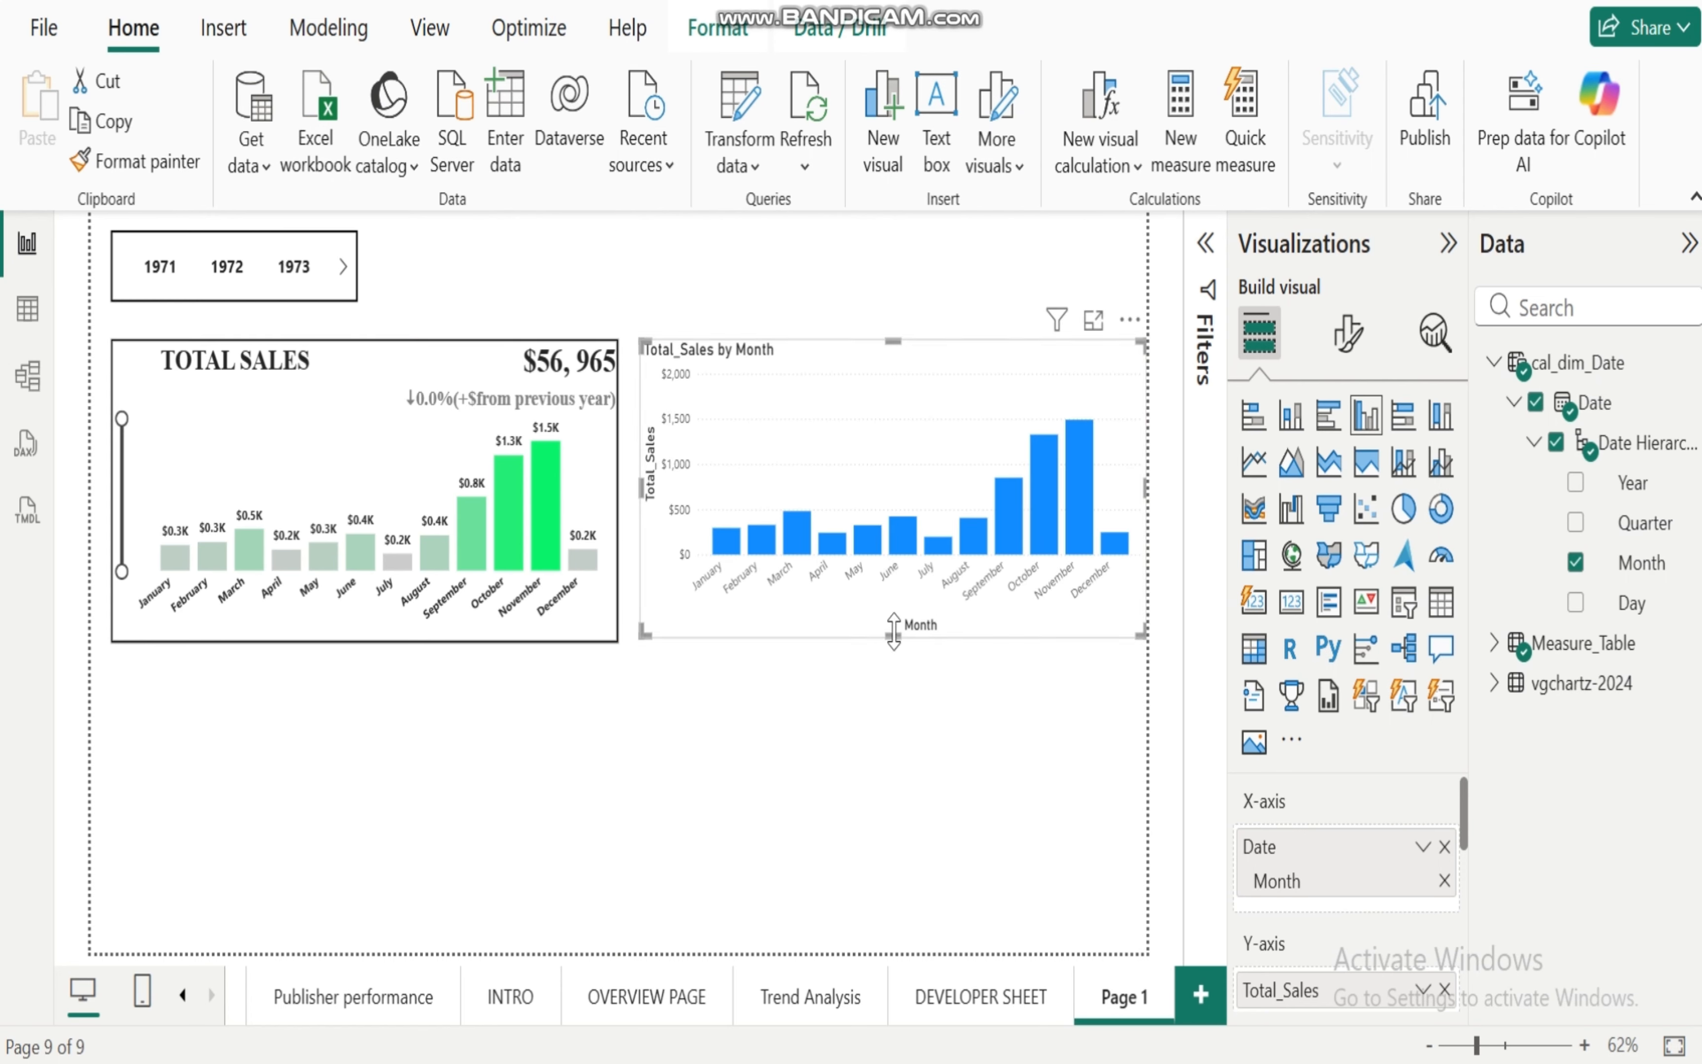
left_click_drag(895, 637, 898, 661)
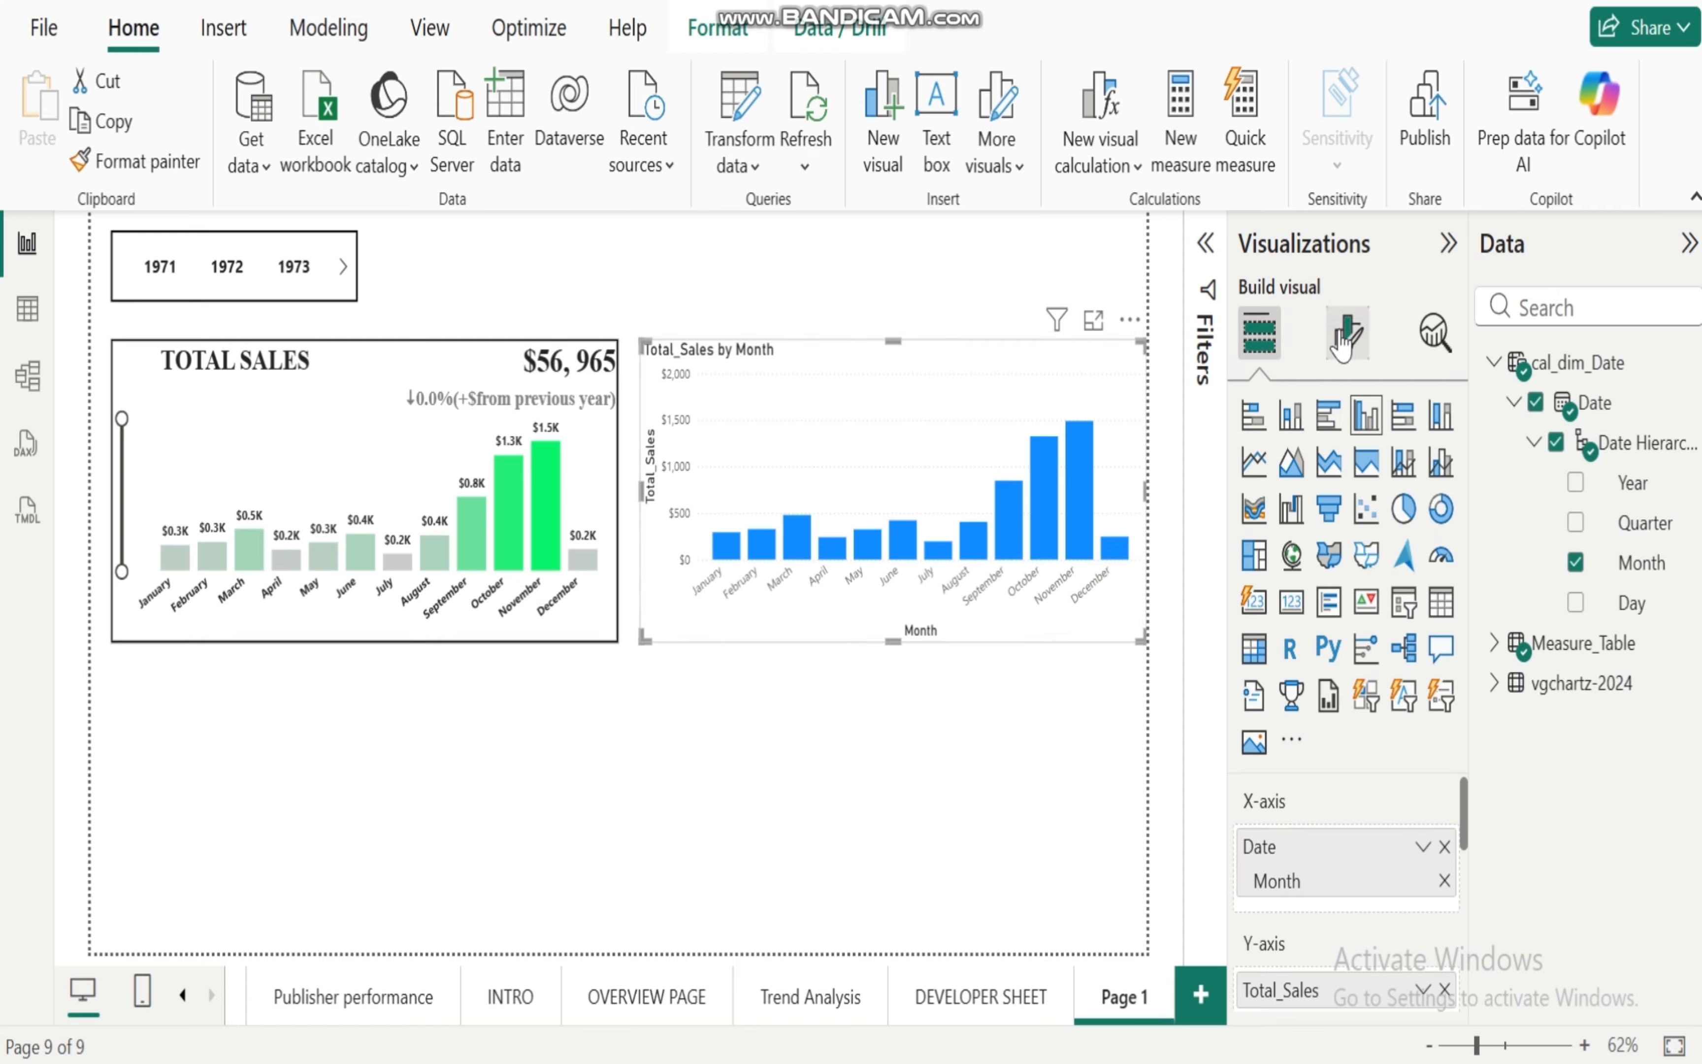
Step: Format the new chart's X-axis values as bold Times New Roman, size 12, in black
left_click(900, 368)
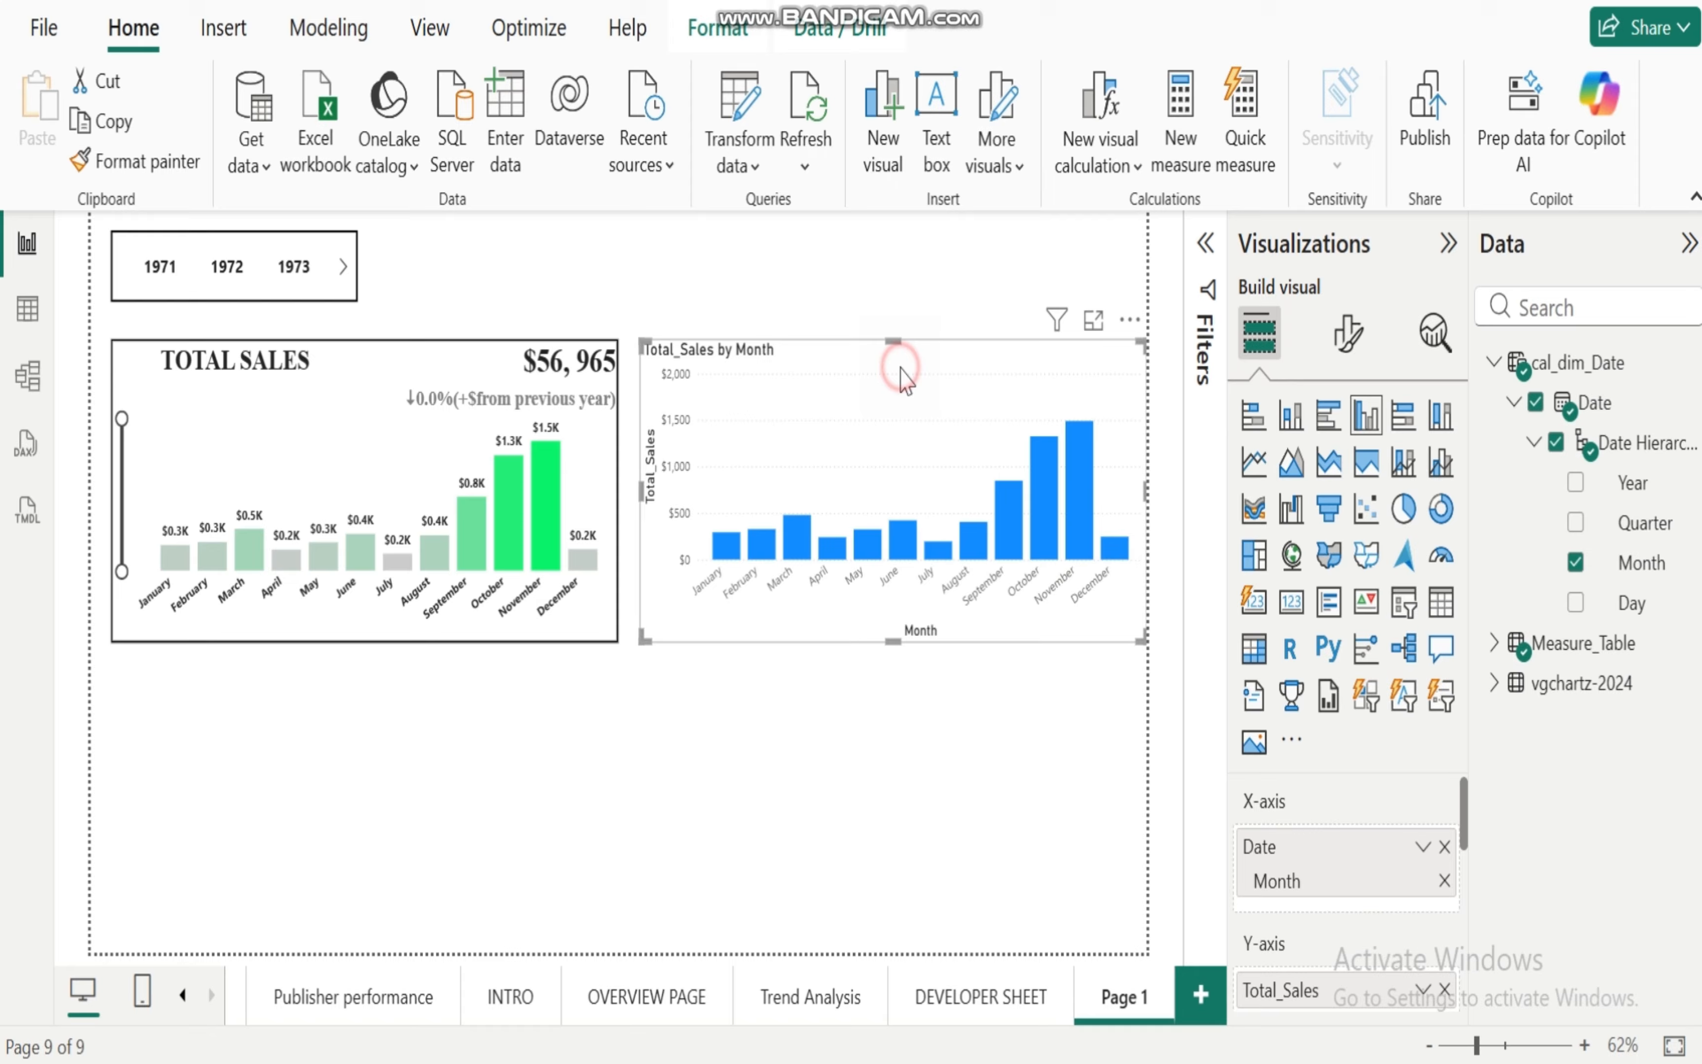
left_click(1348, 336)
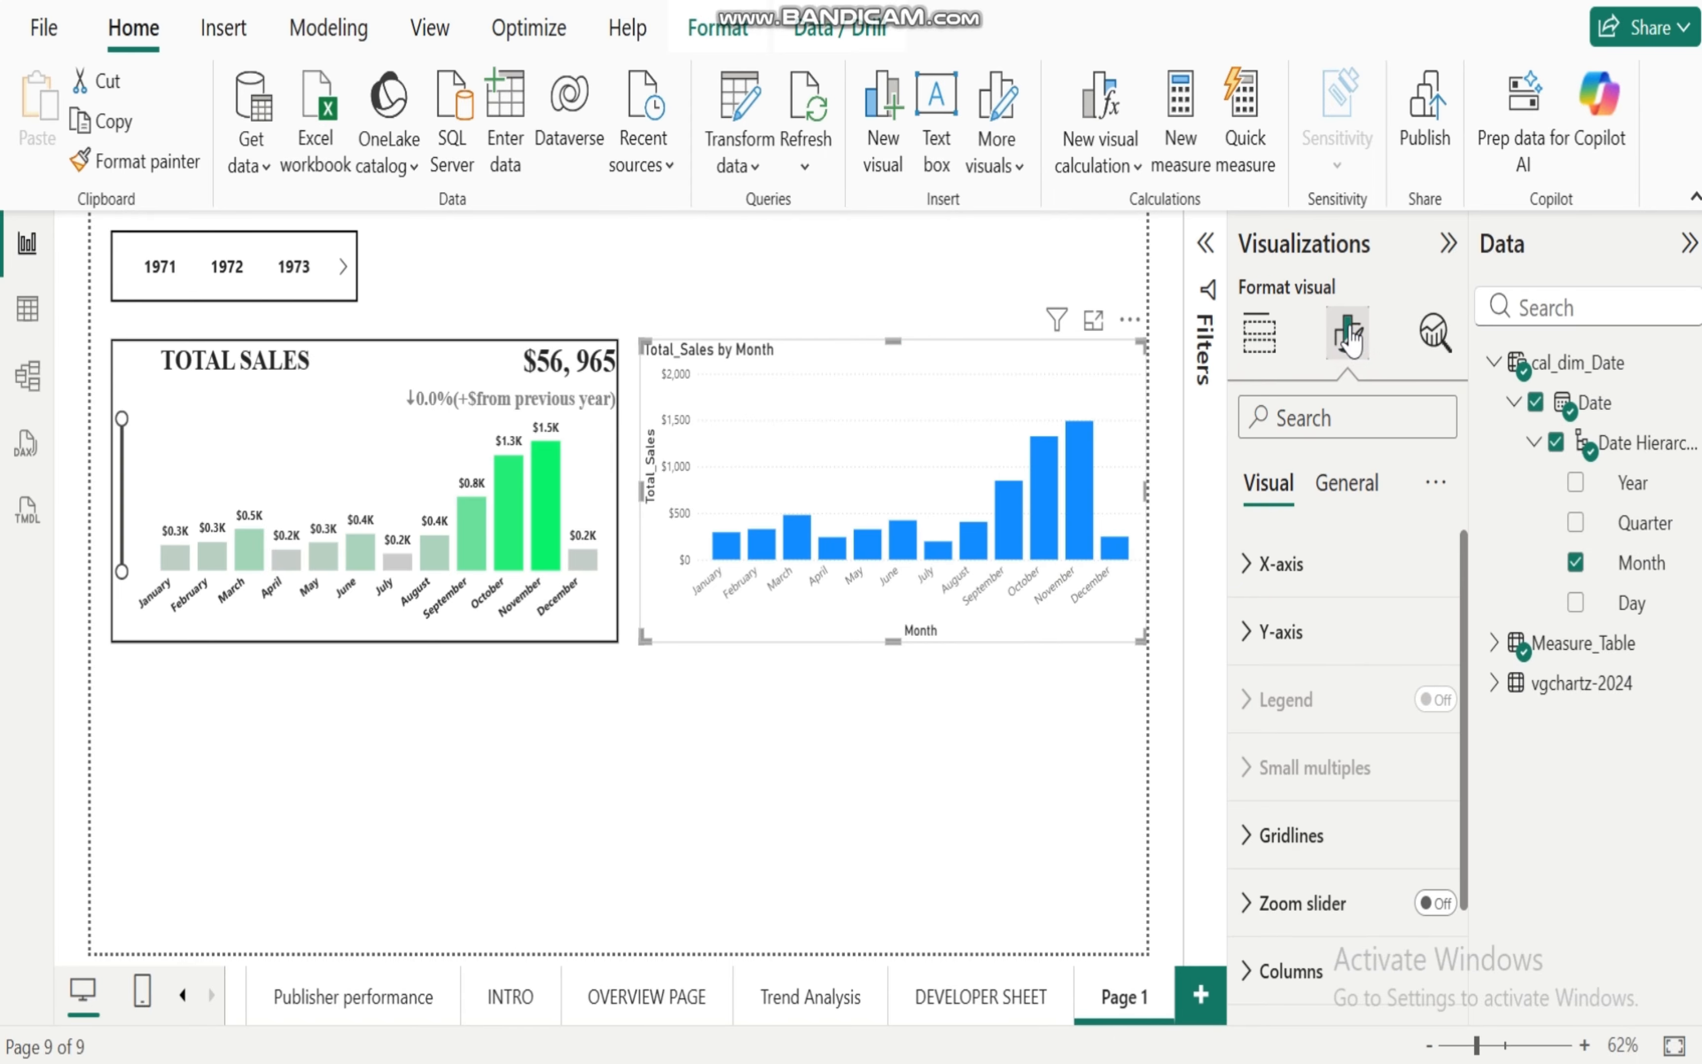
left_click(1237, 580)
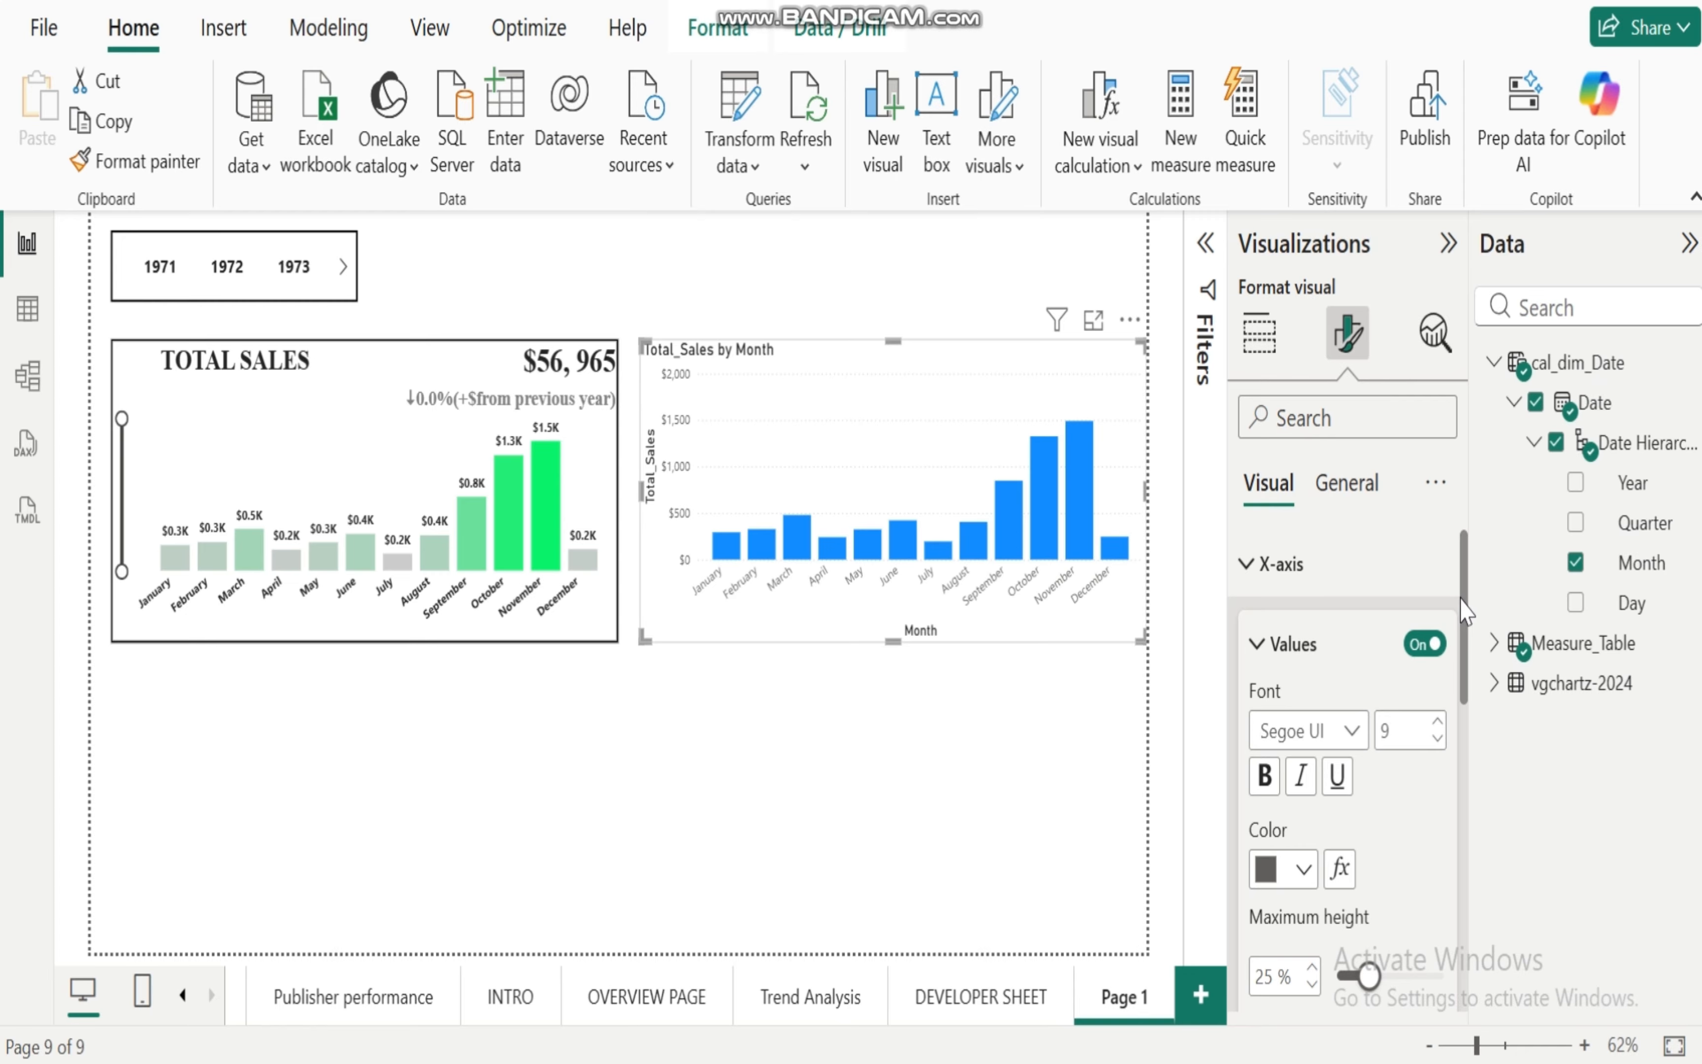
mouse_move(1462, 598)
left_mouse_down()
mouse_move(1464, 651)
mouse_move(1447, 614)
left_mouse_up()
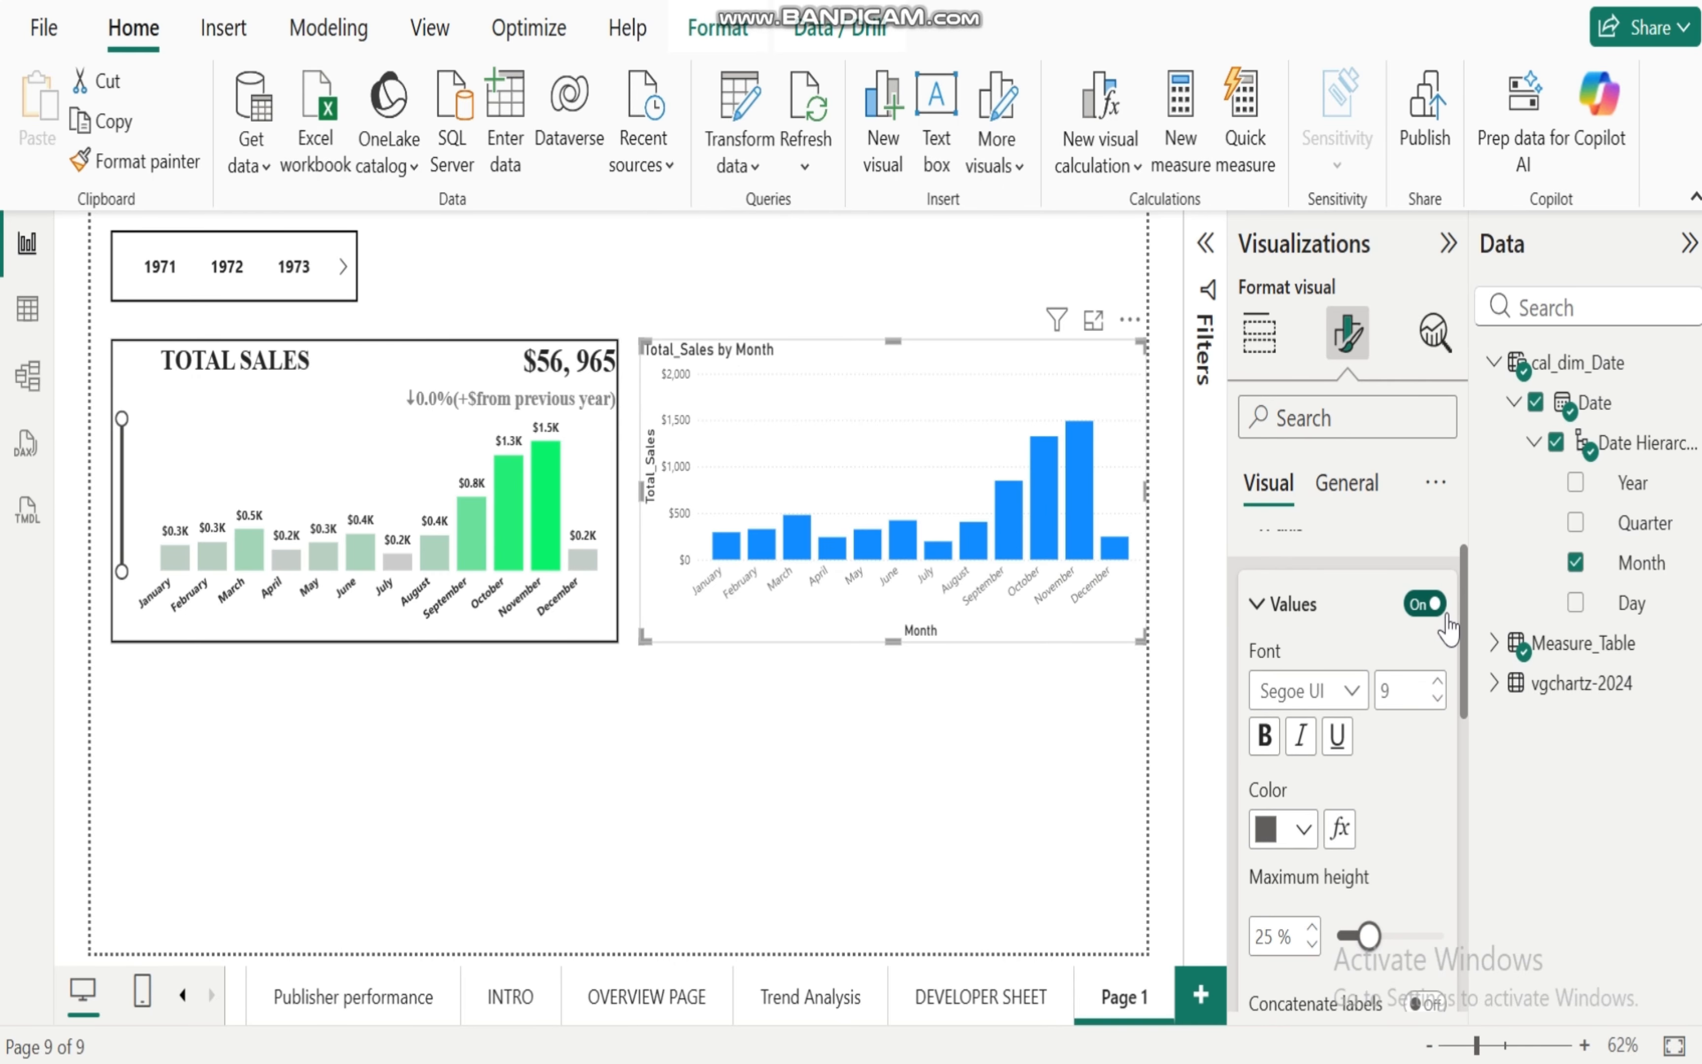
left_click(1263, 735)
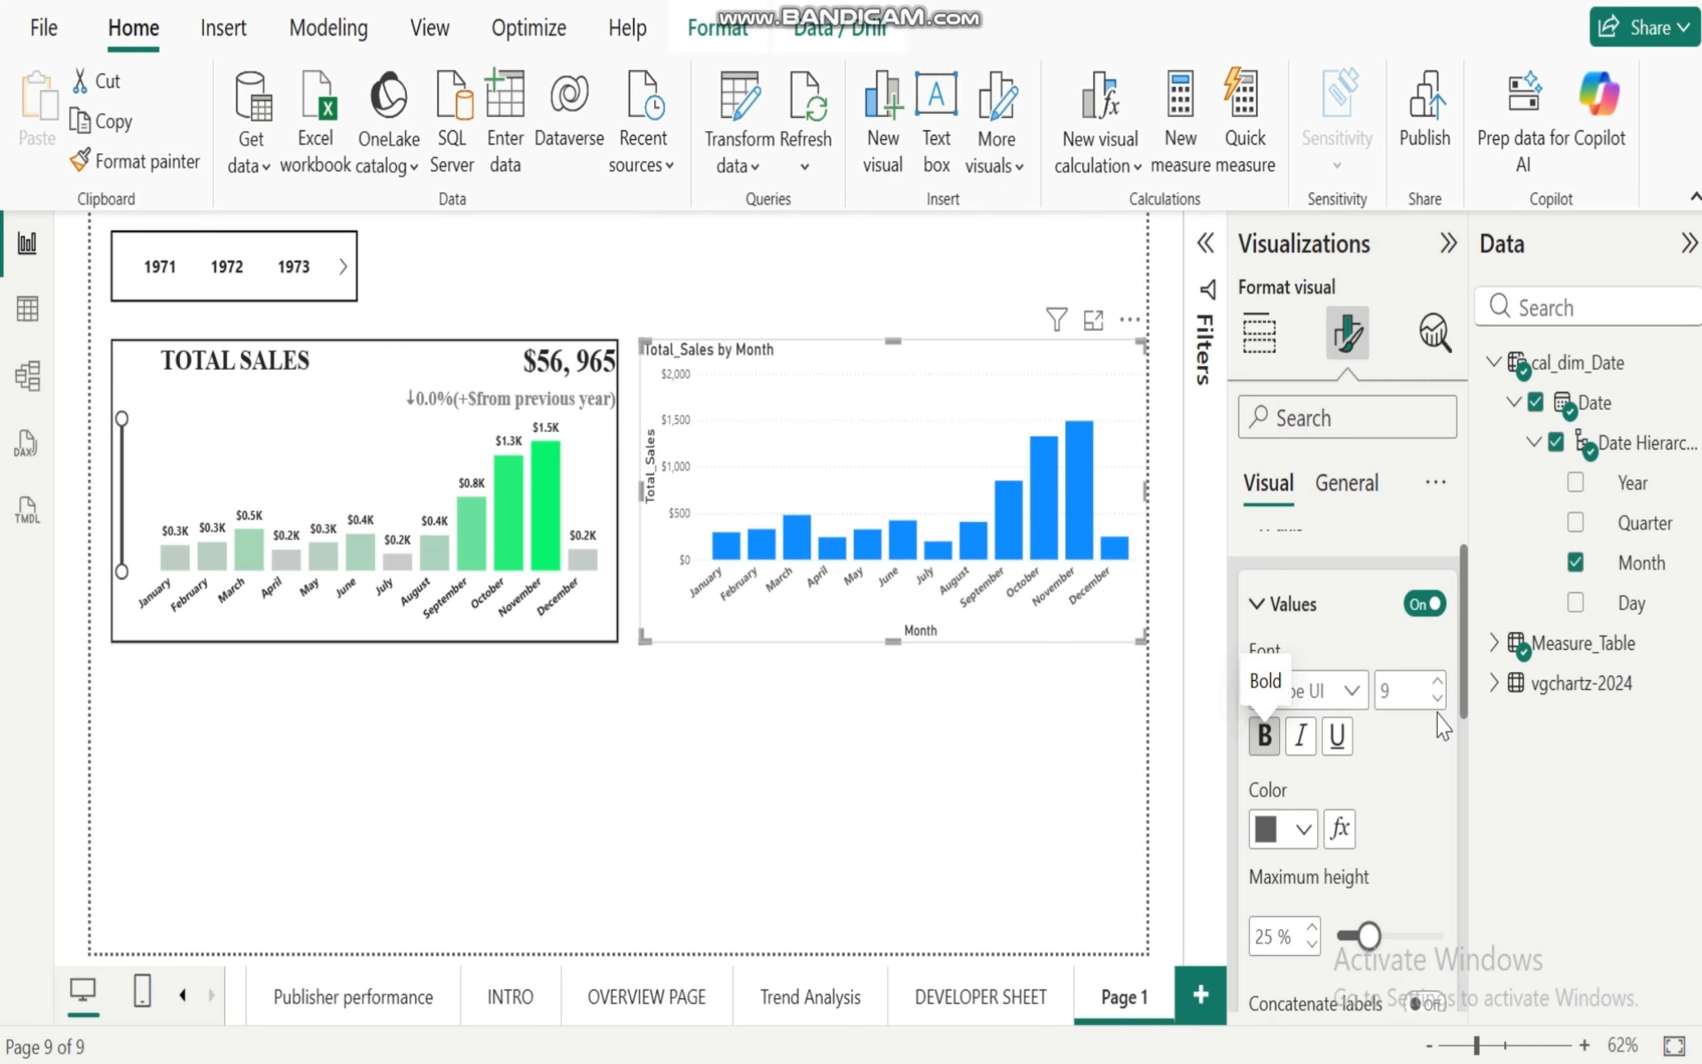
left_click(1438, 681)
left_click(1438, 681)
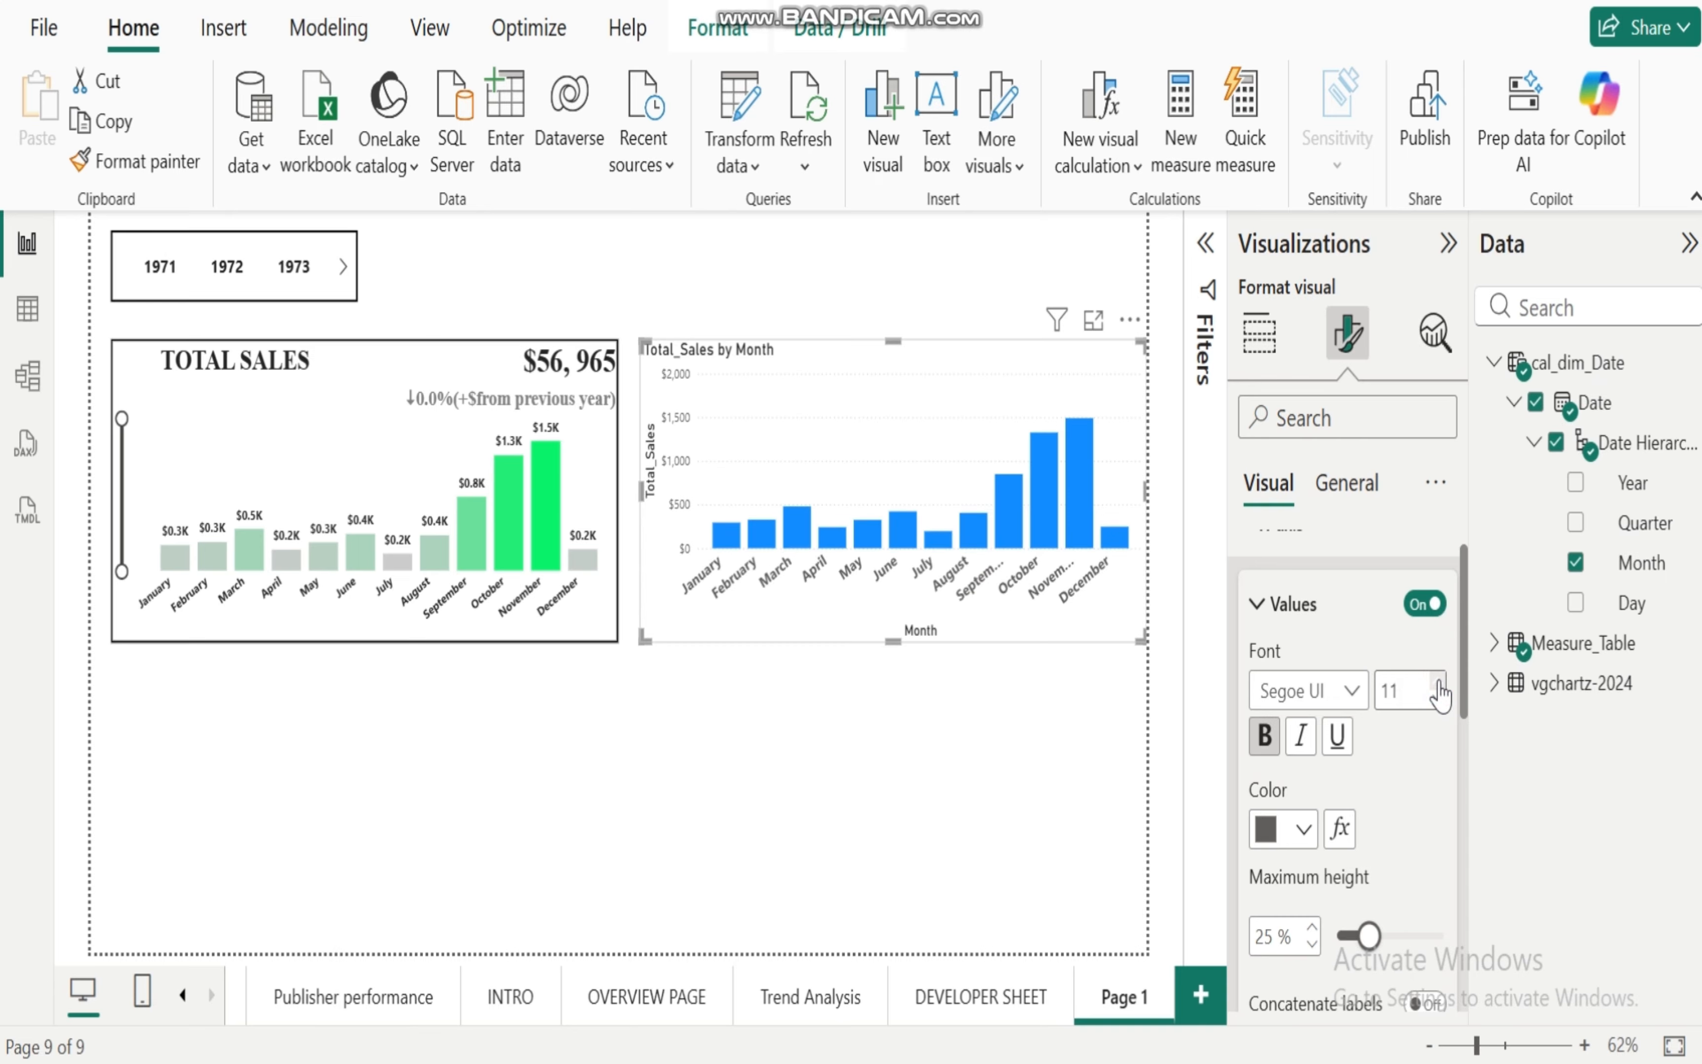
left_click(1344, 706)
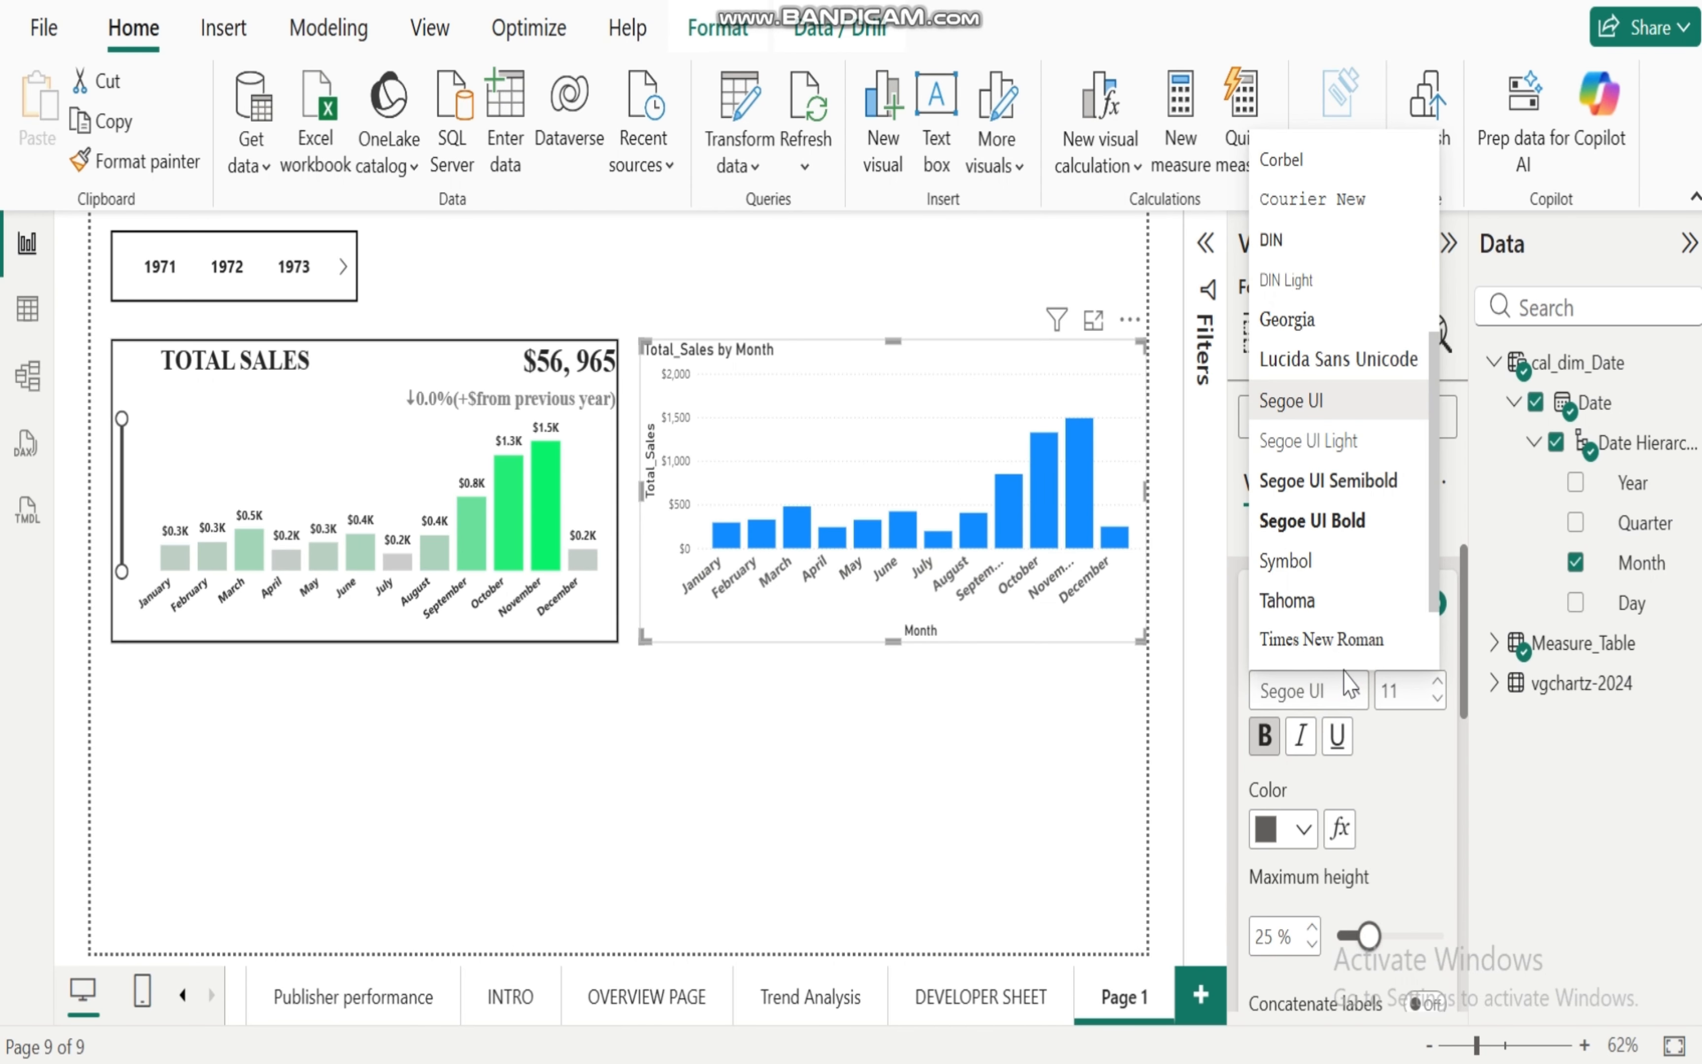
left_click(1336, 638)
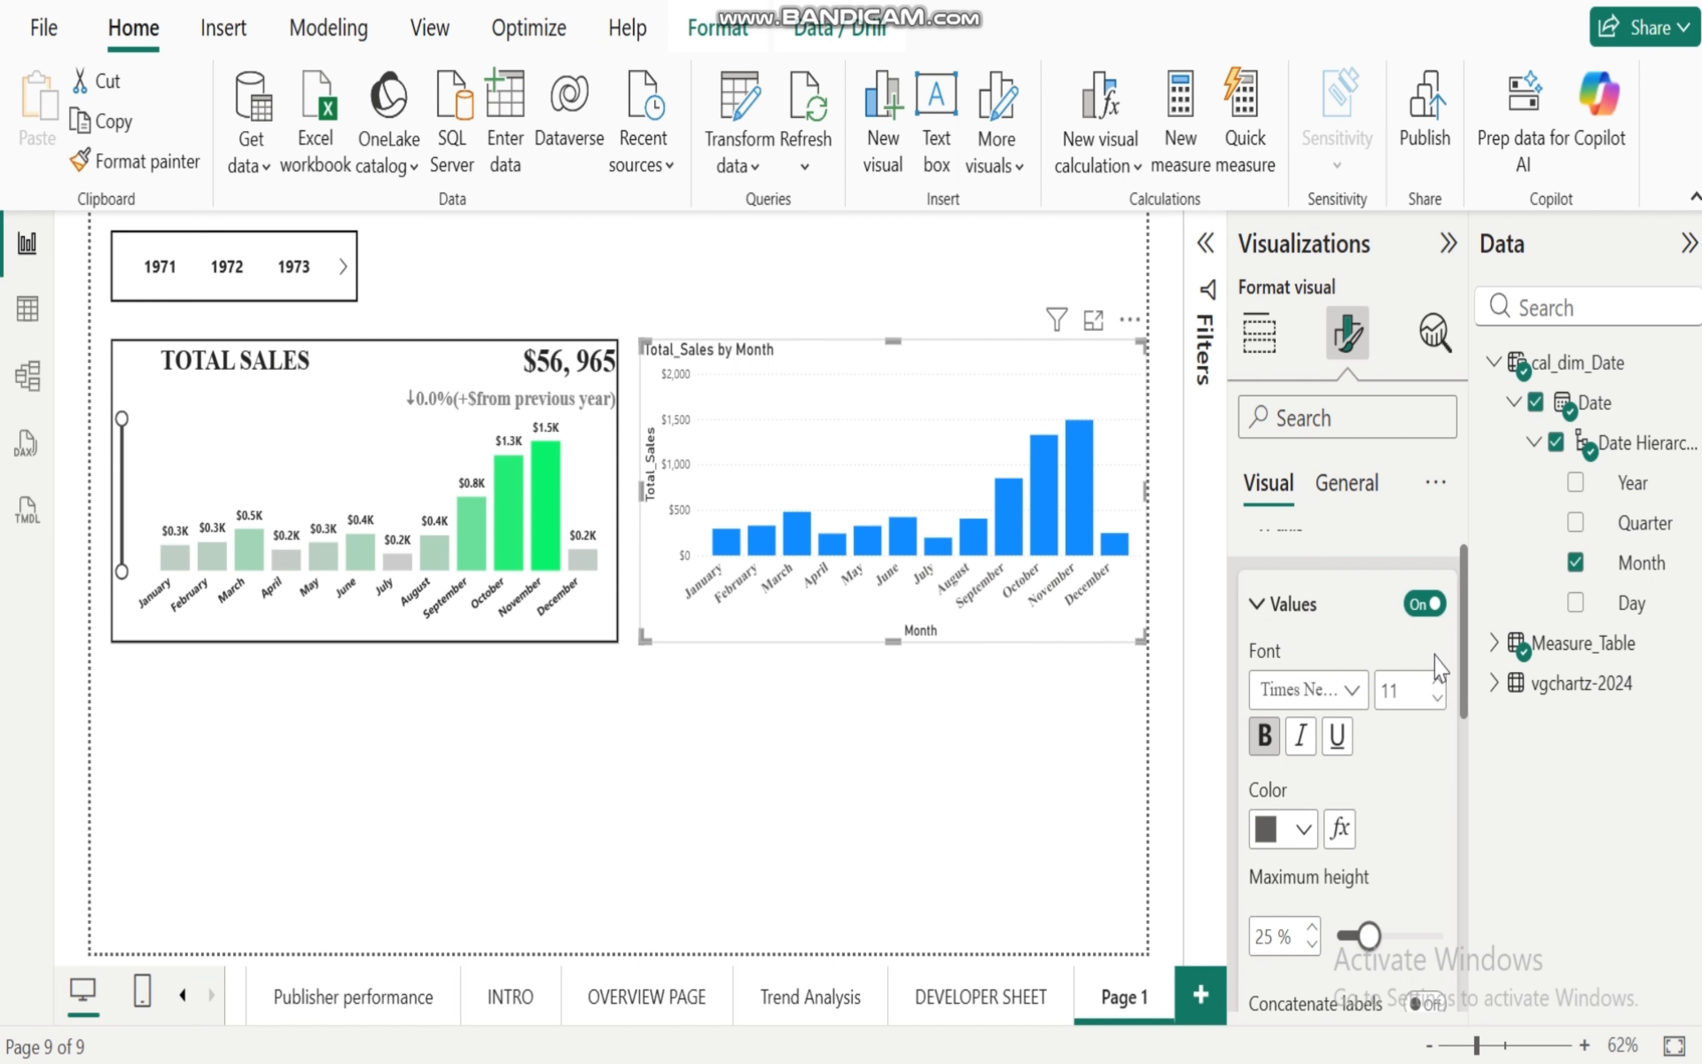
left_click(1435, 683)
left_click(1303, 828)
left_click(1284, 700)
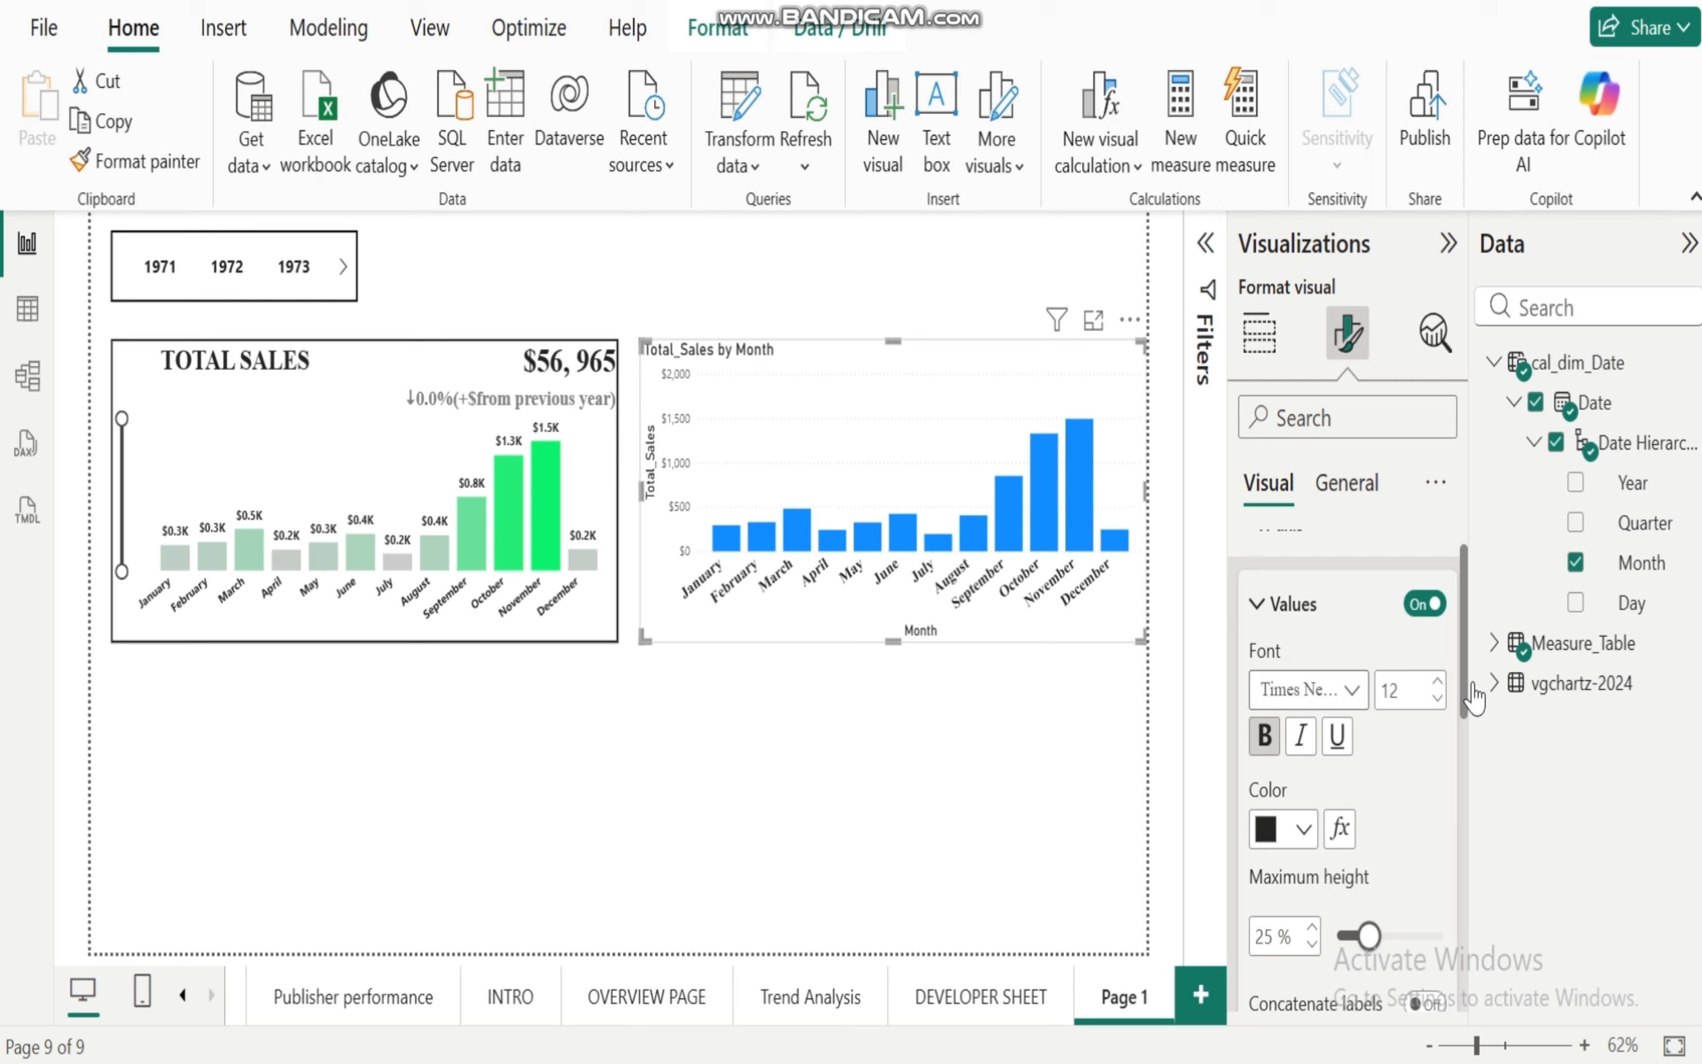
Step: Turn off the X-axis title of the Total_Sales by Month chart and collapse the X-axis settings
left_click_drag(1465, 662, 1472, 788)
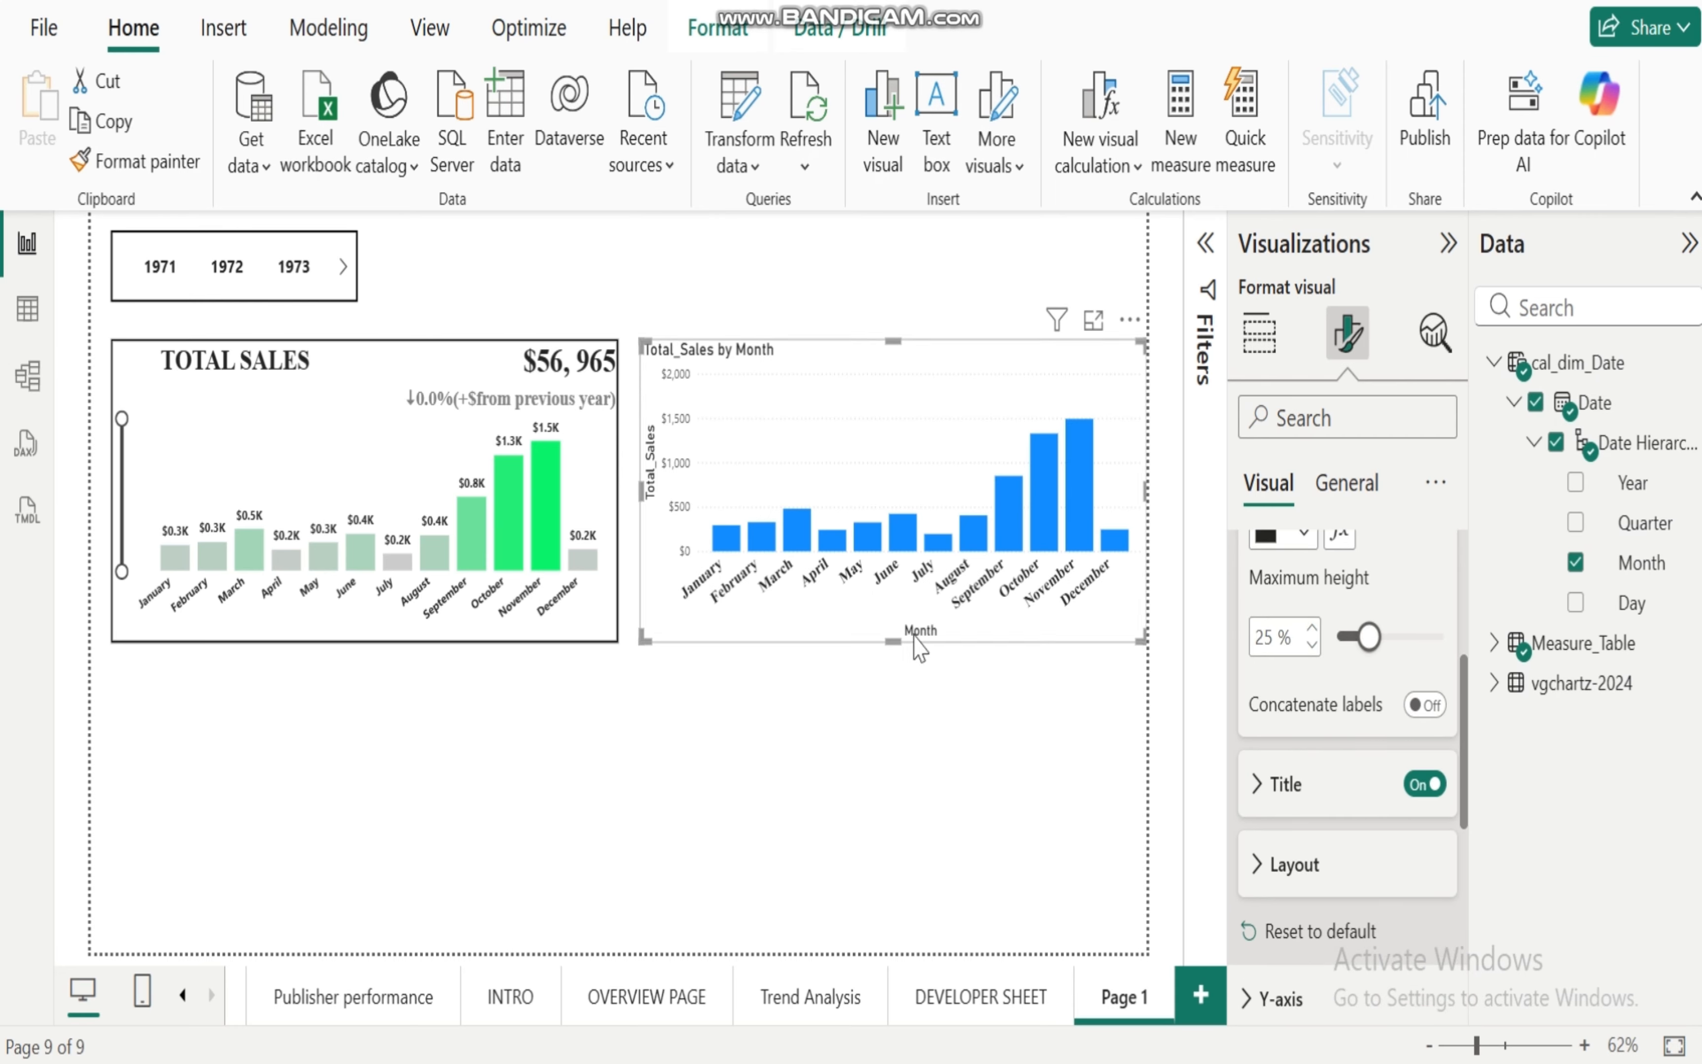
left_click(1422, 785)
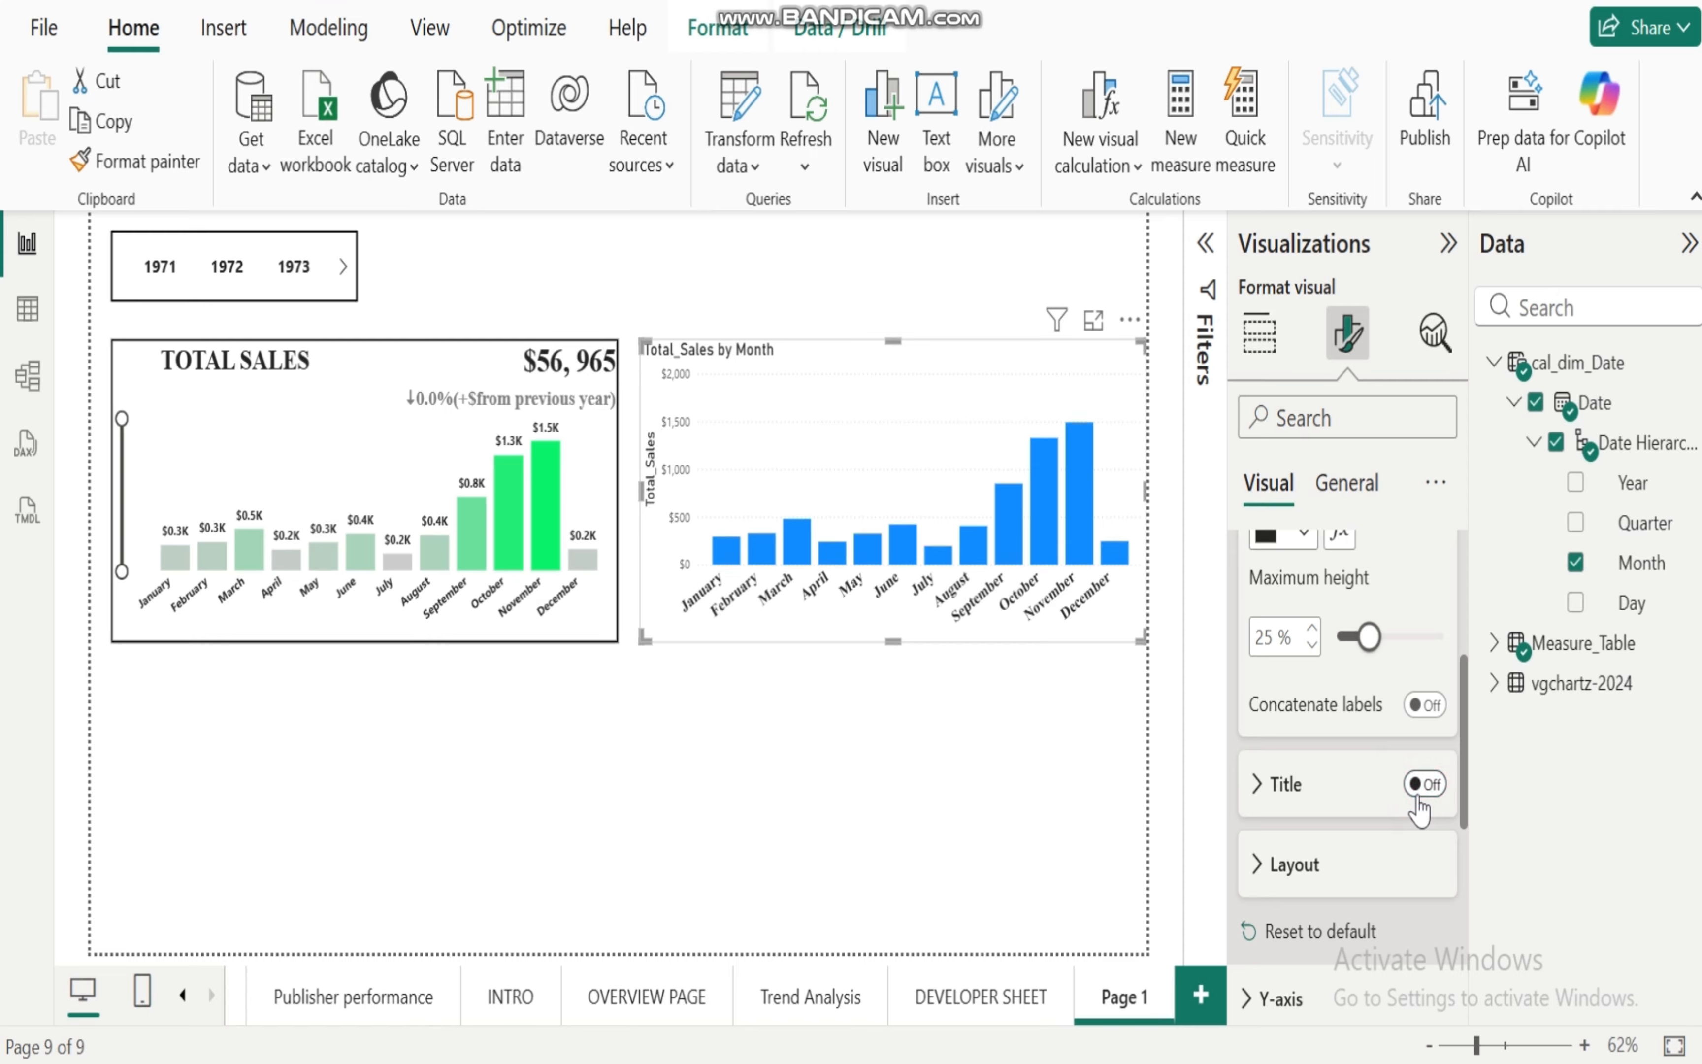
left_click_drag(1462, 794, 1455, 671)
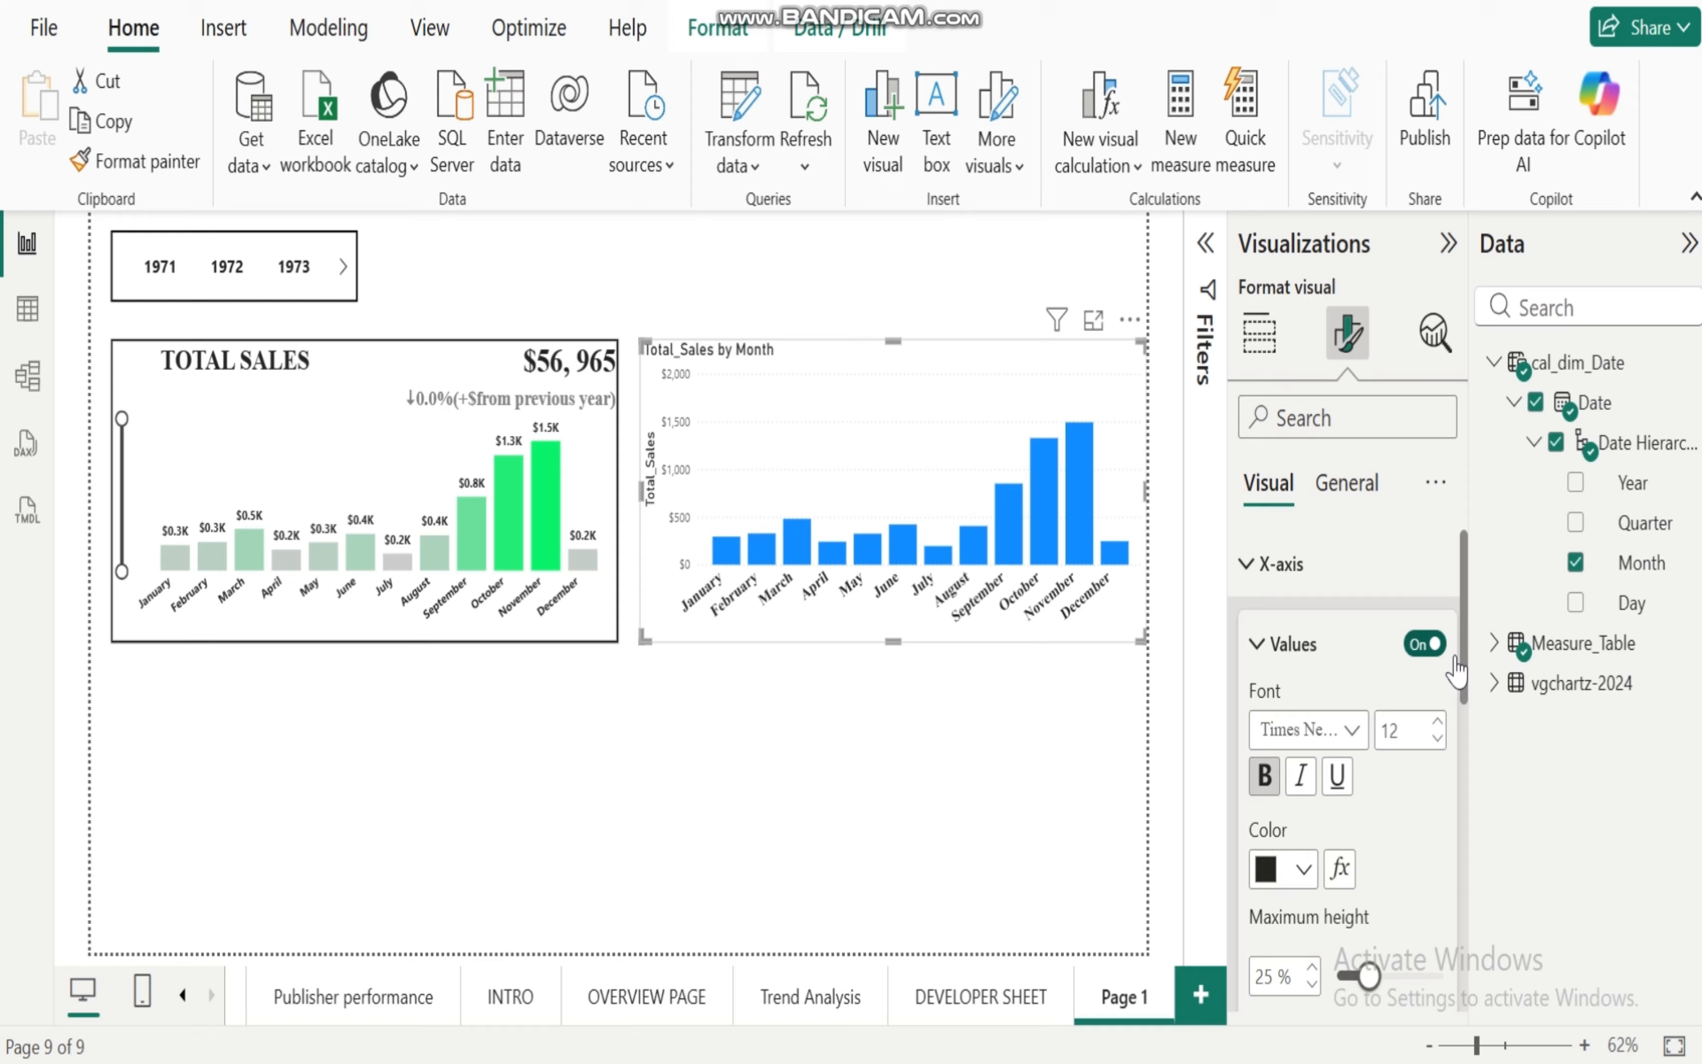
left_click(1255, 563)
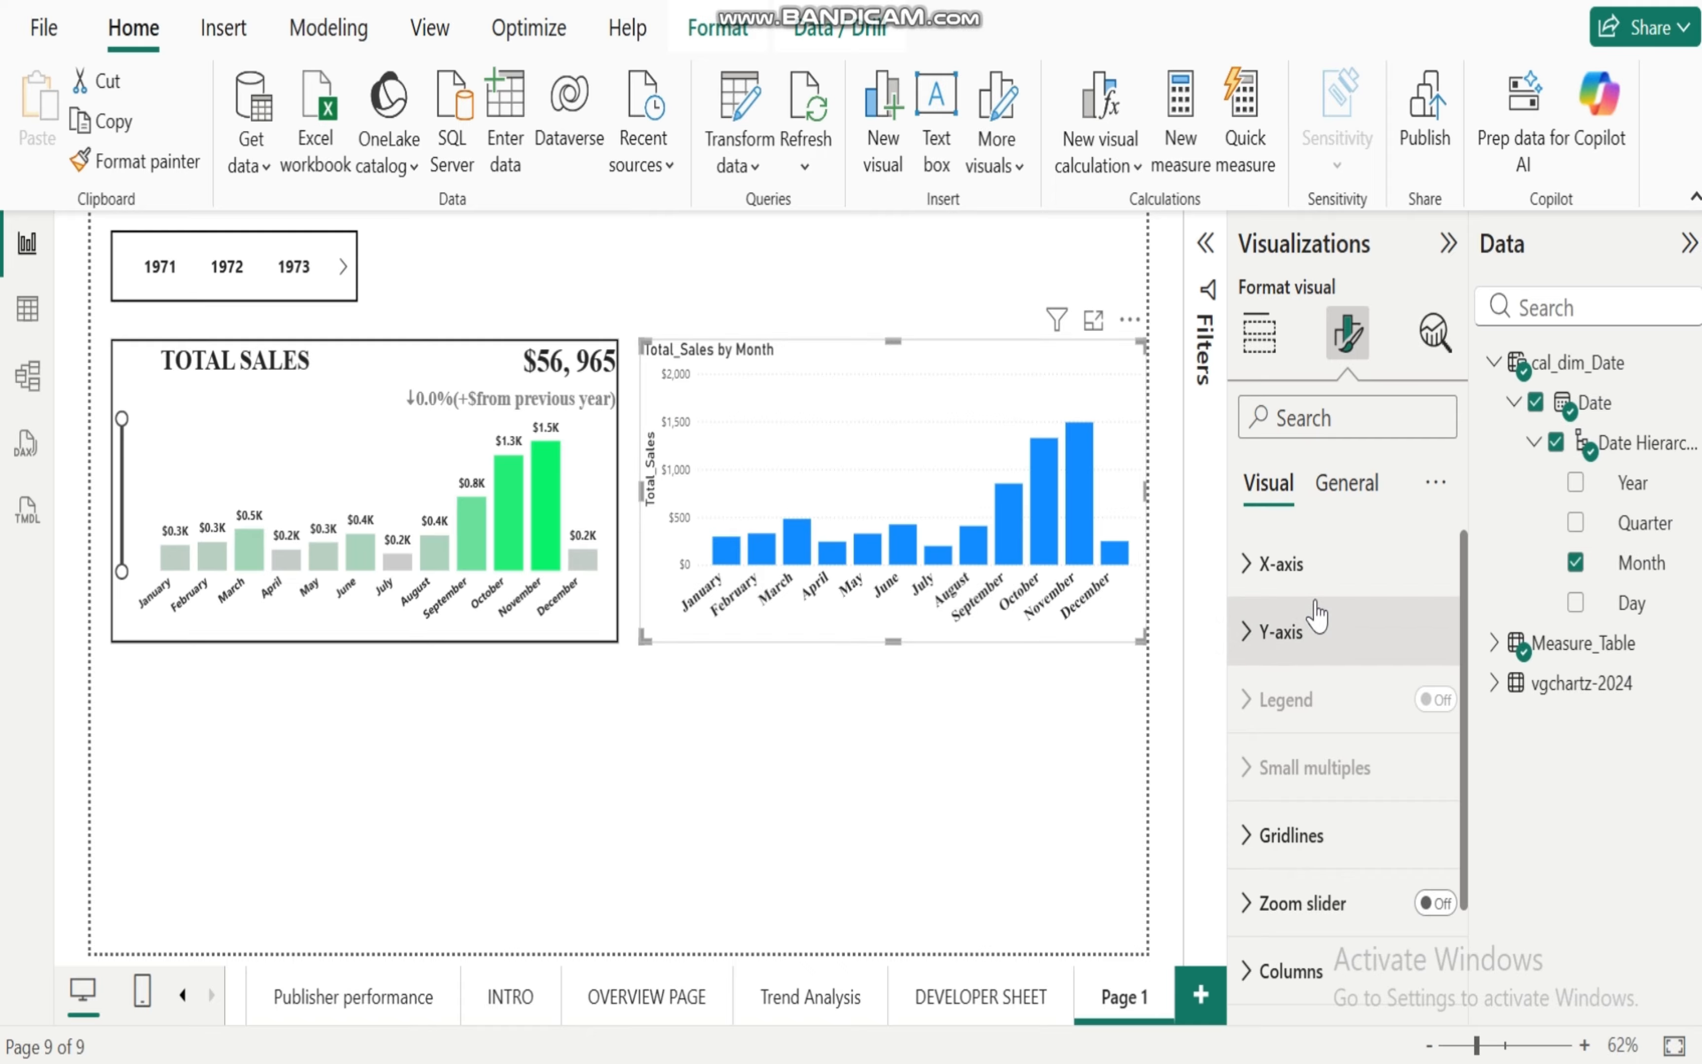
Step: Turn off both the values and the title of the Y-axis on the Total_Sales by Month chart
left_click(1252, 633)
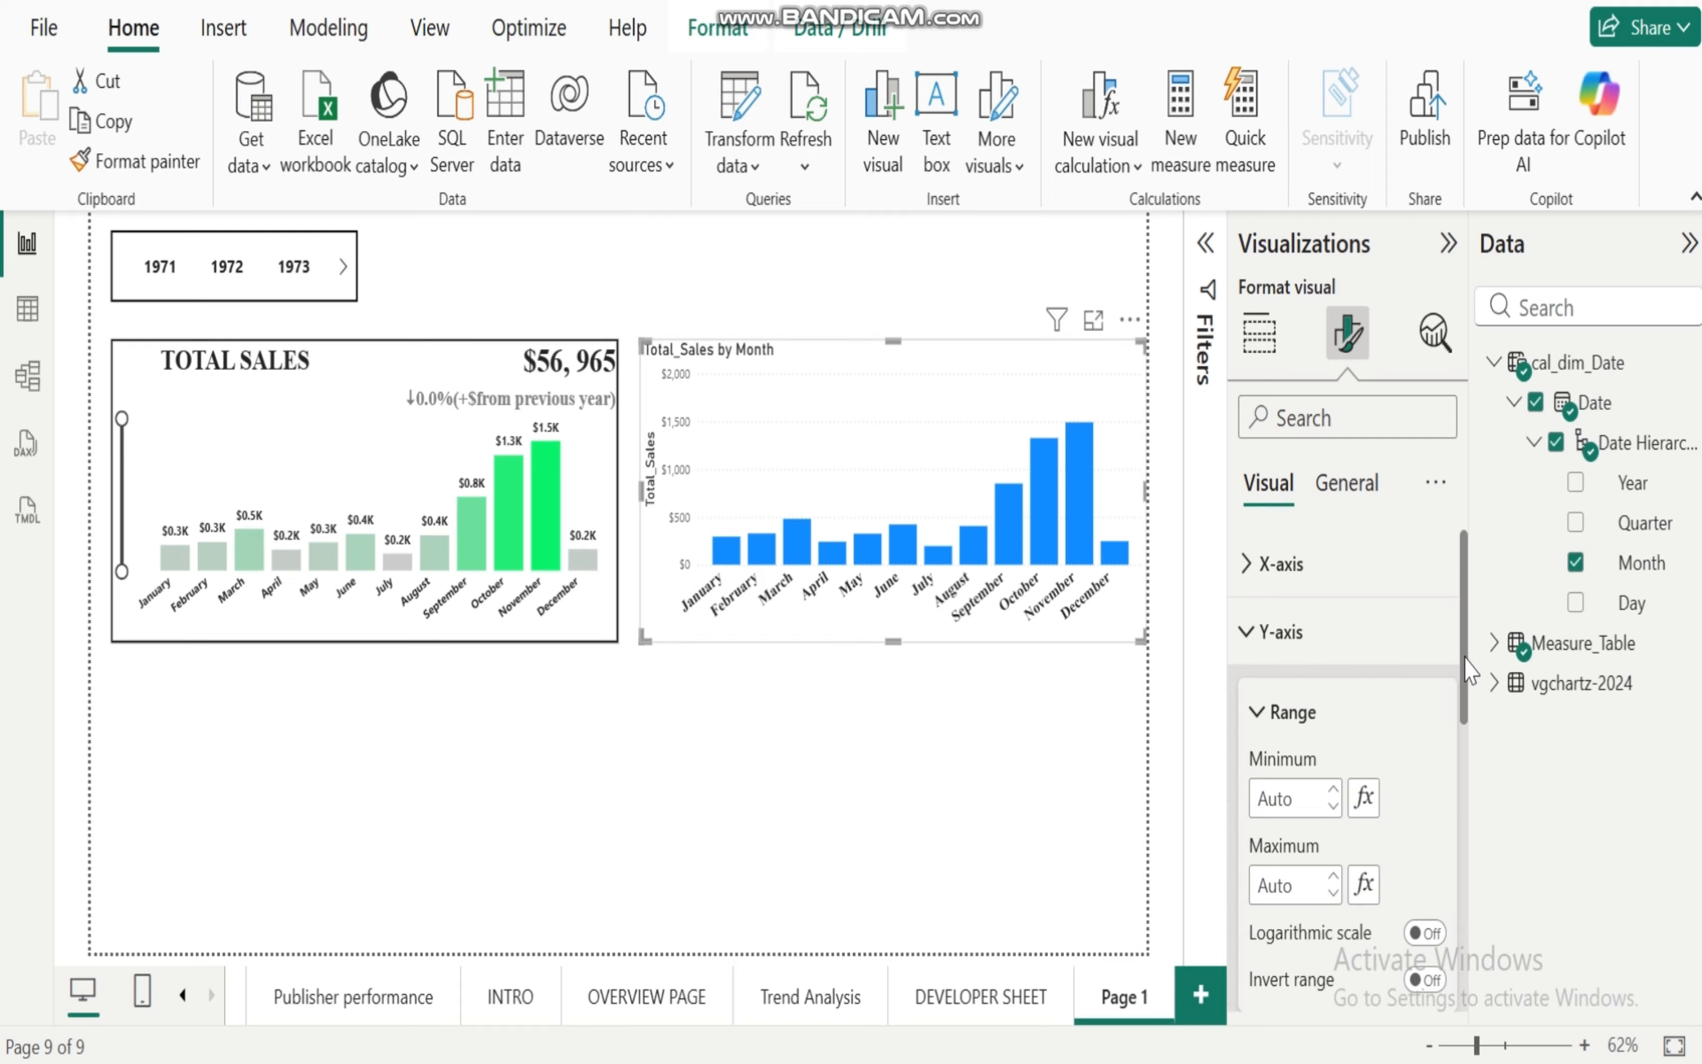
left_click_drag(1468, 672, 1466, 798)
left_click(1422, 716)
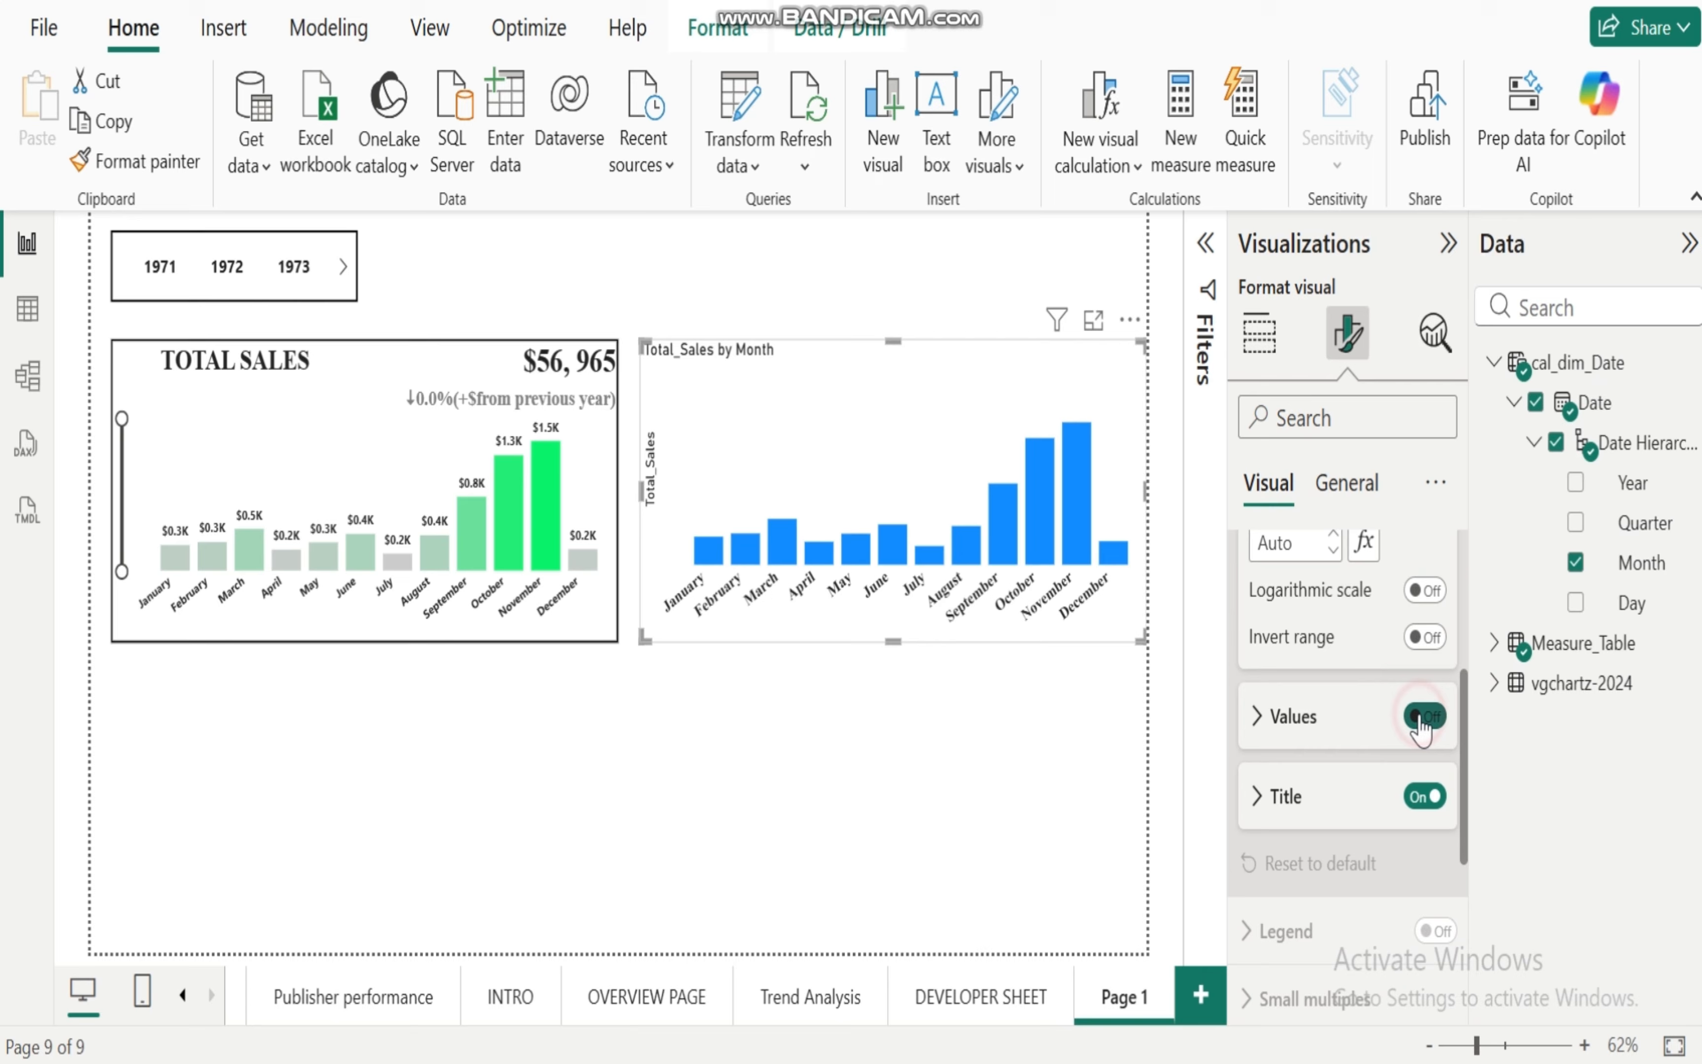
left_click(1424, 796)
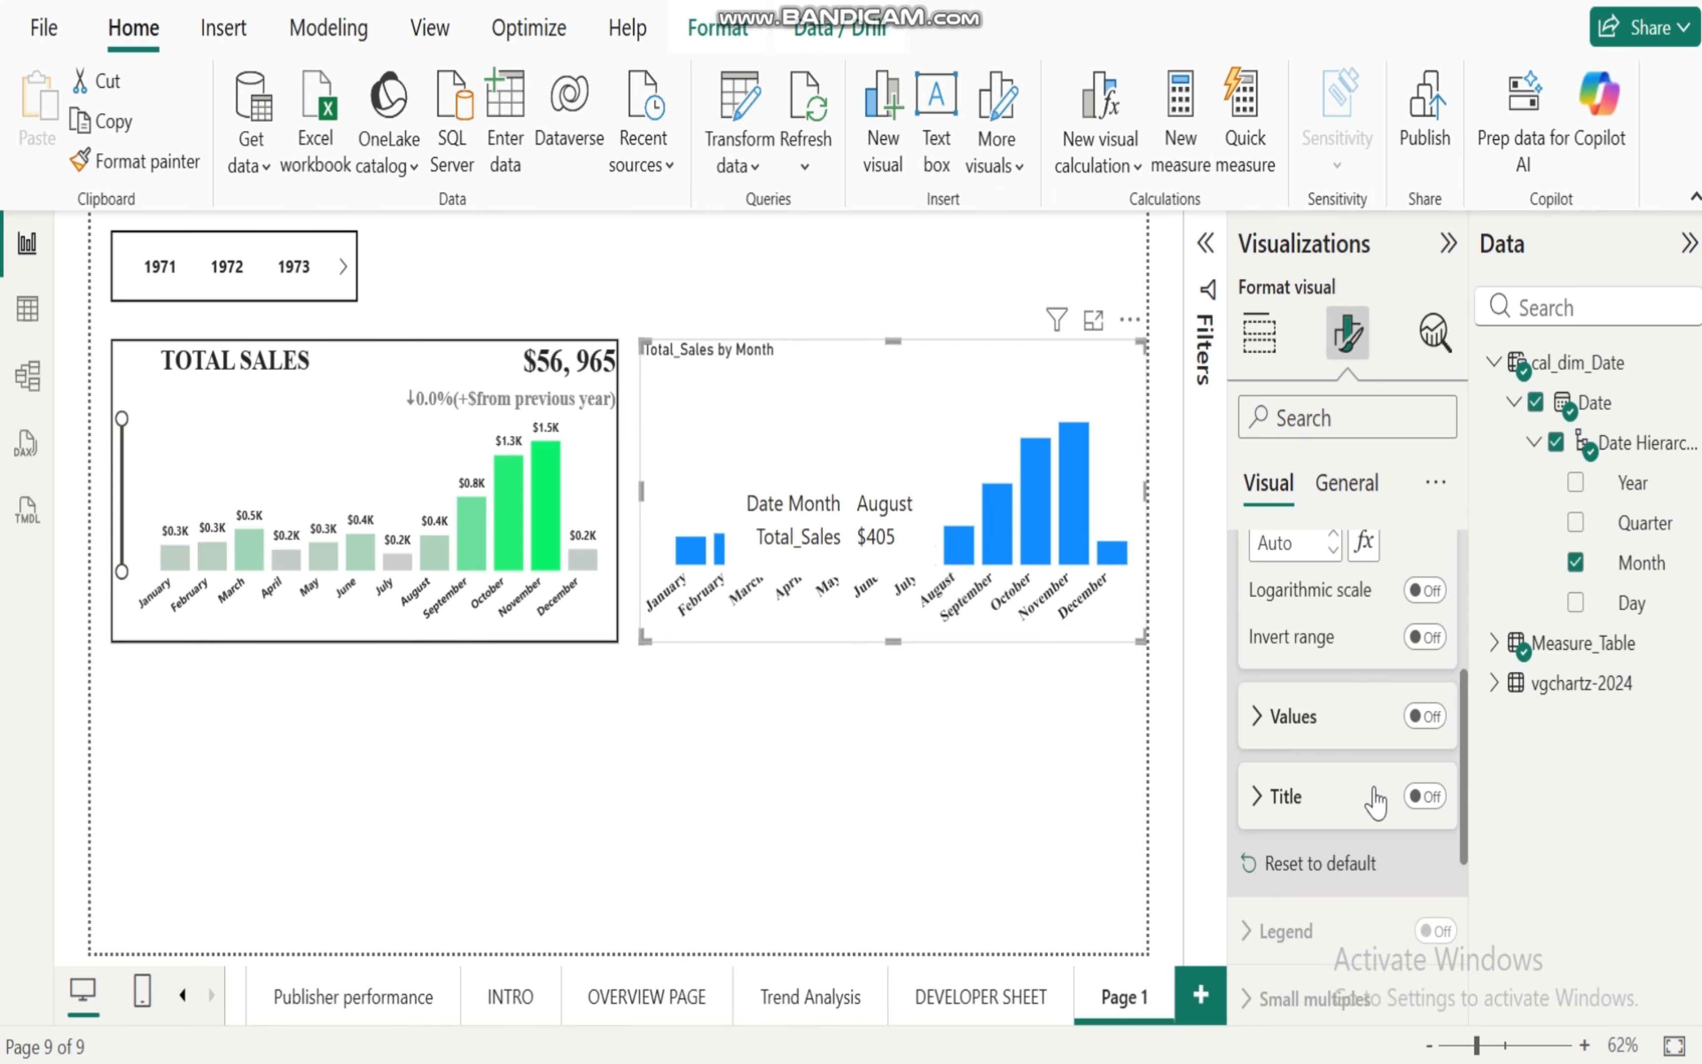
scroll(1469, 837, "up", 5)
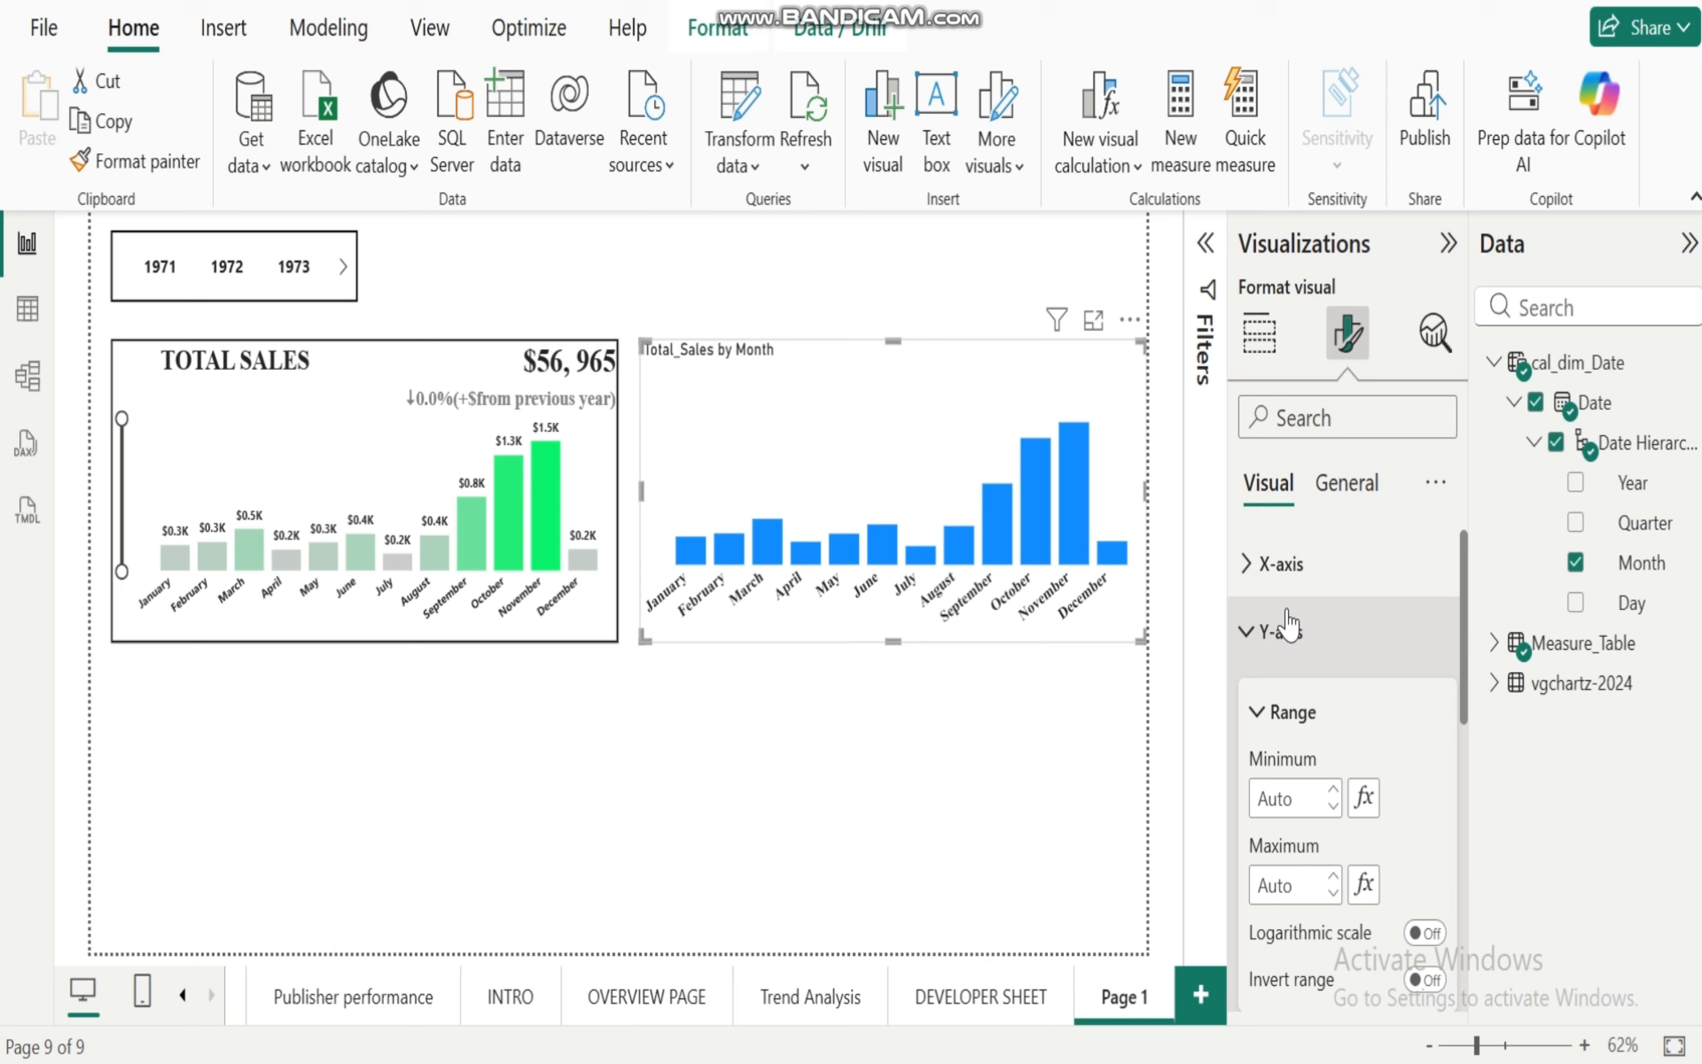
left_click(1246, 627)
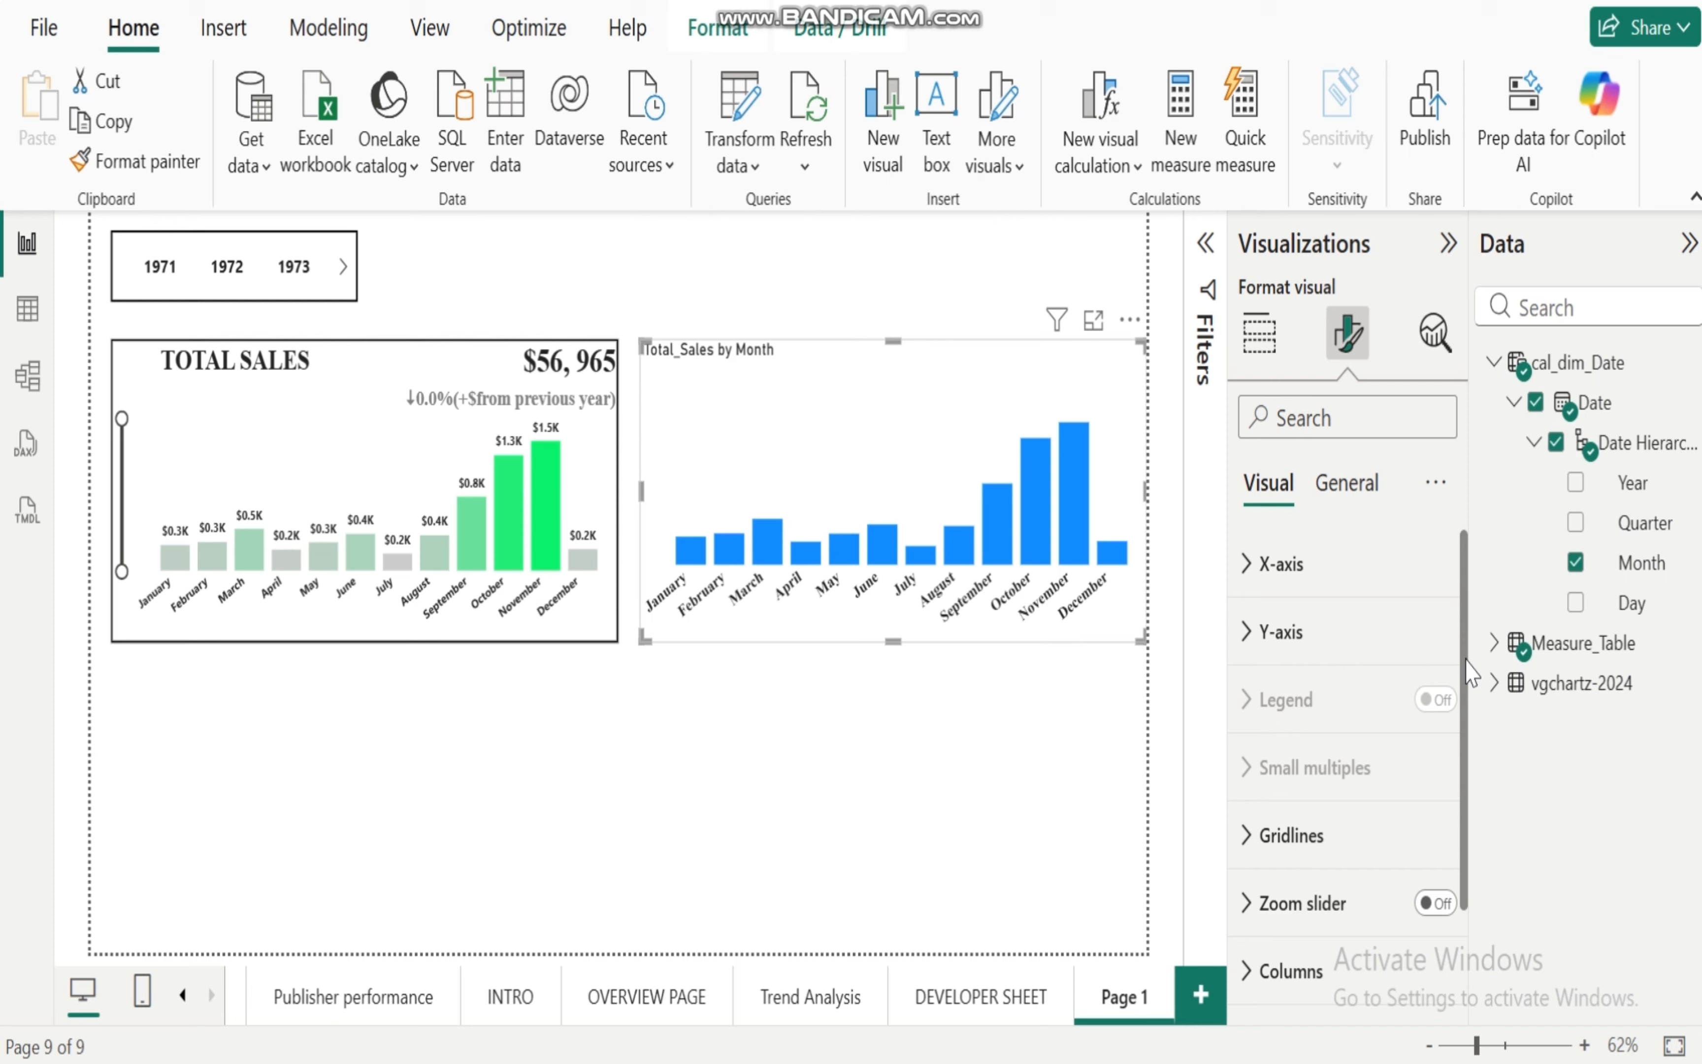
Step: Turn on the zoom slider for the Total_Sales by Month chart
scroll(1468, 672, "down", 2)
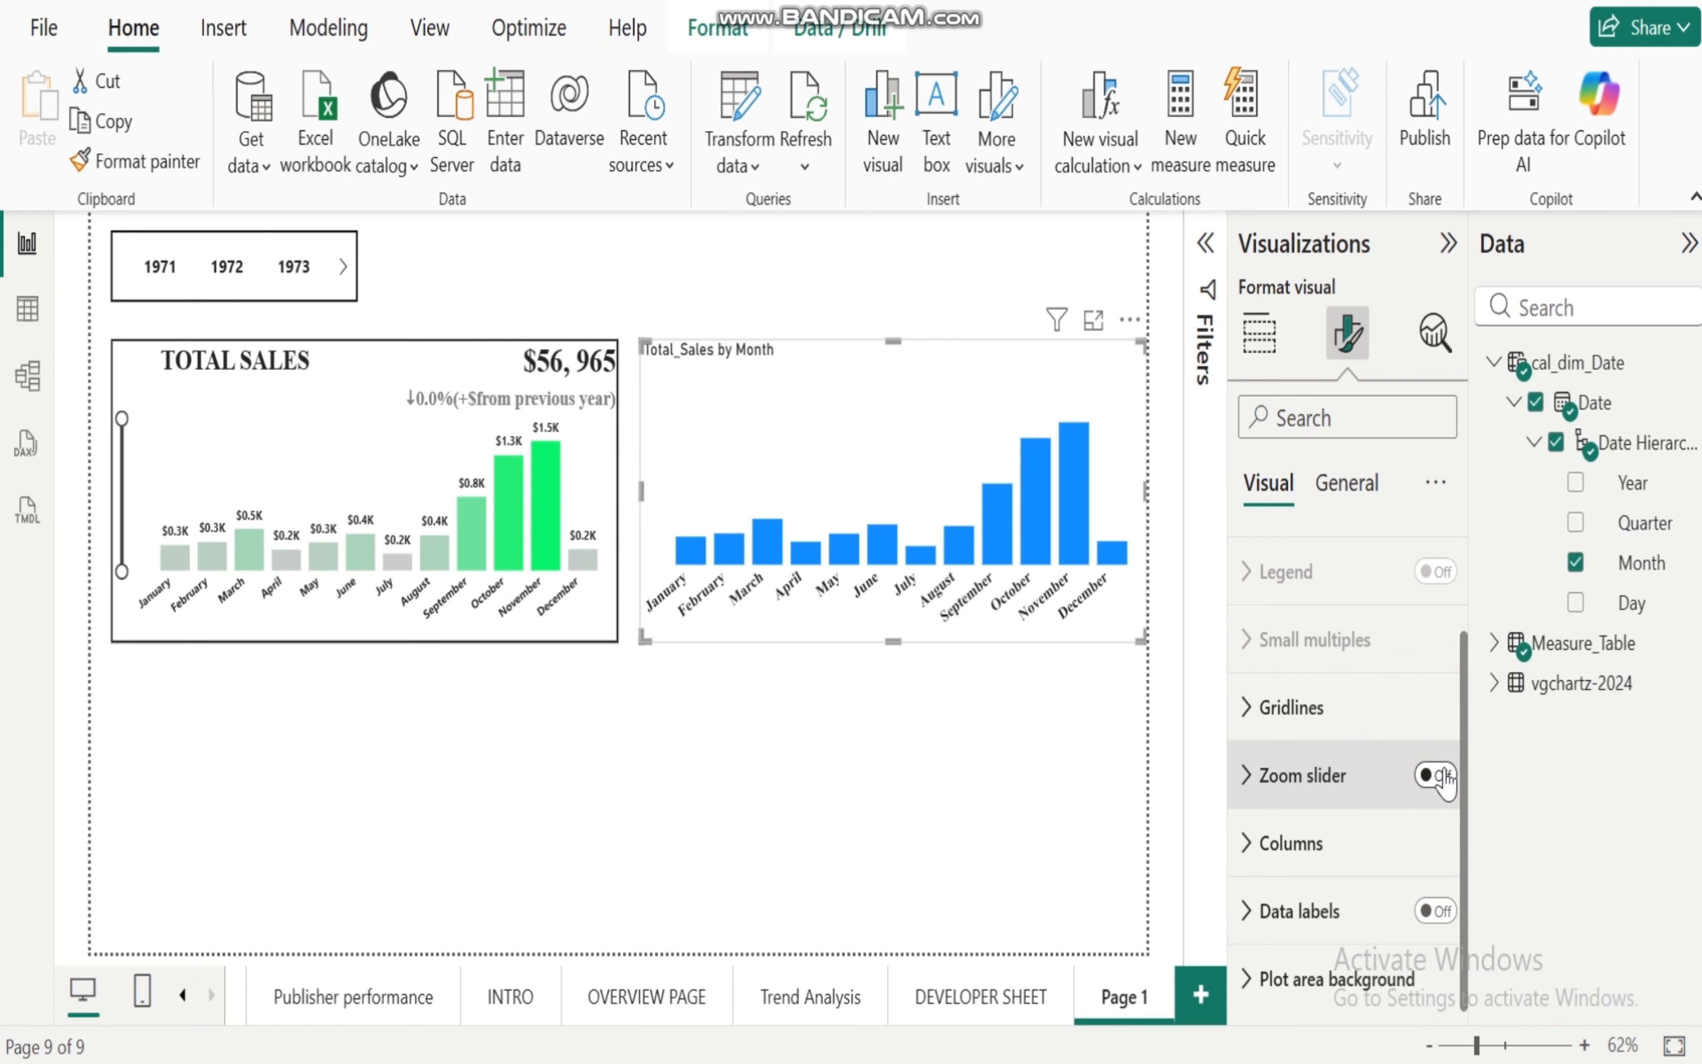
left_click(1436, 775)
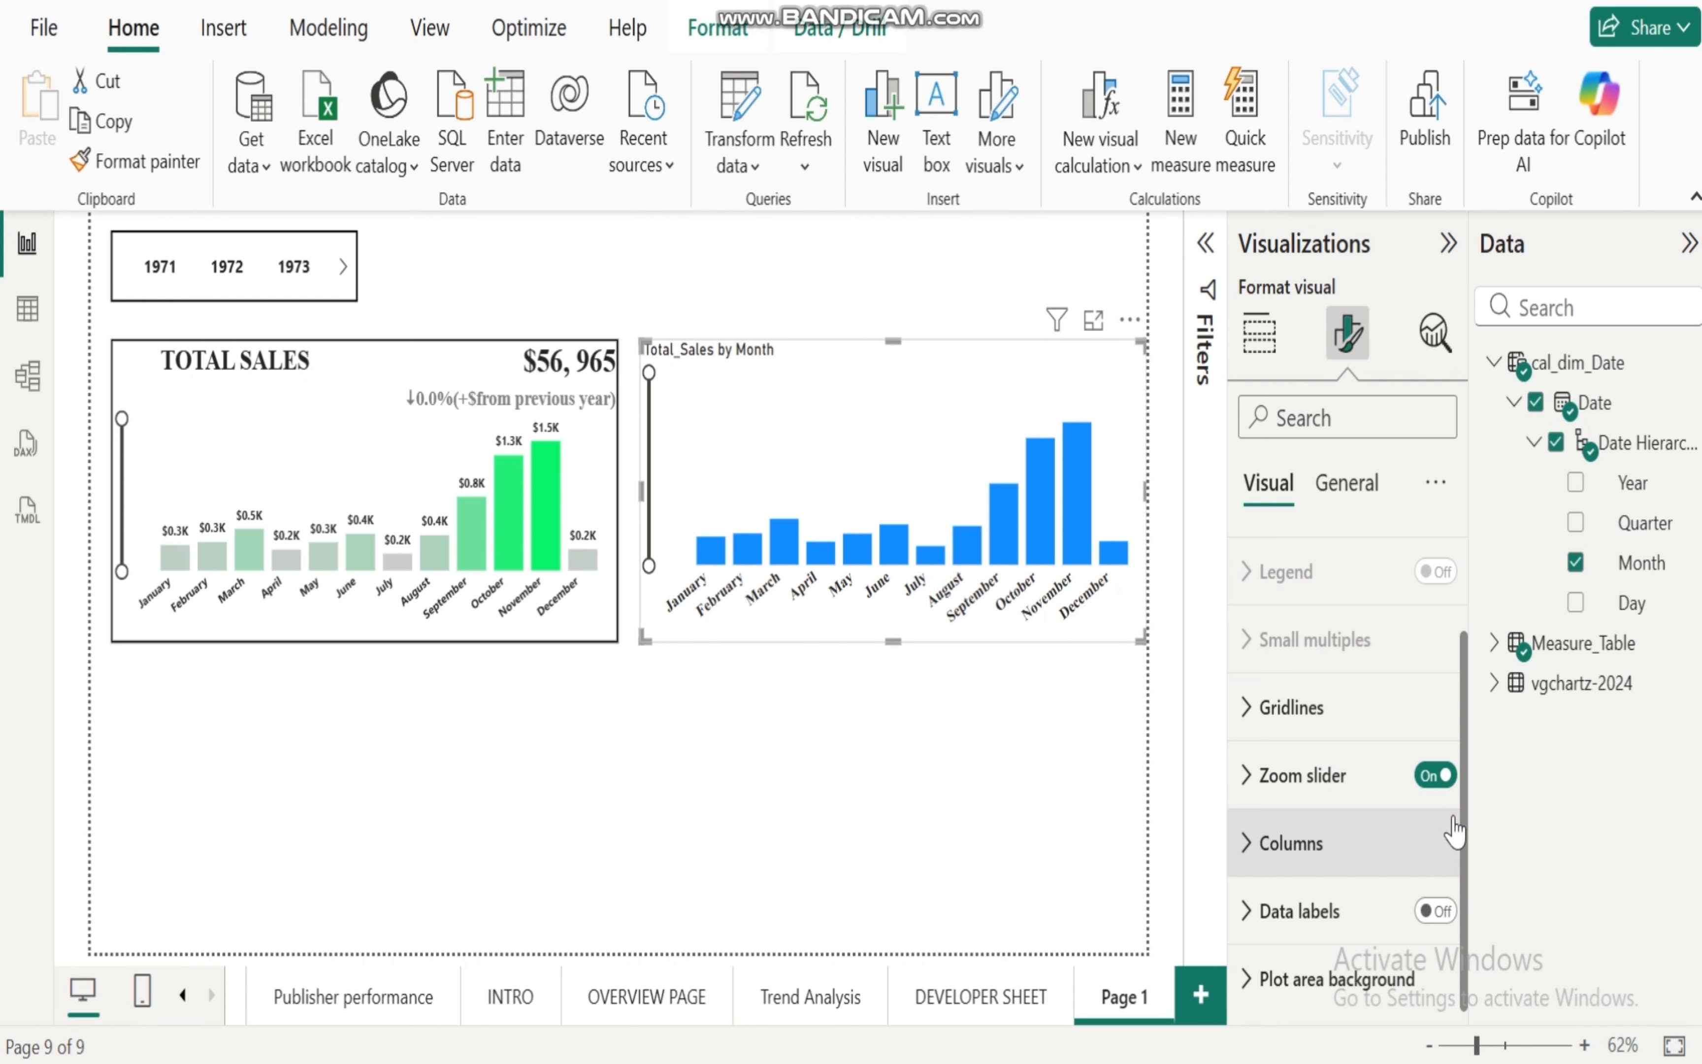
scroll(1472, 861, "up", 2)
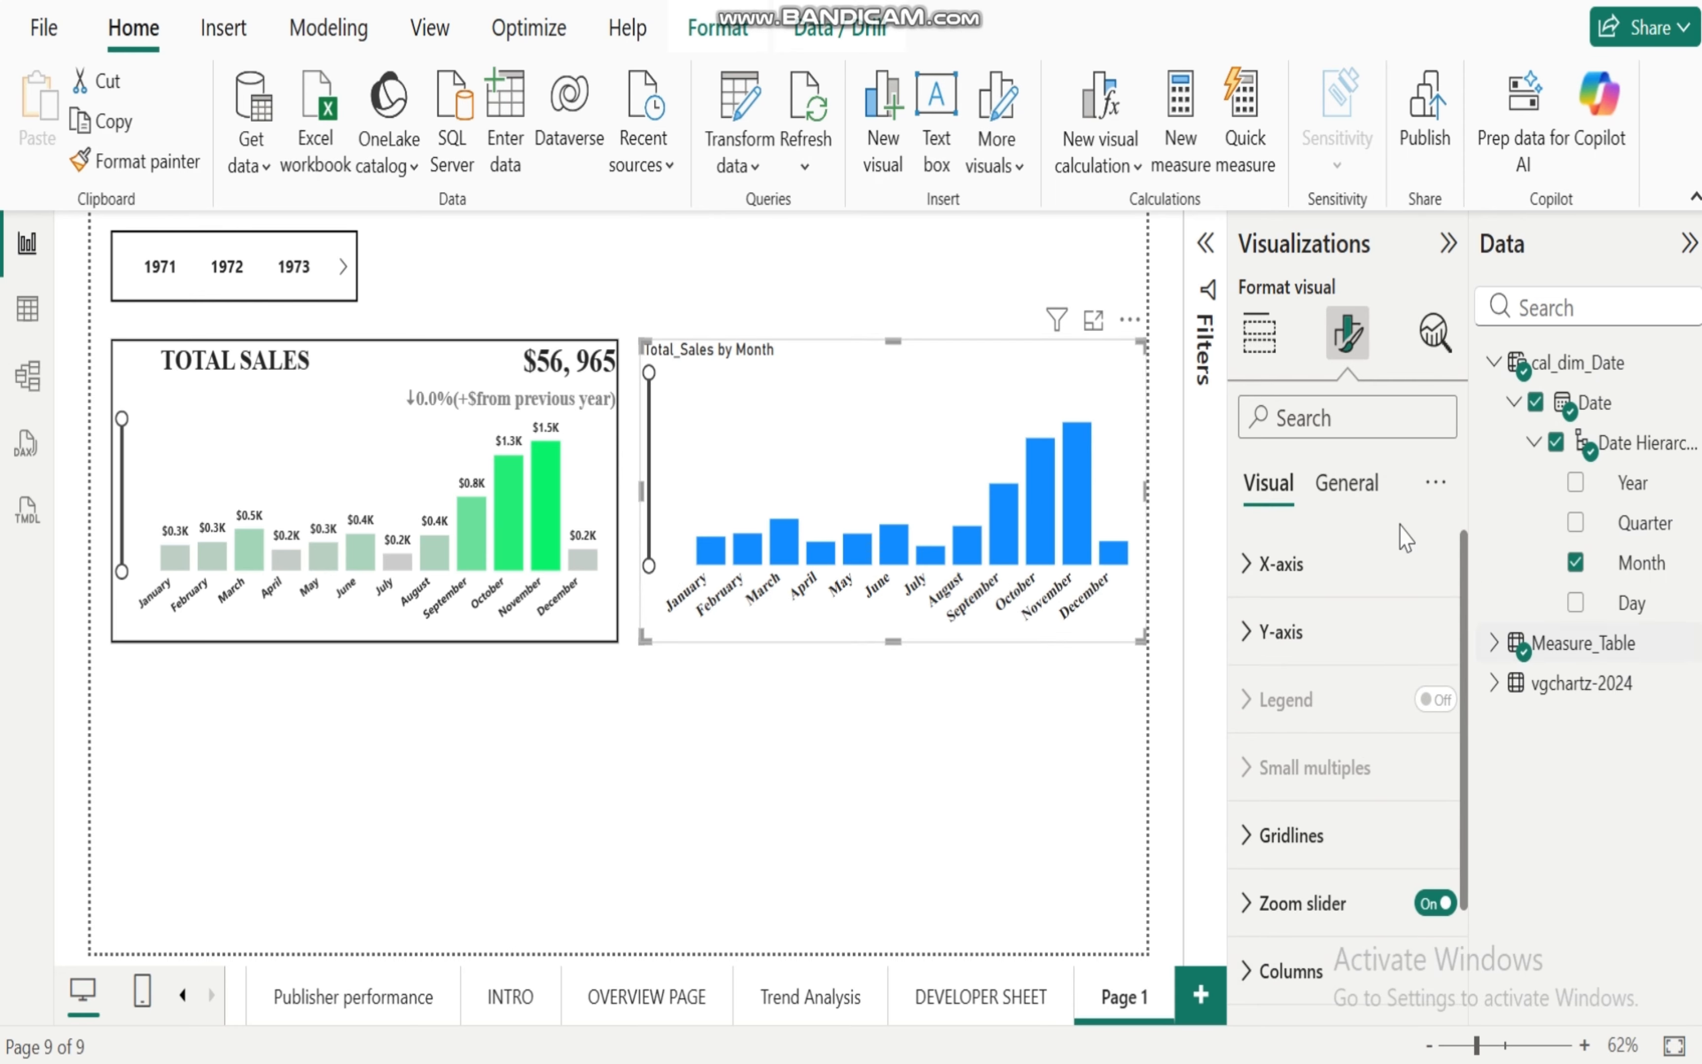
Step: Open the general title settings of the Total_Sales by Month chart, showing its text and font options
left_click(1347, 484)
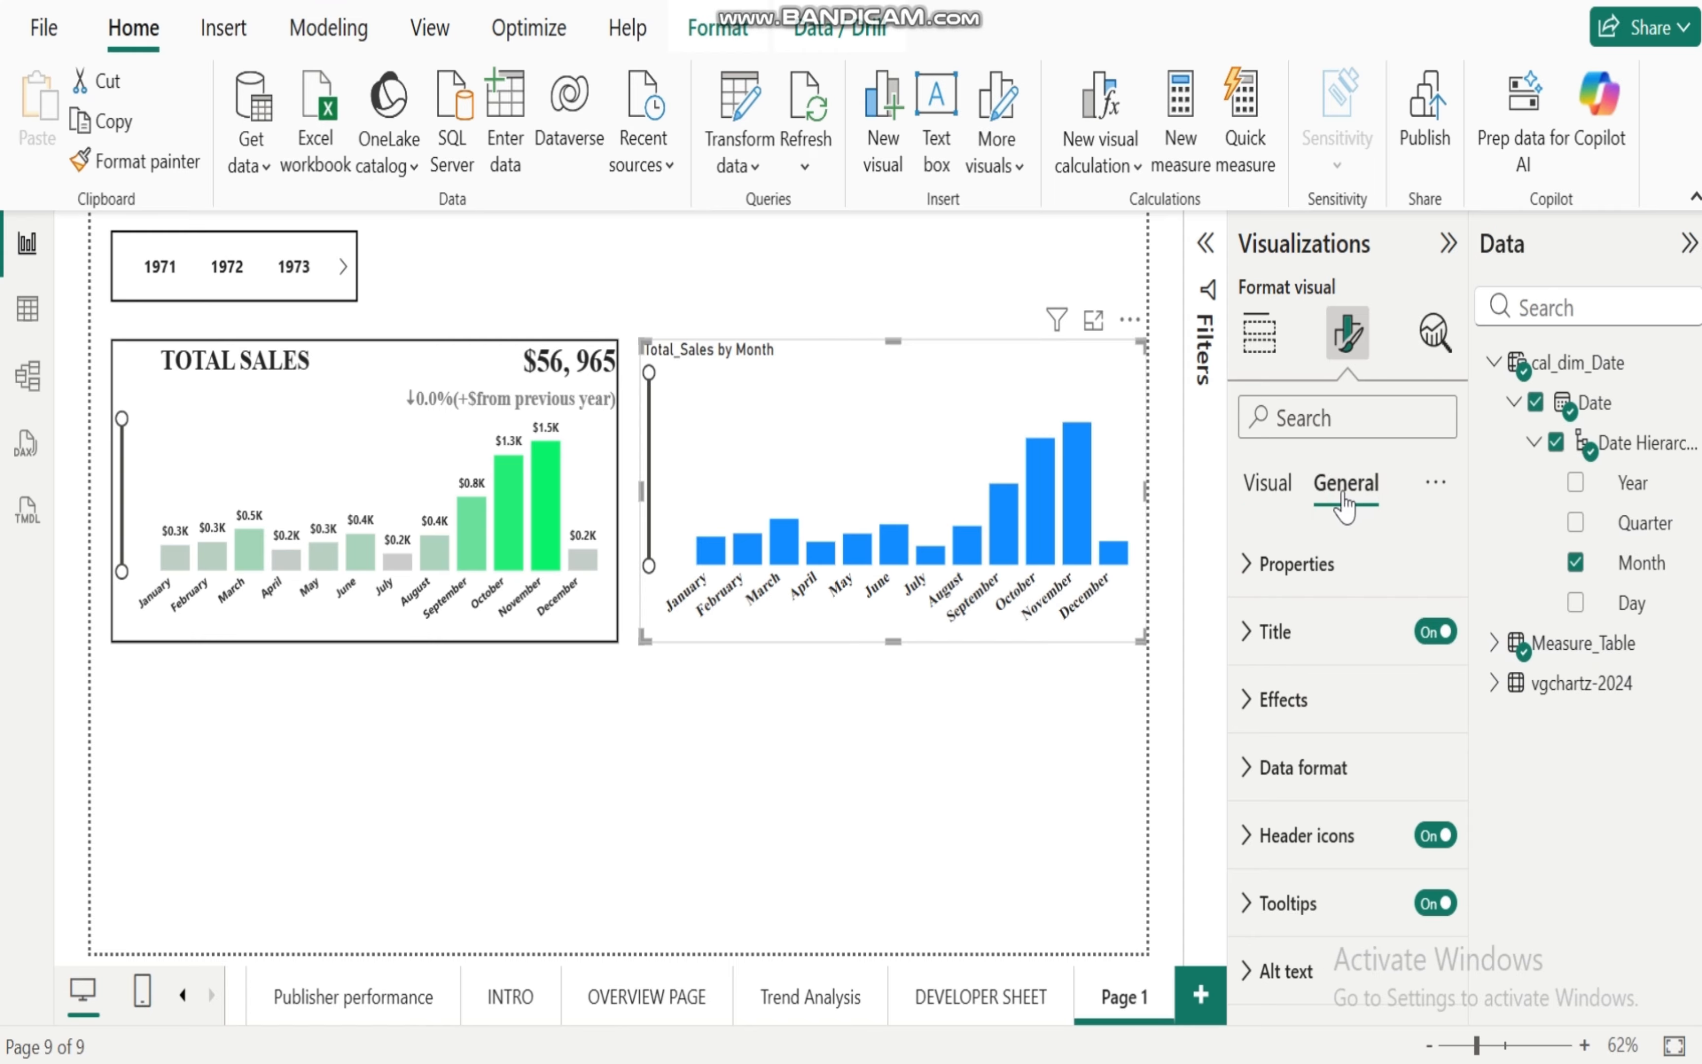
left_click(1258, 633)
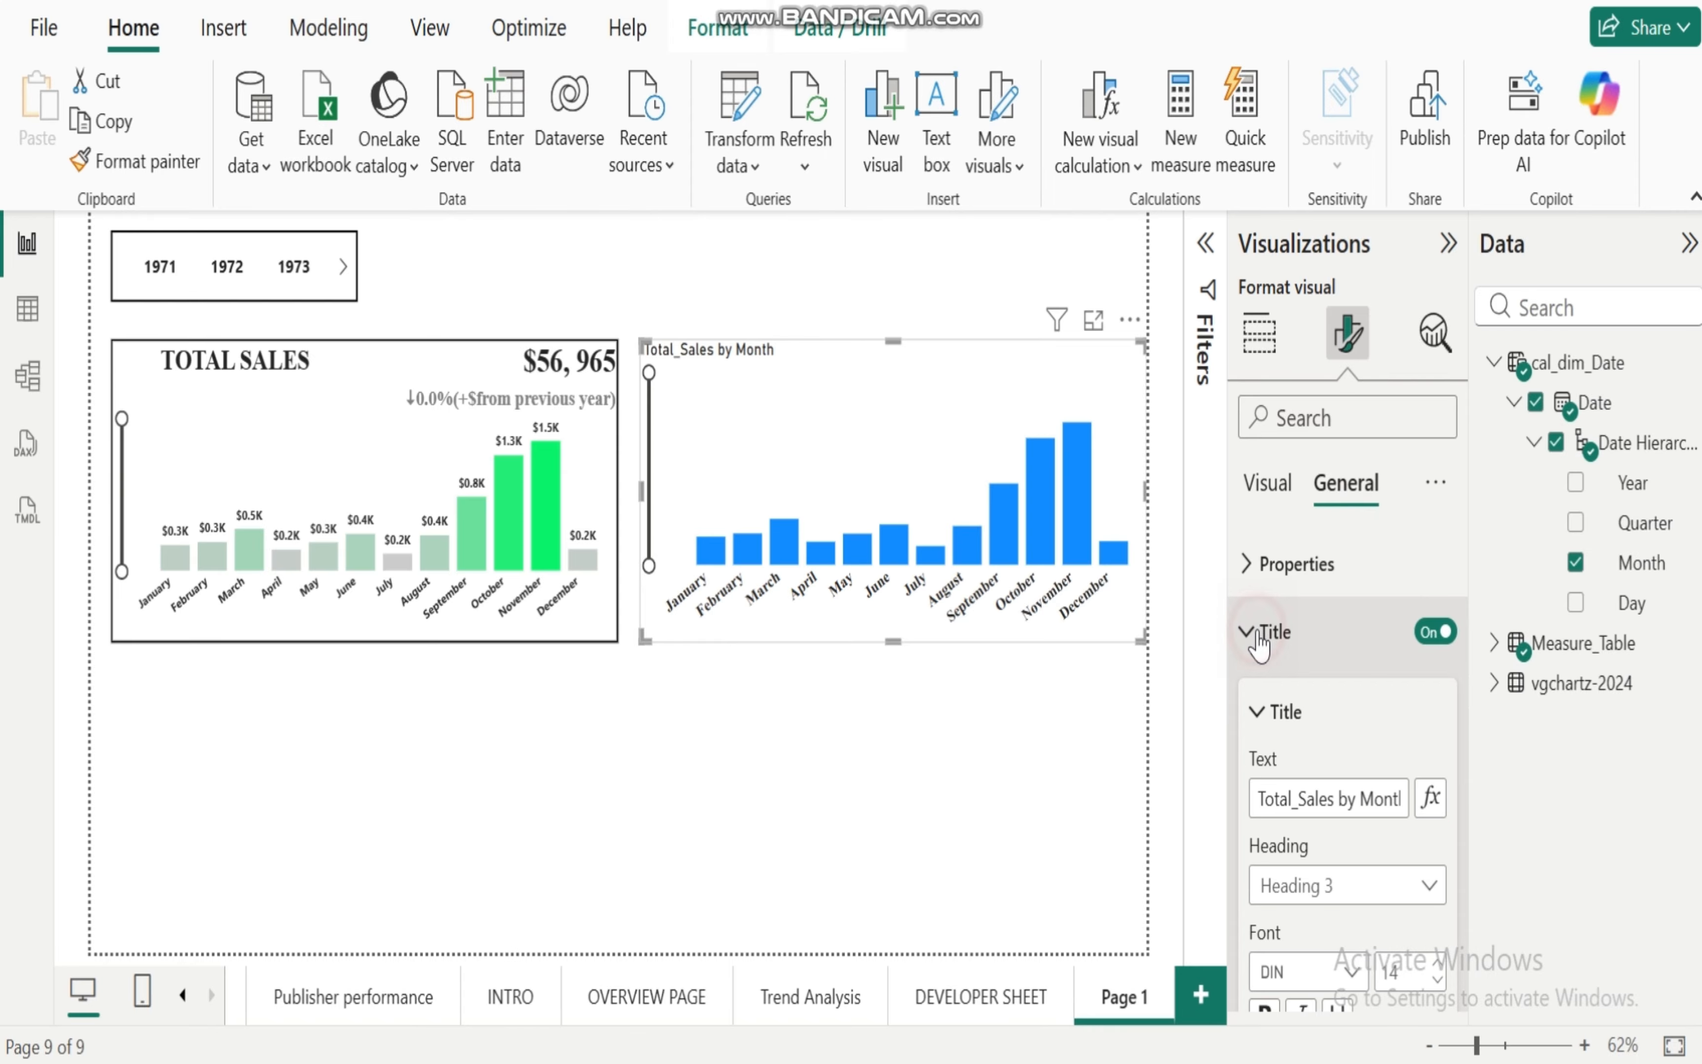
left_click(1462, 573)
left_click_drag(1463, 573, 1463, 588)
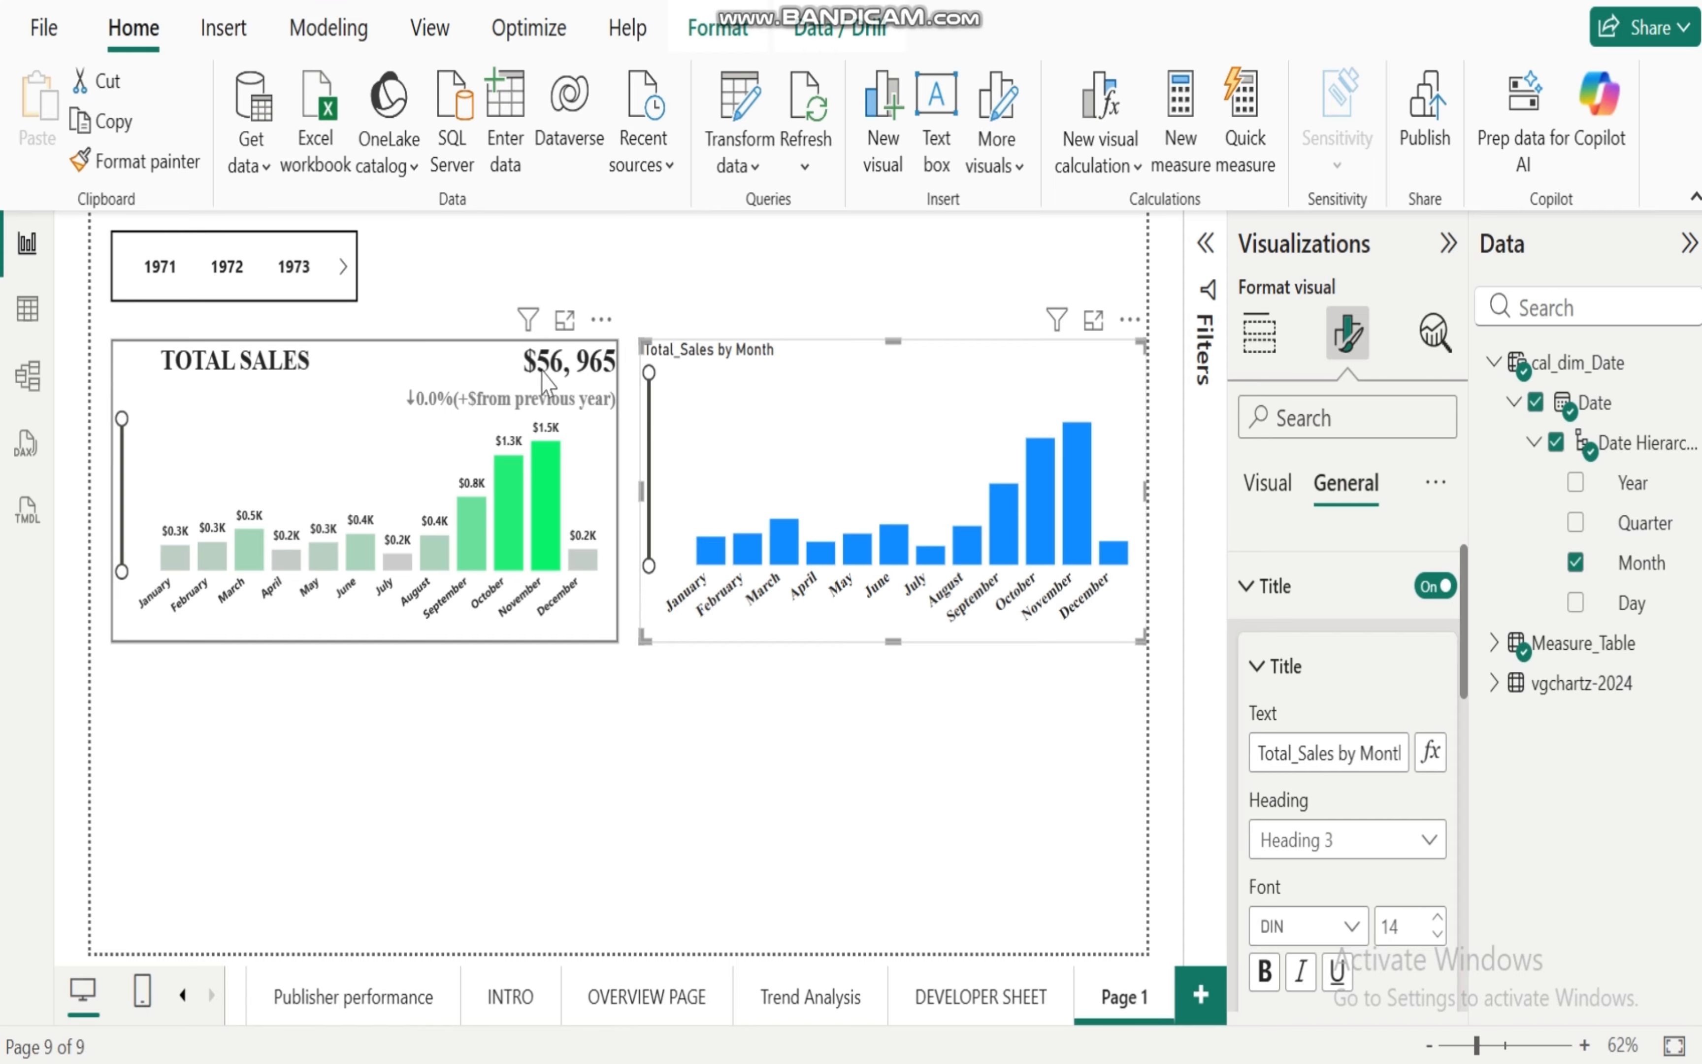
Step: Compare the TOTAL SALES card for 2004 and 2005 using the year slicer, clear the year filter and reselect the new chart
left_click(342, 271)
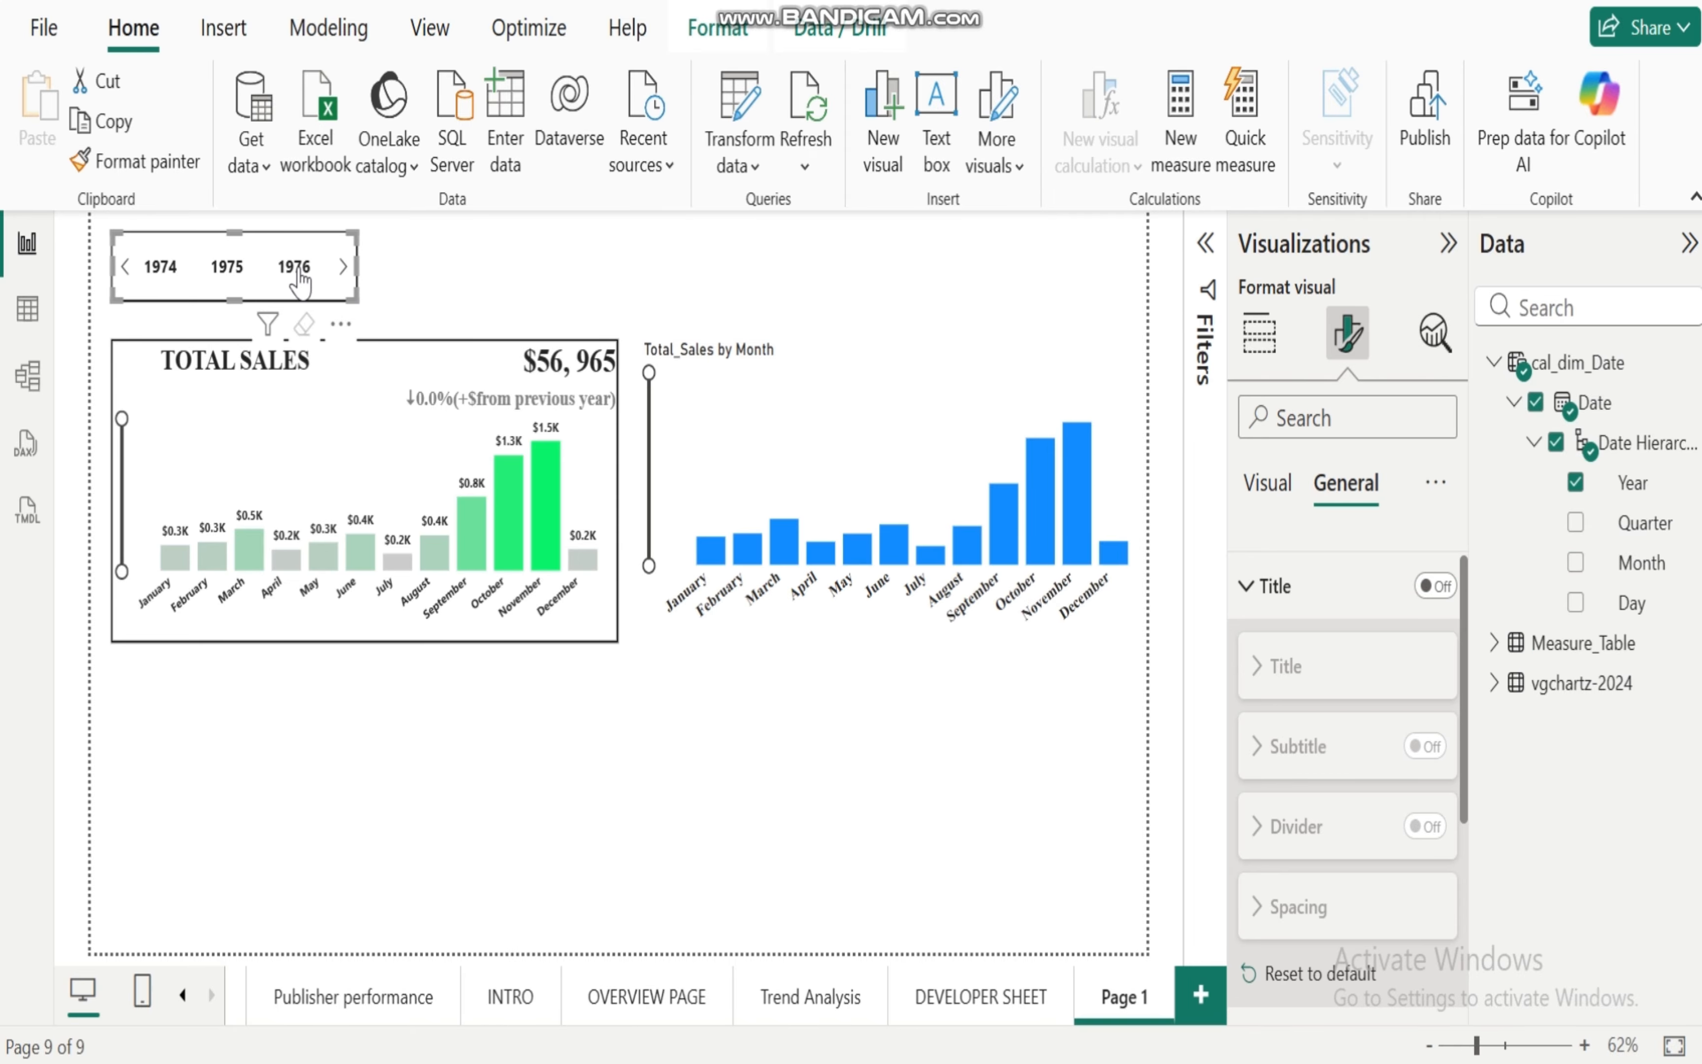
left_click(342, 269)
left_click(342, 269)
left_click(342, 269)
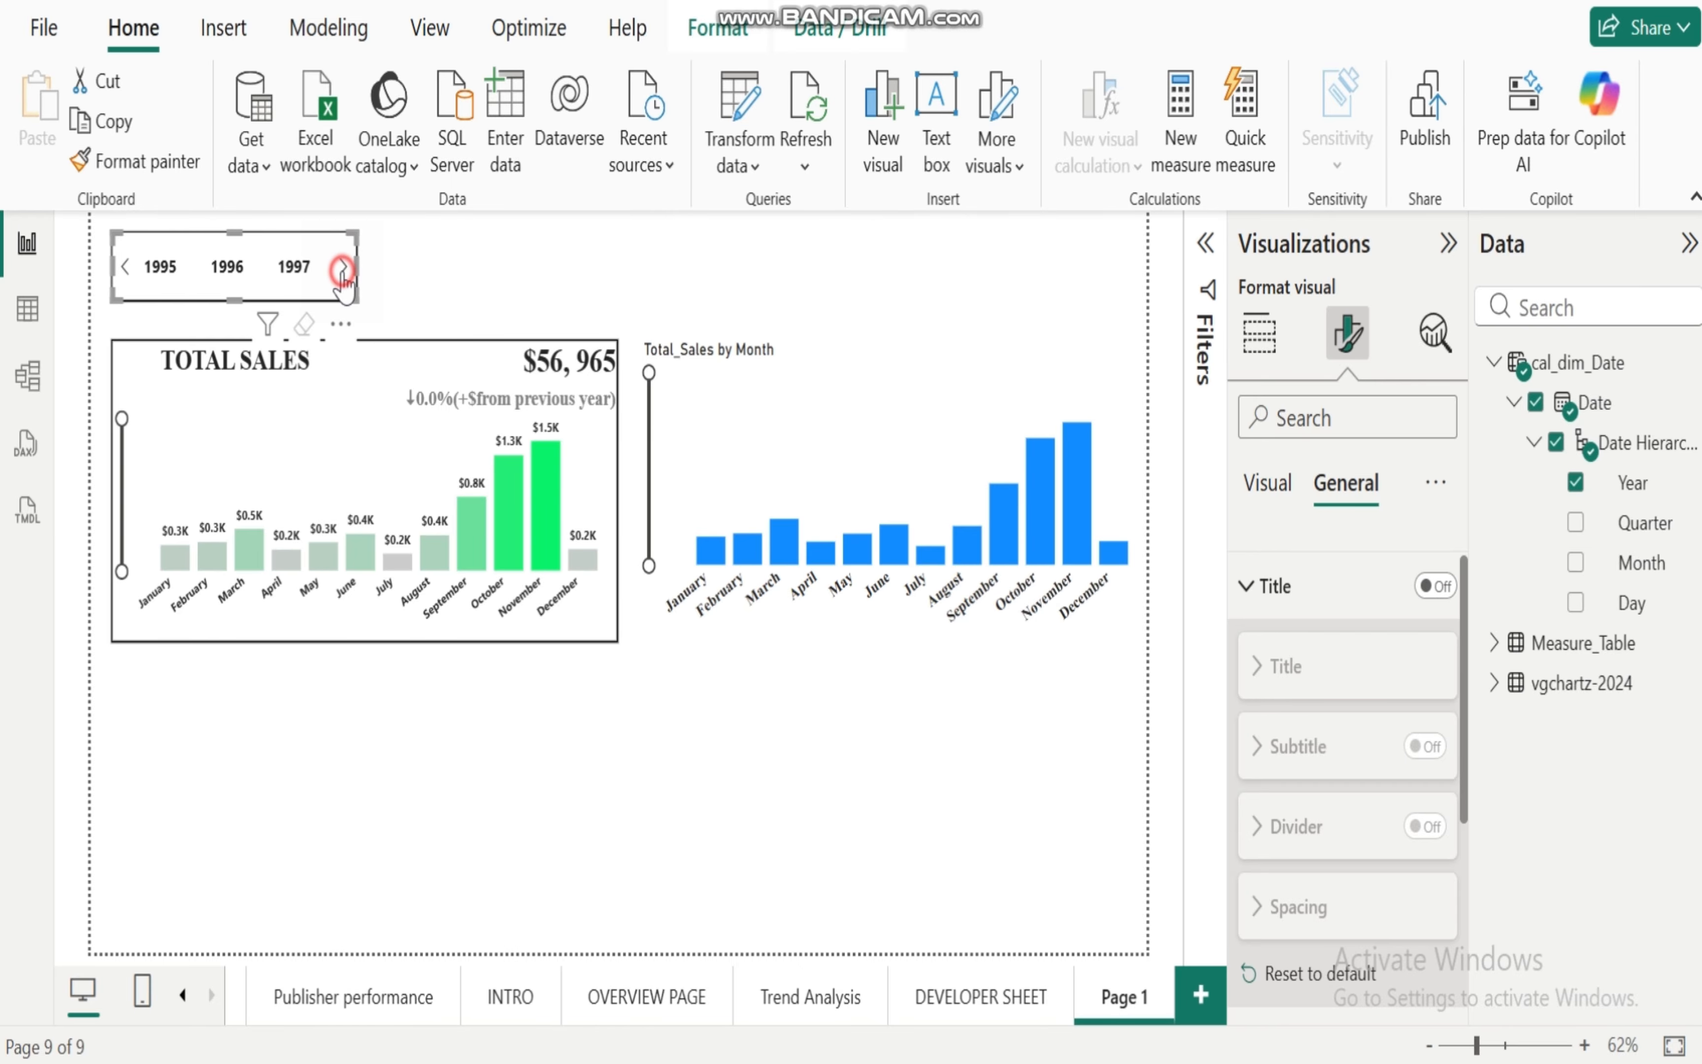
left_click(342, 269)
left_click(161, 268)
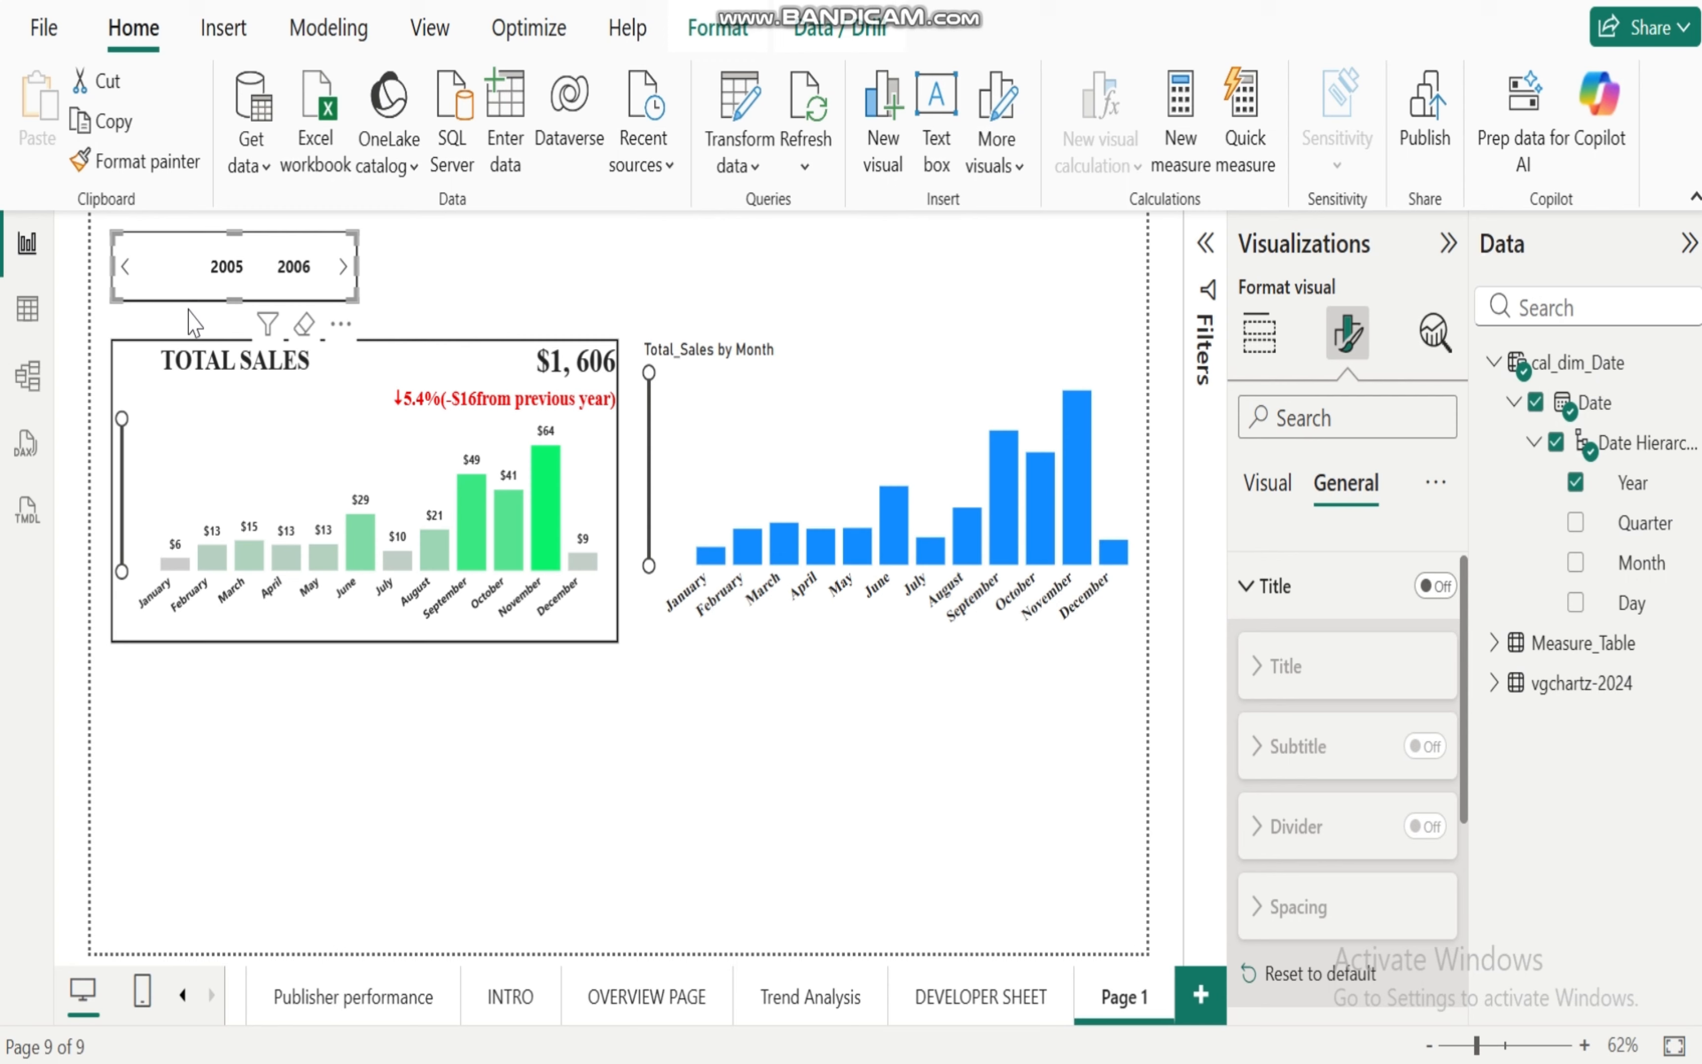
left_click(231, 267)
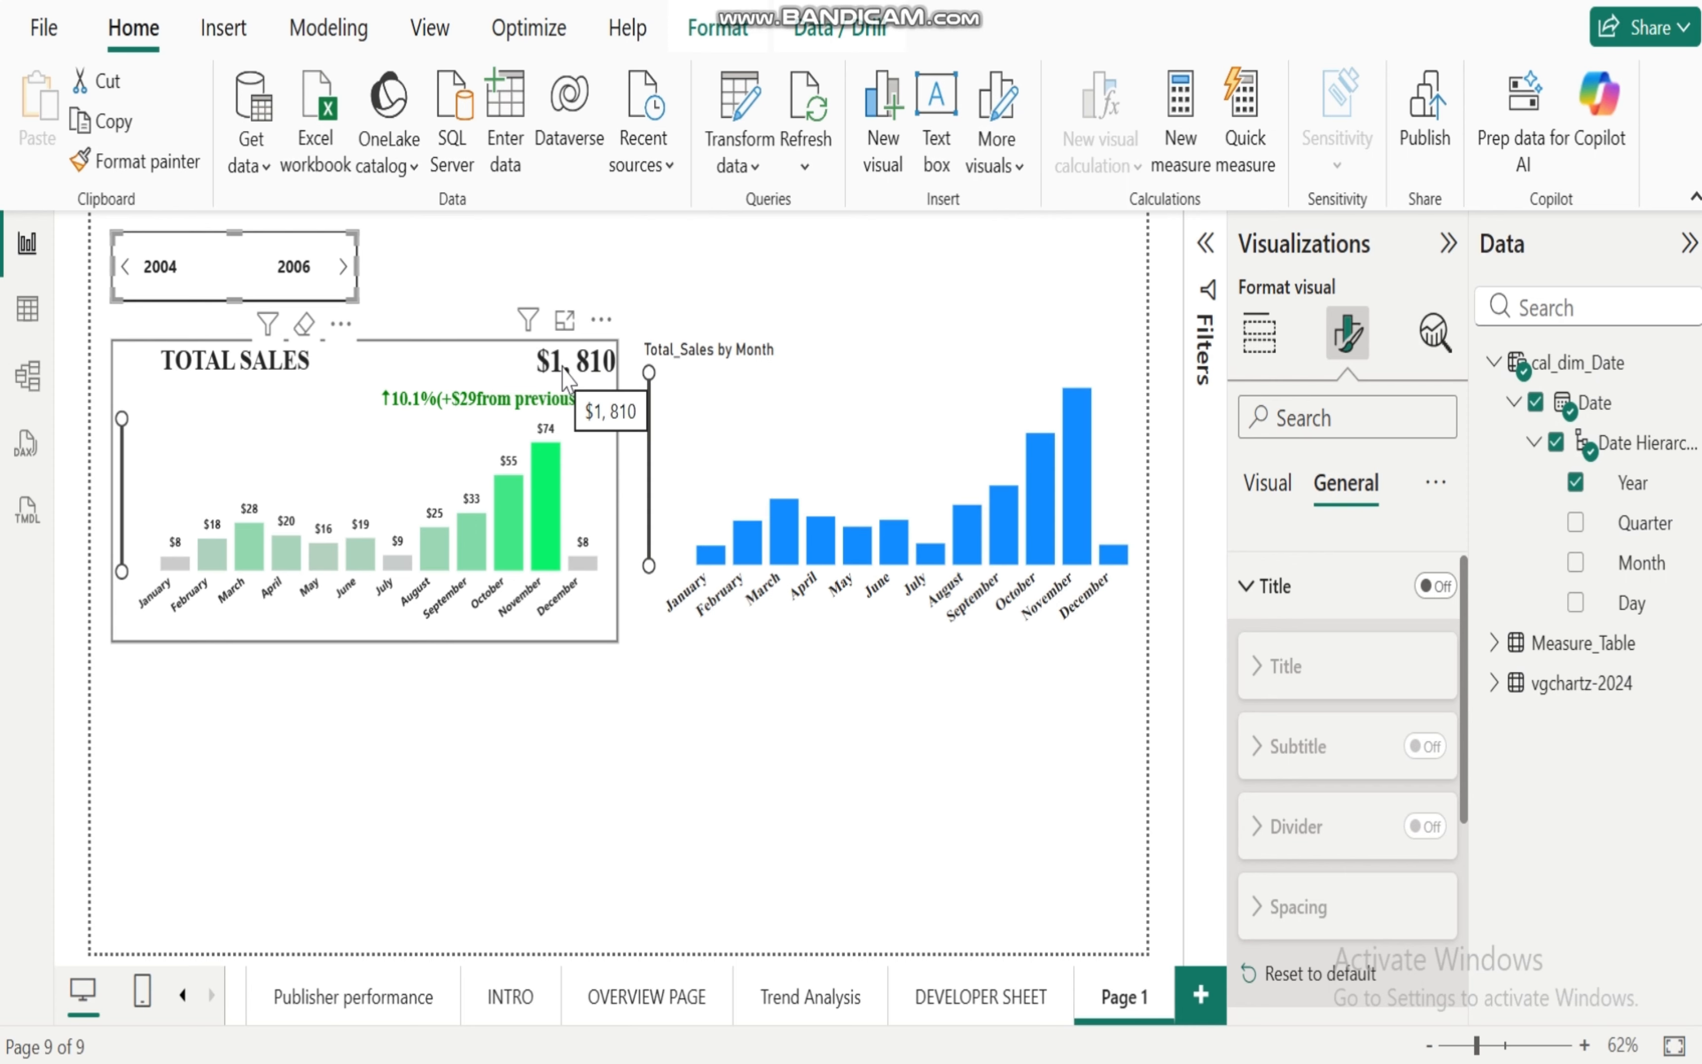
left_click(228, 266)
left_click(977, 363)
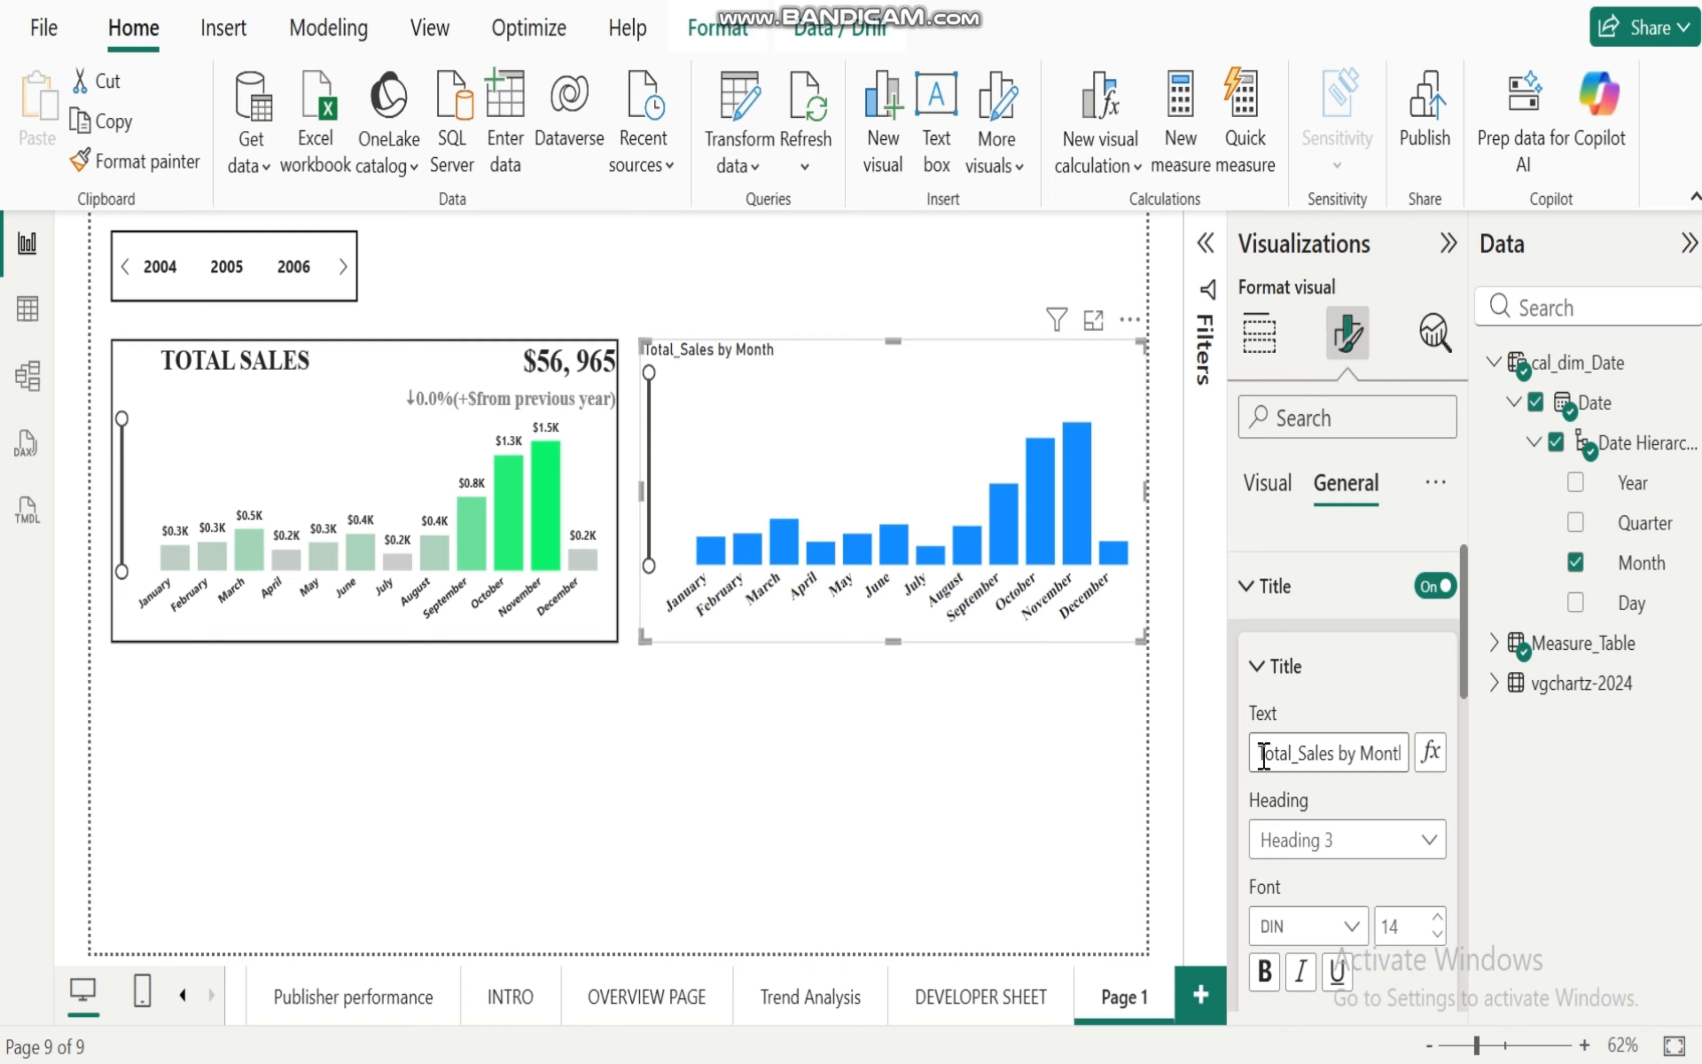
Step: Set the new chart's title text to 56965 and check it against slicer years 2006 and 2005, leaving the year filter cleared
left_click_drag(1261, 756, 1462, 770)
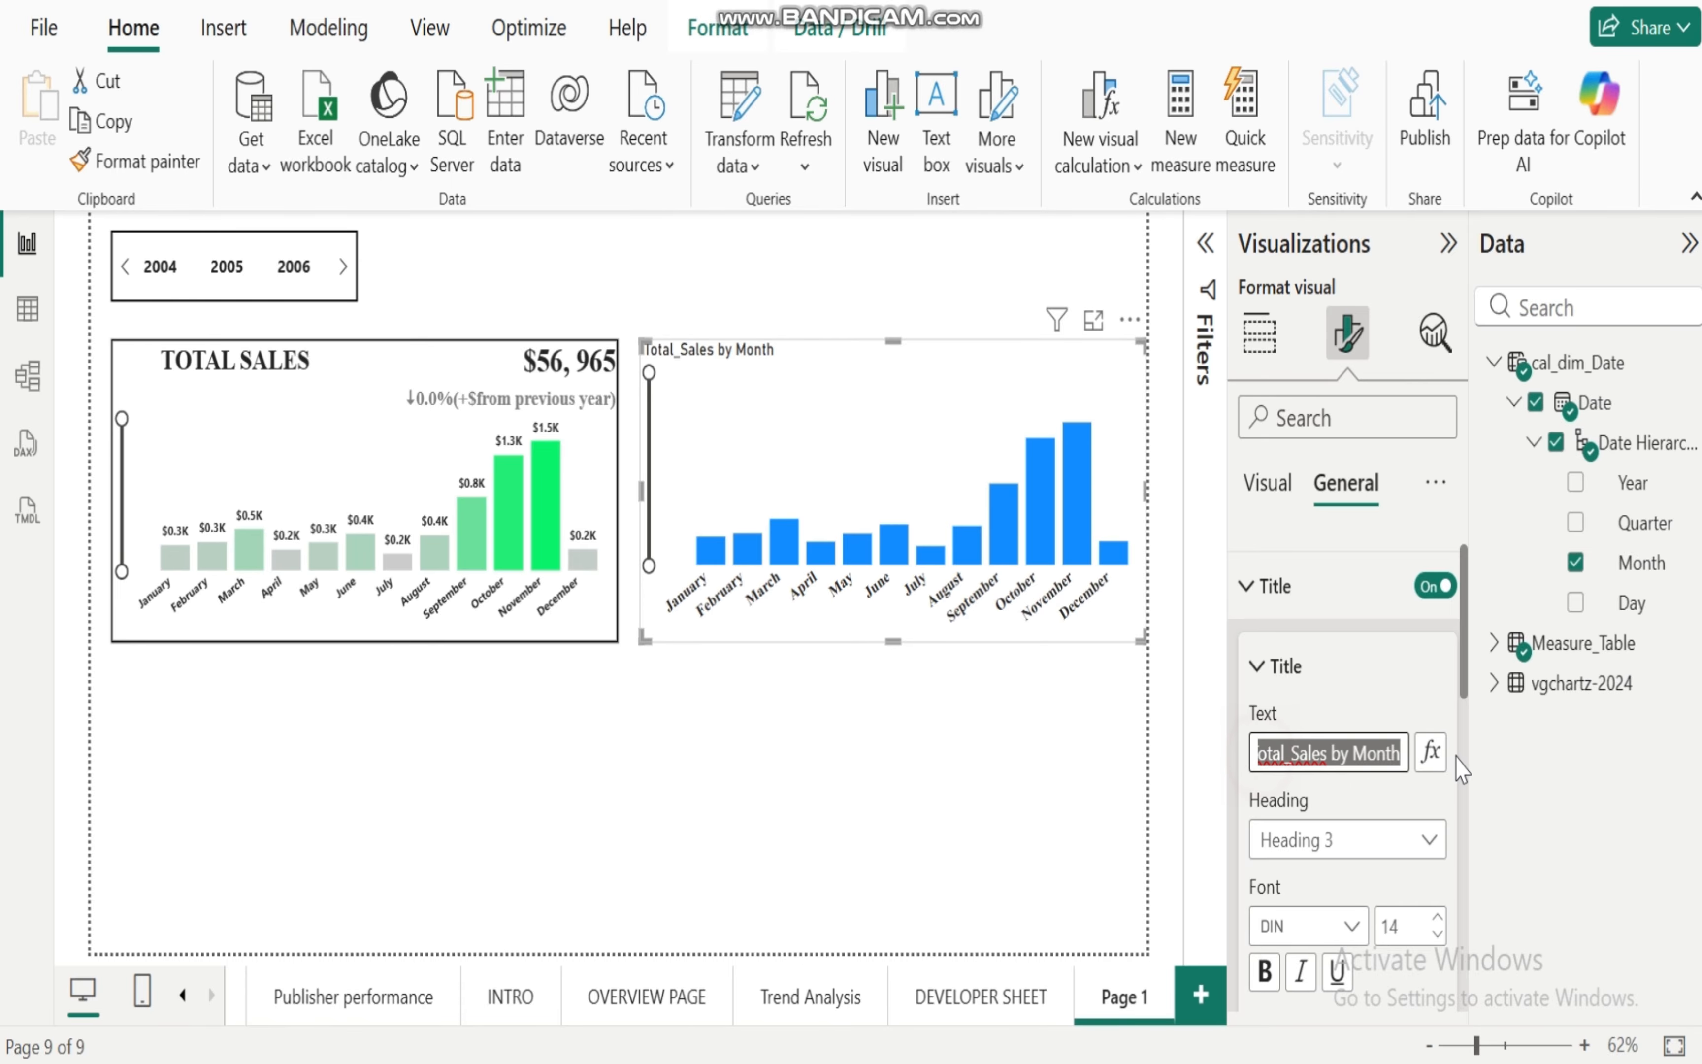
type("56965")
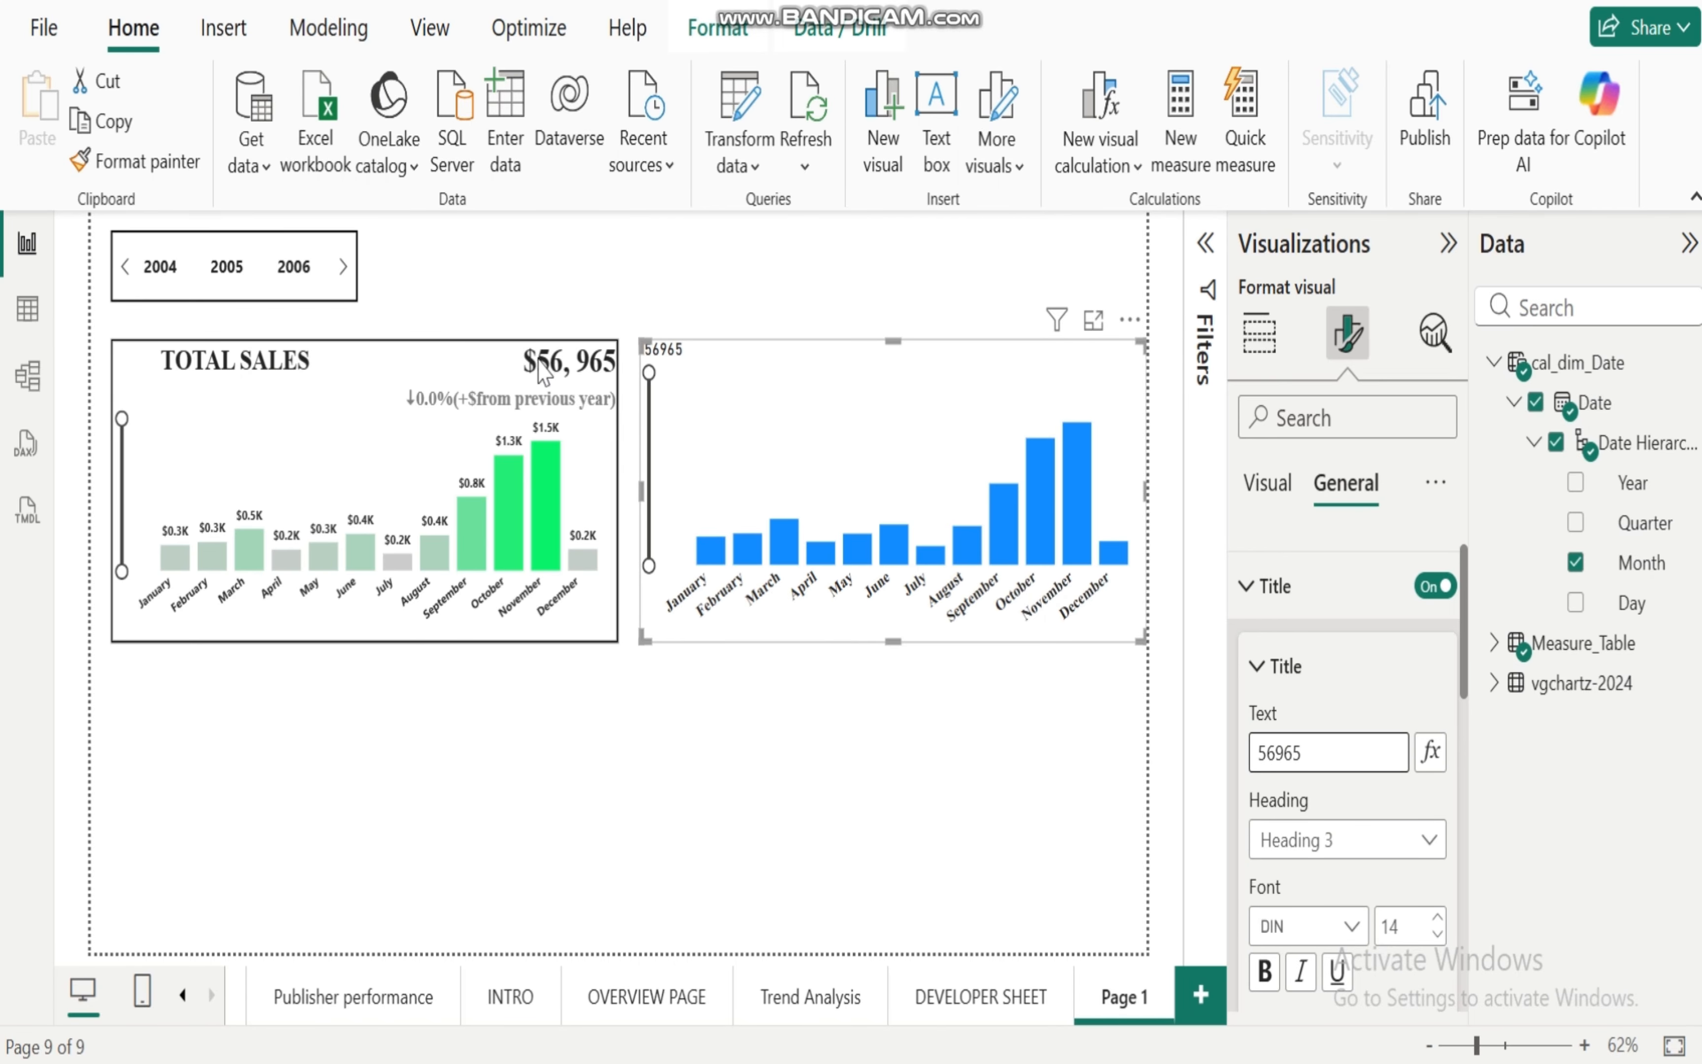
left_click(287, 267)
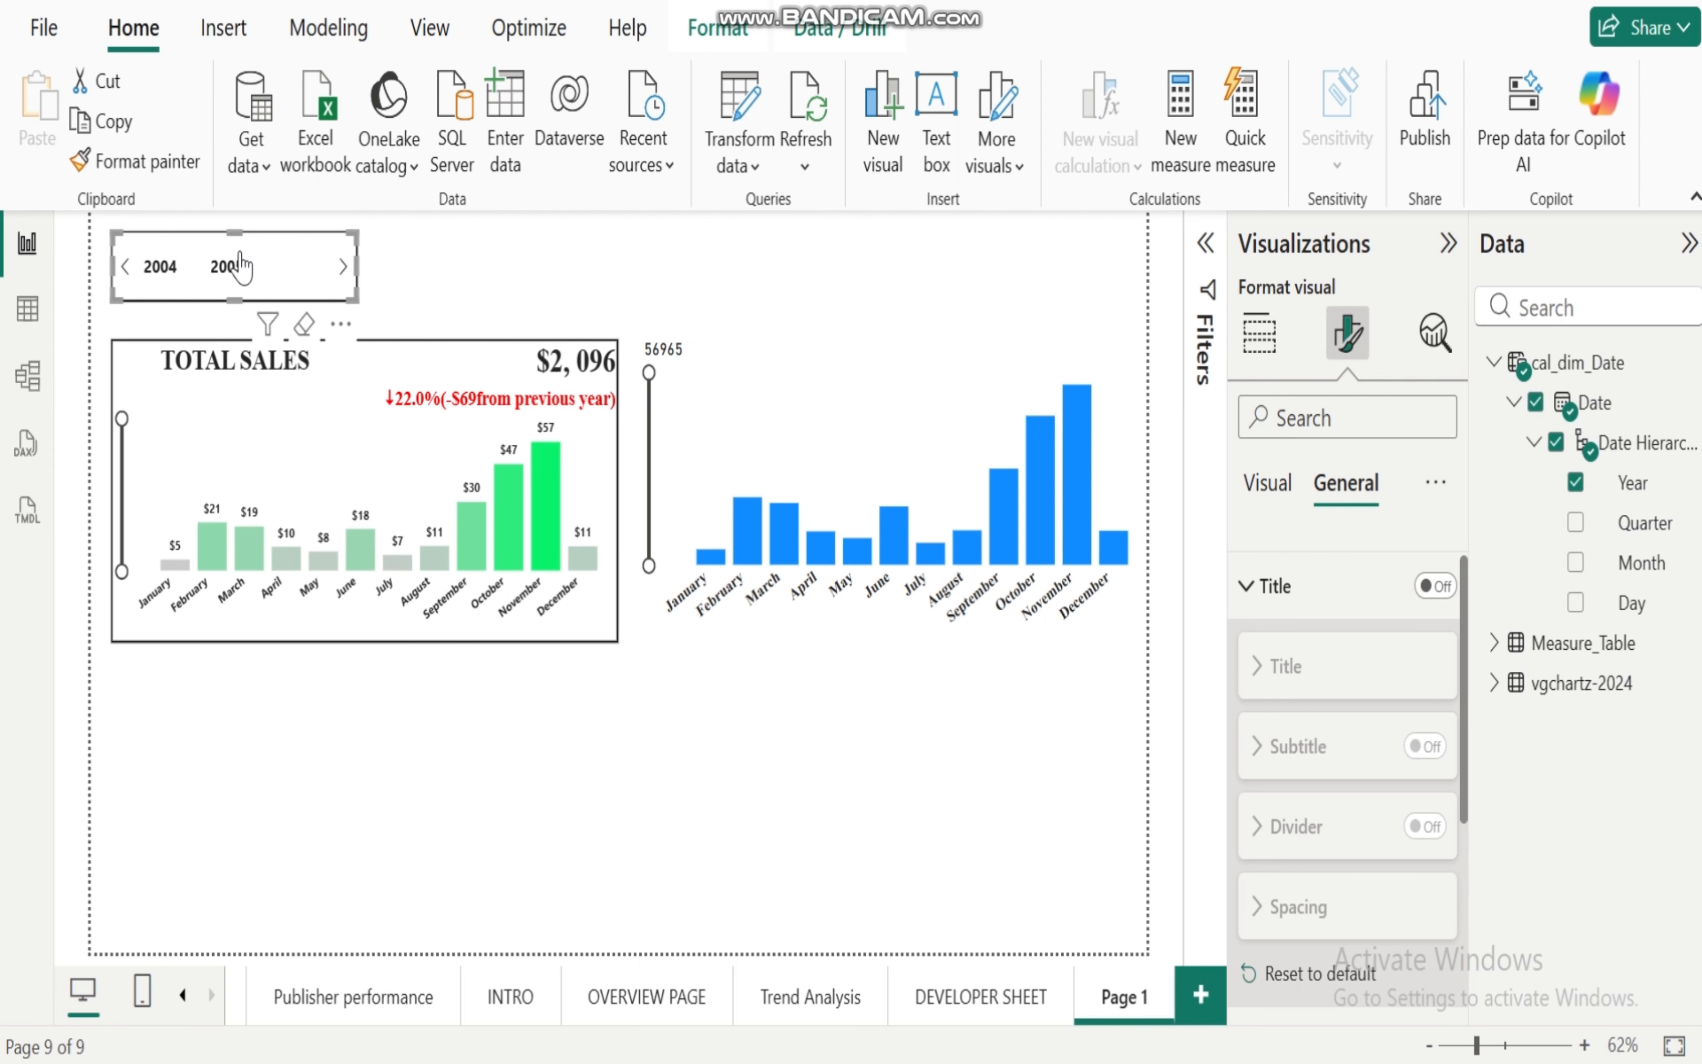
left_click(227, 271)
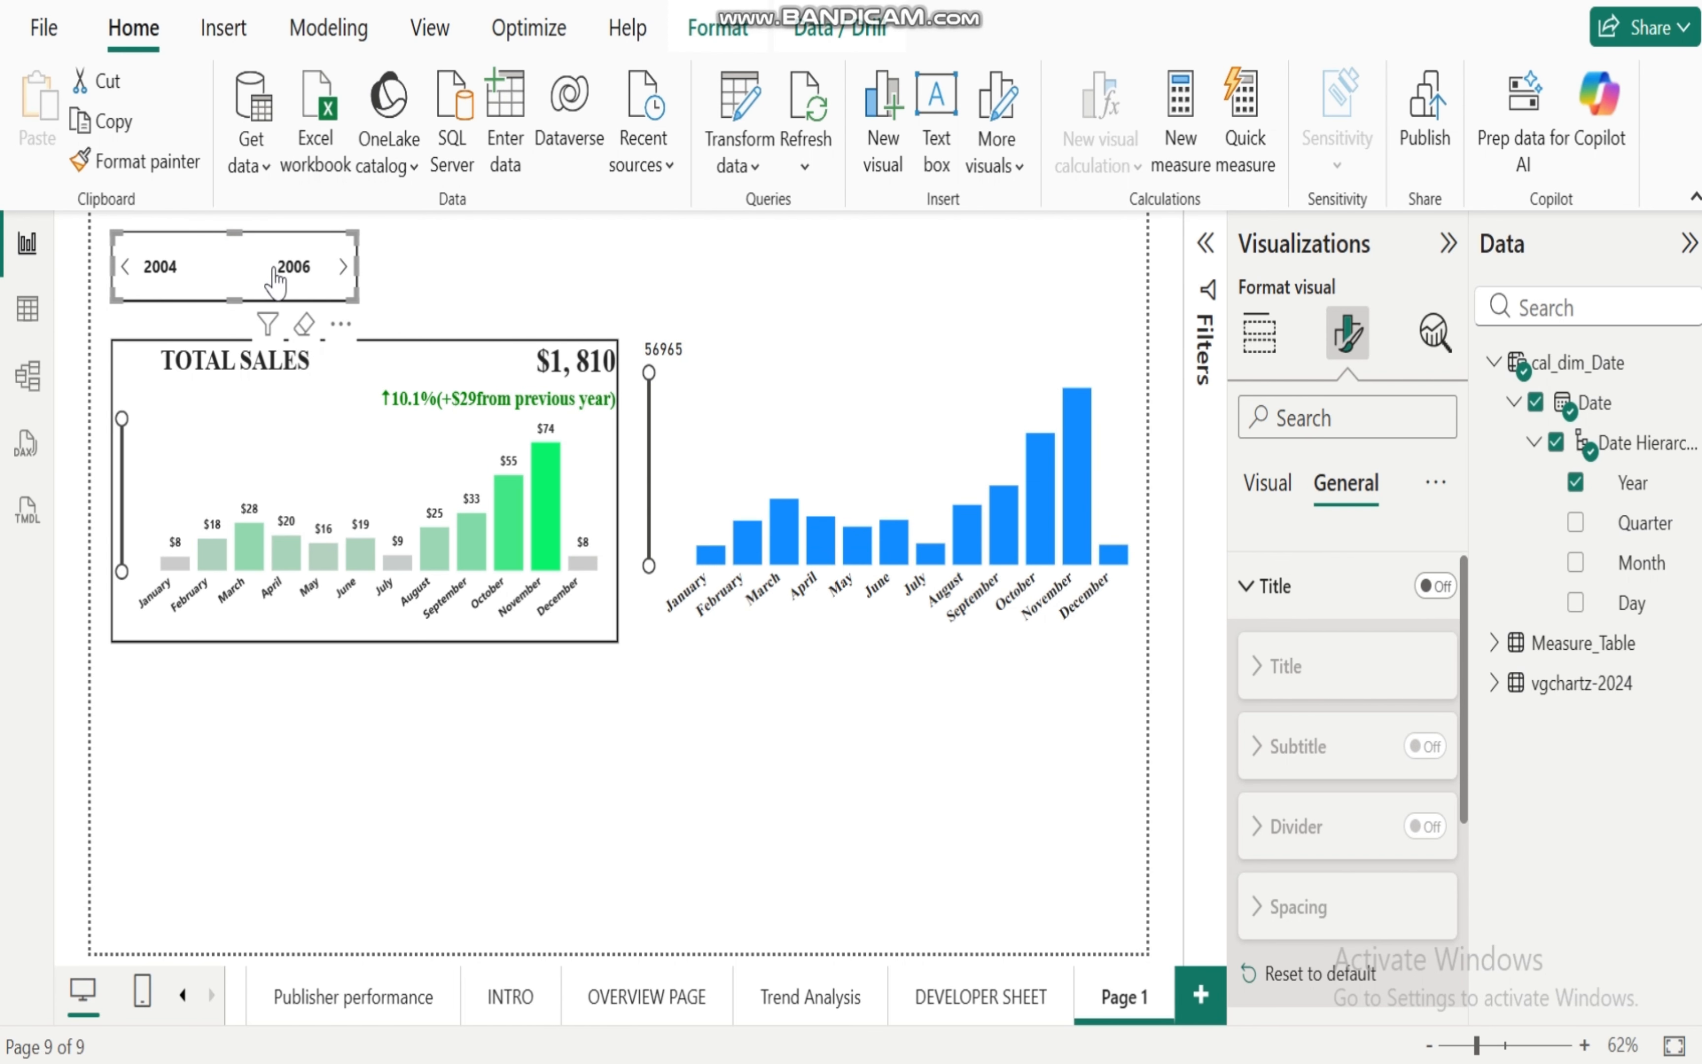
left_click(228, 272)
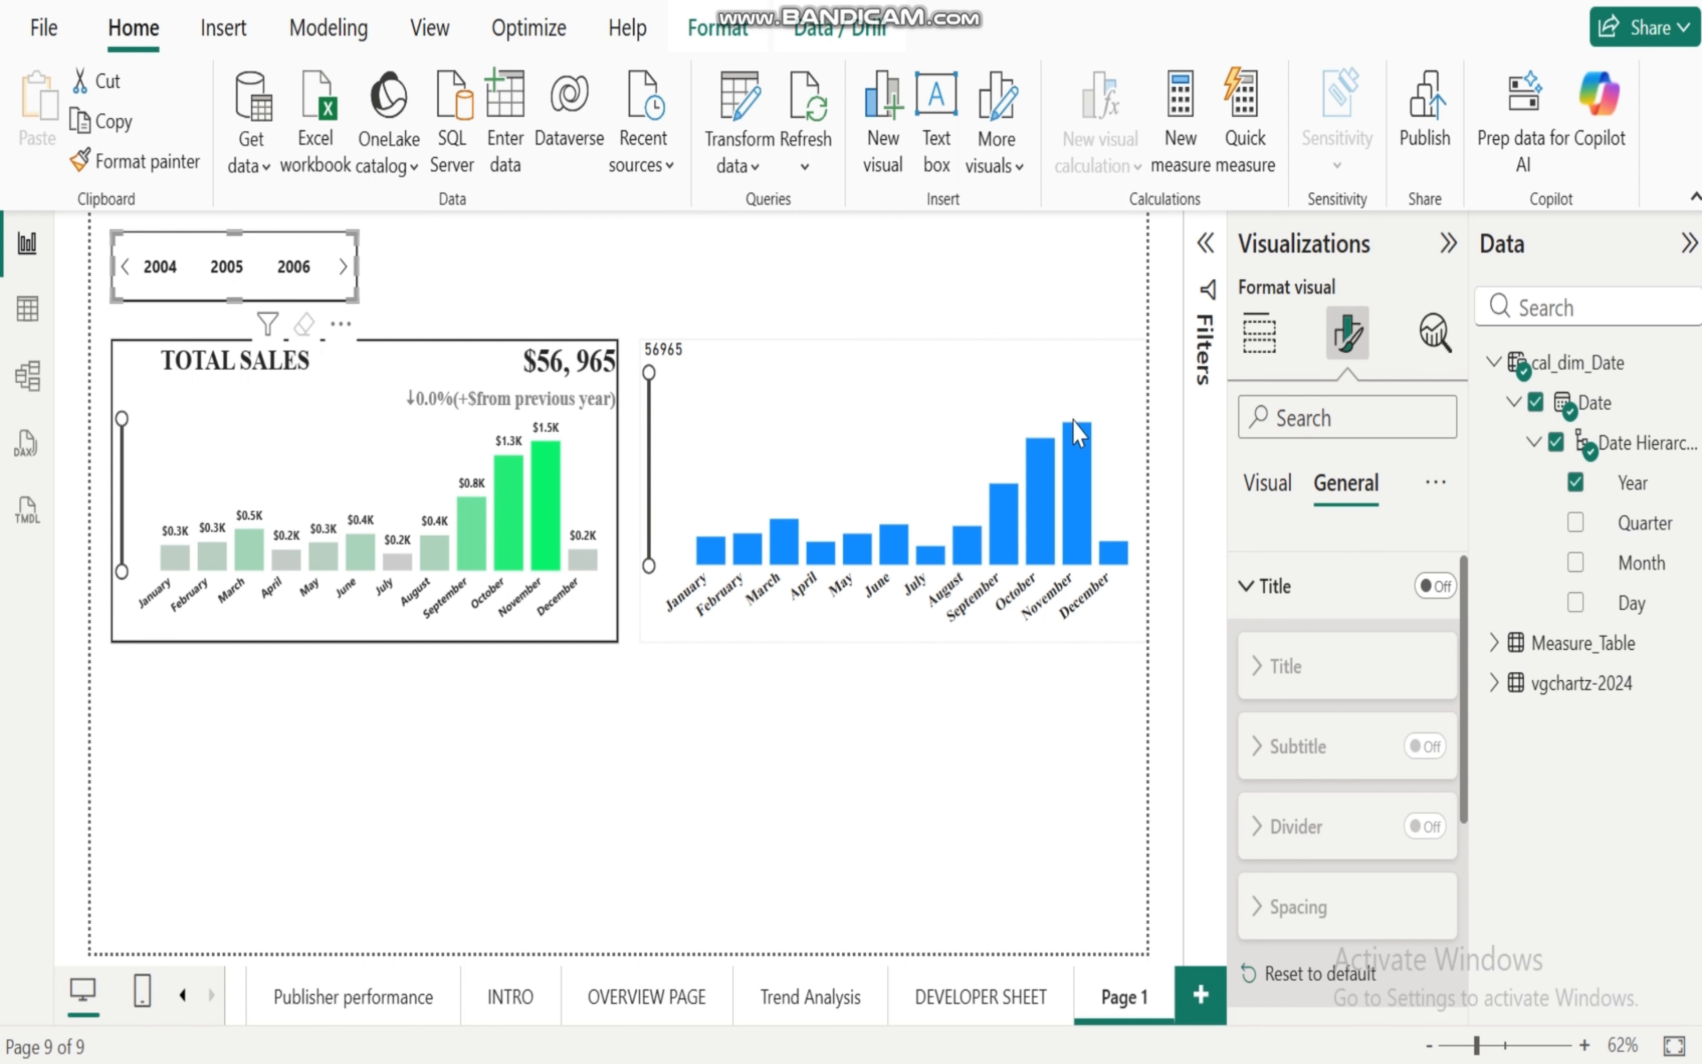
left_click(904, 437)
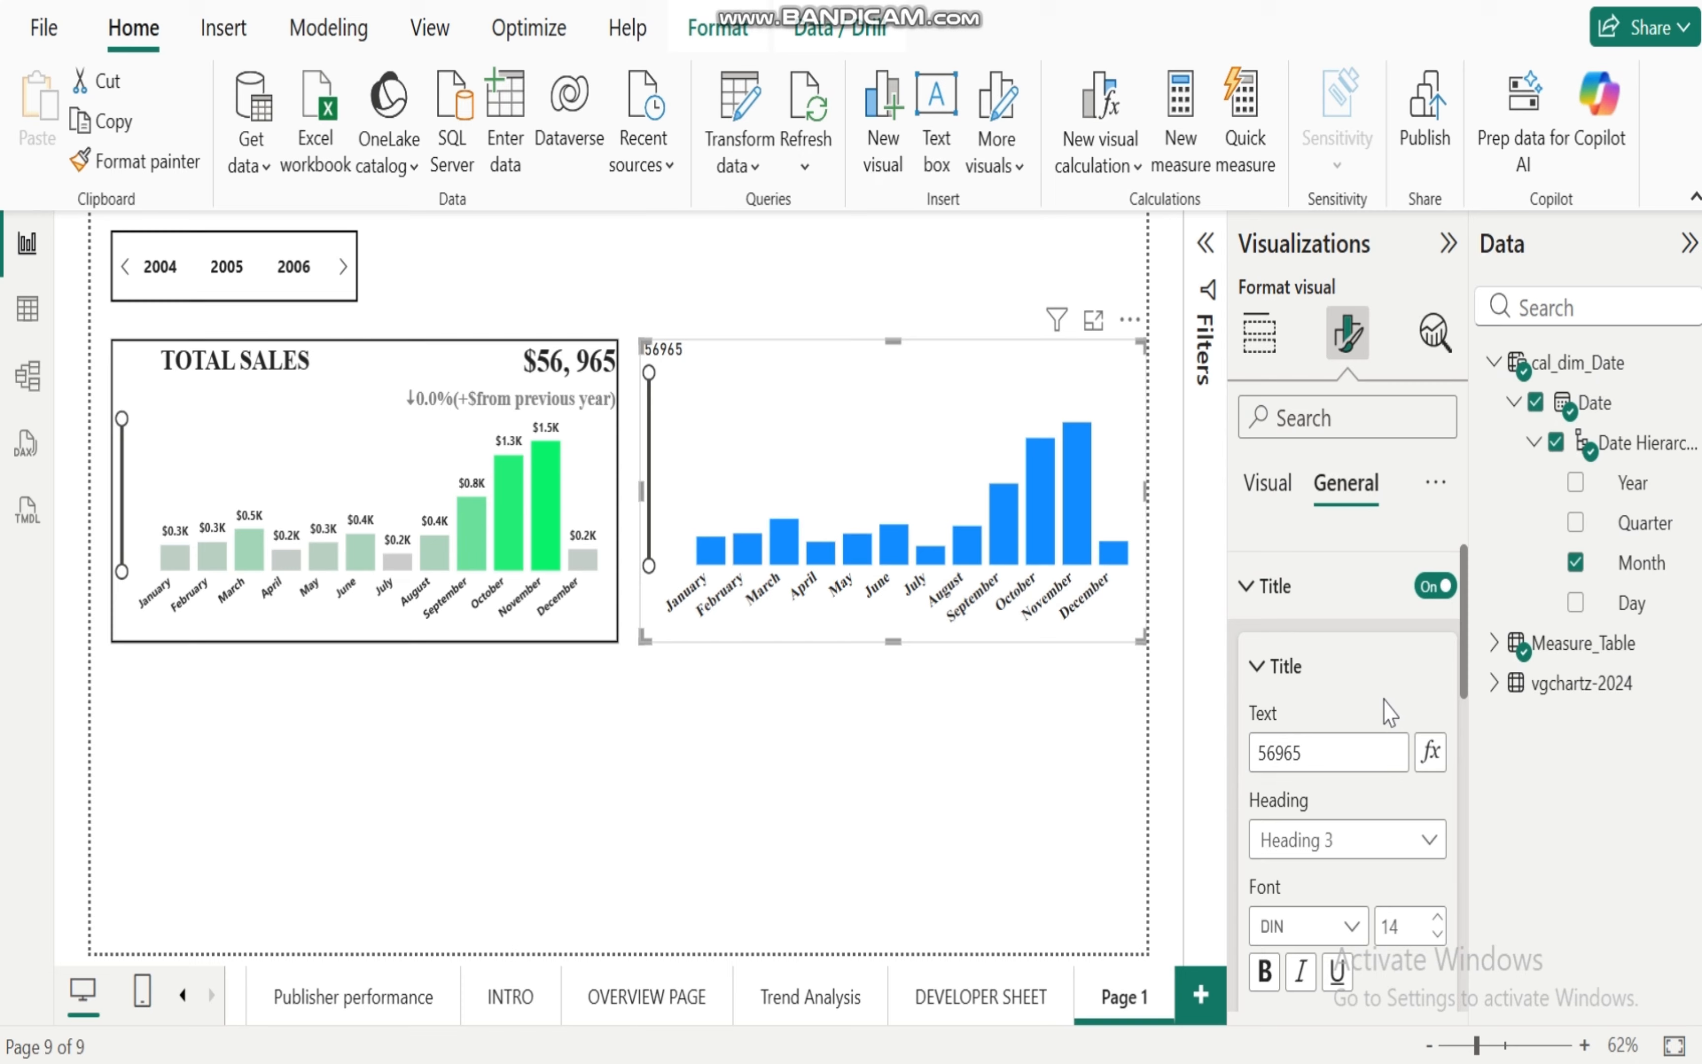
Step: Edit the Total sales text measure in Measure_Table to format [Total_Sales] instead of [Total_Games], keeping the "$#, ###" format string
left_click(1494, 364)
left_click(1494, 404)
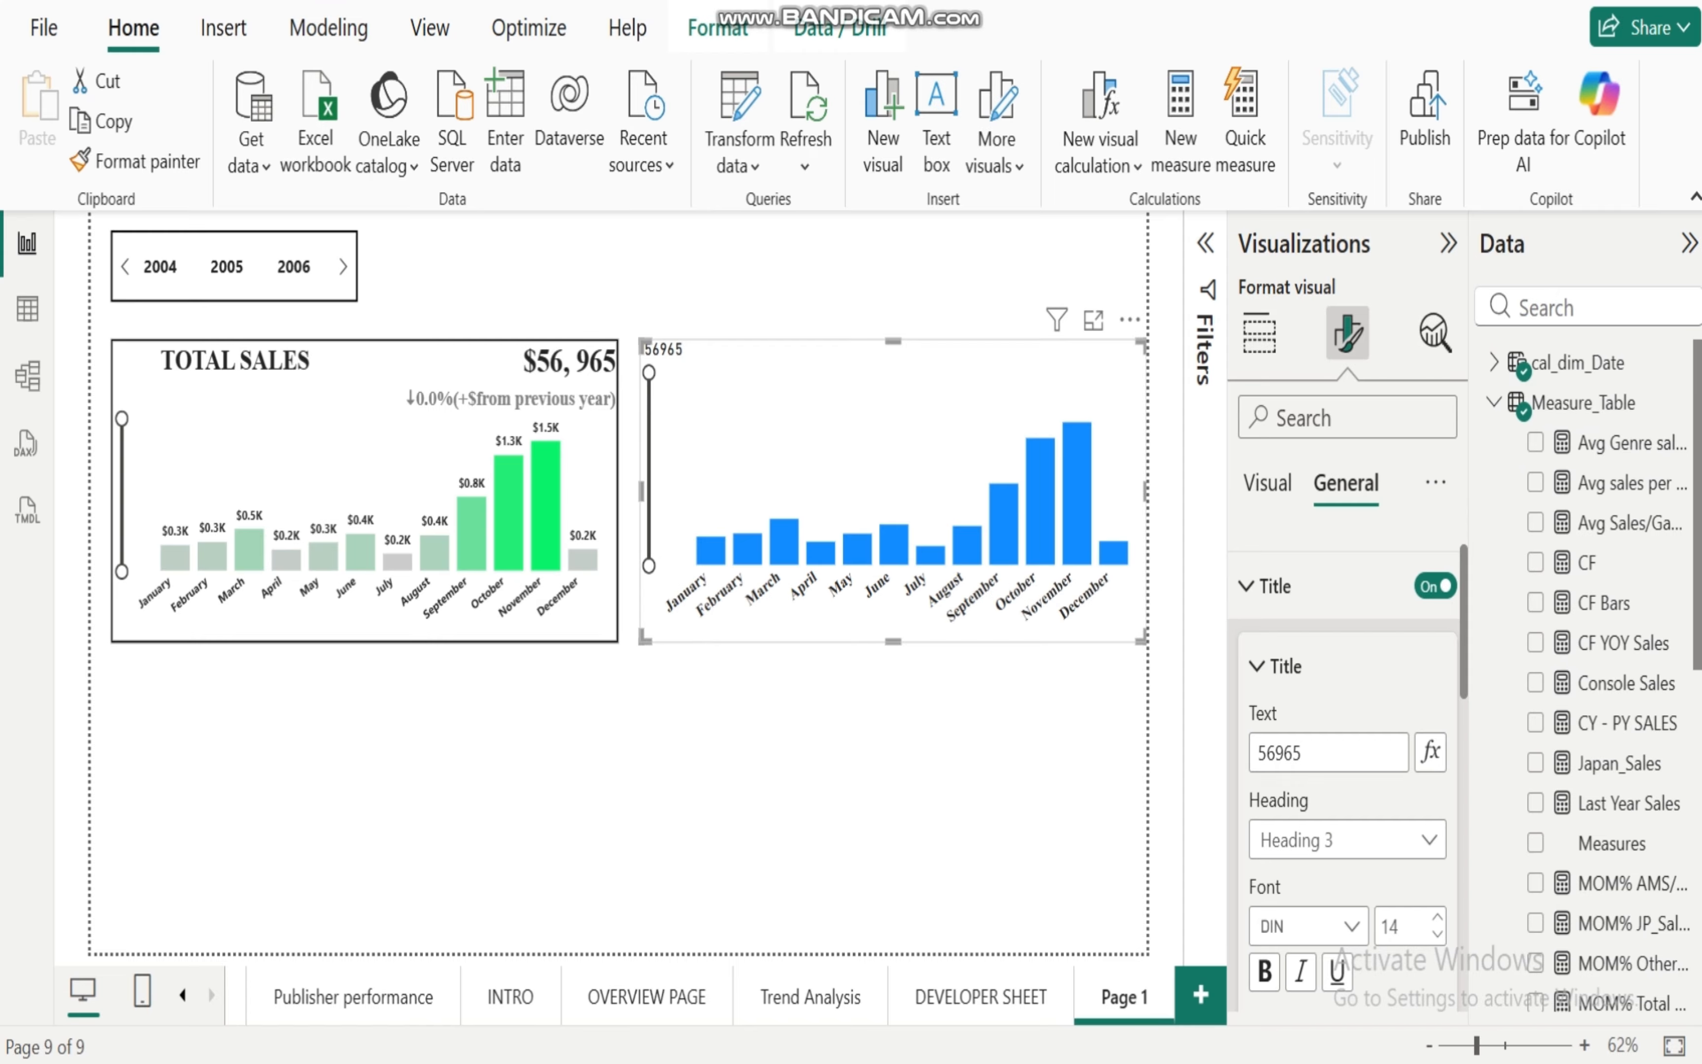
left_click_drag(1698, 566, 1698, 911)
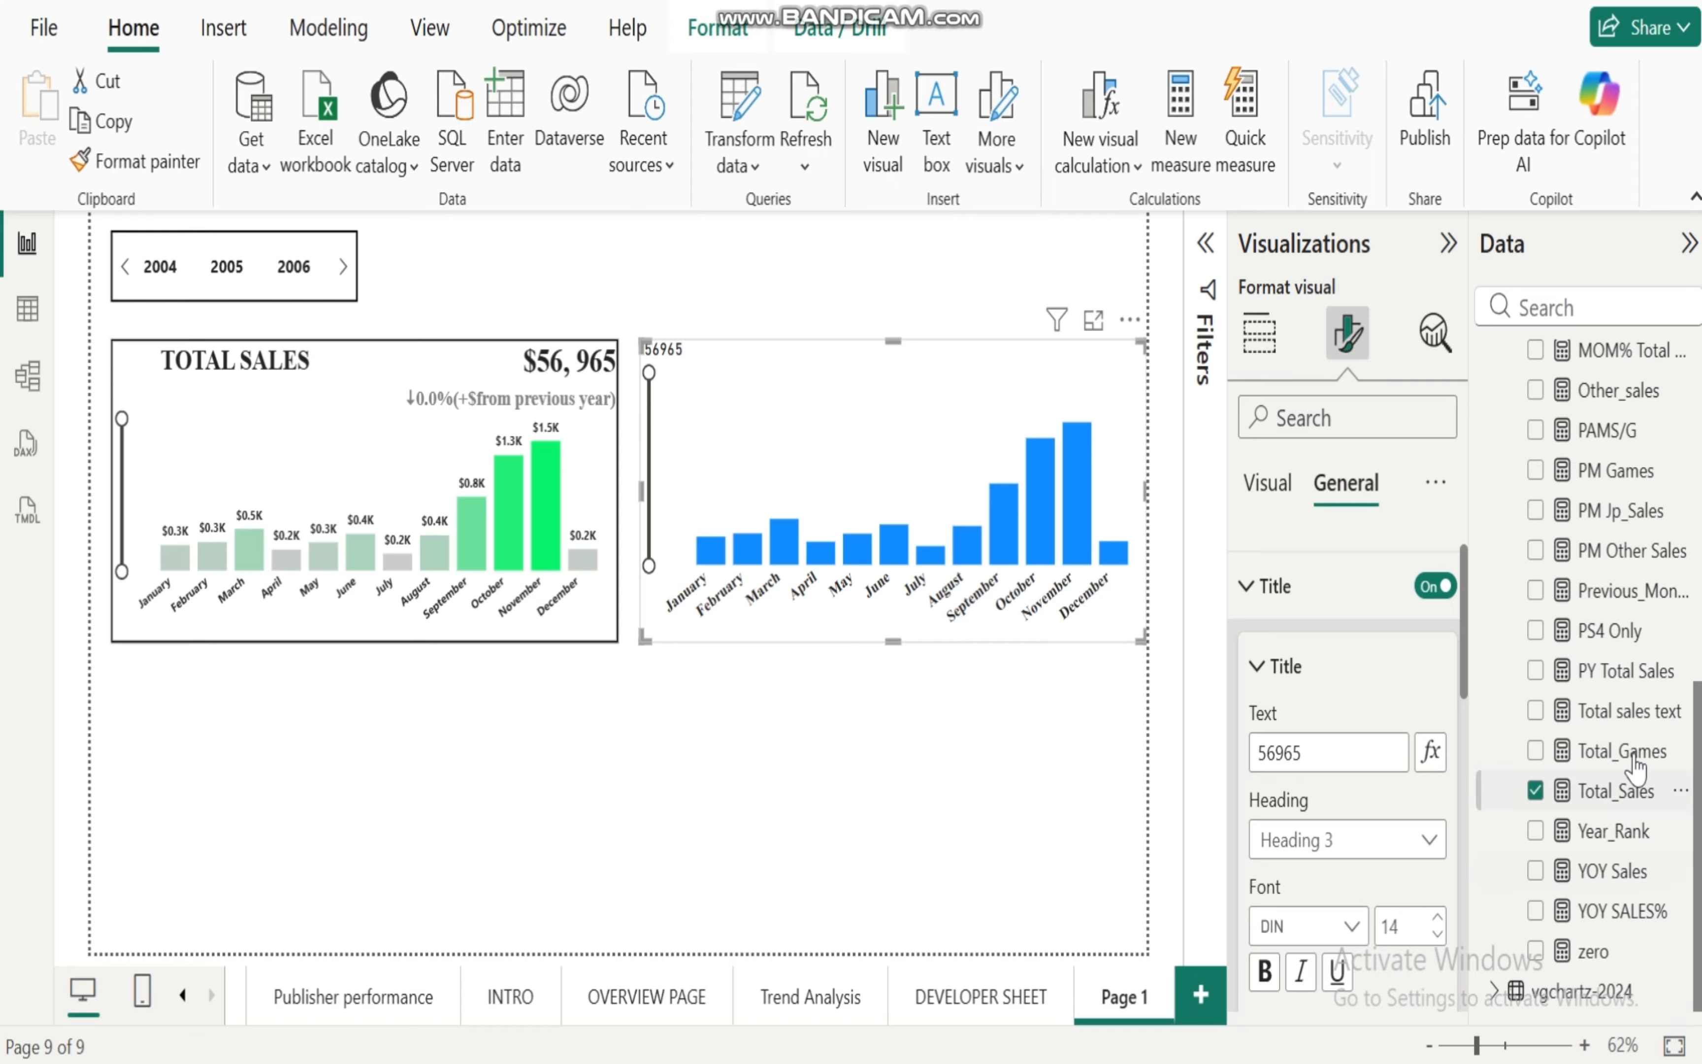
left_click(1609, 714)
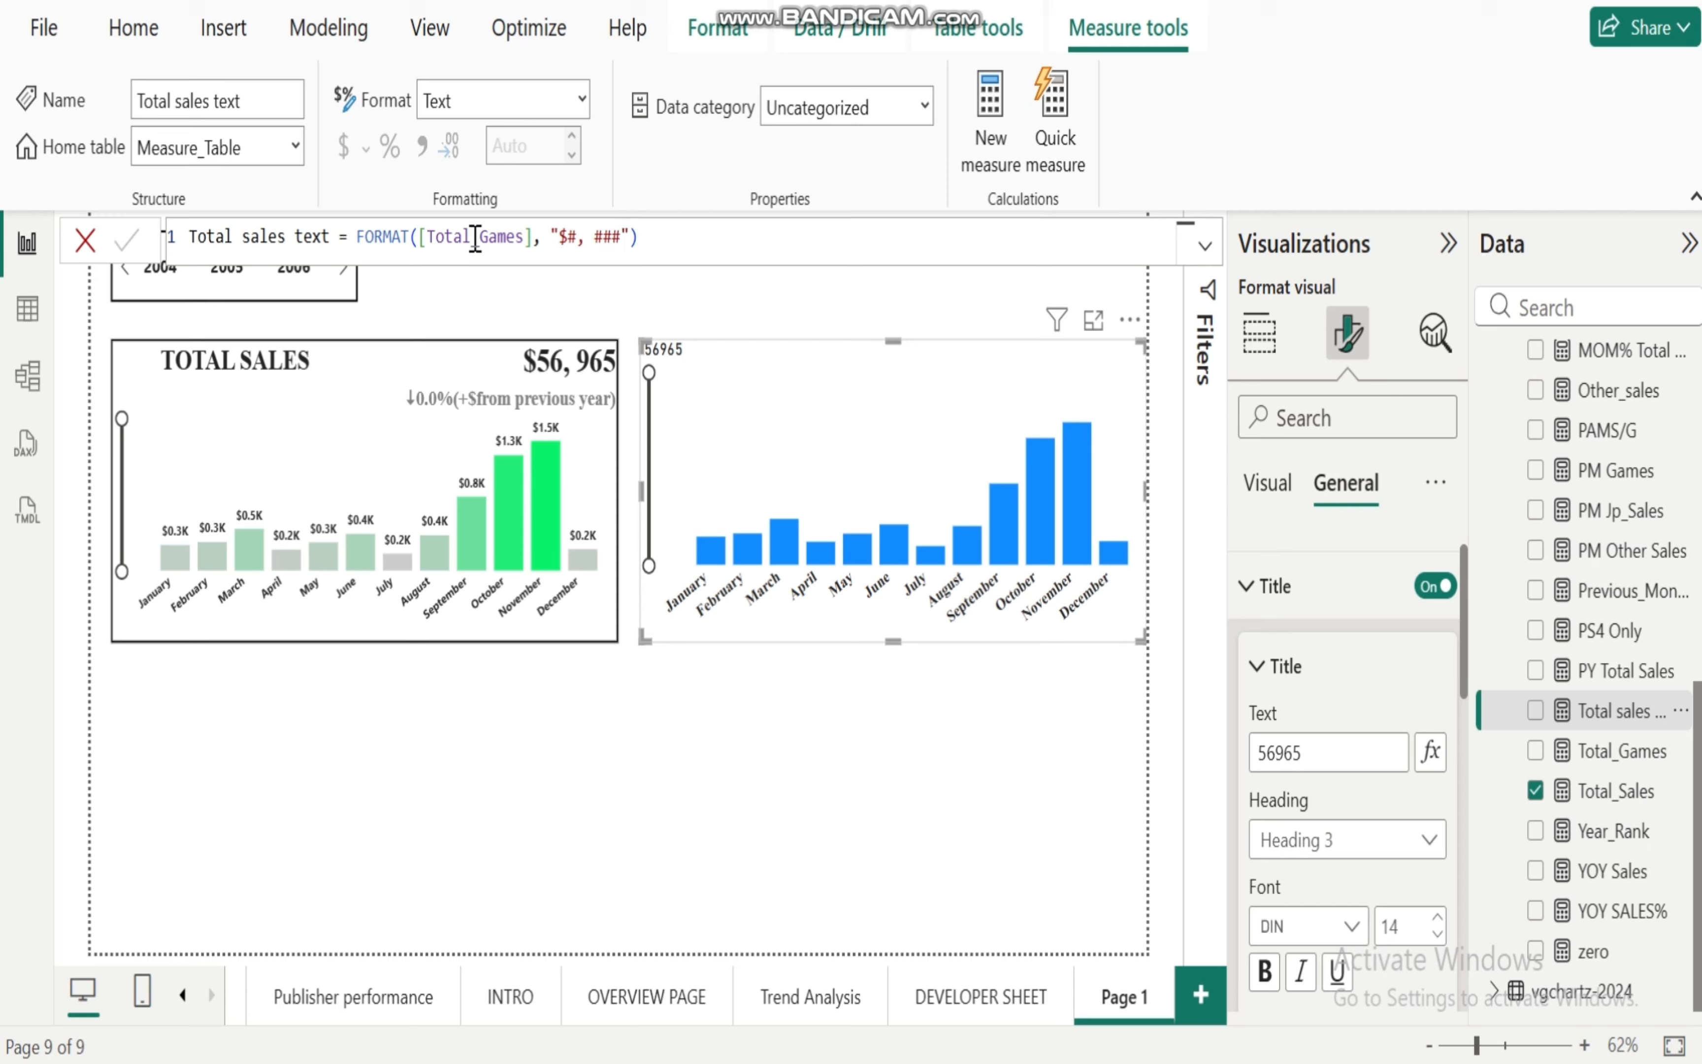
left_click(533, 237)
key("BackSpace")
key("BackSpace")
key("BackSpace")
key("BackSpace")
key("BackSpace")
key("BackSpace")
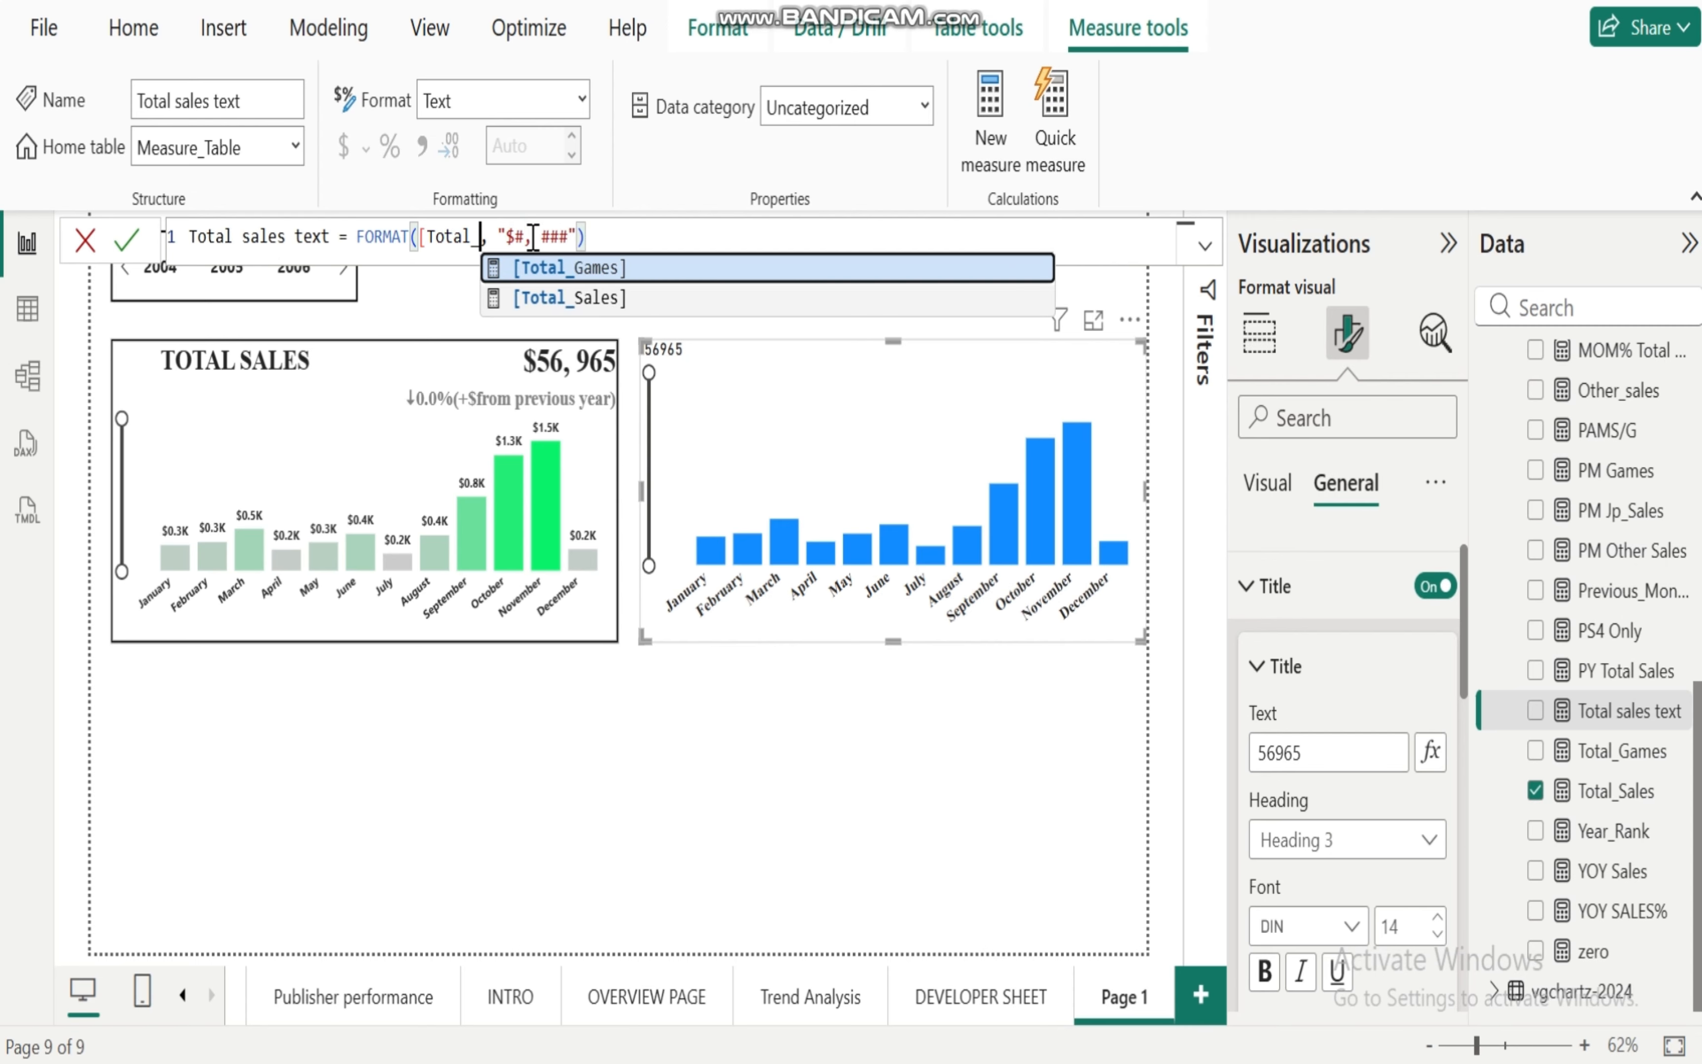
left_click(567, 297)
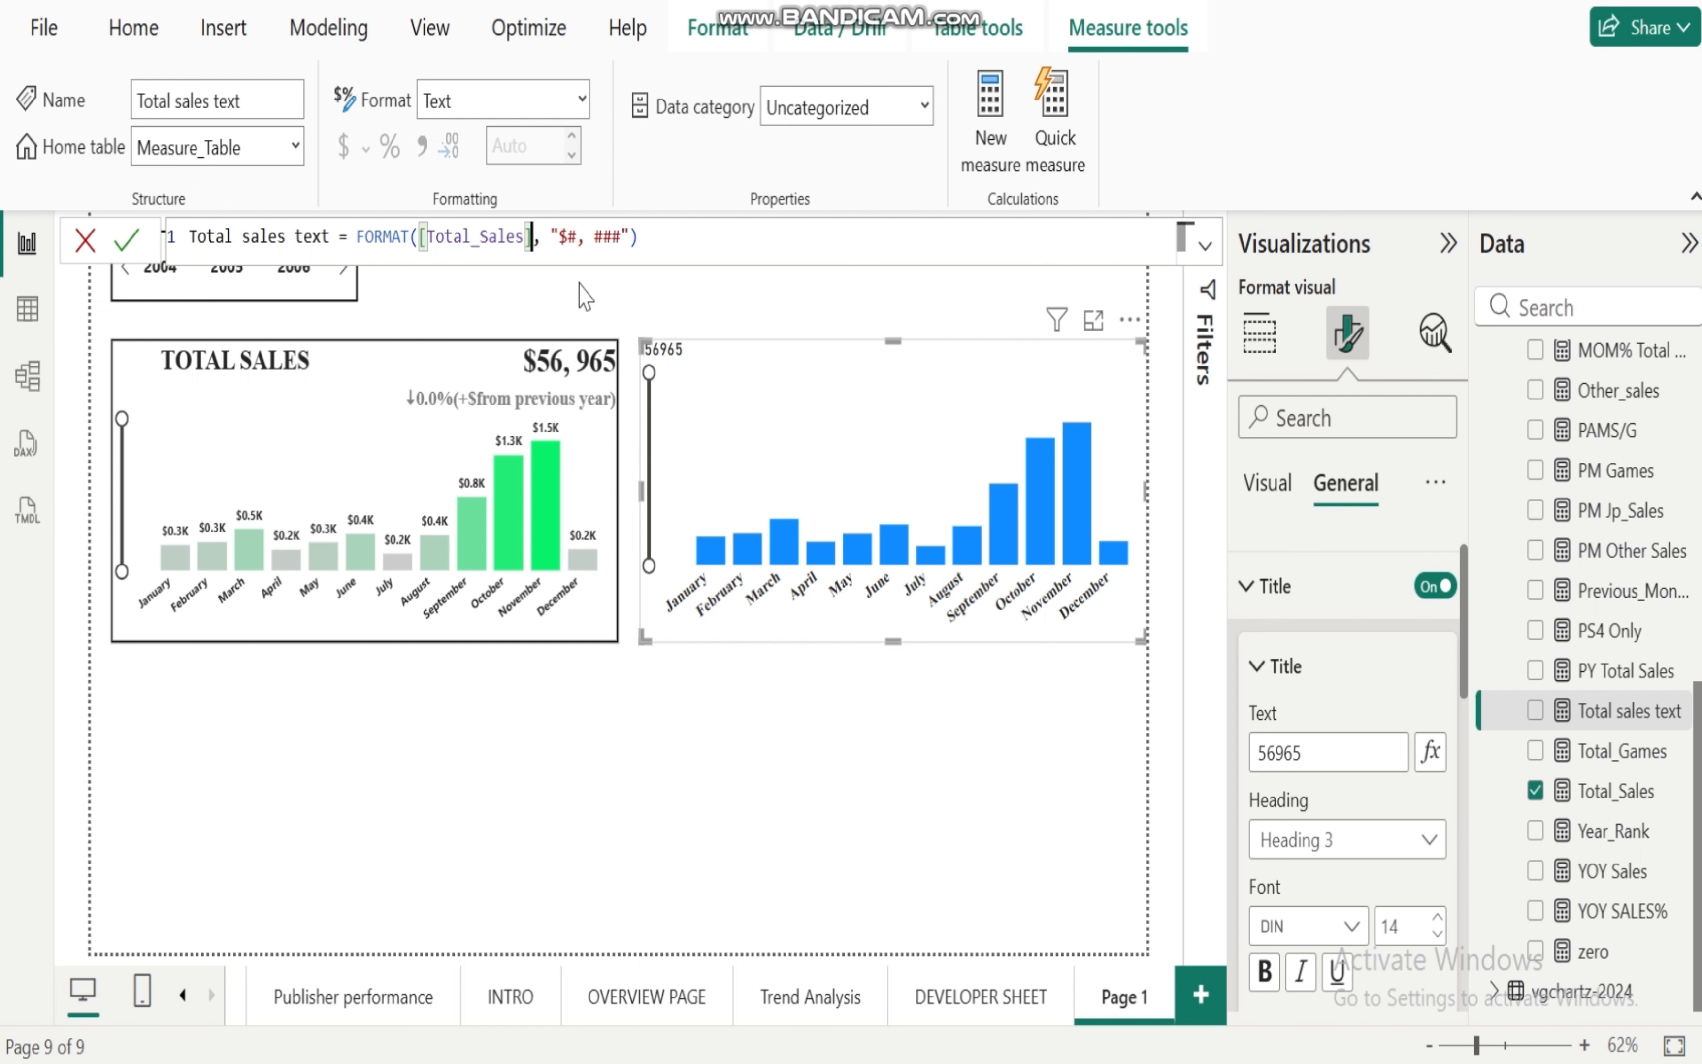
left_click(663, 237)
key("Return")
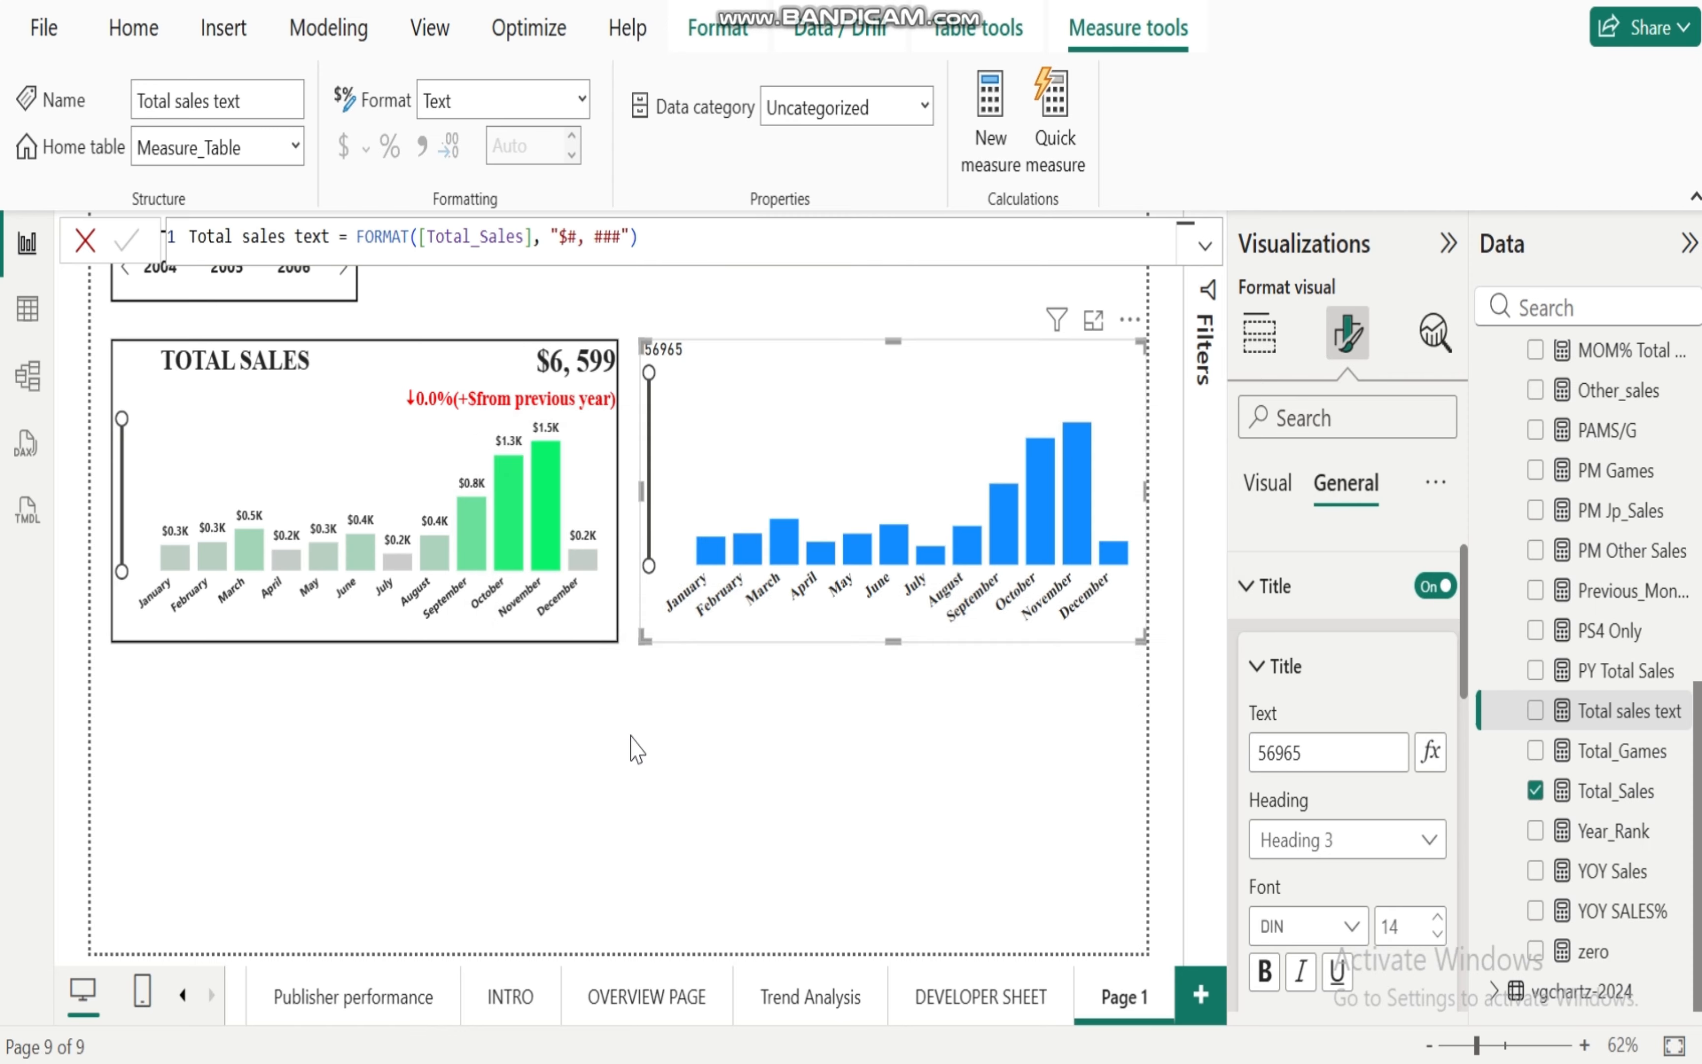
left_click(607, 711)
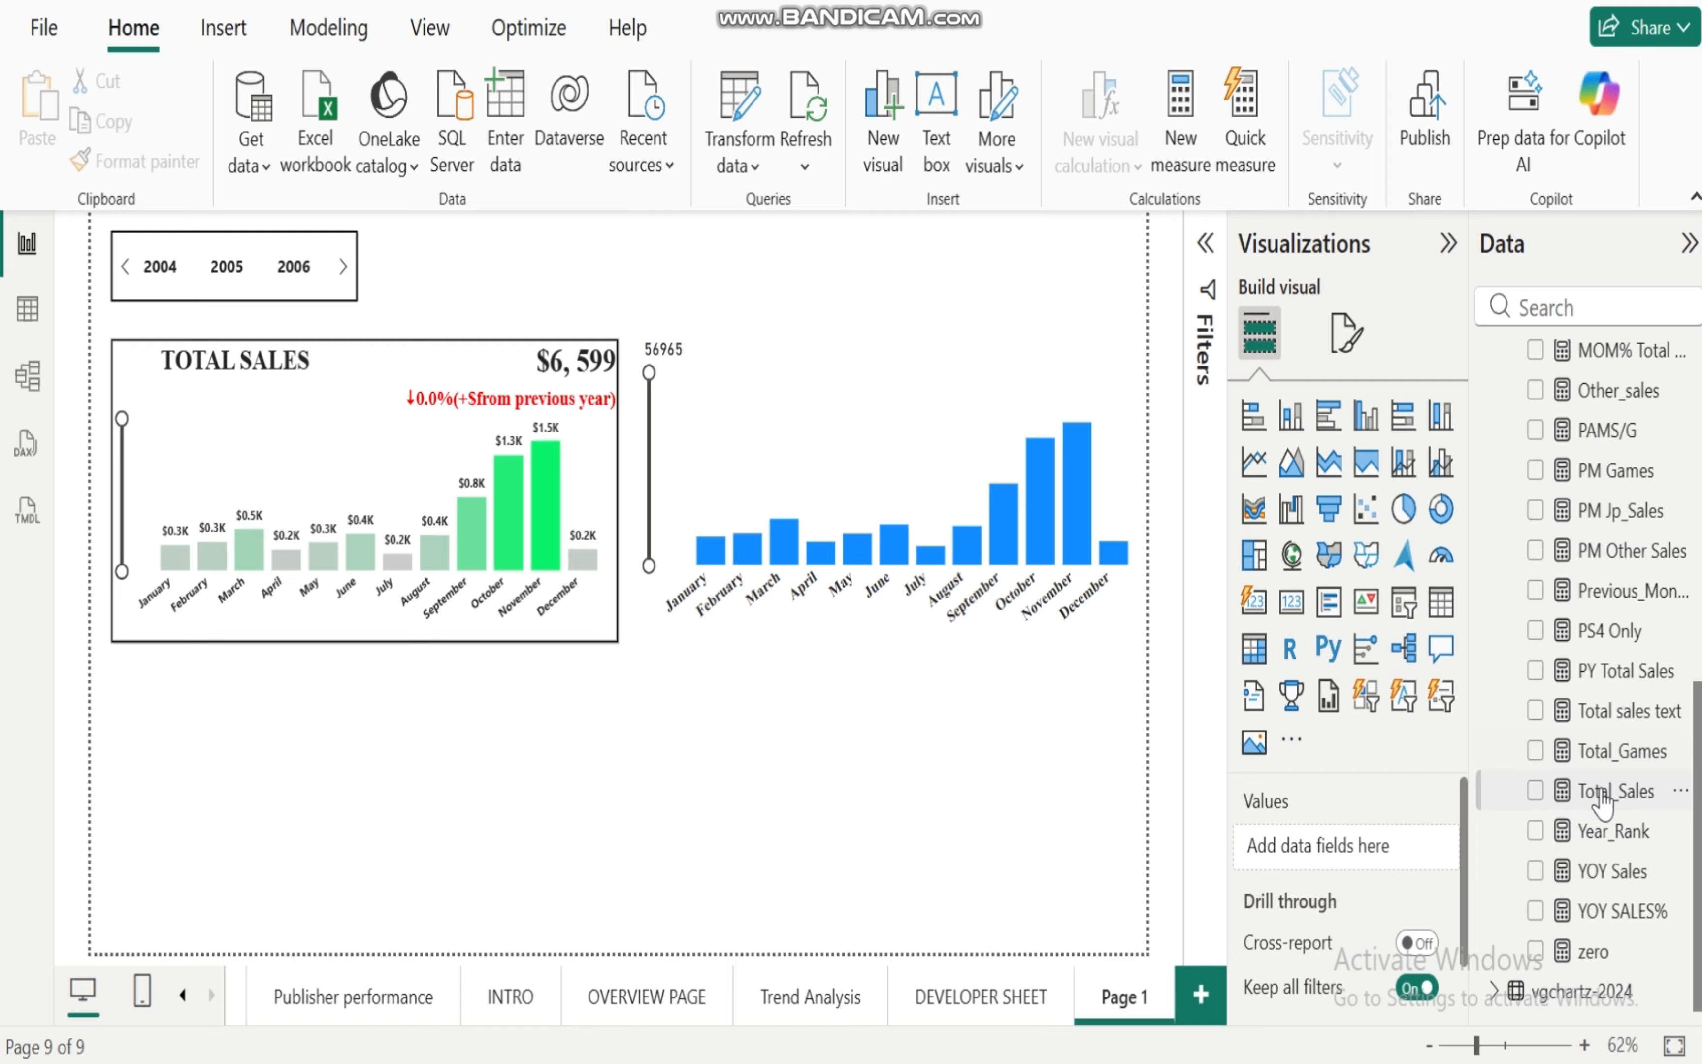
Step: Review the FORMAT expression of the Total sales text measure, including its format string
left_click(1620, 706)
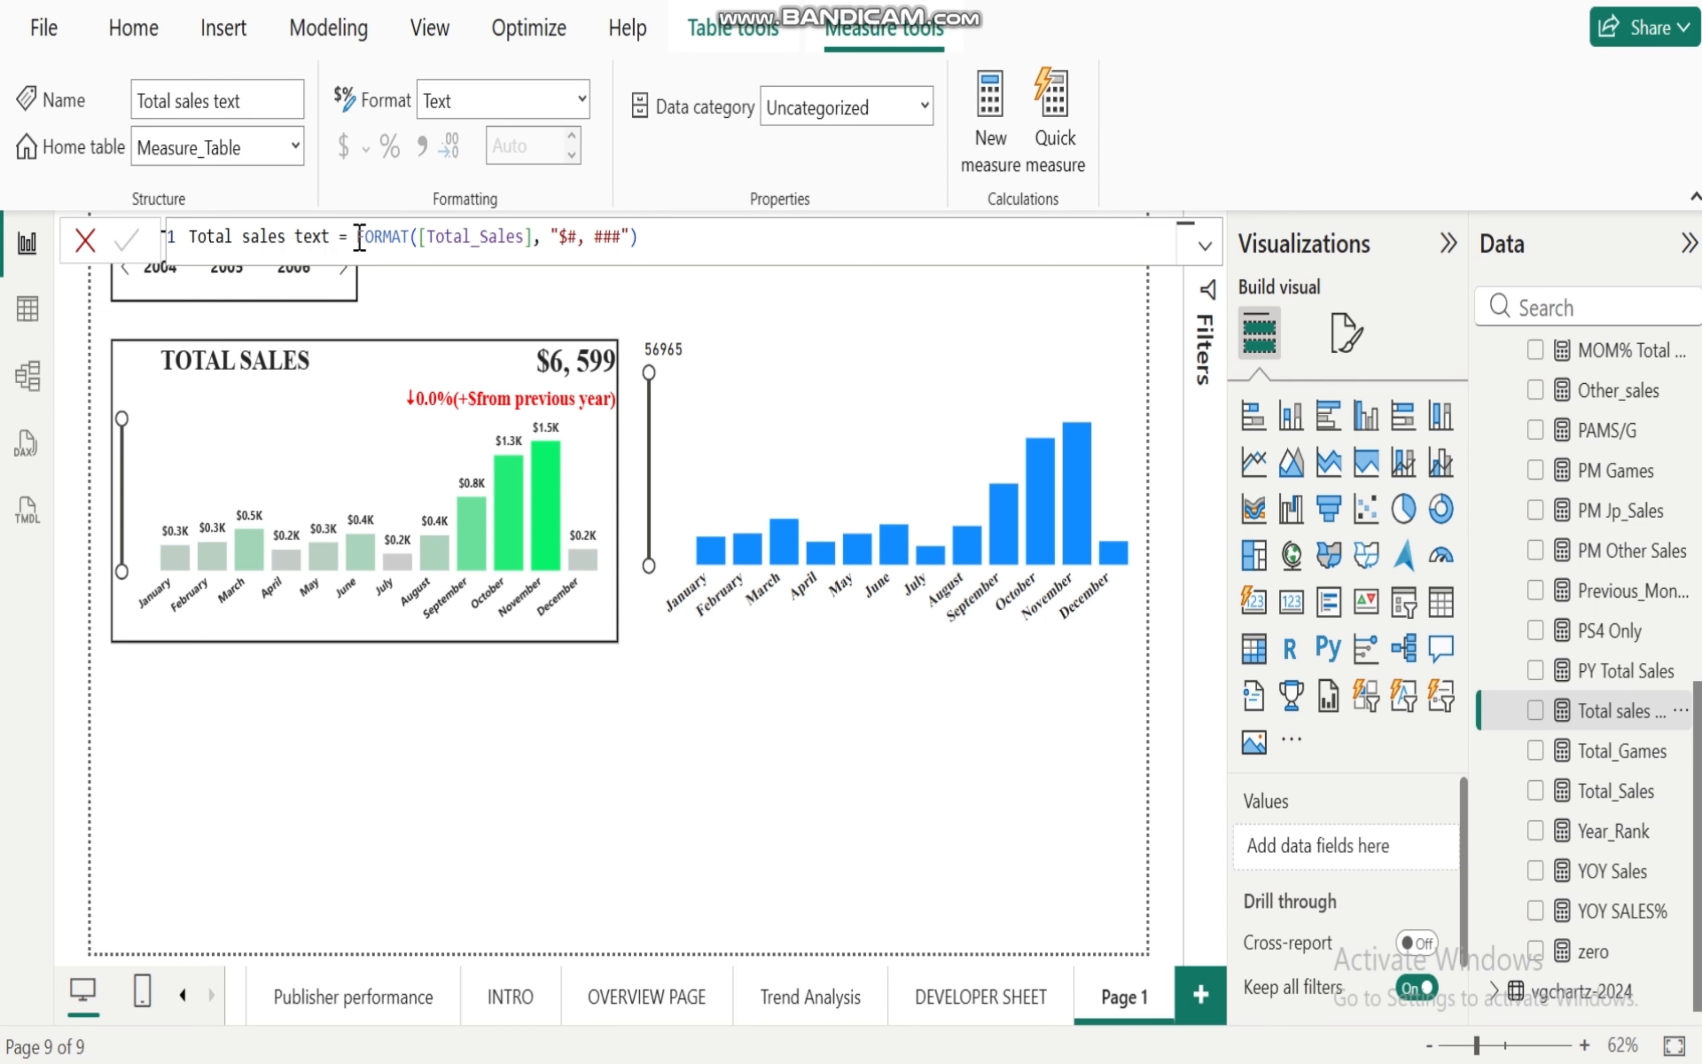
left_click_drag(356, 237, 662, 229)
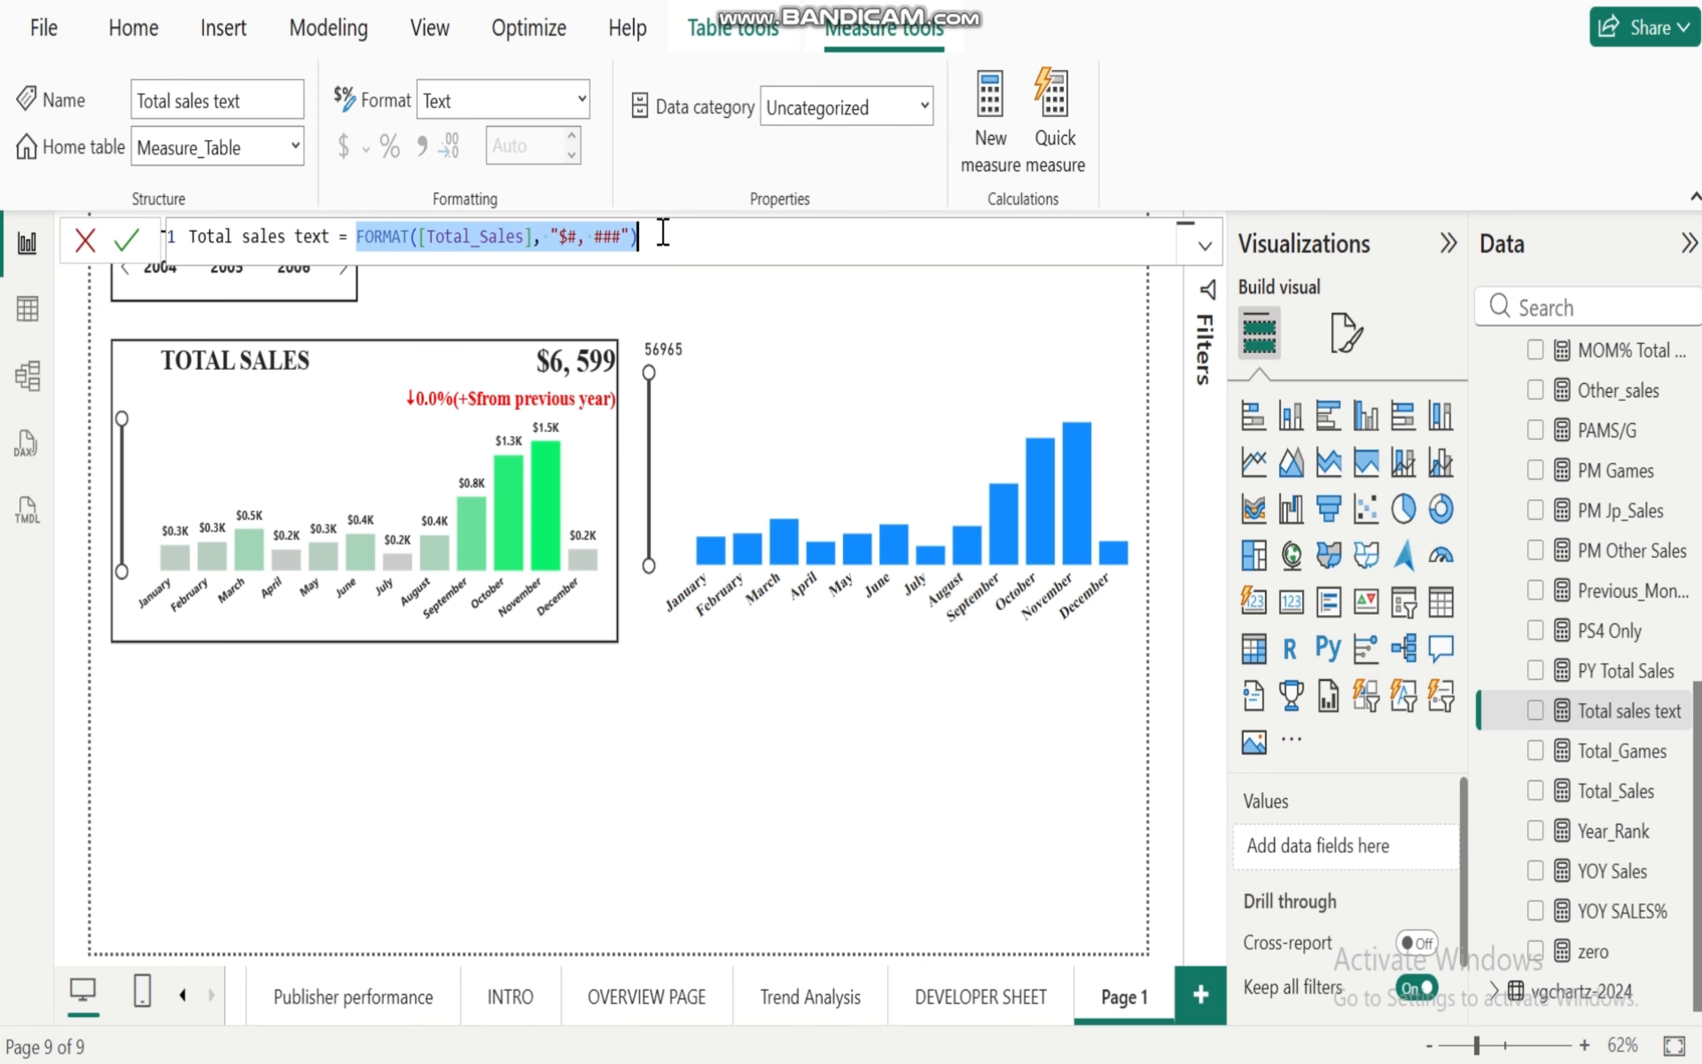
left_click(631, 237)
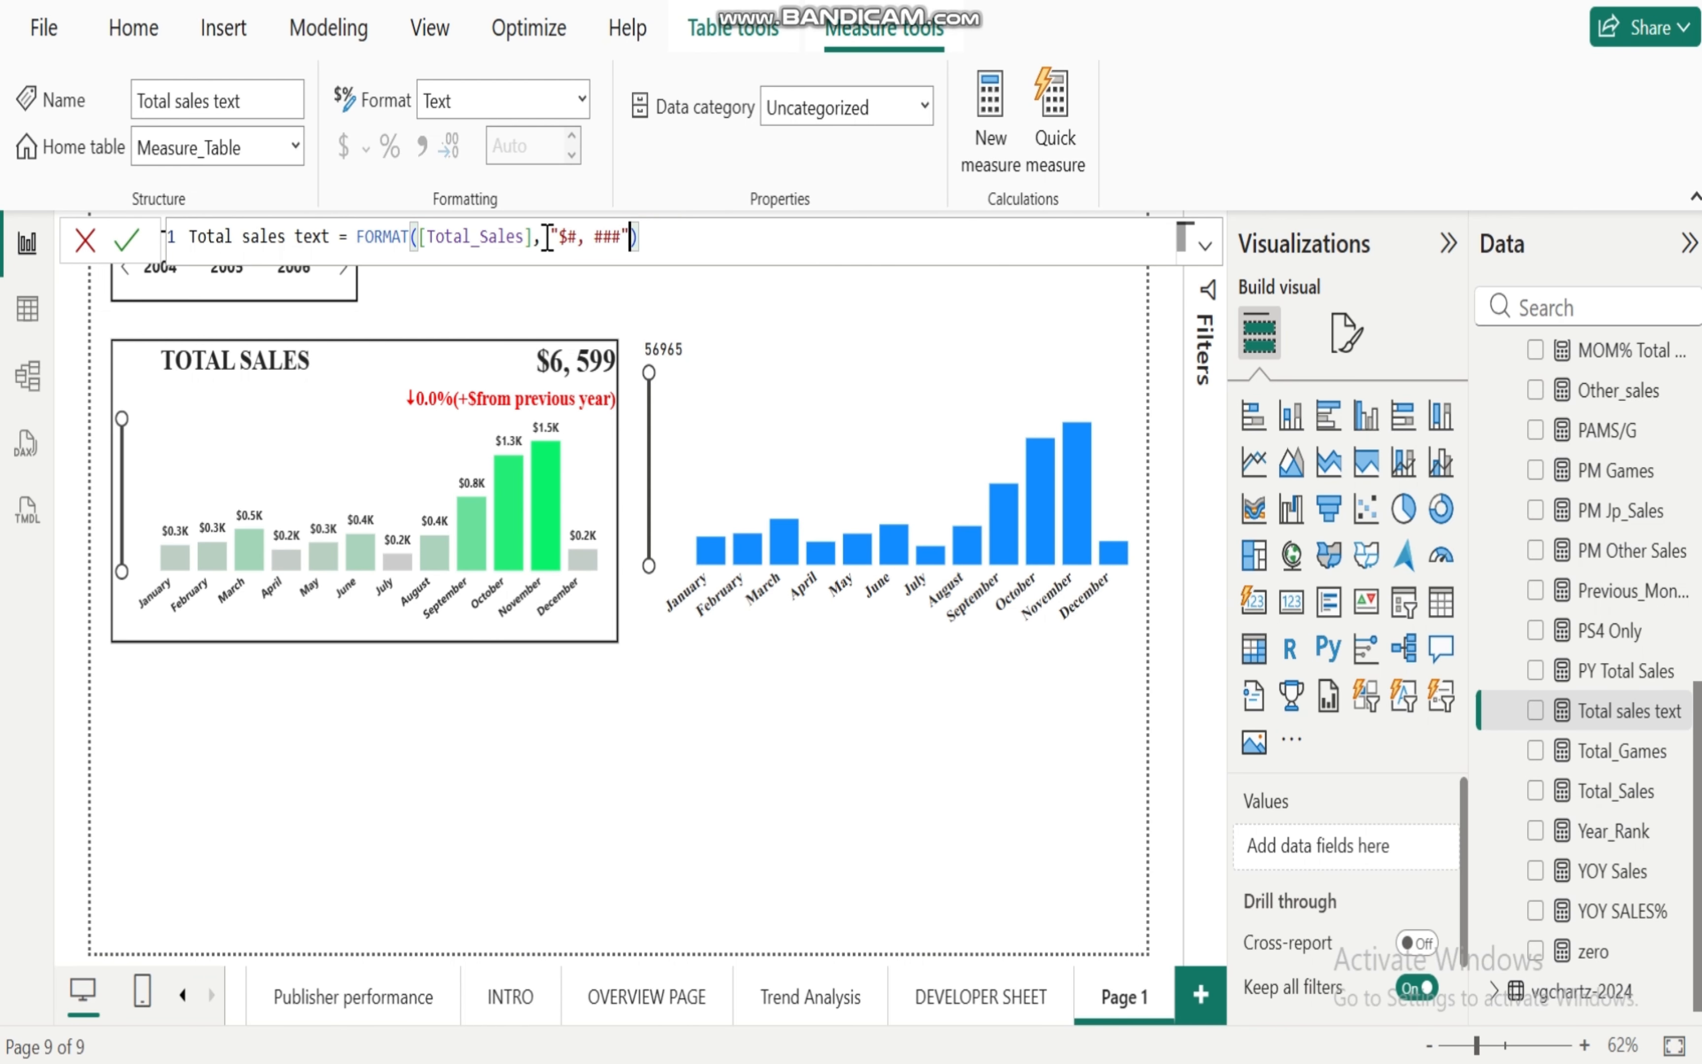
left_click_drag(552, 237, 621, 239)
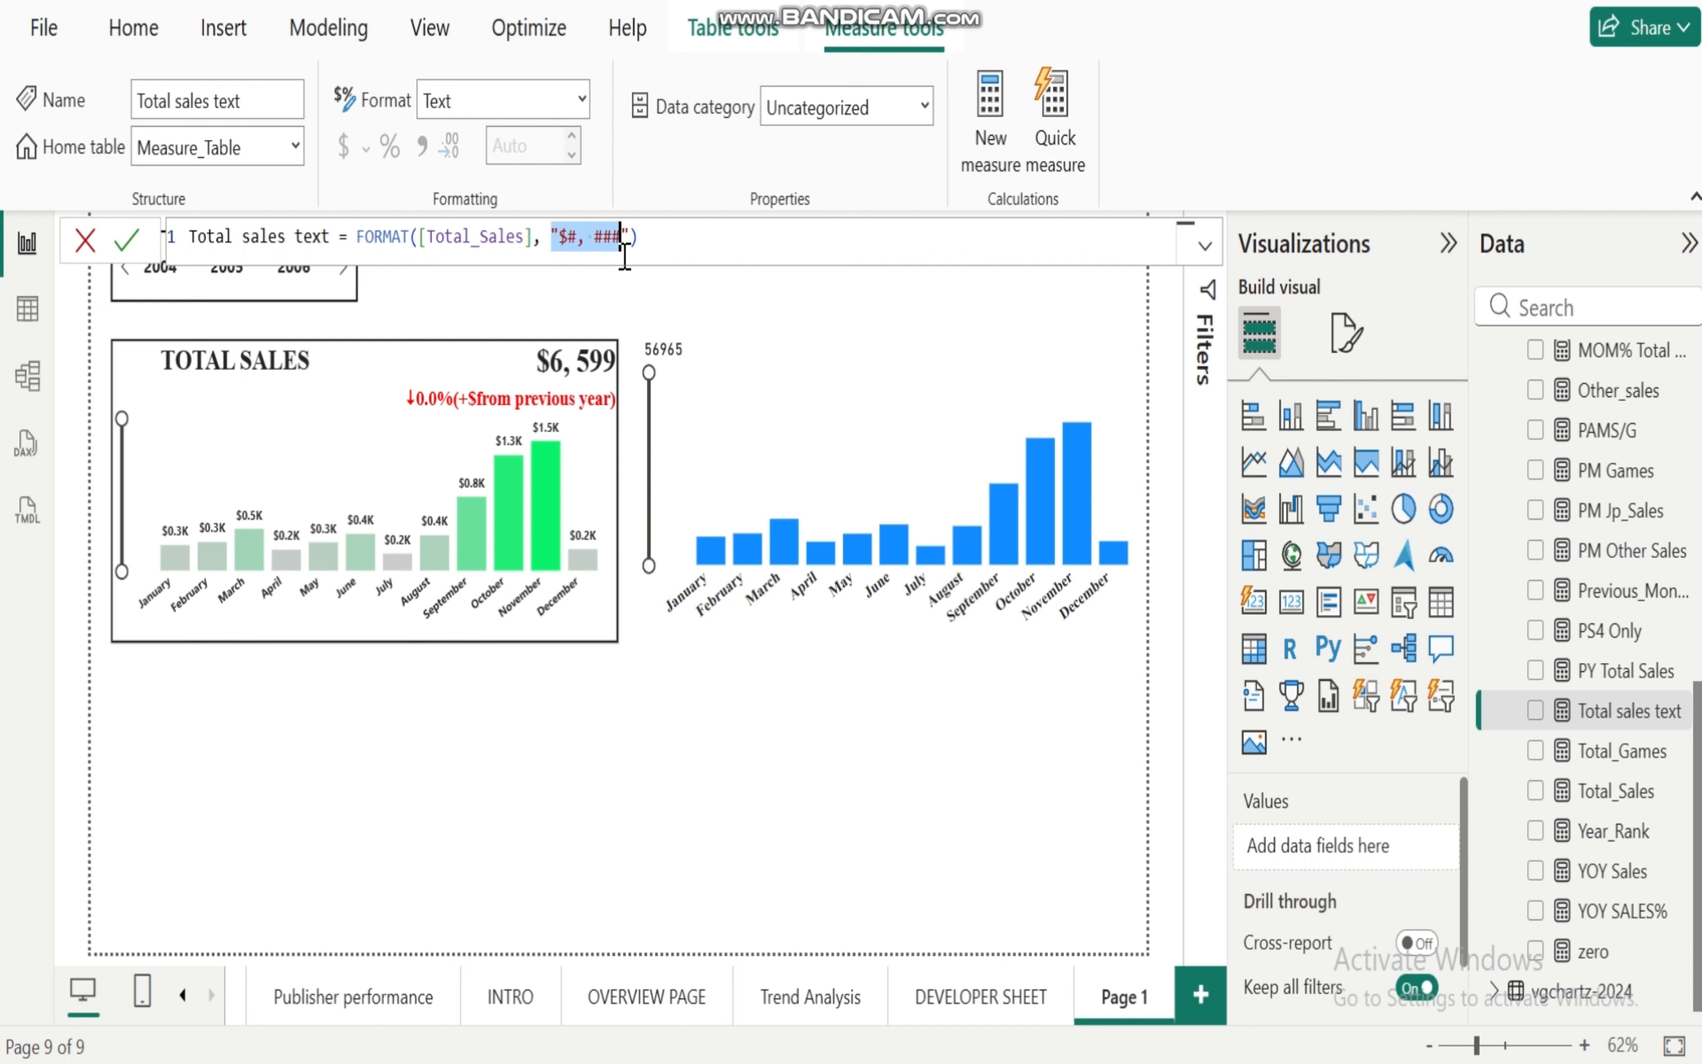
left_click(645, 238)
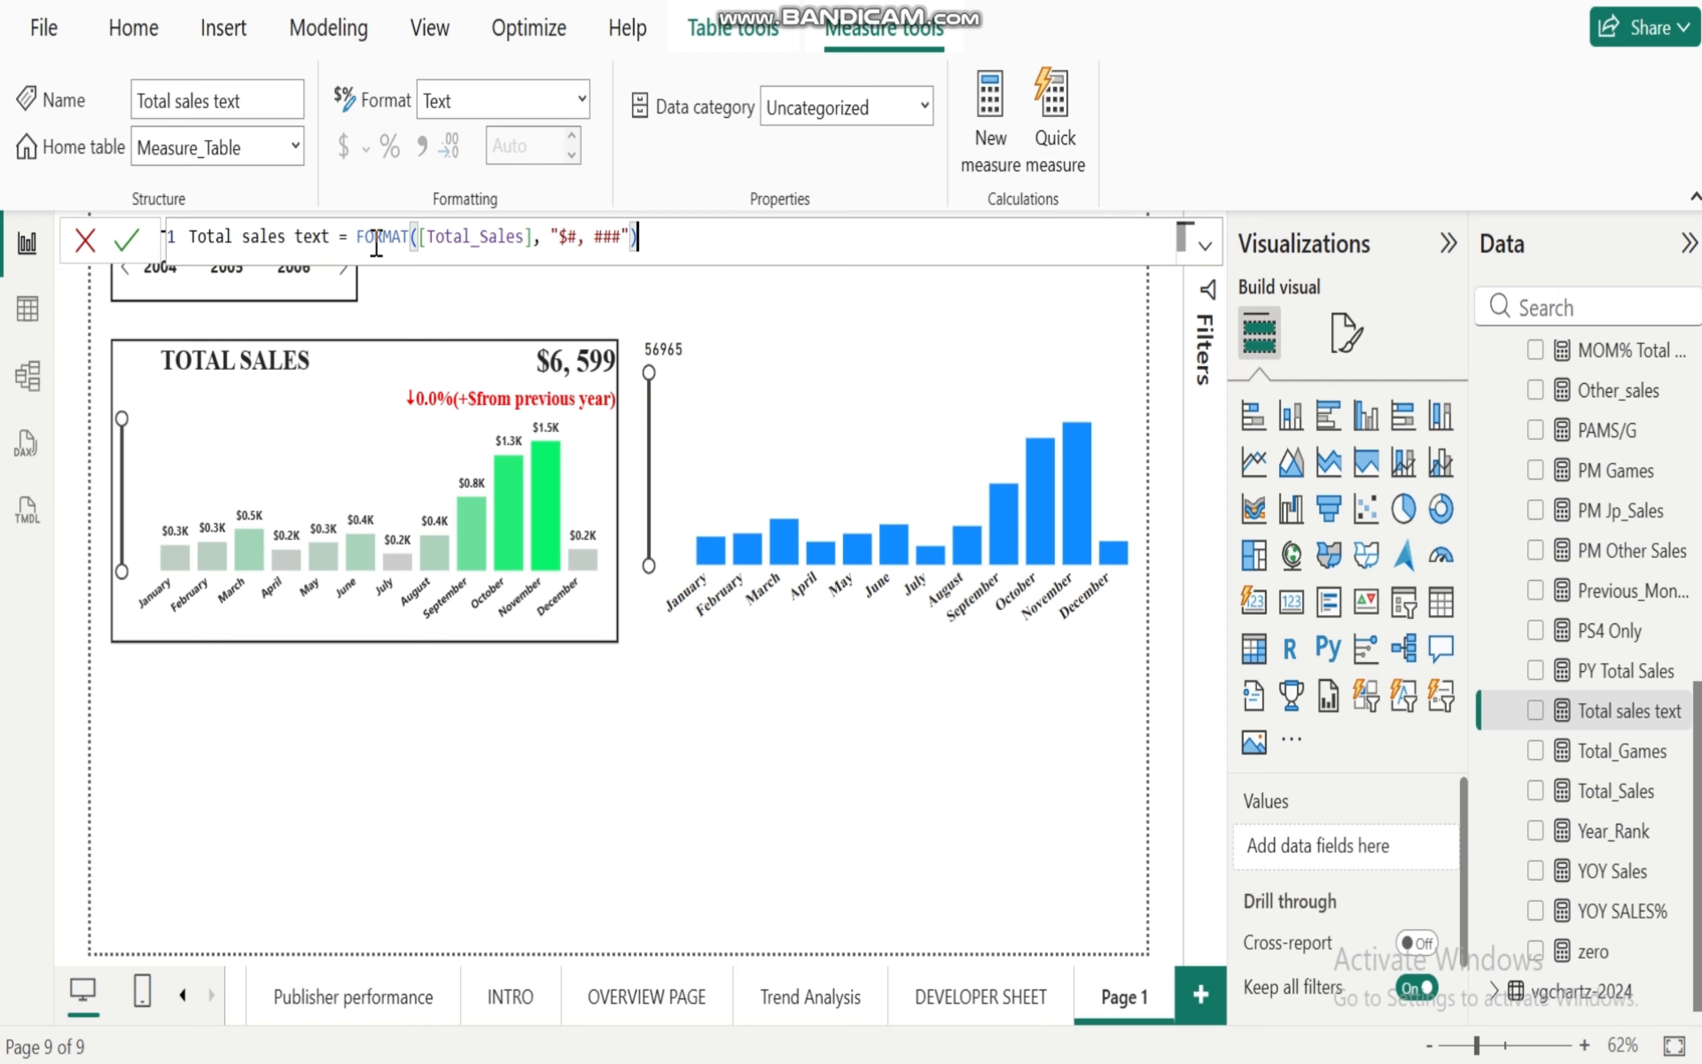
Step: Base the new column chart's title text on the field value of the Total sales text measure from Measure_Table
left_click(923, 397)
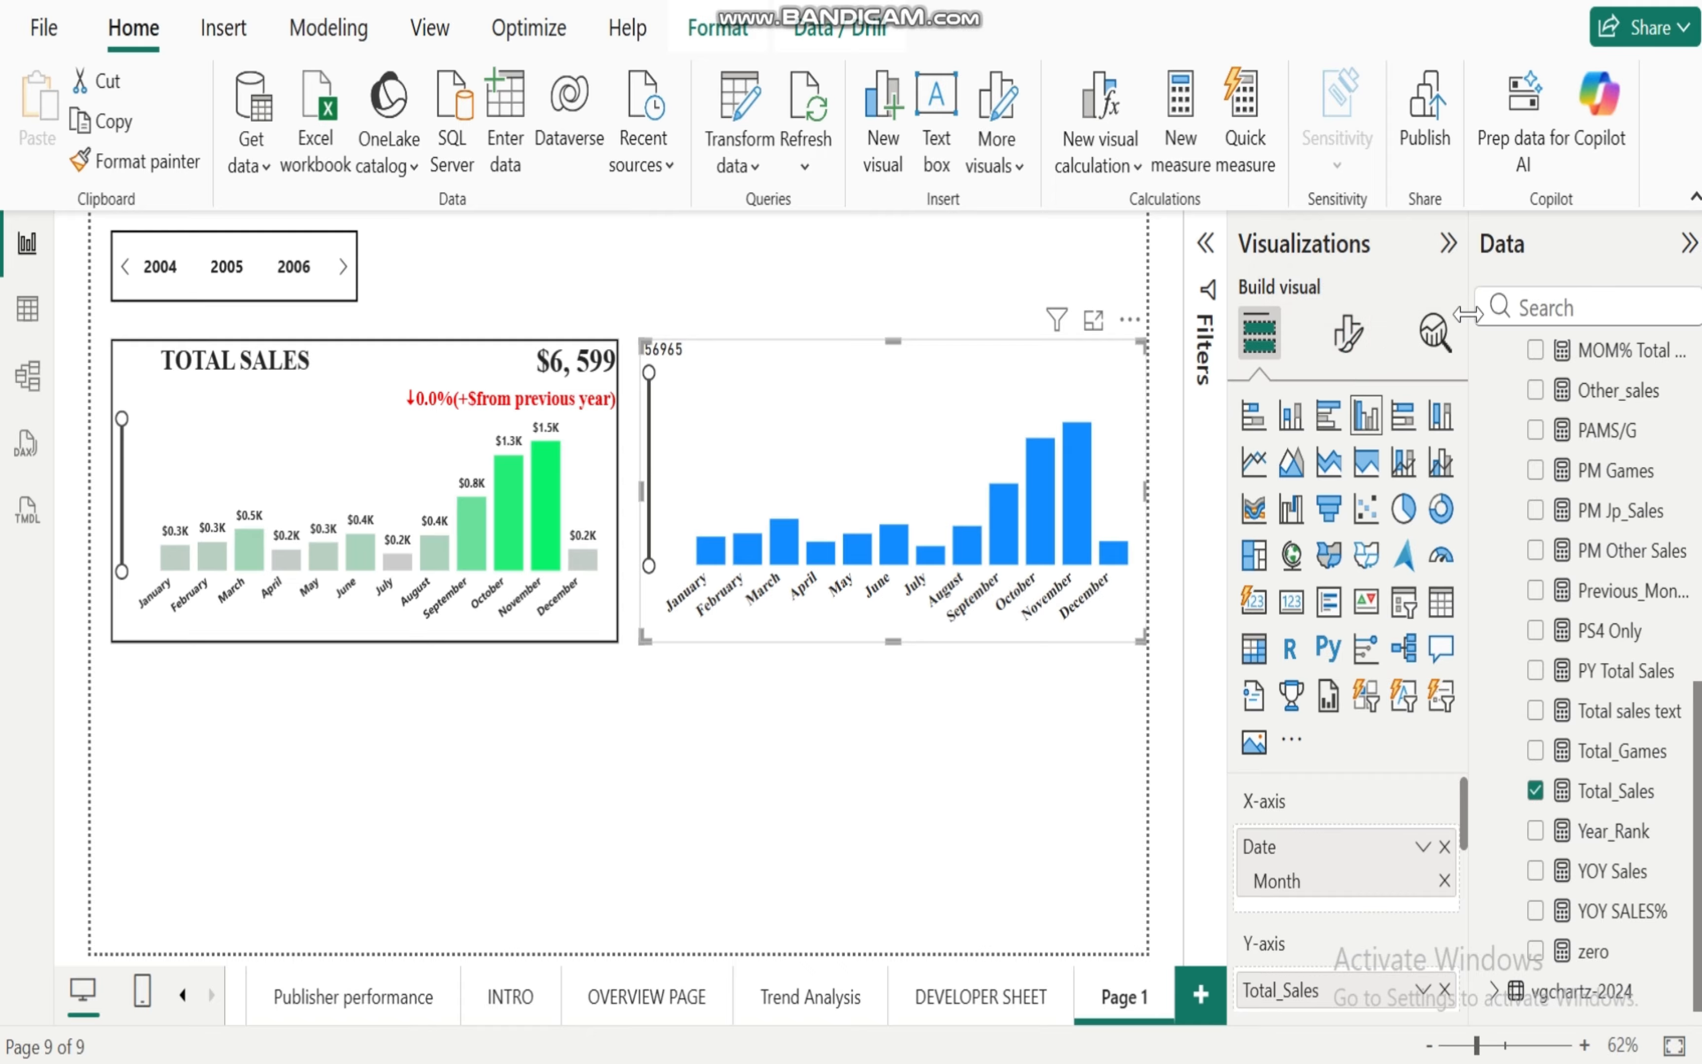
left_click(1349, 337)
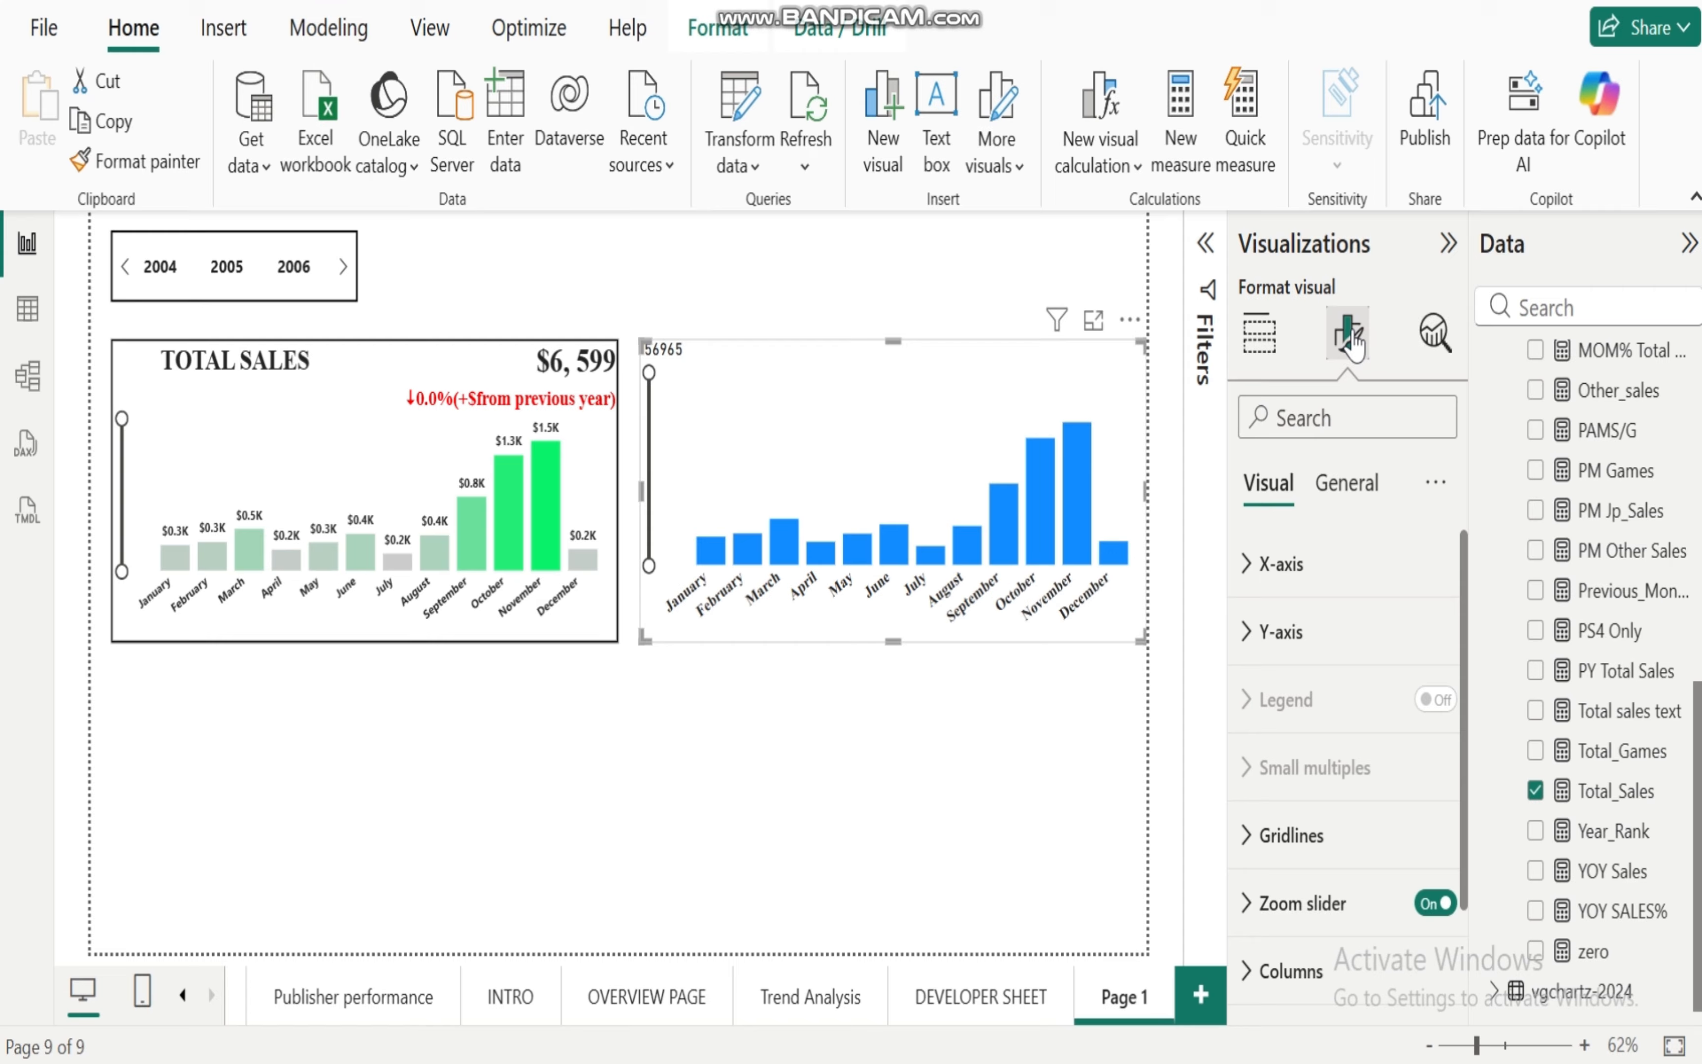
left_click(1361, 485)
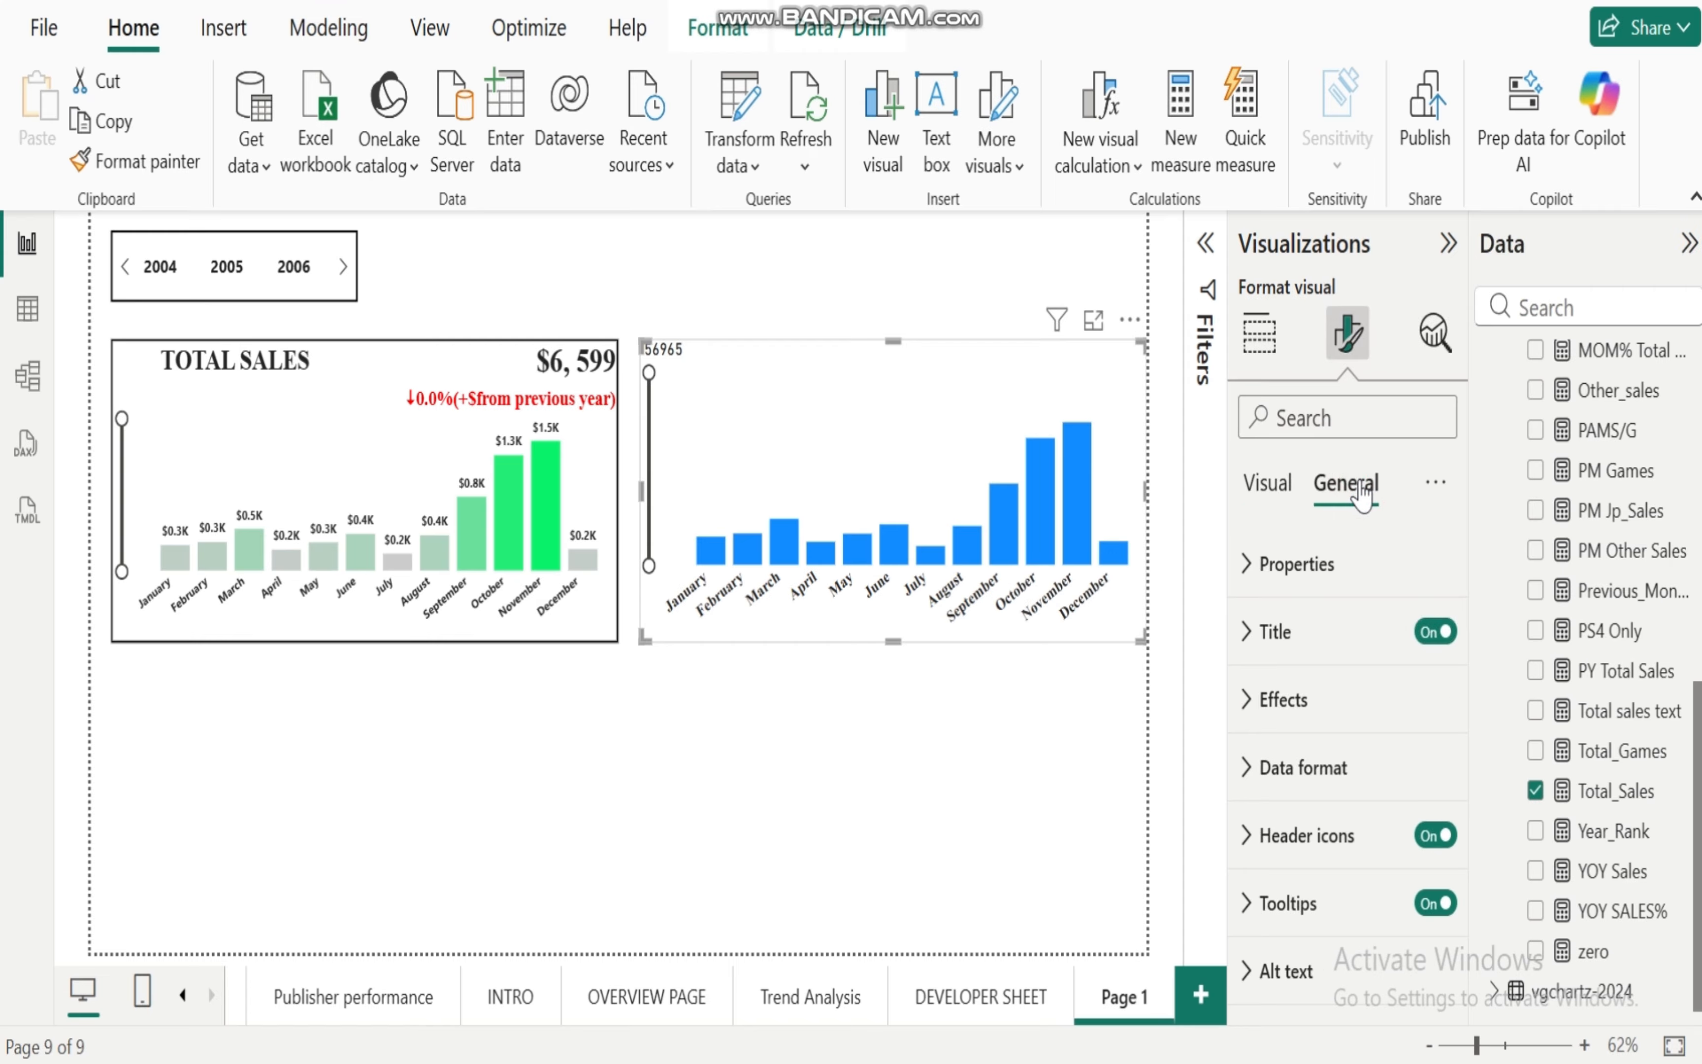
left_click(1245, 640)
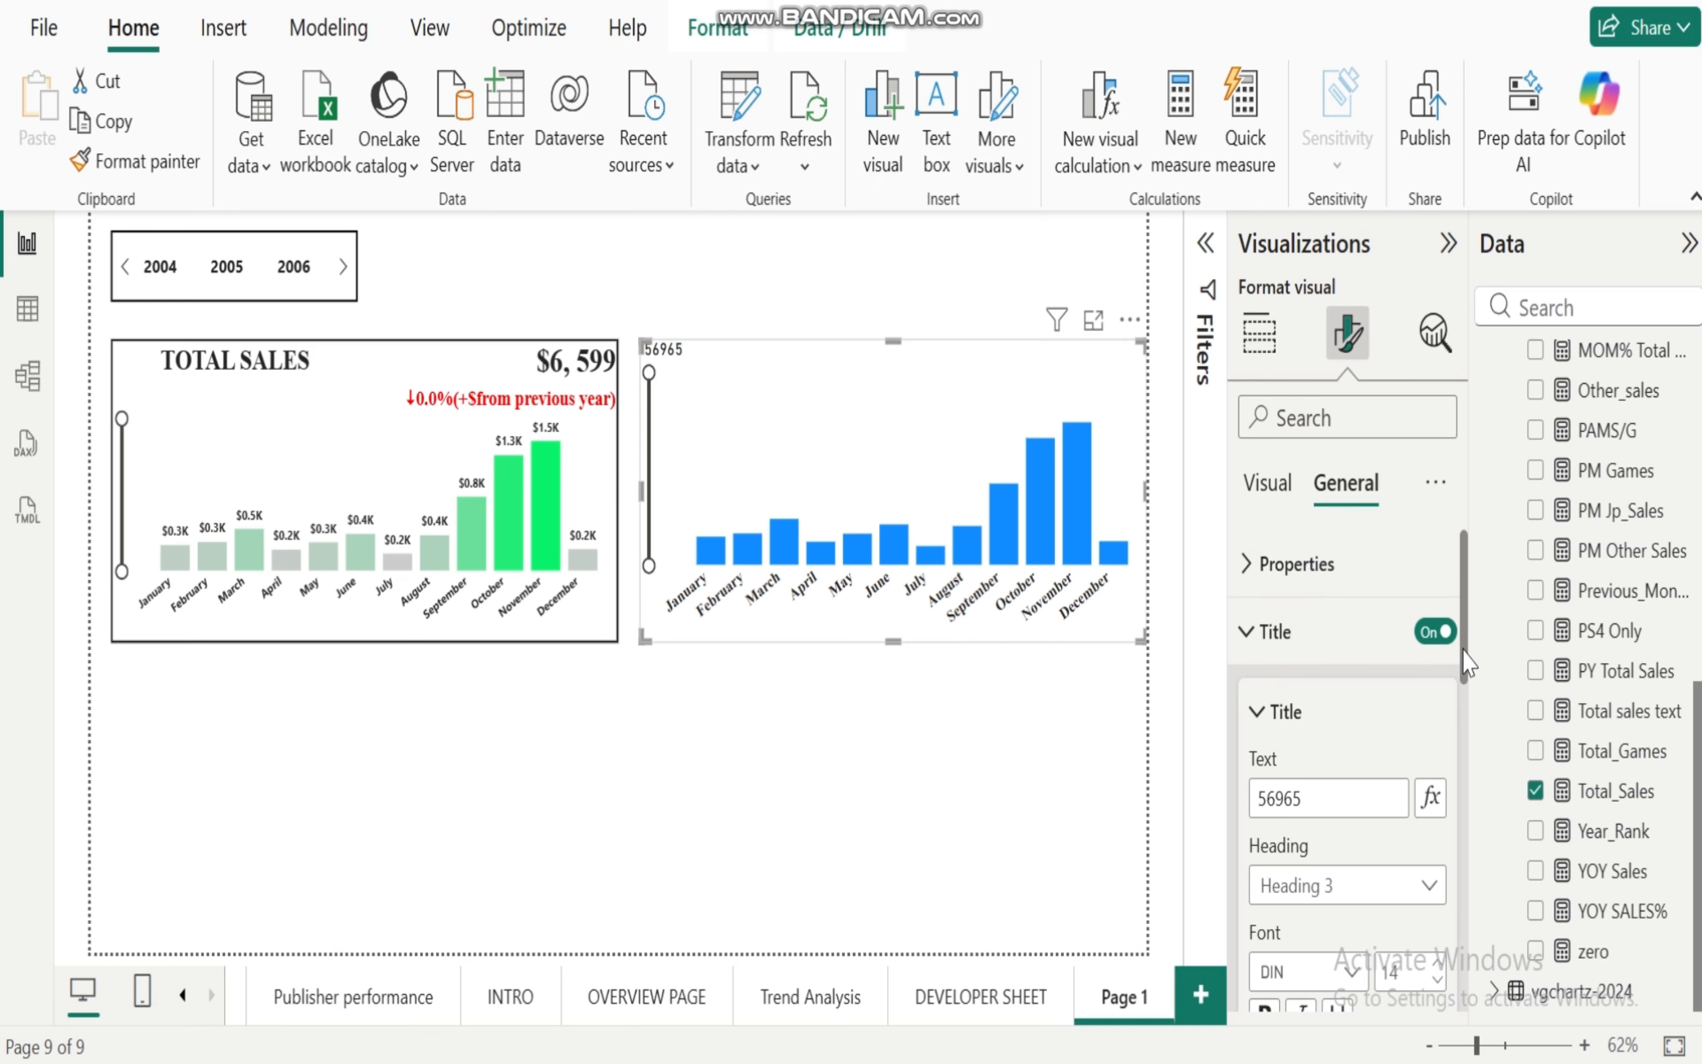
left_click_drag(1462, 649, 1467, 701)
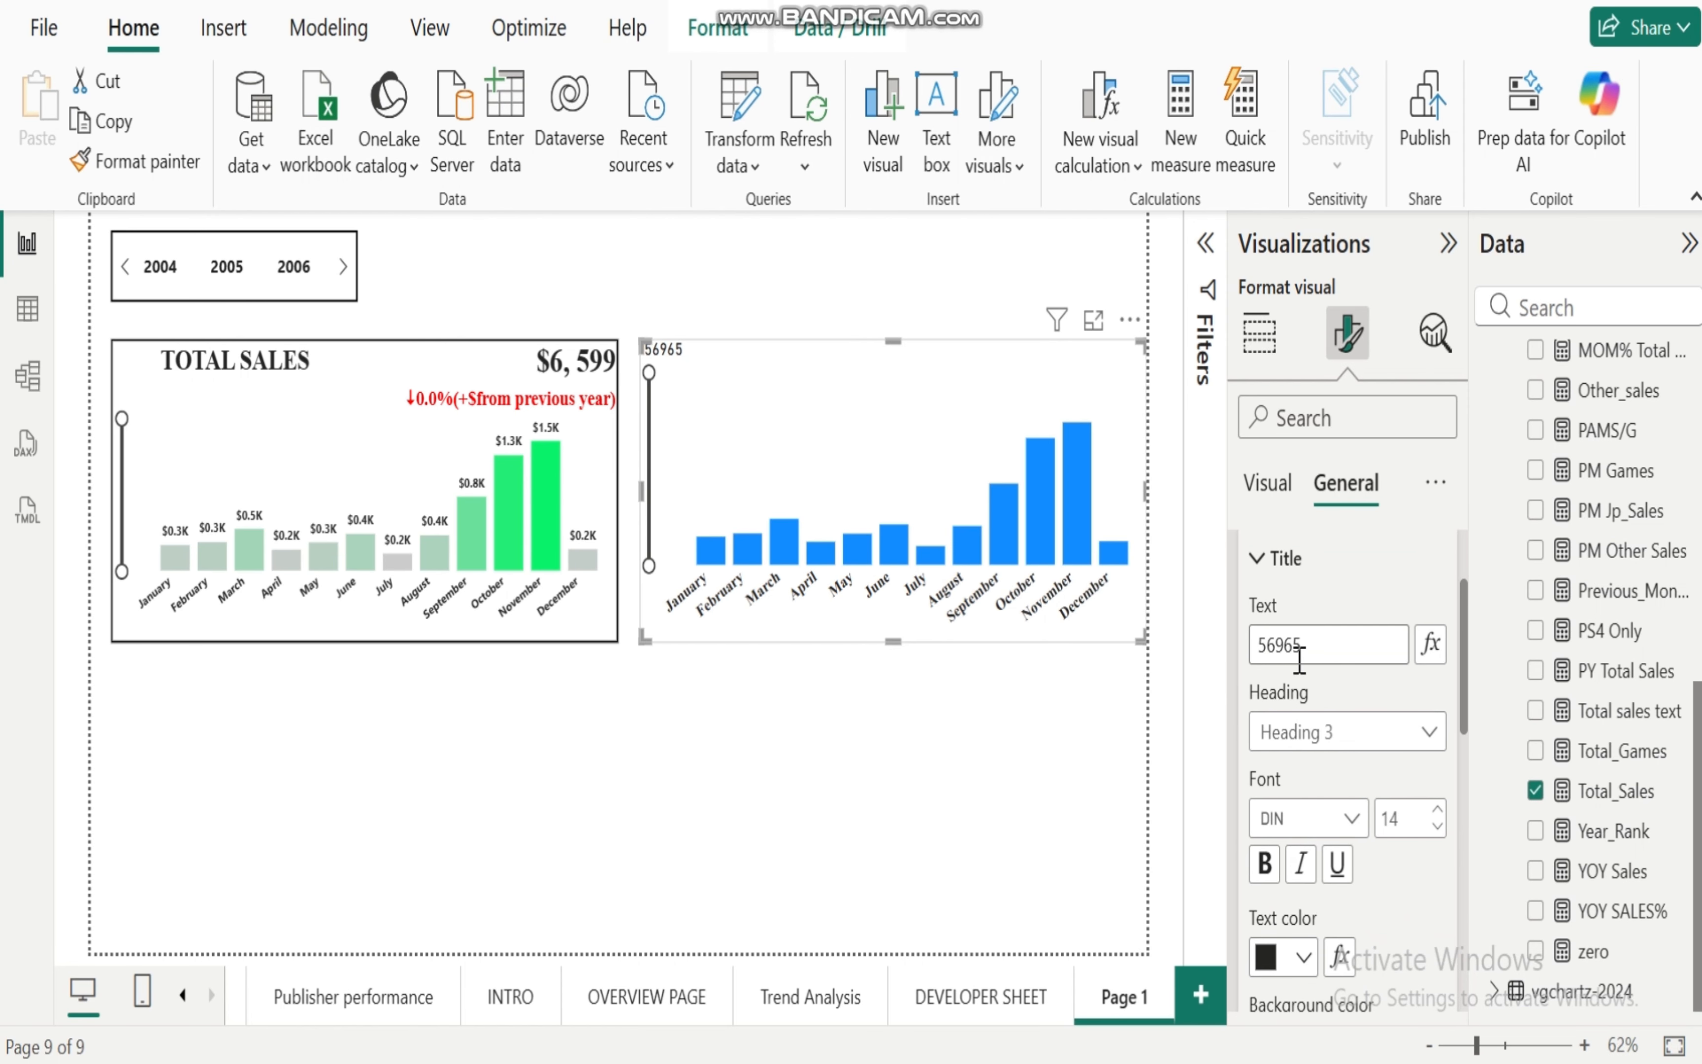
left_click(1429, 663)
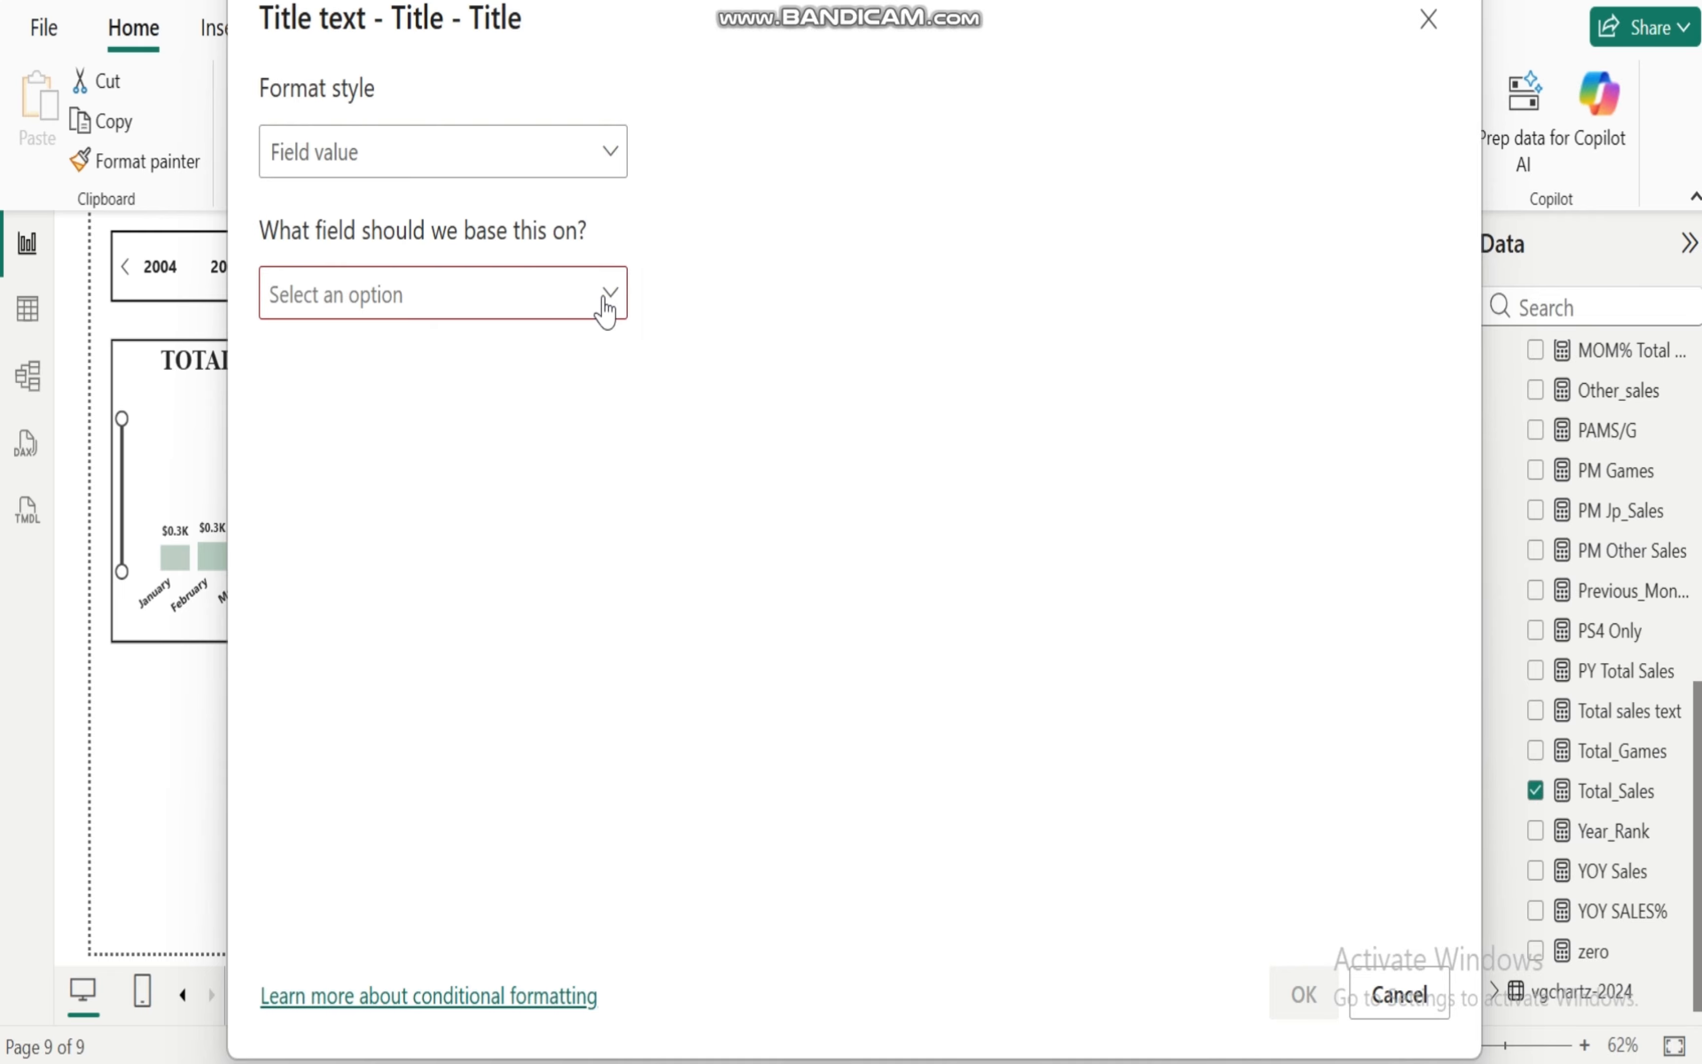
left_click(607, 313)
left_click(314, 621)
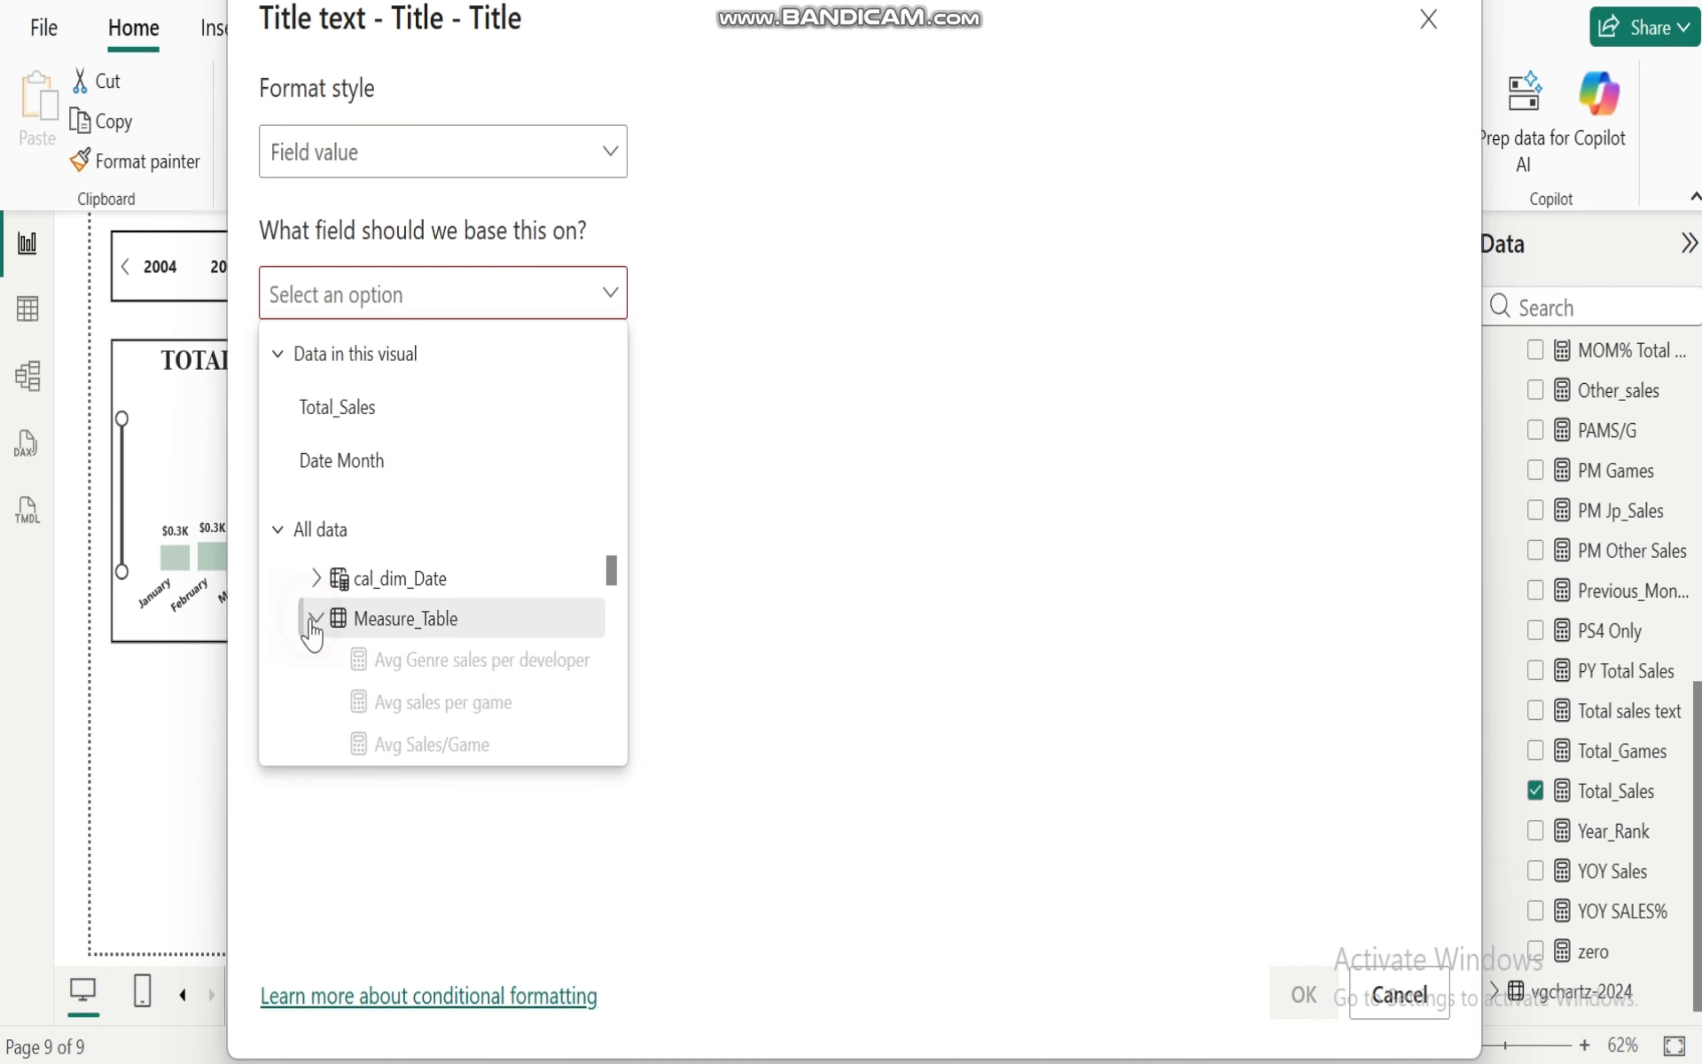
left_click_drag(612, 581, 616, 721)
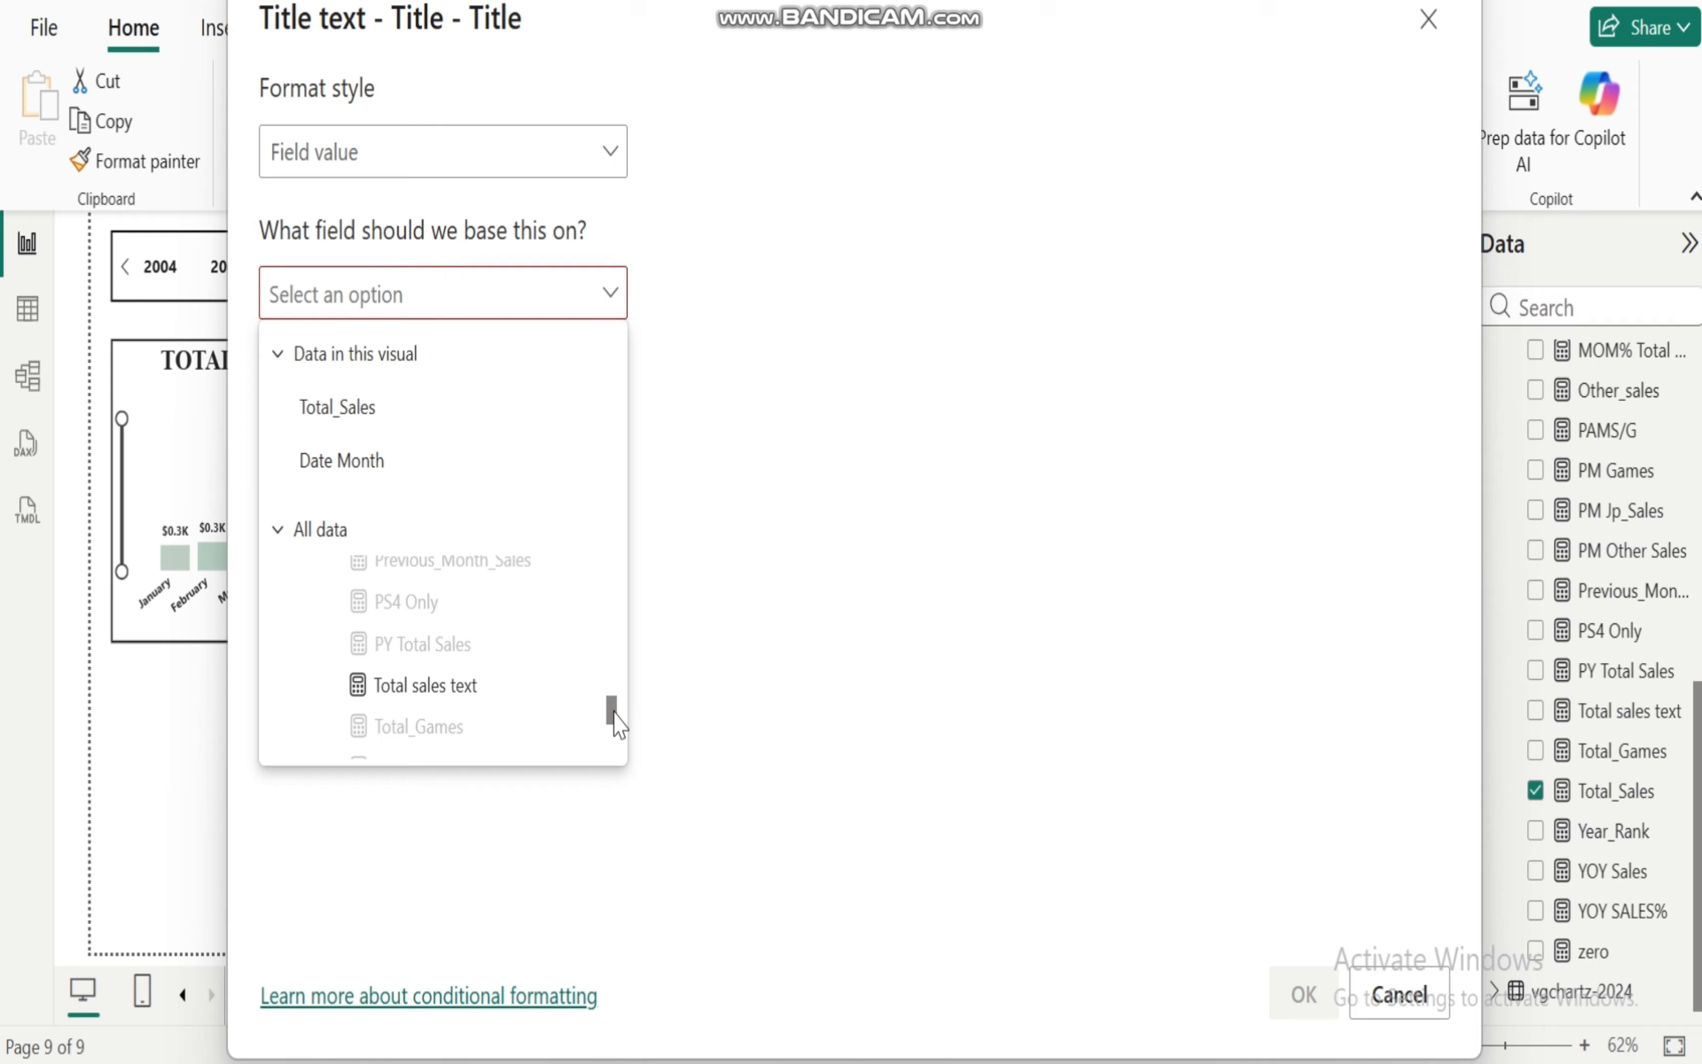
left_click(448, 688)
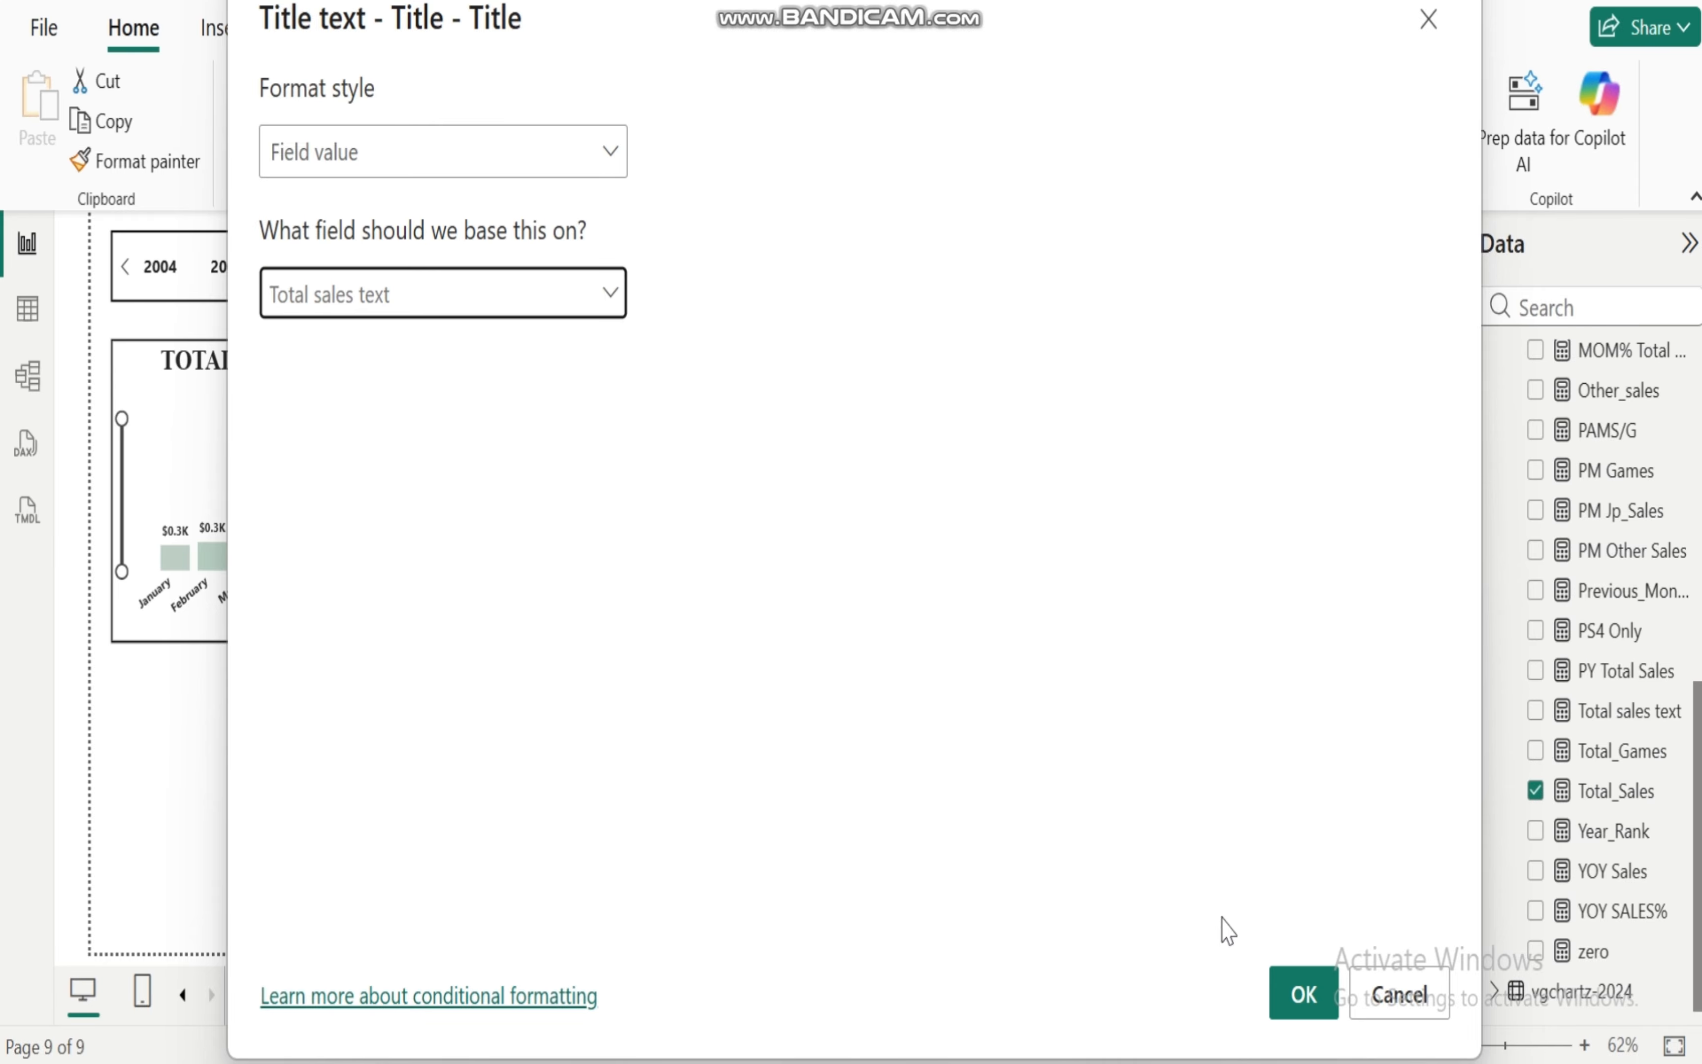
left_click(1303, 994)
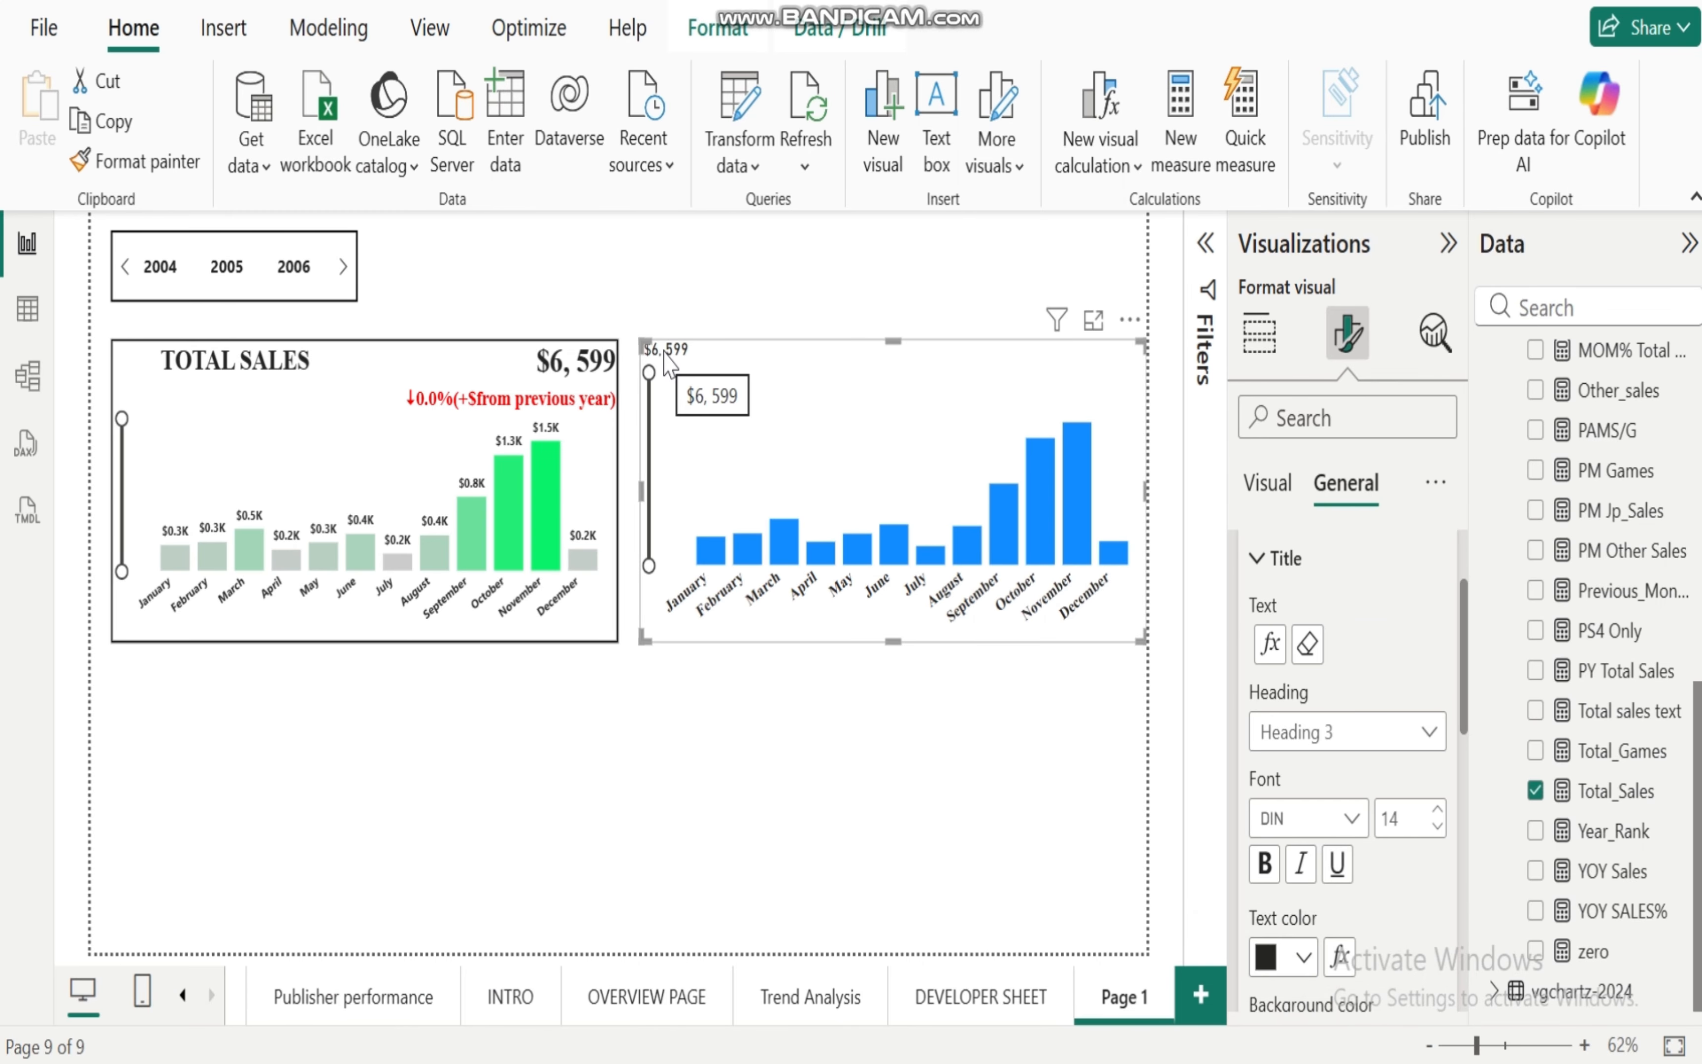
Step: Compare the format string in the Total sales text measure with the title displayed on the new chart
left_click(1617, 712)
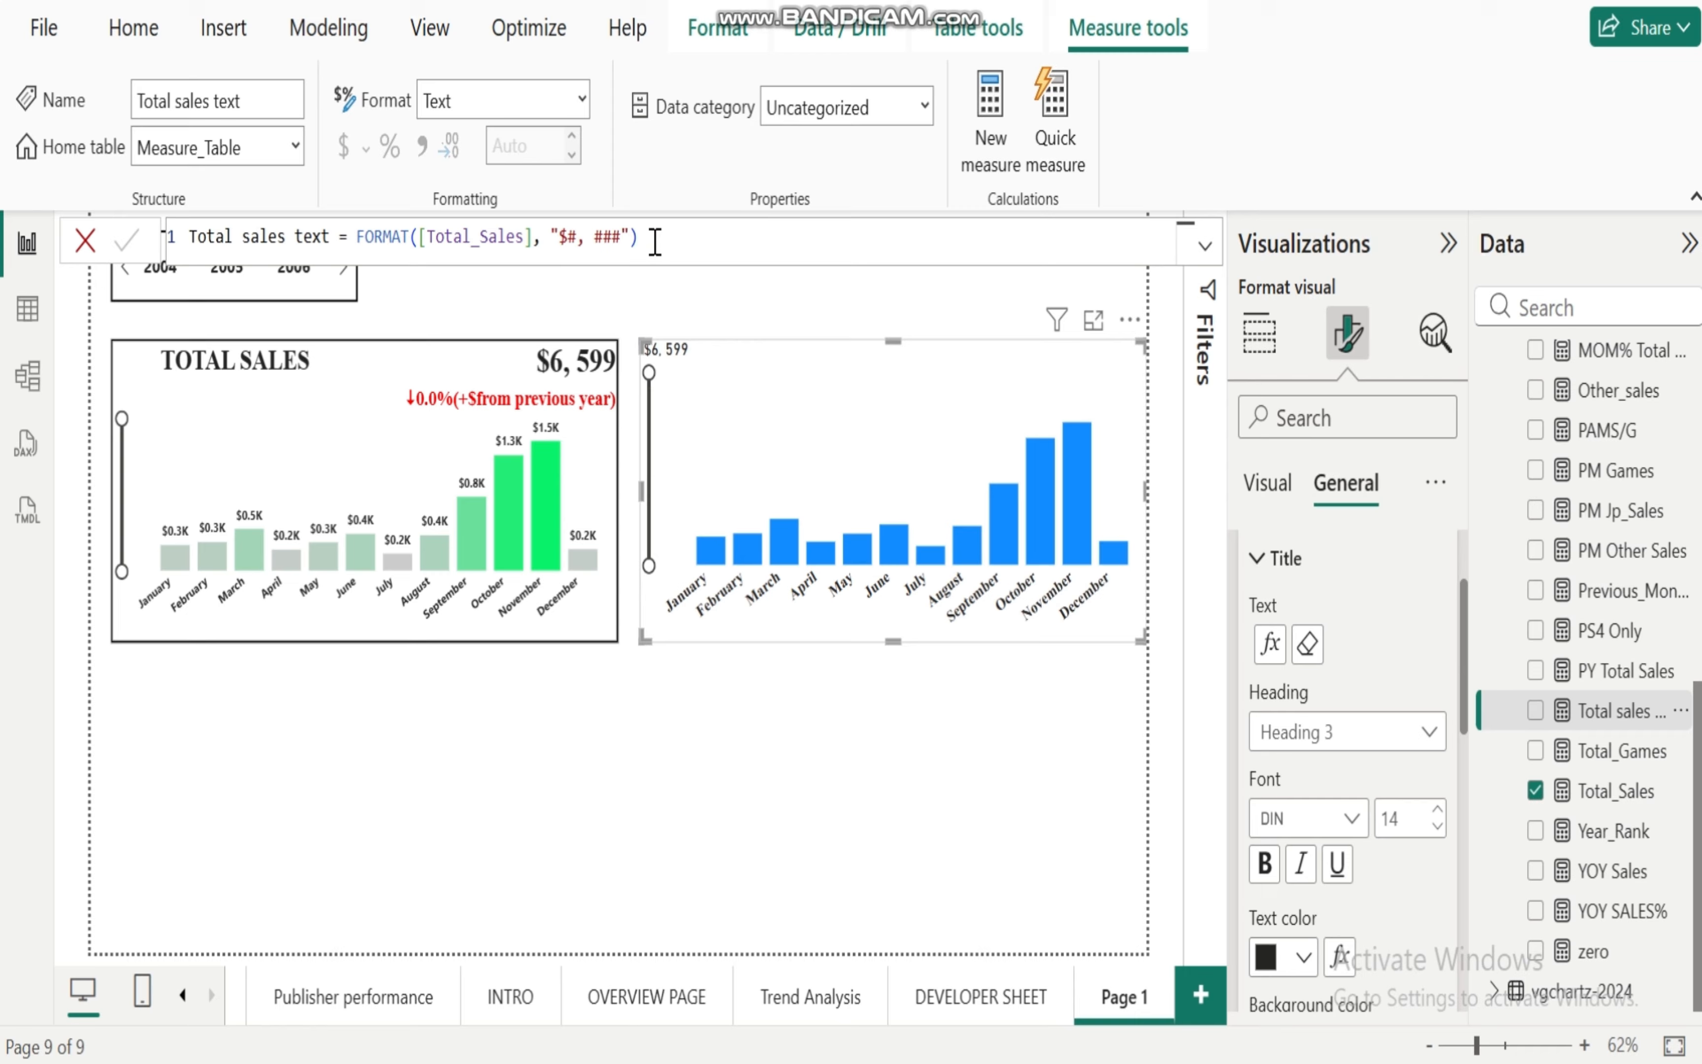
left_click(639, 240)
left_click_drag(549, 236, 665, 236)
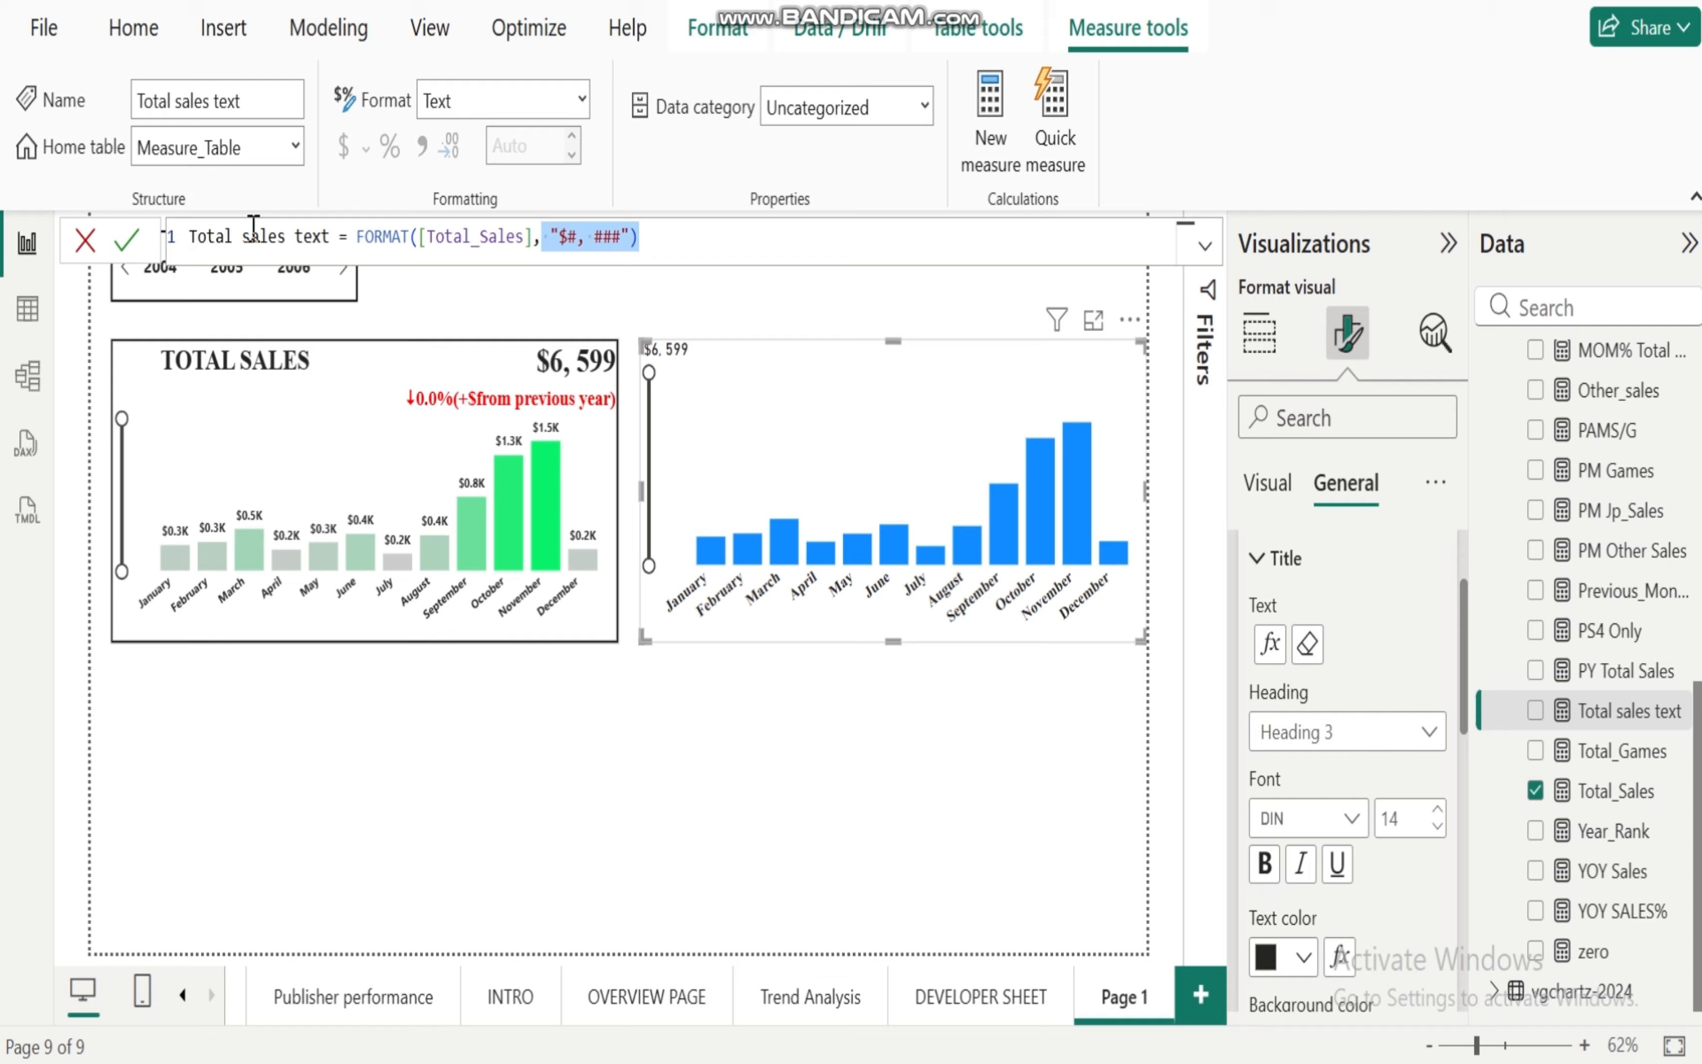
left_click(696, 360)
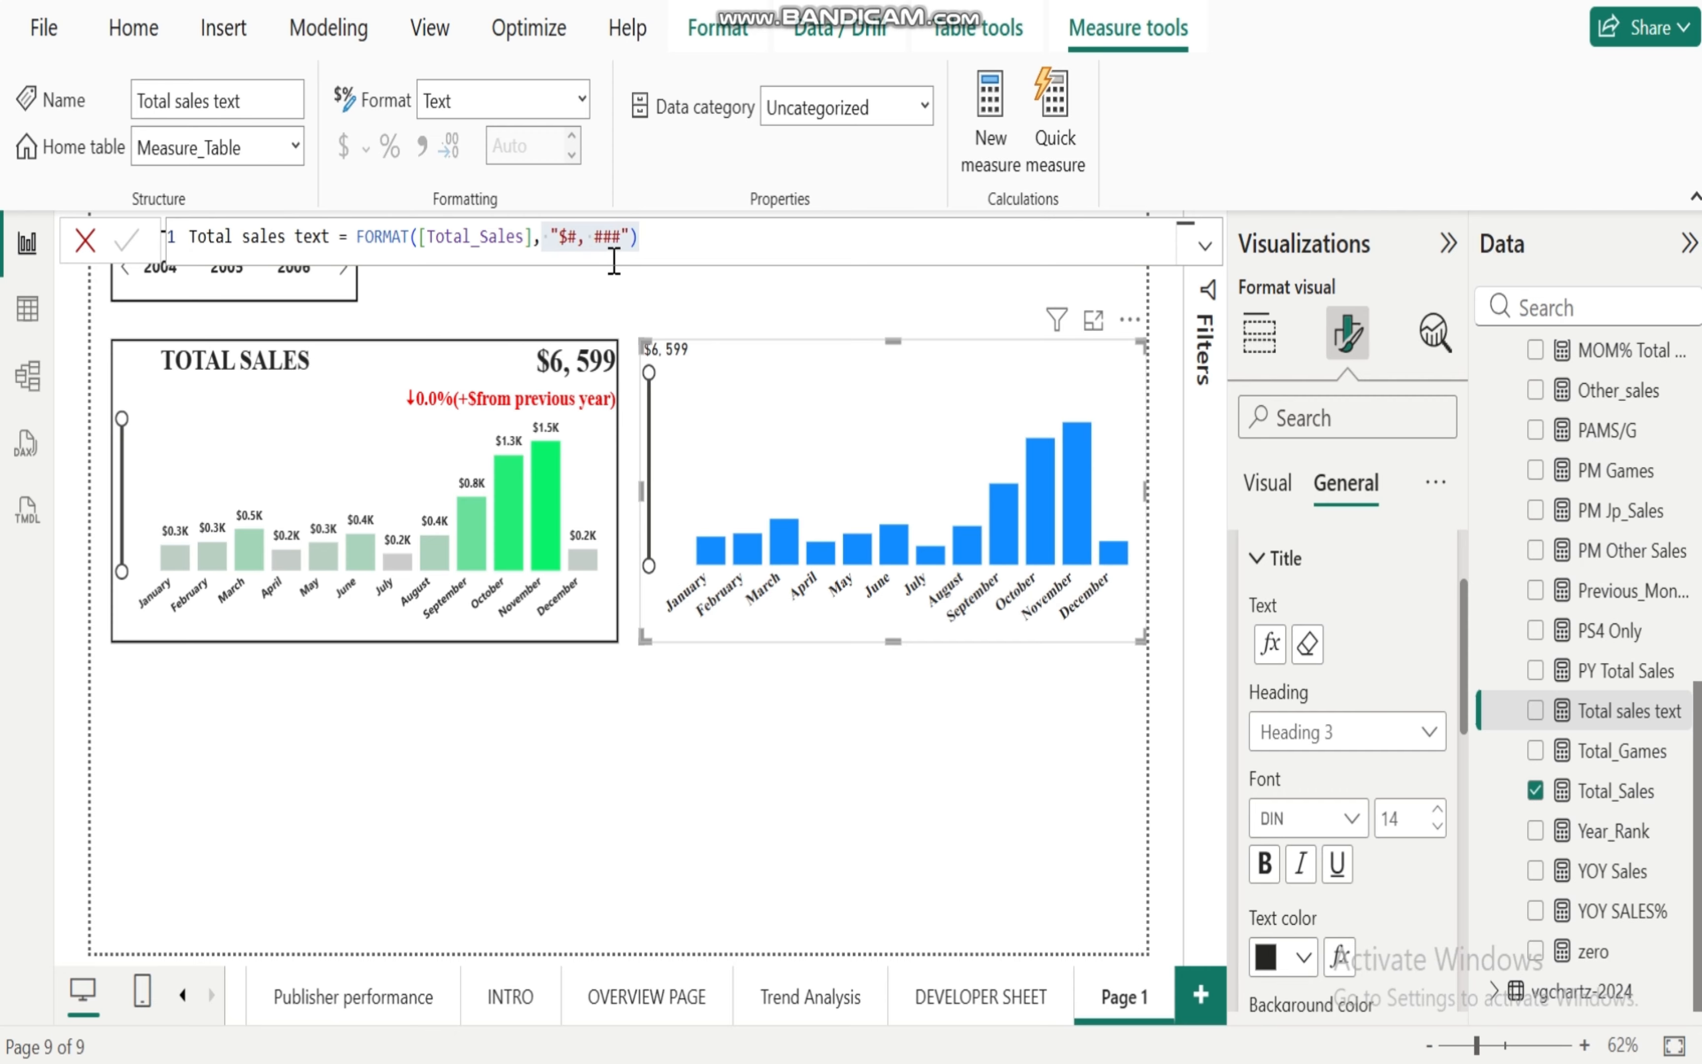
left_click(799, 391)
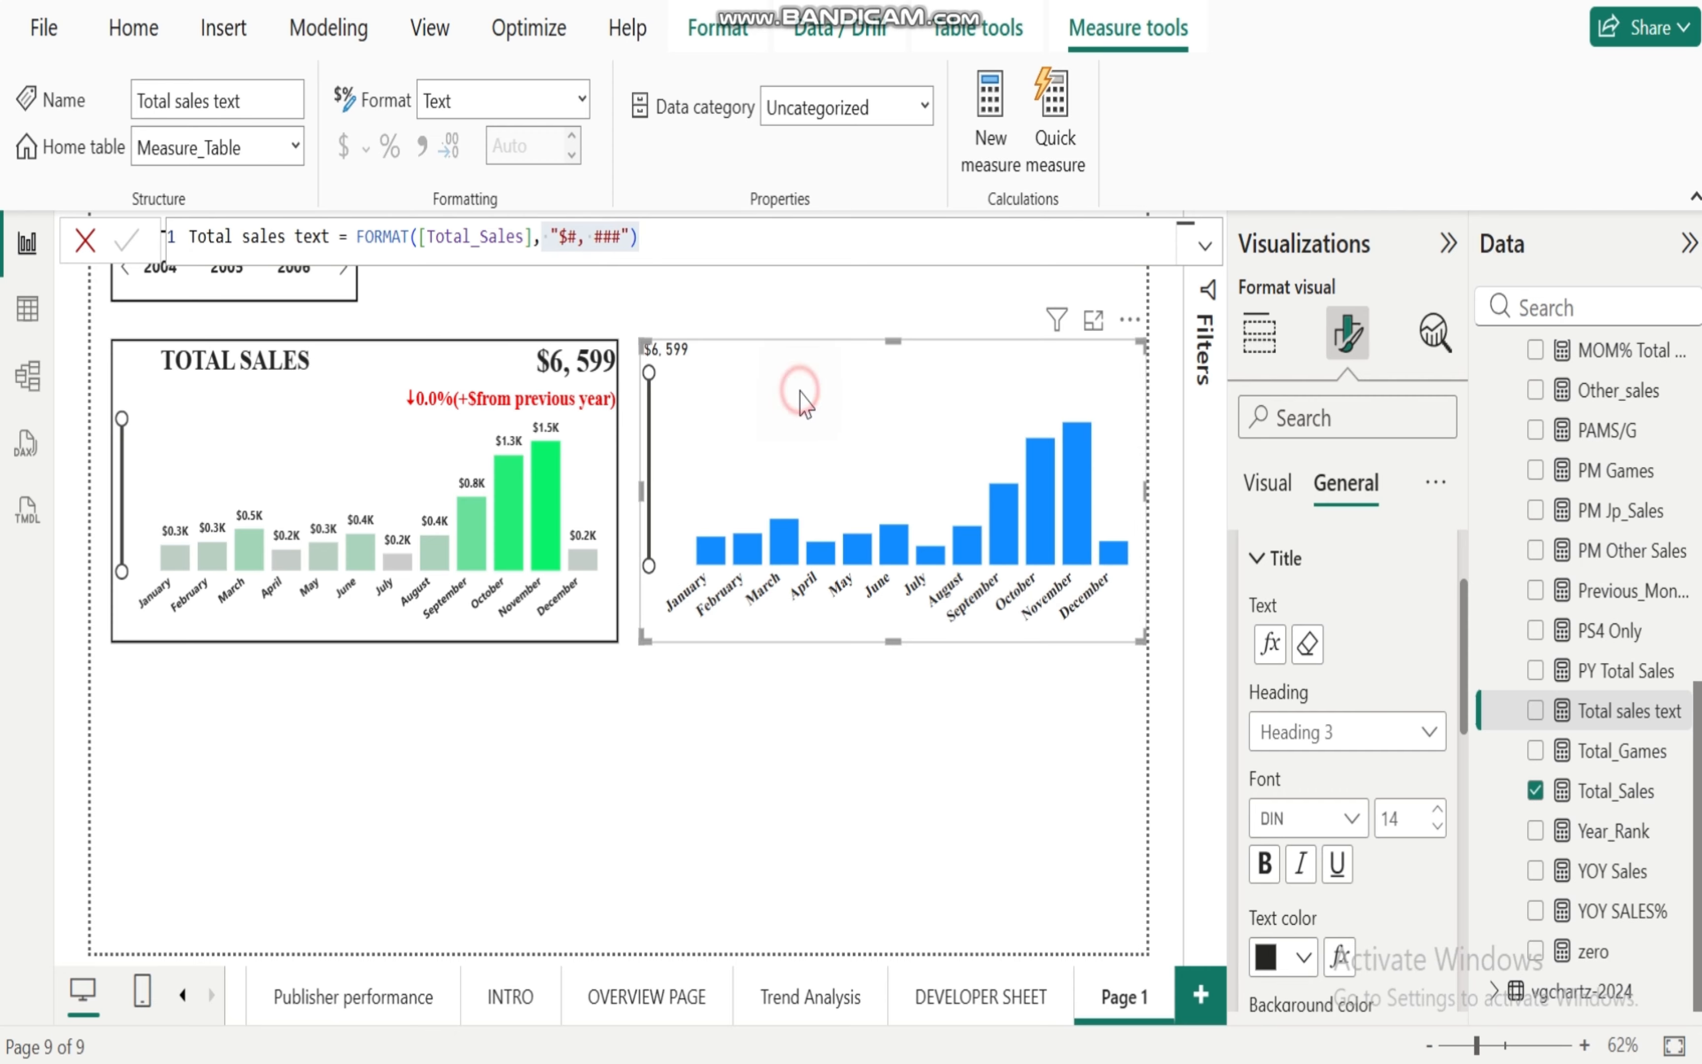
left_click(773, 288)
Step: Make the new column chart's title bold and increase its font size to 18
left_click(829, 444)
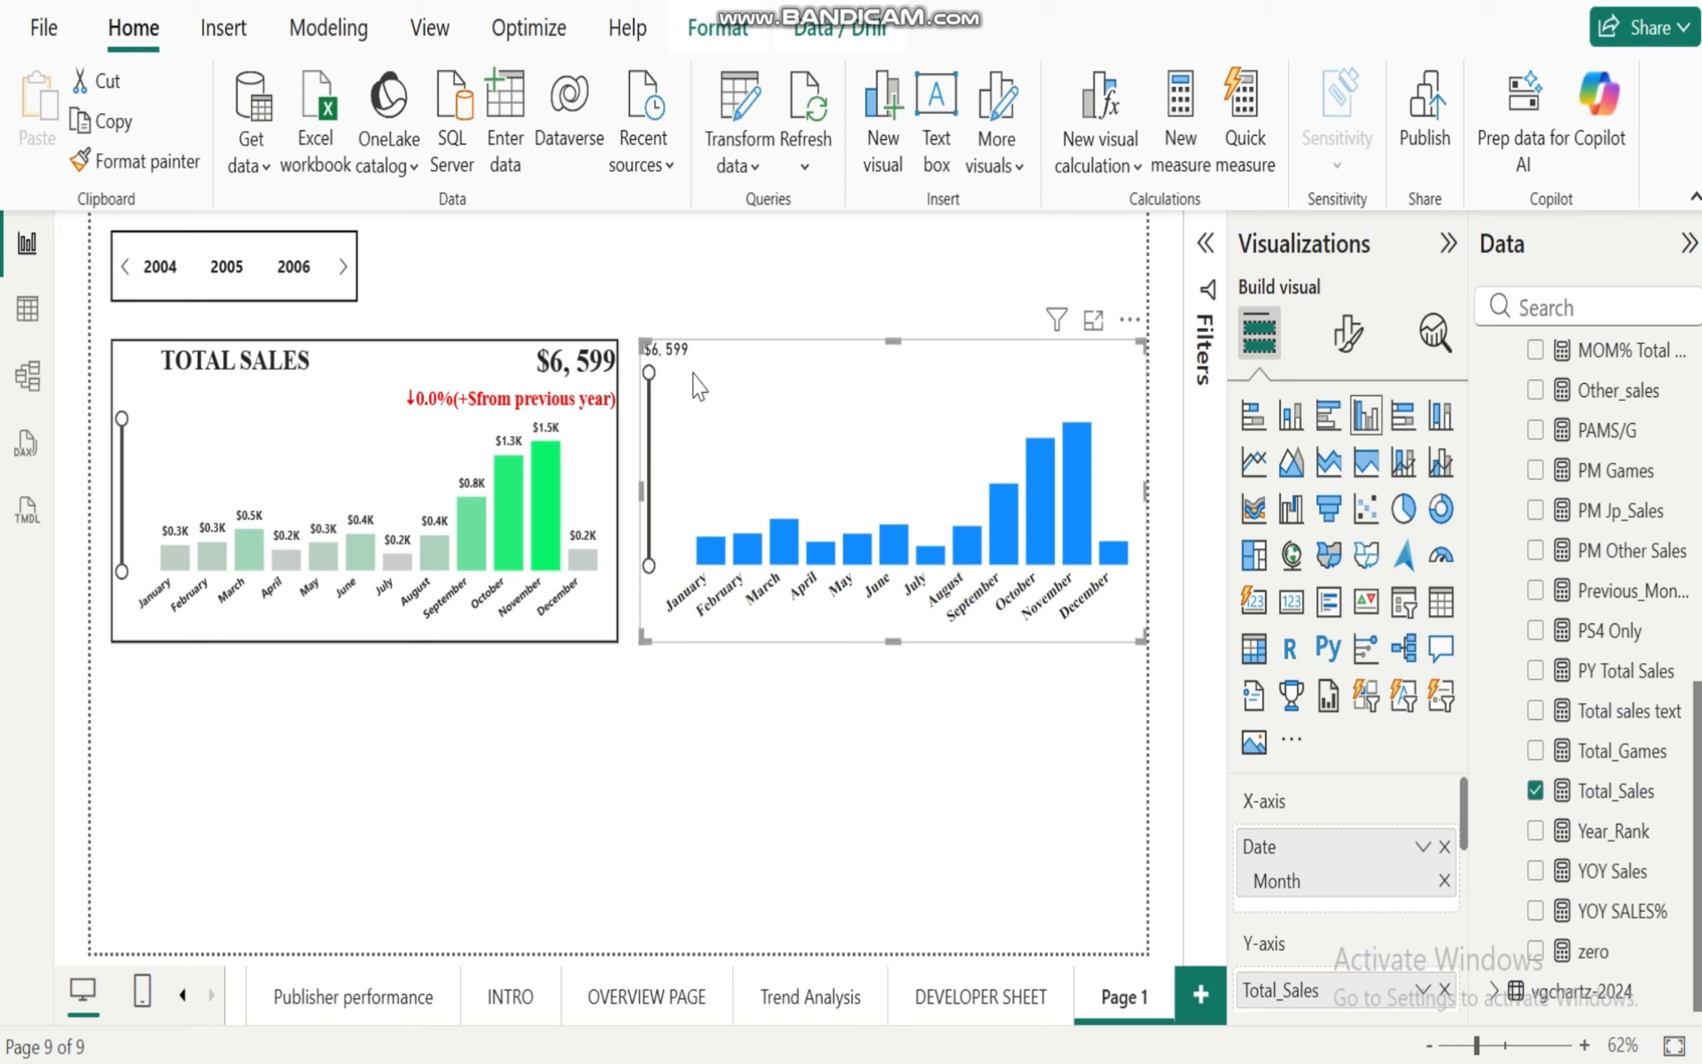
left_click(1348, 333)
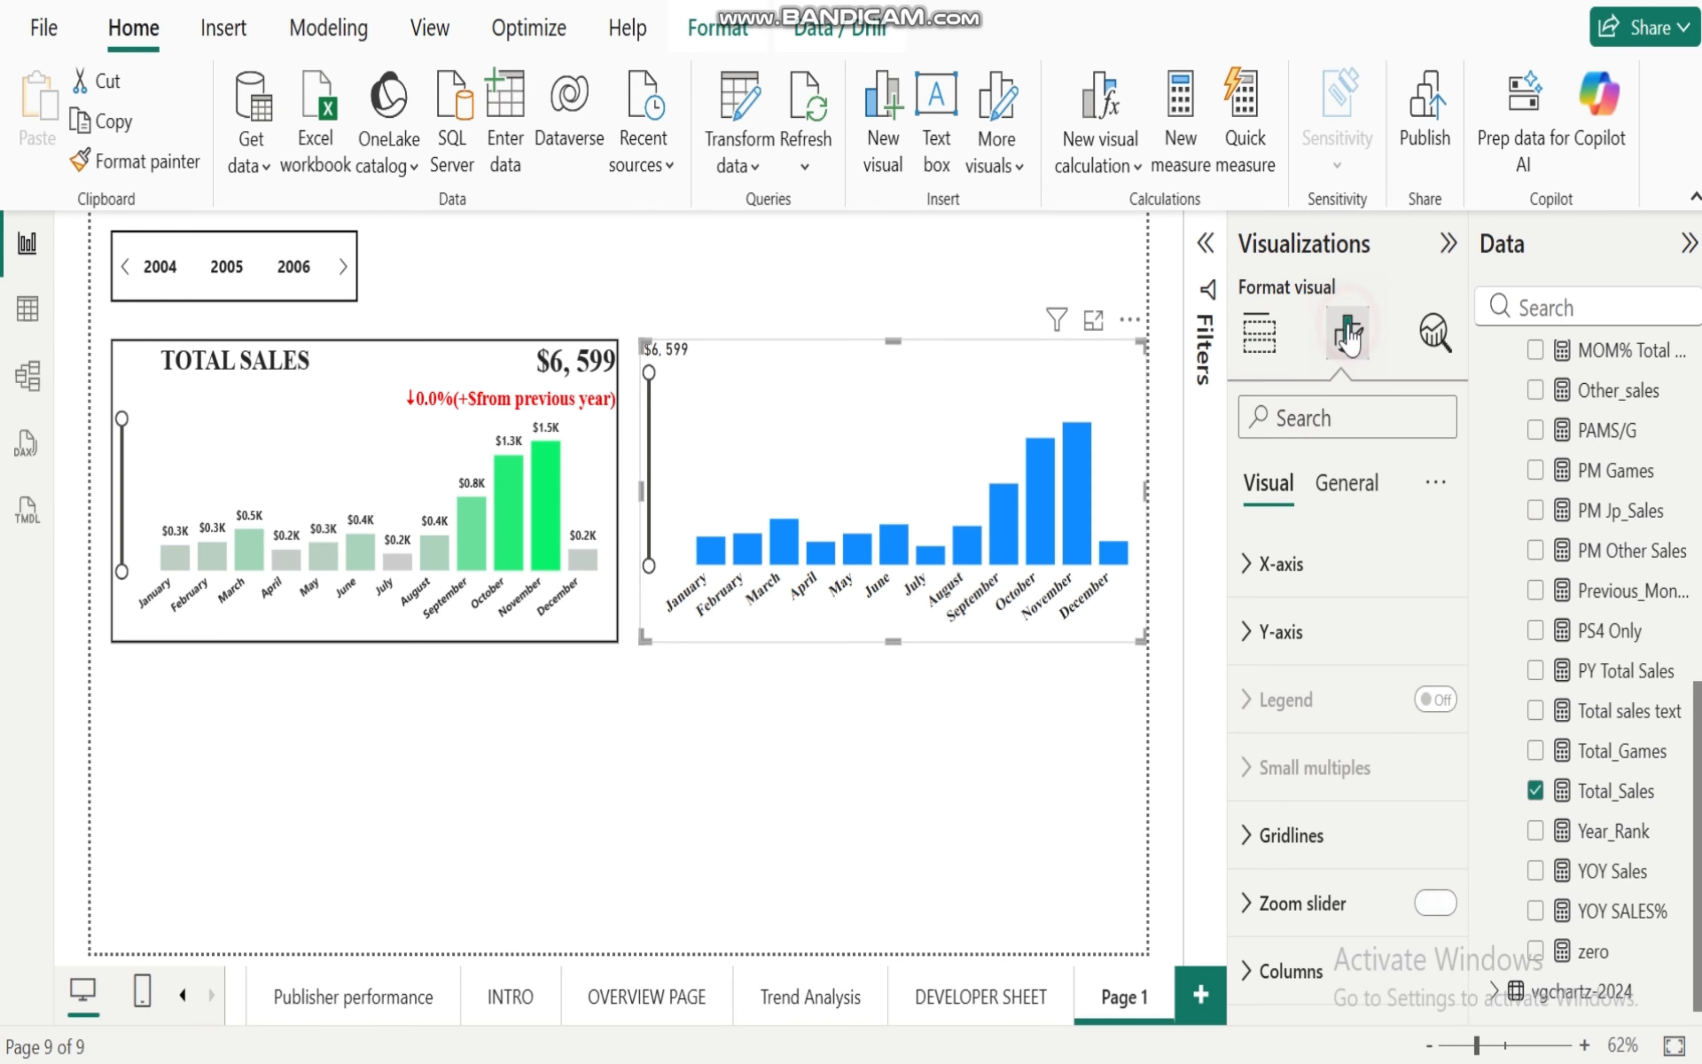
left_click(1347, 484)
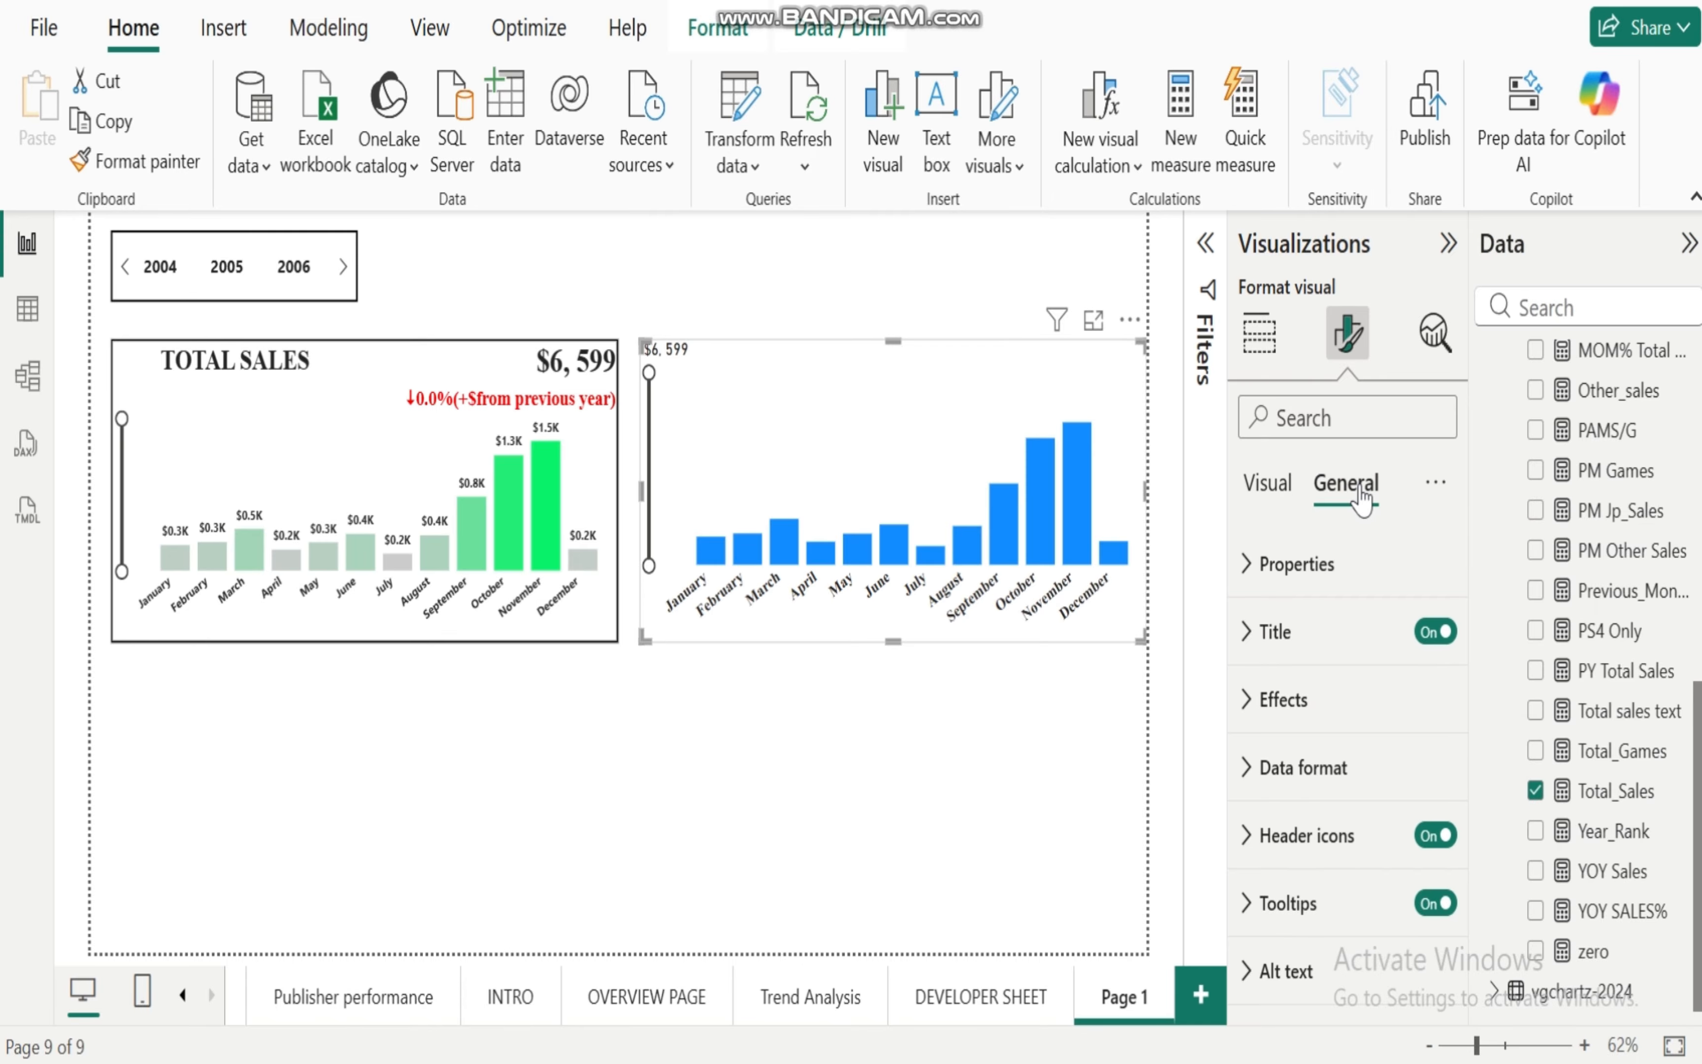
left_click(1245, 637)
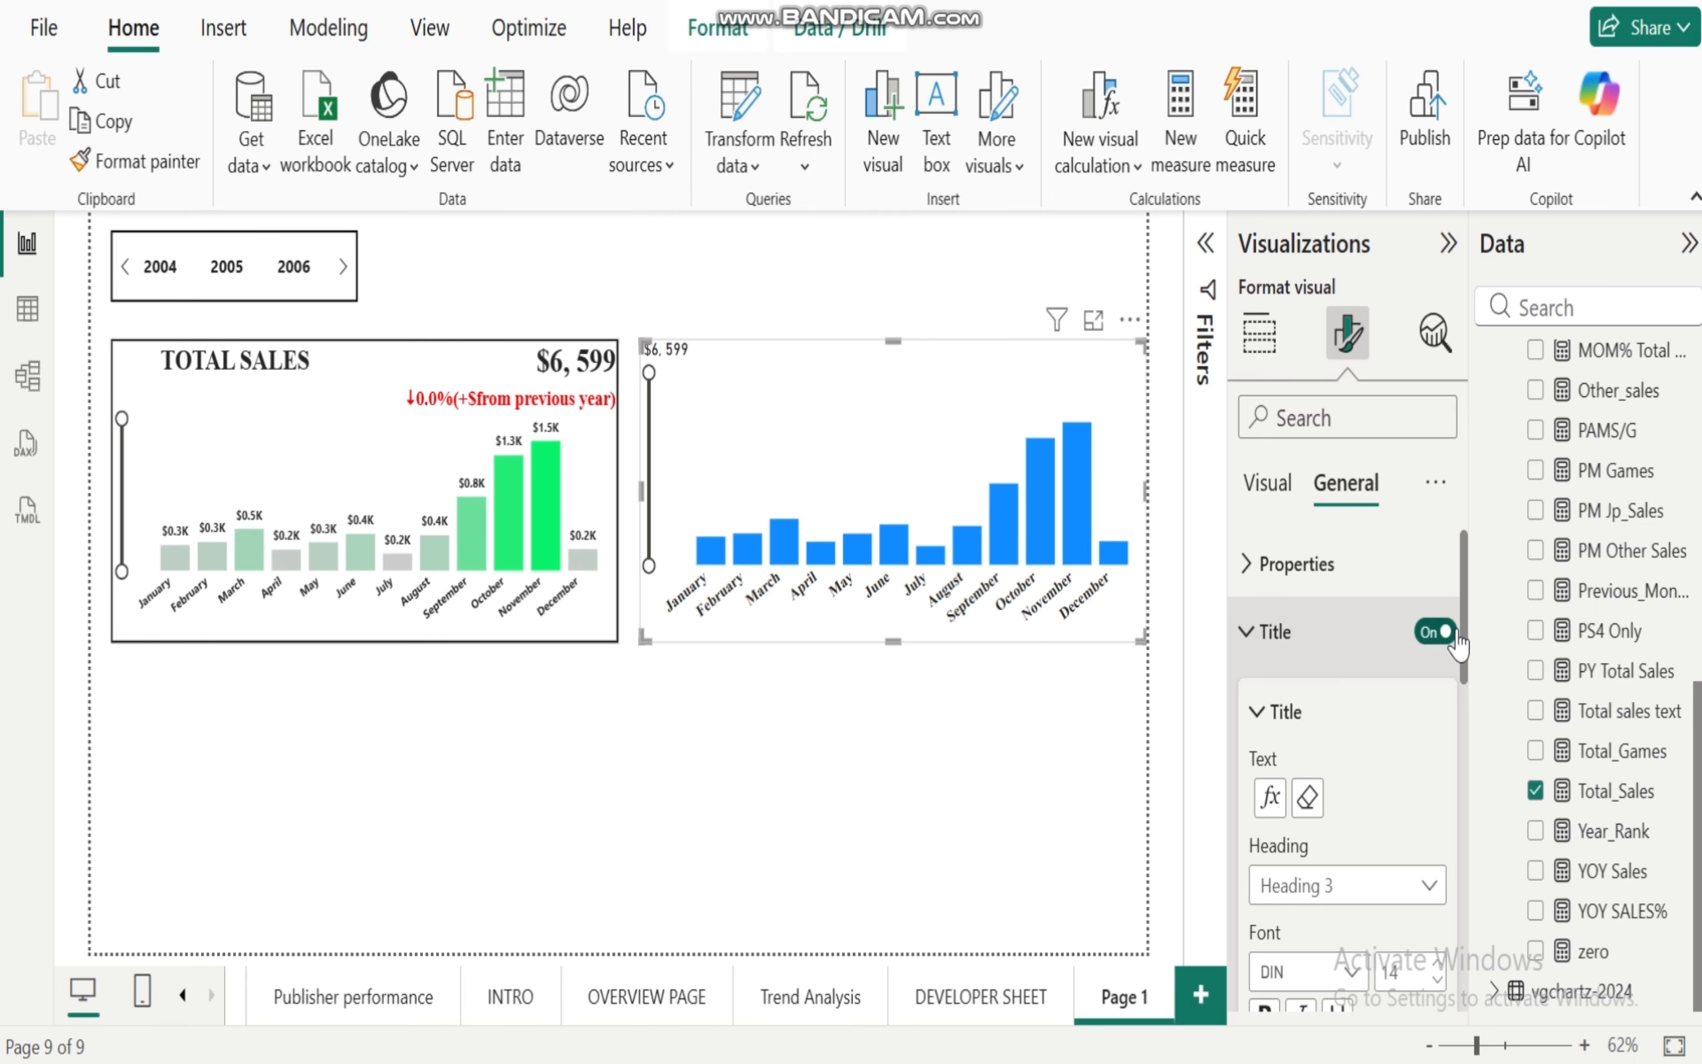
mouse_move(1465, 644)
left_mouse_down()
mouse_move(1465, 694)
mouse_move(1463, 679)
left_mouse_up()
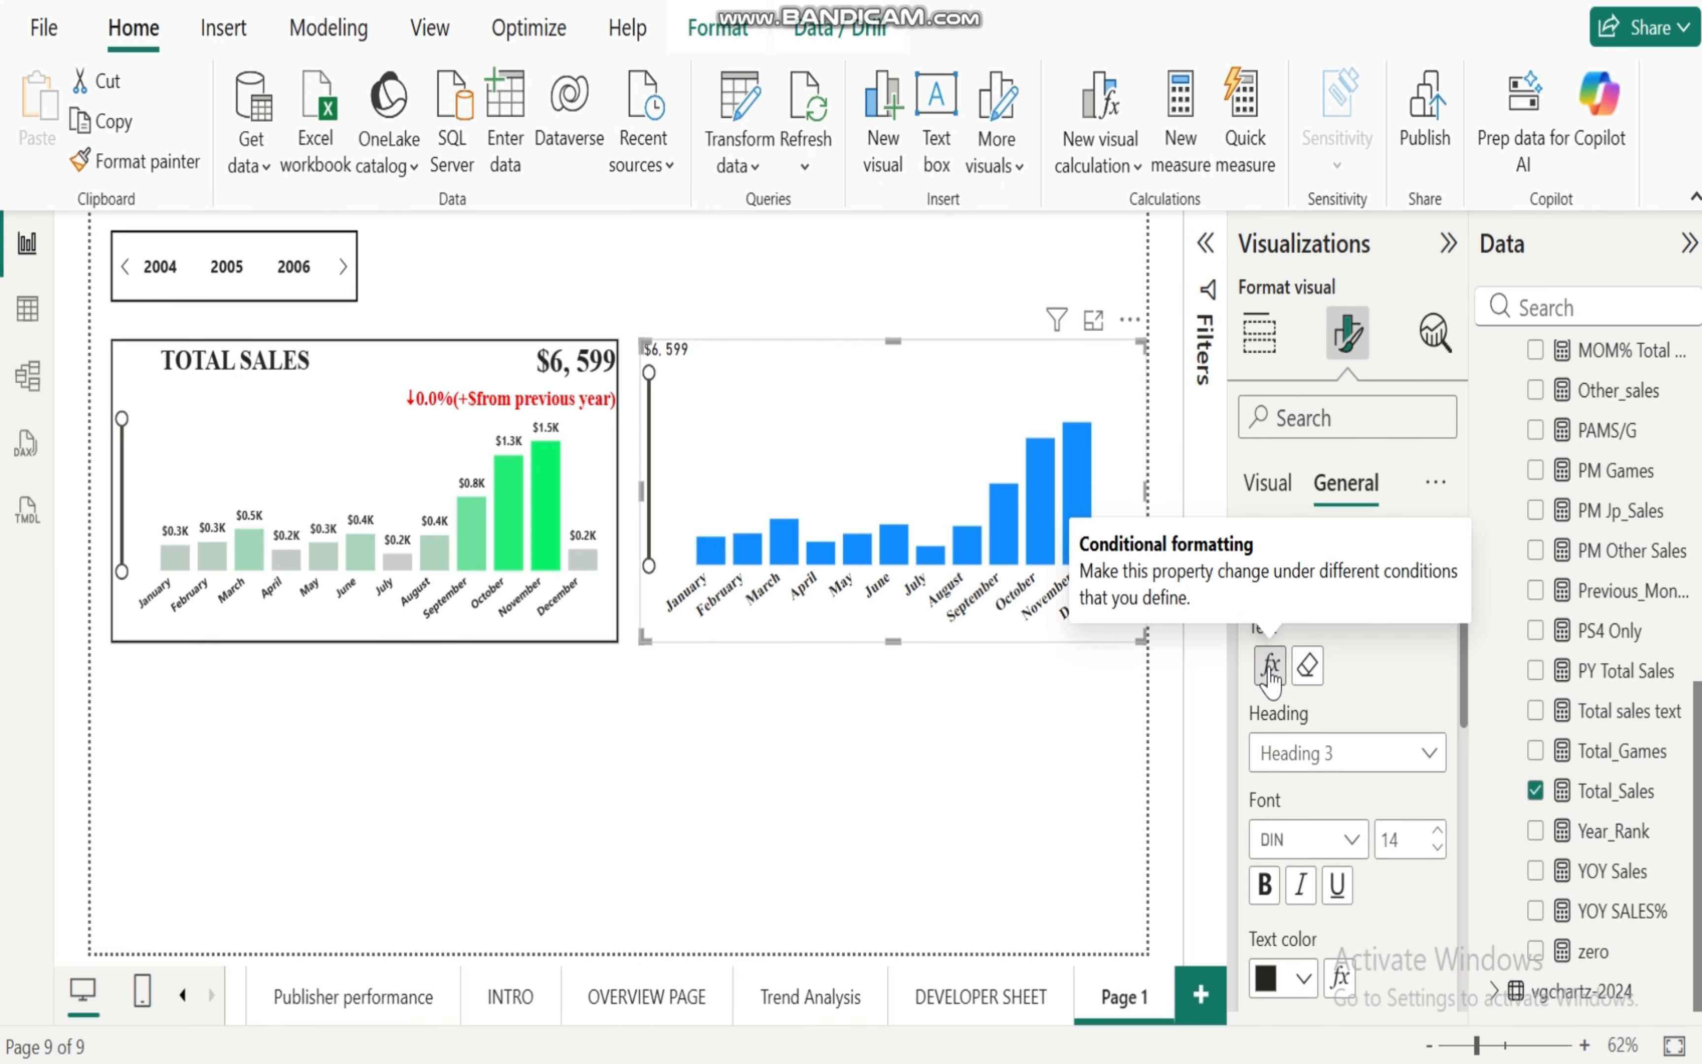
left_click(1265, 888)
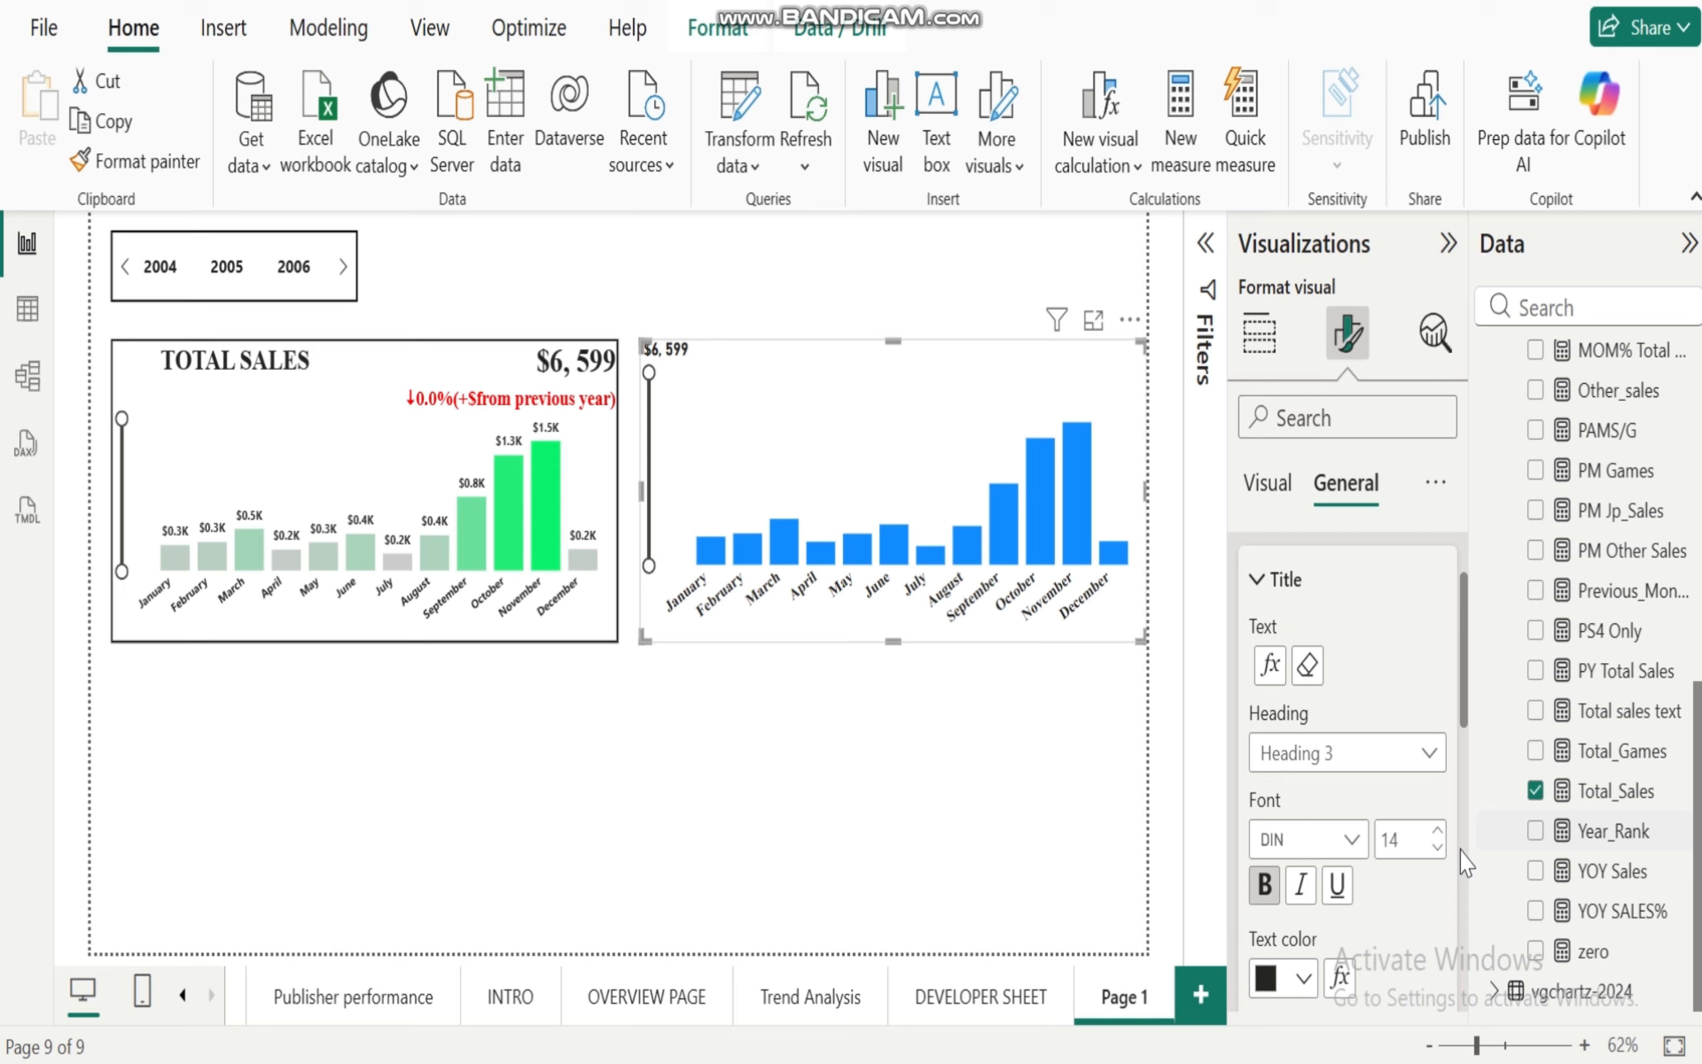
left_click(1439, 832)
left_click(1439, 831)
left_click(1439, 832)
Step: Set the new chart's title font to Times New Roman and its text color to the near-black recent color
left_click_drag(1464, 695, 1467, 747)
left_click(1353, 676)
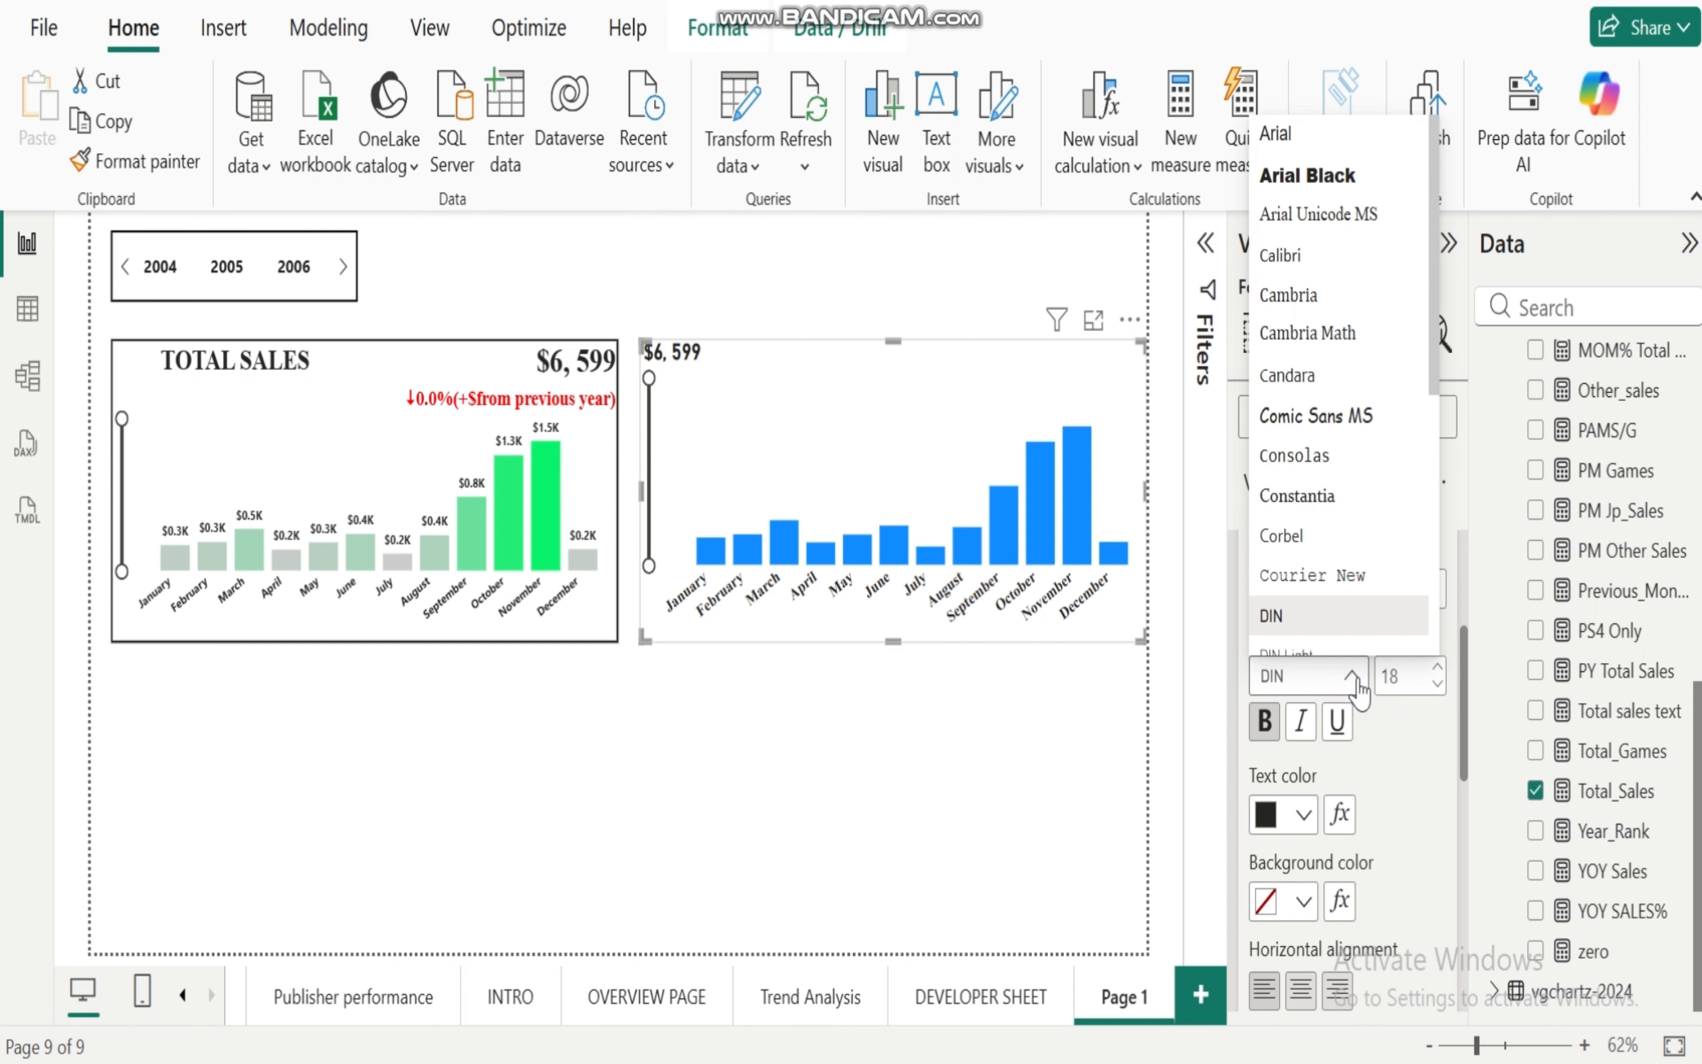
scroll(1353, 380, "down", 5)
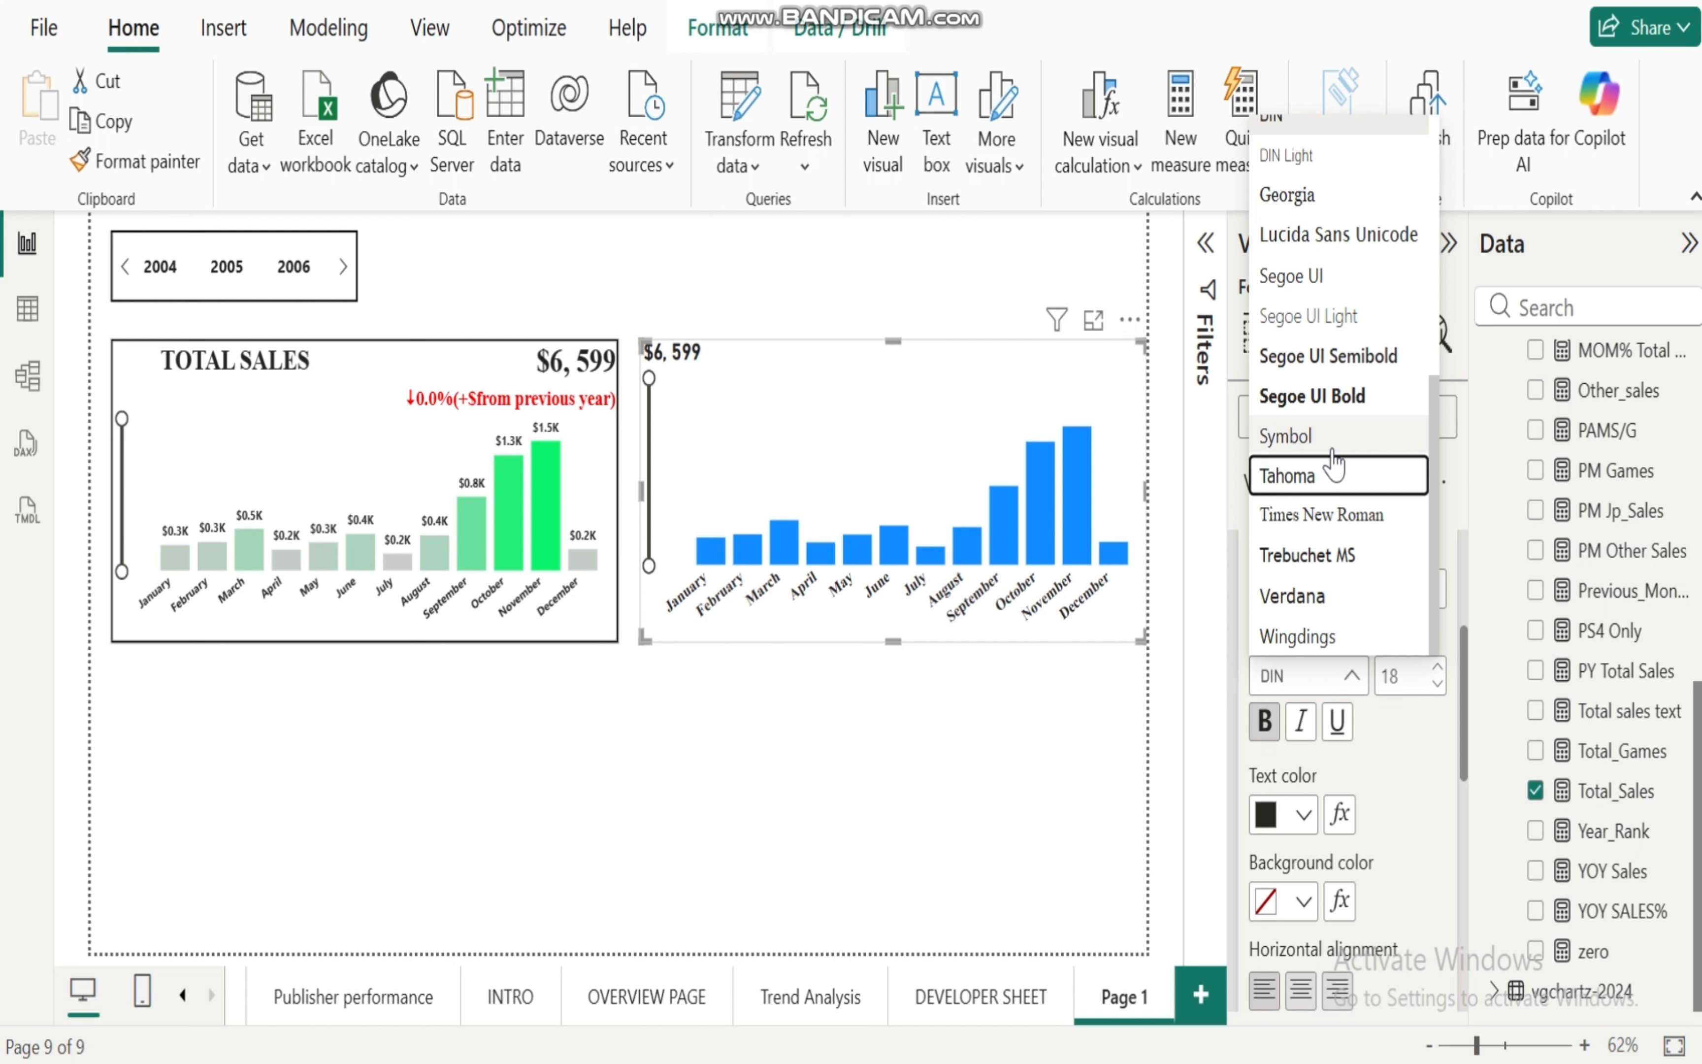
left_click(1322, 515)
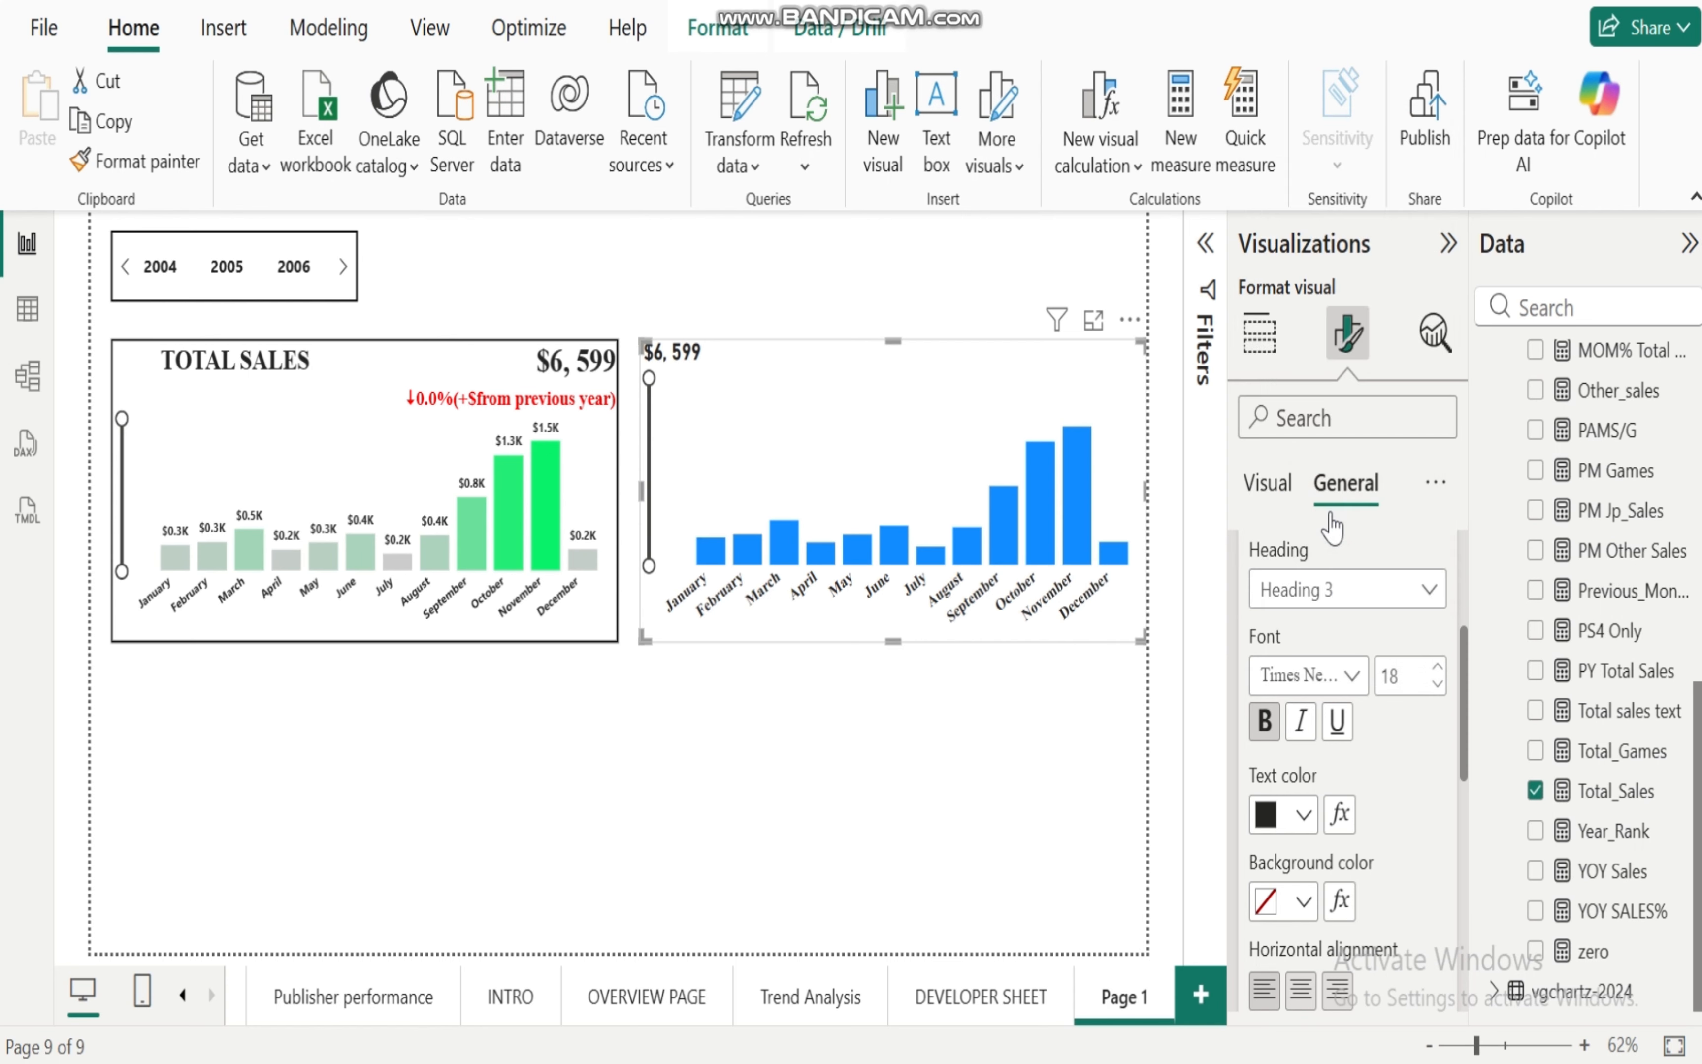
left_click(1307, 815)
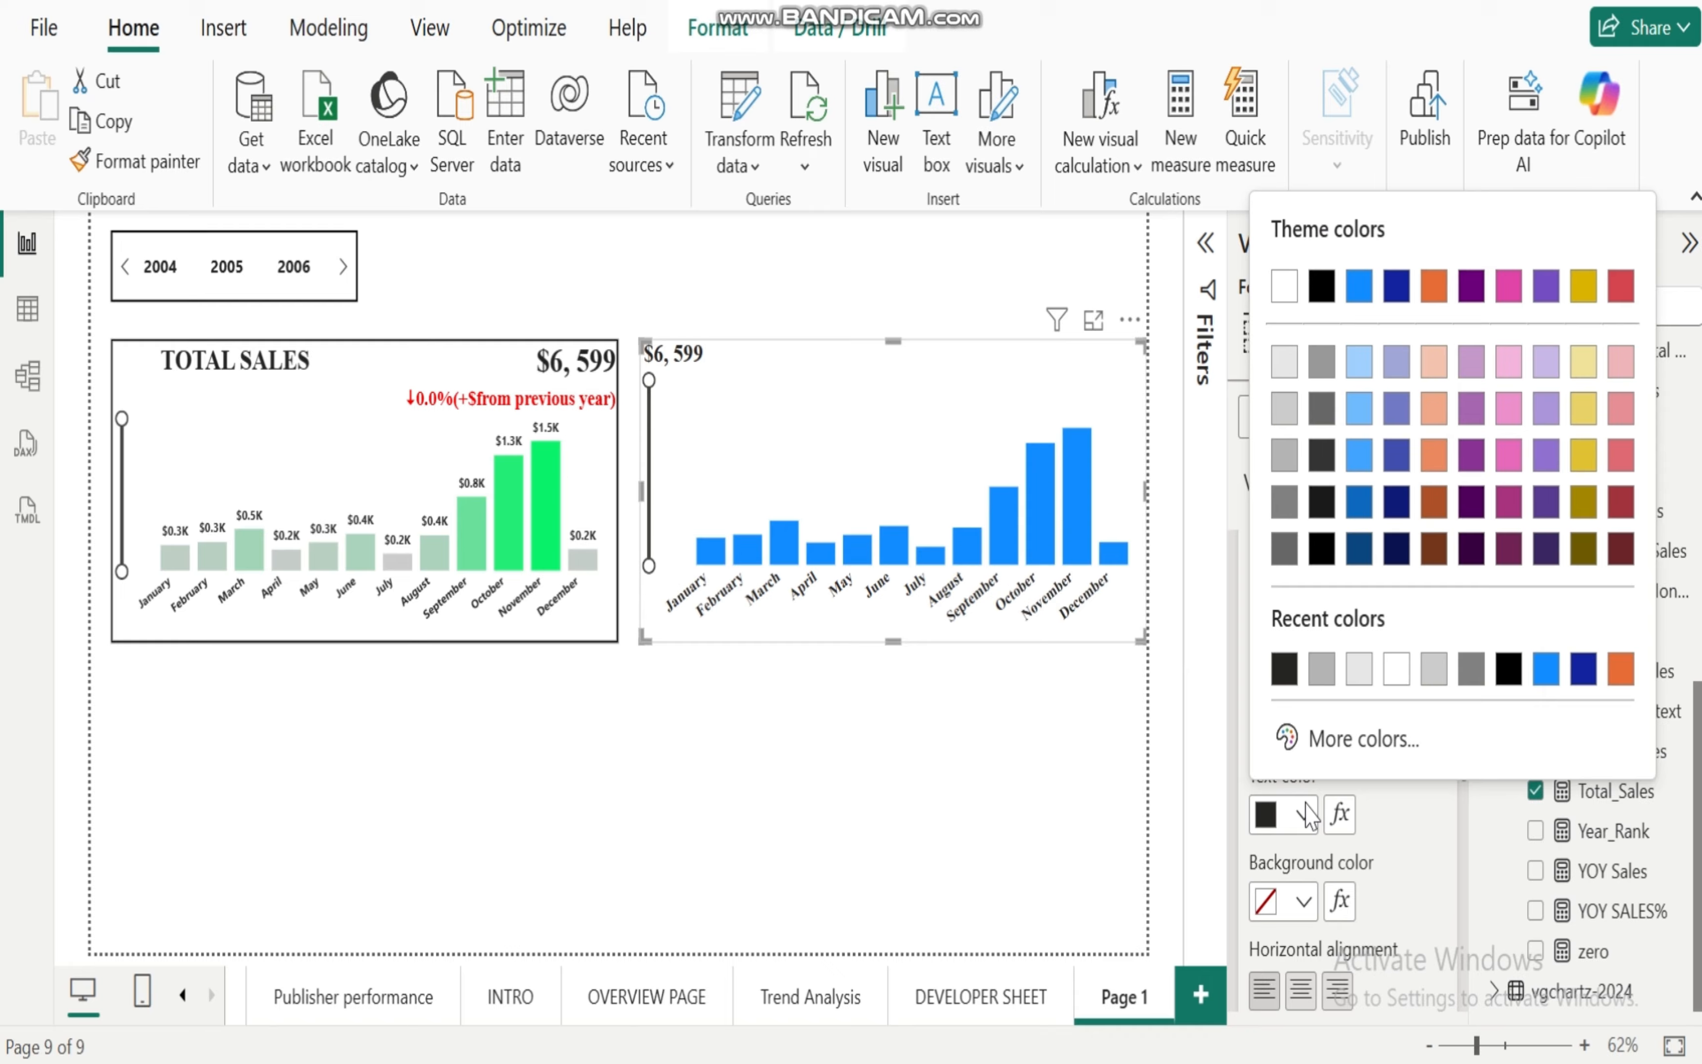
left_click(1277, 667)
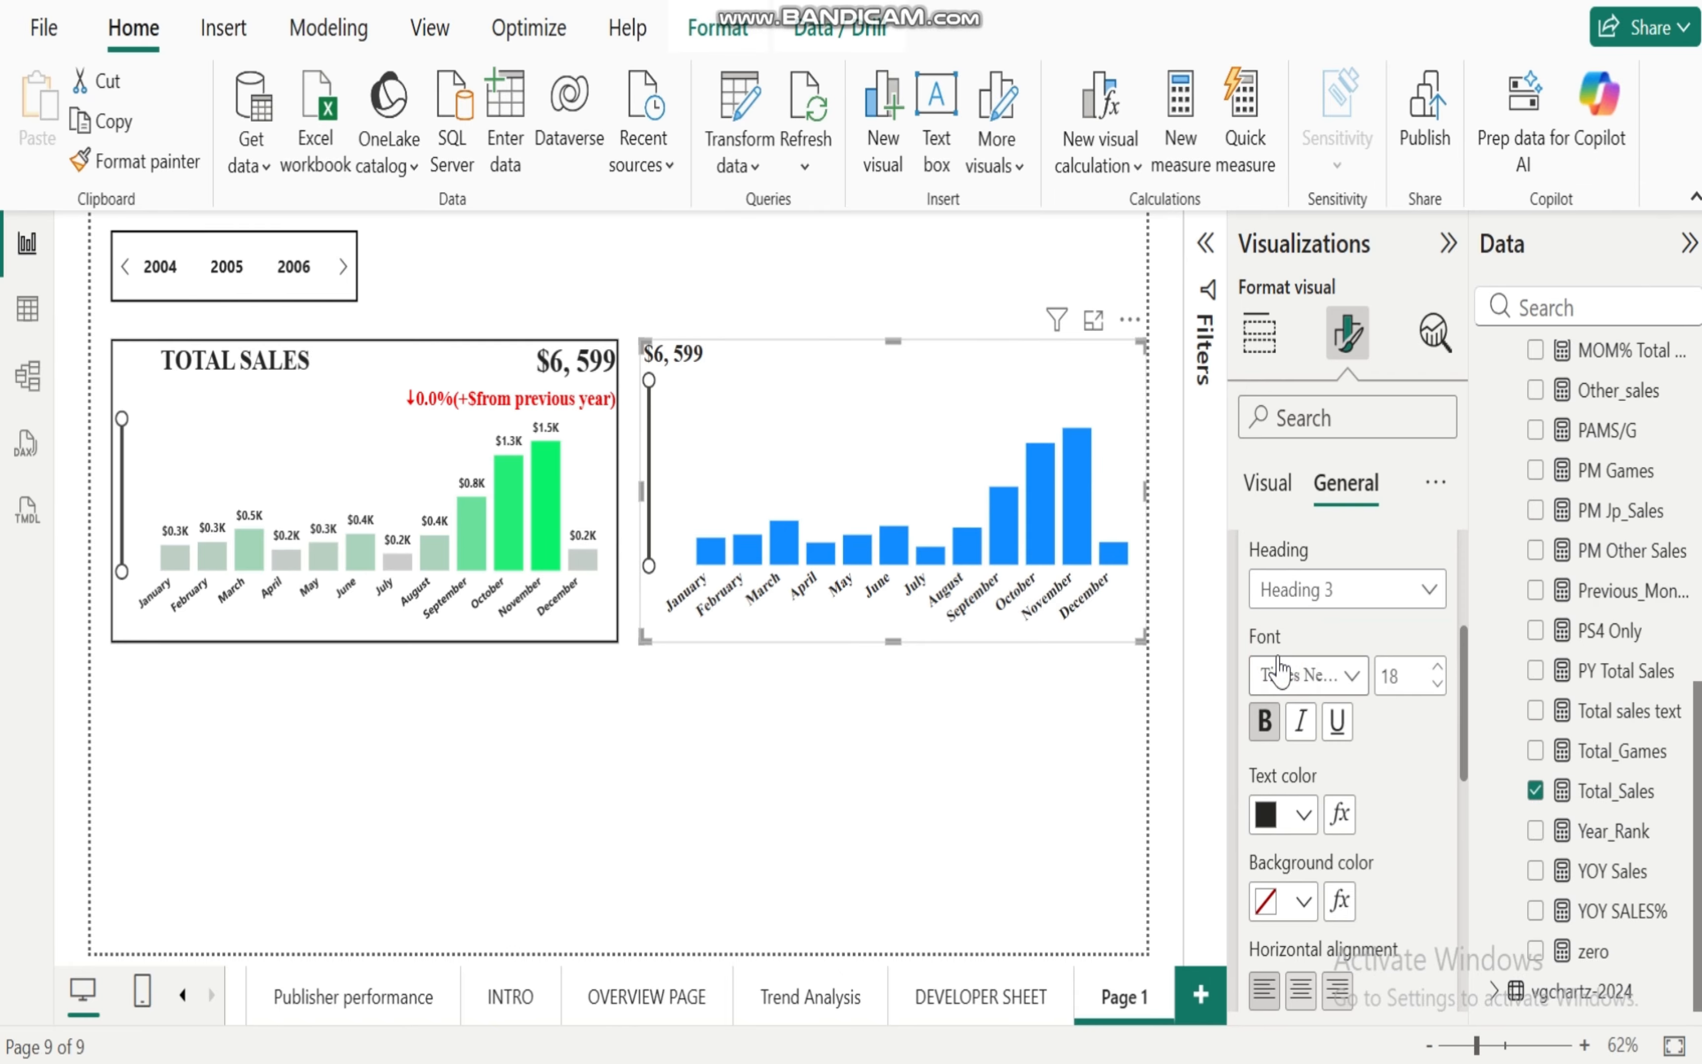
Step: Right-align the new chart's title and increase its font size to 20
left_click(1438, 667)
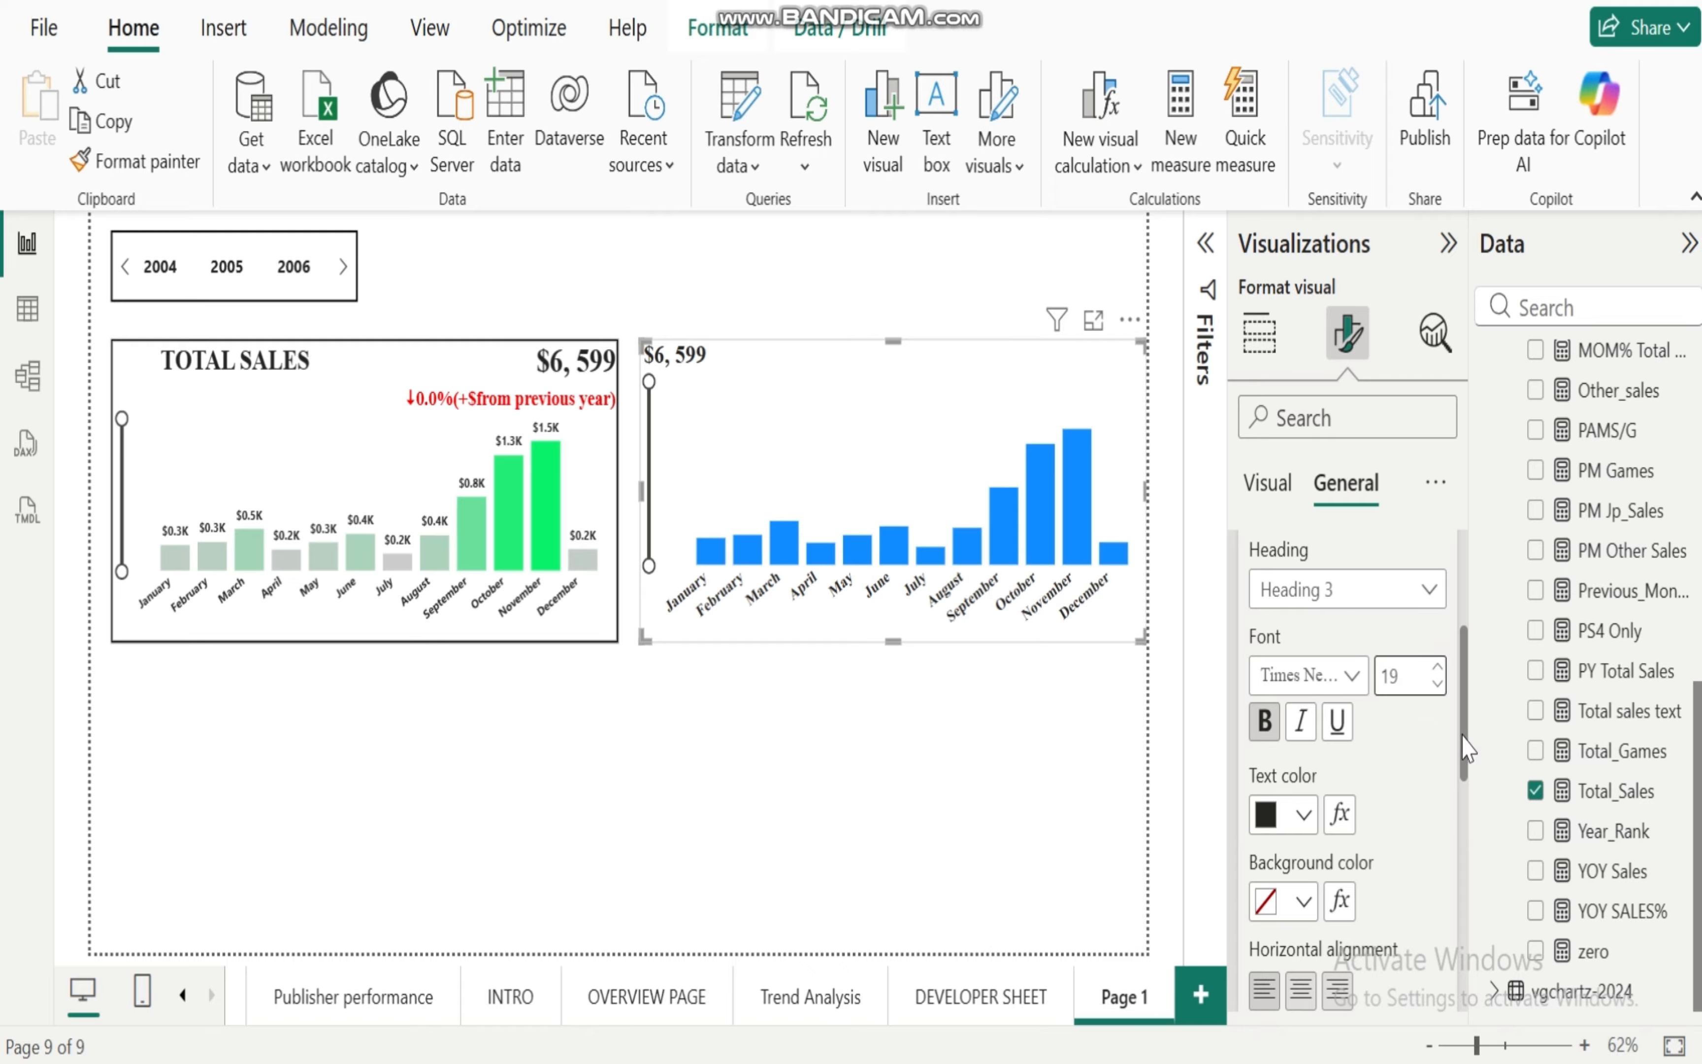
left_click_drag(1463, 739, 1472, 833)
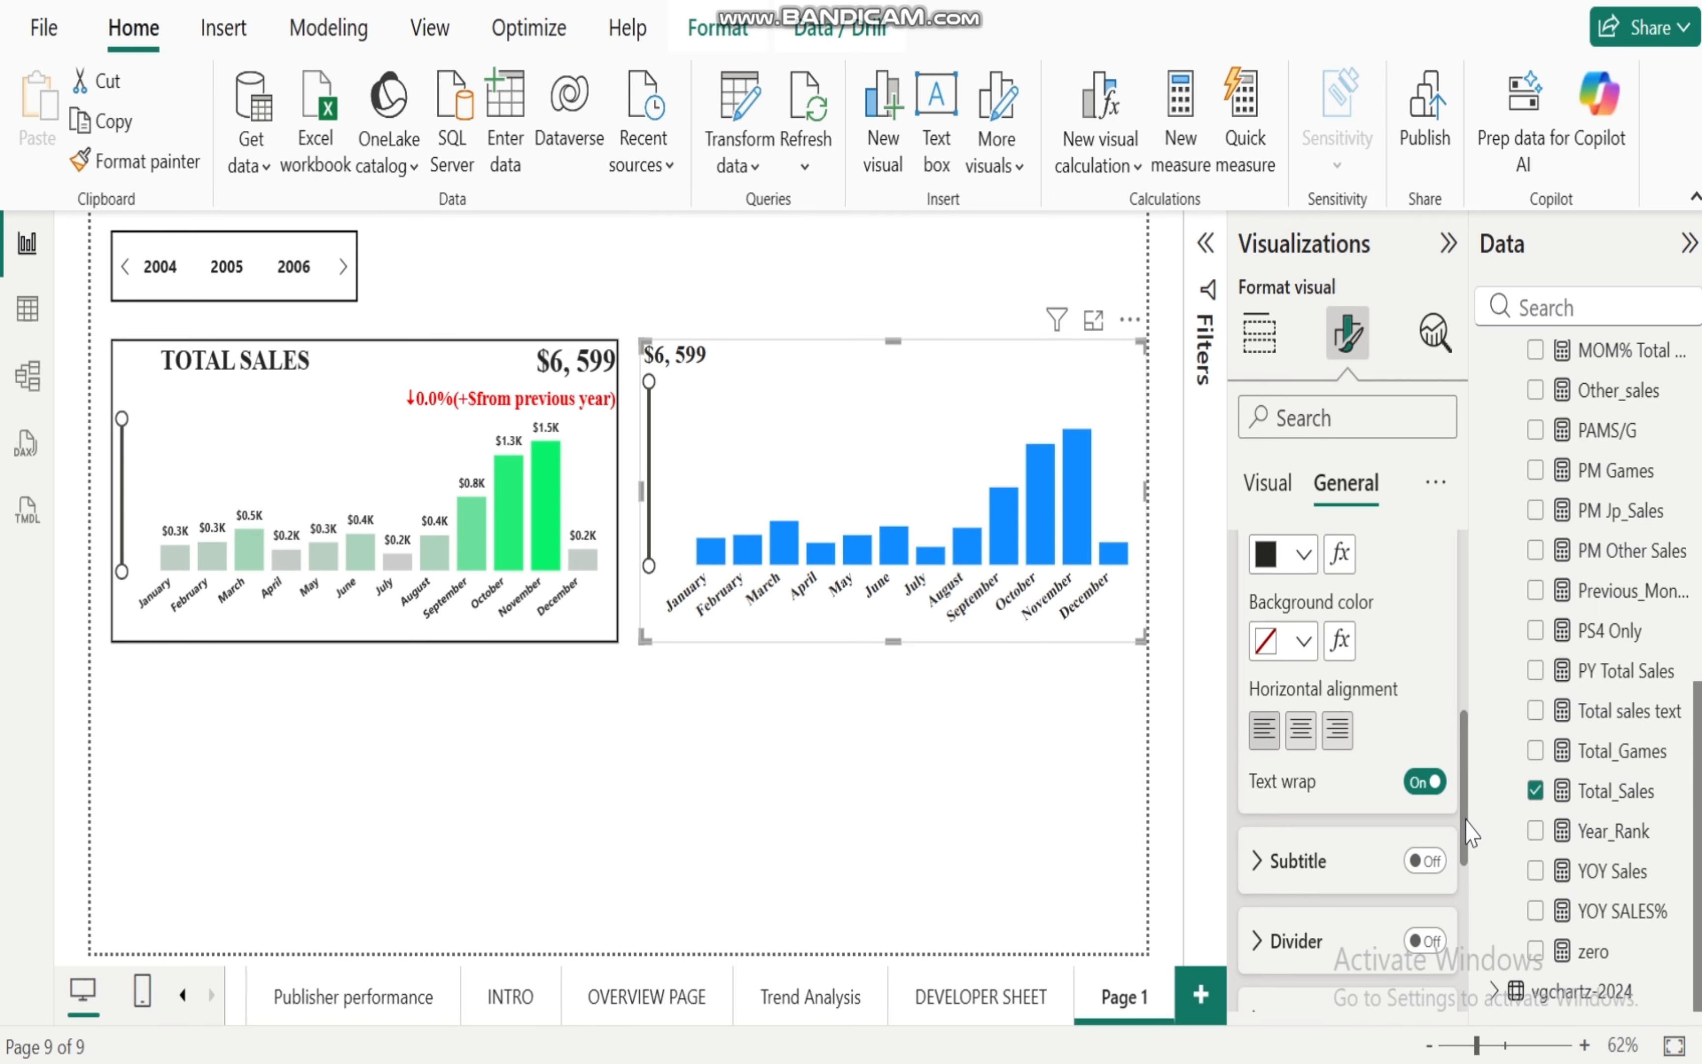
left_click(1337, 732)
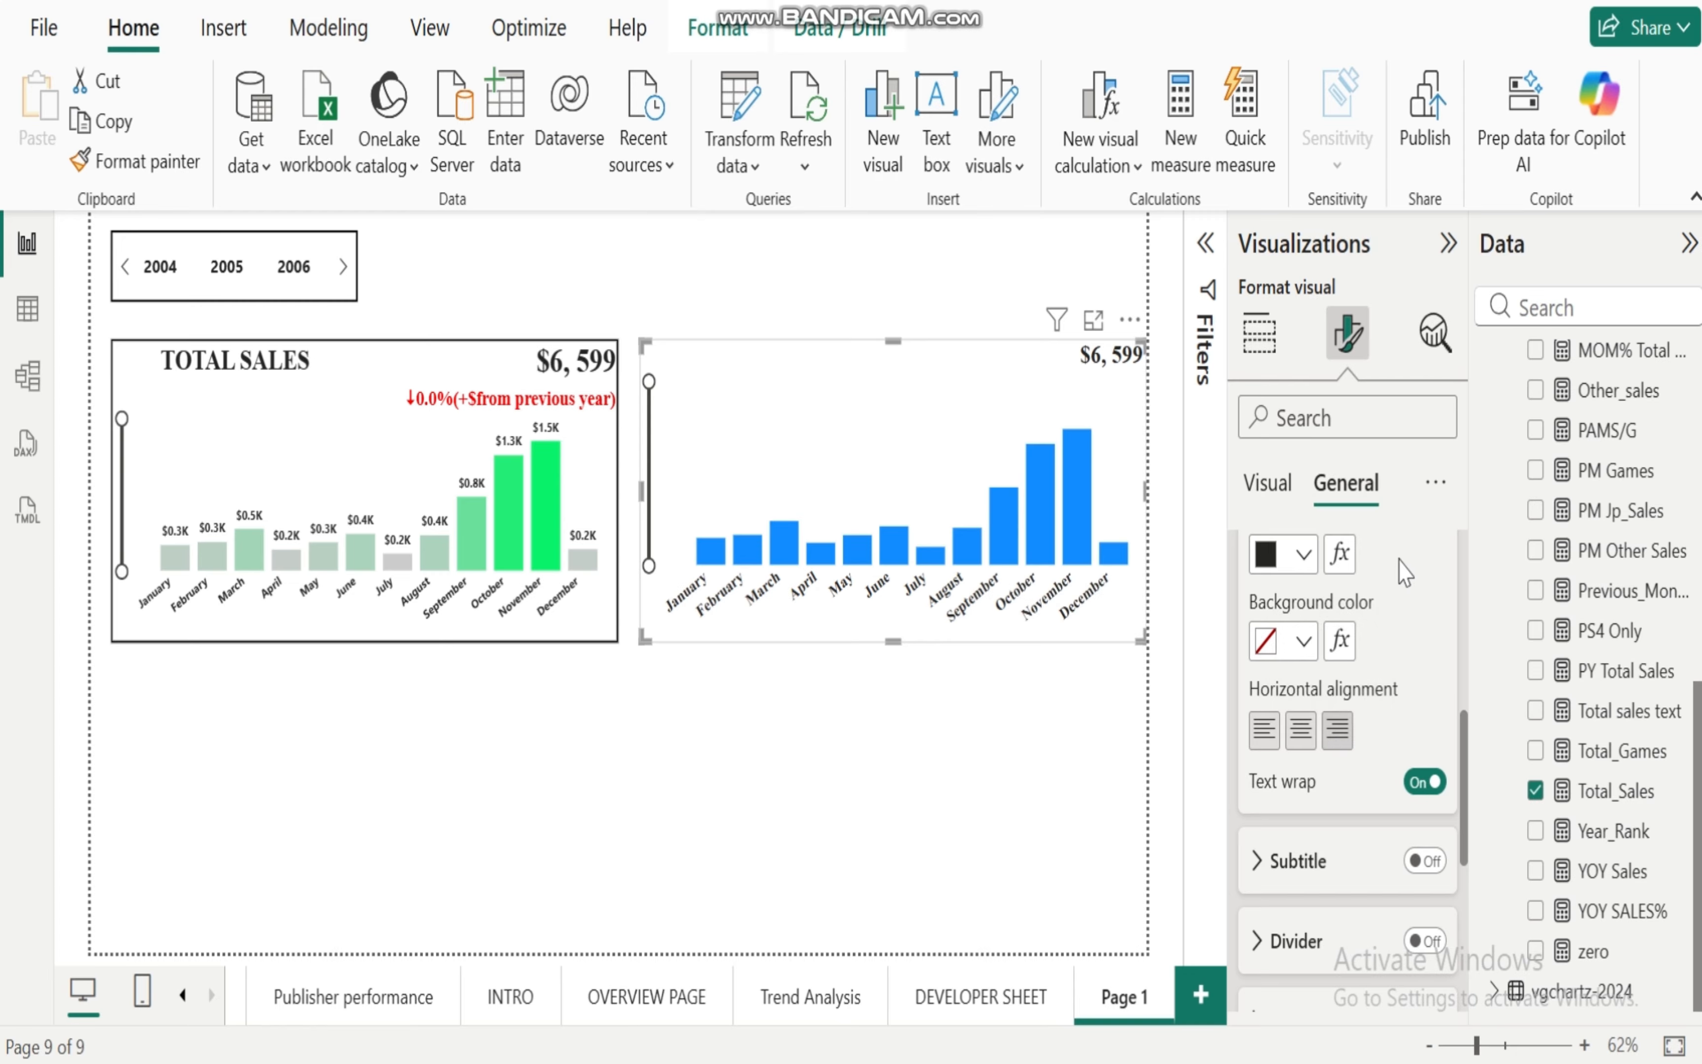
scroll(1465, 769, "up", 5)
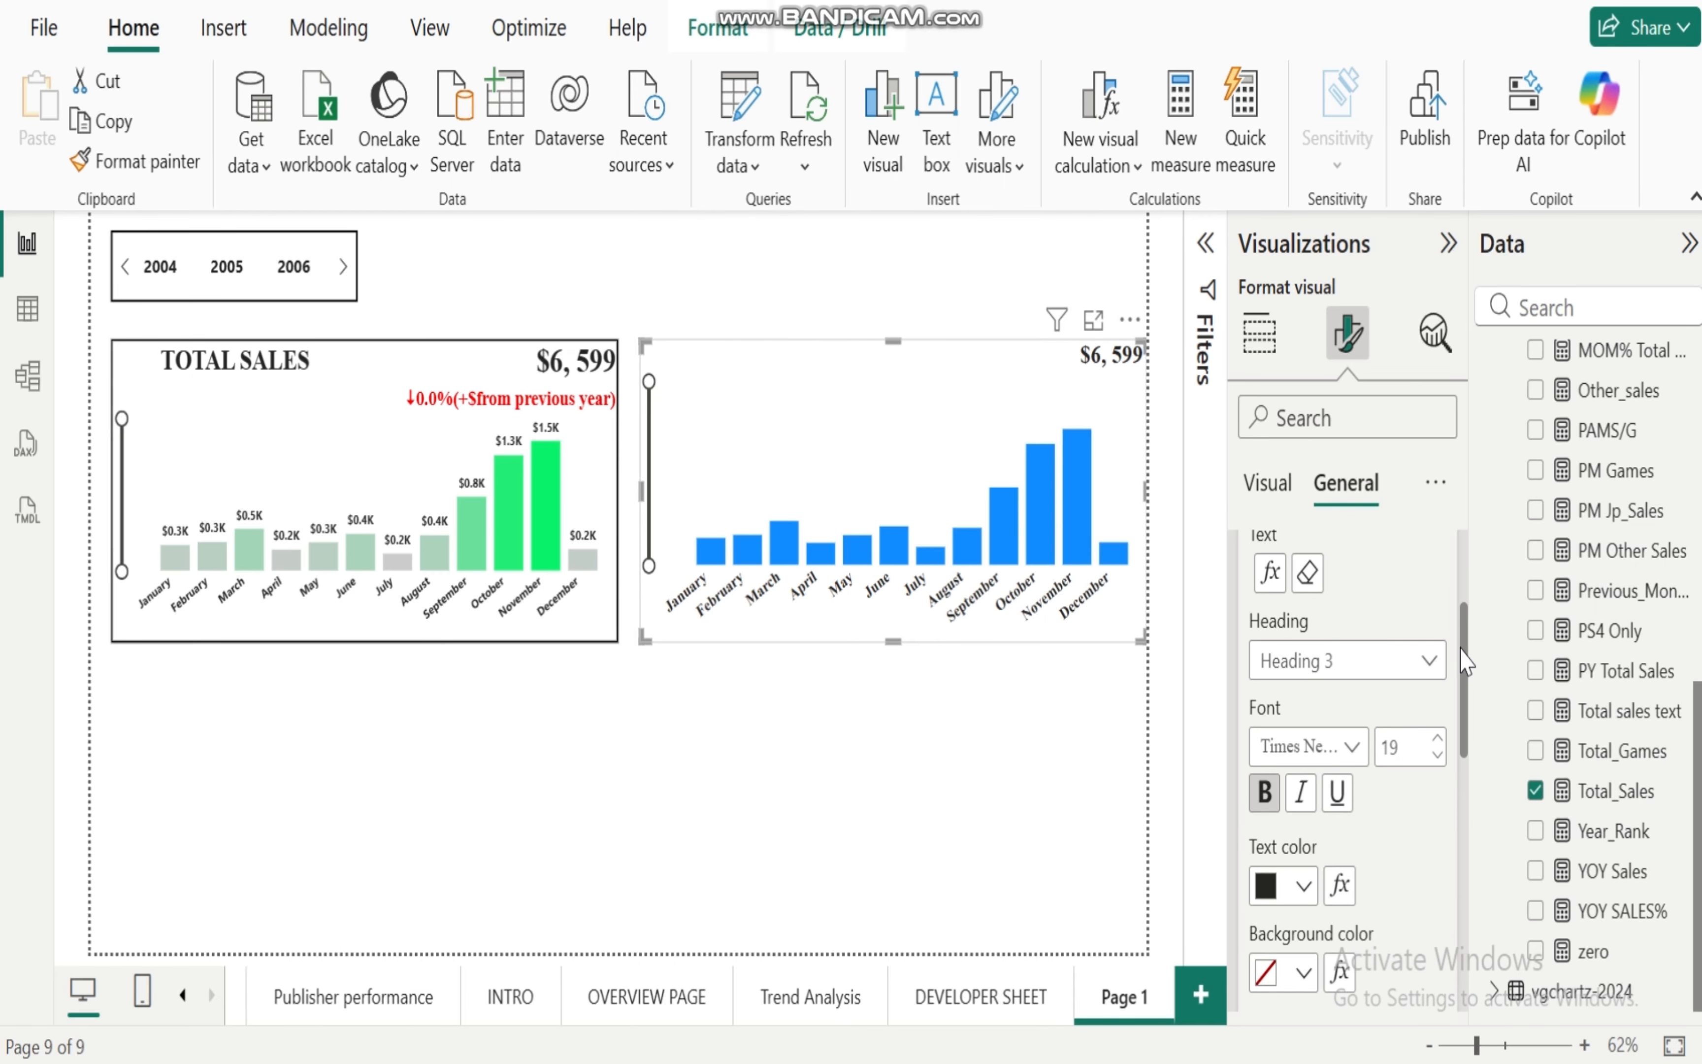
left_click(1436, 741)
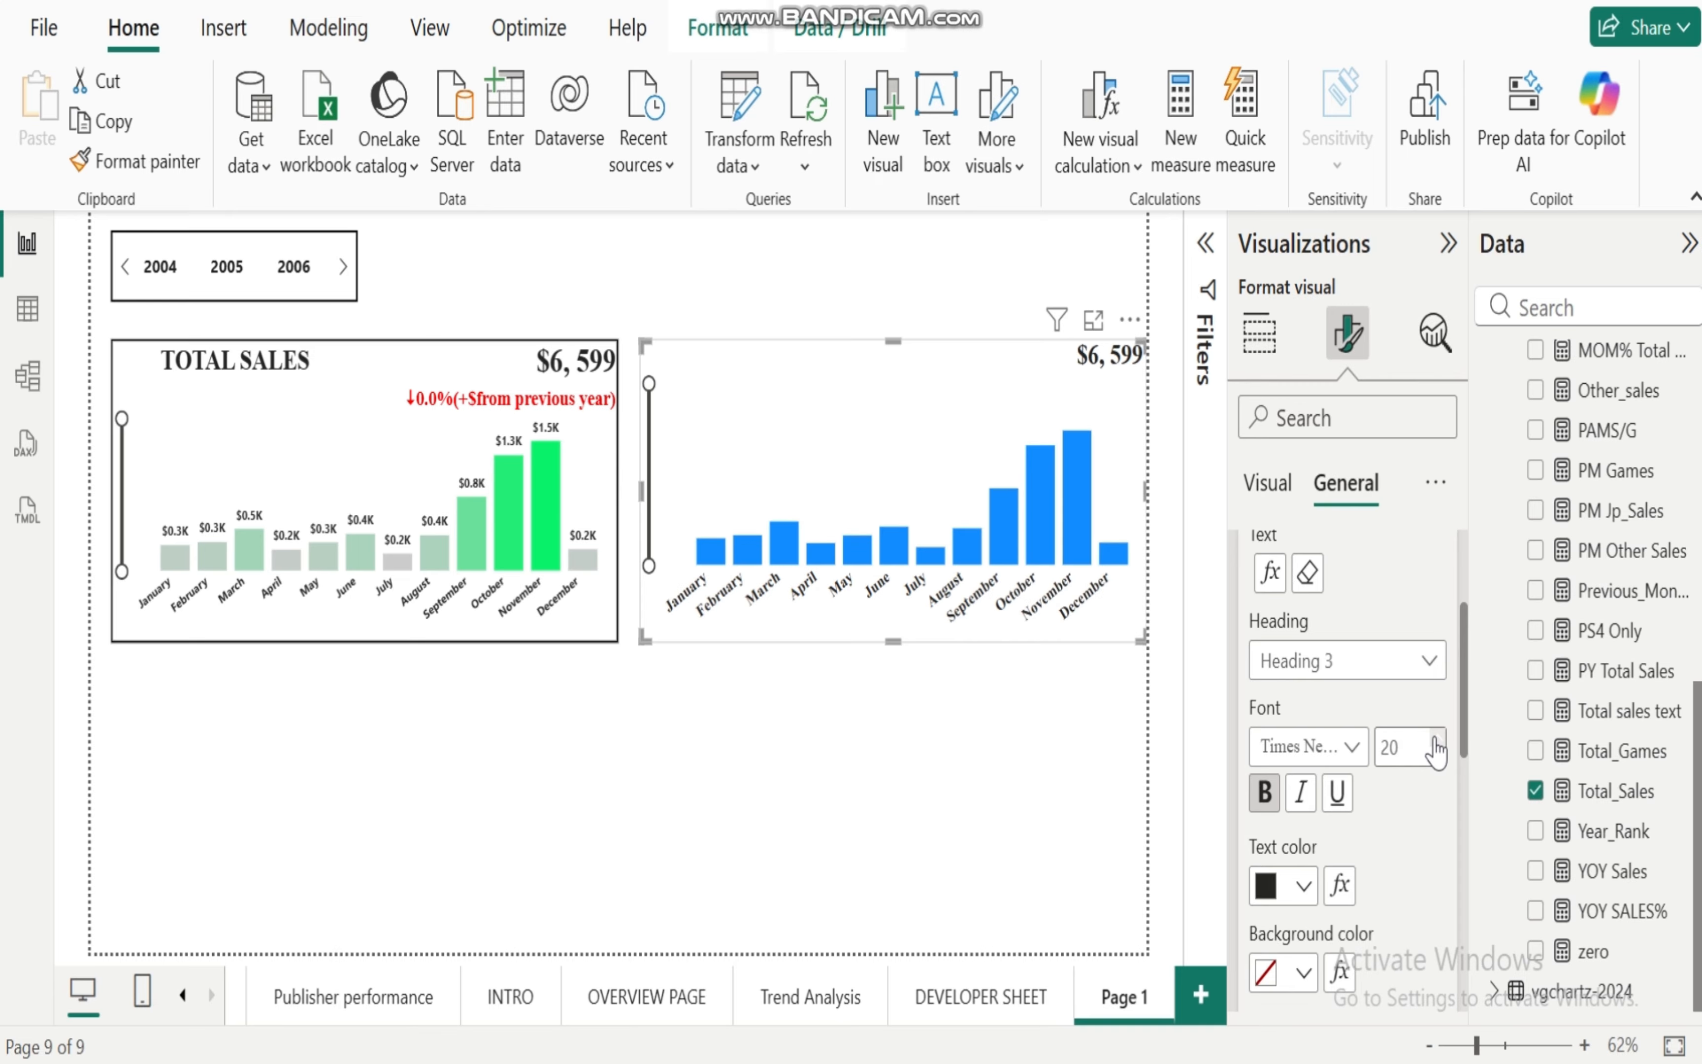
left_click_drag(1466, 707, 1454, 630)
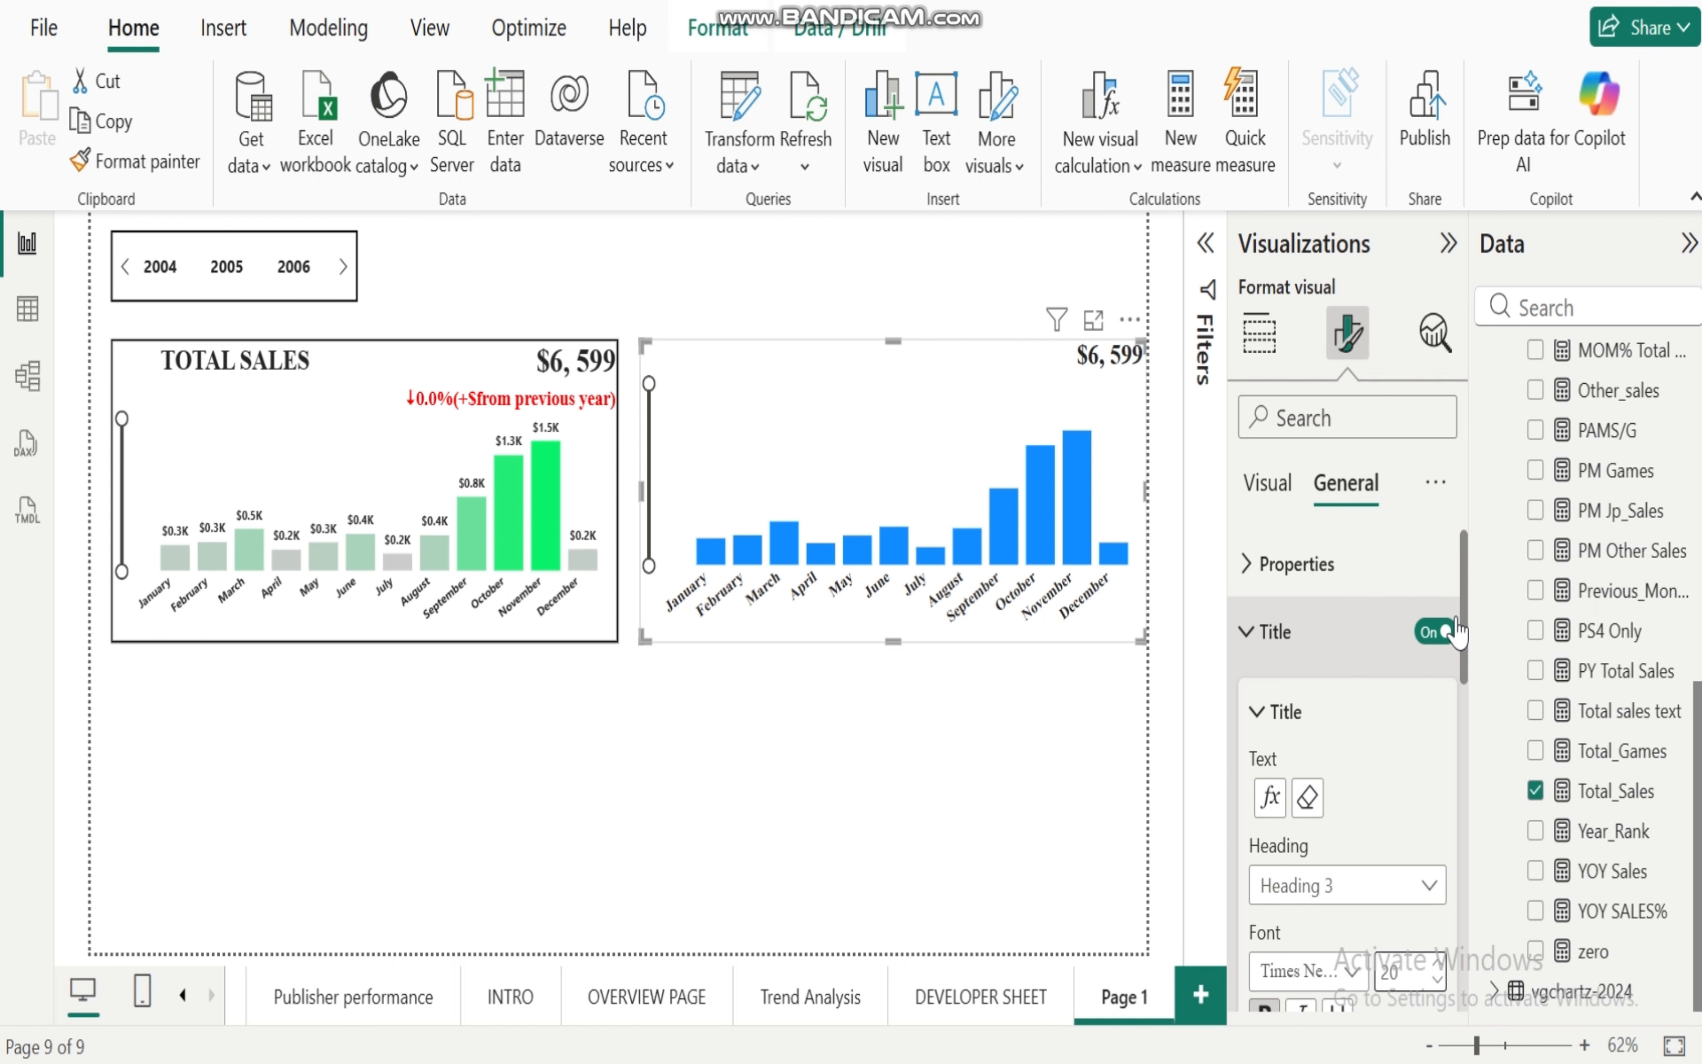
left_click(1247, 633)
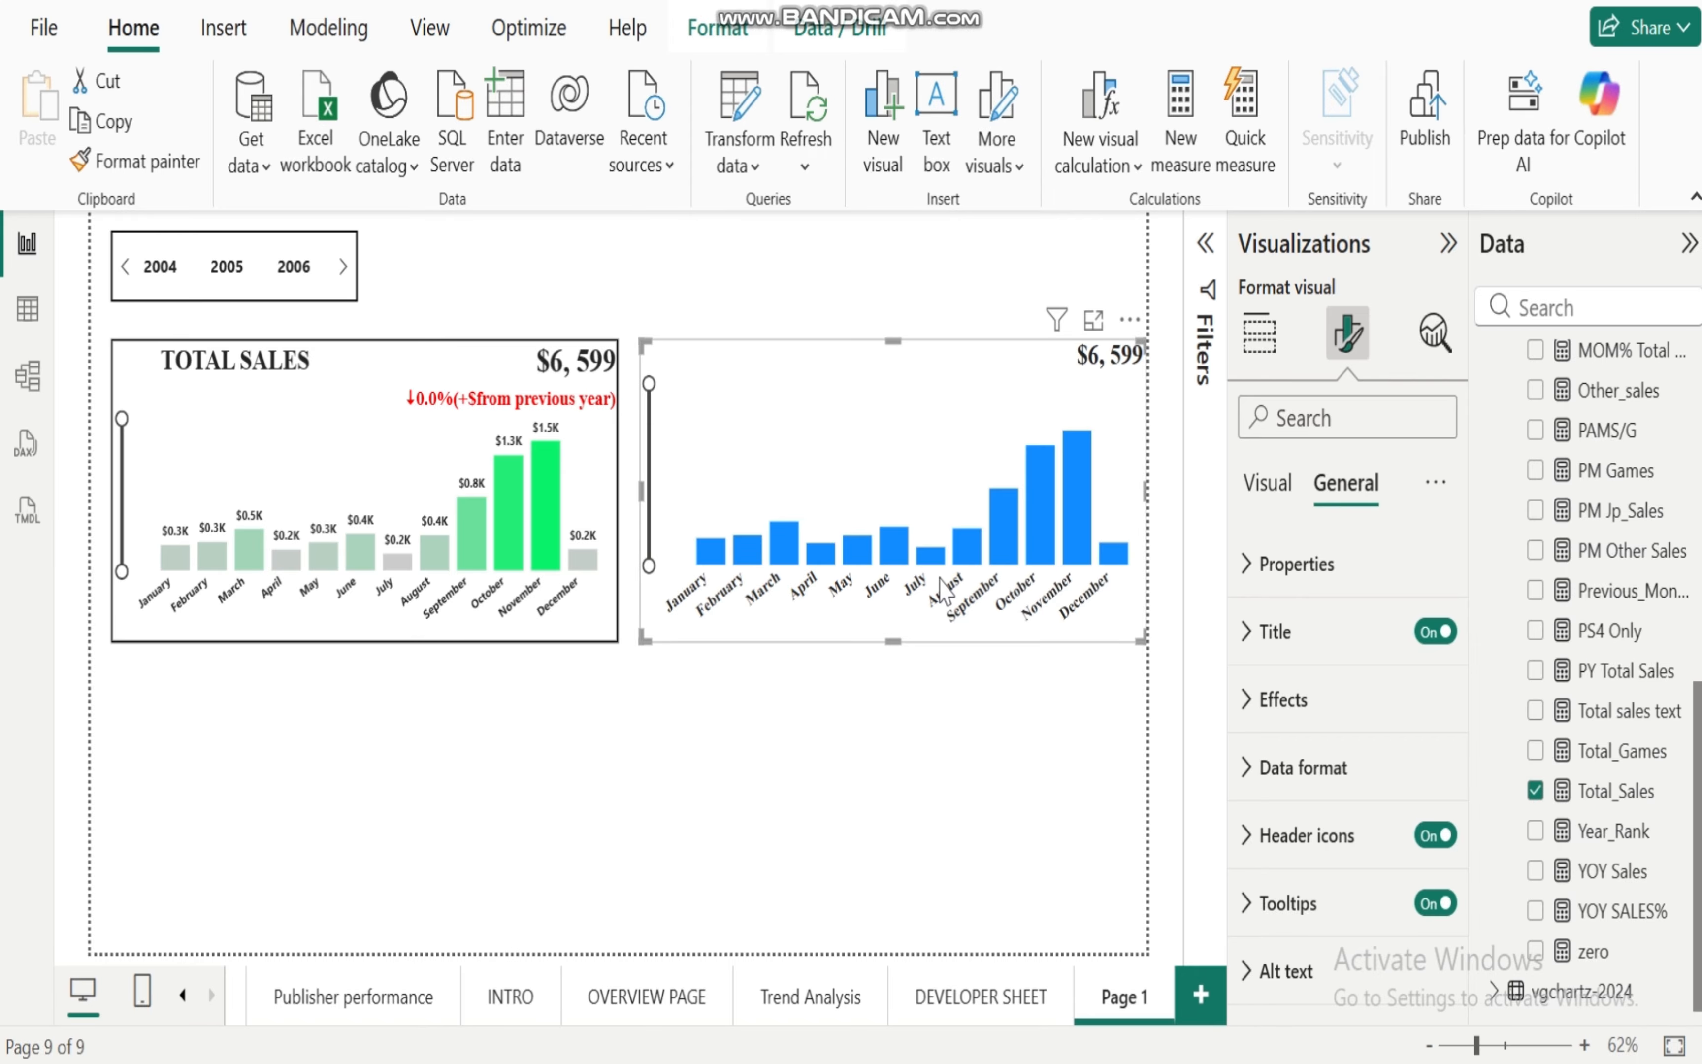
Step: Insert a text box on the report page containing the text TOTAL SALES
left_click(836, 282)
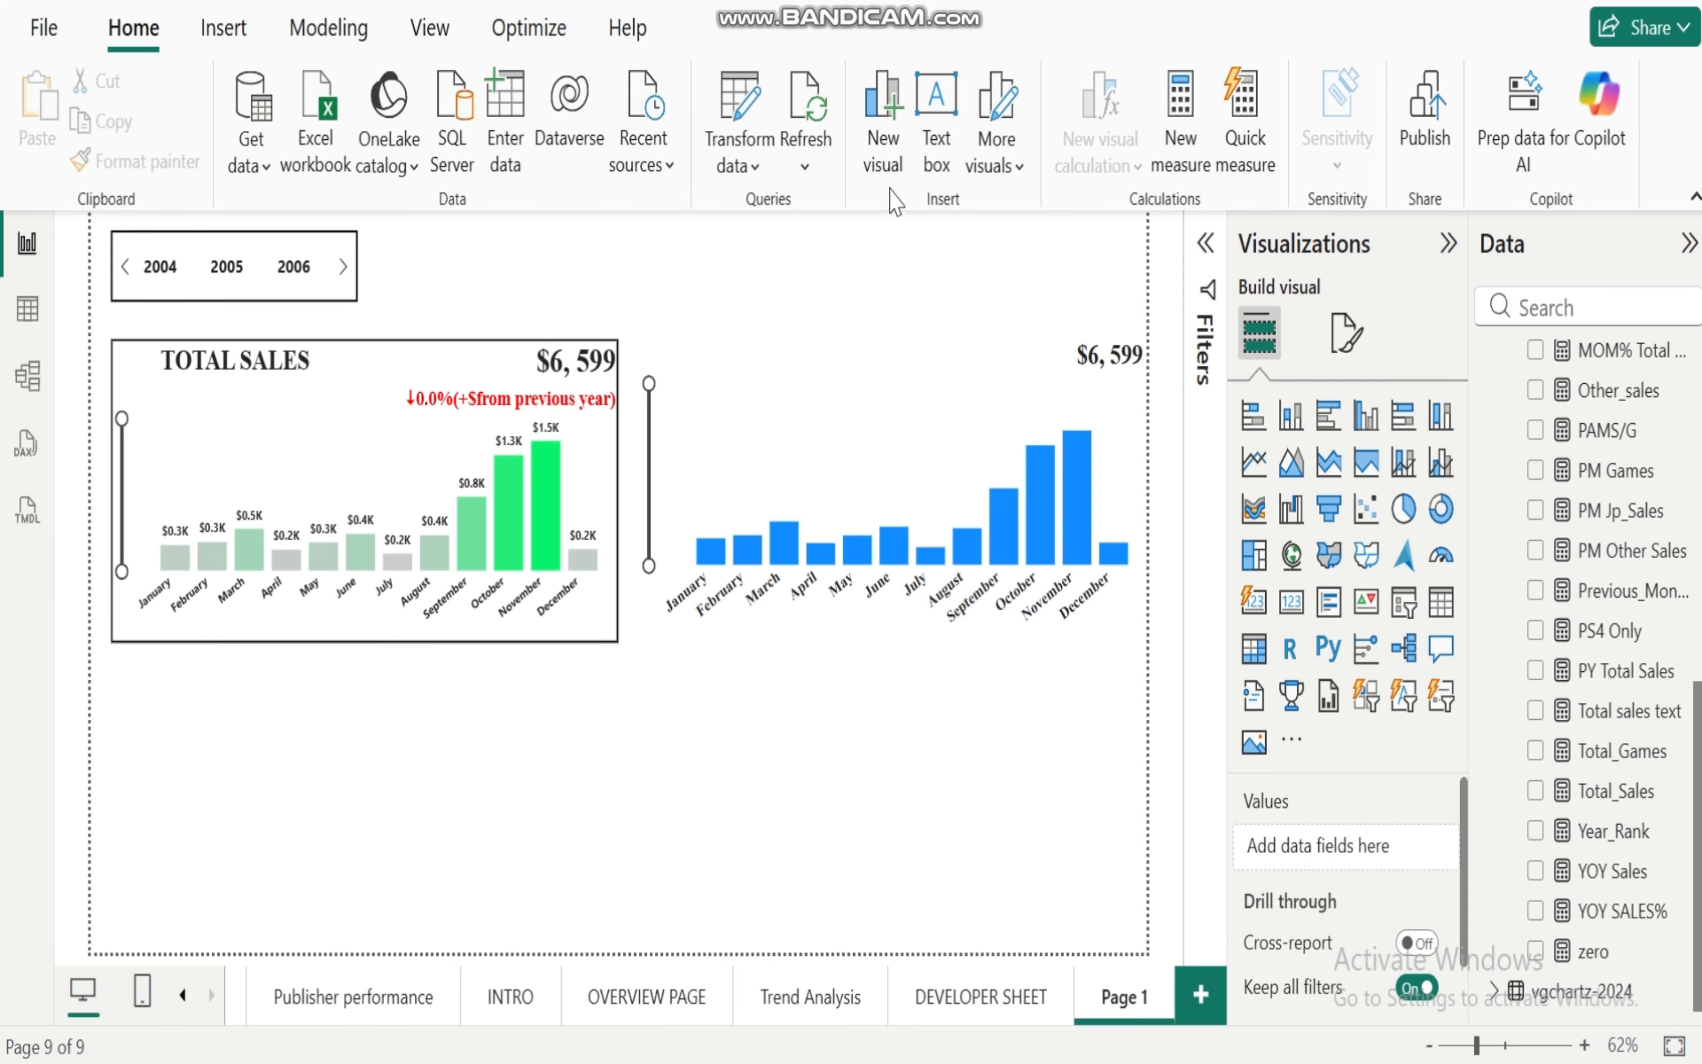
left_click(934, 148)
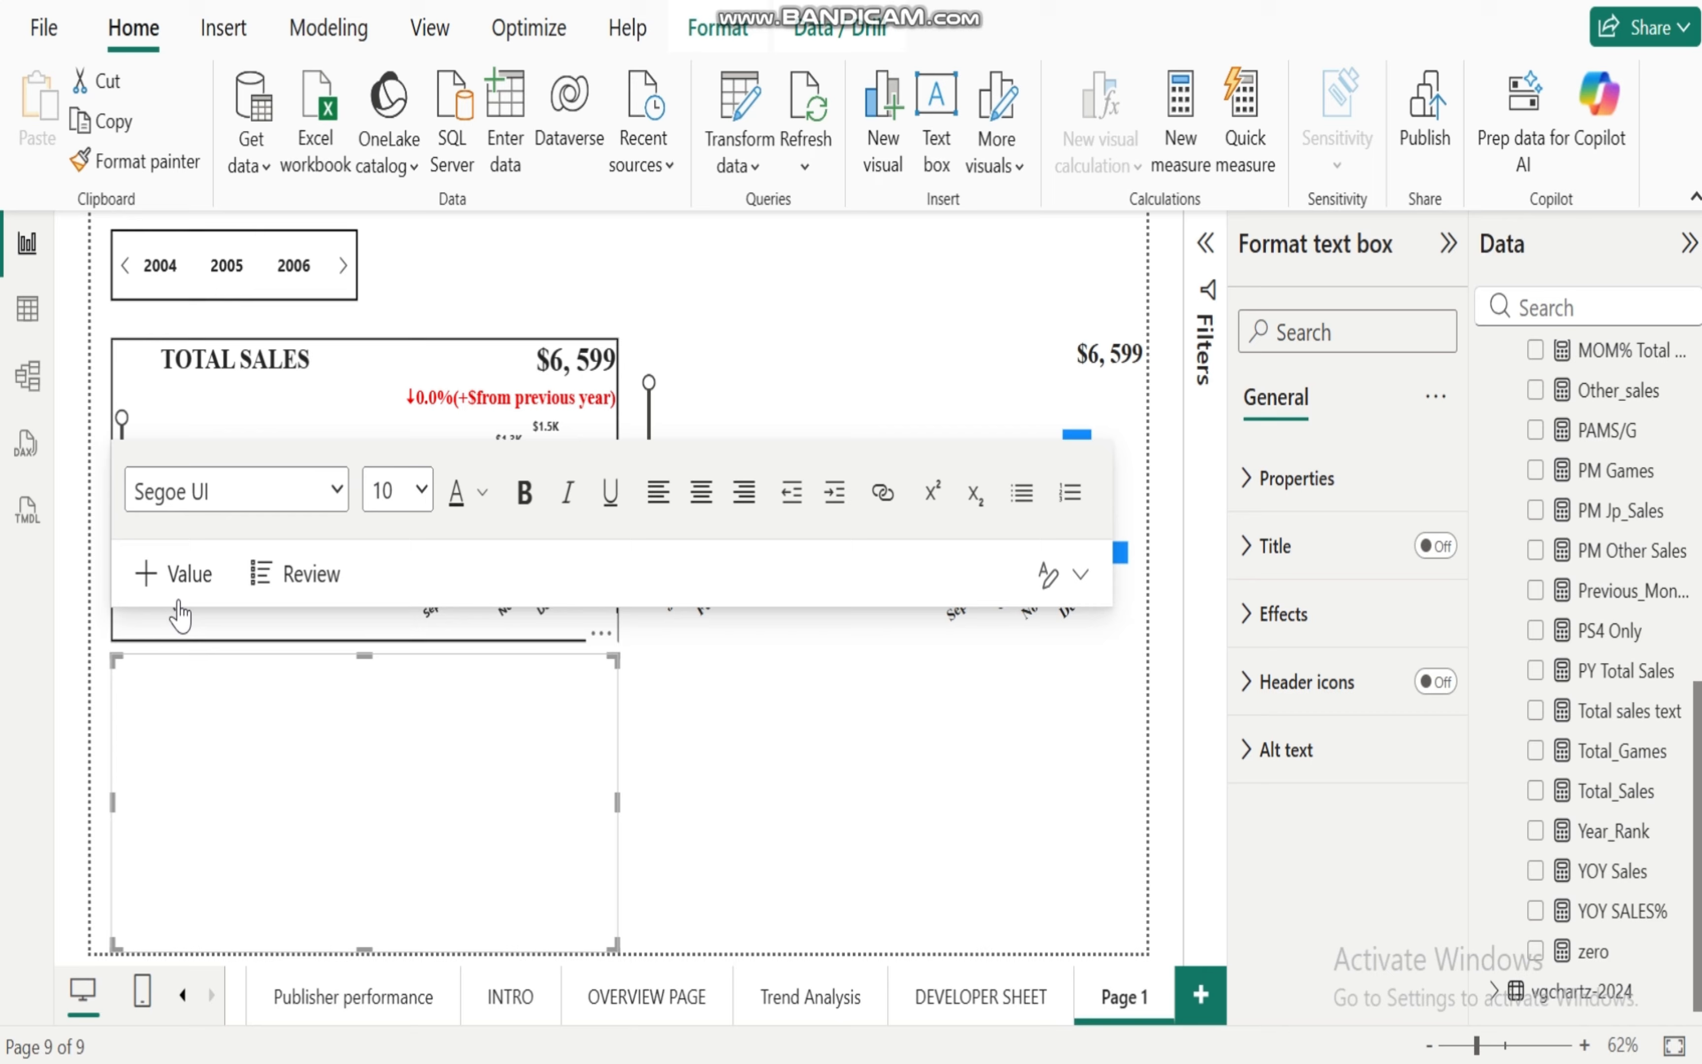
left_click(120, 672)
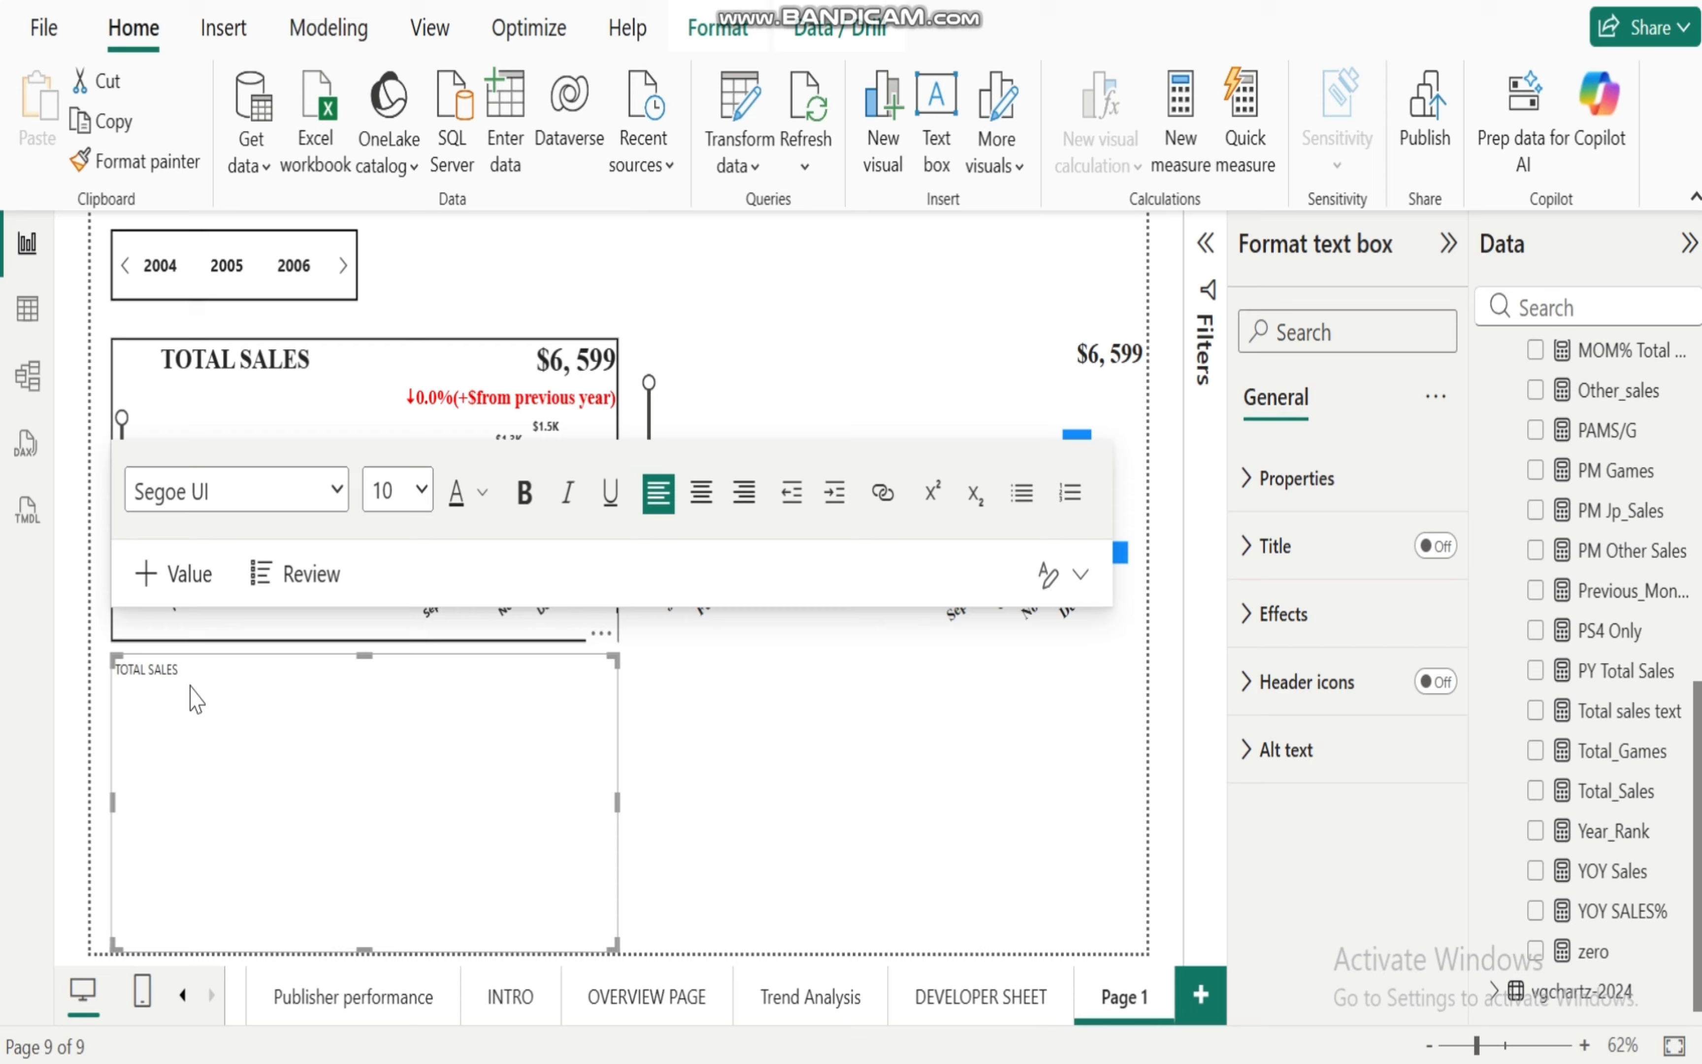
Step: Select the TOTAL SALES text in the new text box, make it bold and center it
left_click_drag(181, 669, 115, 669)
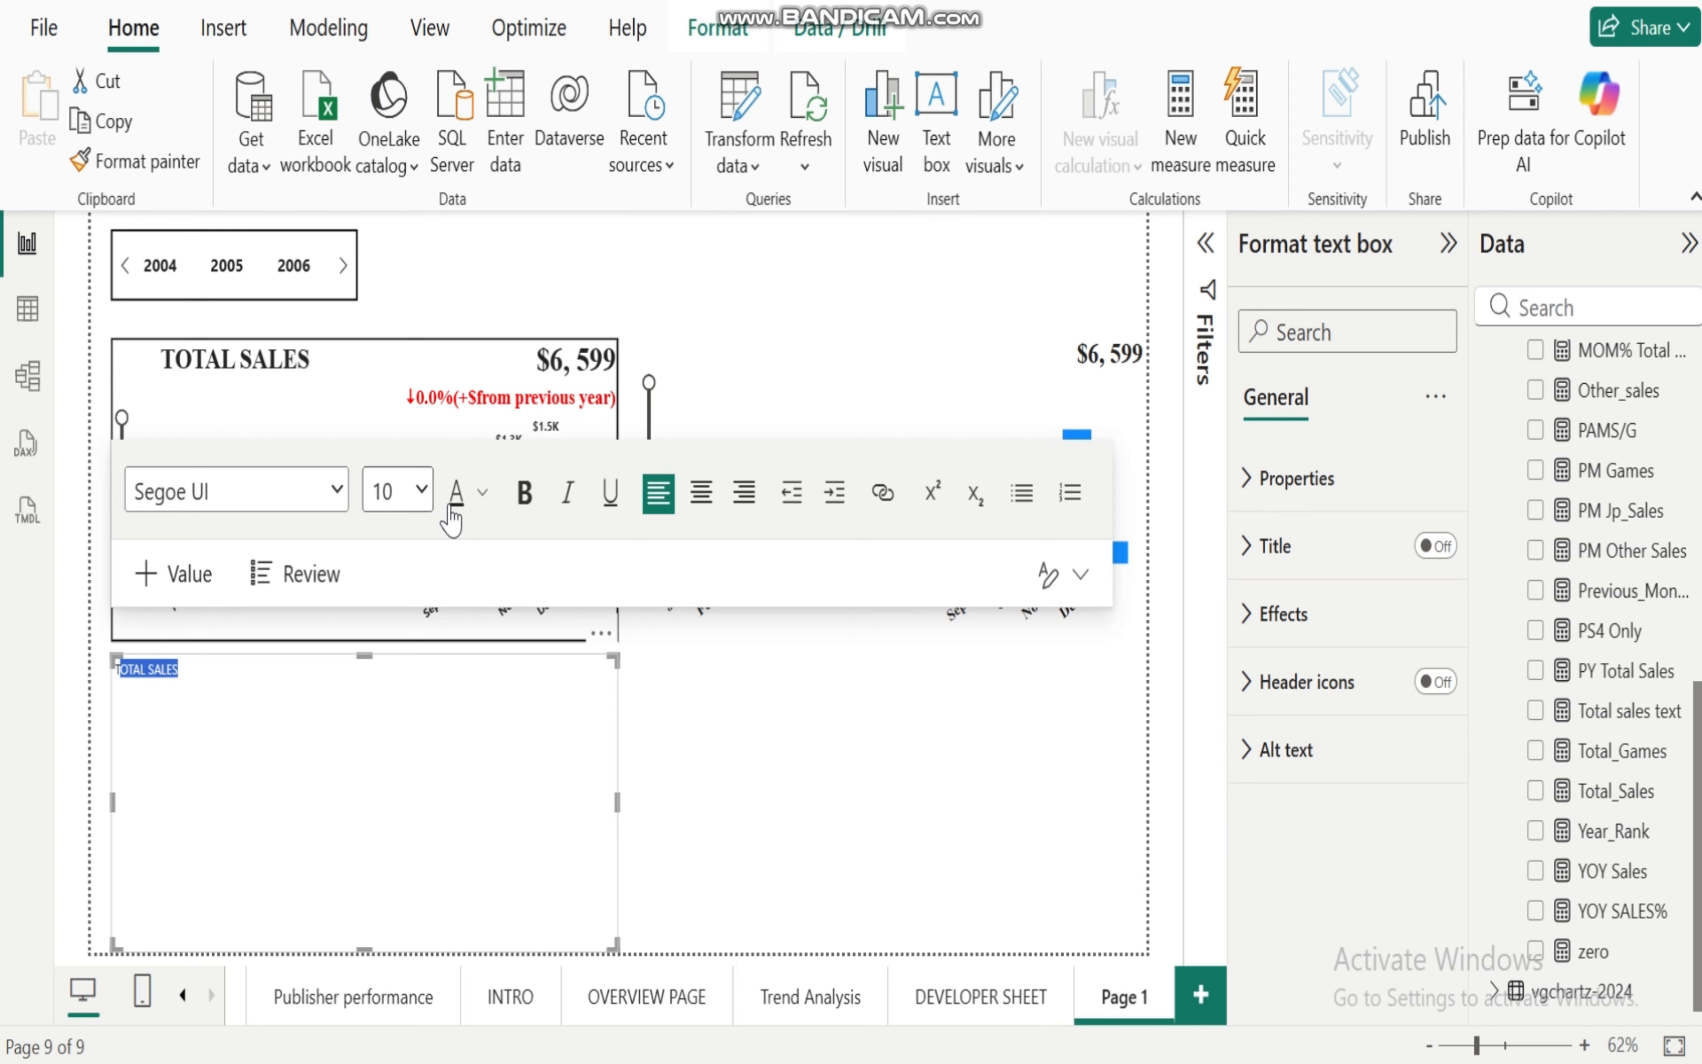
left_click(526, 492)
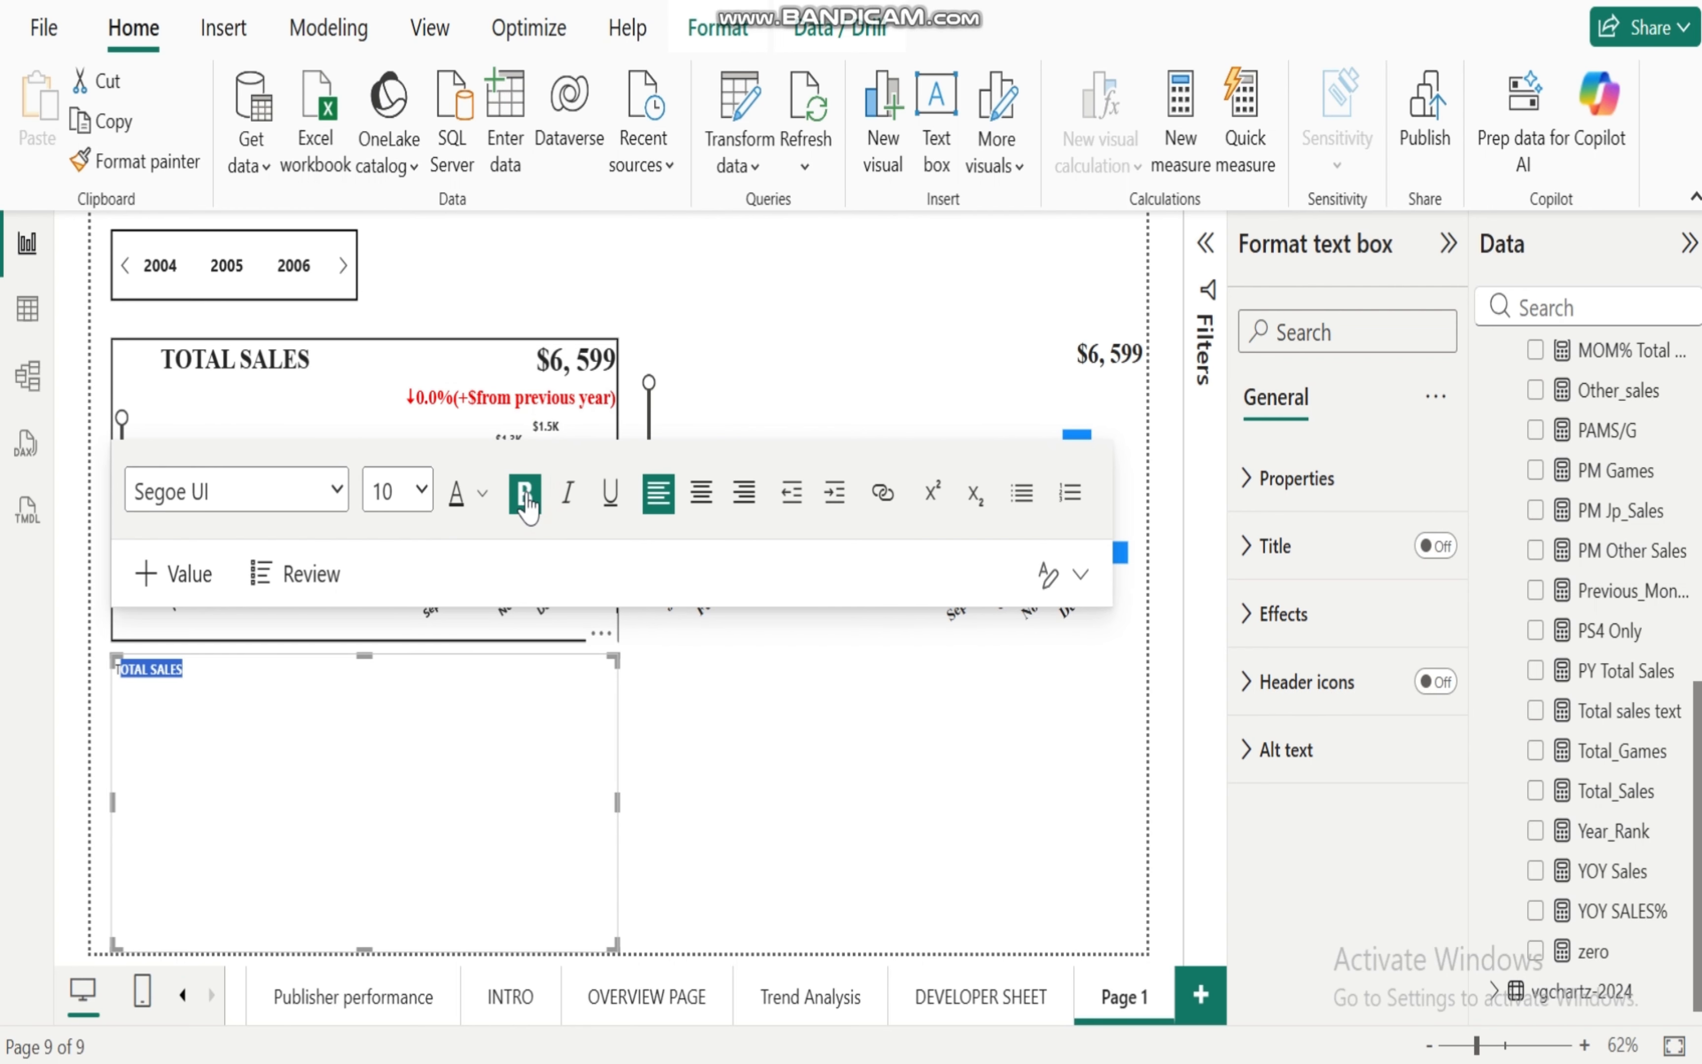
left_click(702, 493)
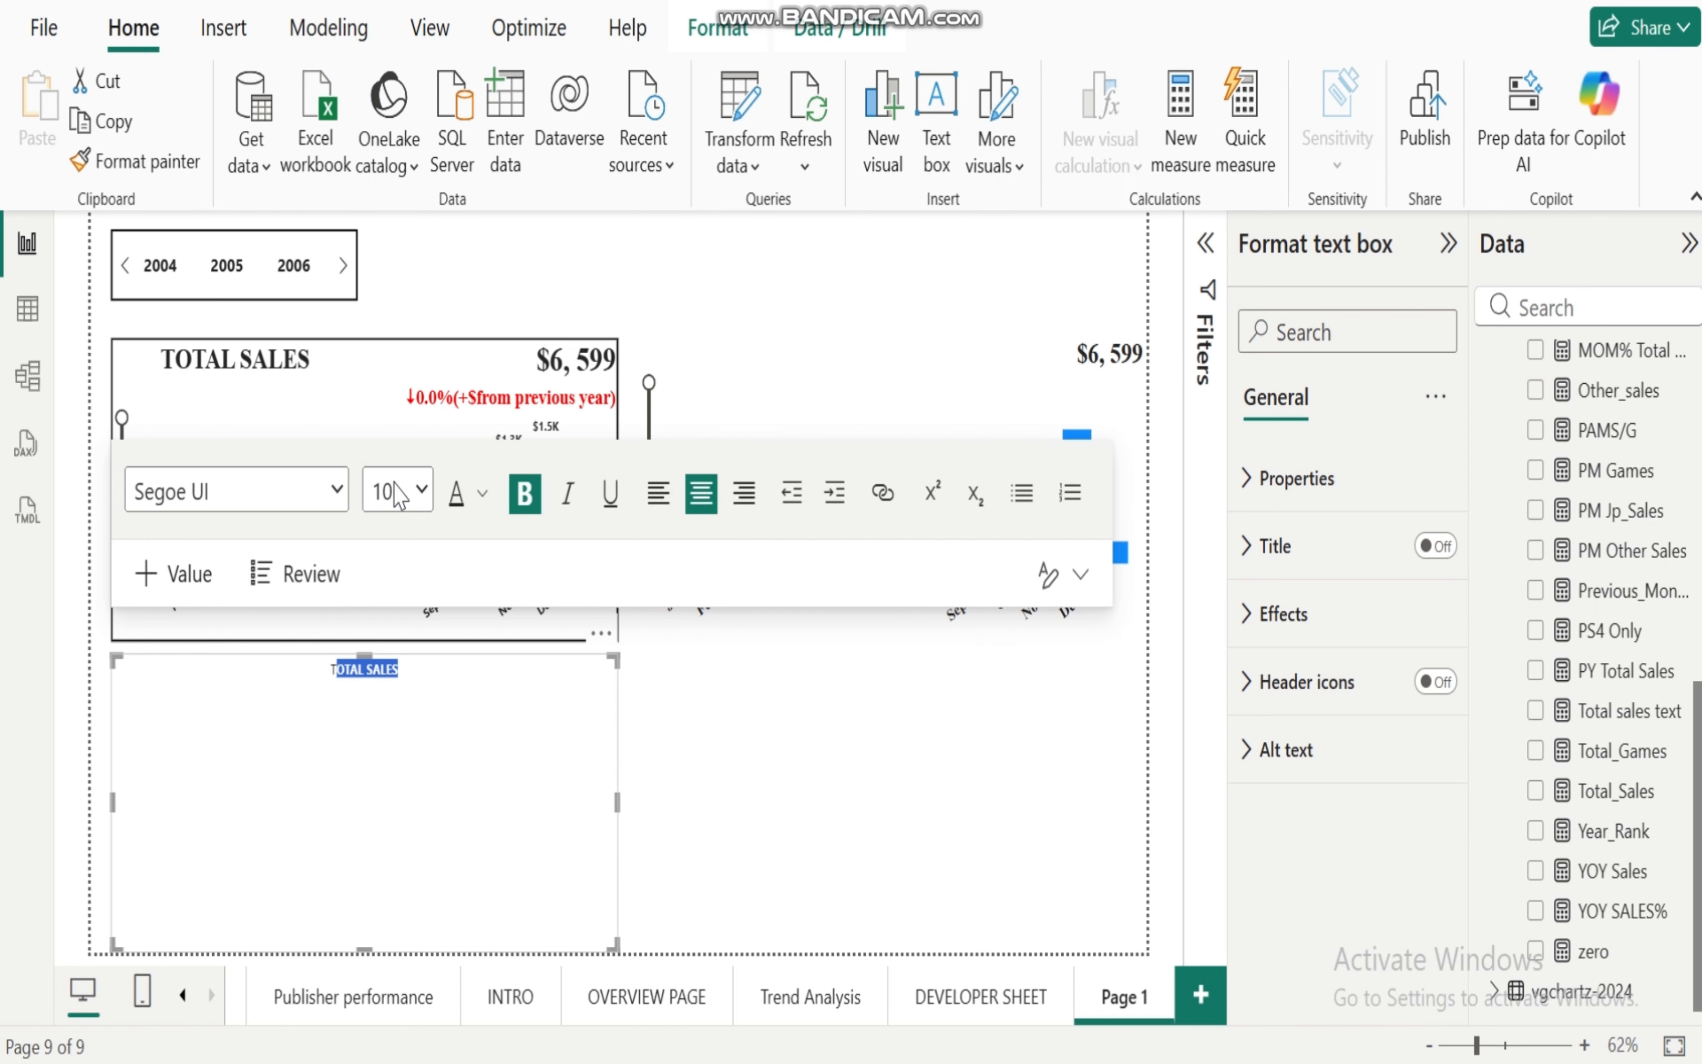
Step: Set the selected TOTAL SALES text to the Times New Roman font at size 20
left_click(338, 491)
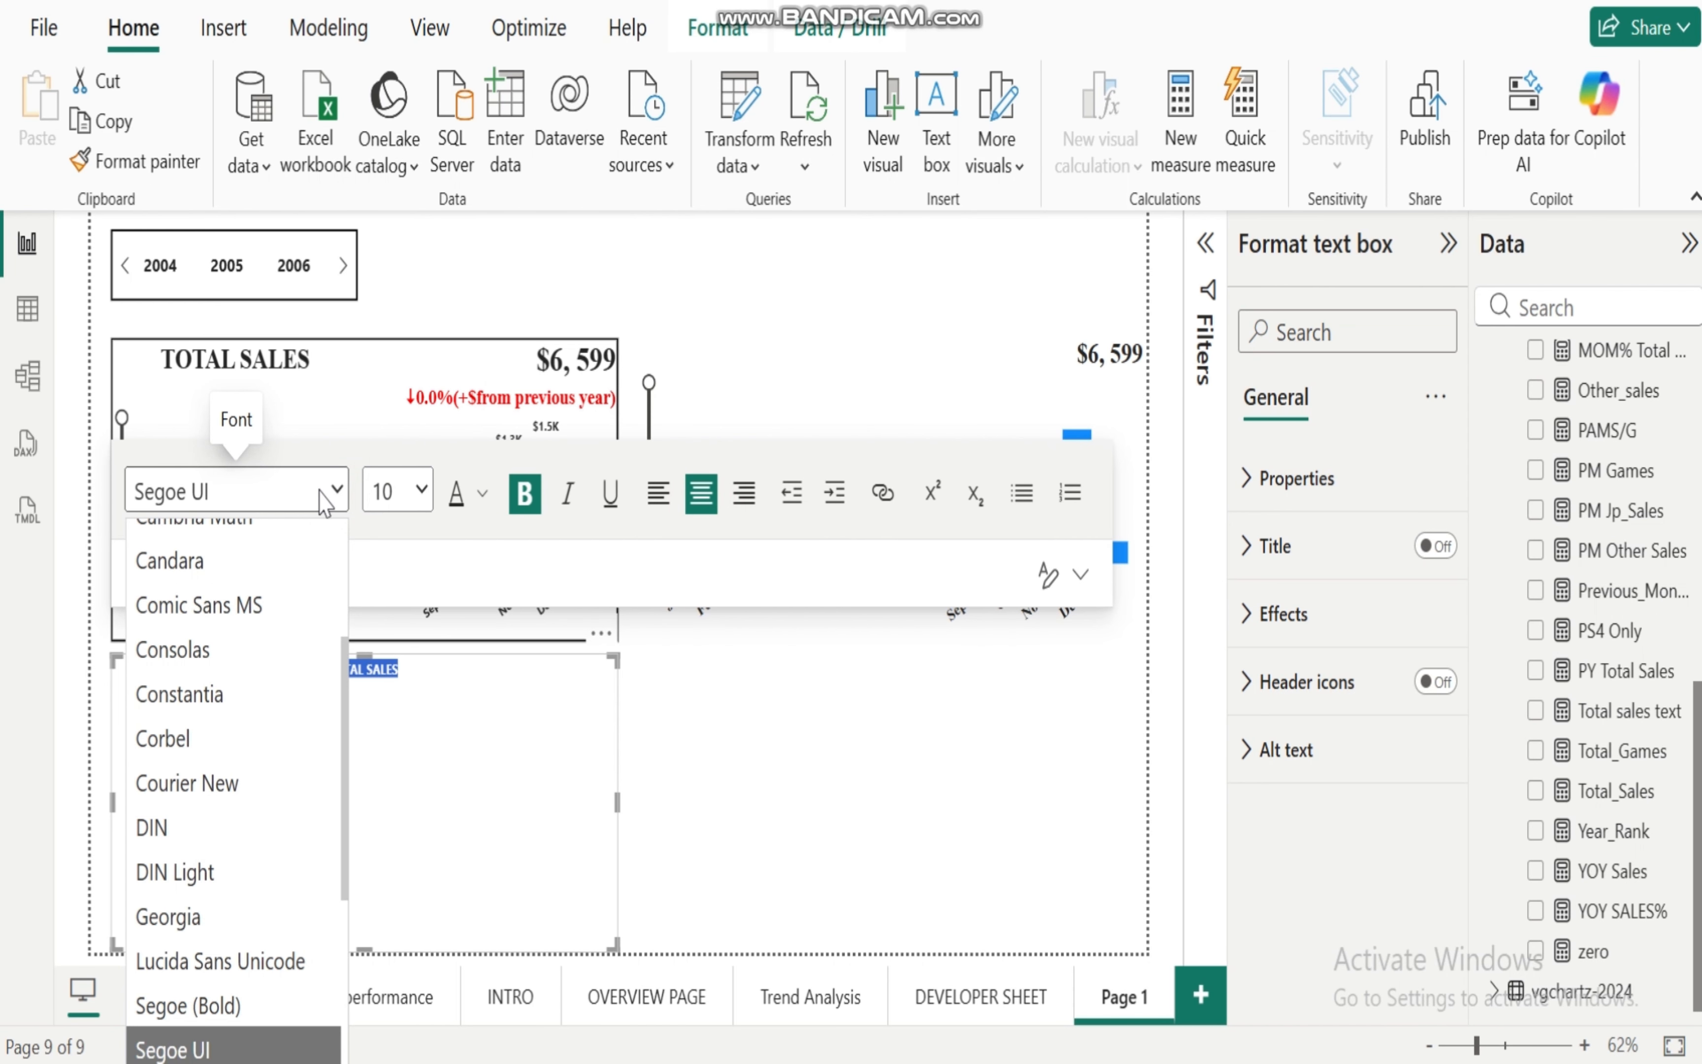
key("t")
key("t")
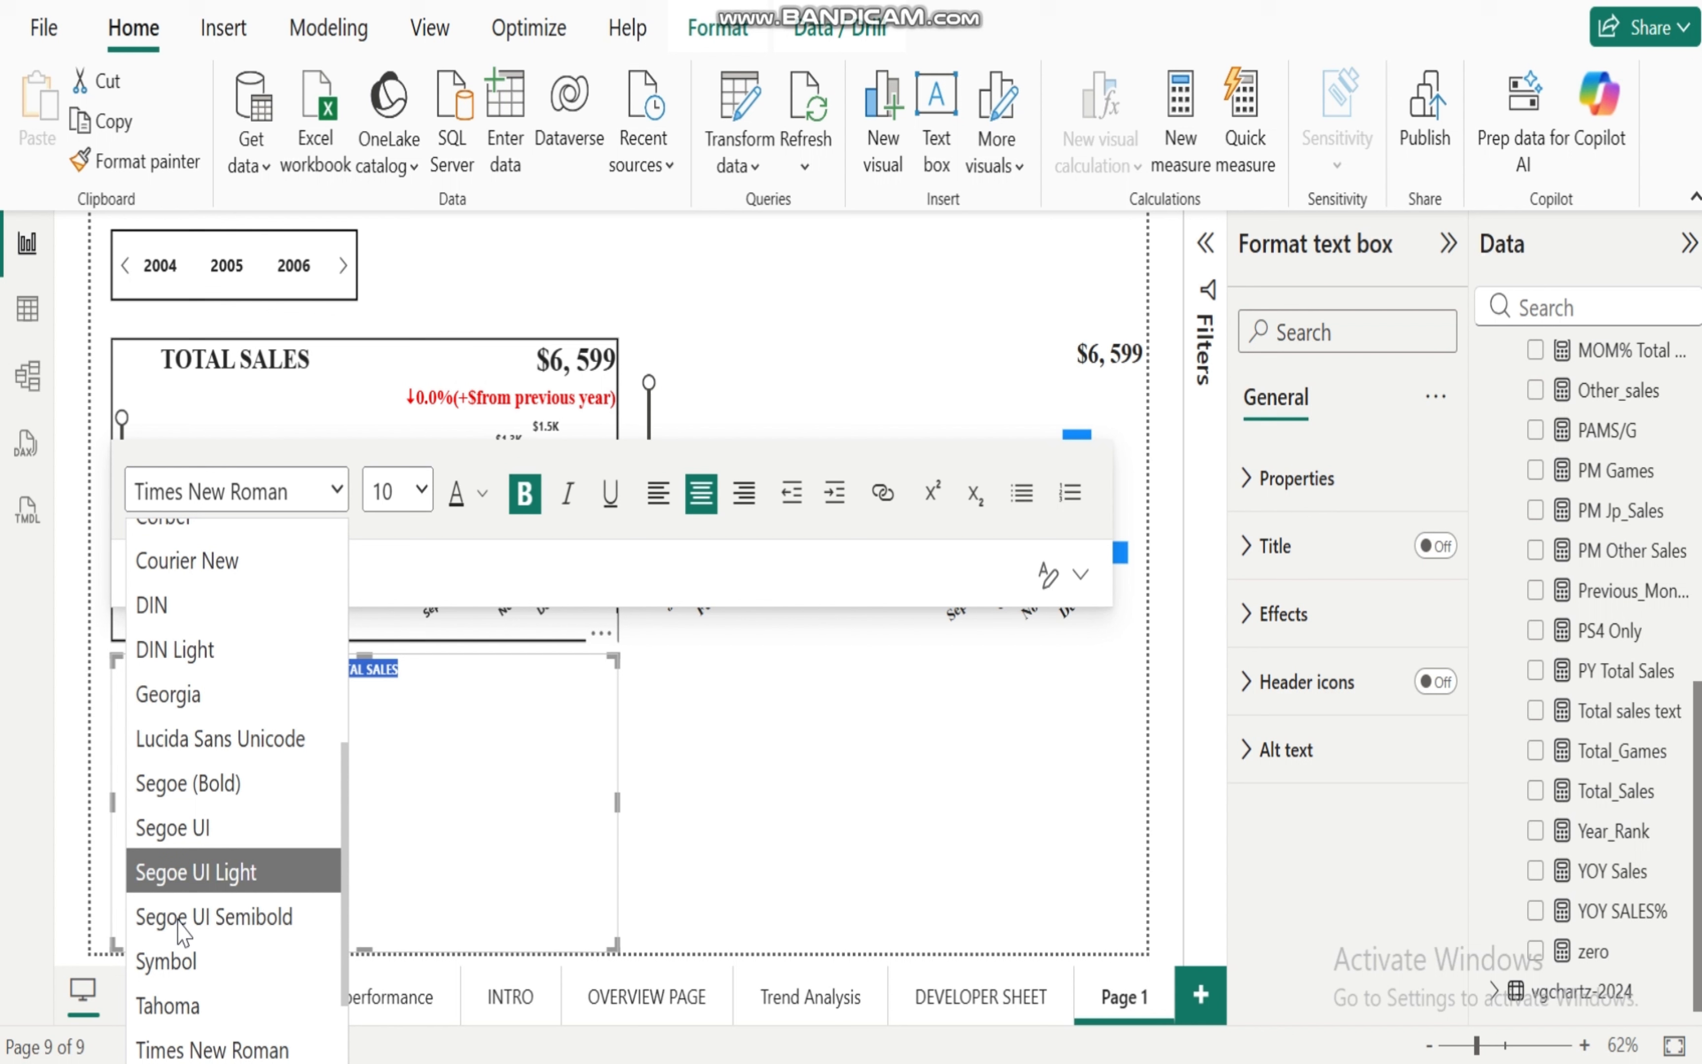
left_click(229, 1049)
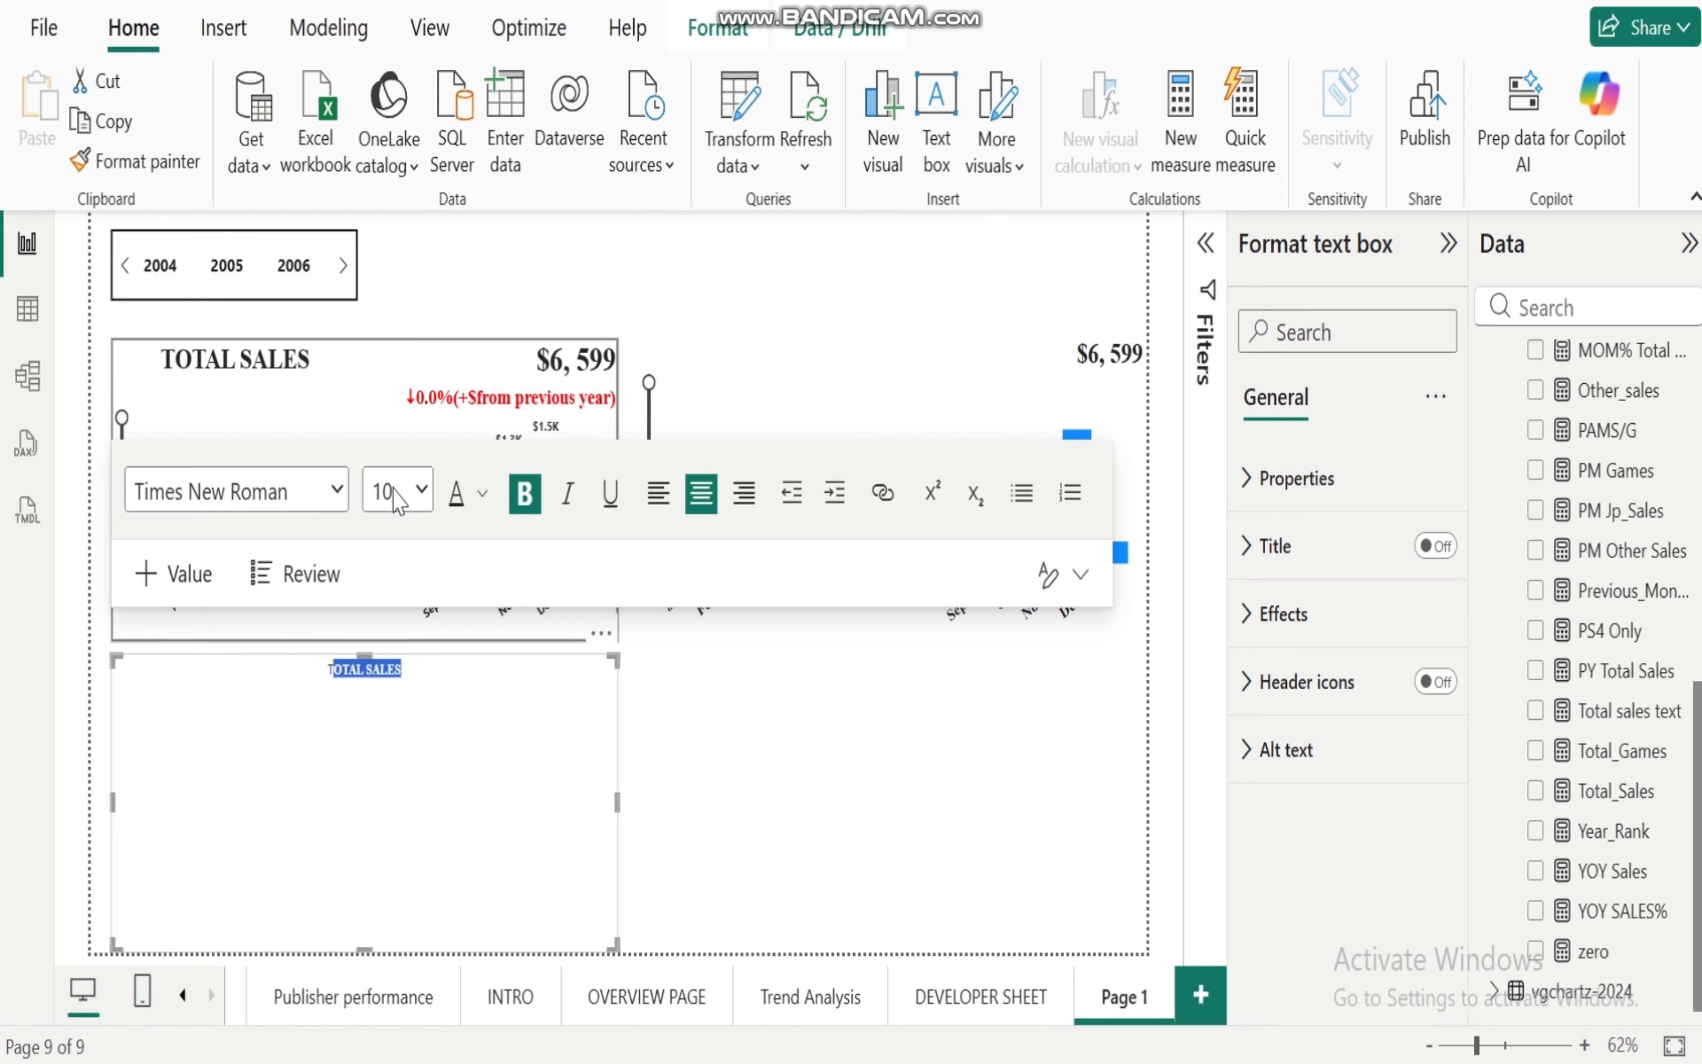
left_click(421, 492)
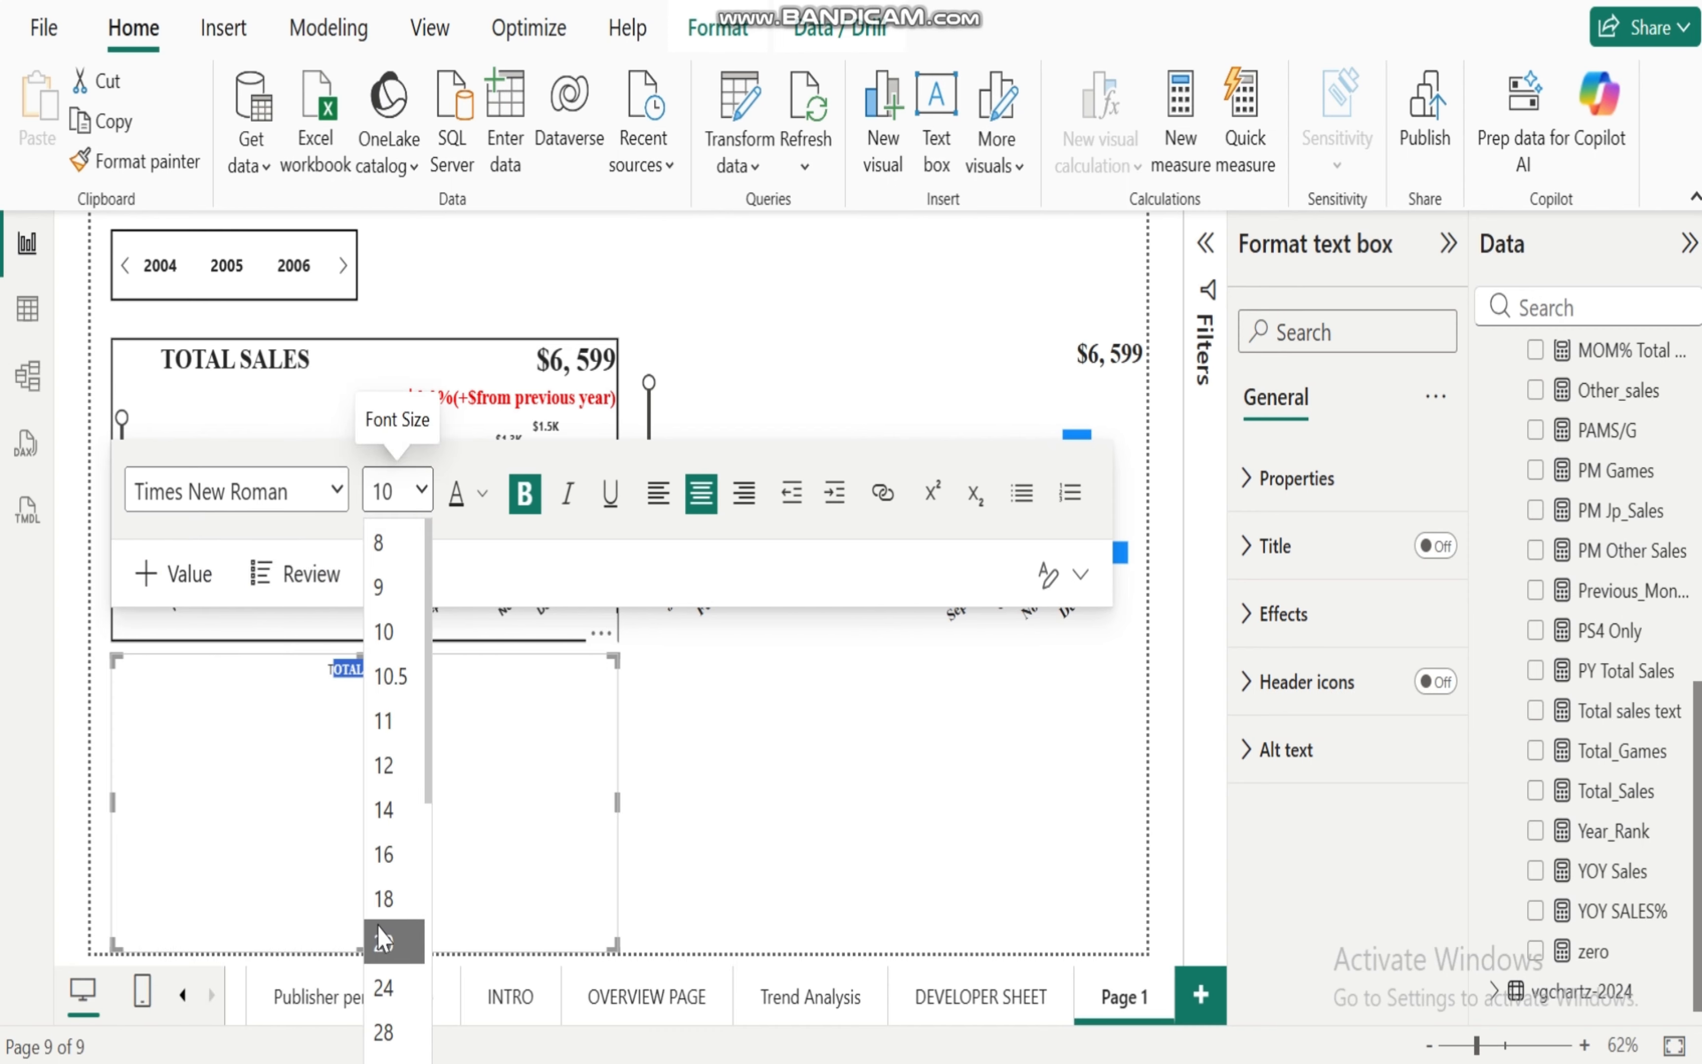
left_click(381, 942)
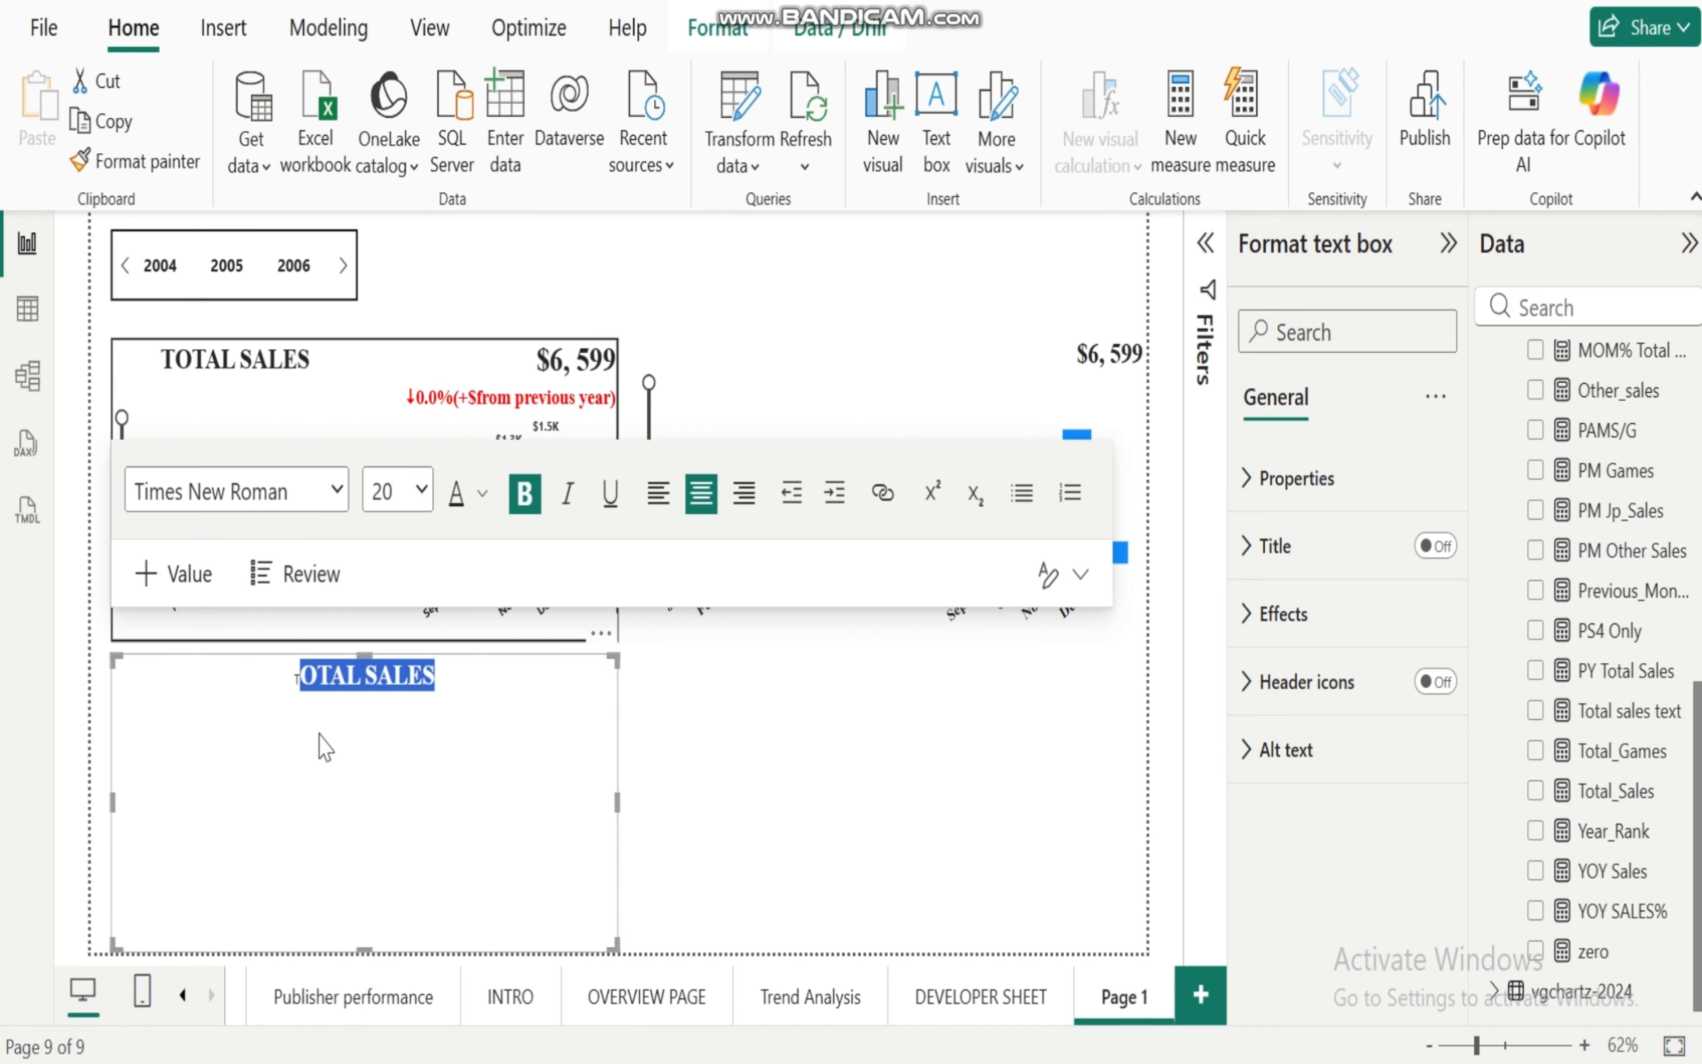
Step: Set the leading T of TOTAL SALES to size 20 and Times New Roman to match the other letters
left_click(300, 678)
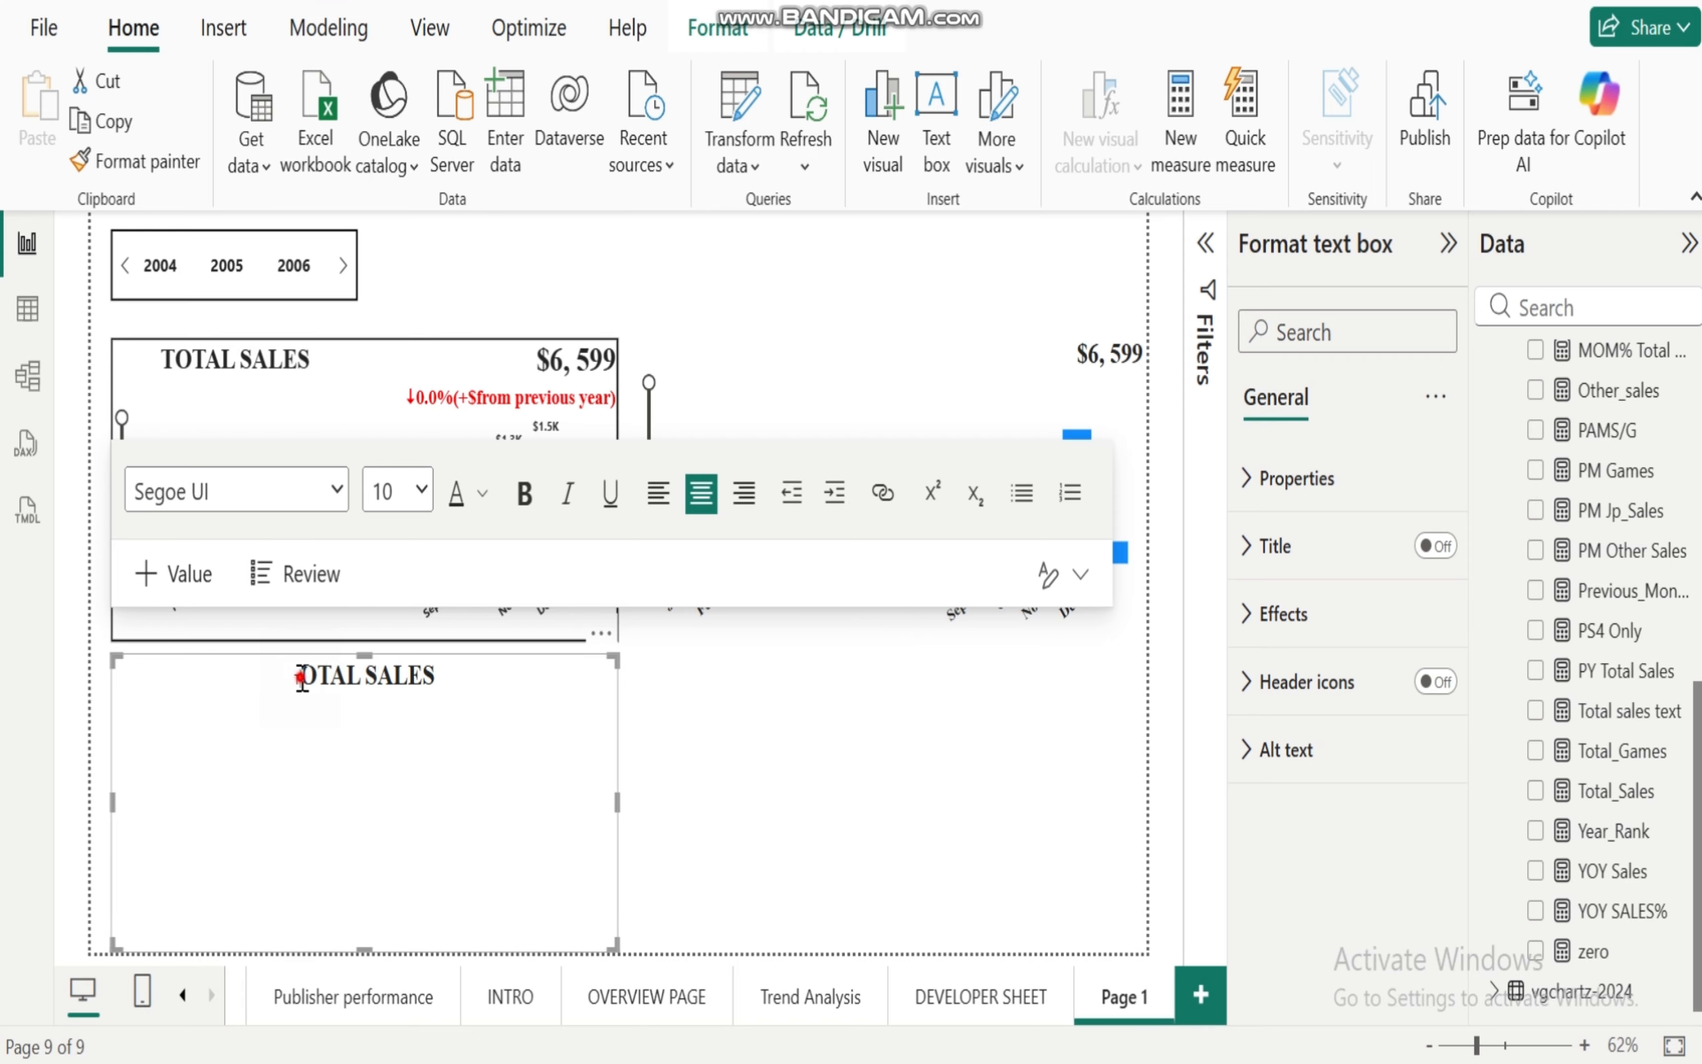
left_click_drag(299, 678, 293, 682)
left_click(420, 489)
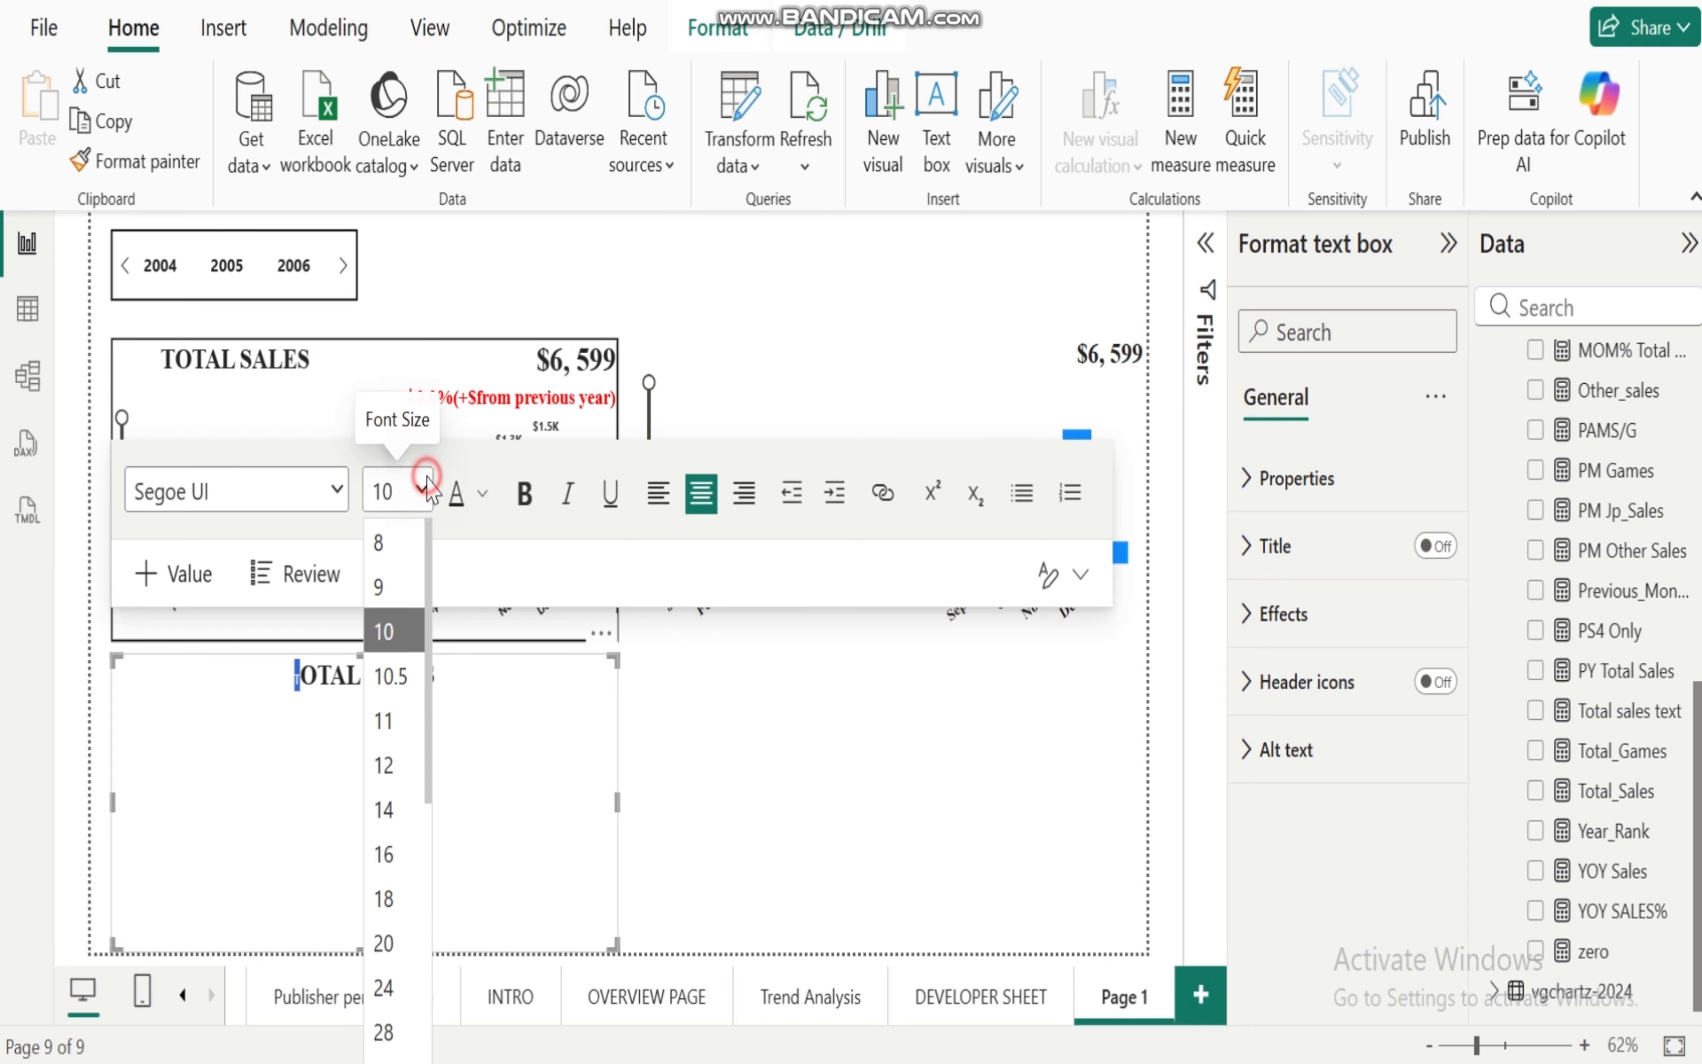
left_click(383, 942)
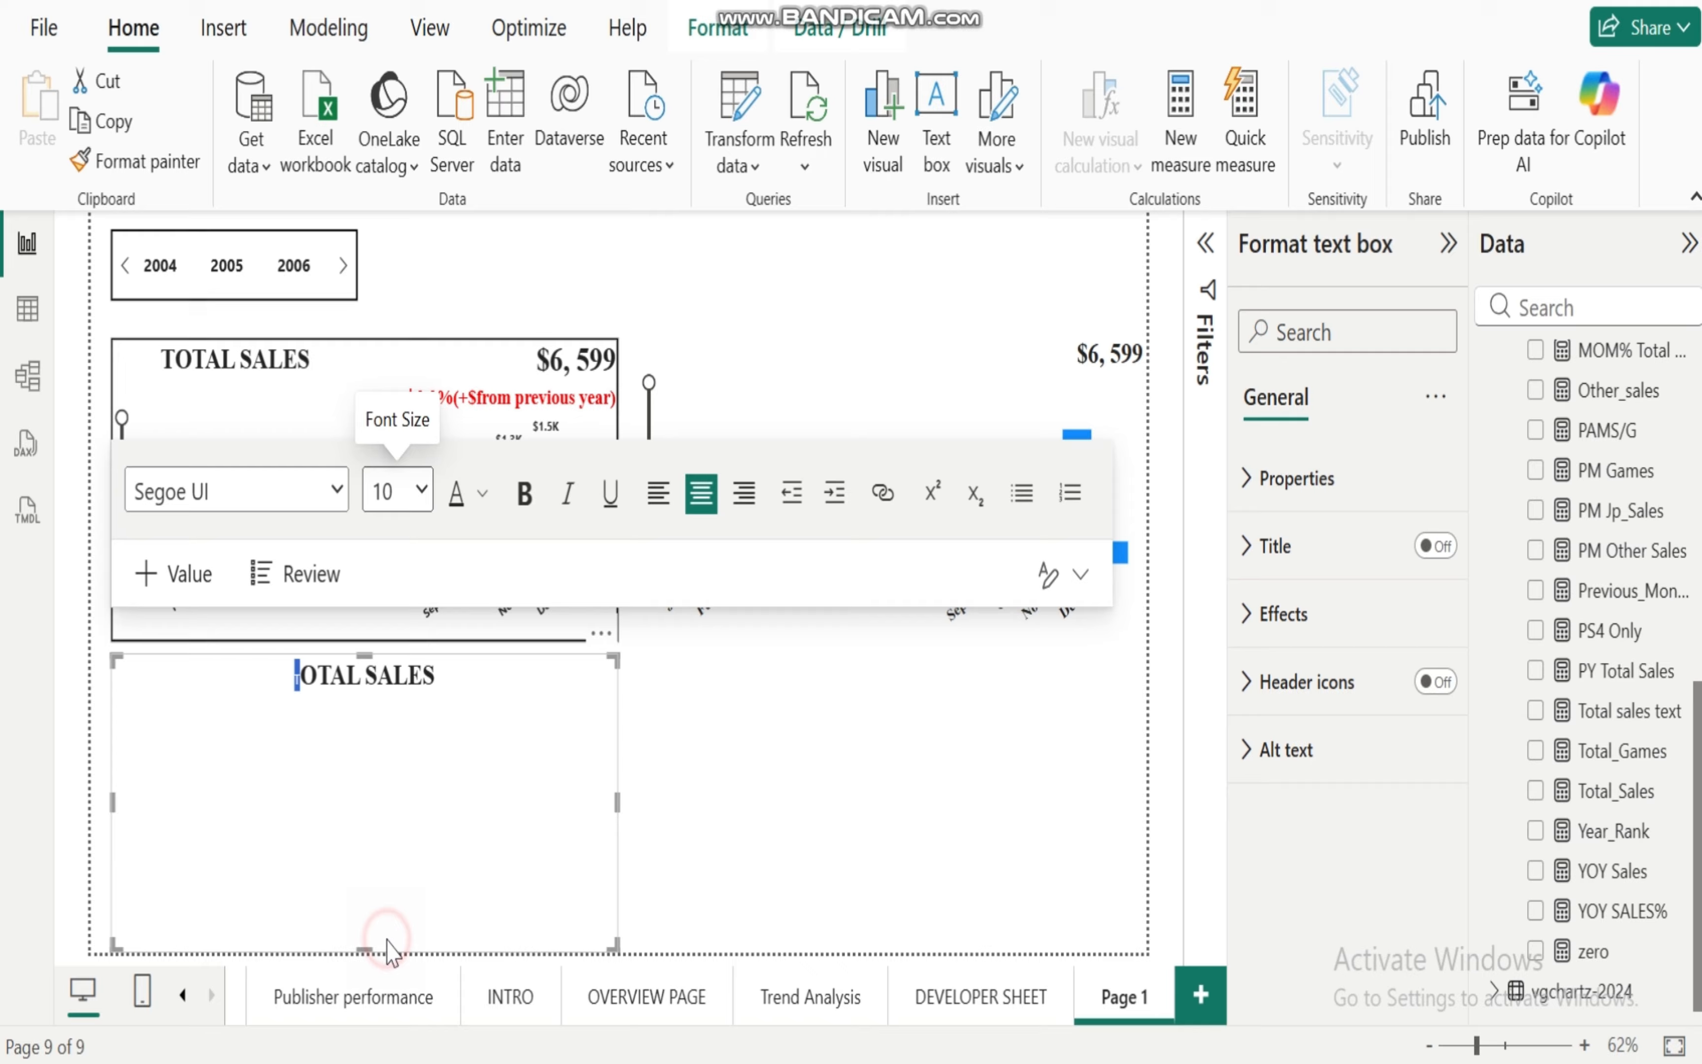
left_click(337, 491)
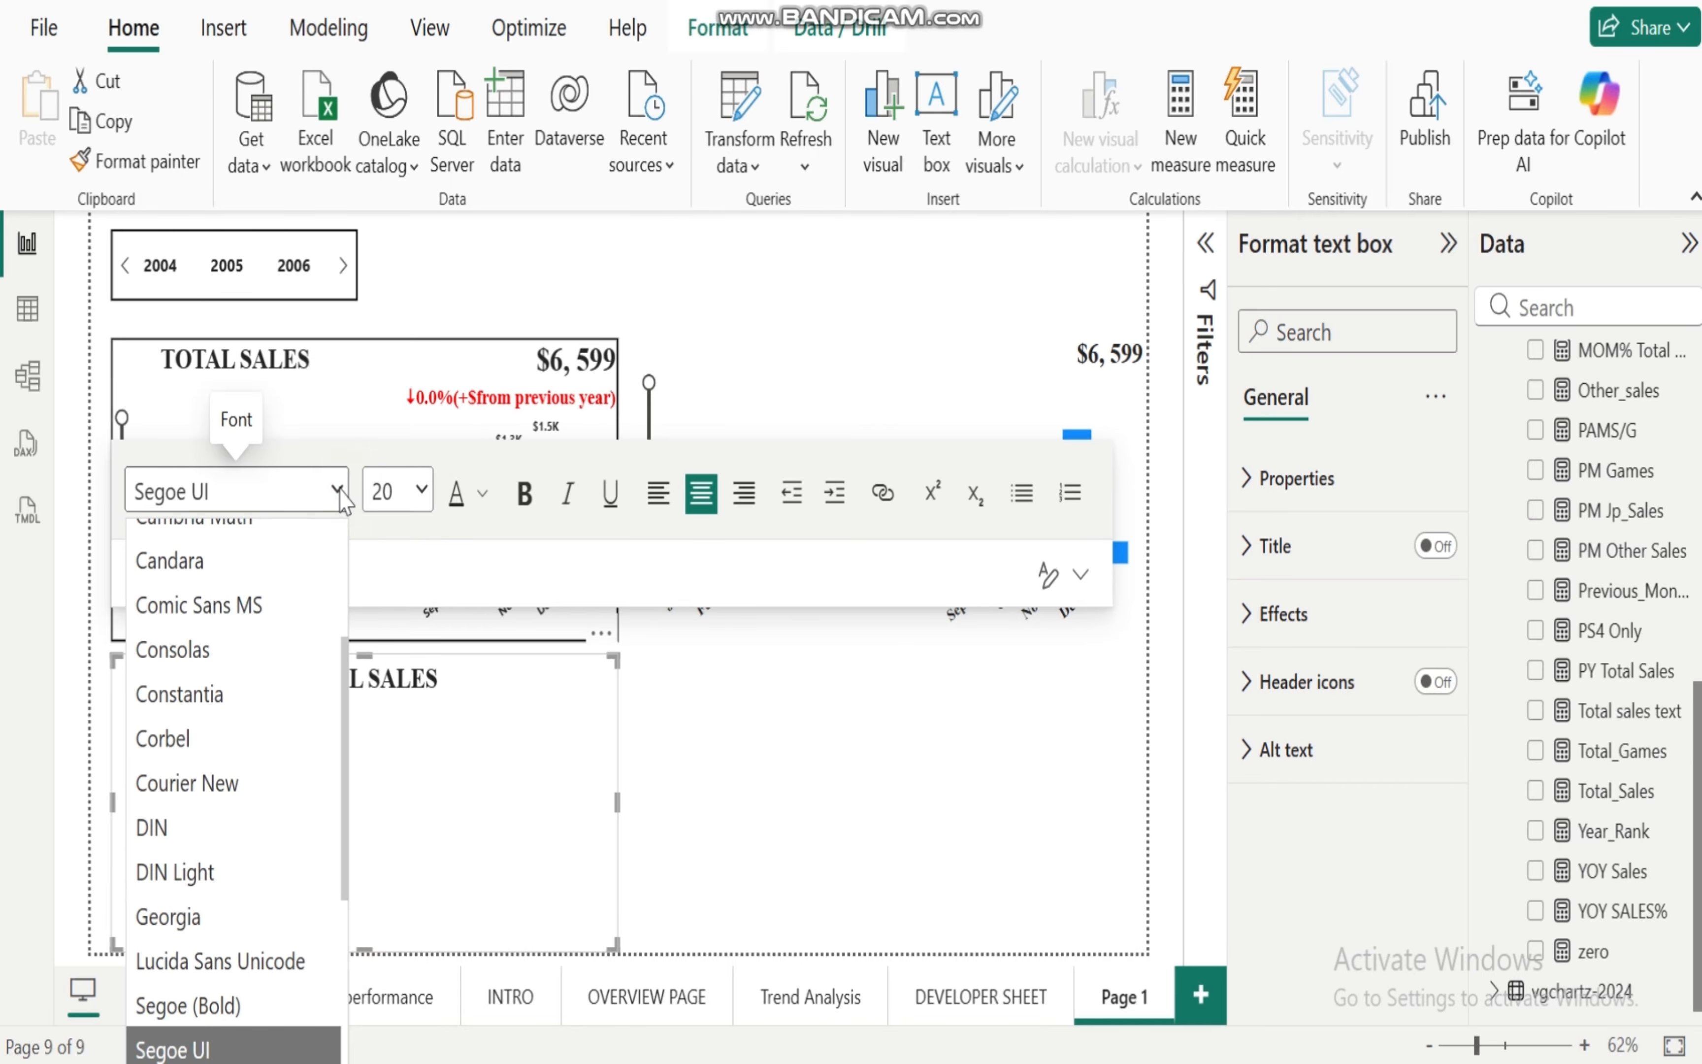
type("ti")
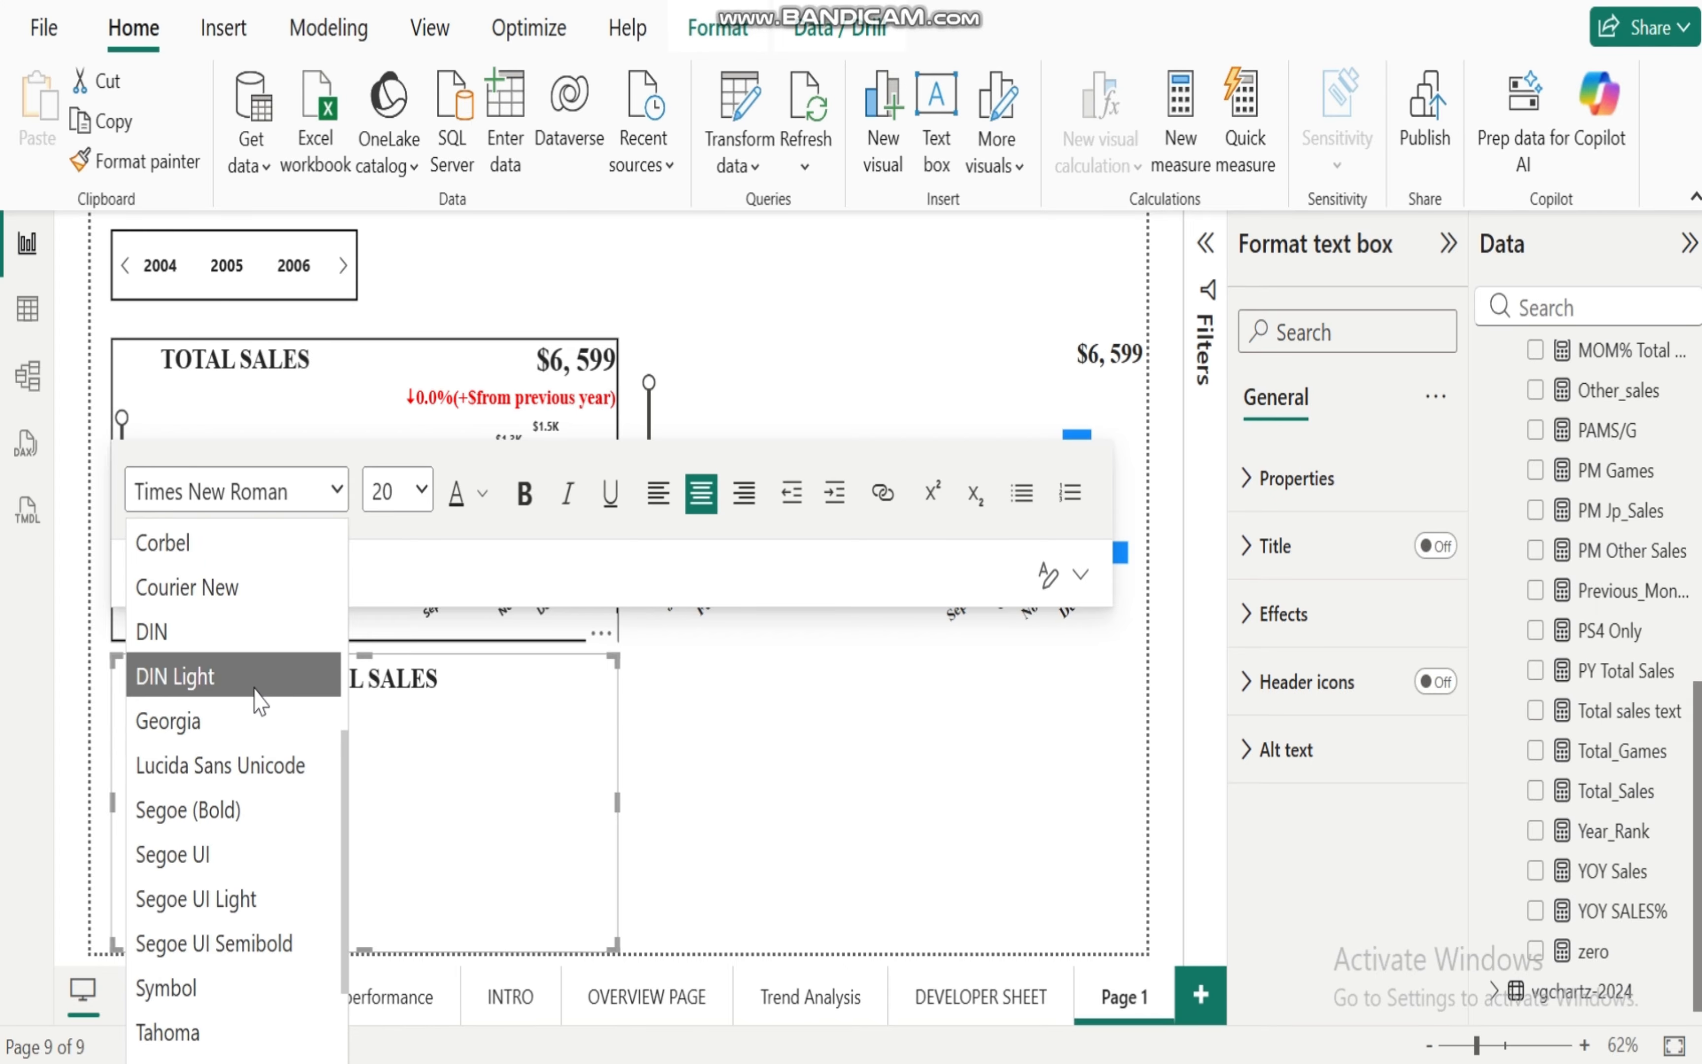
left_click(297, 499)
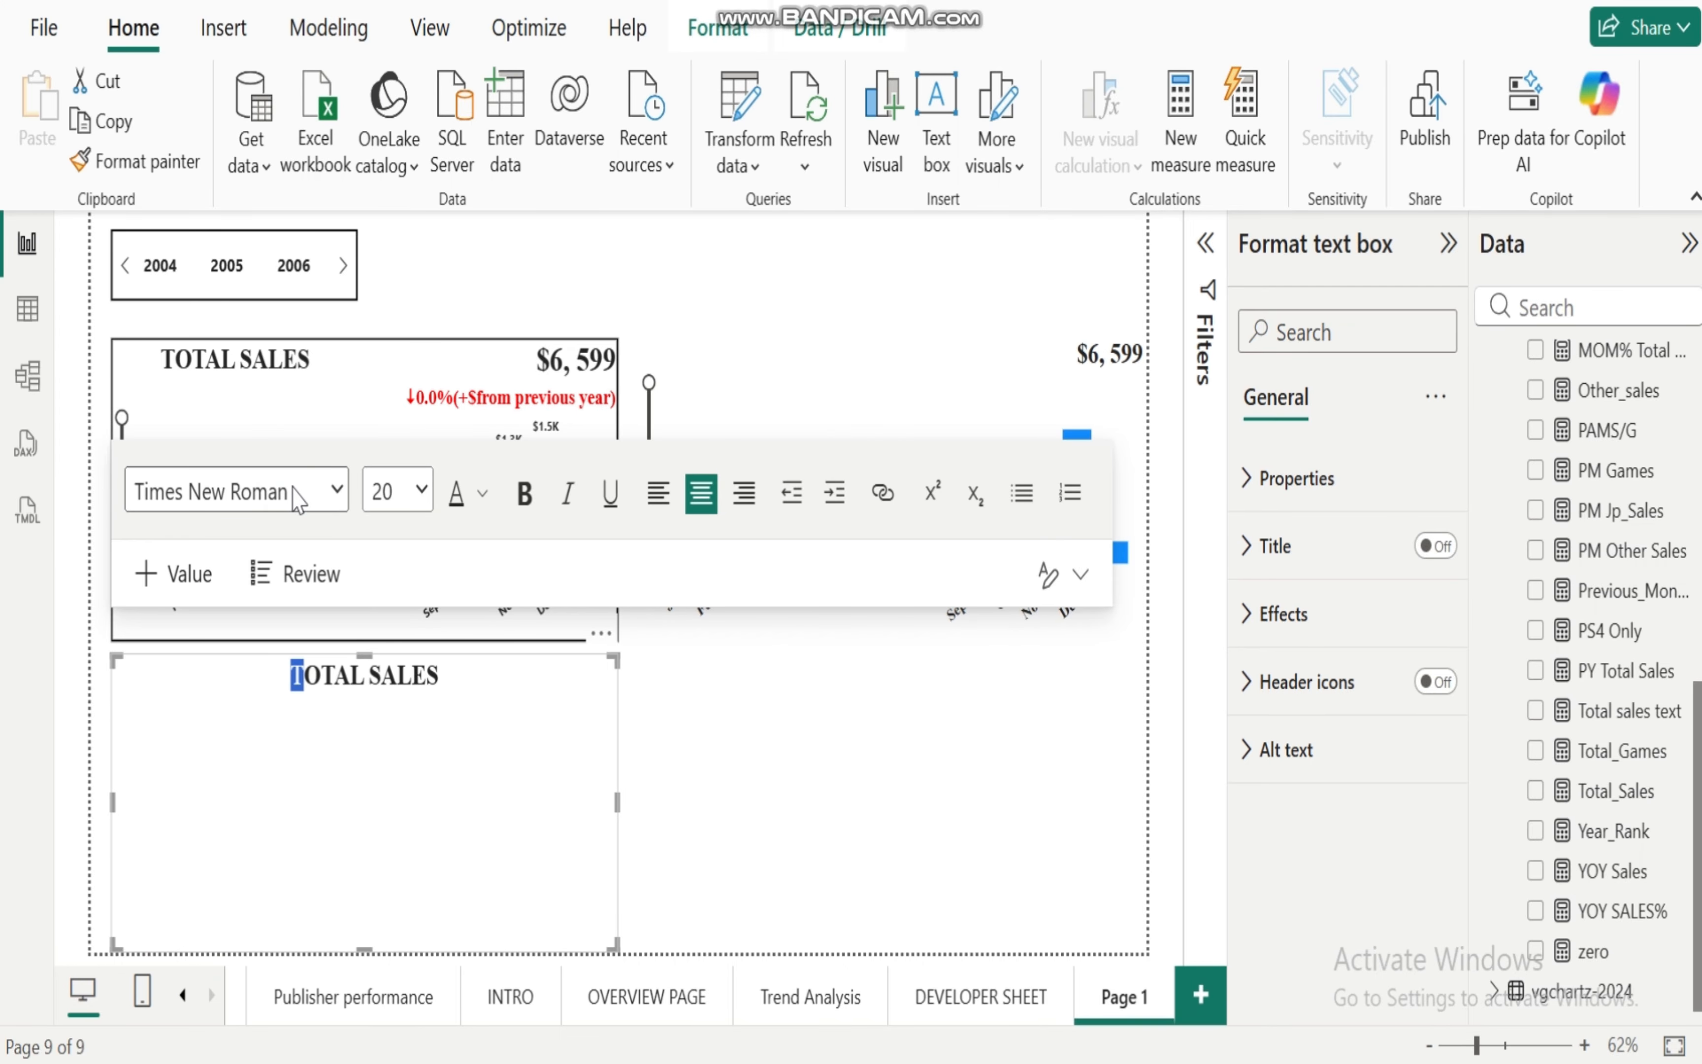
Step: Make the leading T of TOTAL SALES bold and turn off the text box's background
left_click(524, 493)
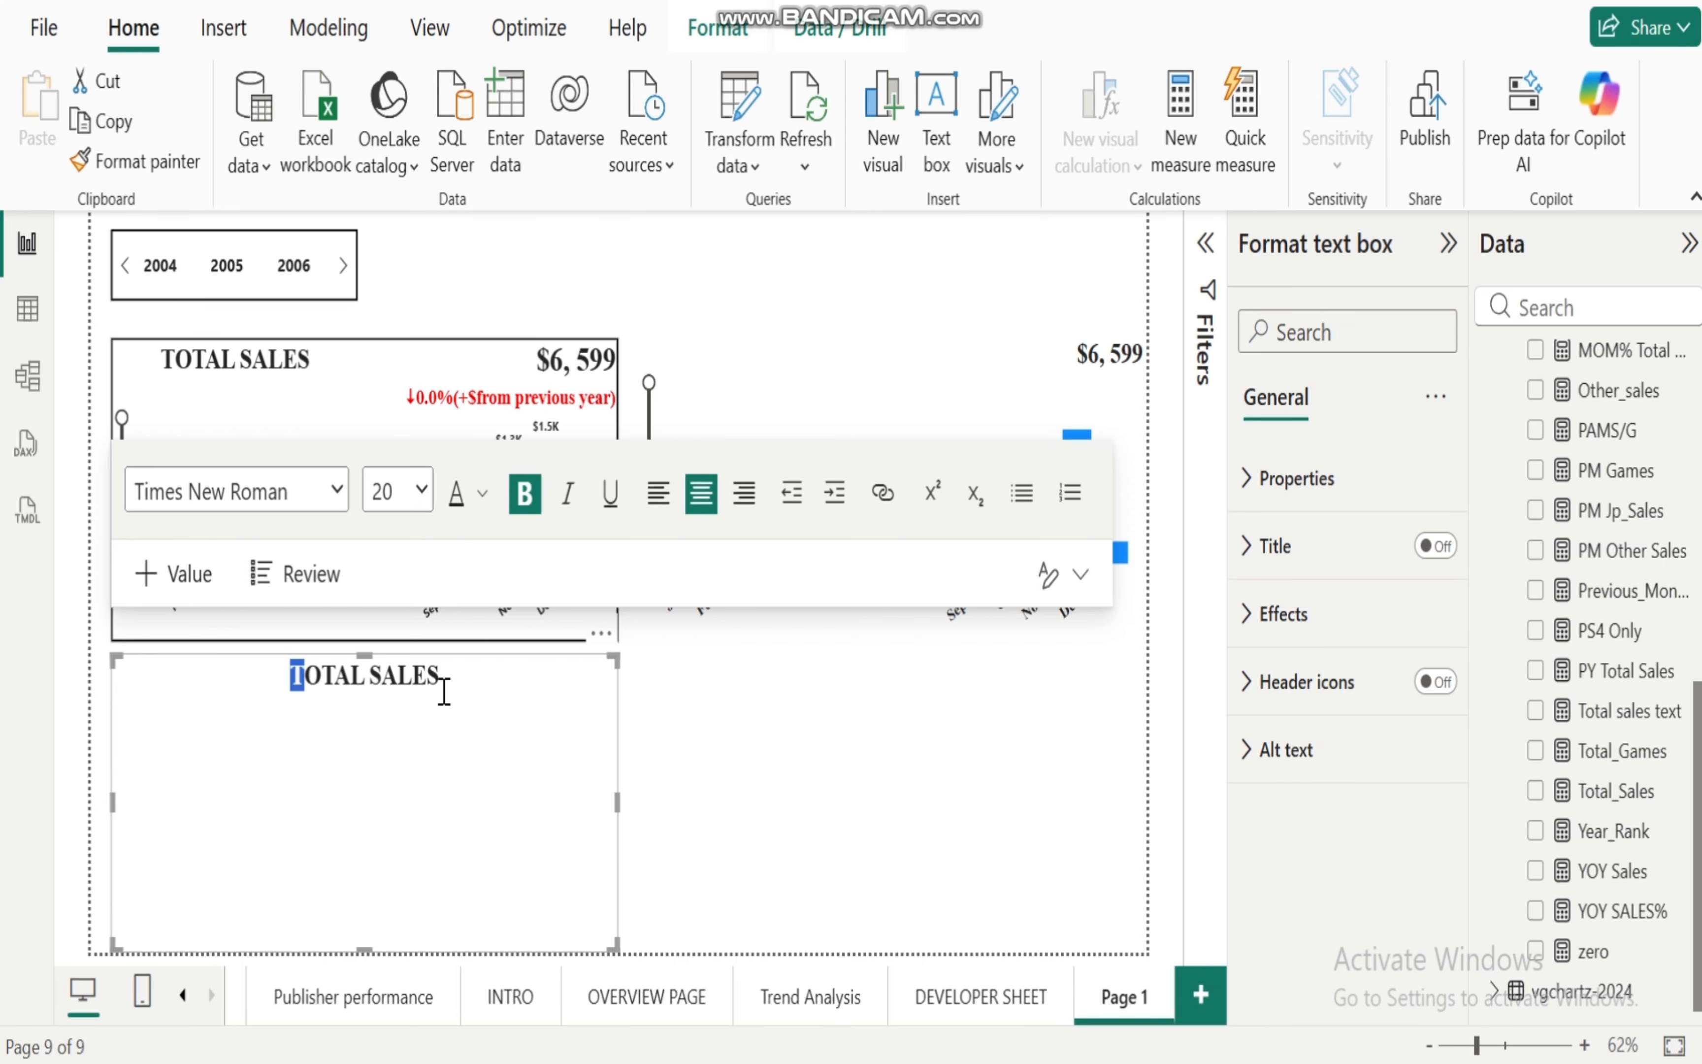
left_click_drag(444, 692, 274, 673)
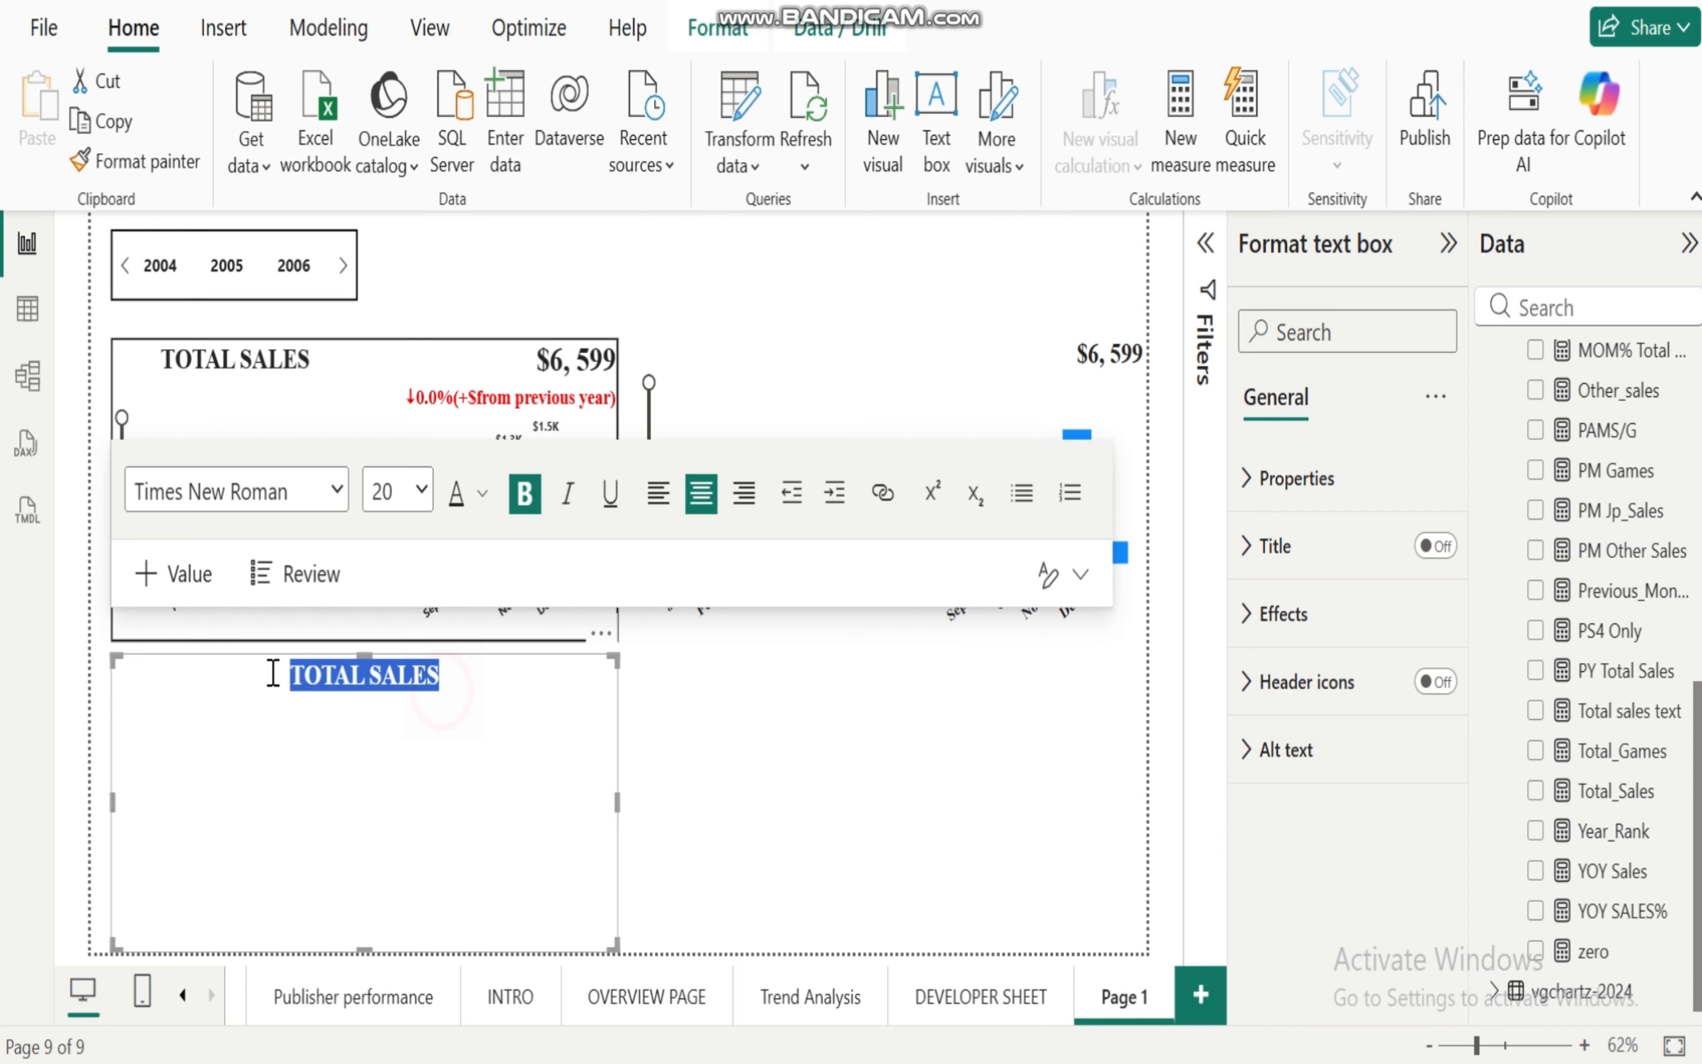
left_click(1262, 616)
left_click(1416, 695)
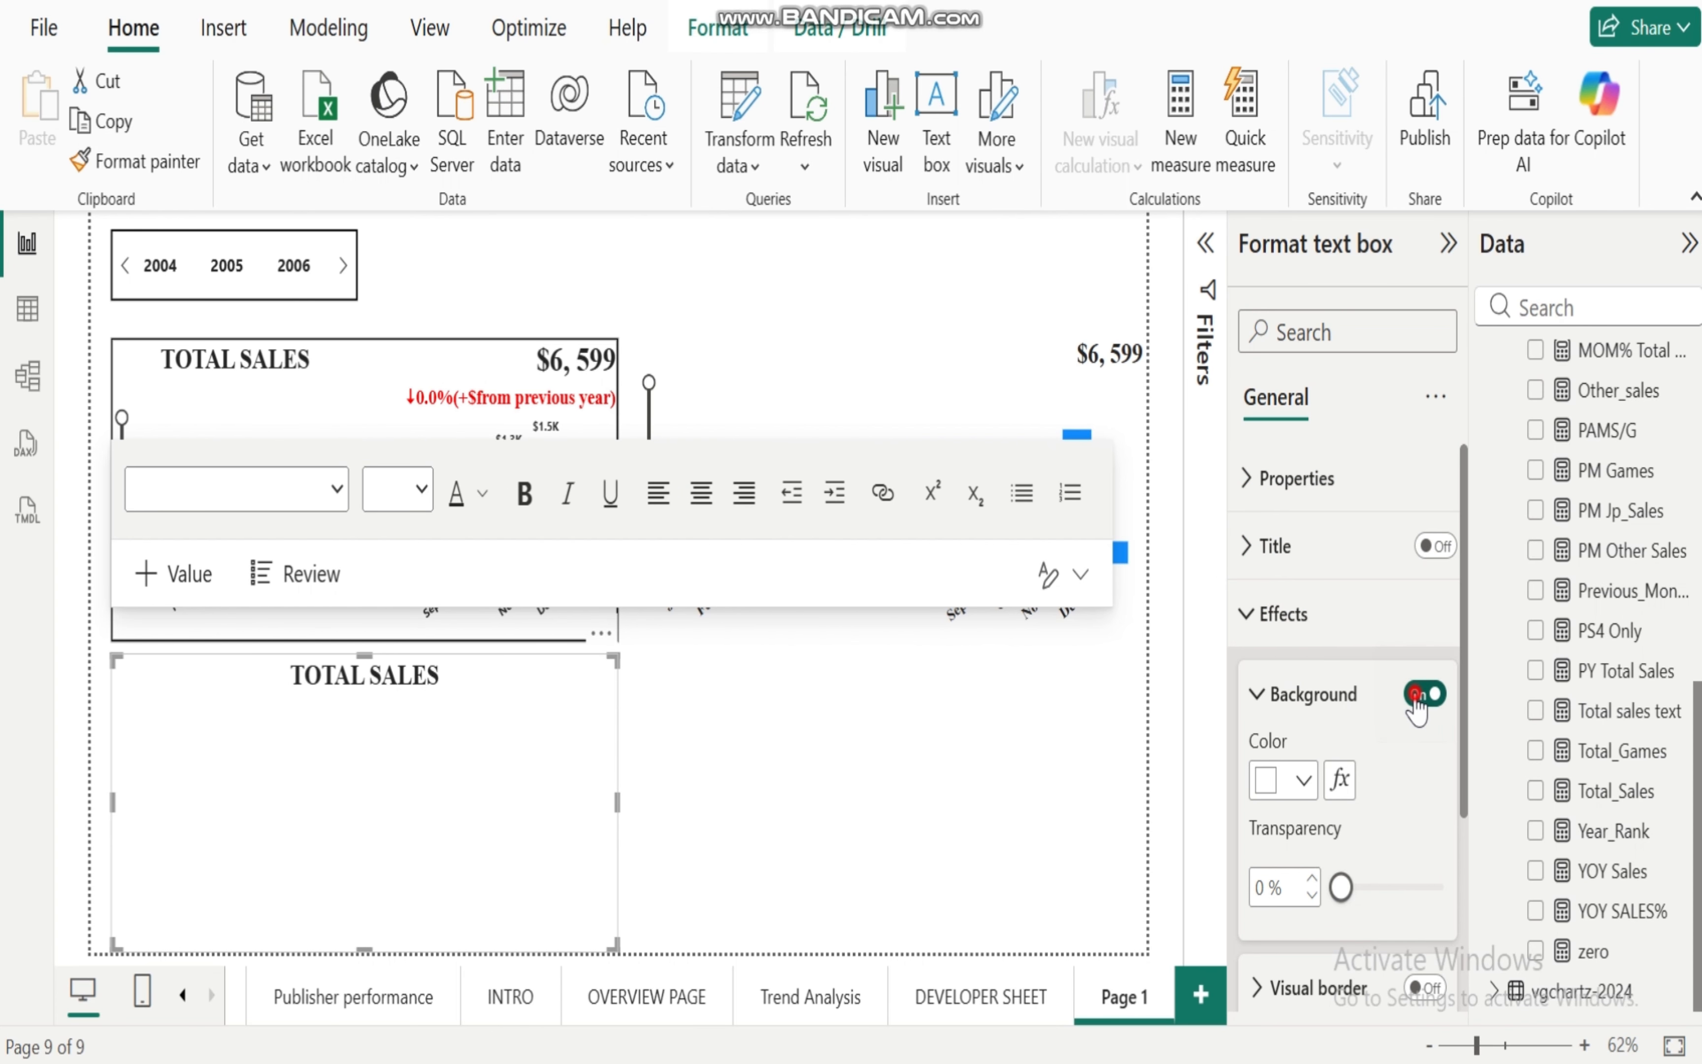
left_click(1247, 614)
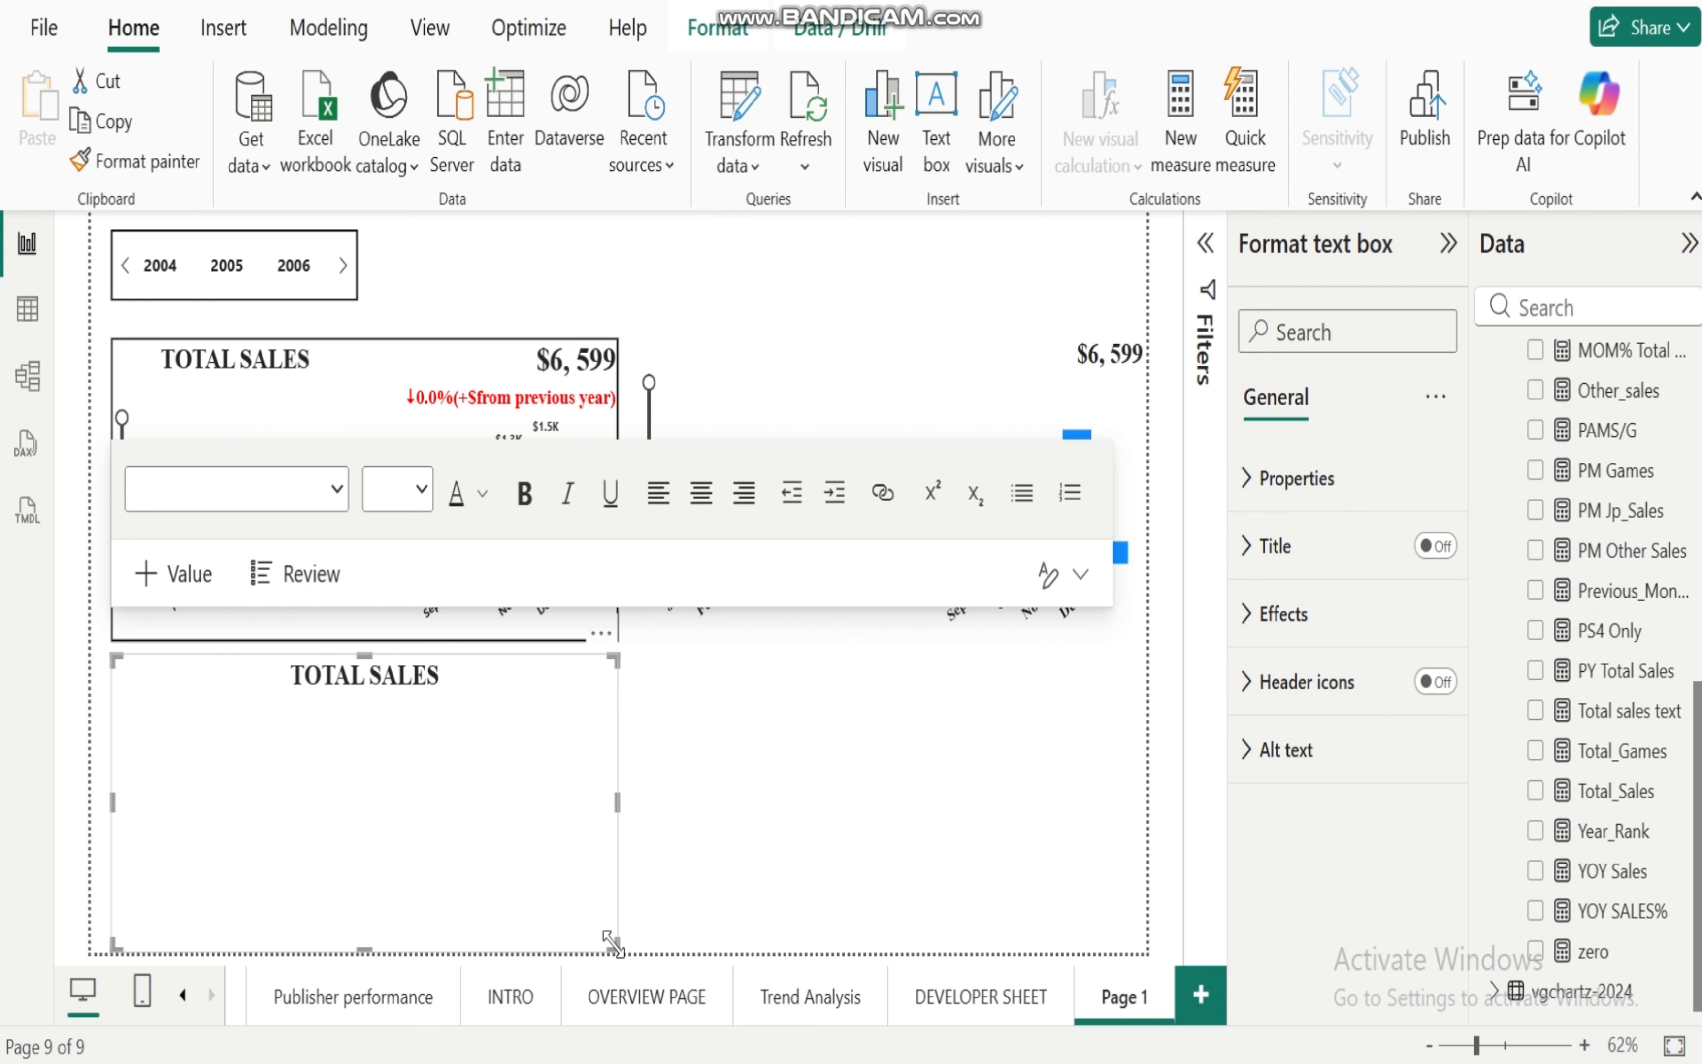
Step: Shrink the TOTAL SALES text box to fit its text and move it to the blue column chart's upper-left area
left_click_drag(614, 945, 611, 706)
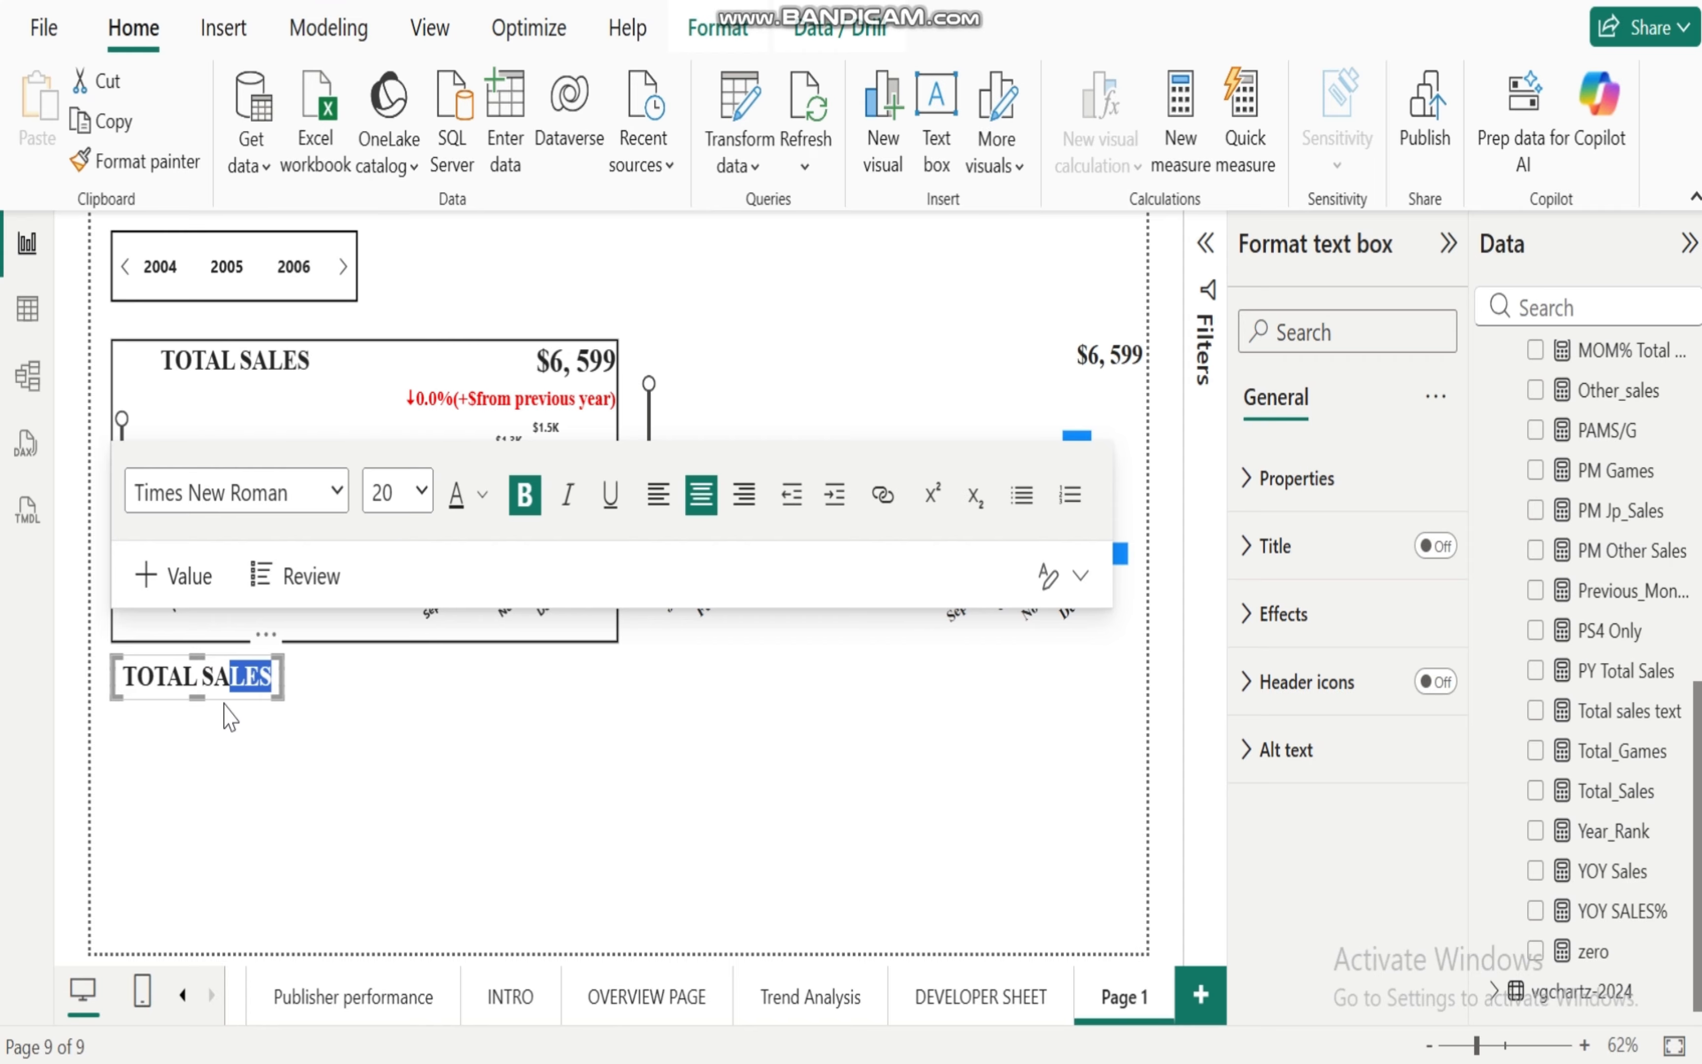
left_click(260, 718)
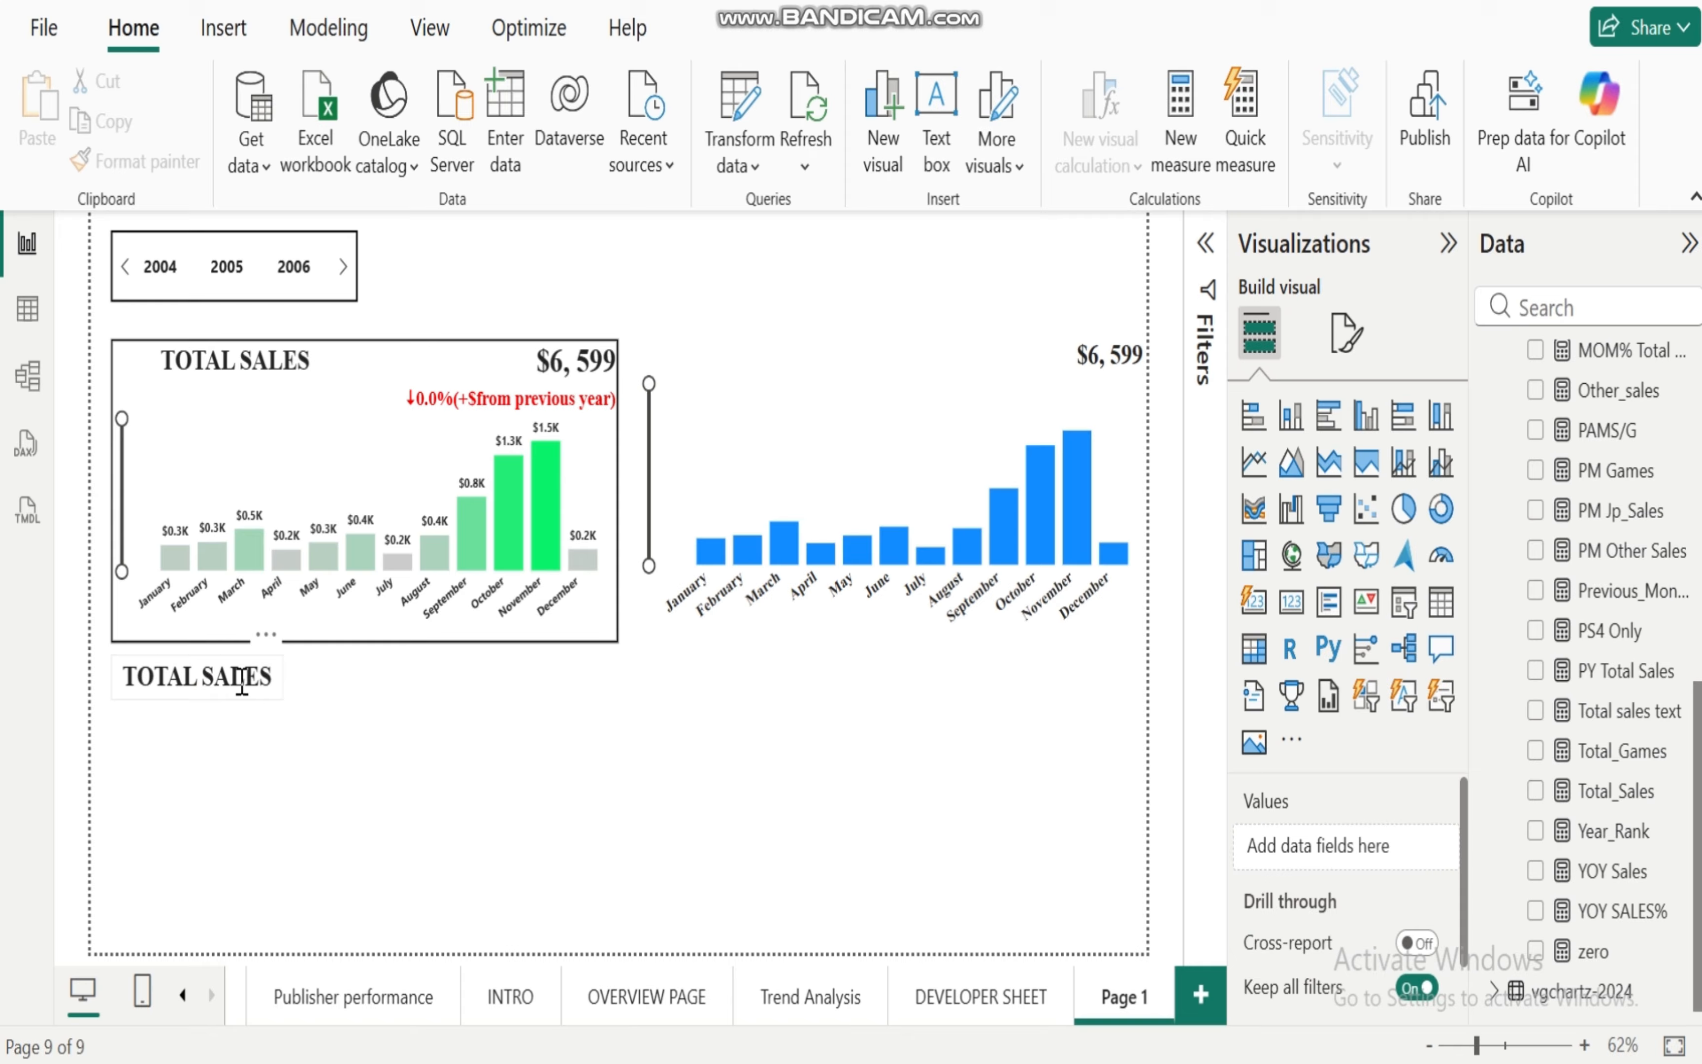
left_click(226, 696)
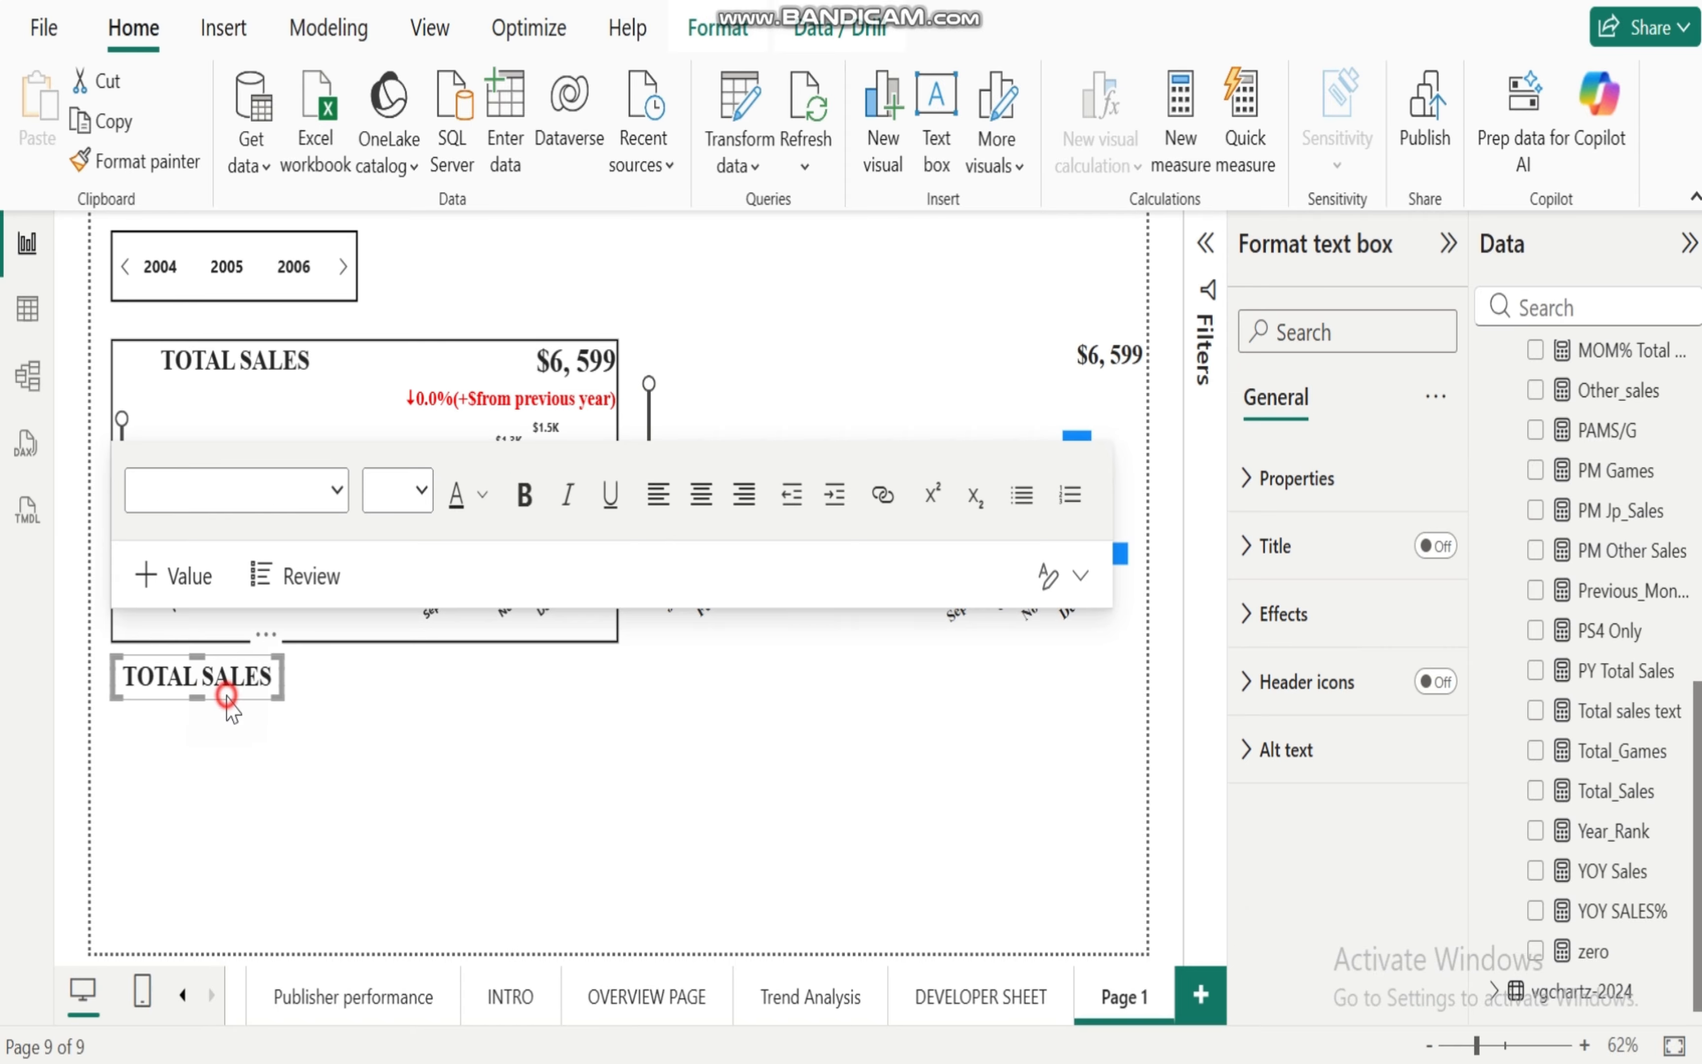
left_click_drag(232, 703, 777, 392)
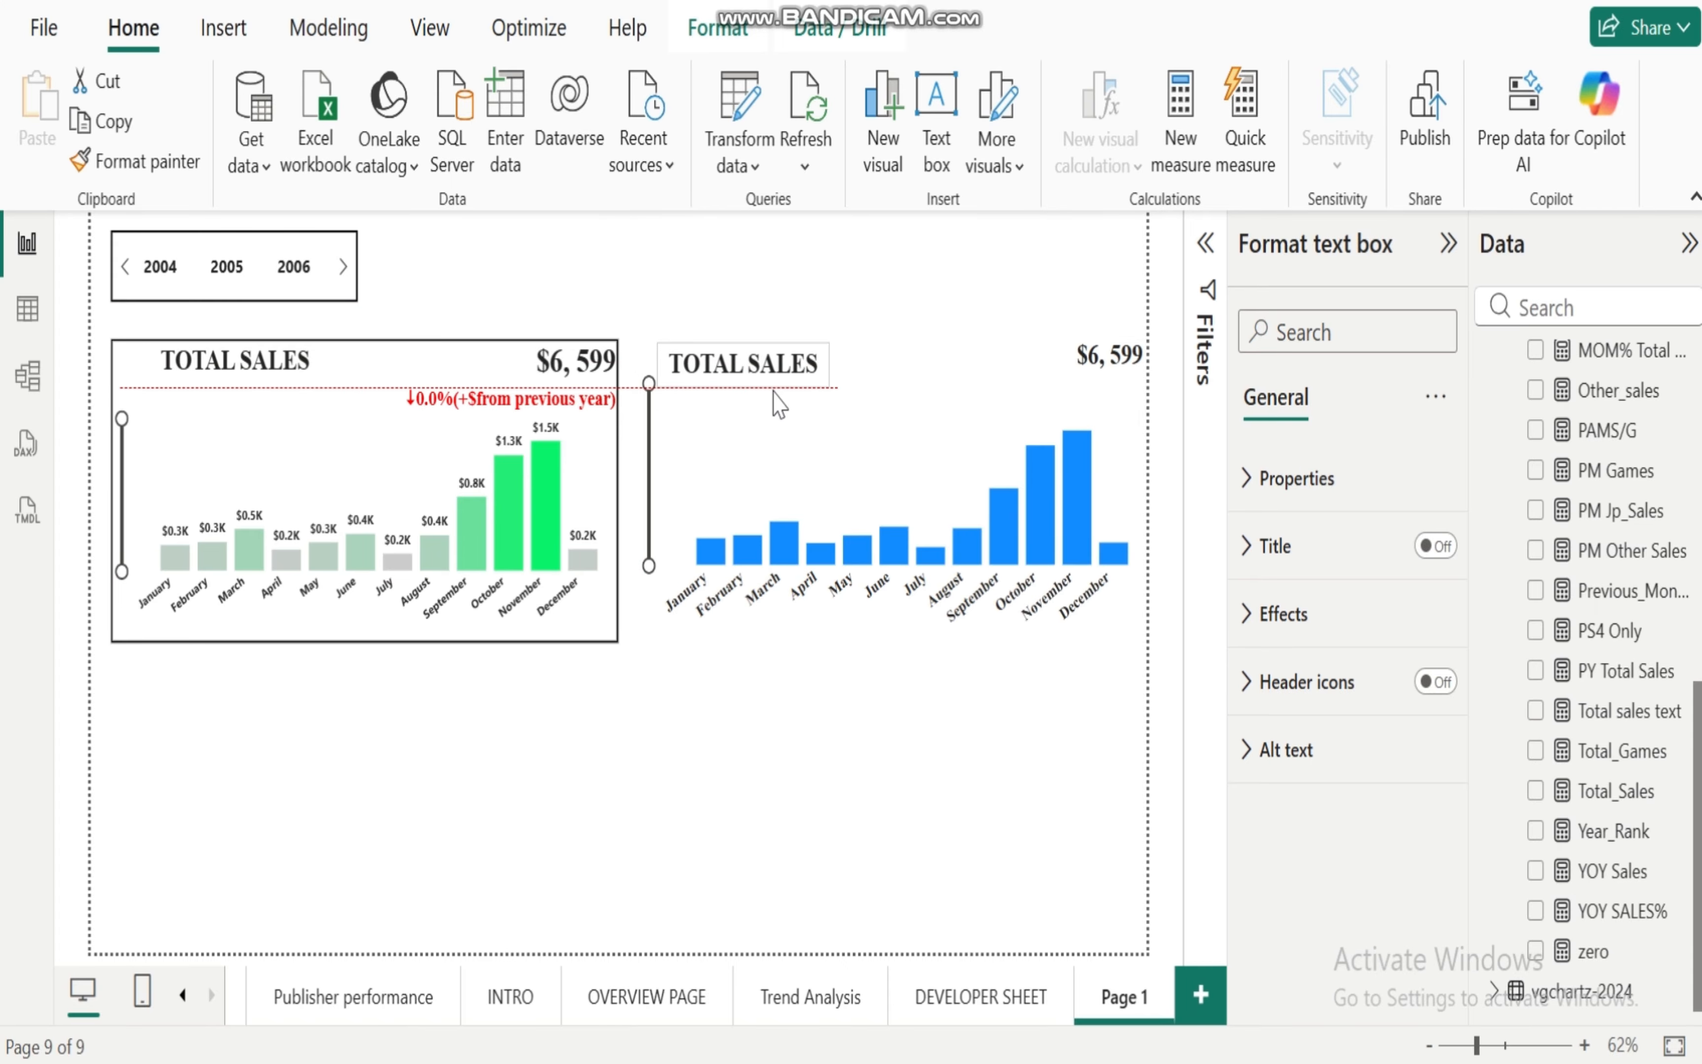
left_click(775, 389)
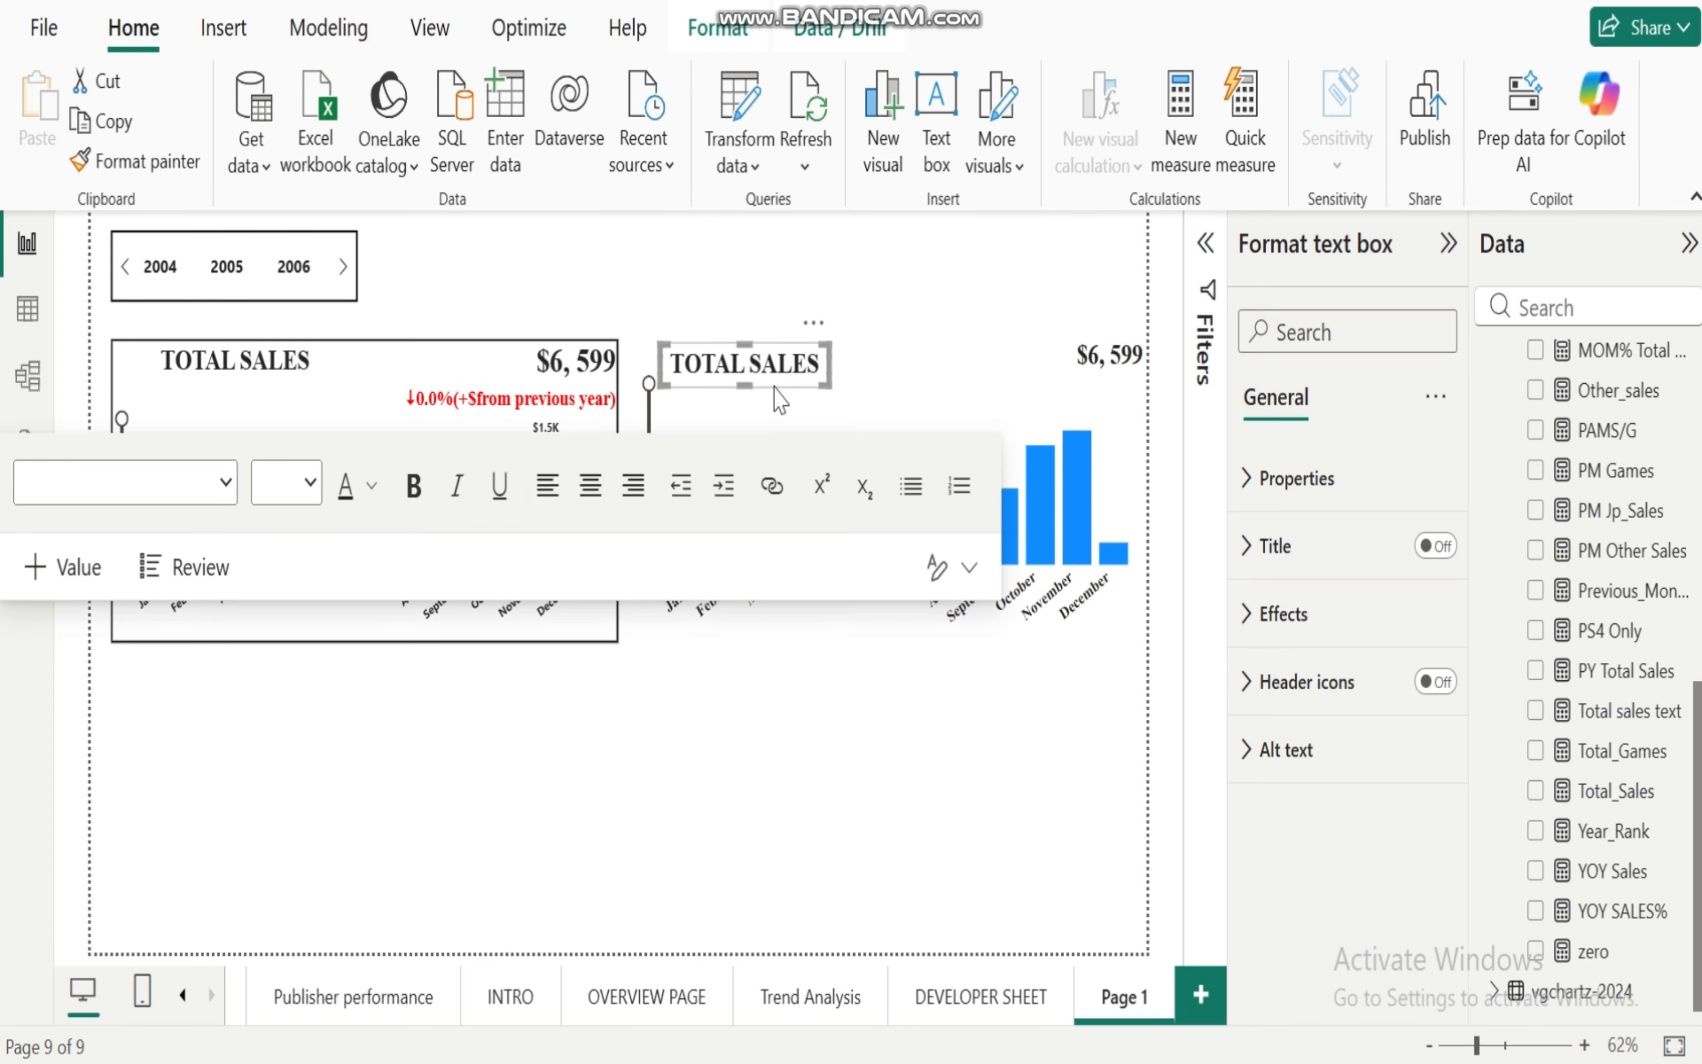
Step: Move the blue column chart down below the TOTAL SALES text box and send the chart to the back
left_click(909, 415)
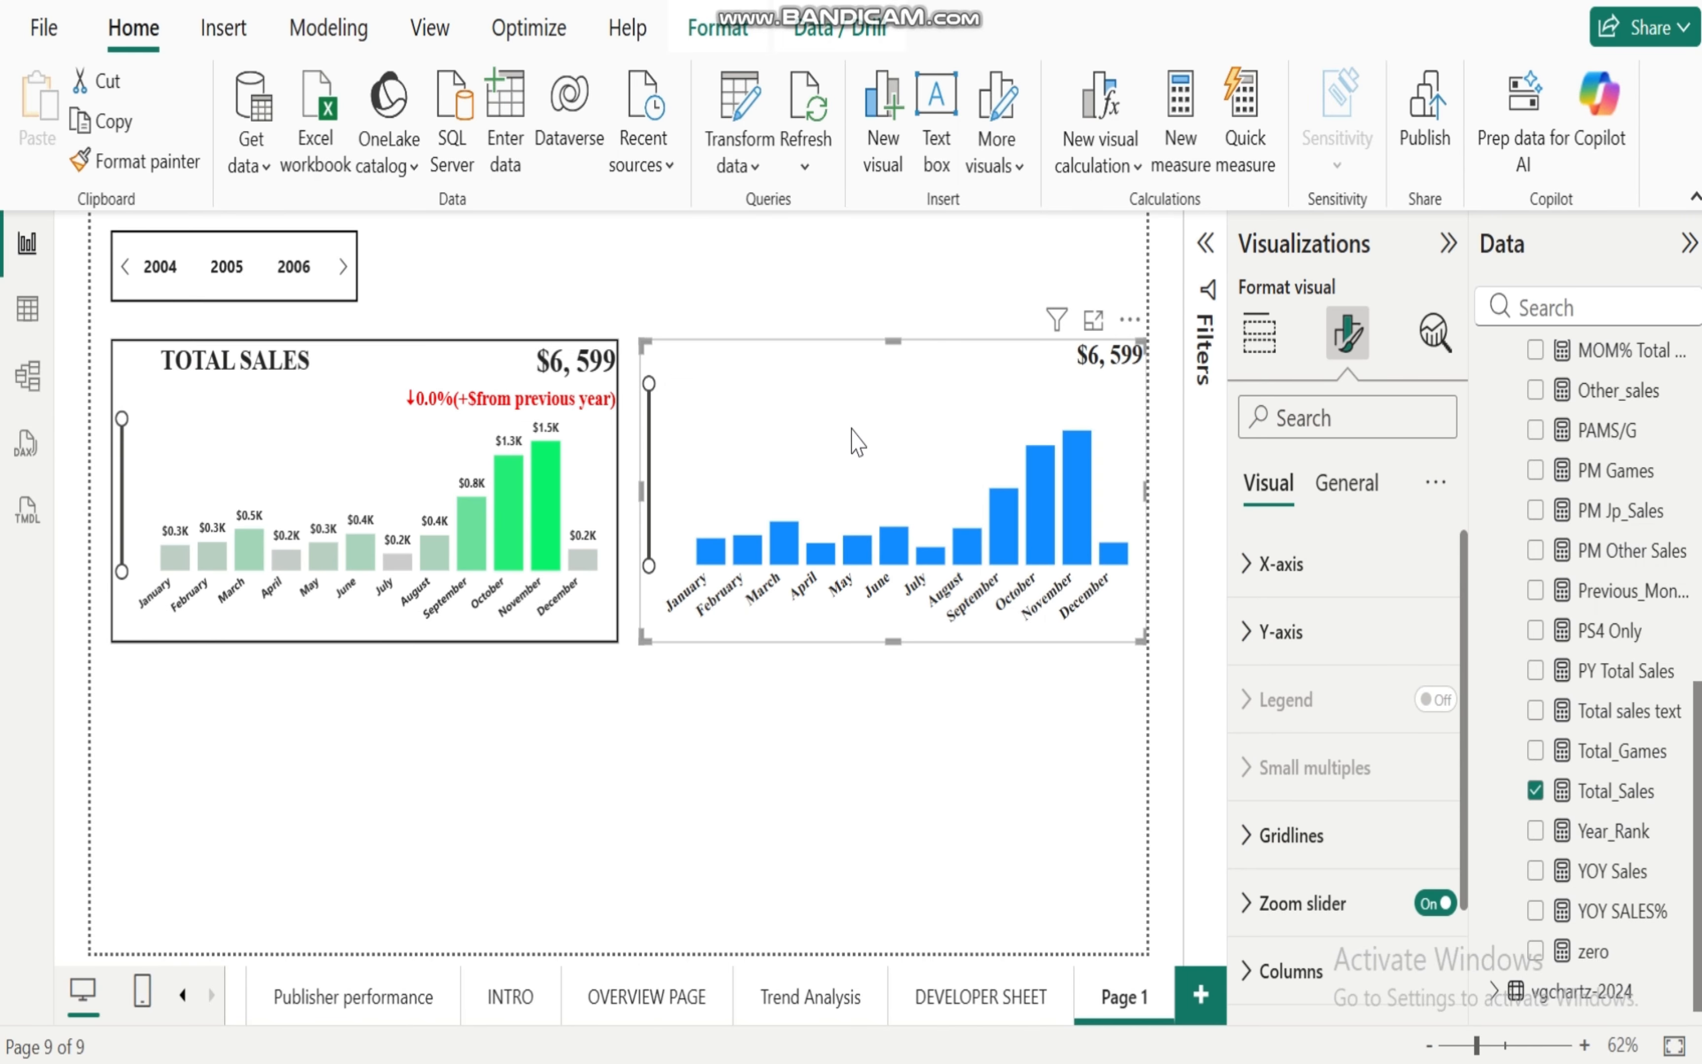
left_click_drag(859, 427, 873, 524)
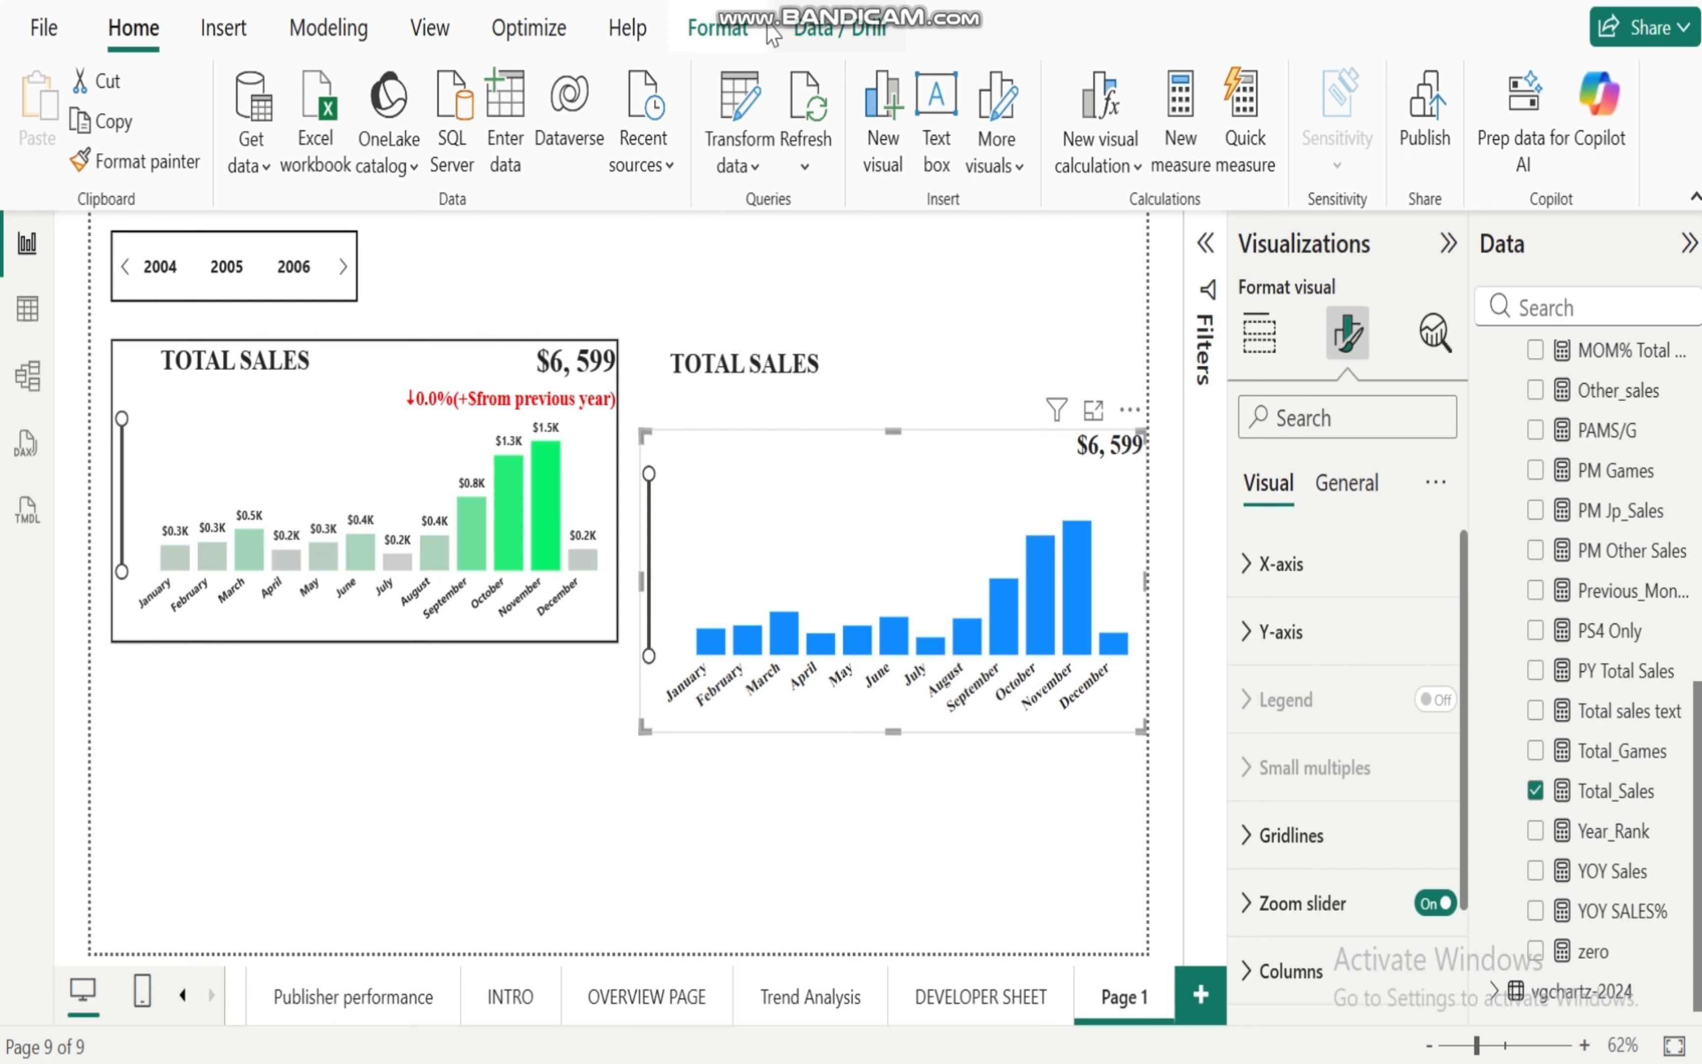
left_click(744, 30)
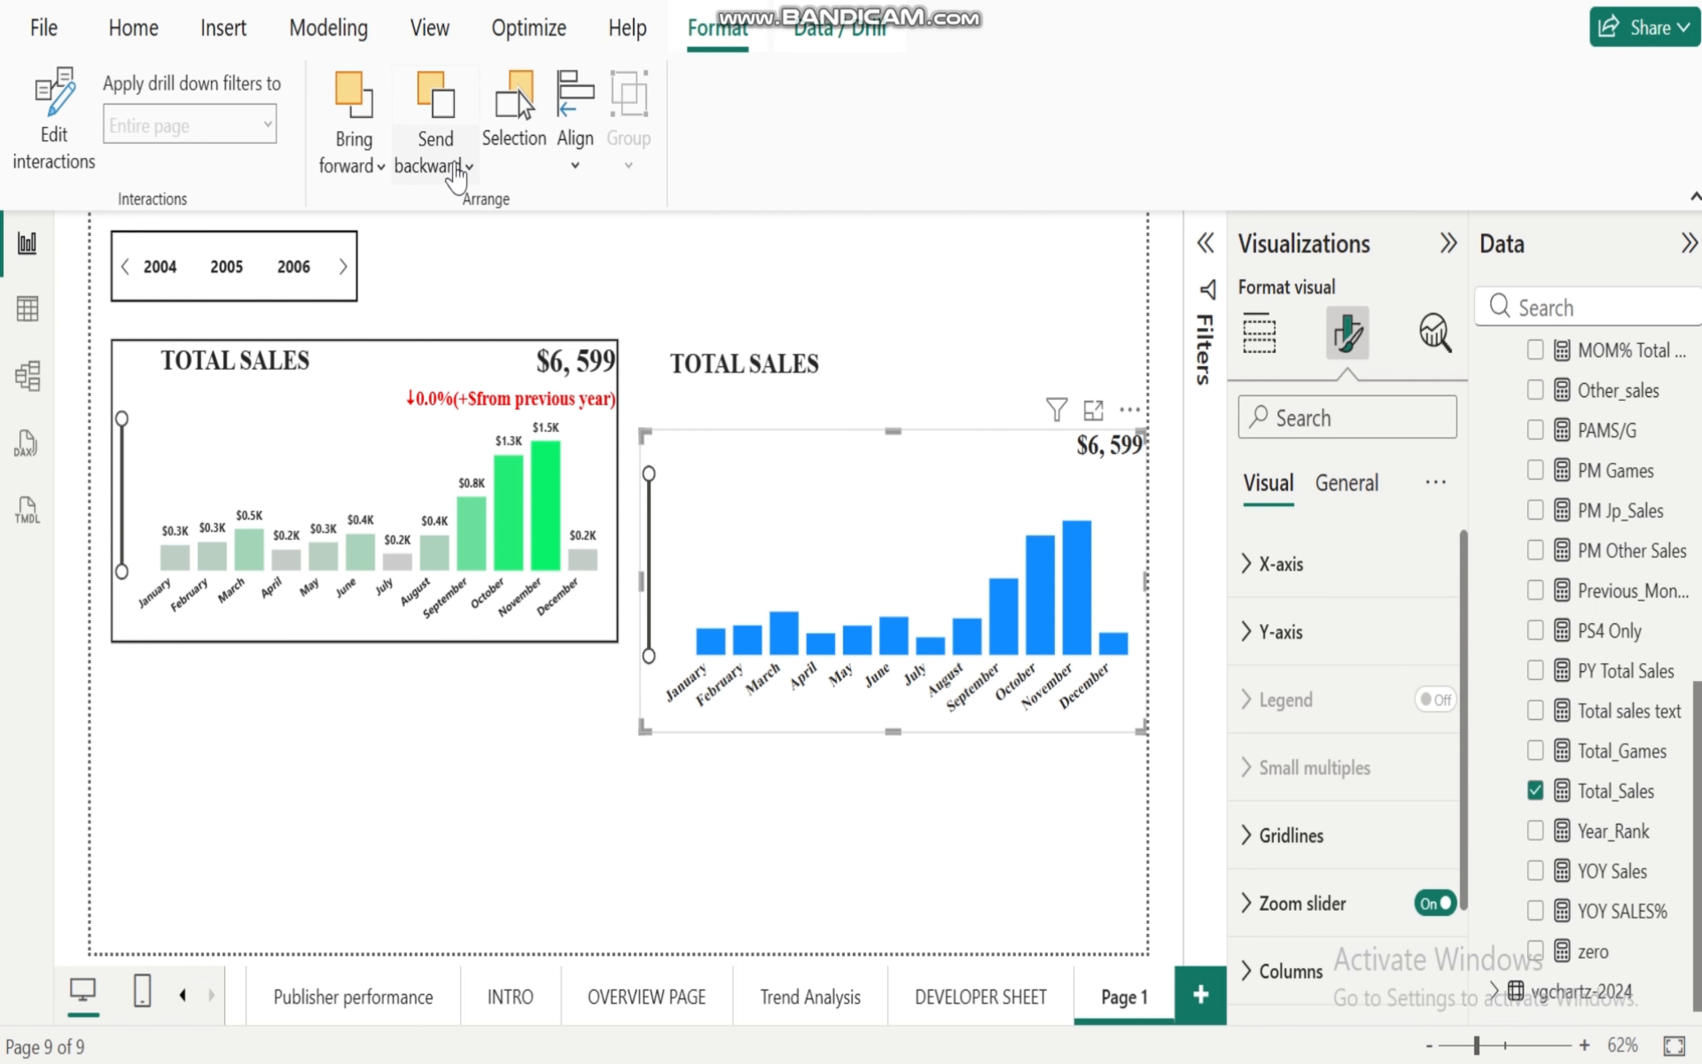
left_click(465, 167)
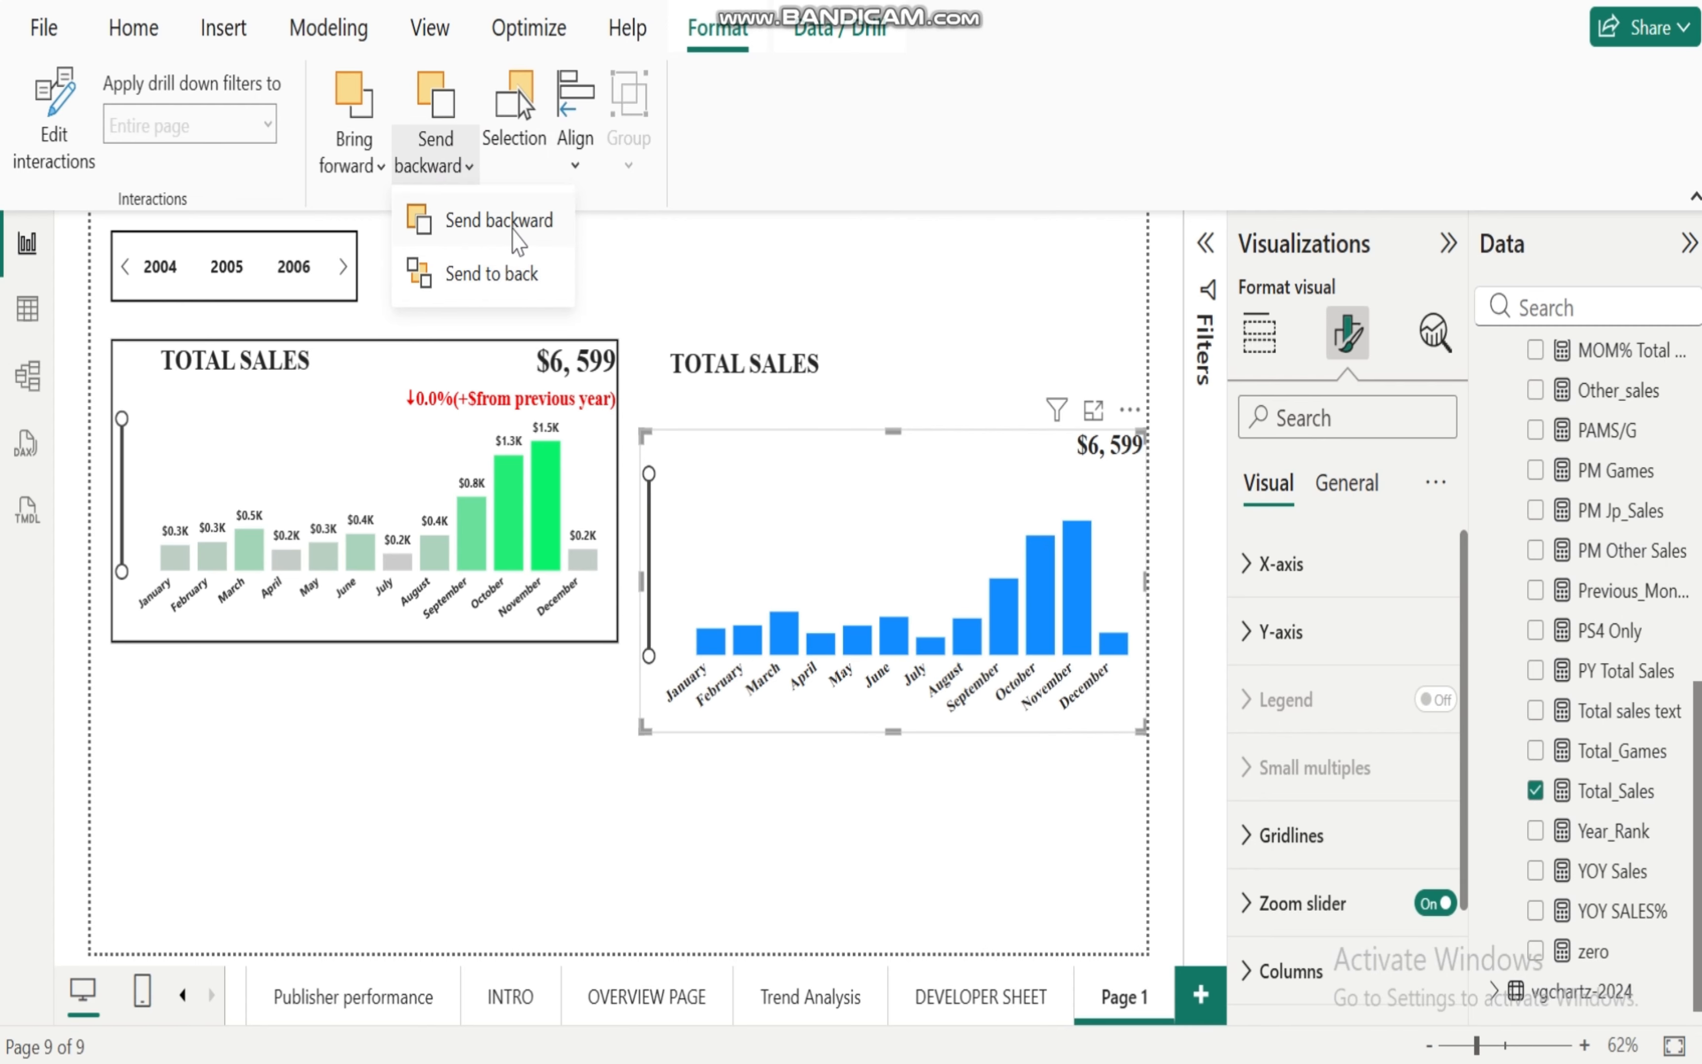
left_click(508, 276)
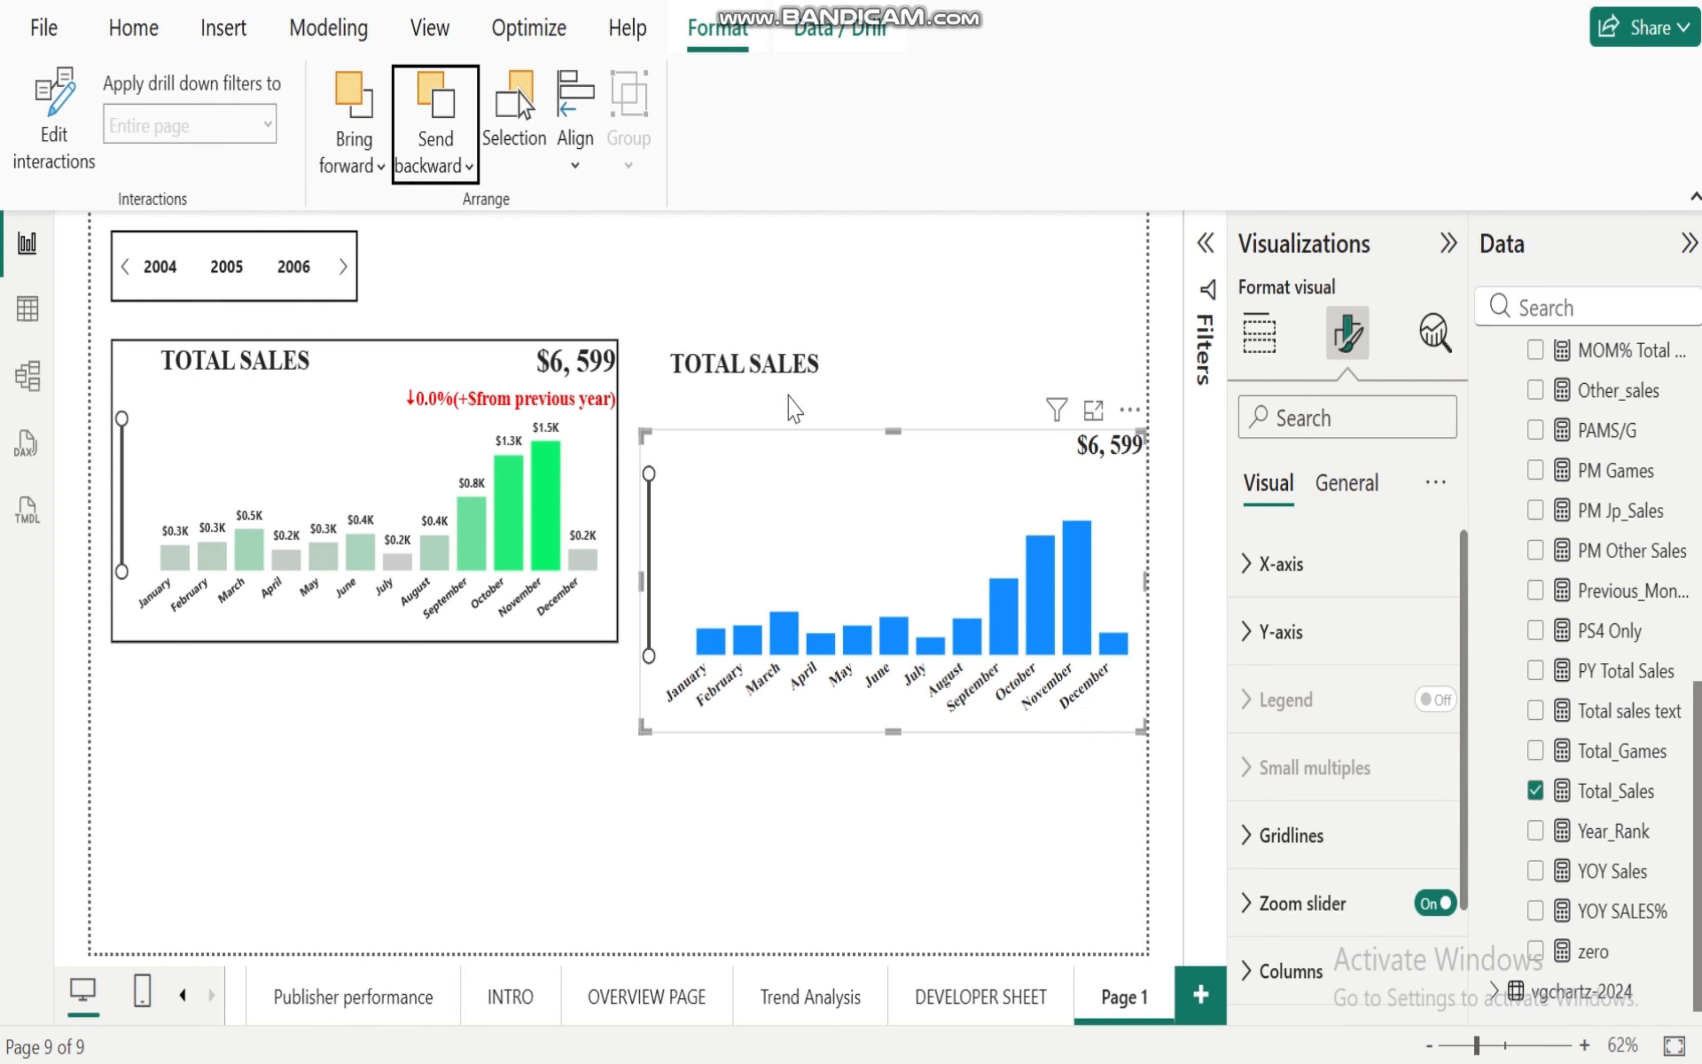
Step: Place the TOTAL SALES text box over the blue chart's upper-left area and send the chart backward
left_click_drag(739, 394, 752, 503)
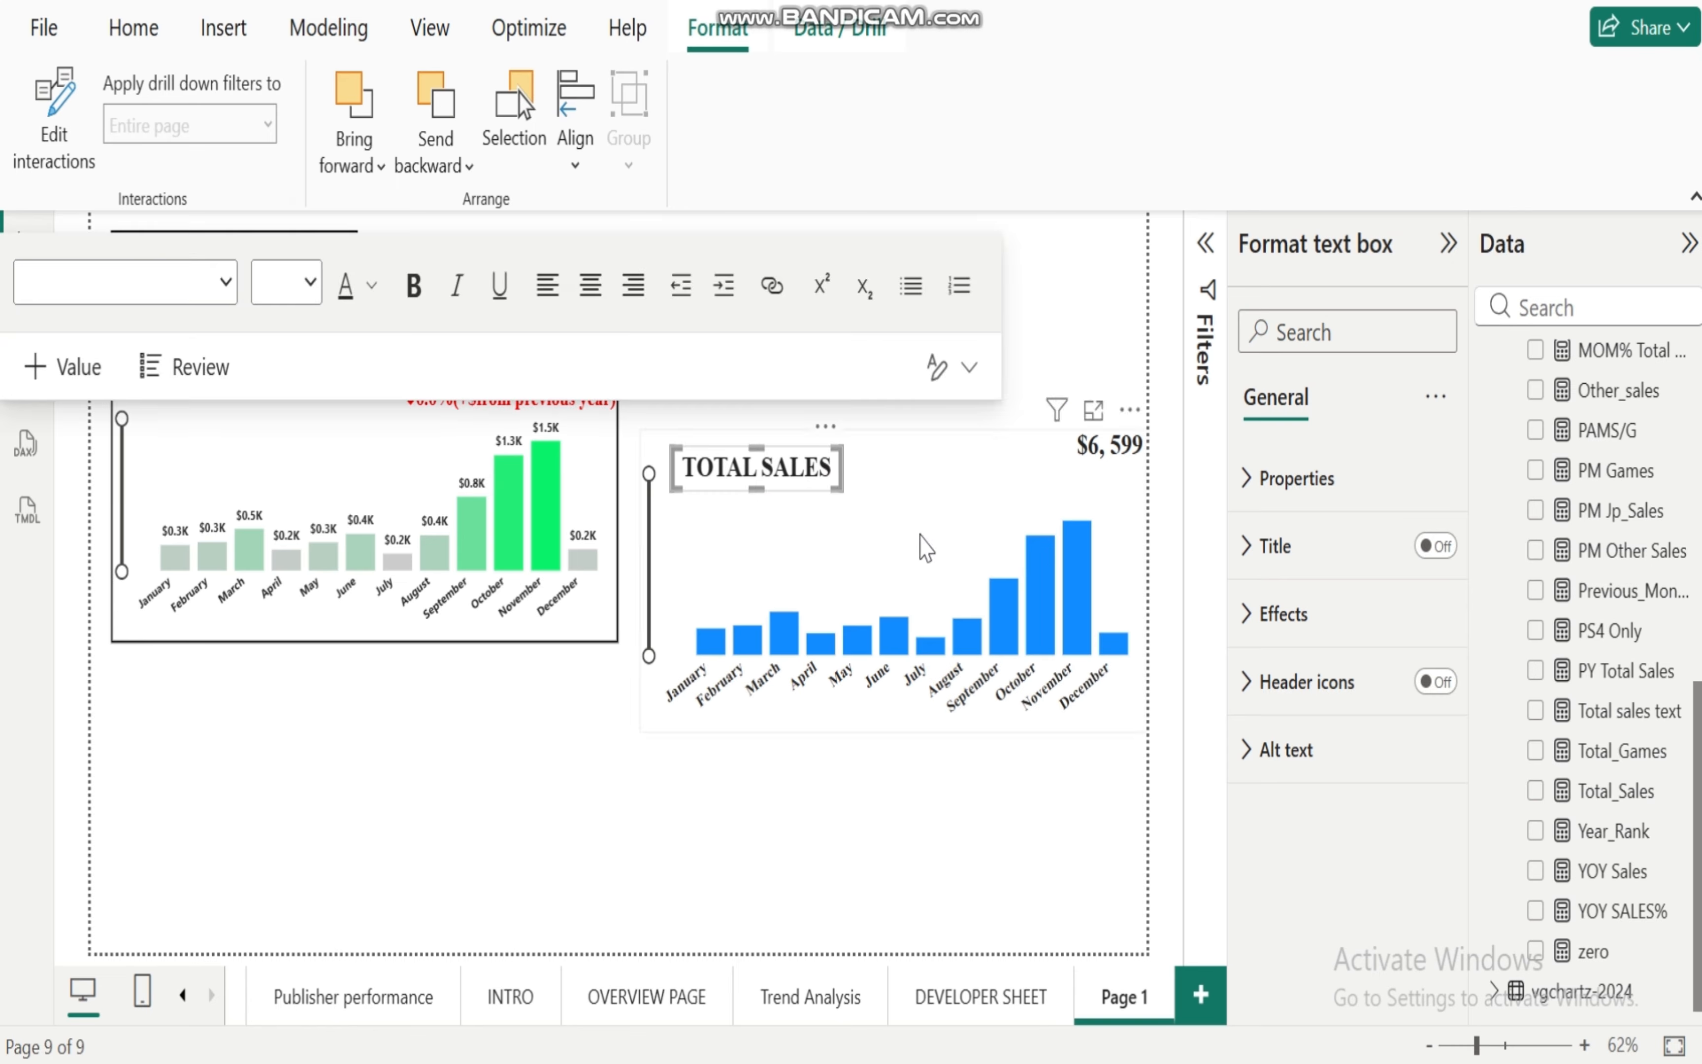
left_click(921, 546)
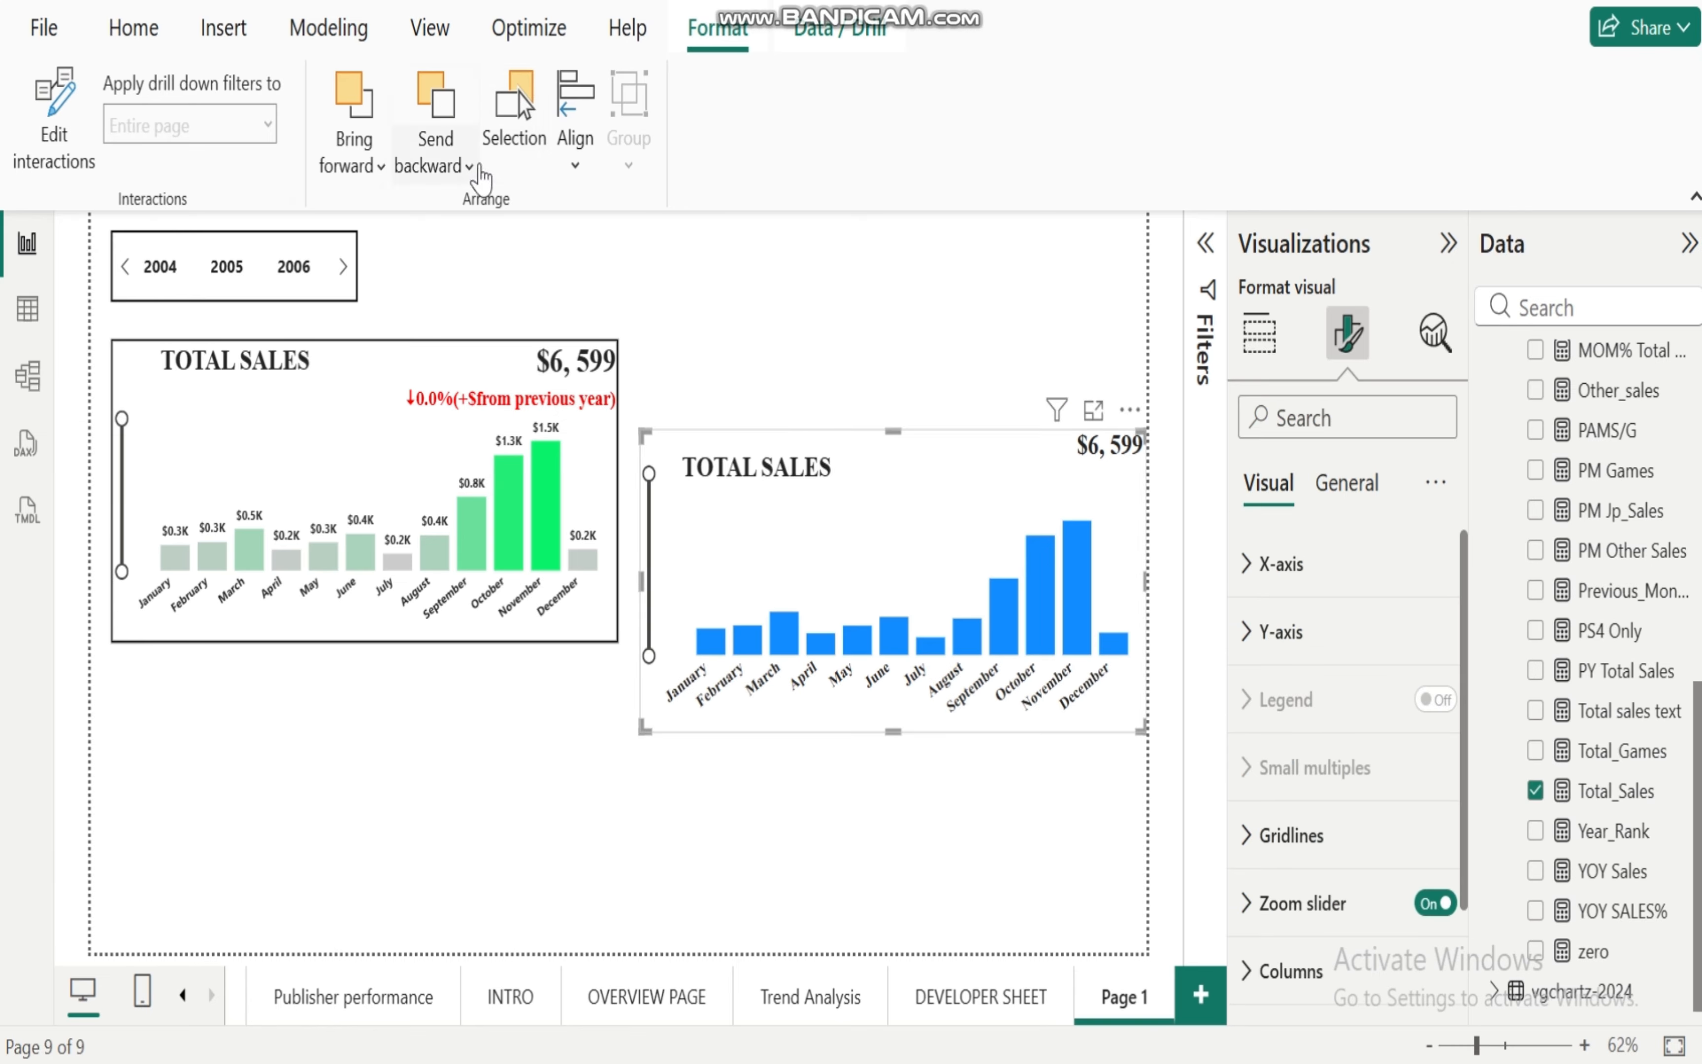
left_click(477, 169)
left_click(498, 216)
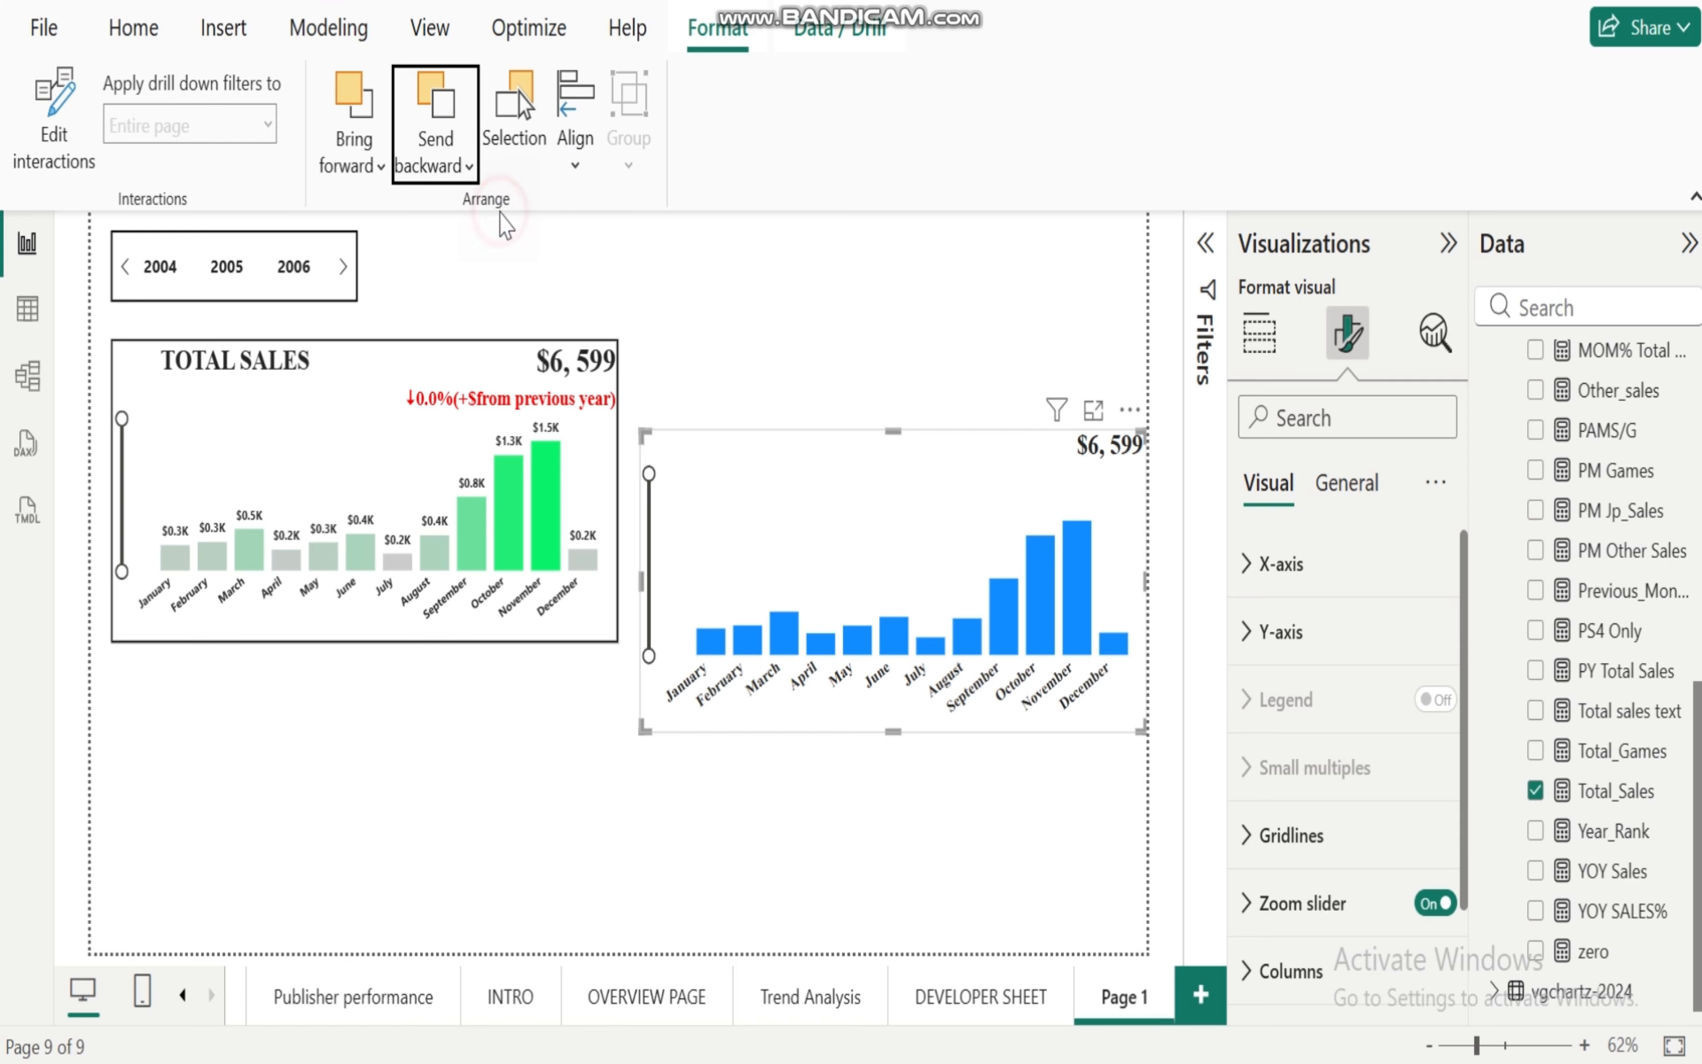
left_click(925, 331)
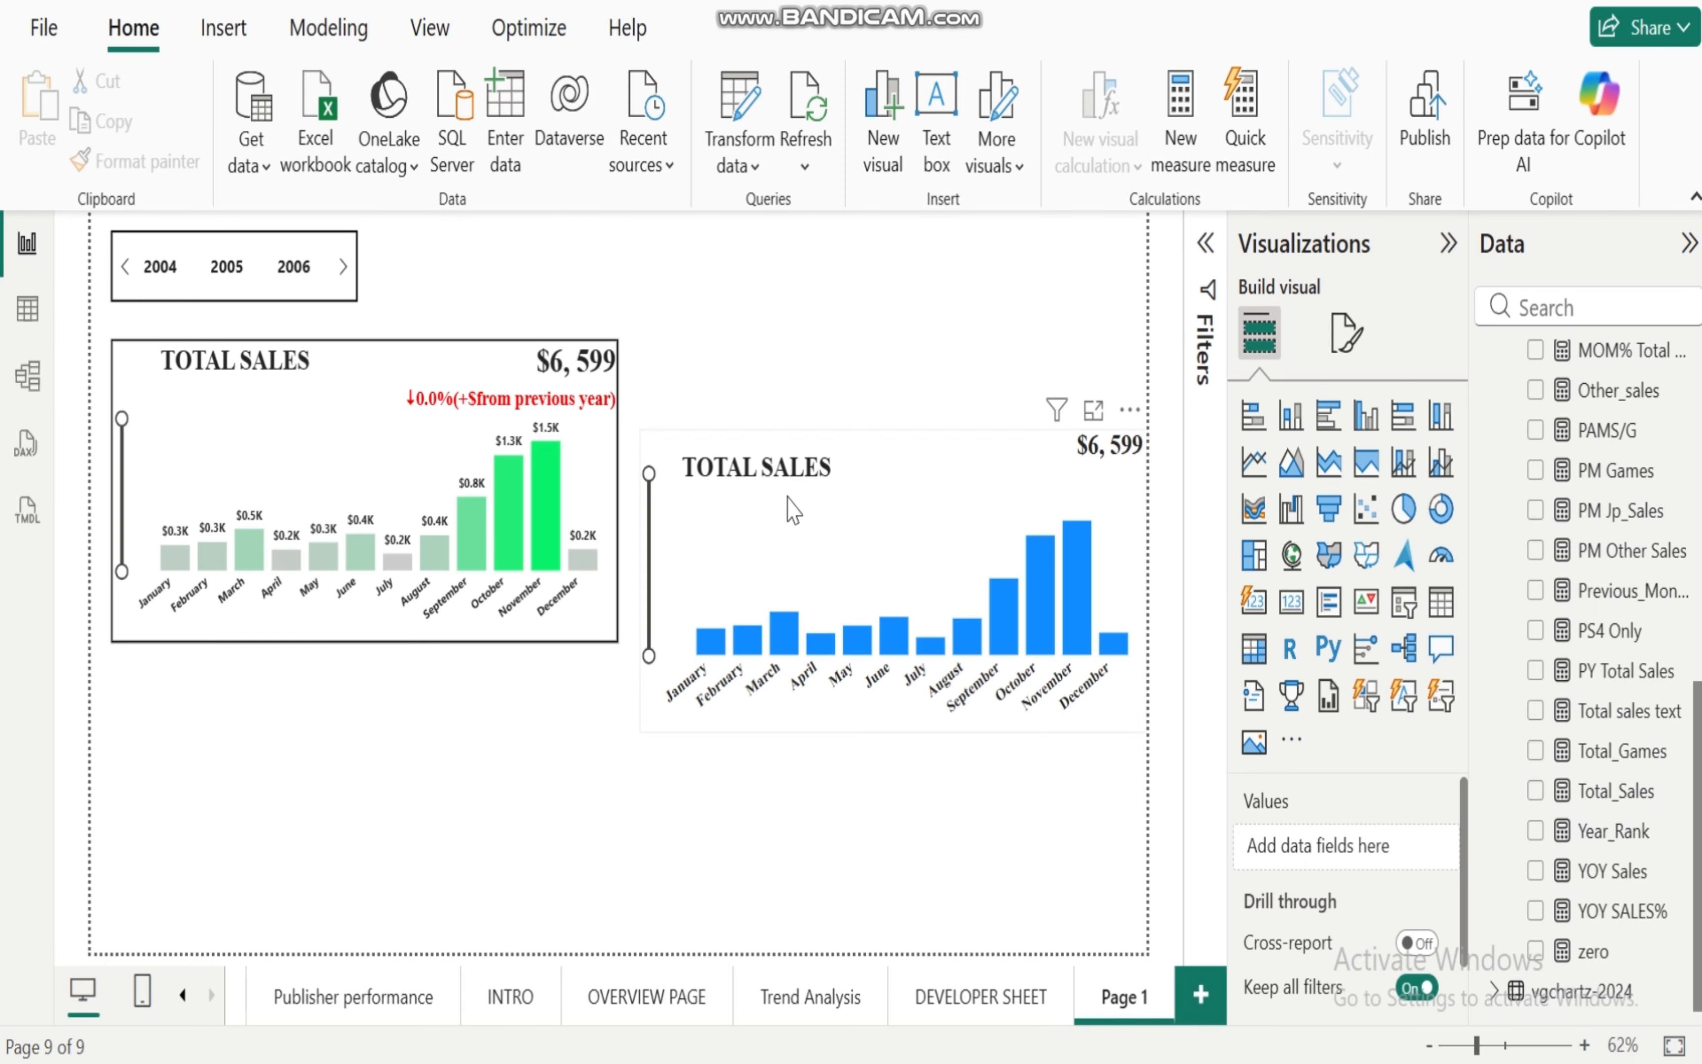
Step: Turn on the visual border of the blue column chart and set its width to 2 px
left_click(923, 560)
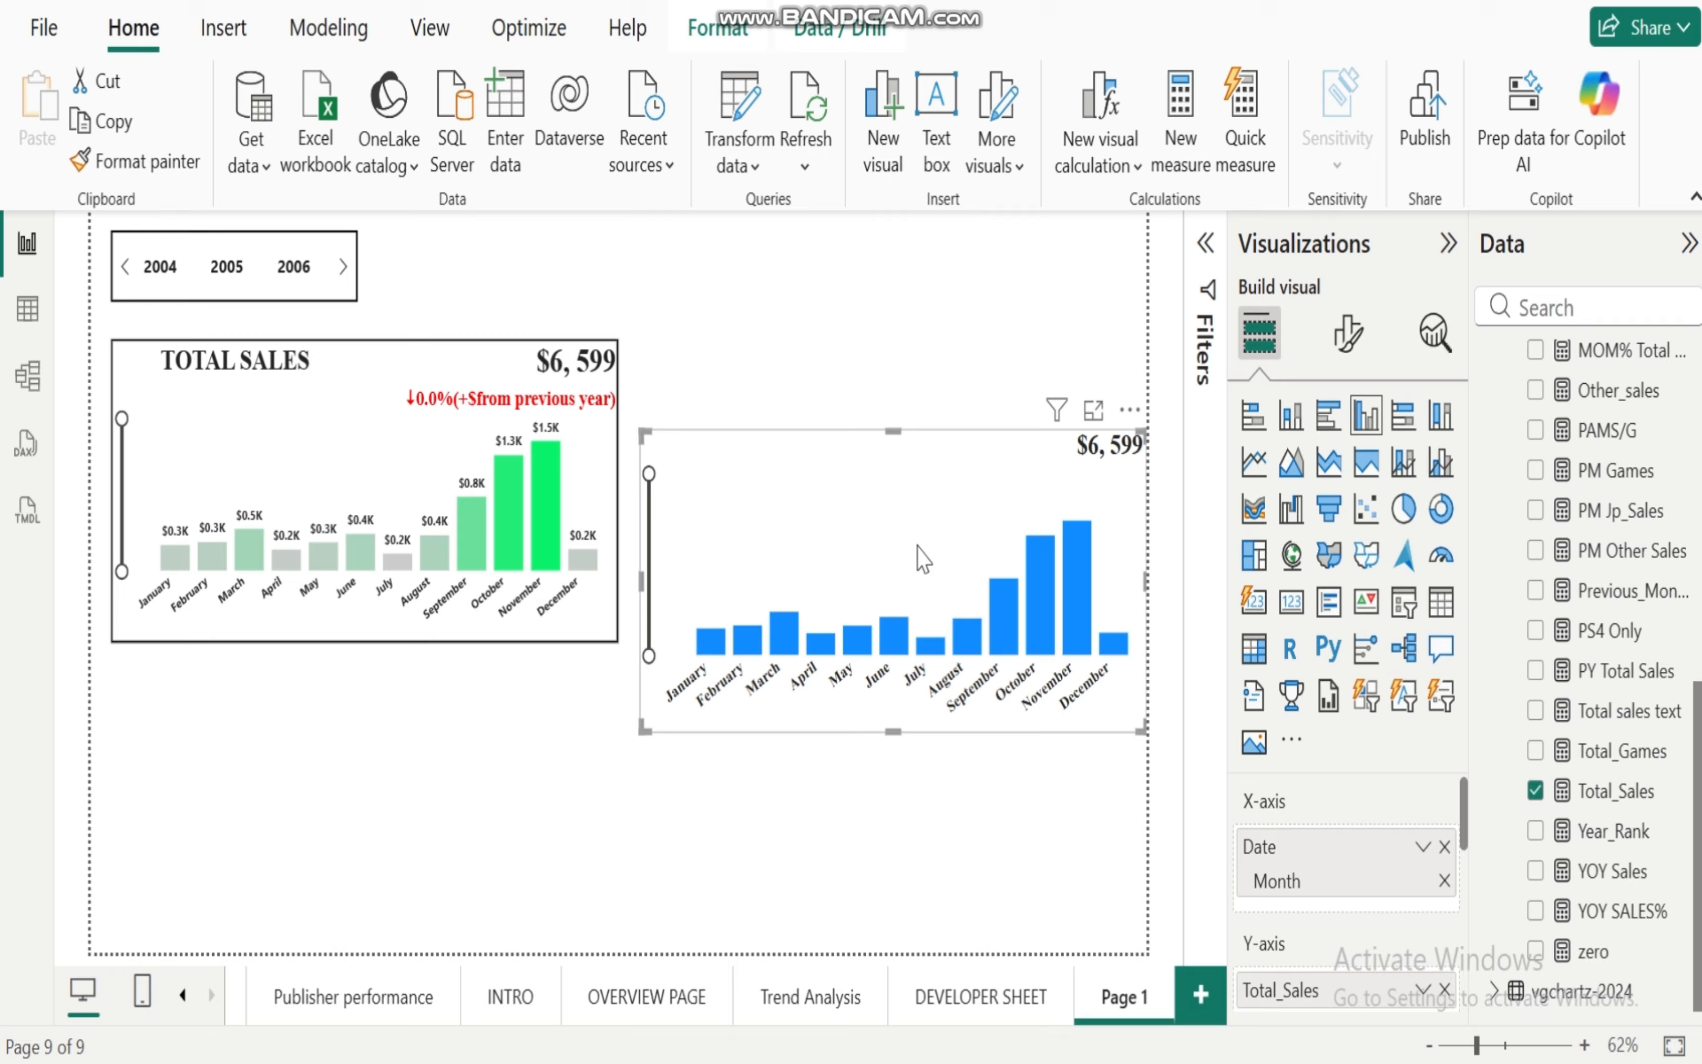
left_click(1347, 334)
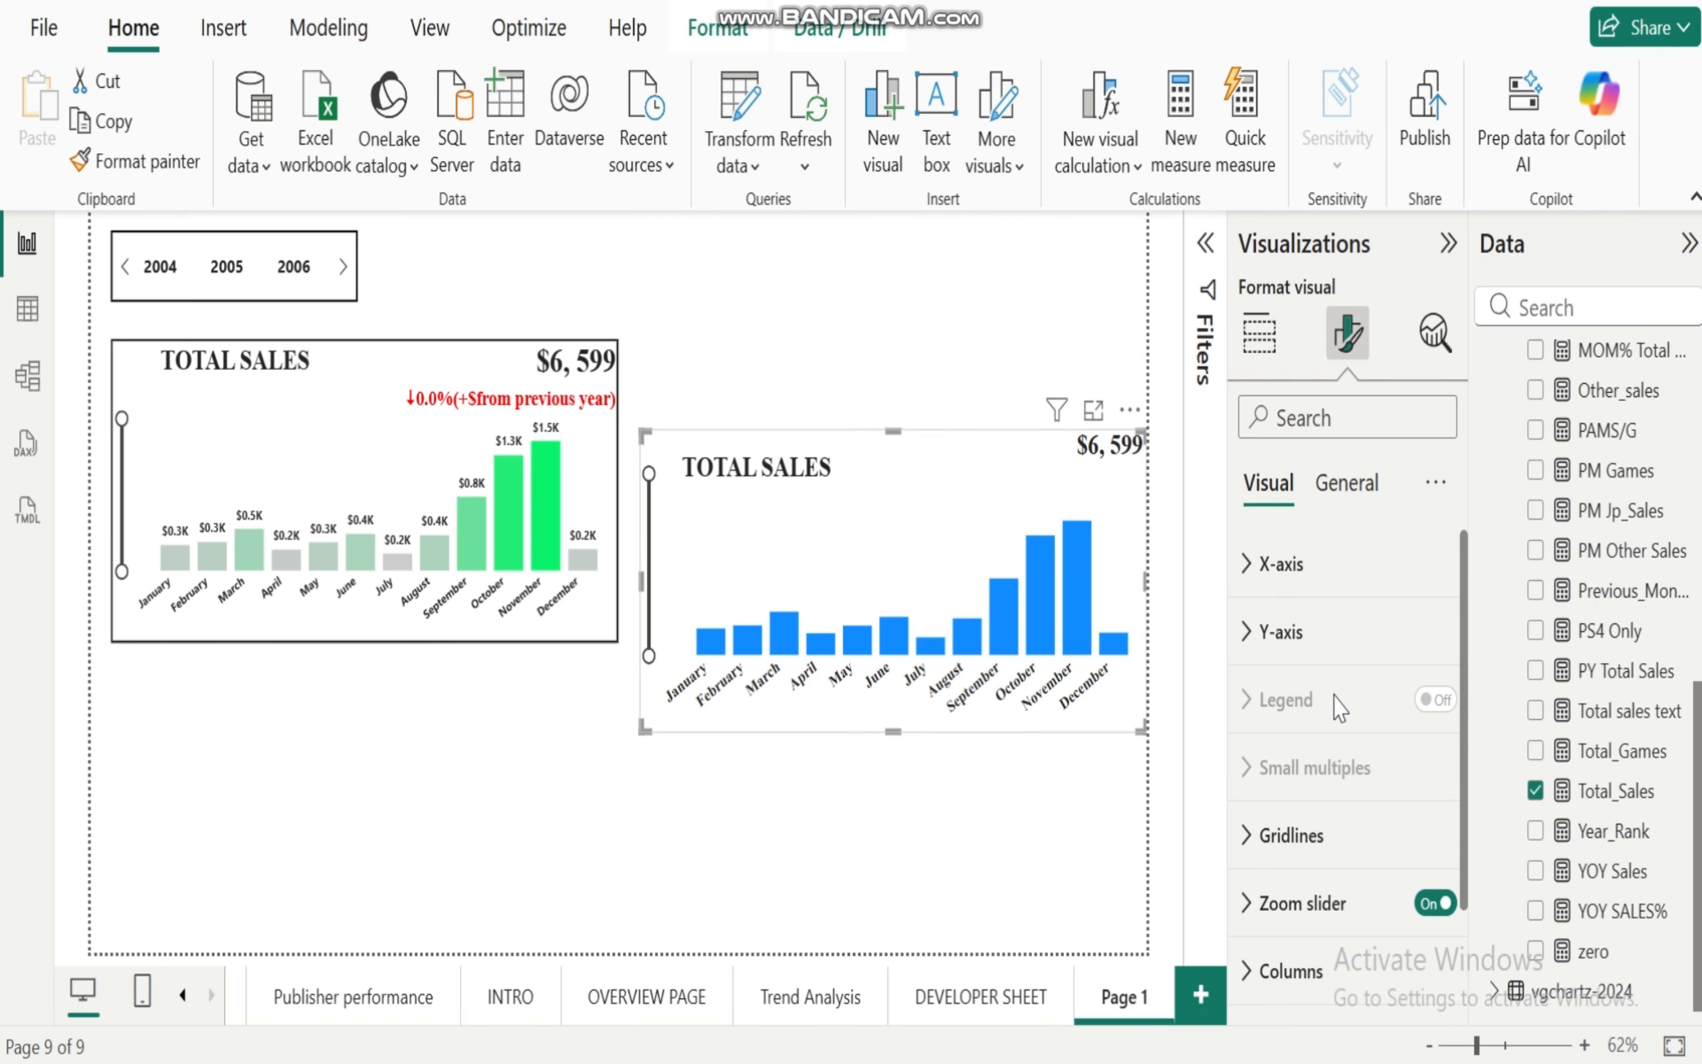
left_click(1346, 483)
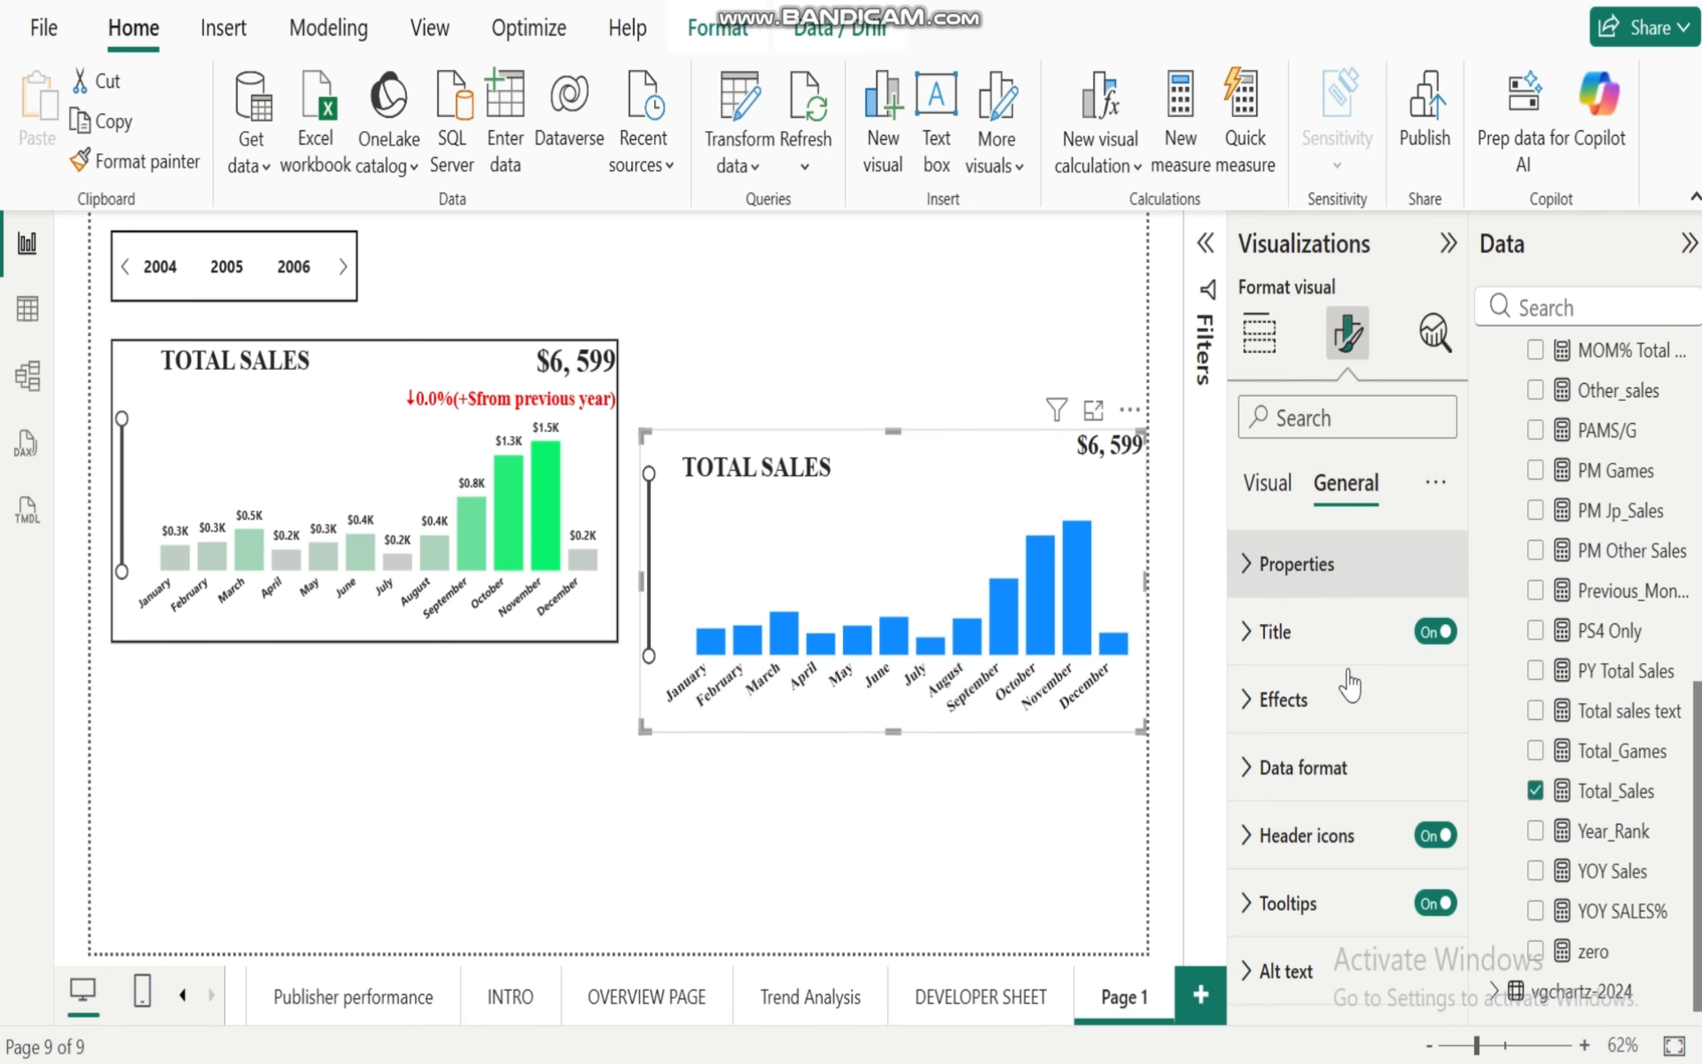
left_click(1249, 704)
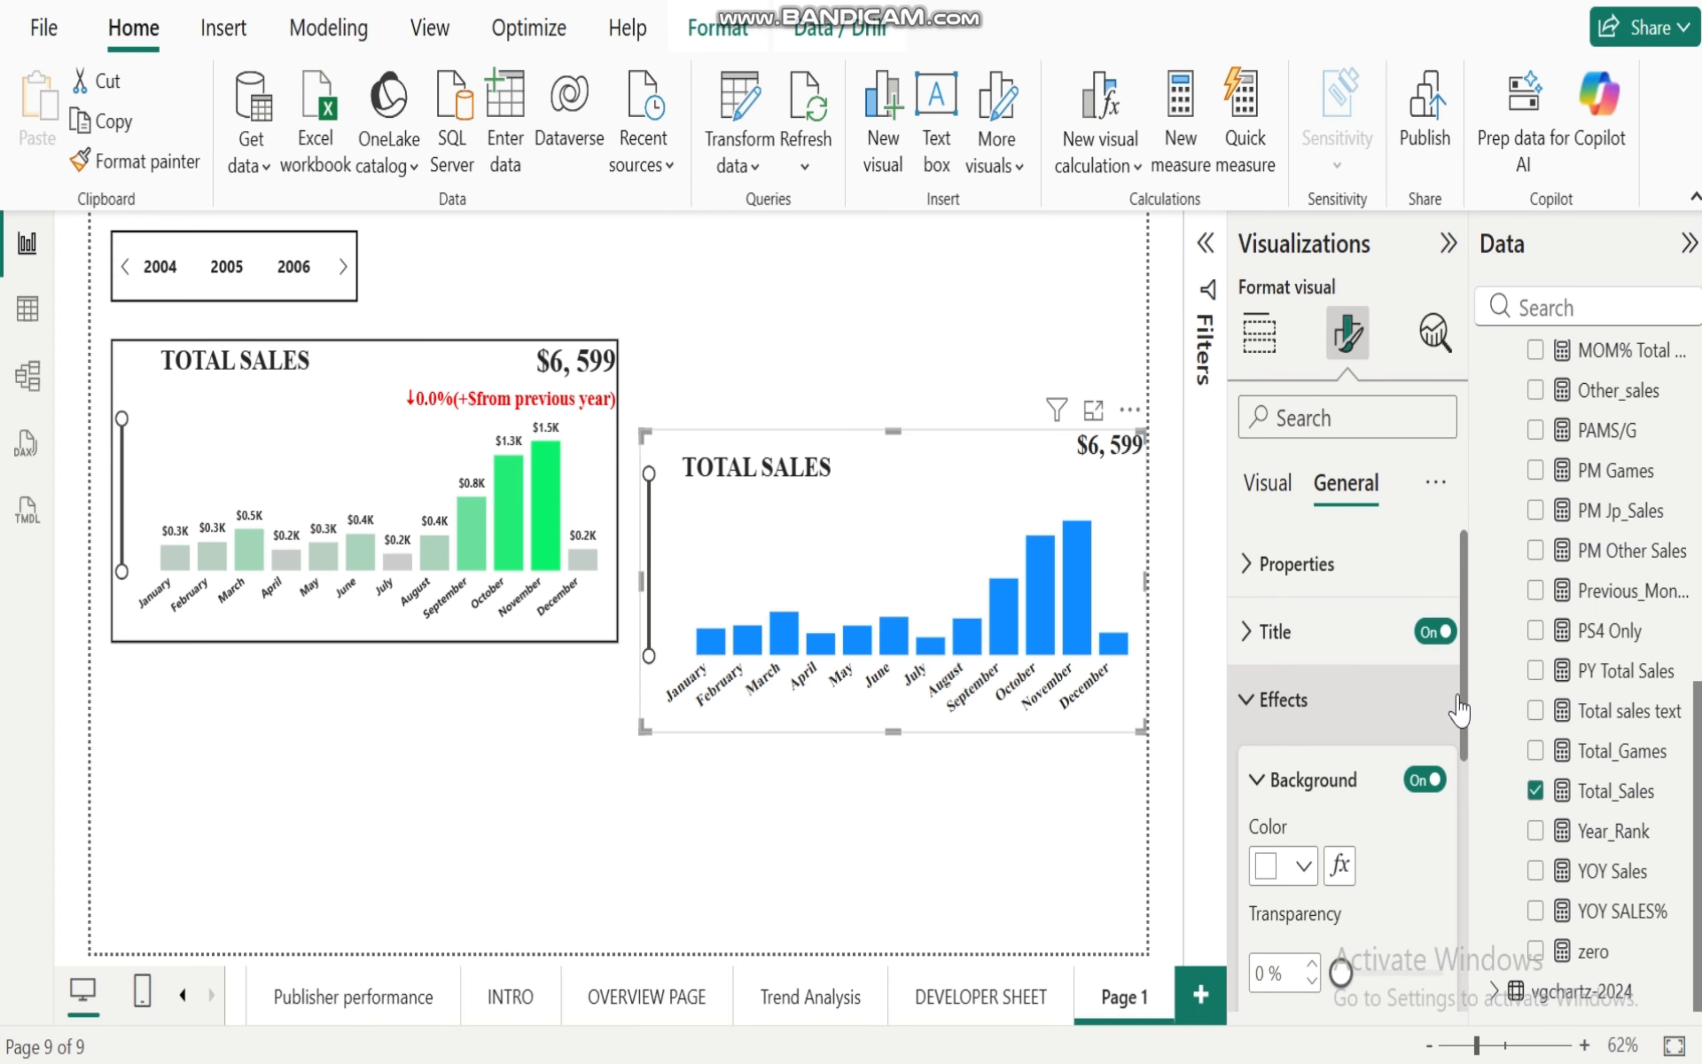
left_click_drag(1463, 674, 1482, 893)
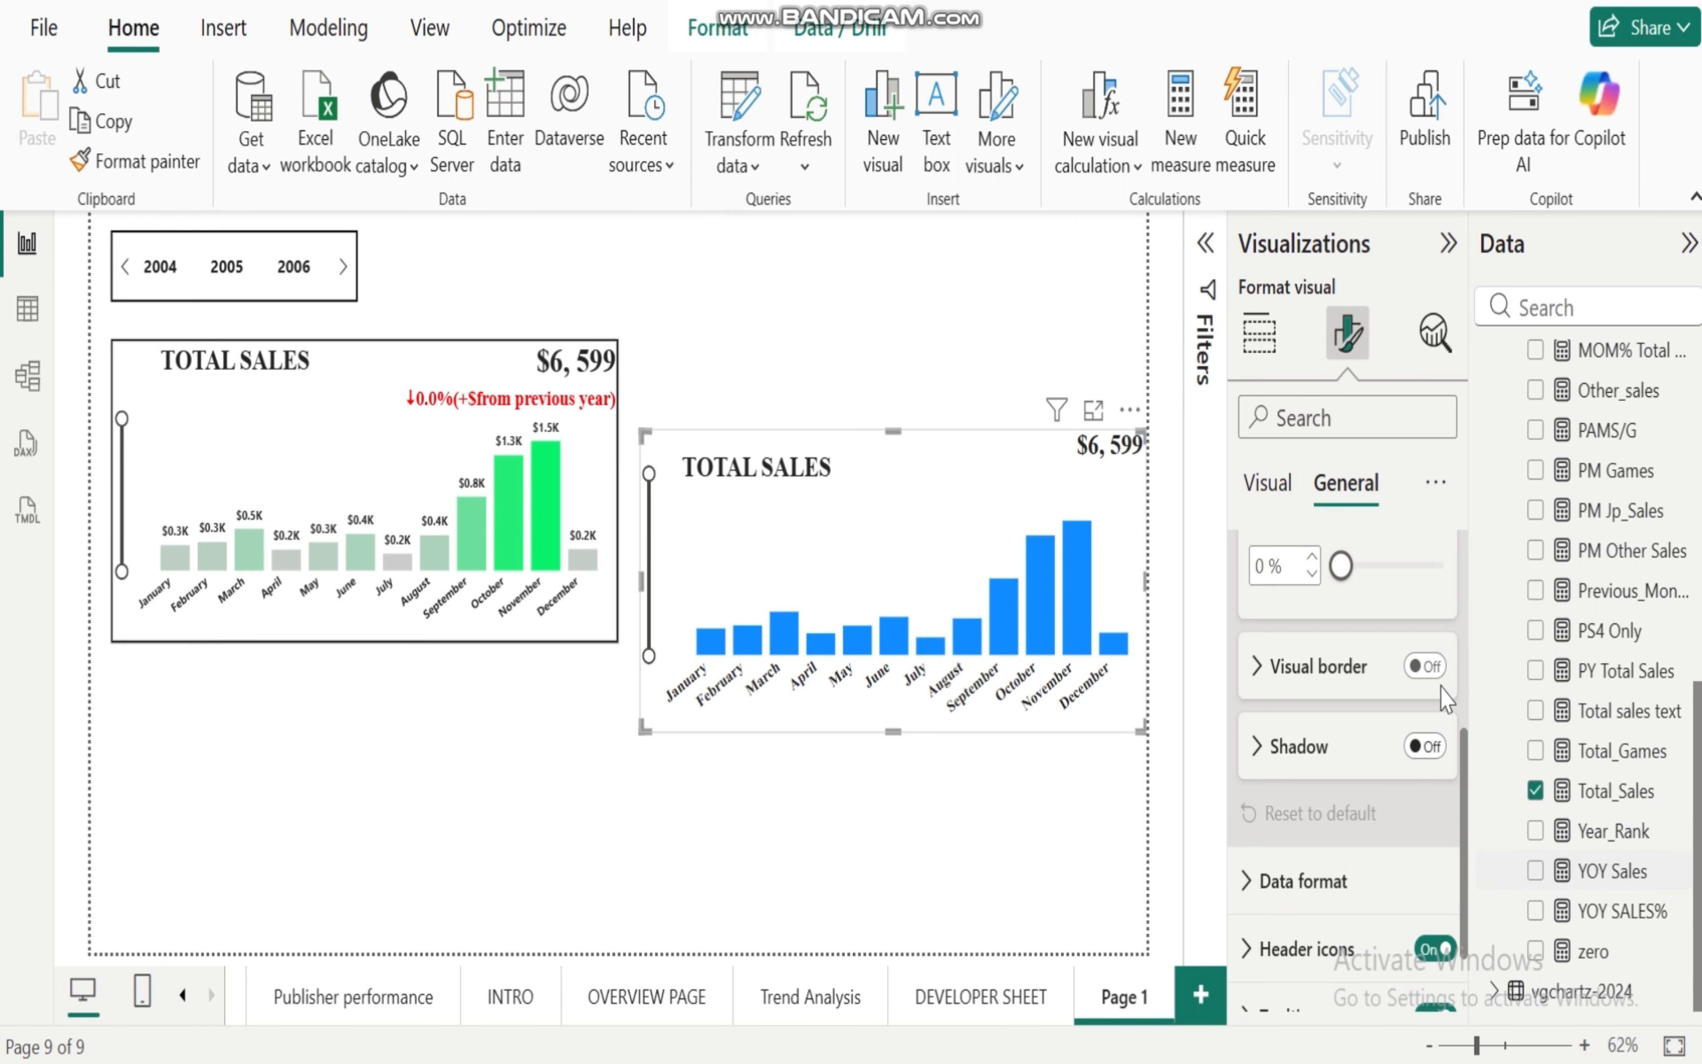
left_click(1255, 665)
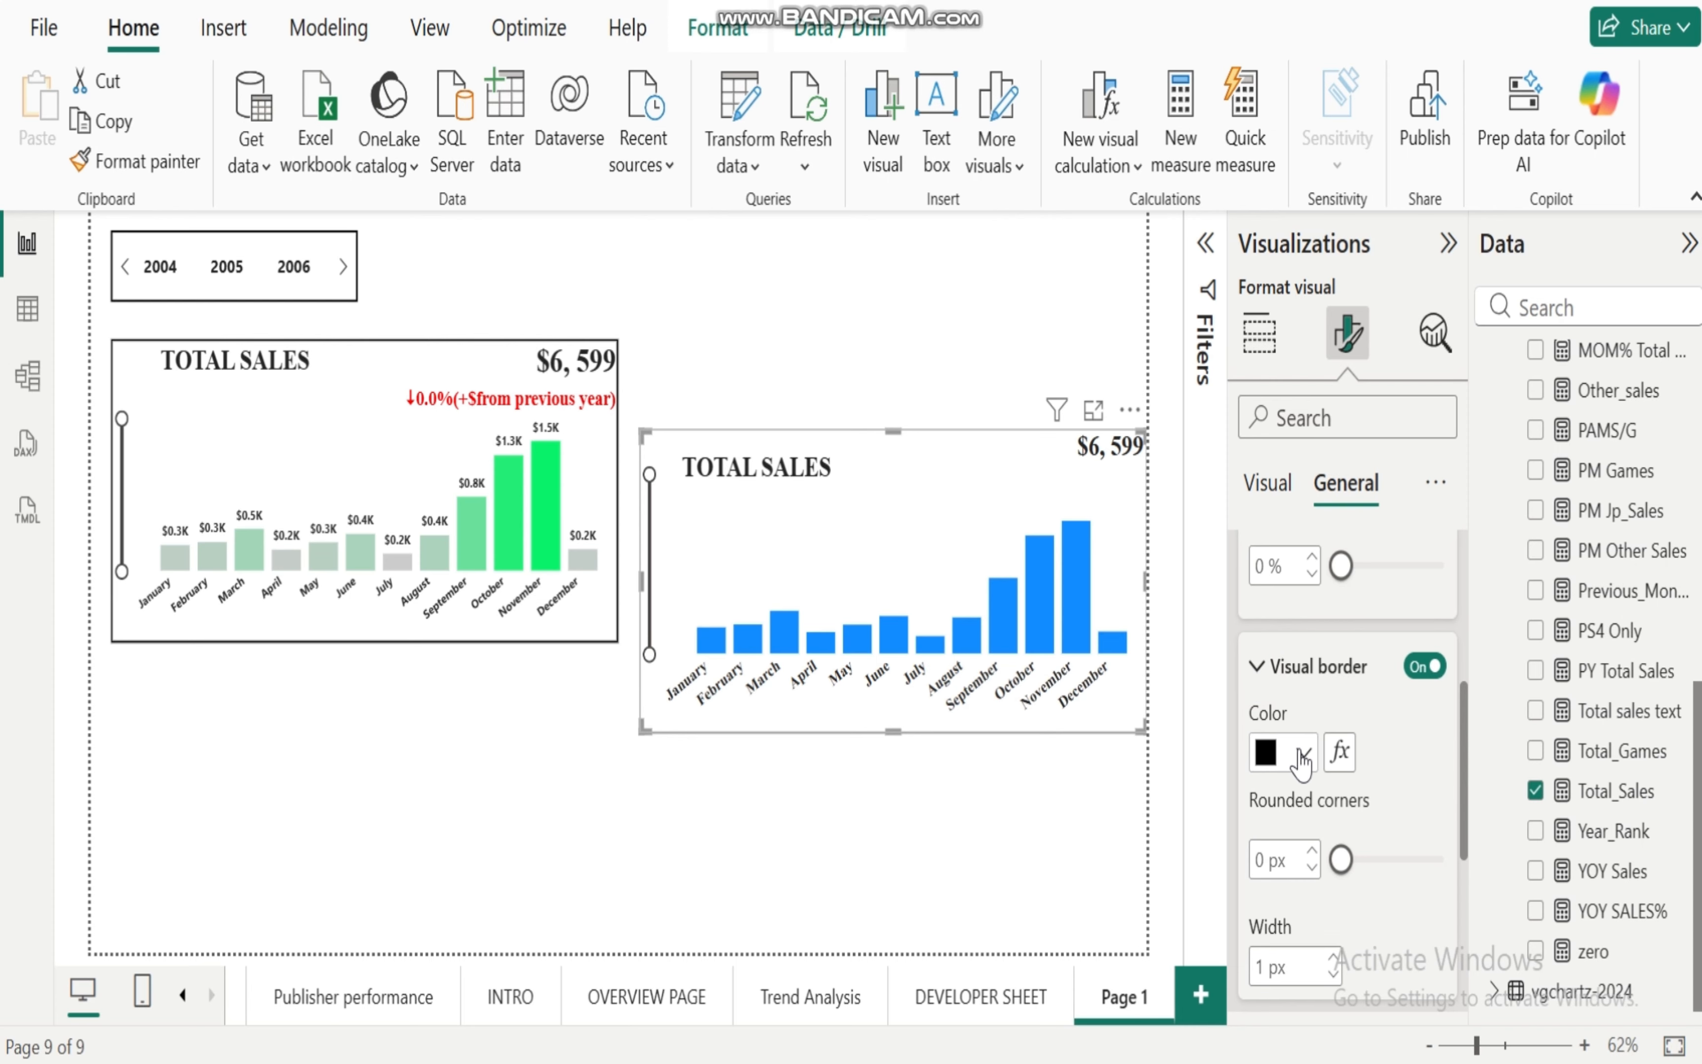
left_click(1334, 960)
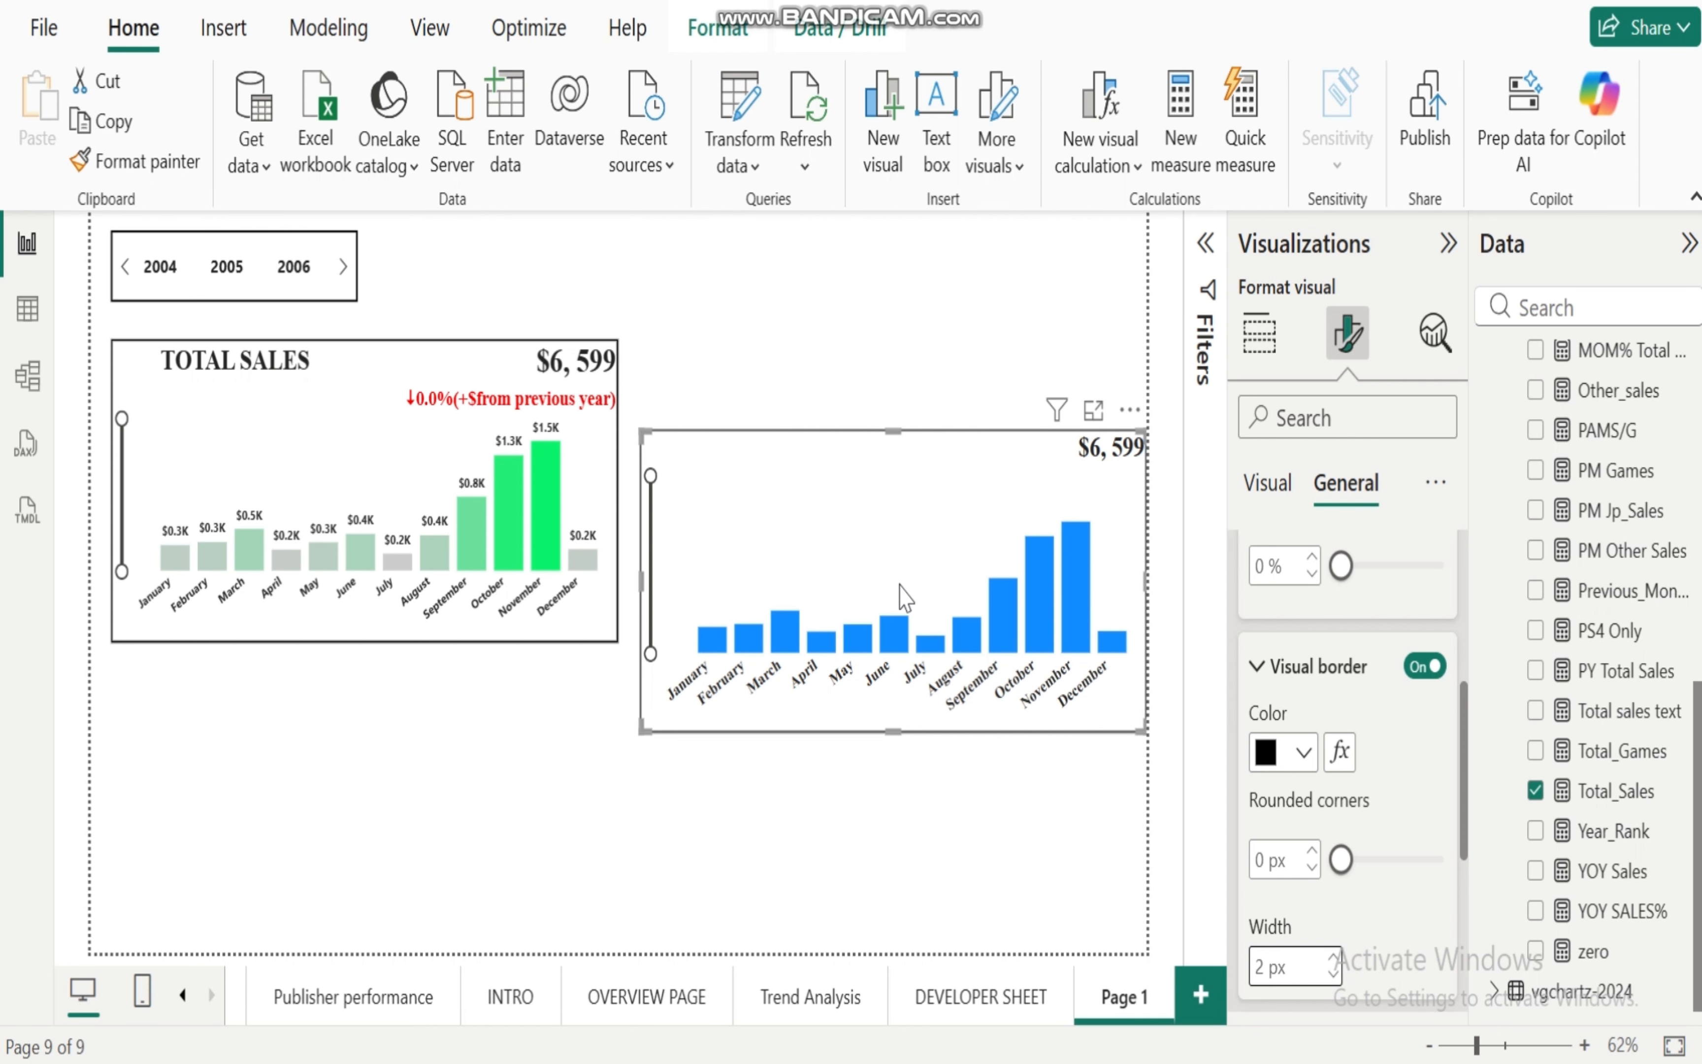
Step: Align the blue chart beside the green chart and move the TOTAL SALES text box to its upper-left corner
left_click_drag(890, 556, 885, 474)
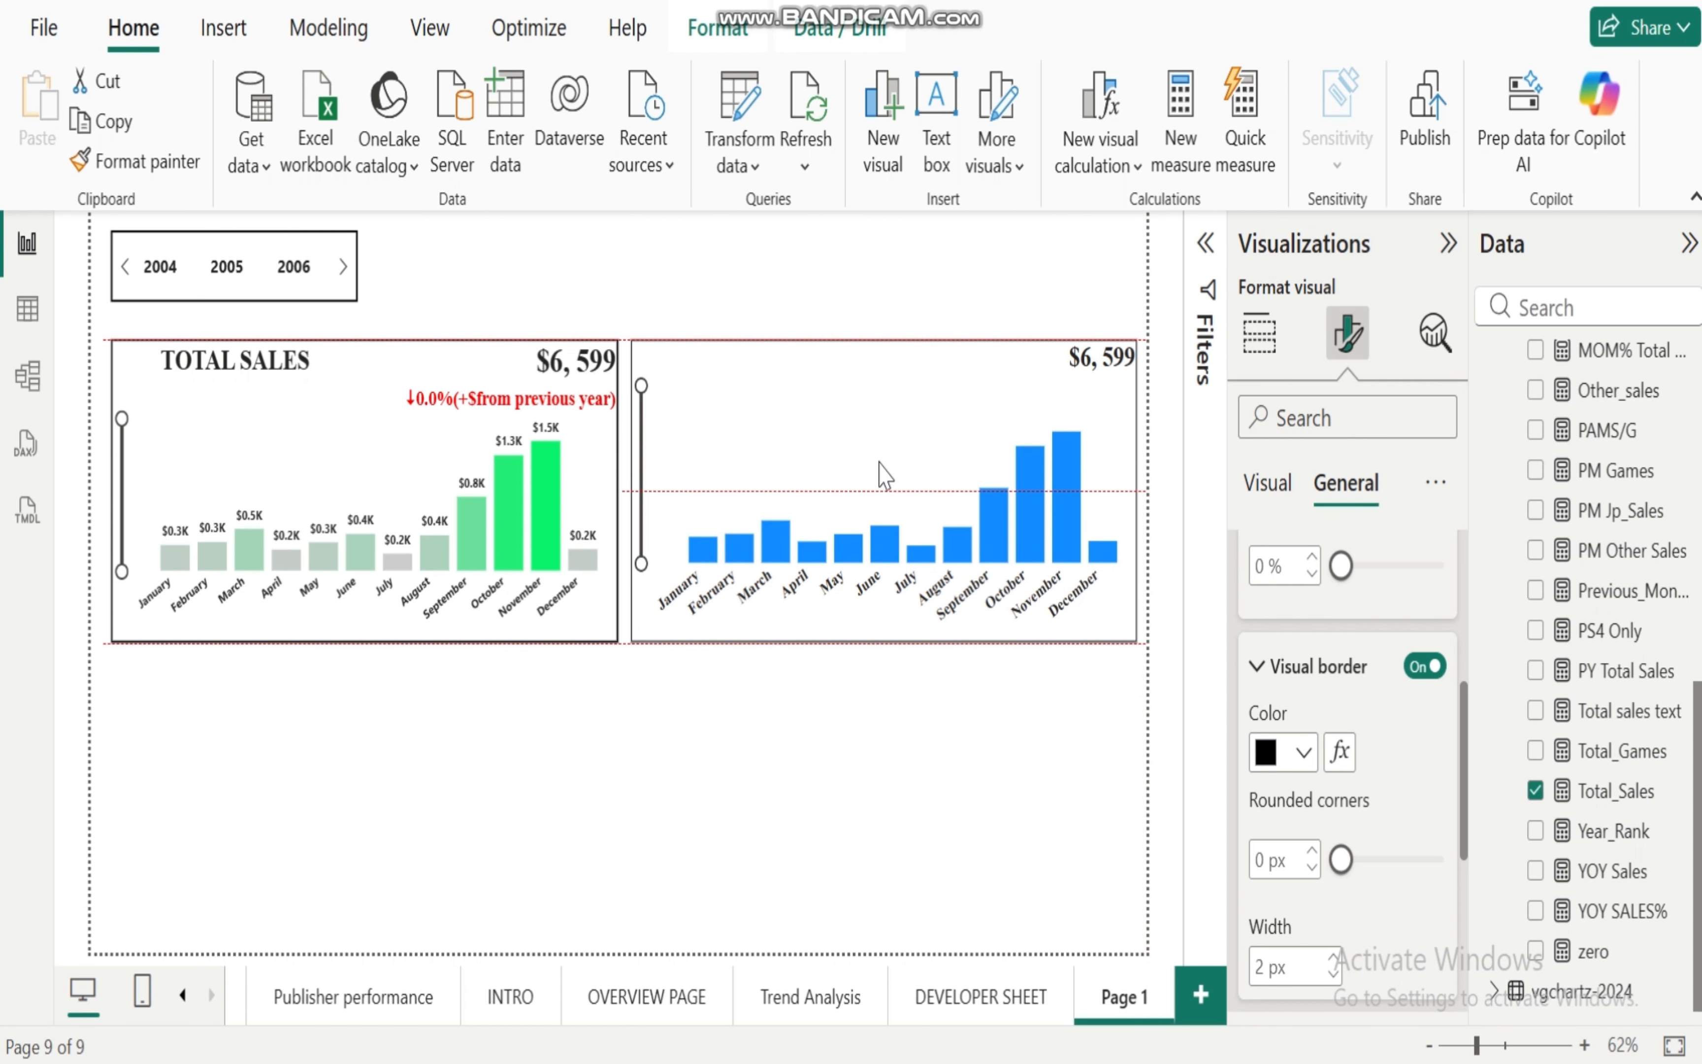
left_click(827, 778)
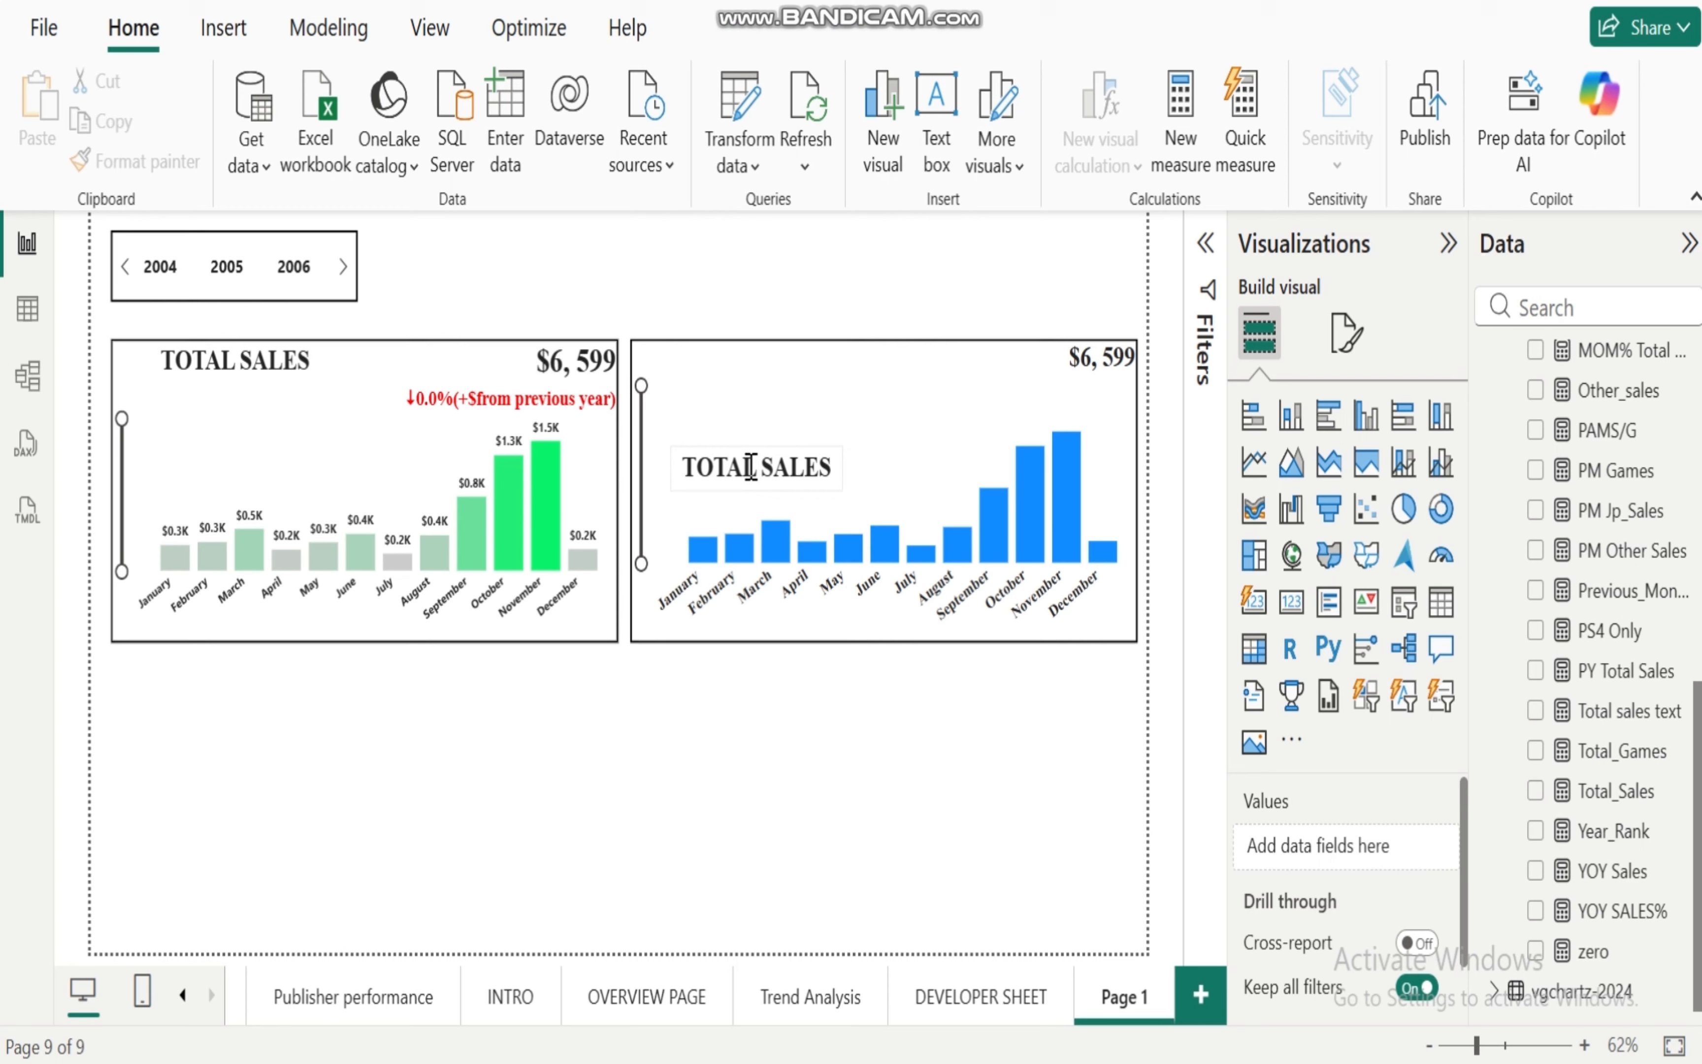
left_click_drag(732, 501, 717, 397)
left_click(857, 855)
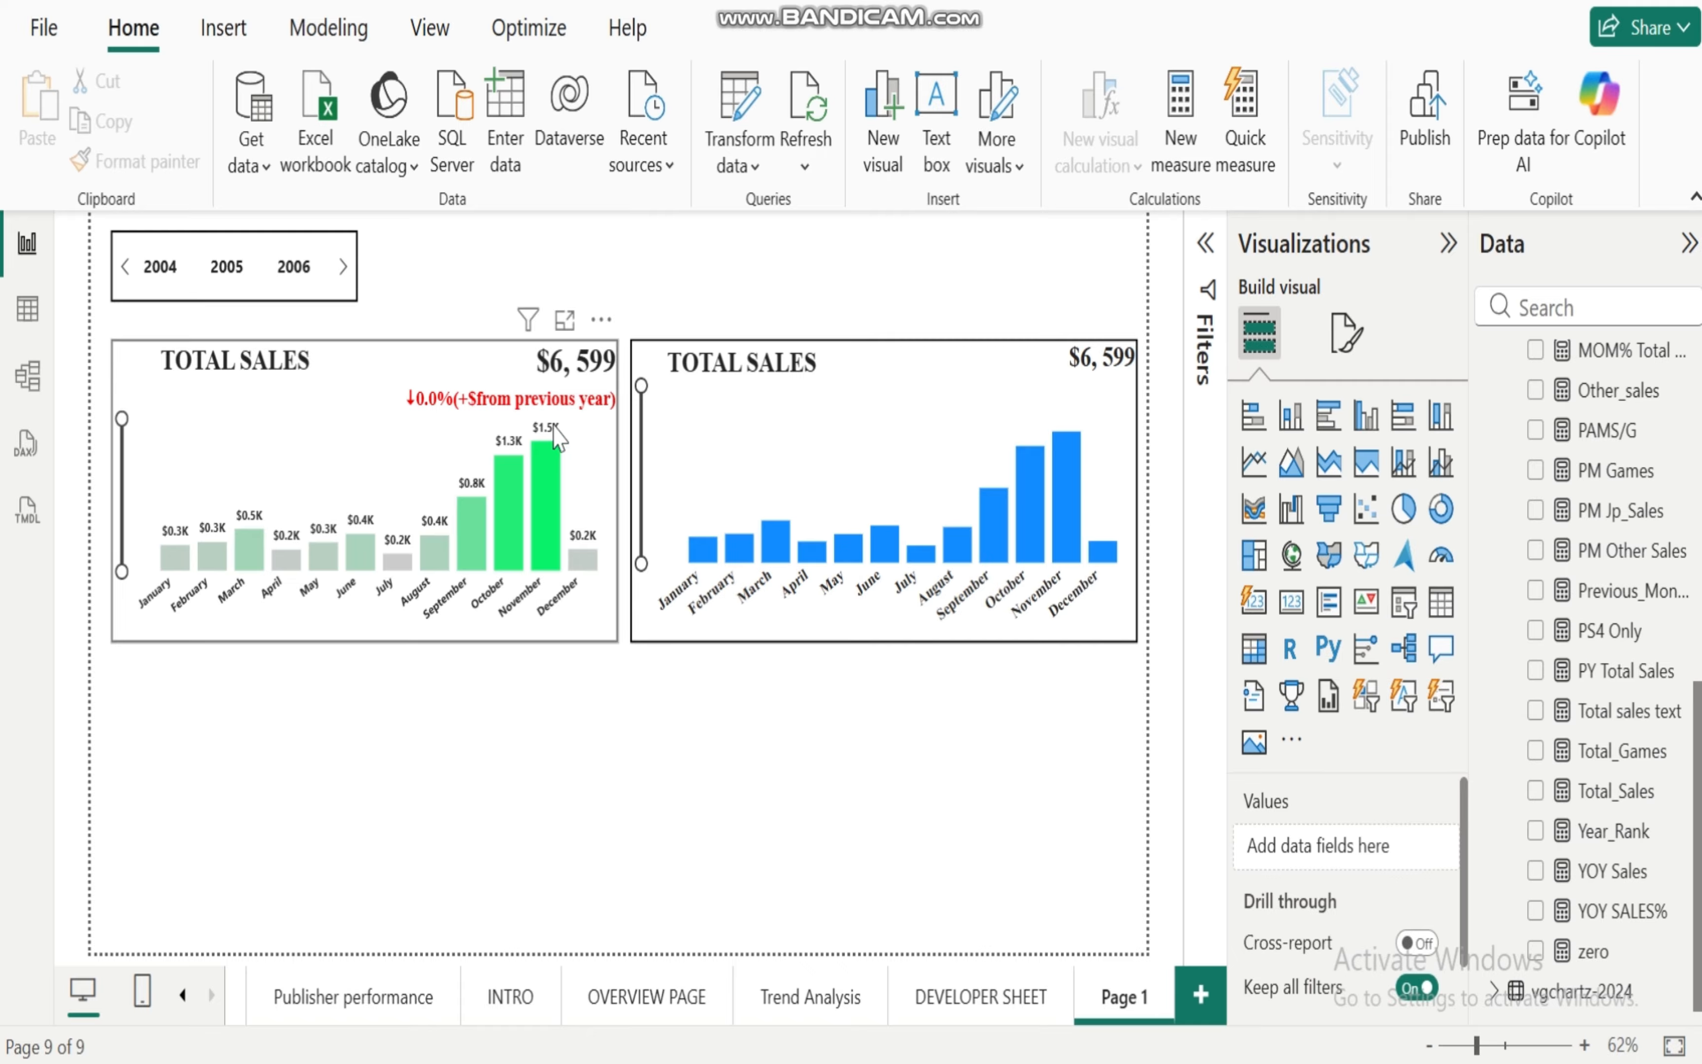
Step: Turn on data labels for the blue column chart
left_click(981, 479)
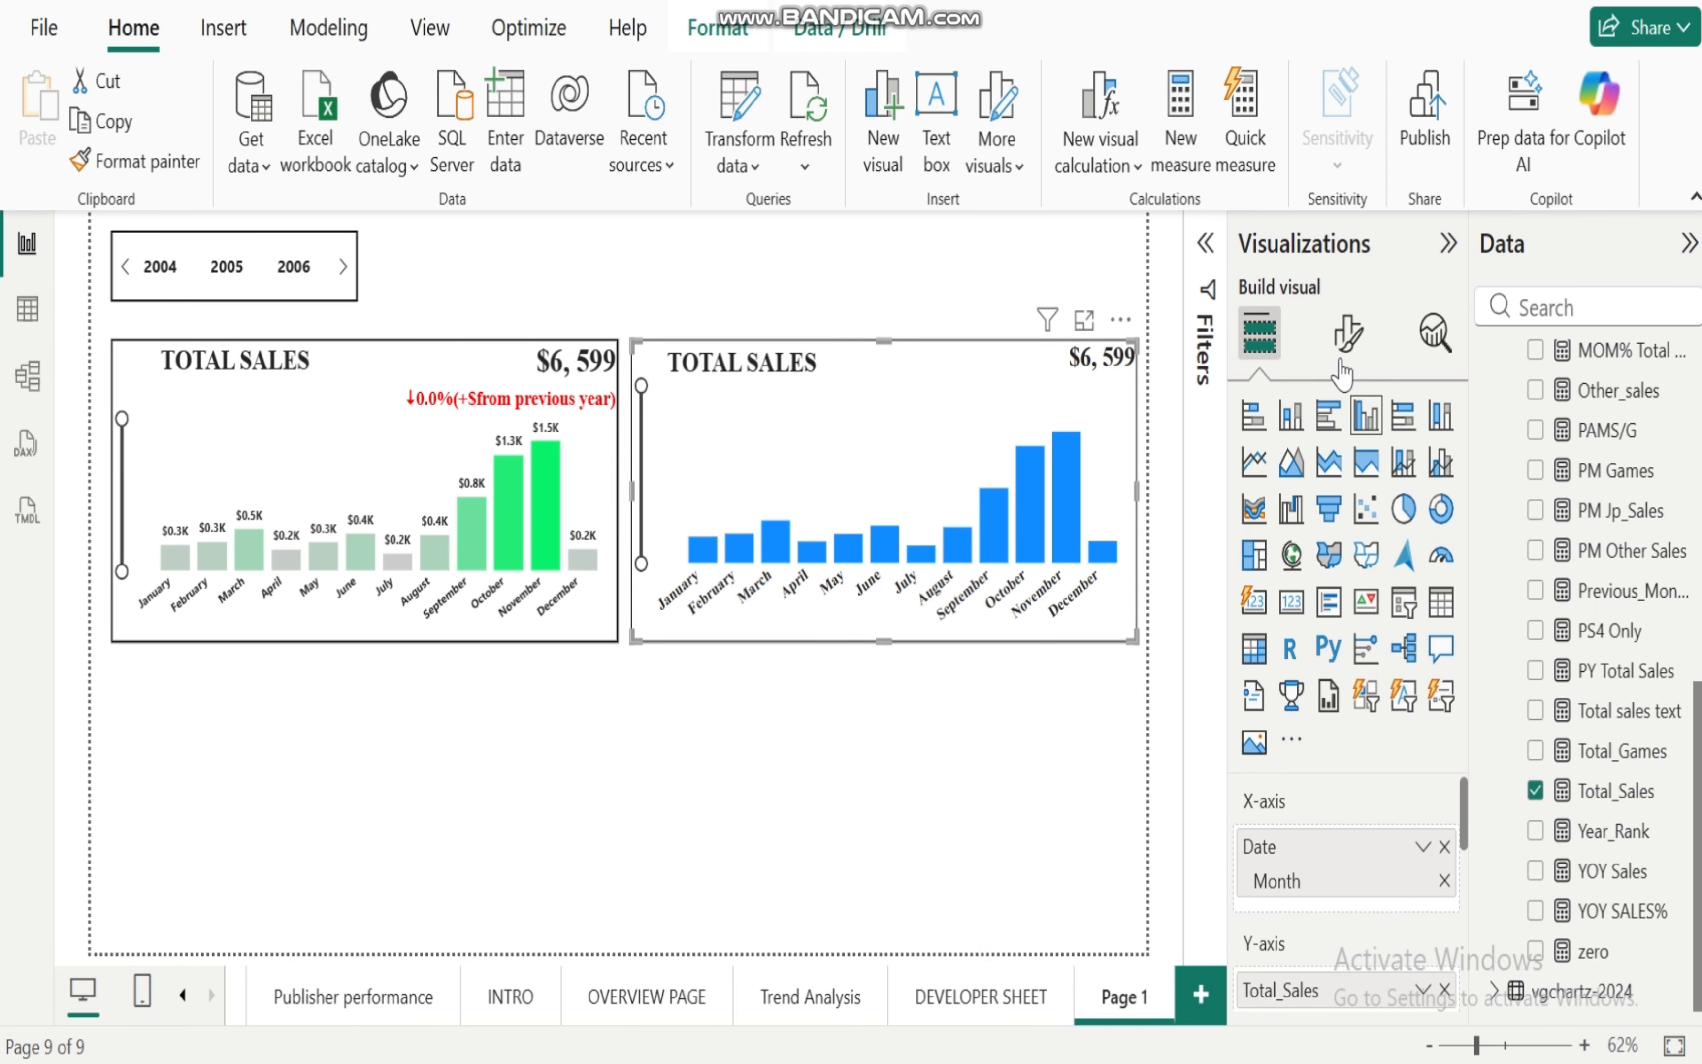
left_click(1349, 336)
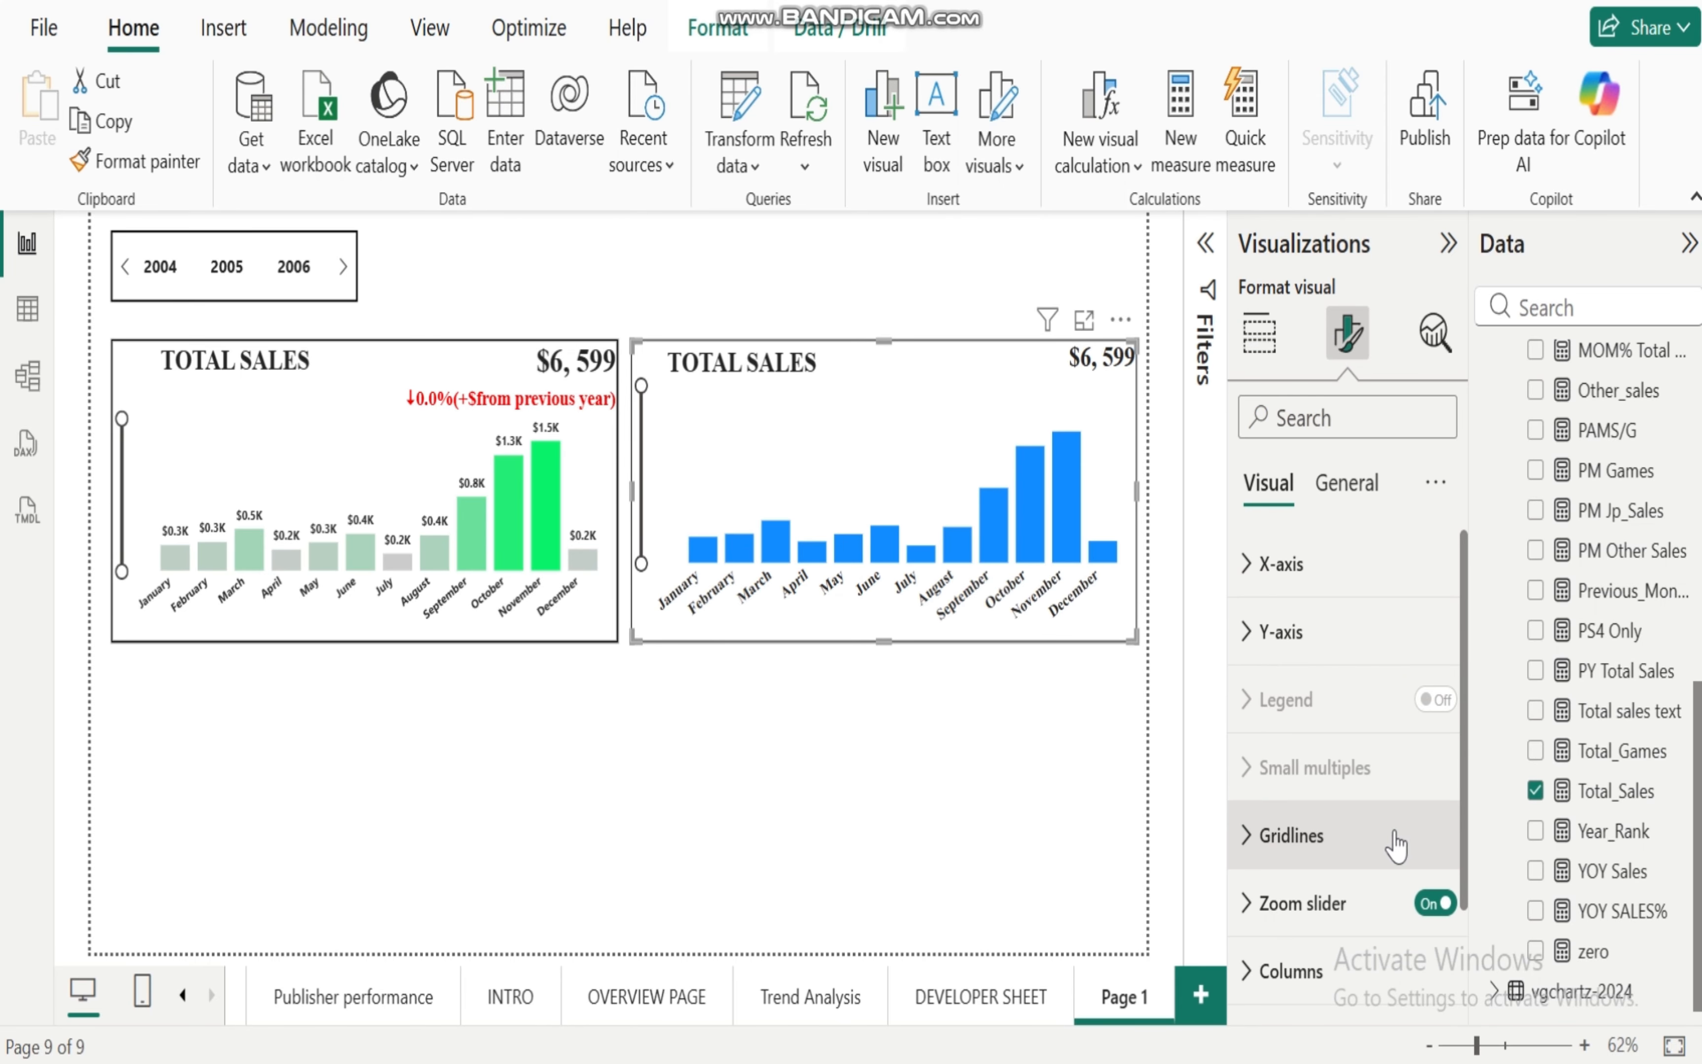
scroll(1466, 844, "down", 3)
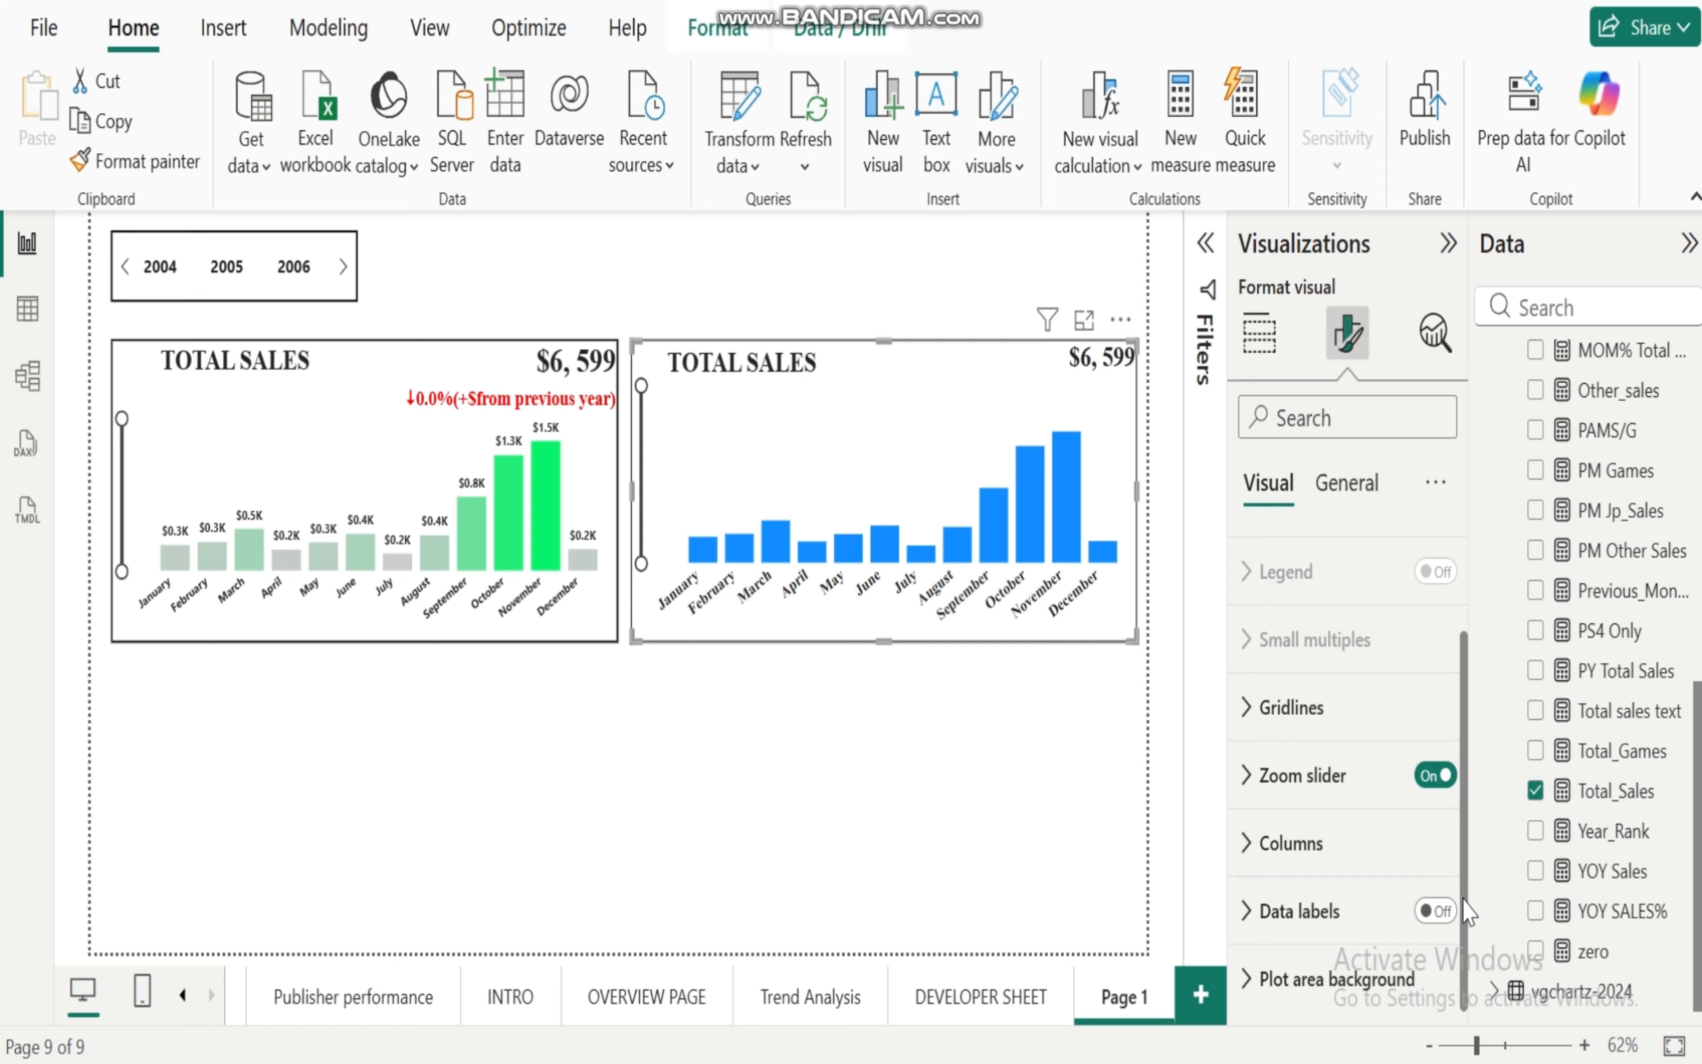
left_click(1437, 912)
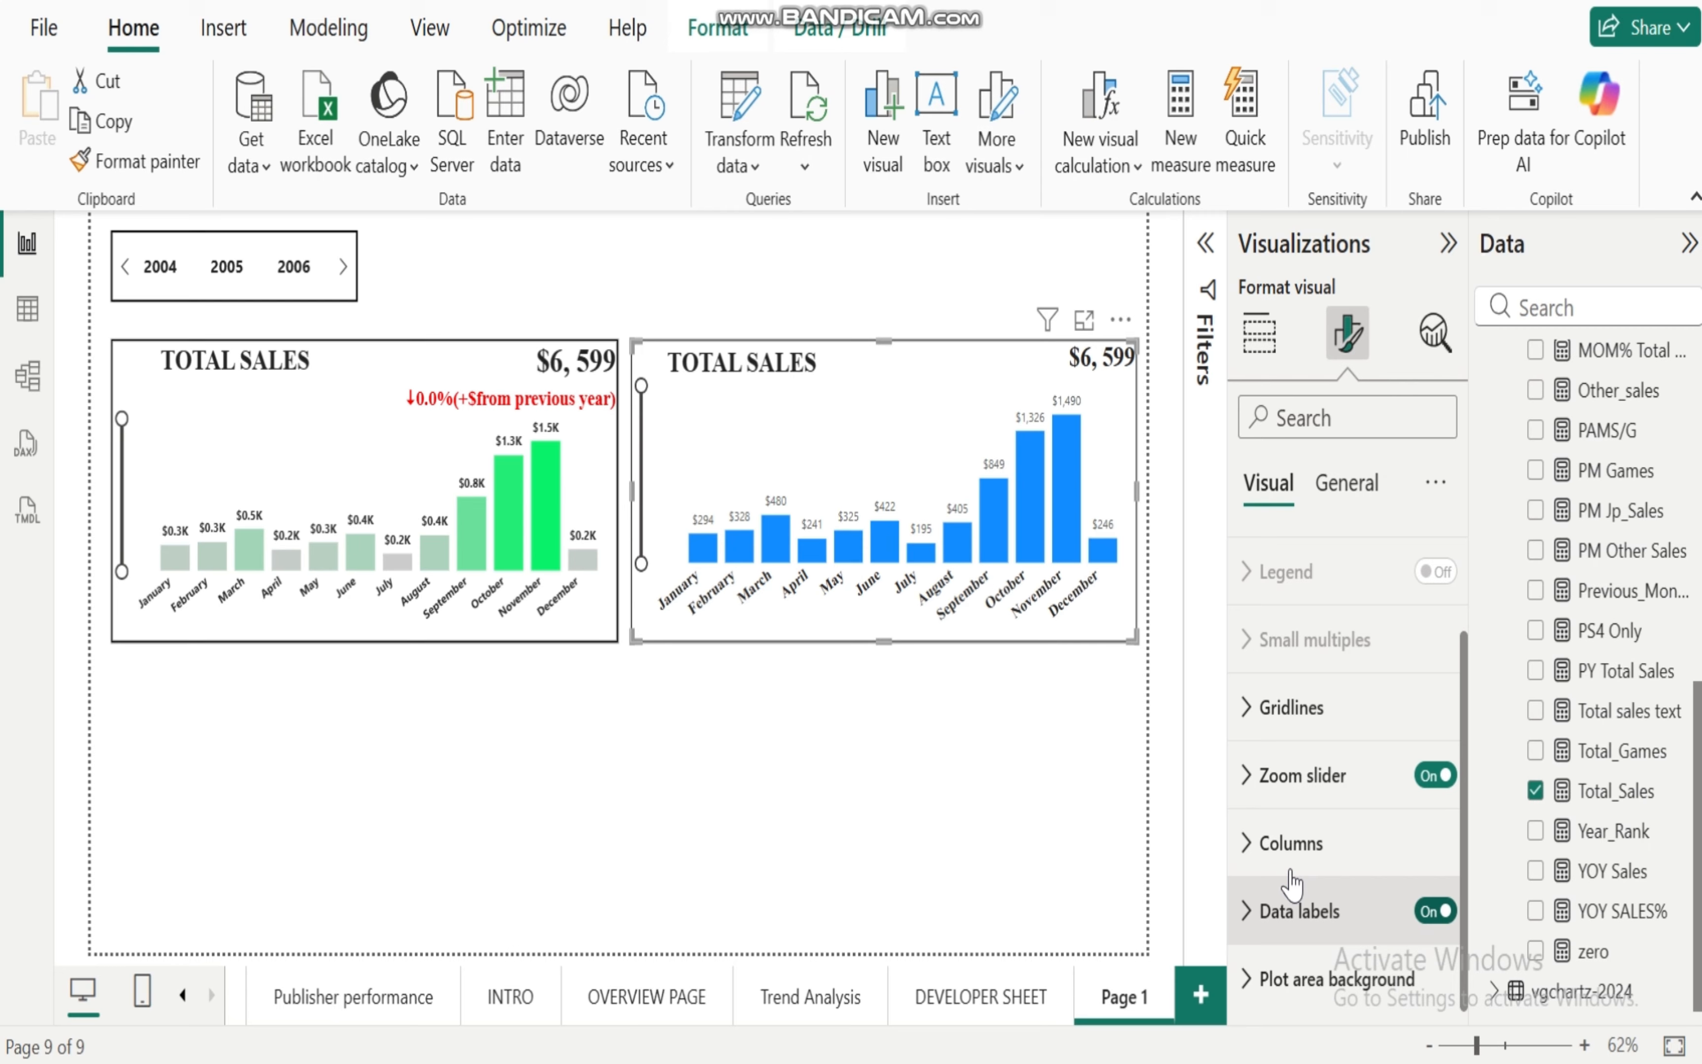
Step: Make the values of the blue chart's data labels bold
left_click(1245, 910)
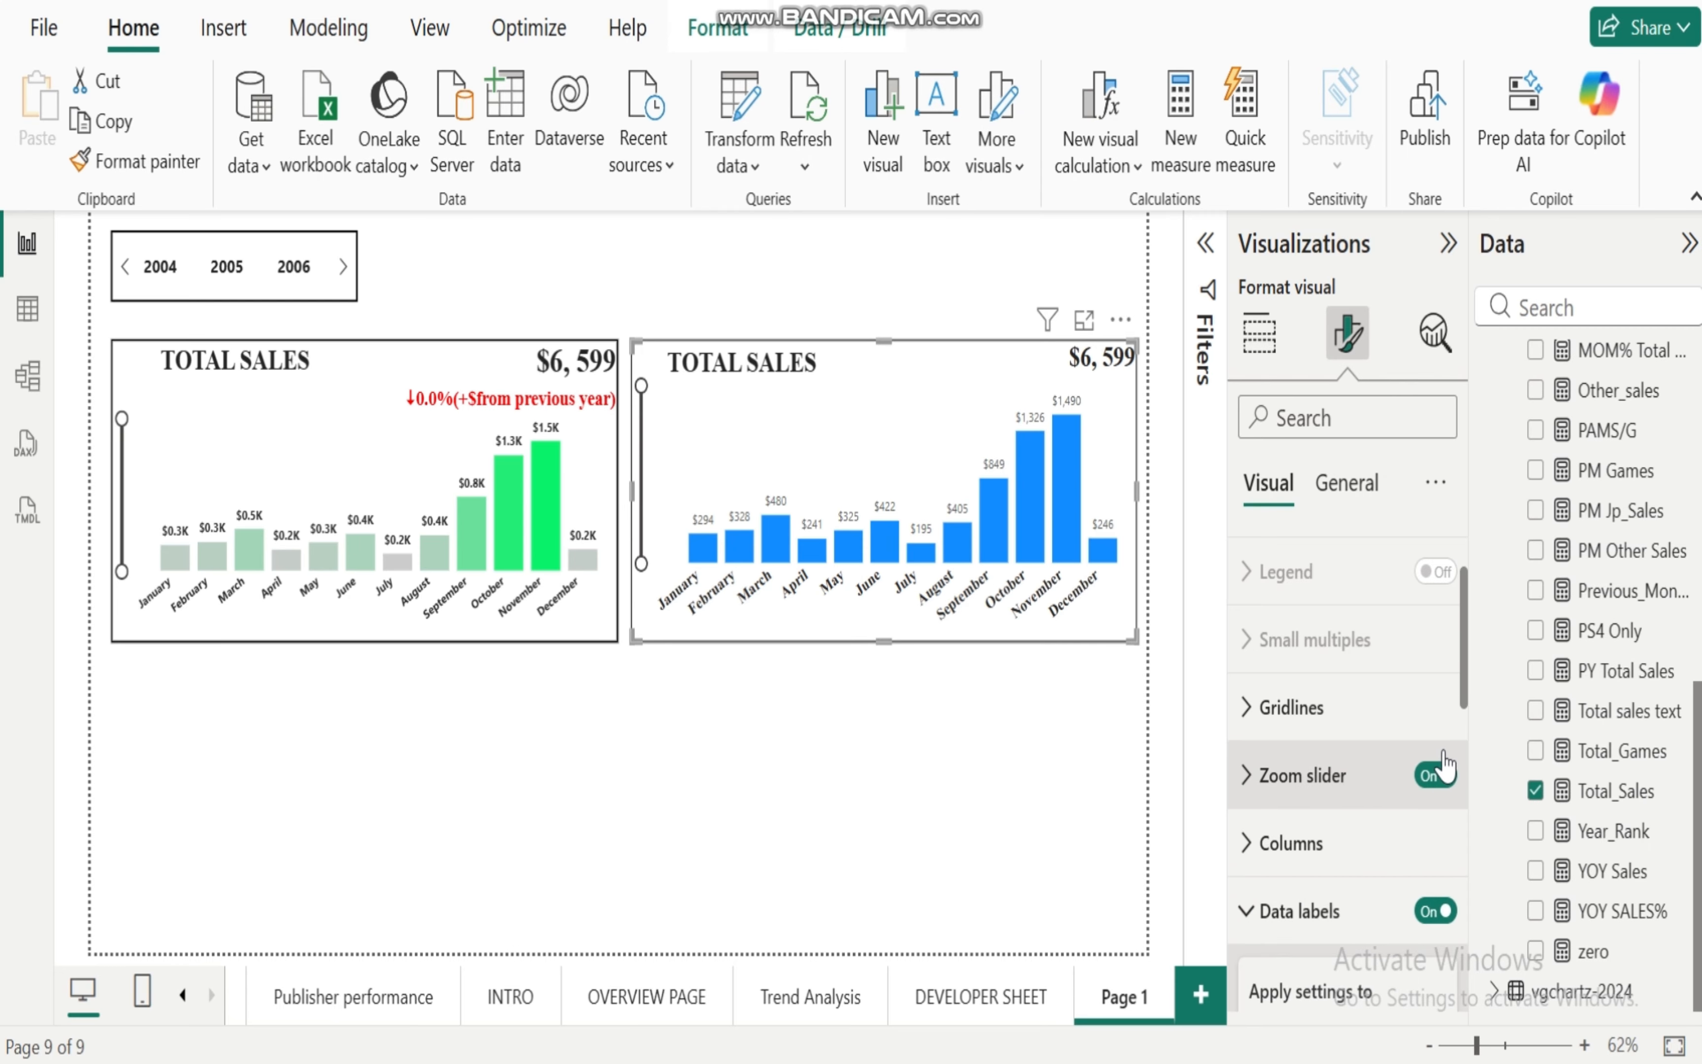
left_click_drag(1465, 675, 1459, 925)
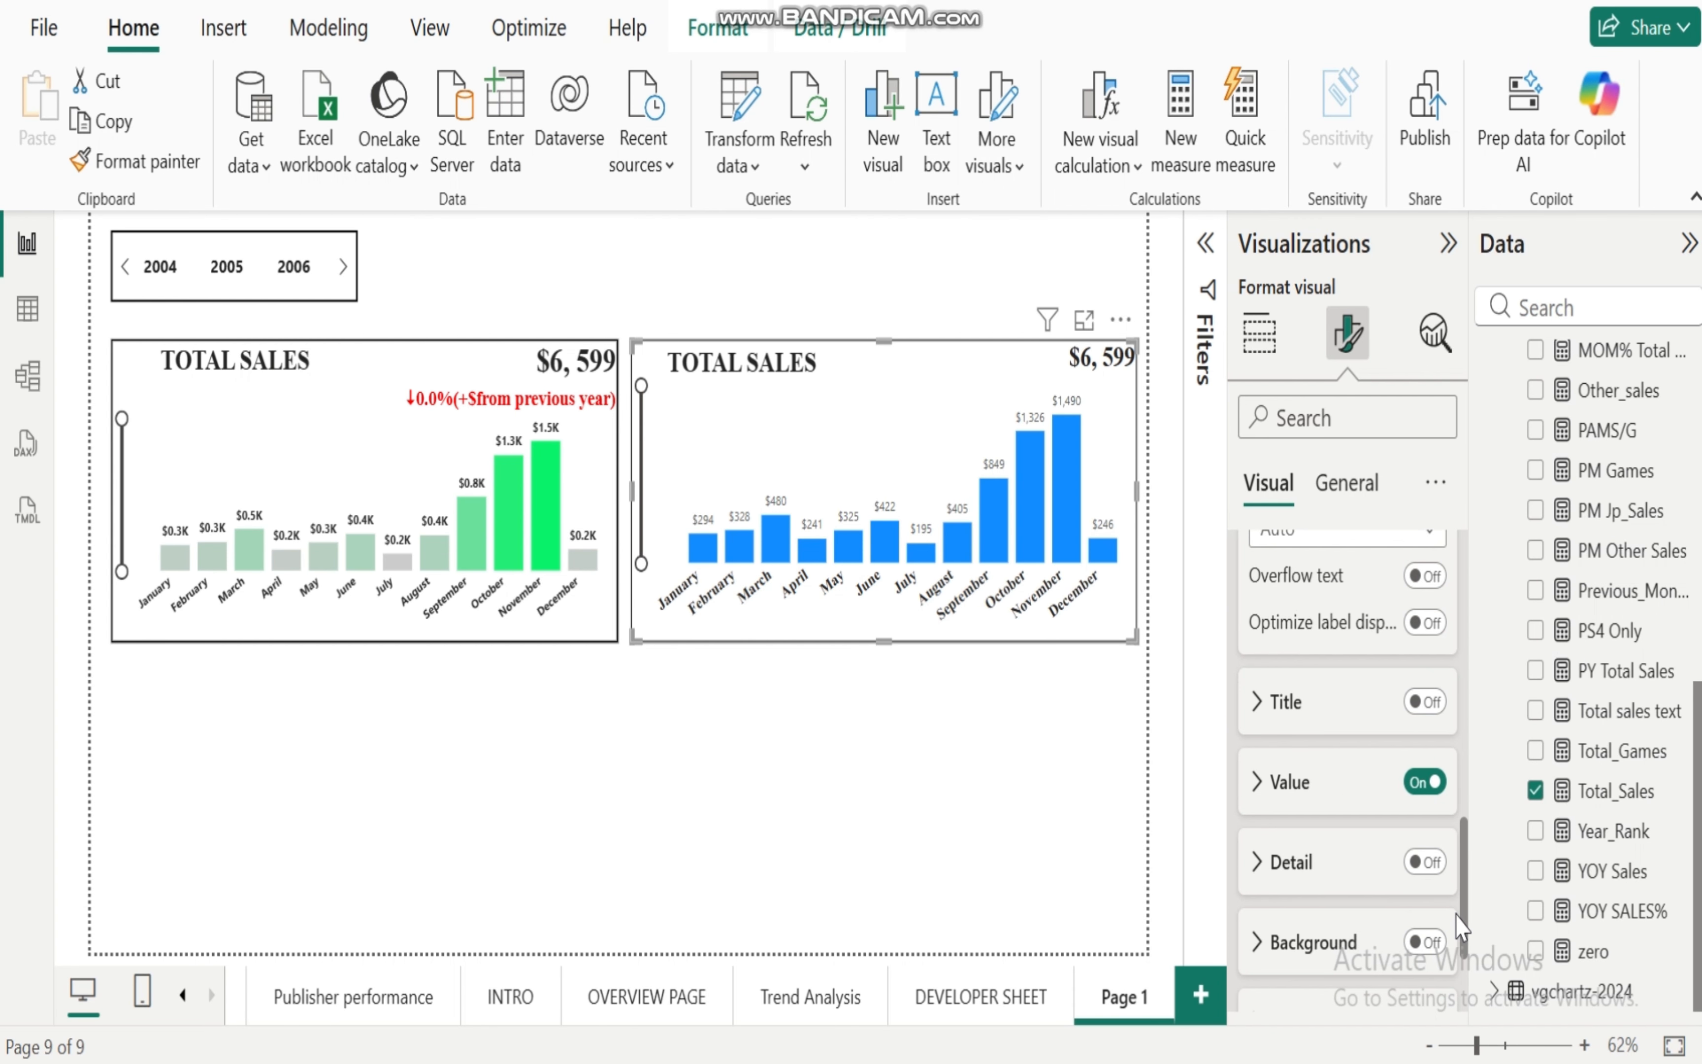
left_click(1257, 781)
left_click_drag(1462, 789, 1464, 870)
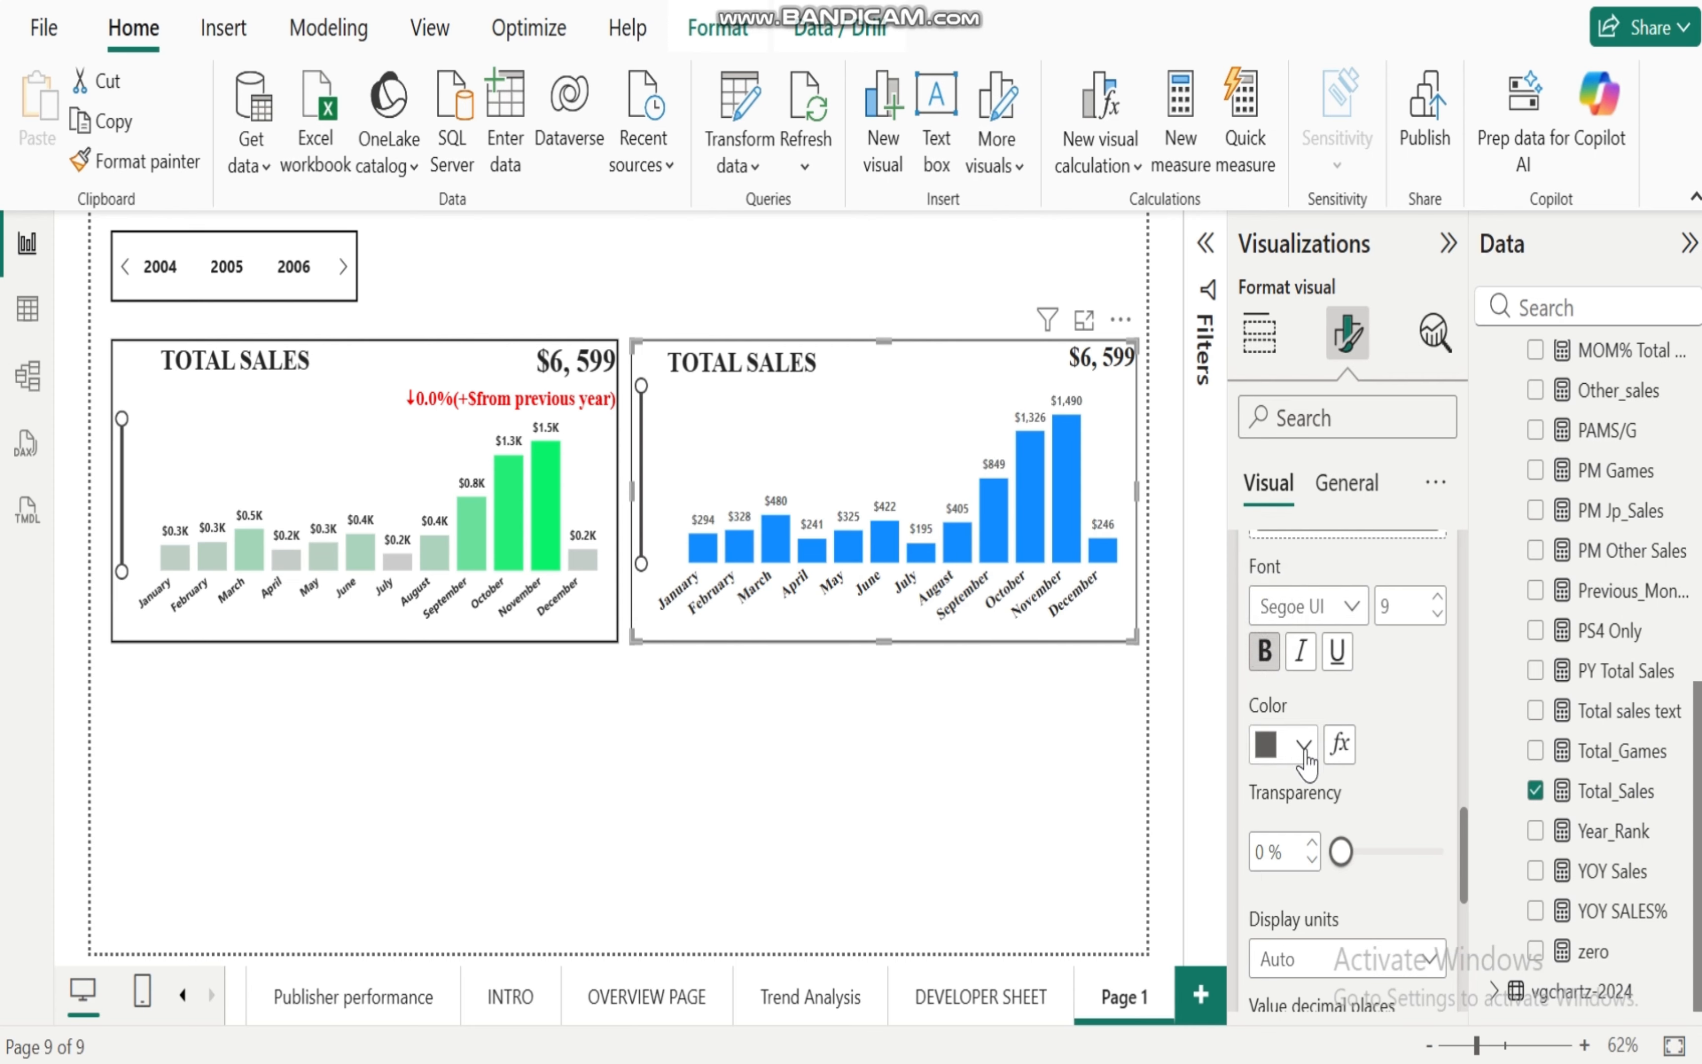
Step: Change the blue chart's data label values to a near-black color and set their font size to 10
left_click(1302, 746)
left_click(1286, 600)
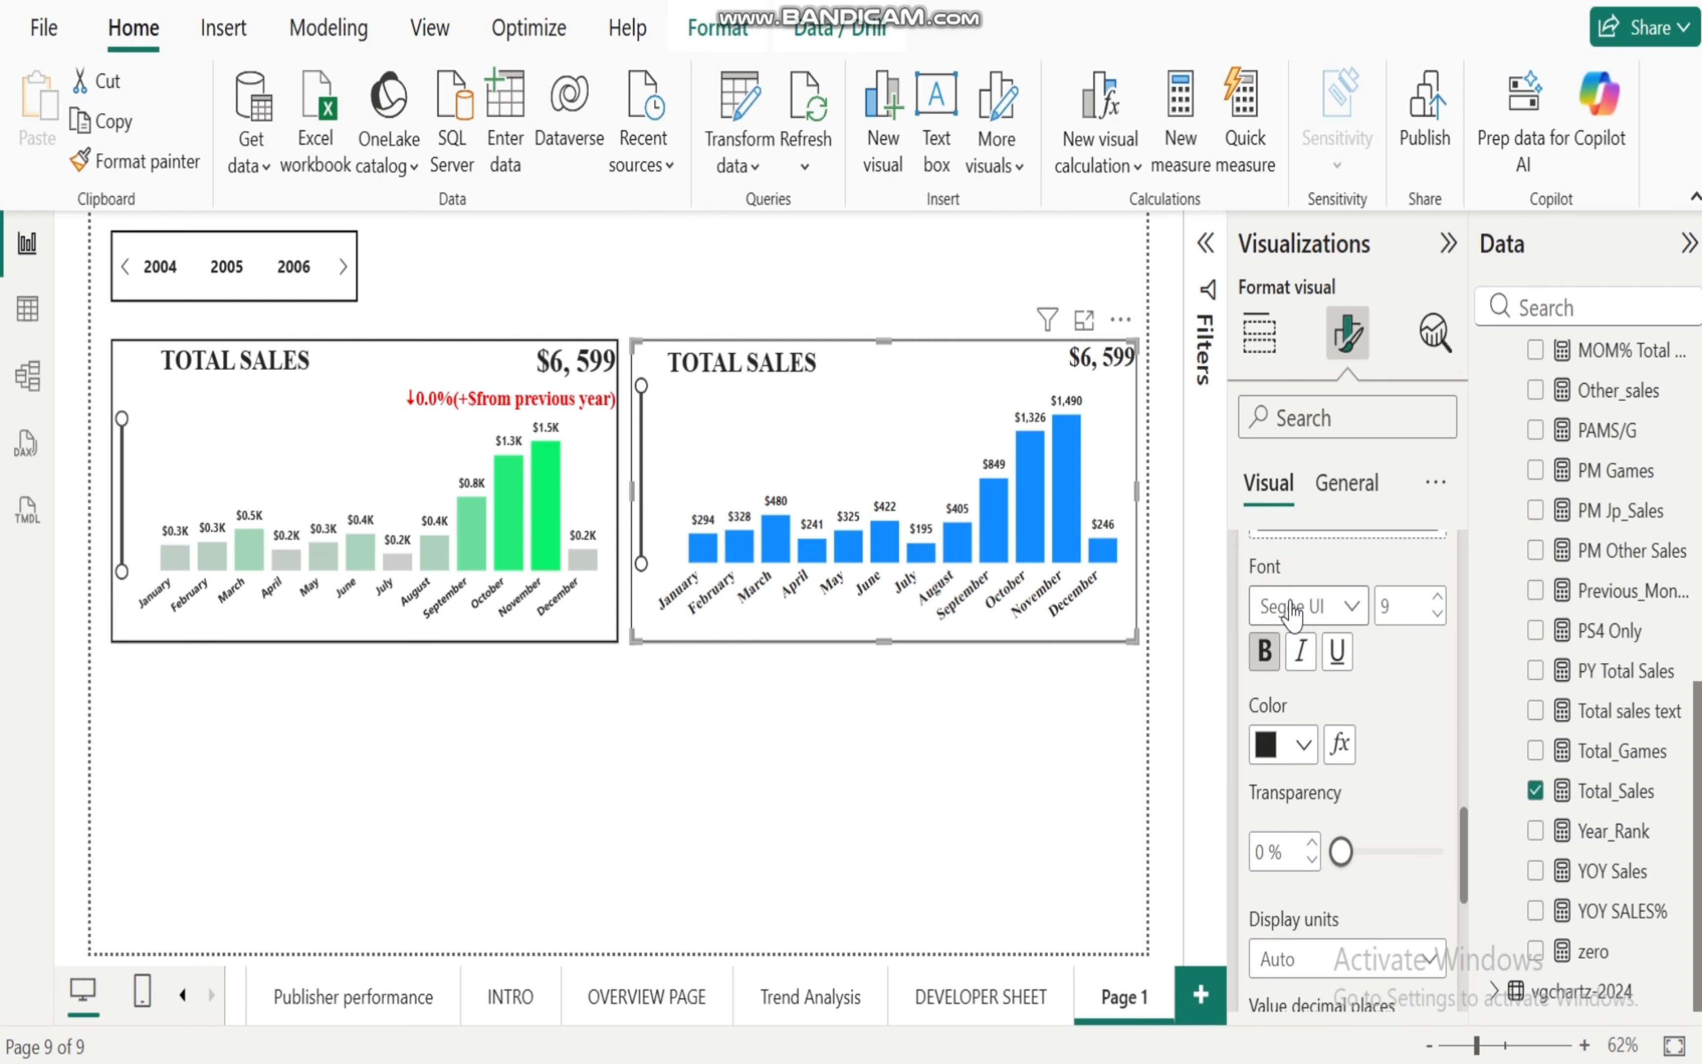
left_click(1437, 596)
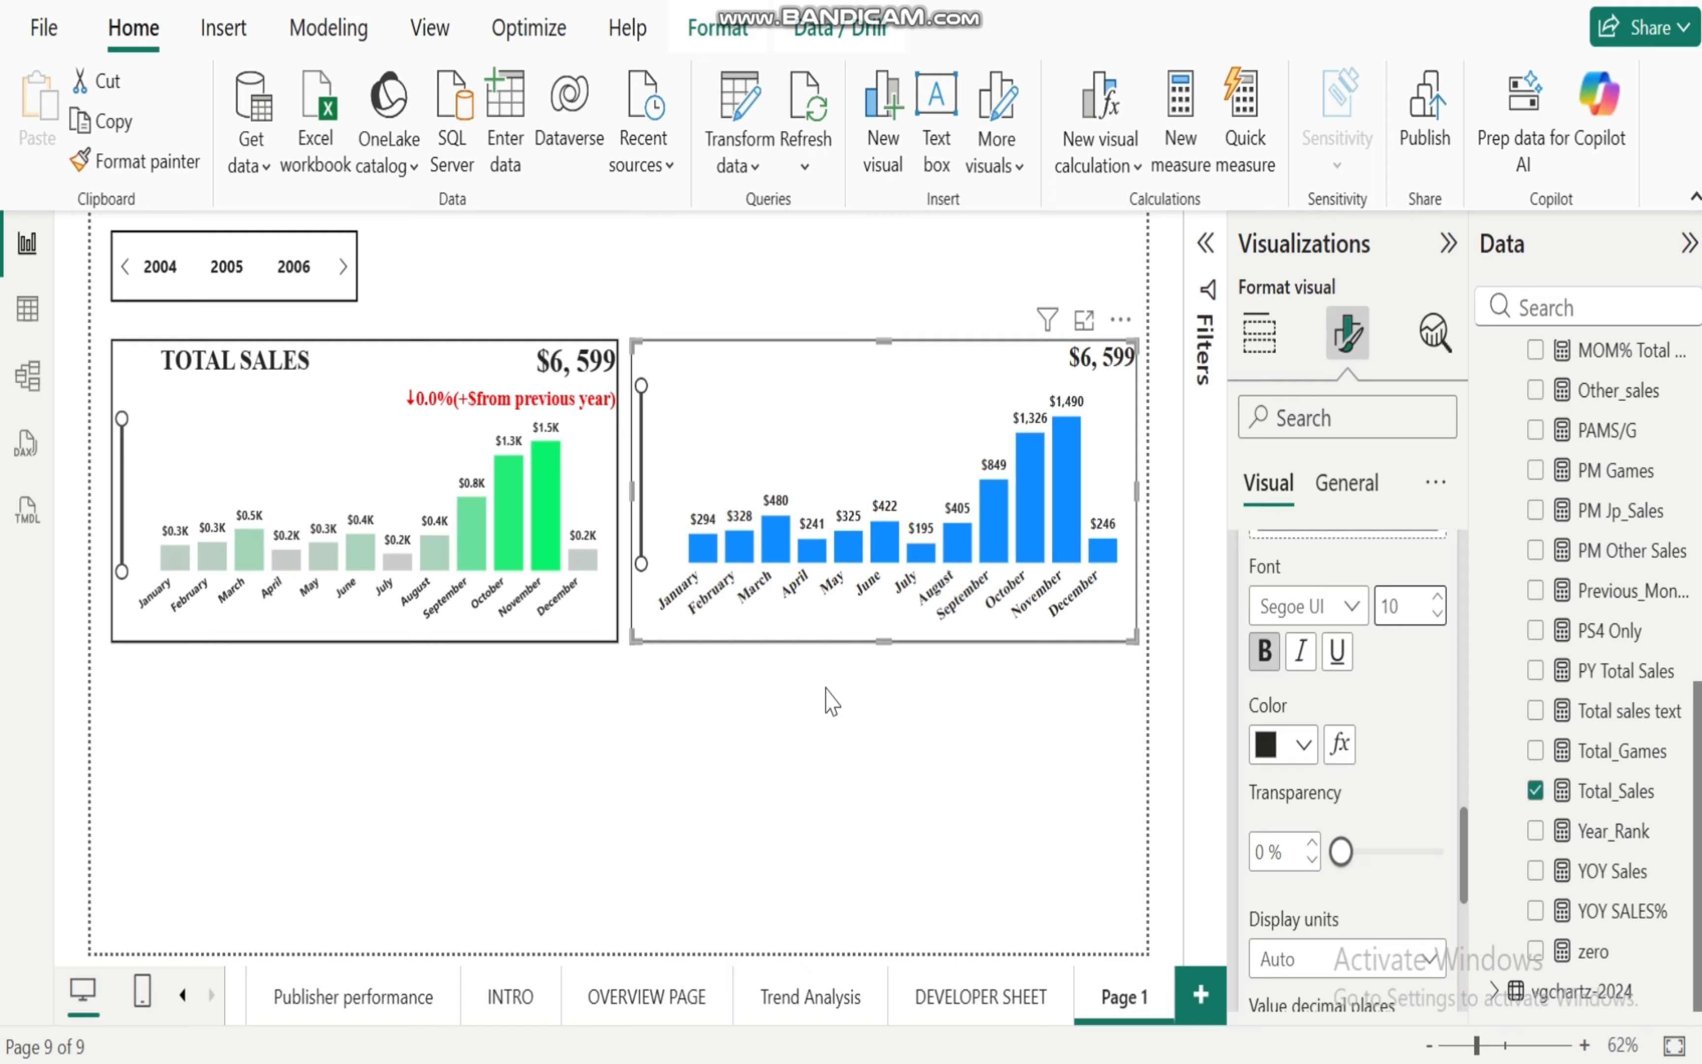
left_click(1018, 710)
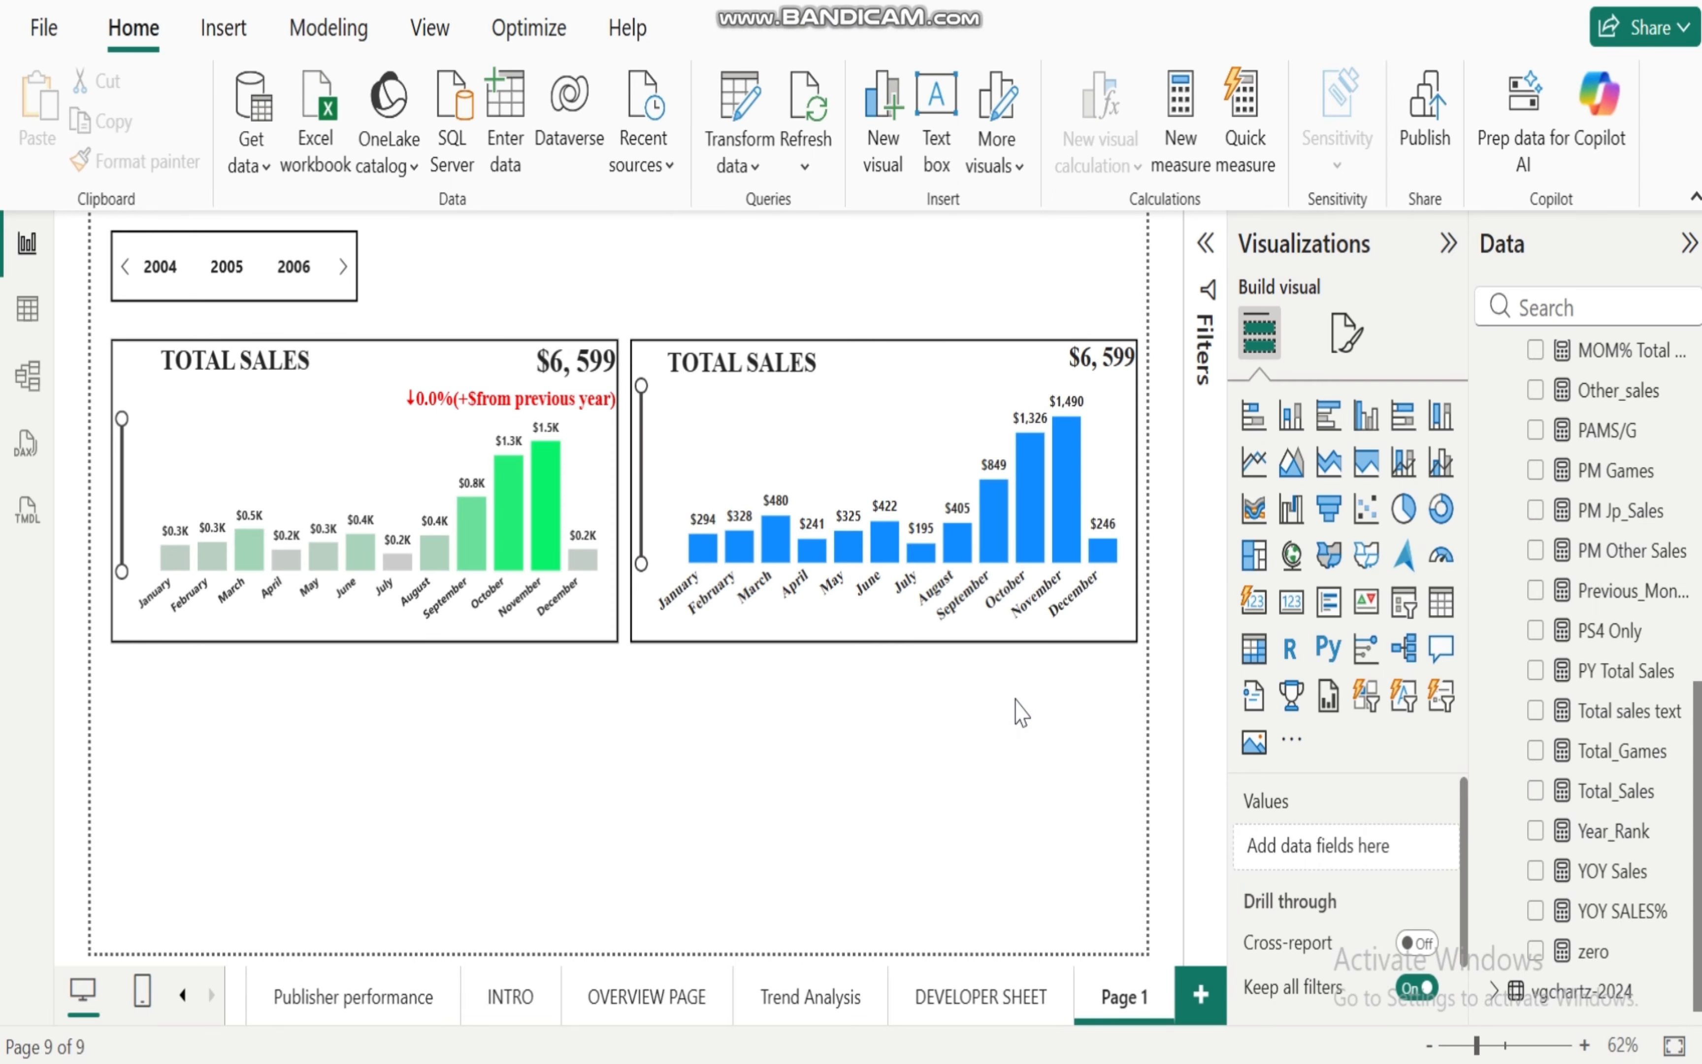
Step: Start a gradient conditional format for the blue chart's columns based on Total_Sales, with light grey for the lowest value
left_click(1115, 468)
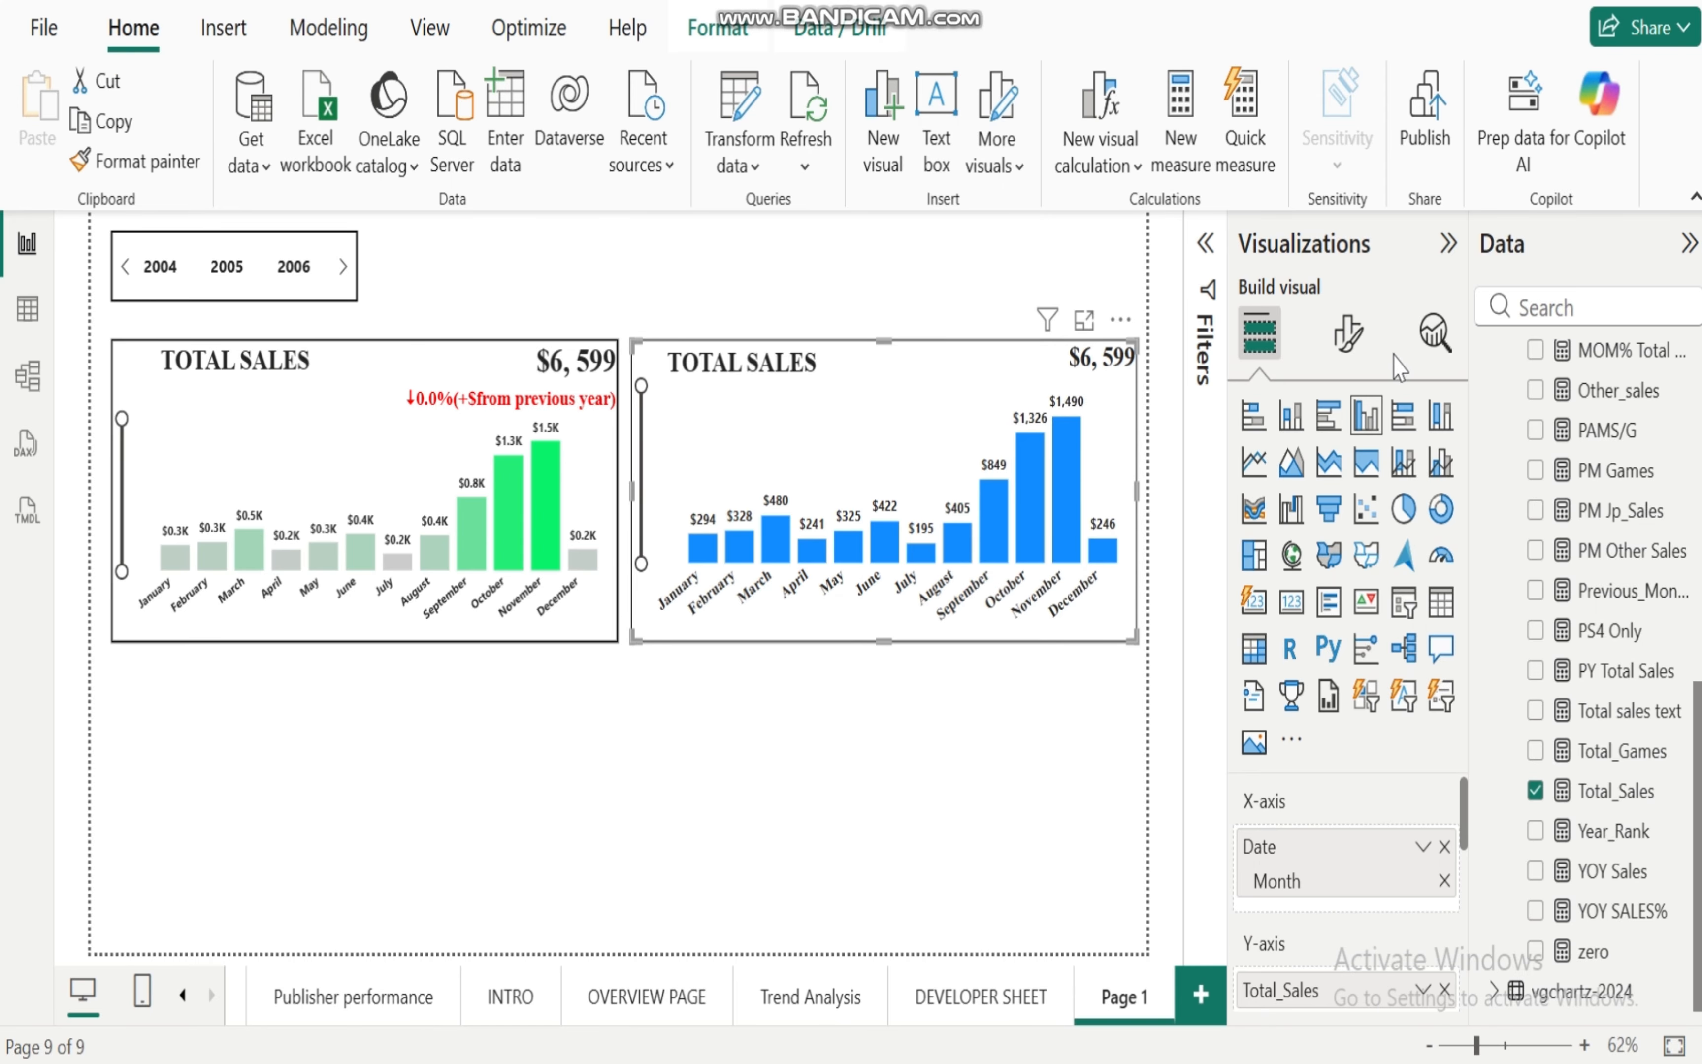
left_click(1351, 340)
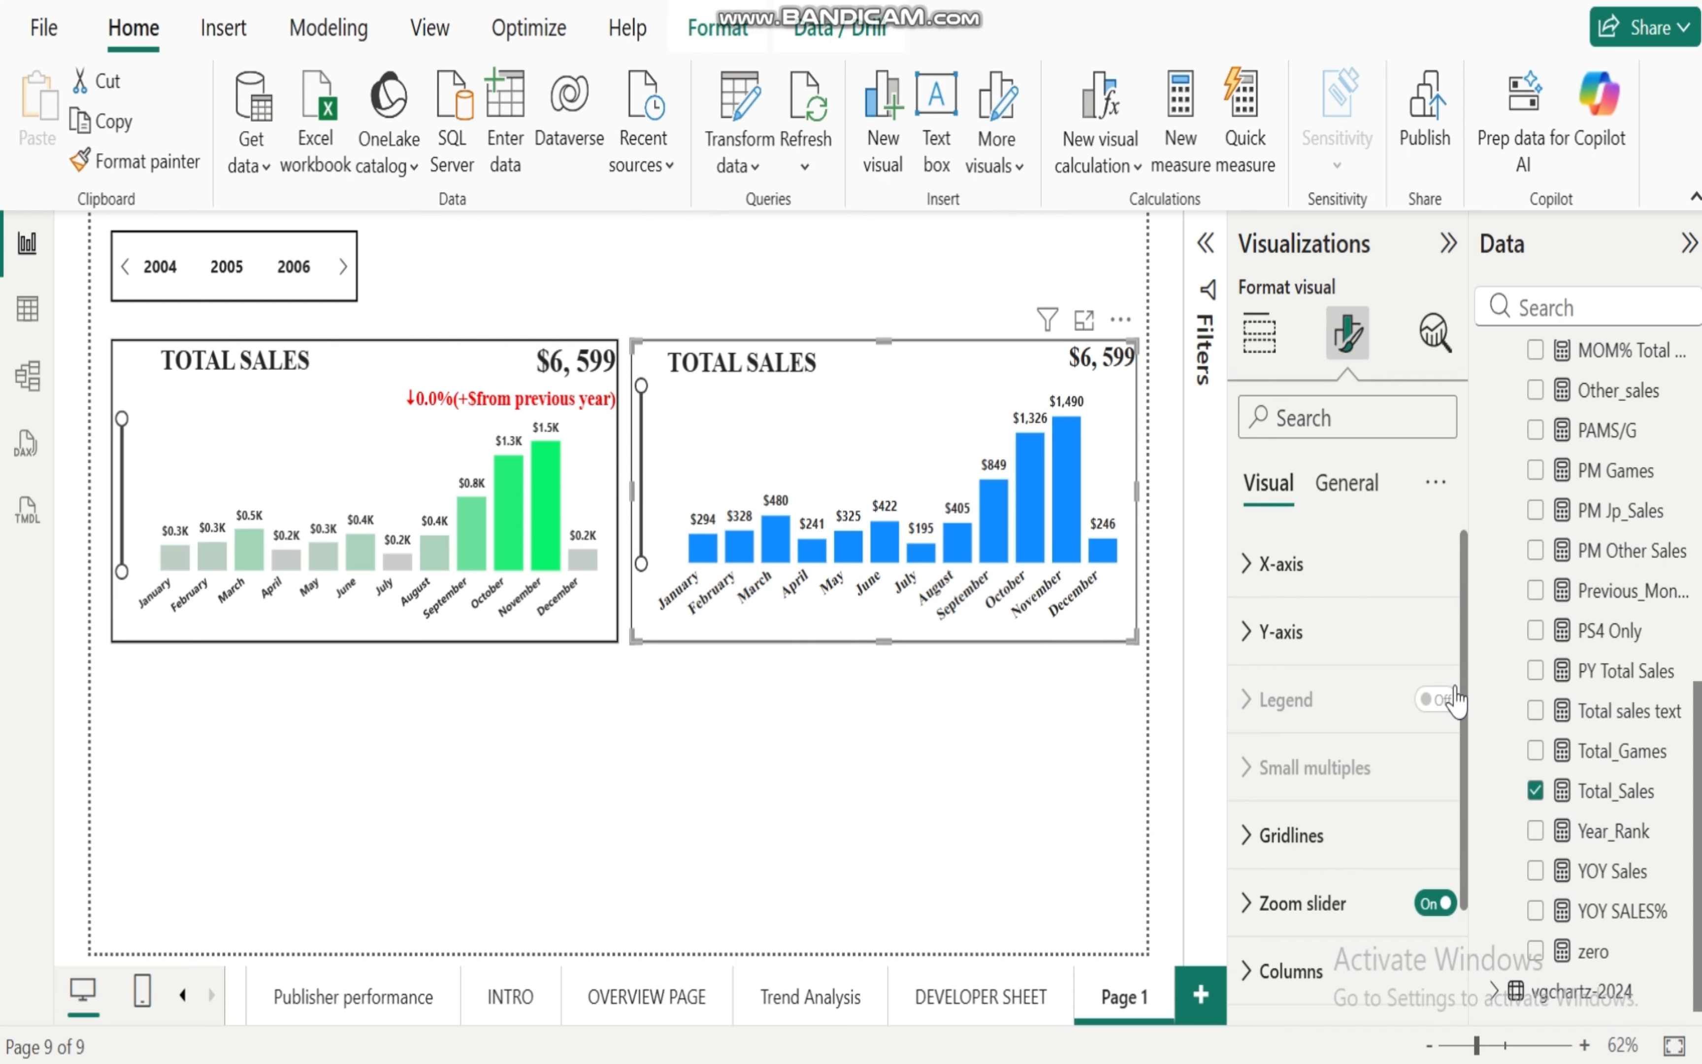
scroll(1455, 700, "down", 2)
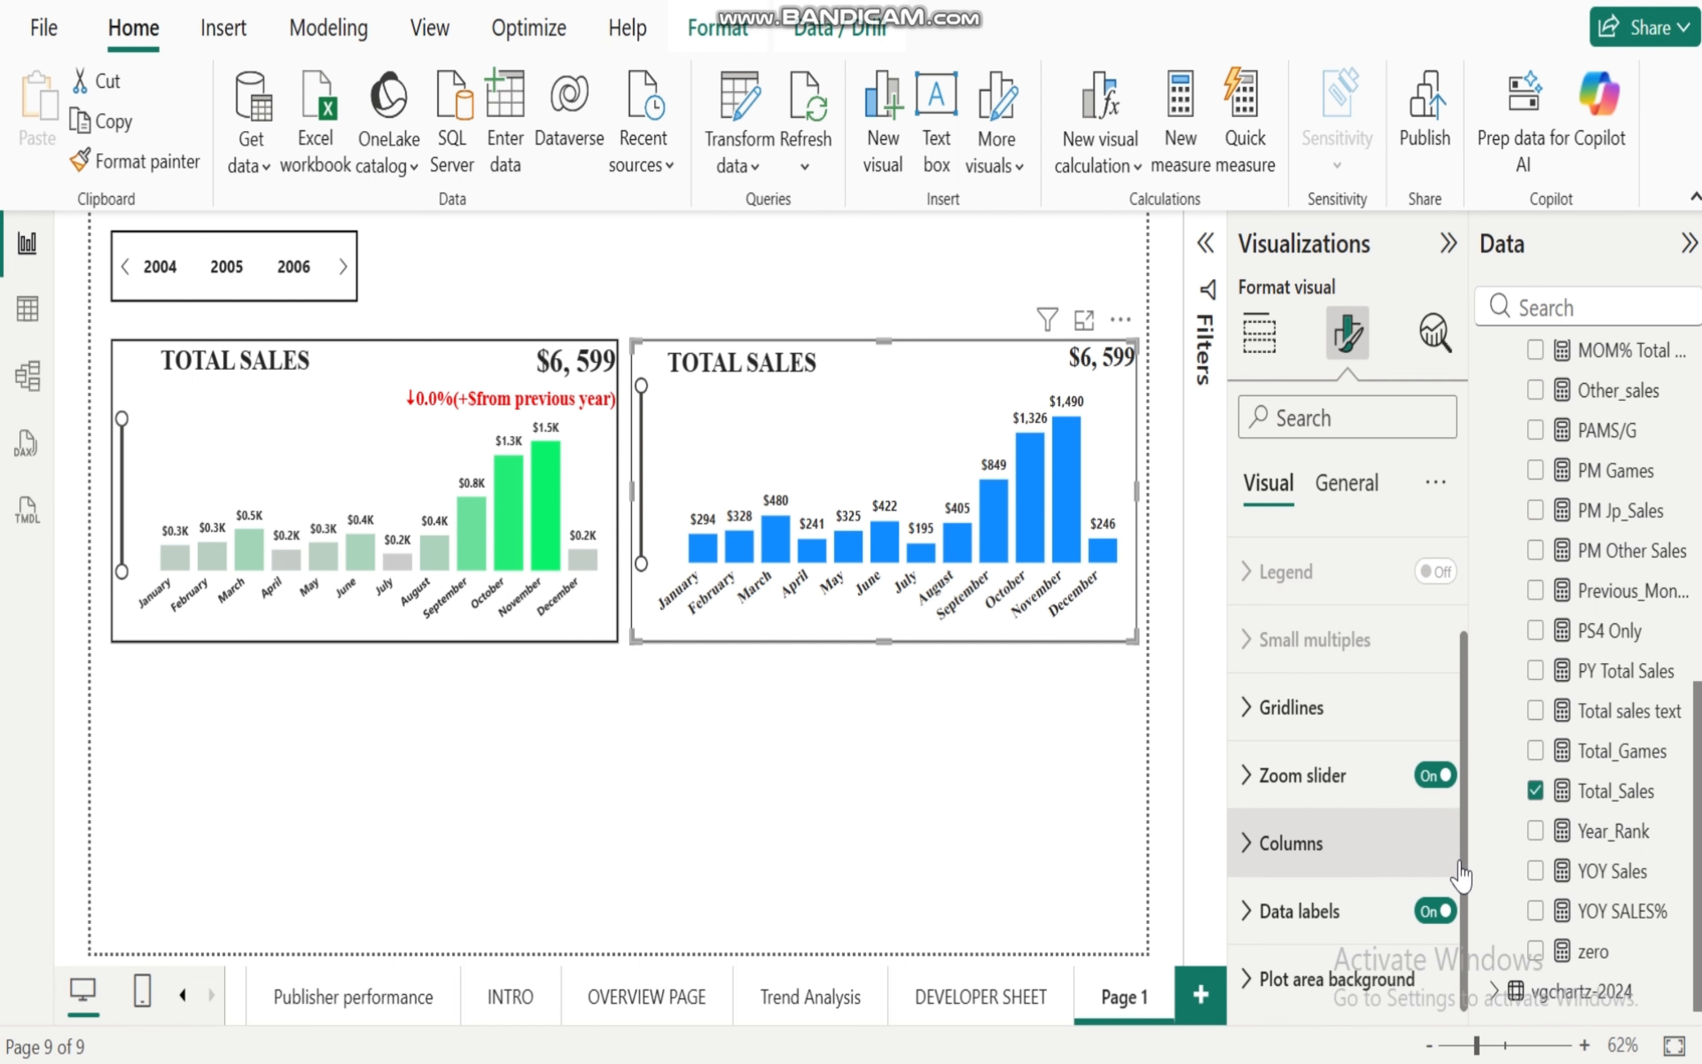
left_click(1256, 844)
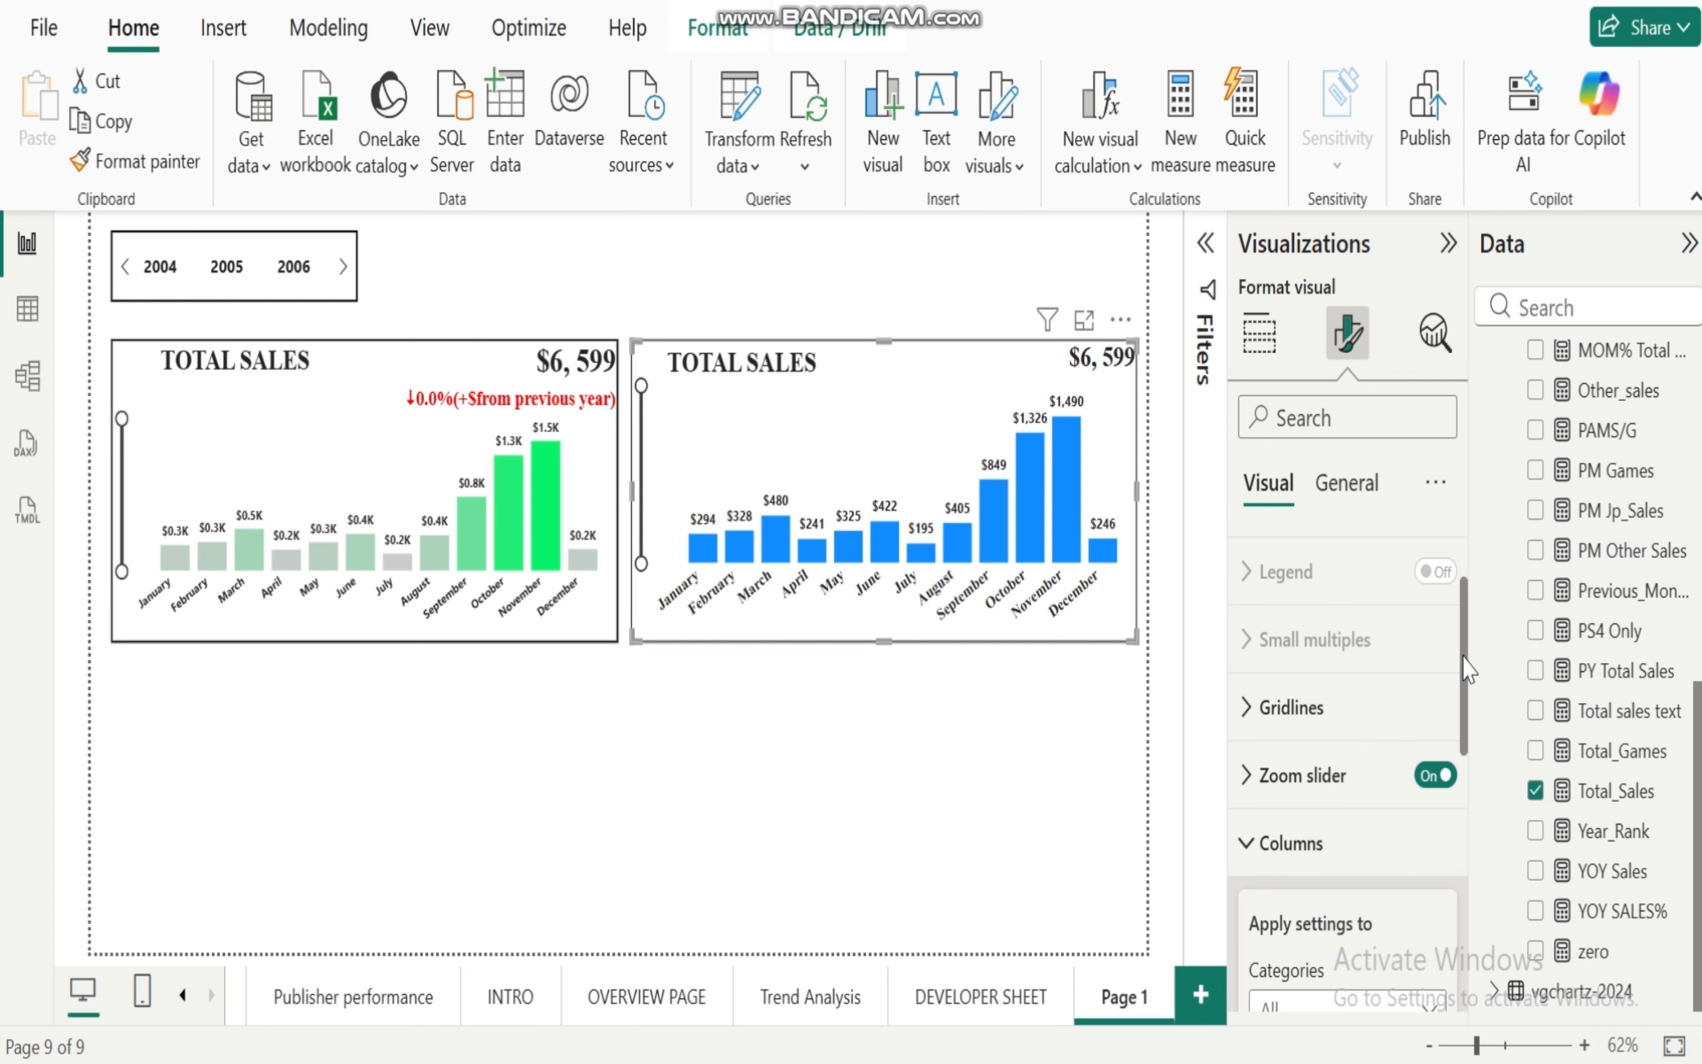
left_click_drag(1463, 654, 1459, 807)
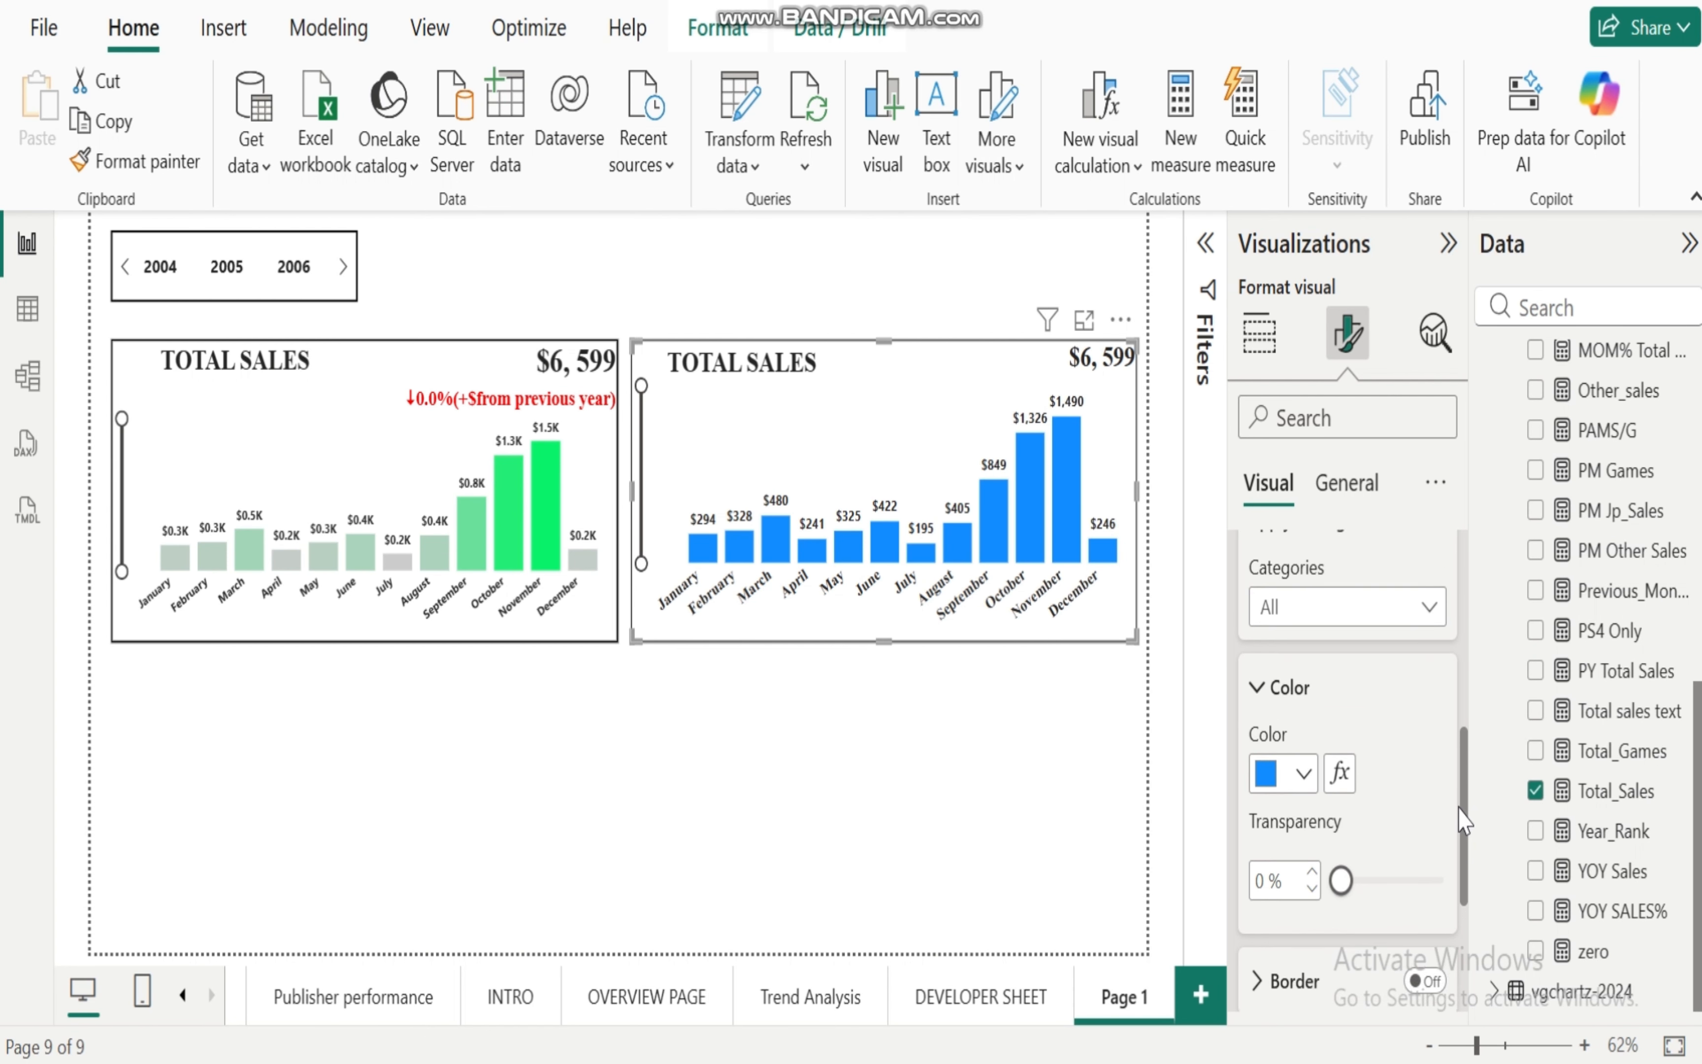
left_click(1338, 781)
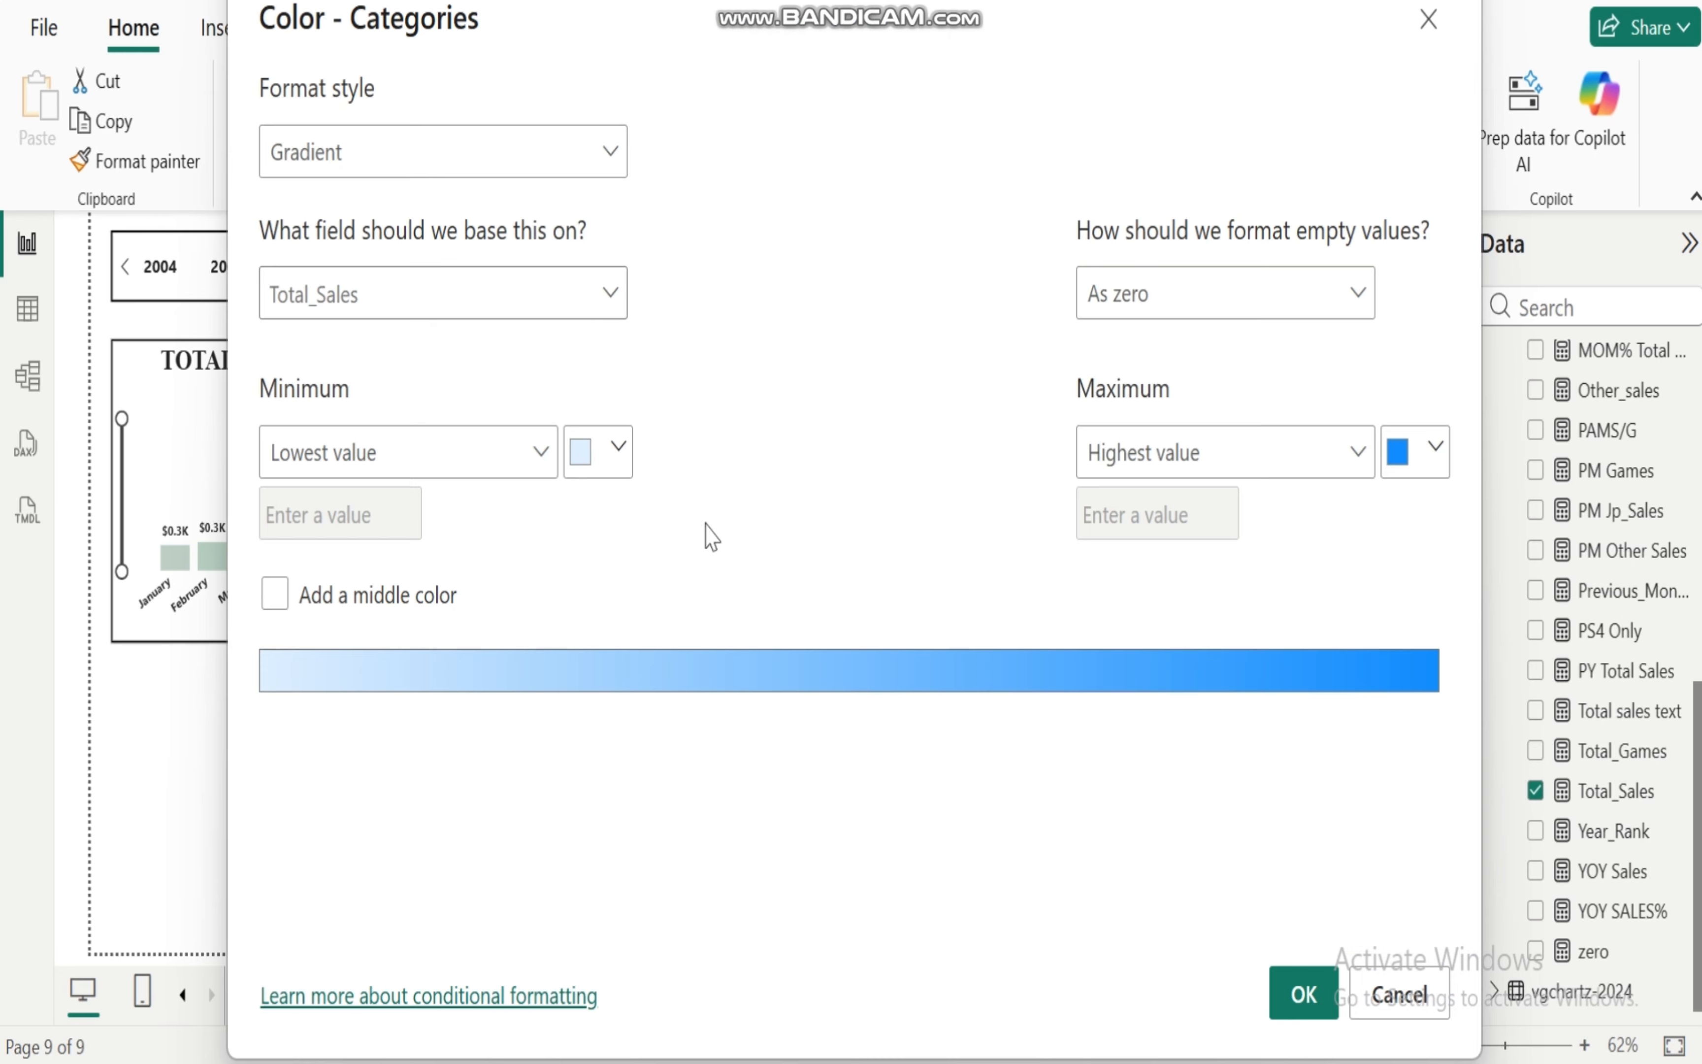
left_click(618, 448)
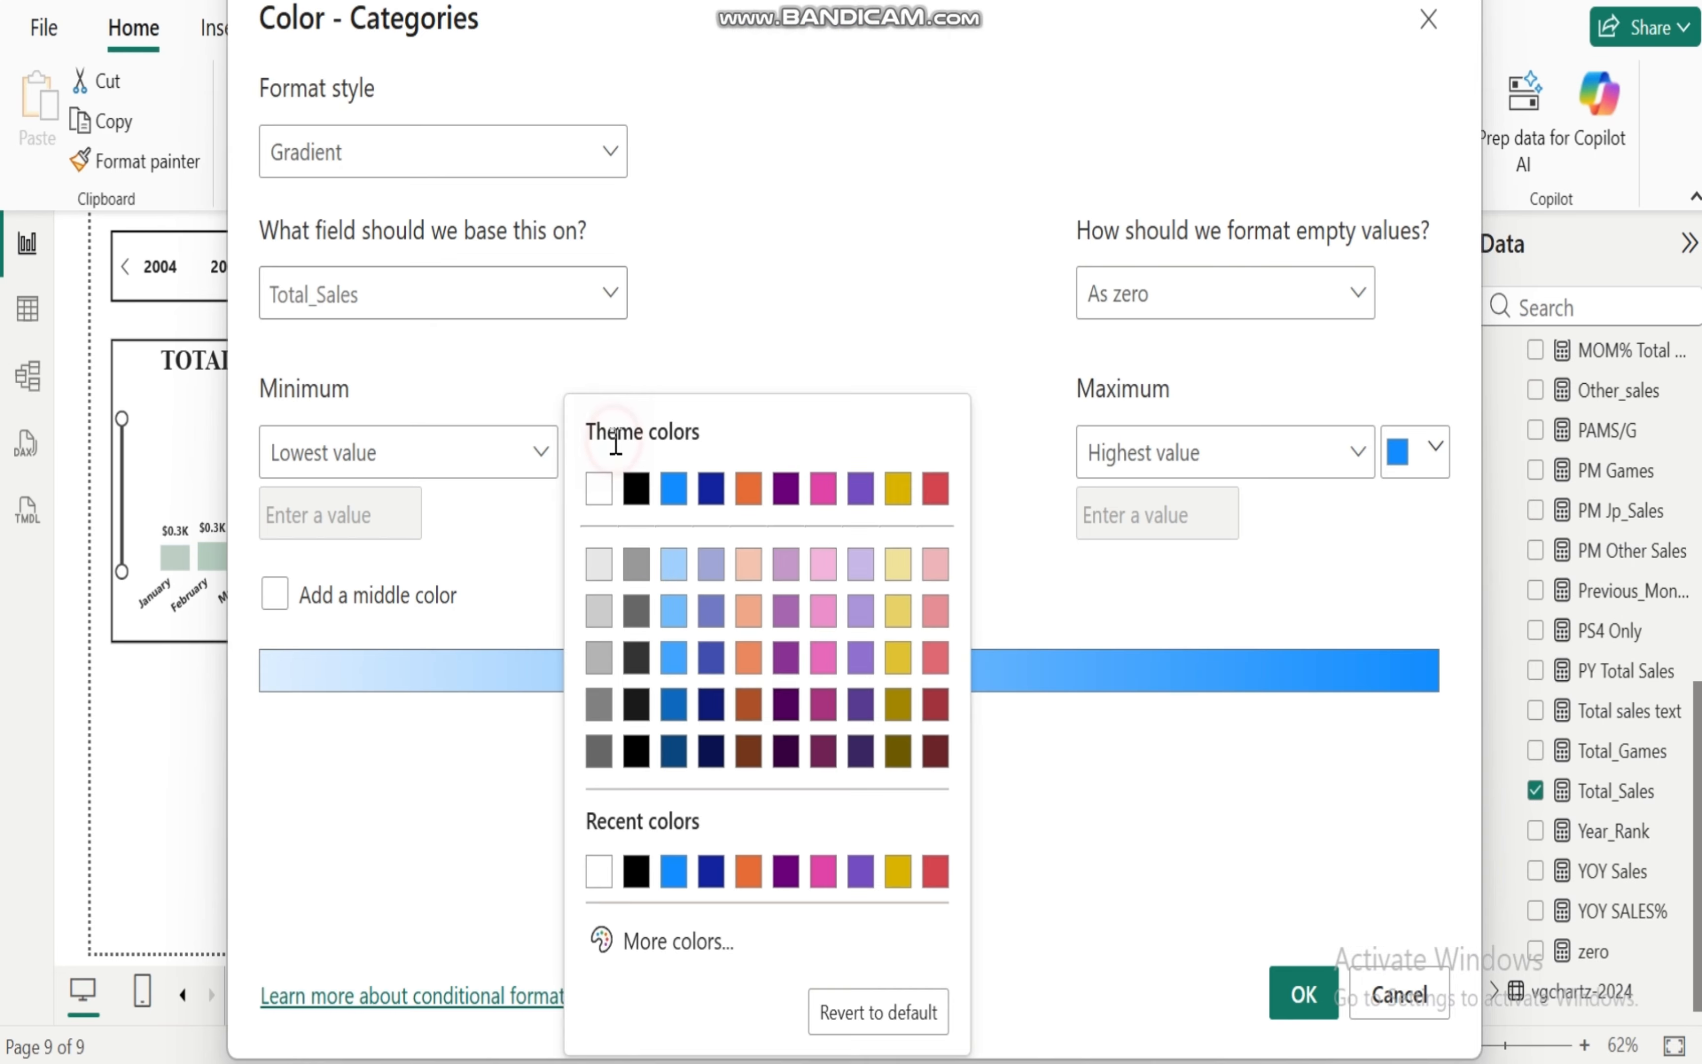
left_click(599, 610)
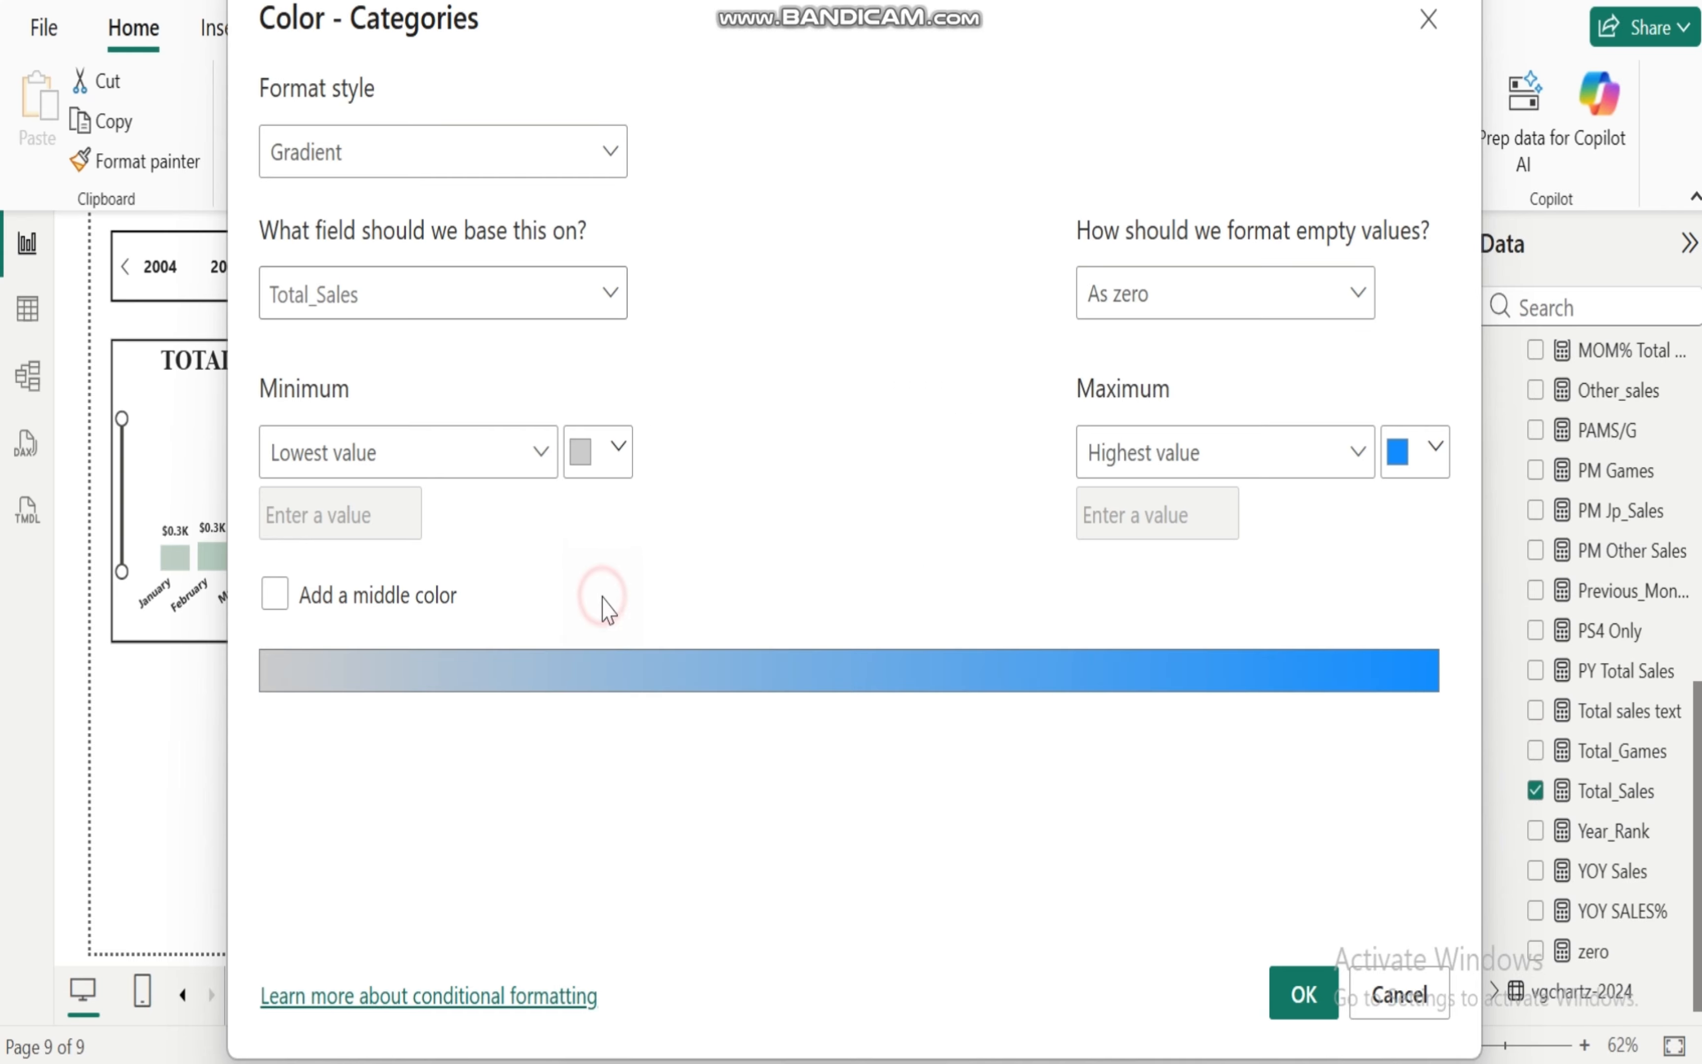
Step: Set the gradient's highest-value color to the custom green #0AEA82 and apply the column formatting
left_click(1436, 457)
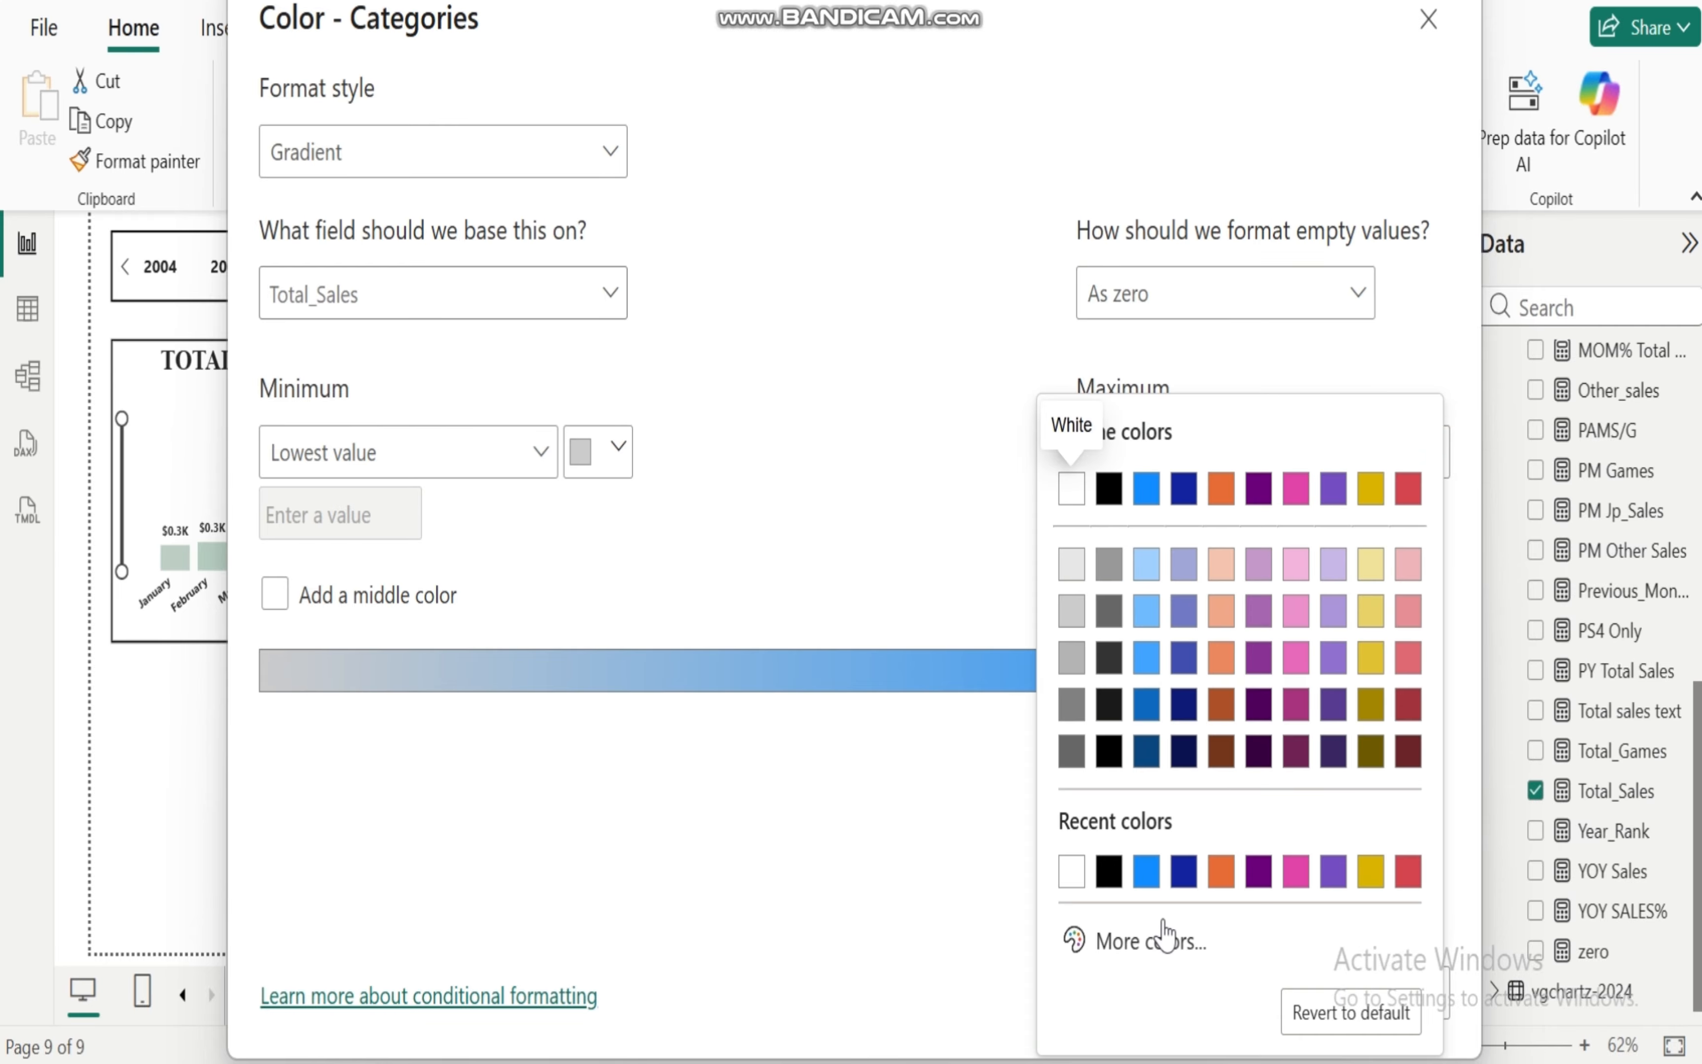
left_click(1145, 945)
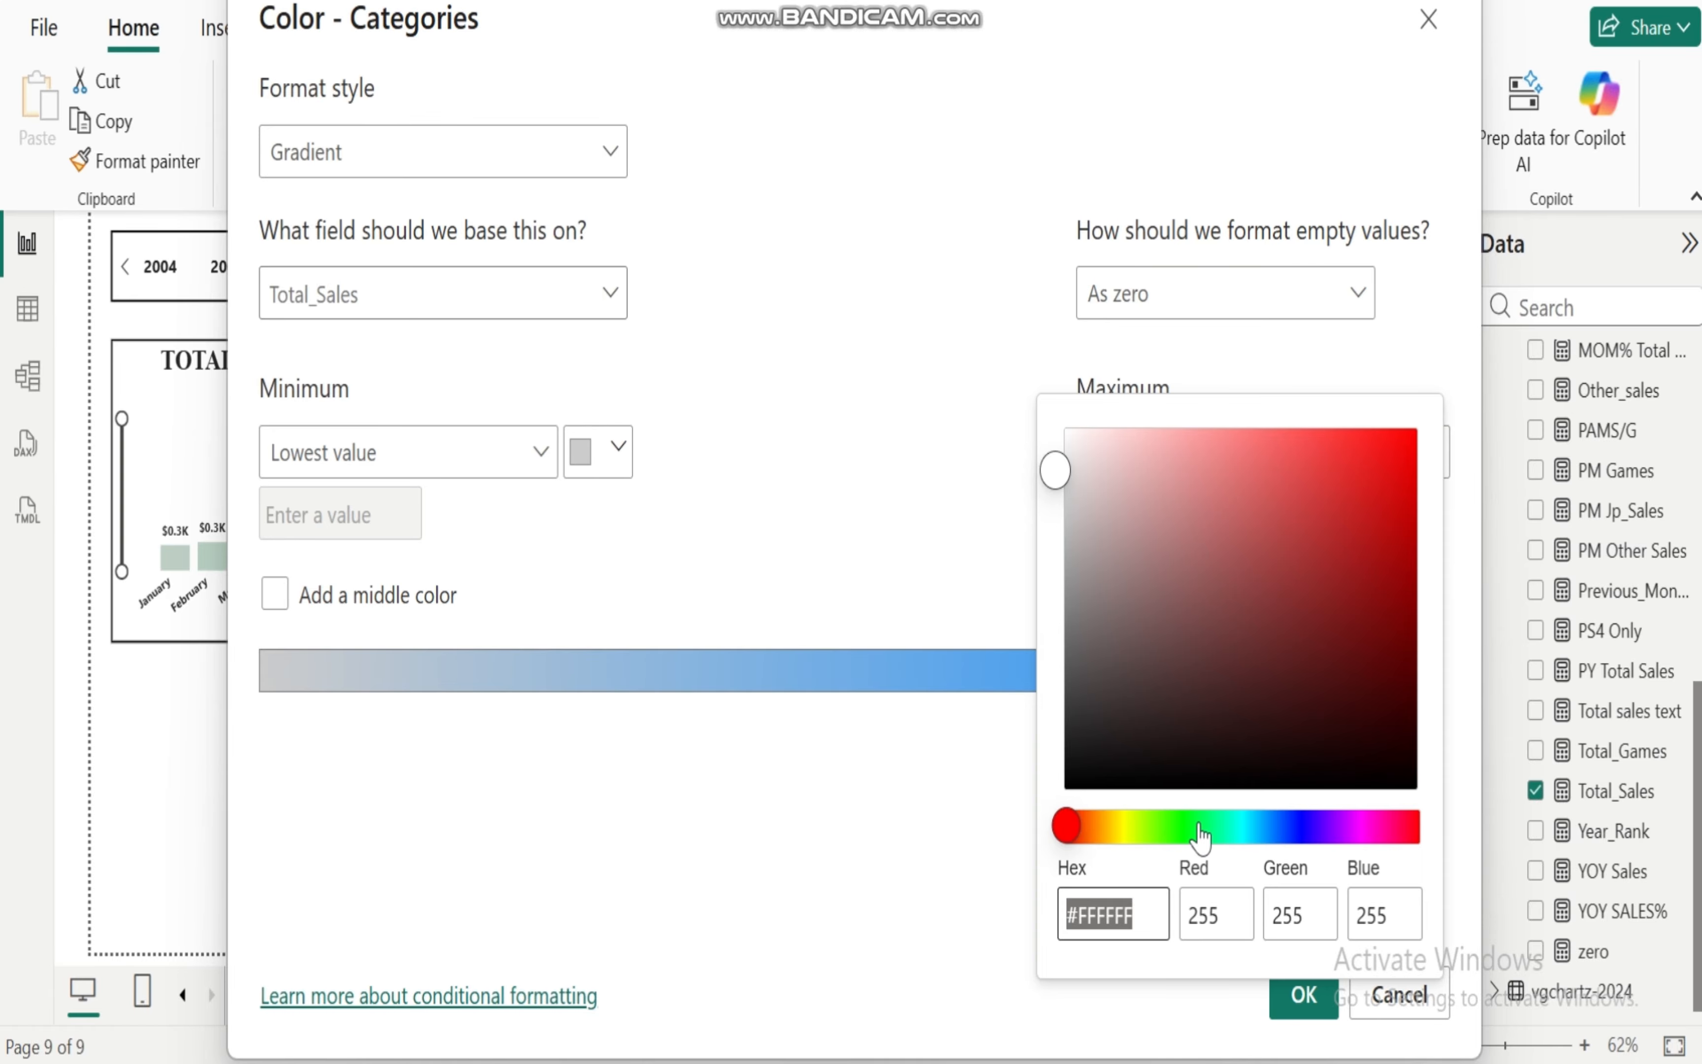
left_click(1212, 827)
left_click(1400, 461)
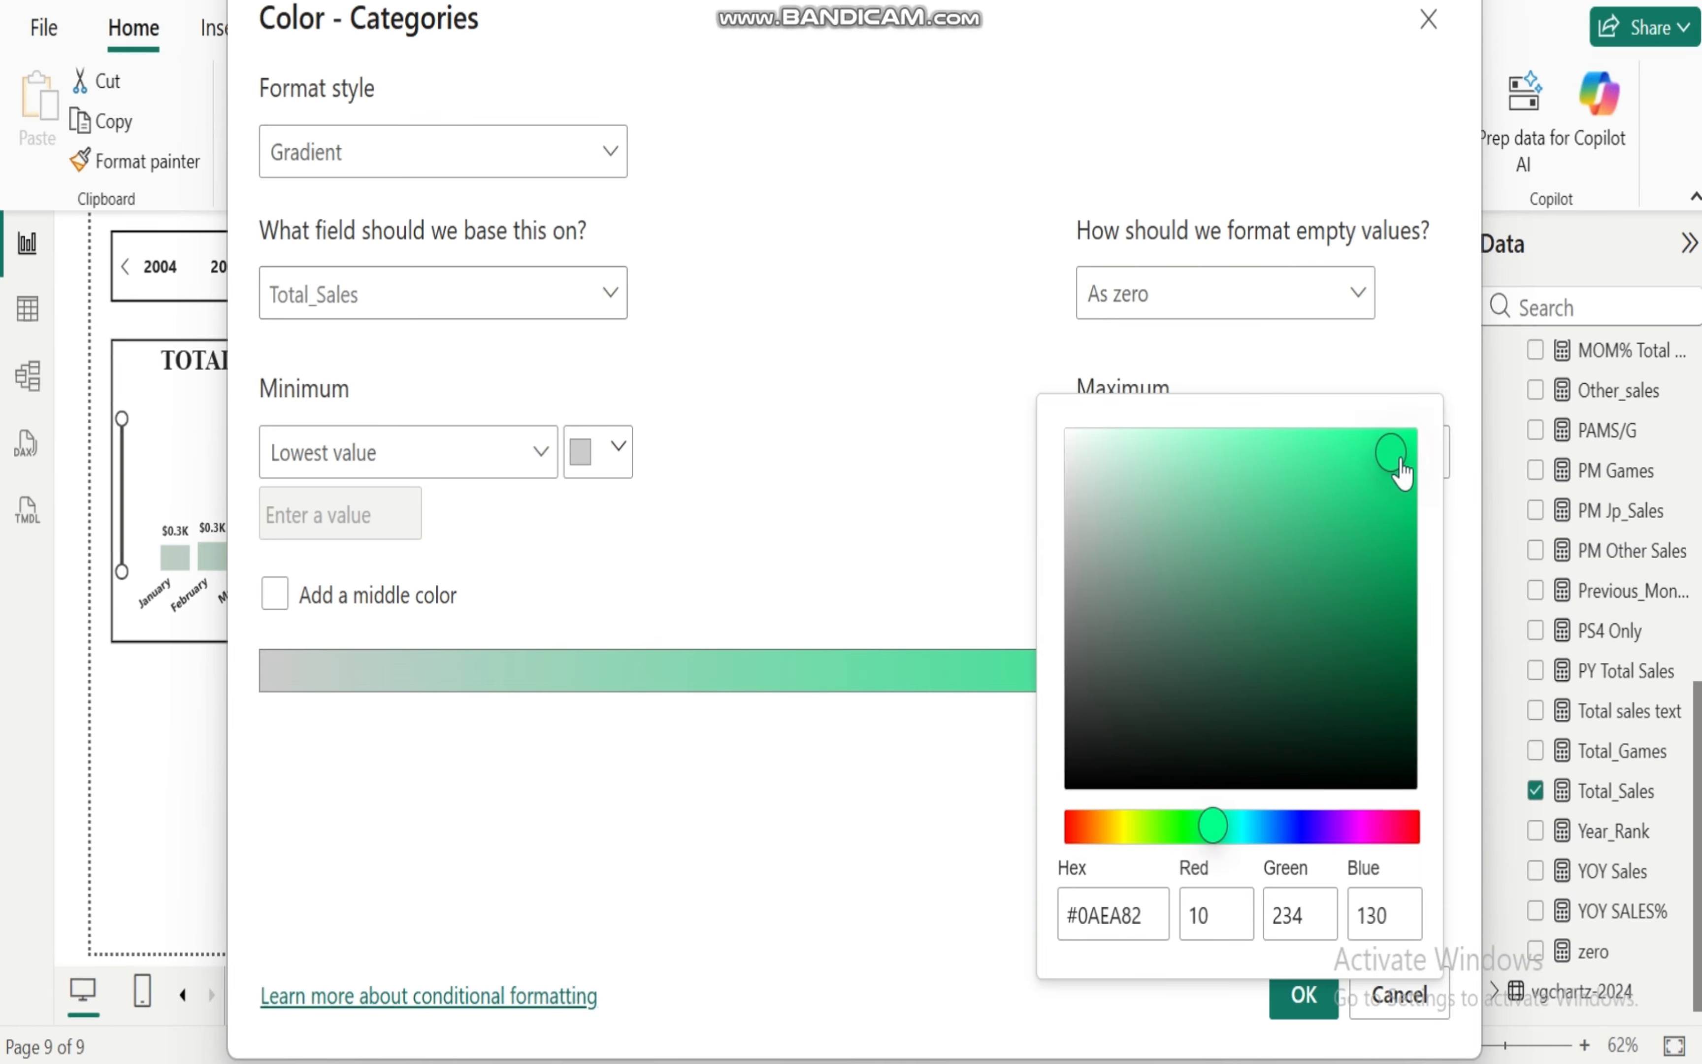
left_click(927, 918)
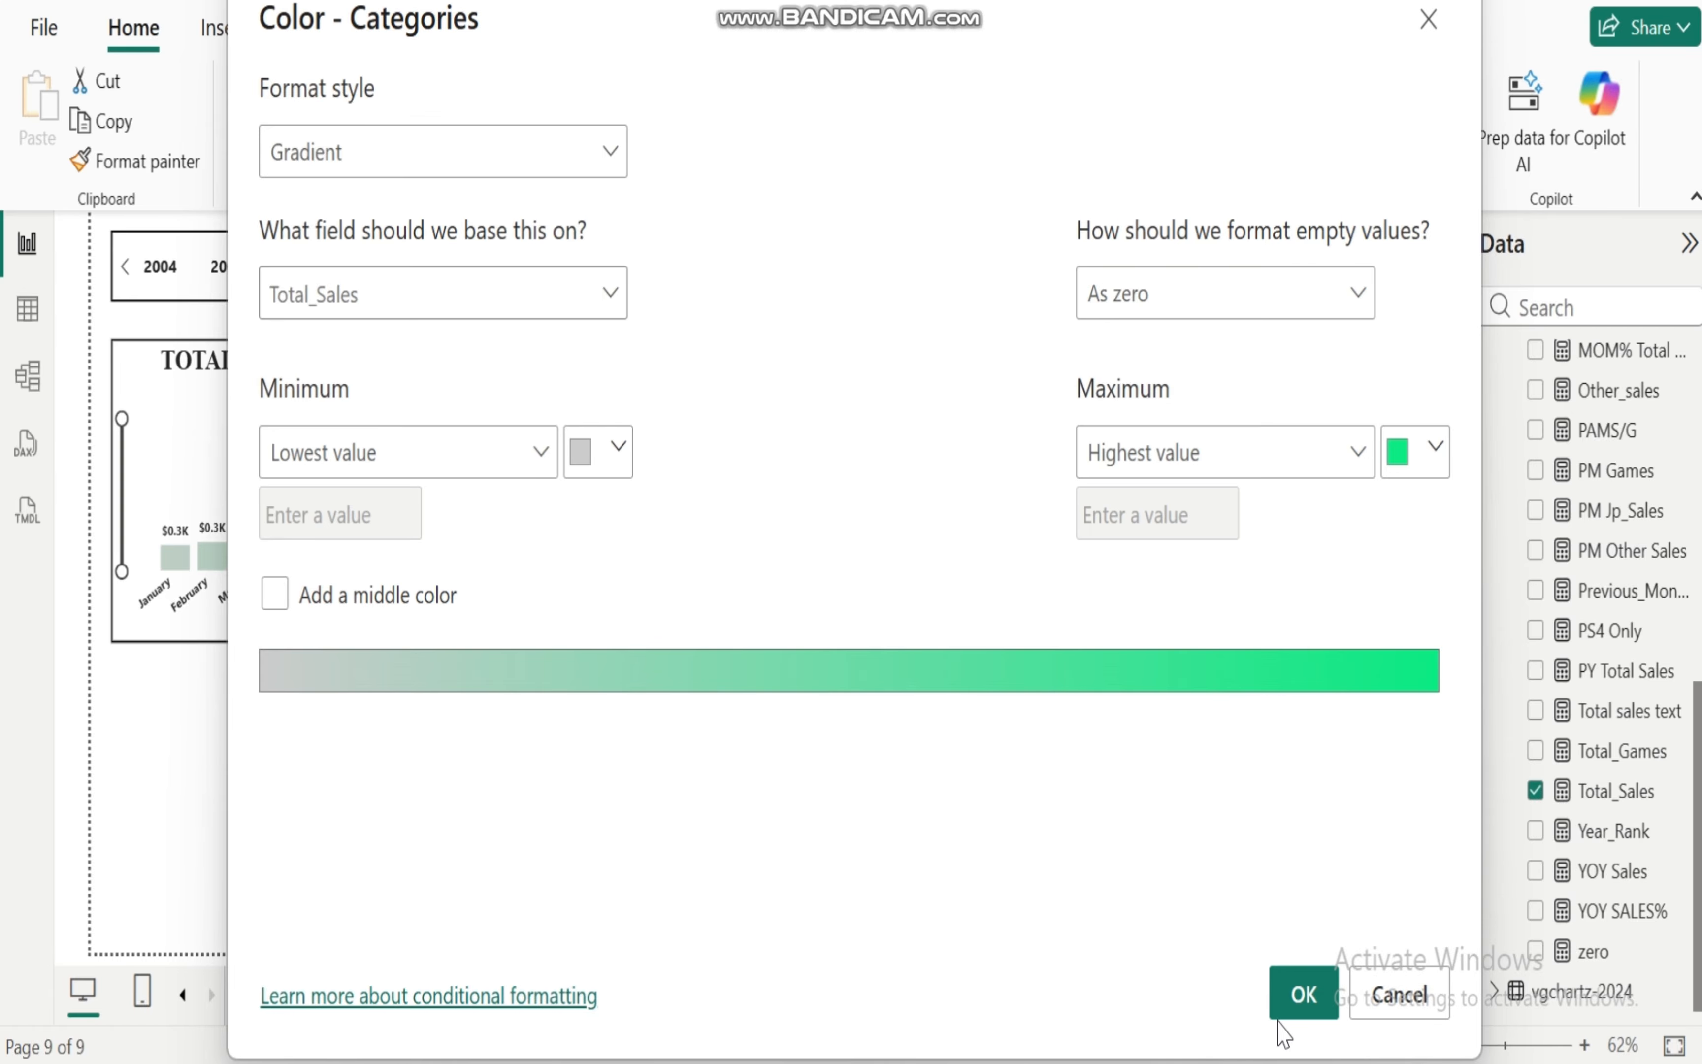
left_click(1305, 1003)
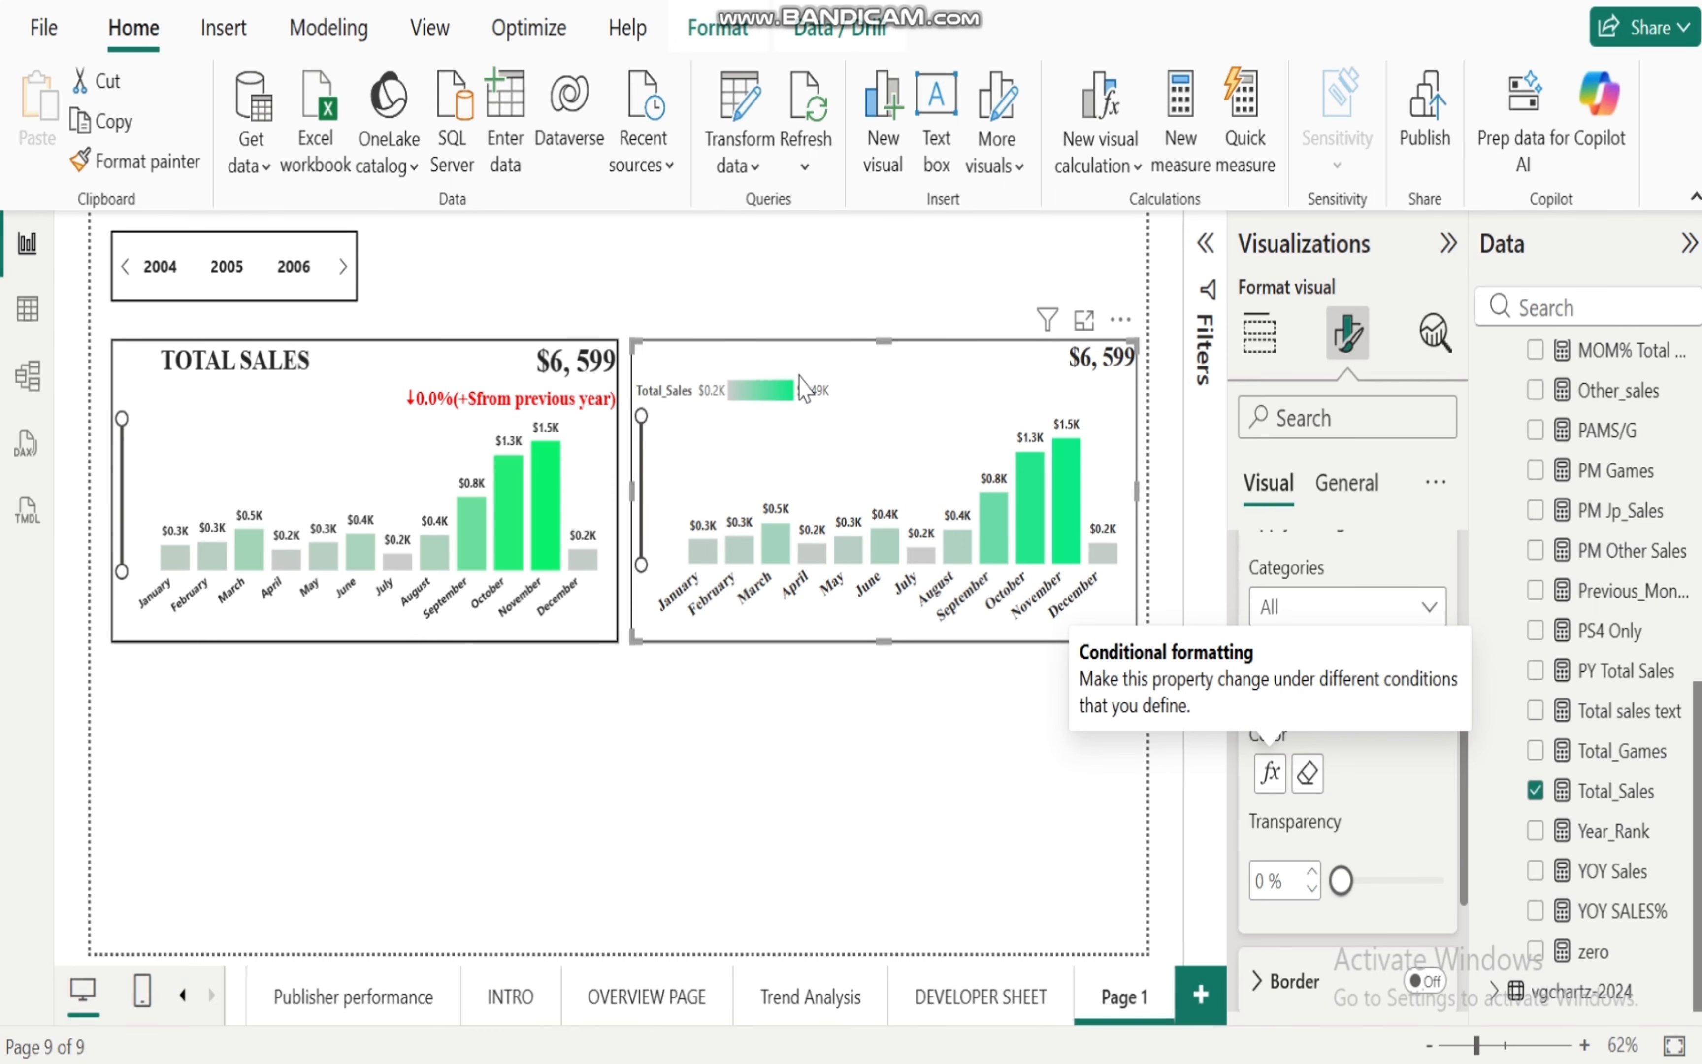
Step: Turn off the Total_Sales gradient legend on the newly recolored column chart
left_click(802, 384)
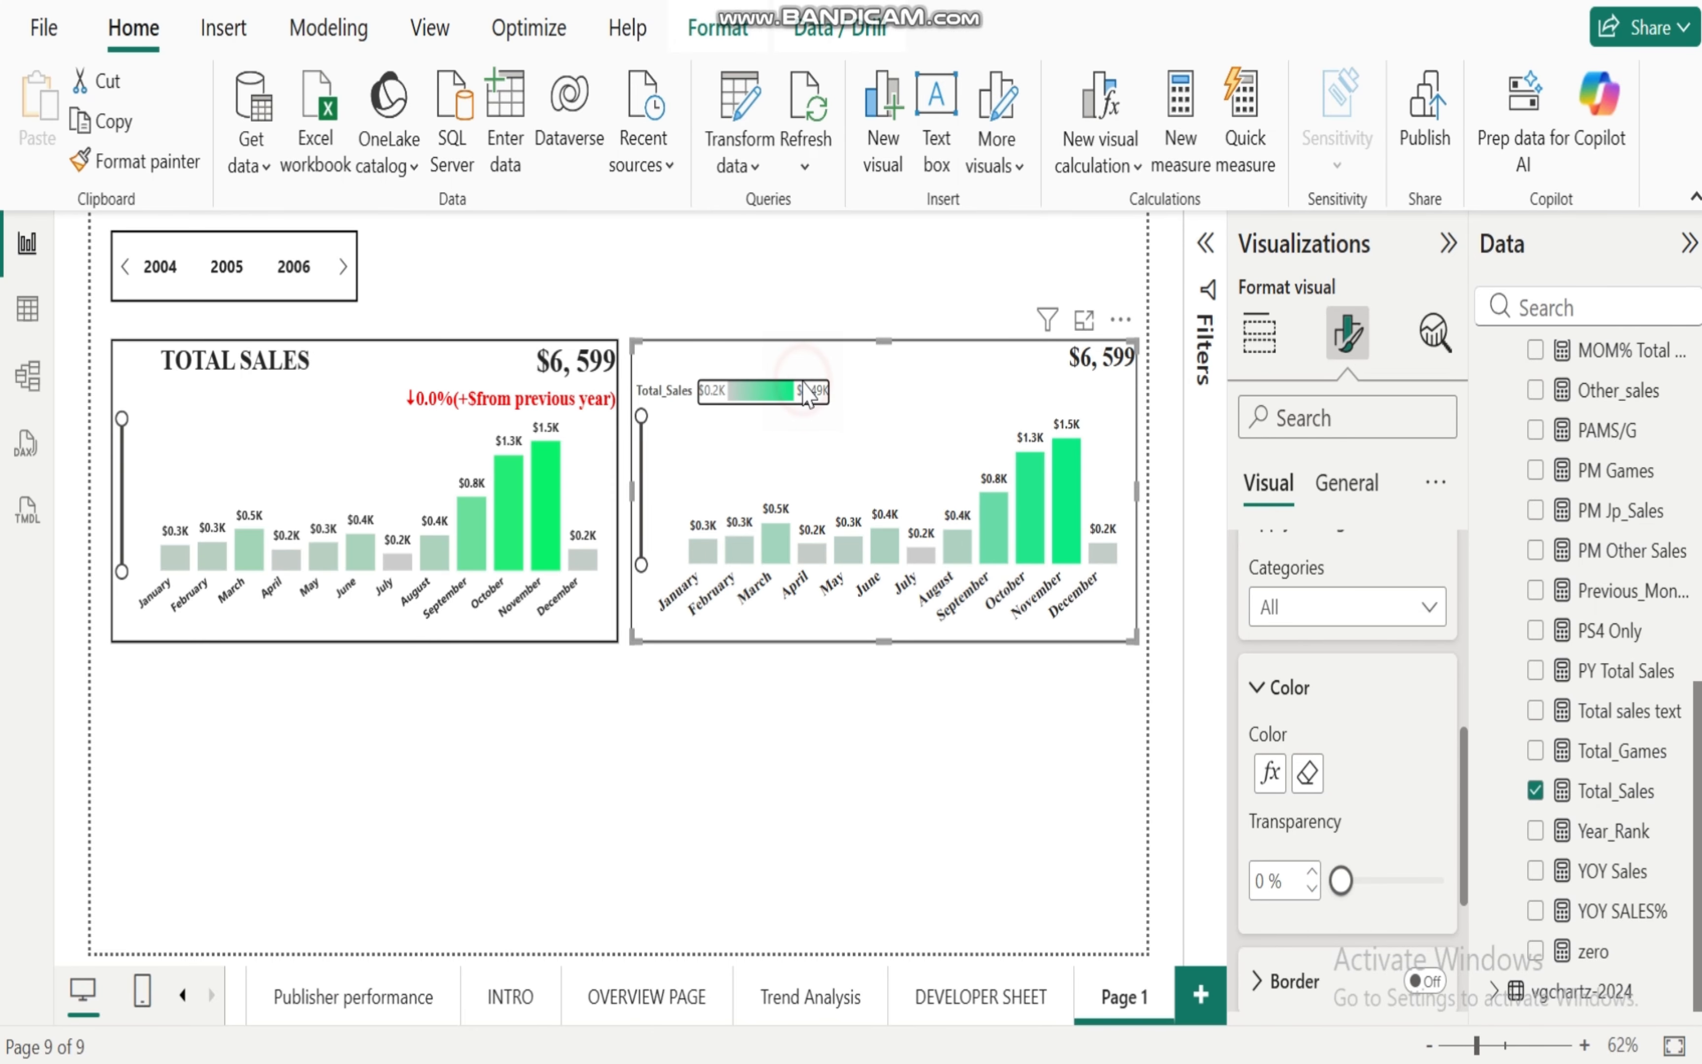
scroll(1472, 819, "up", 5)
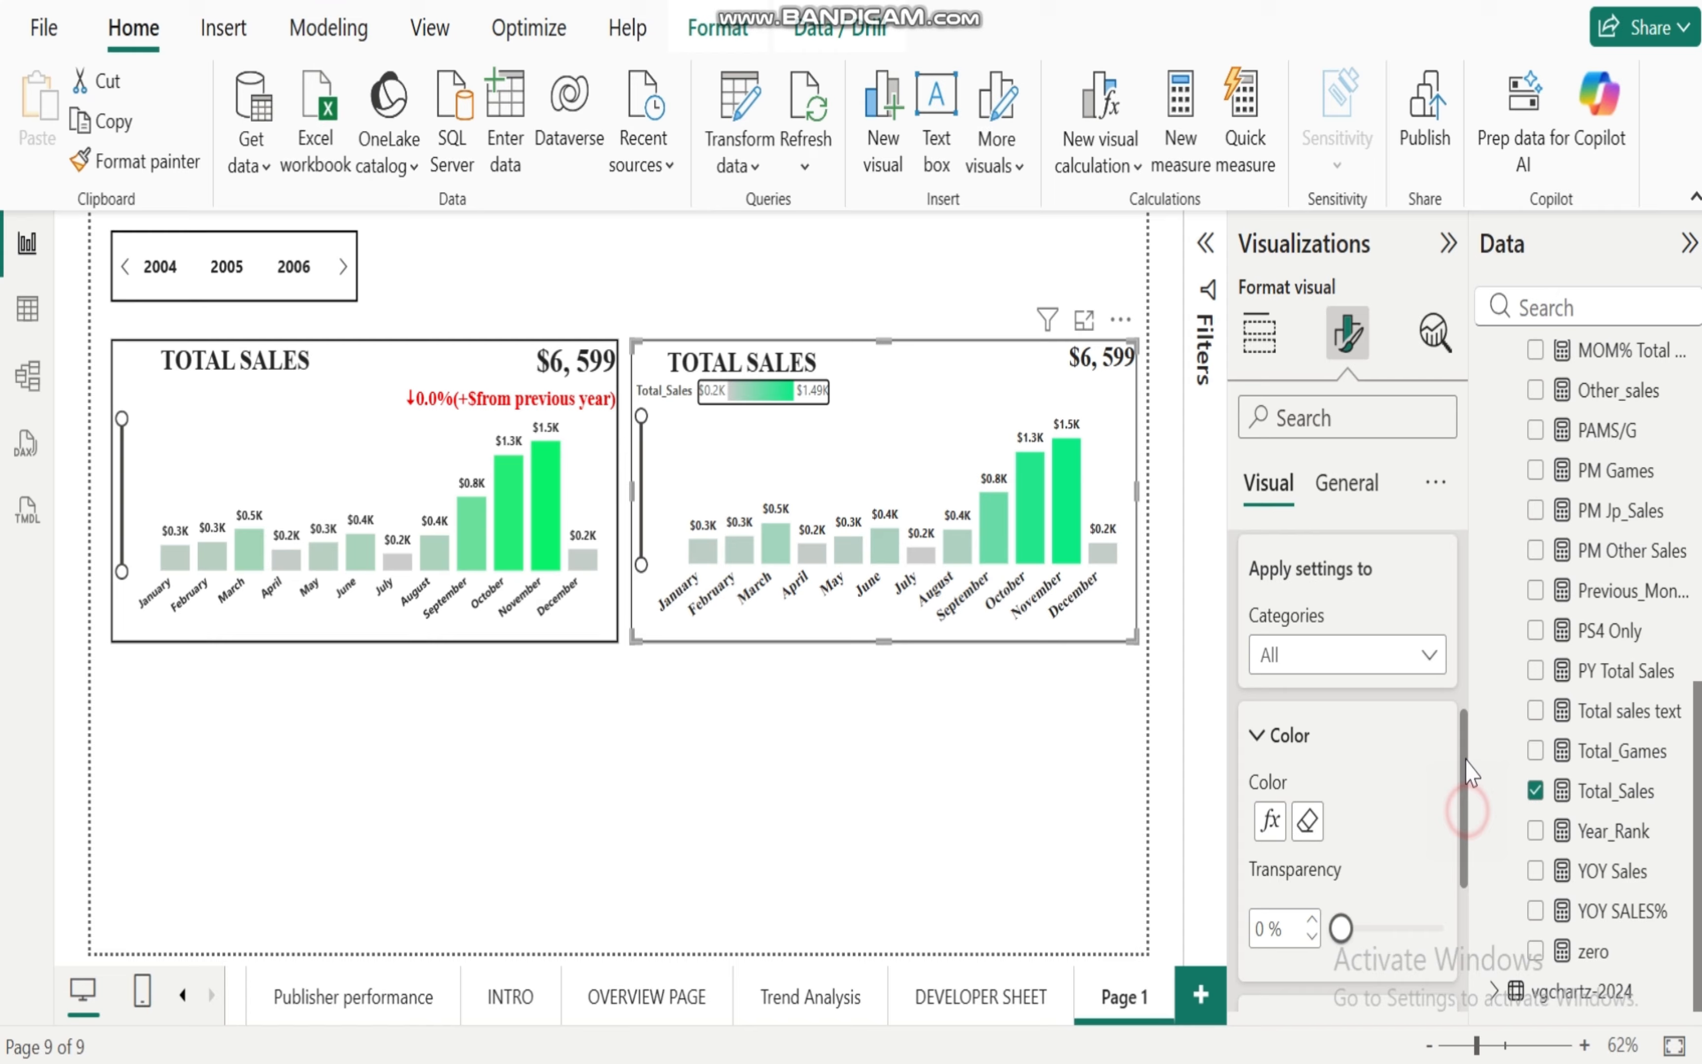
left_click(1434, 699)
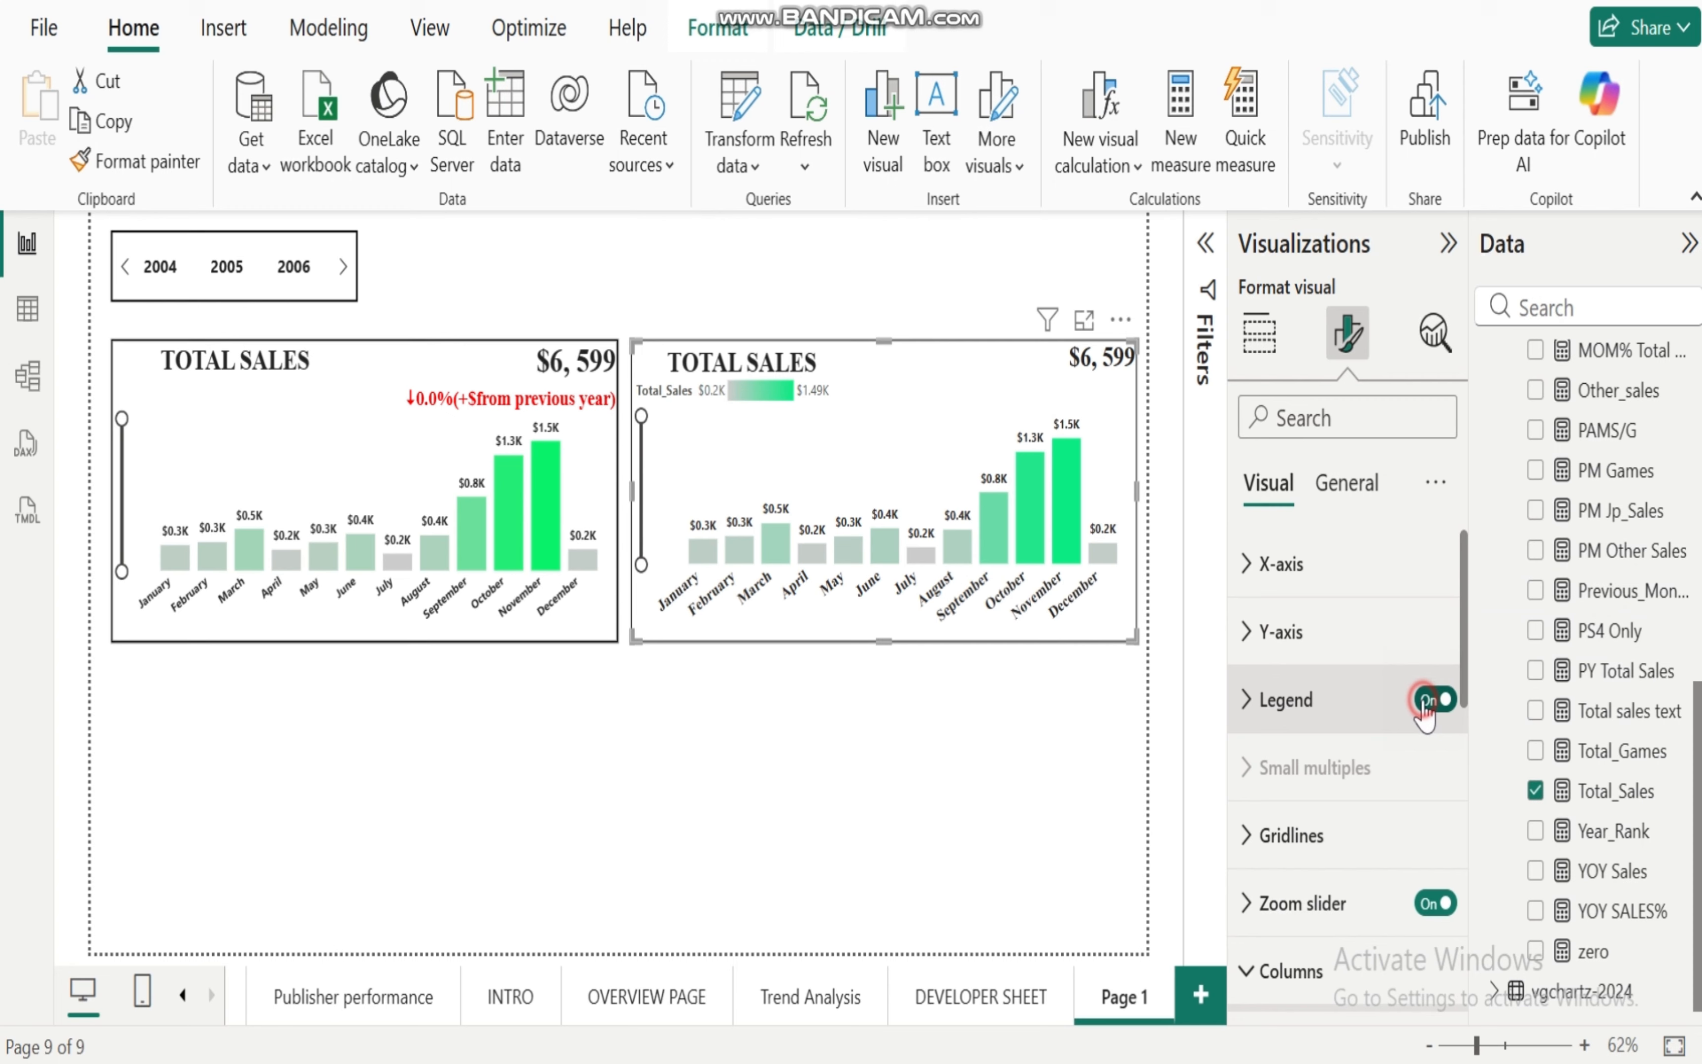
left_click(941, 700)
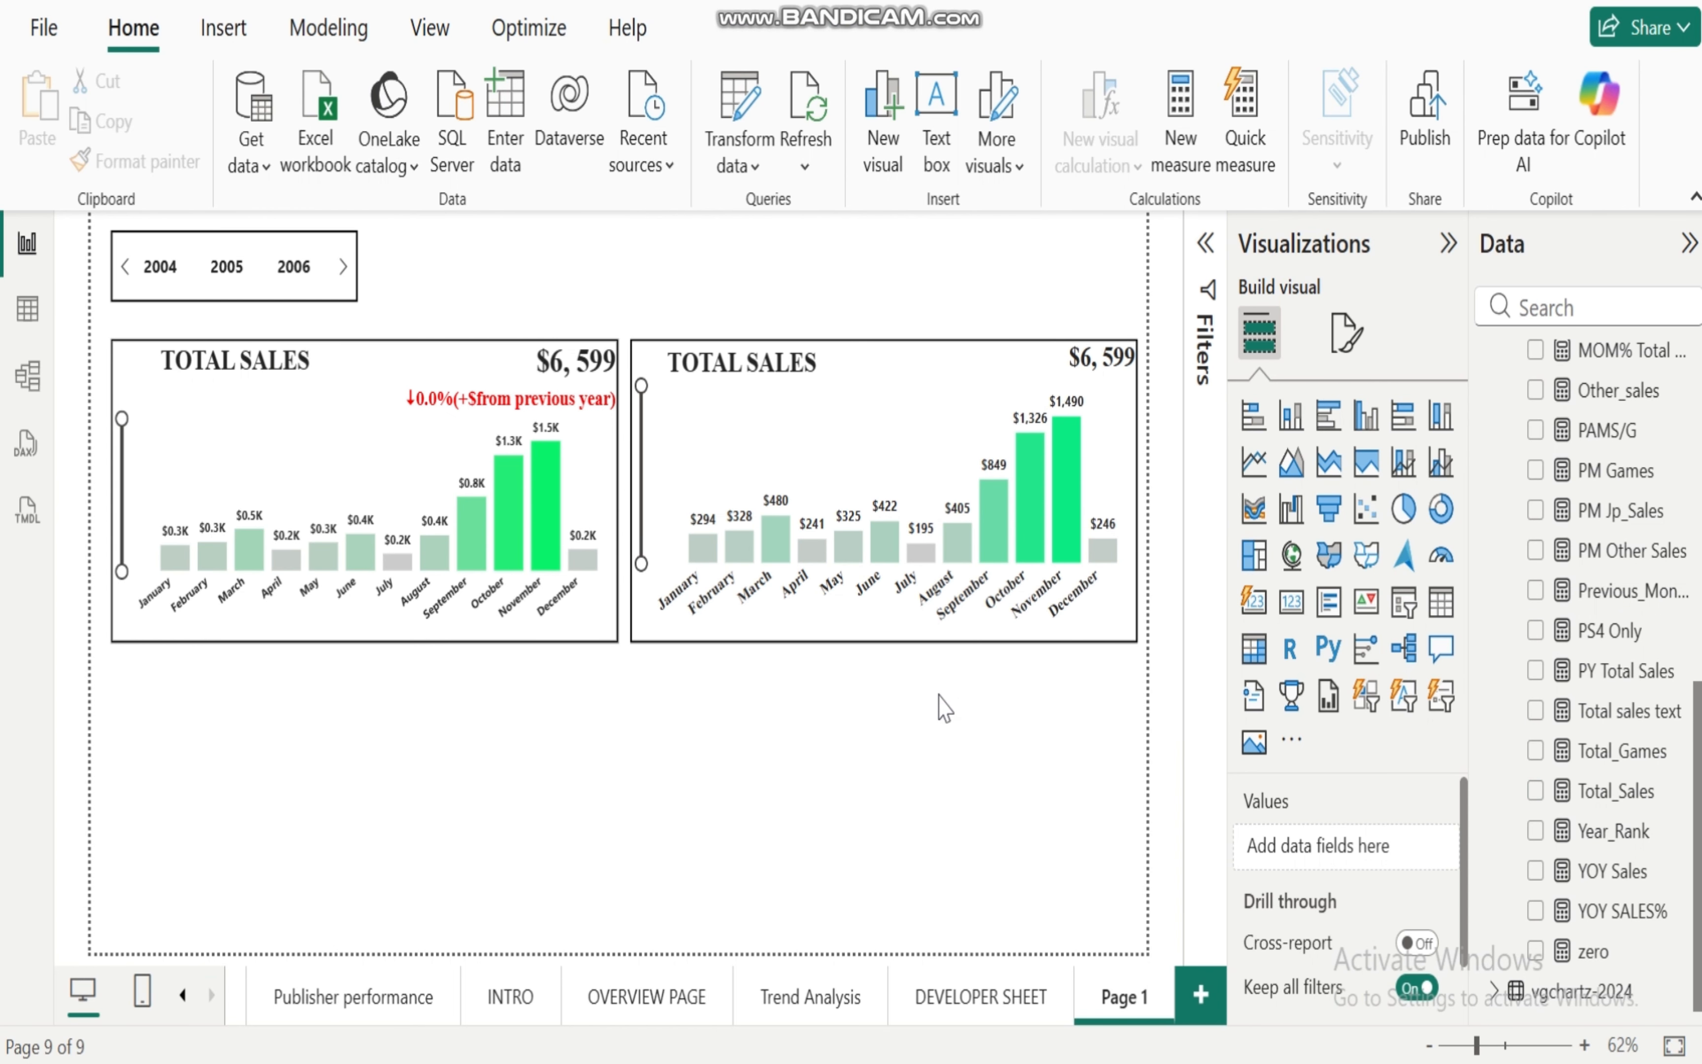
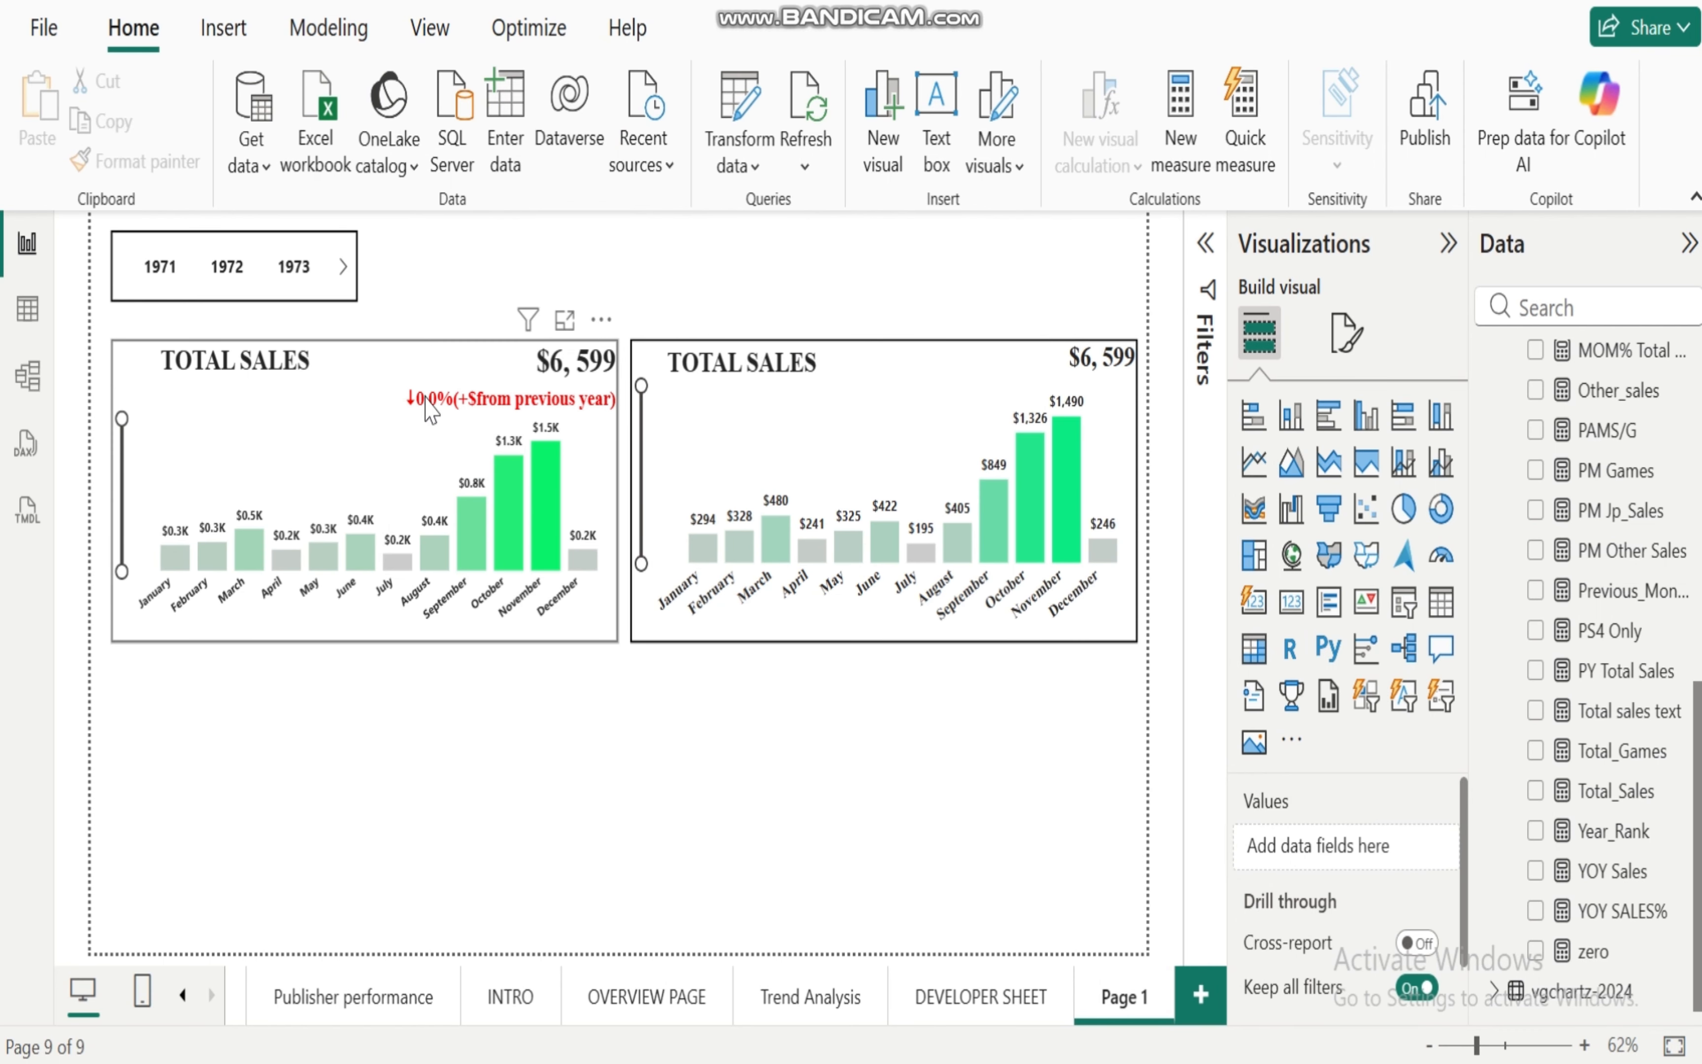
Step: Filter the page by 2004 and 2005 in turn with the year slicer to compare both charts' titles and subtitle, and clear the selection
left_click(549, 421)
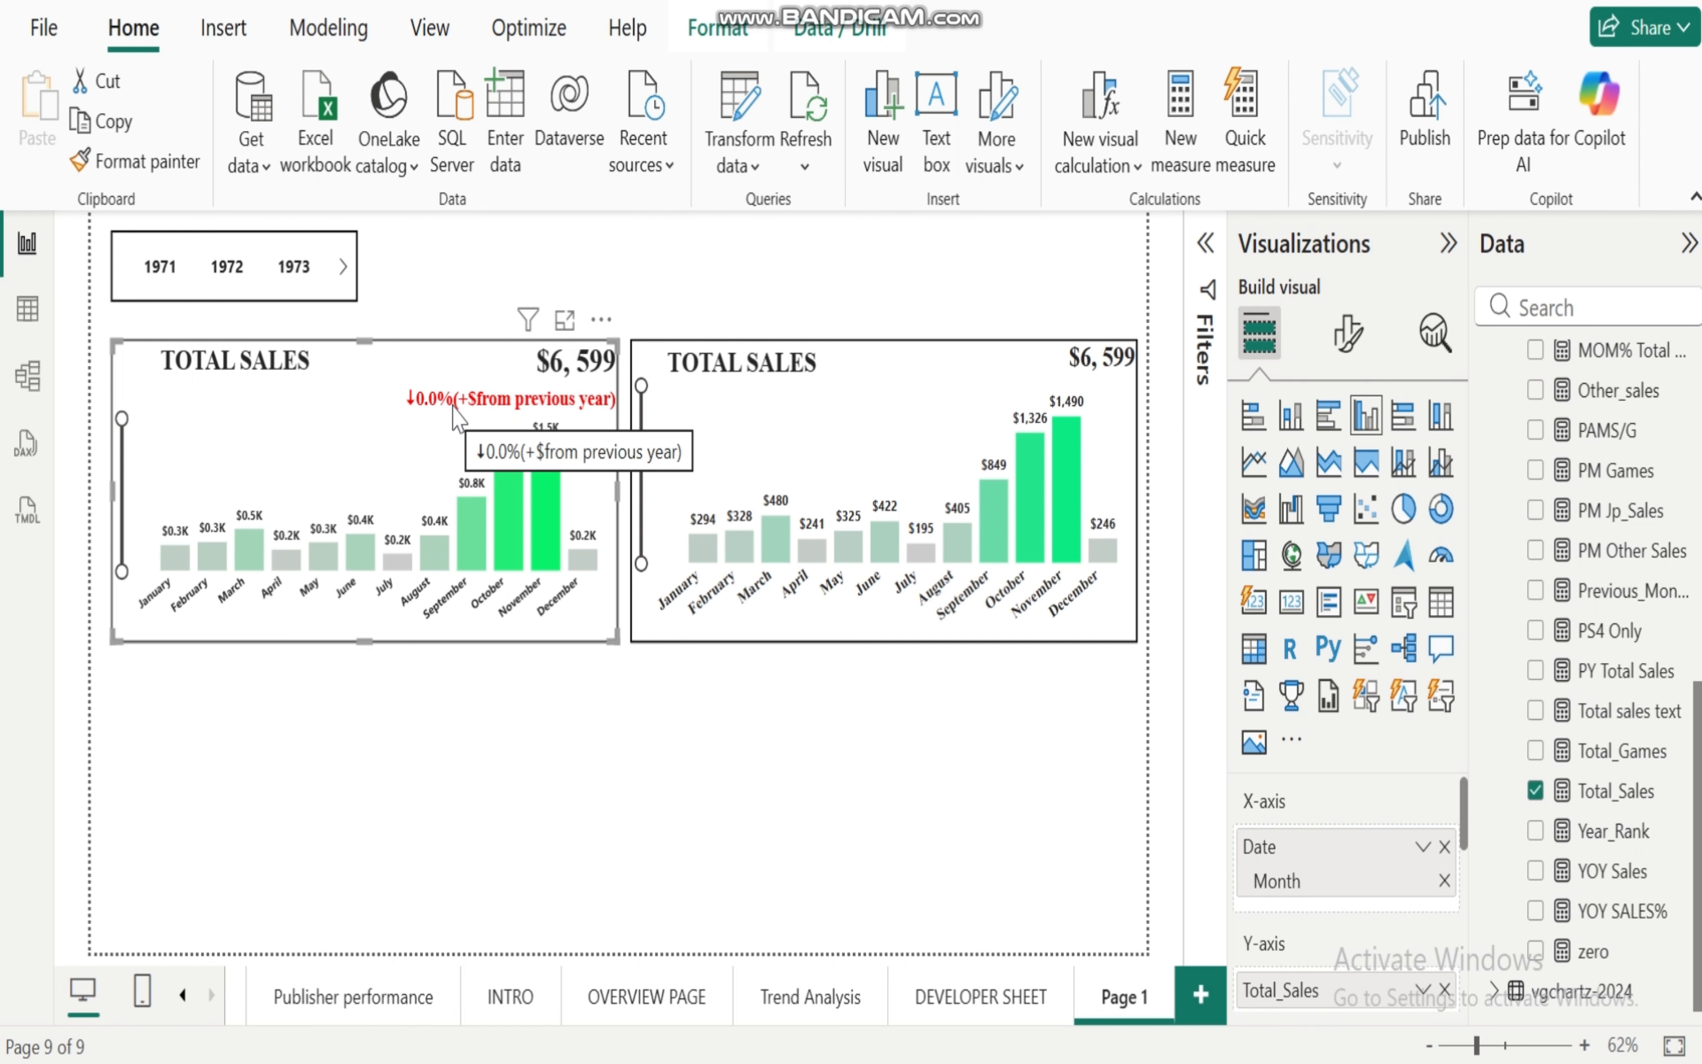
left_click(343, 267)
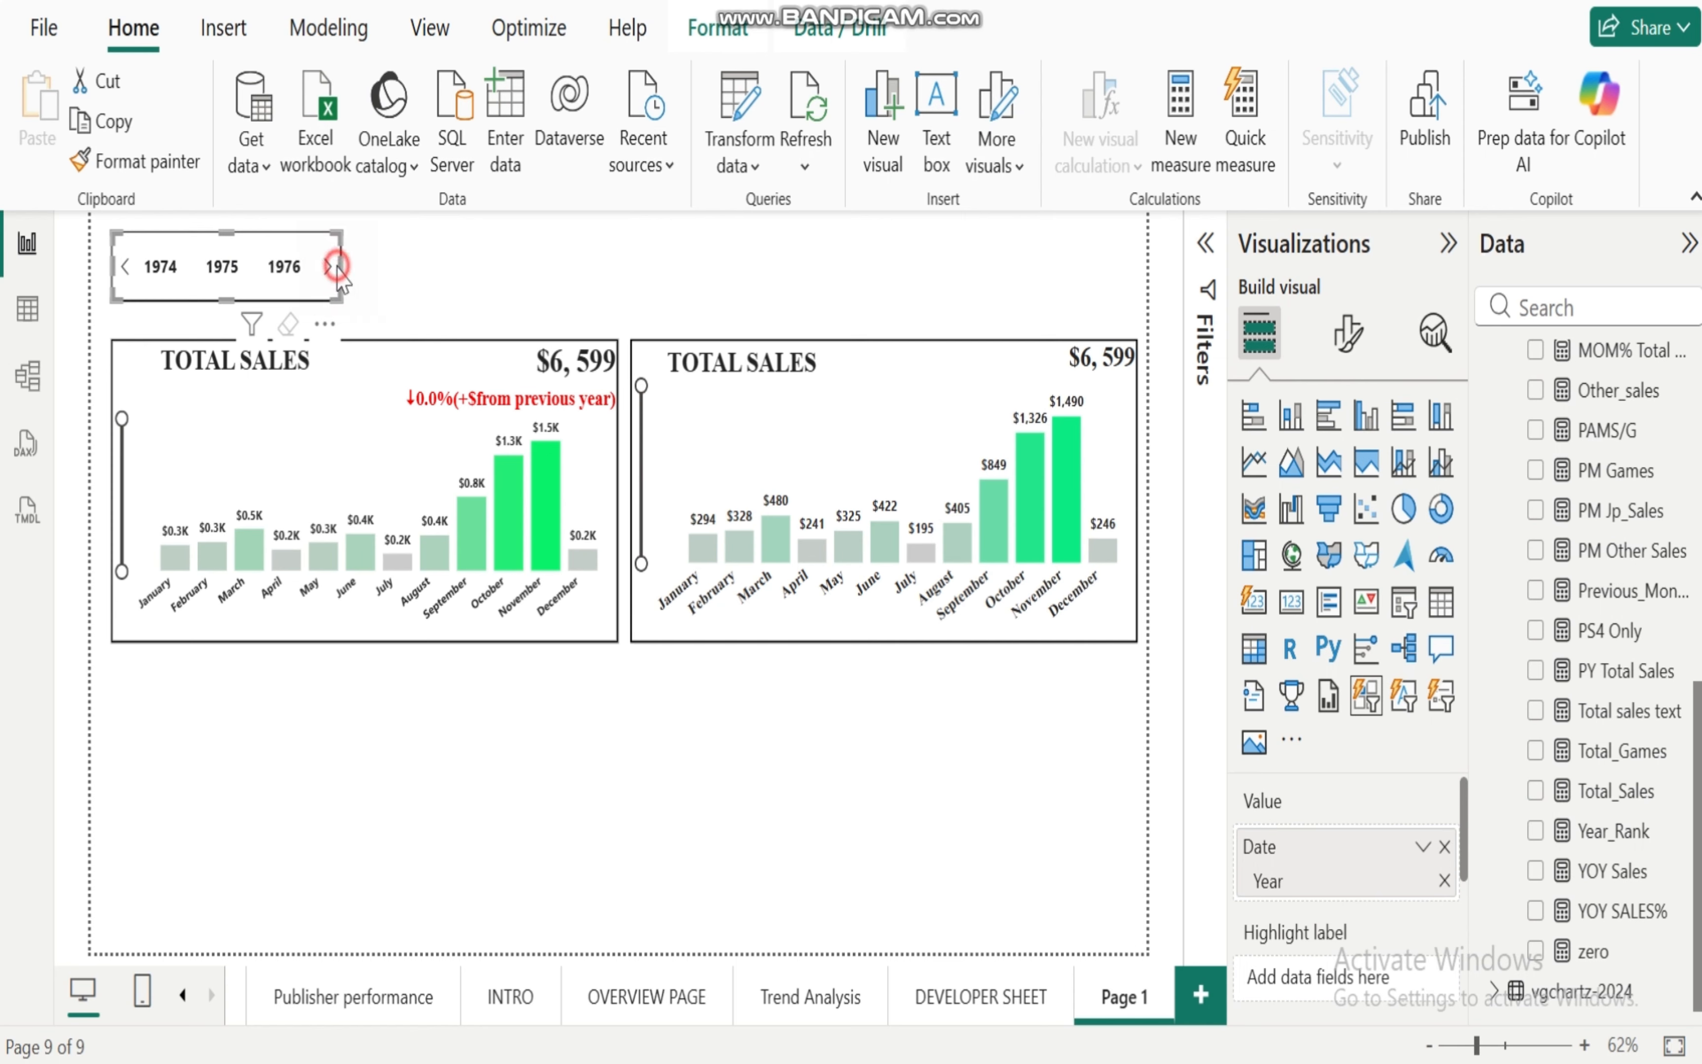
left_click(326, 268)
left_click(325, 267)
left_click(325, 268)
left_click(326, 268)
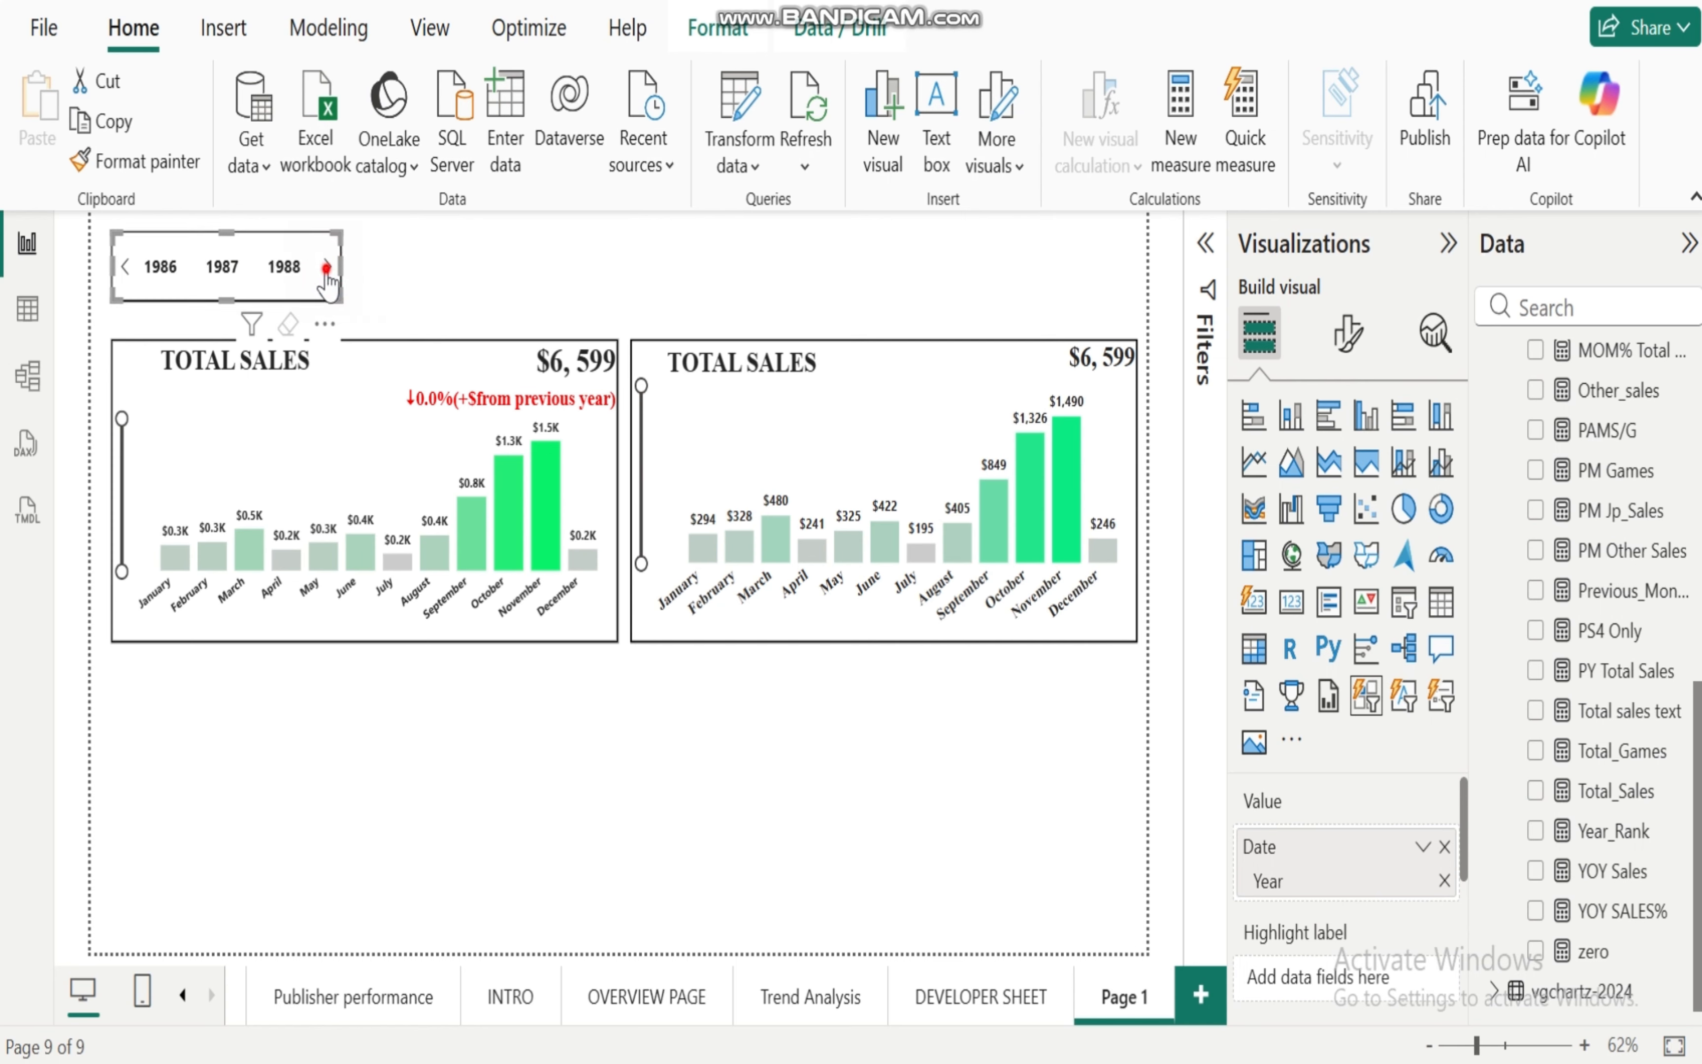
left_click(326, 268)
left_click(326, 268)
left_click(325, 268)
left_click(326, 268)
left_click(326, 268)
left_click(326, 268)
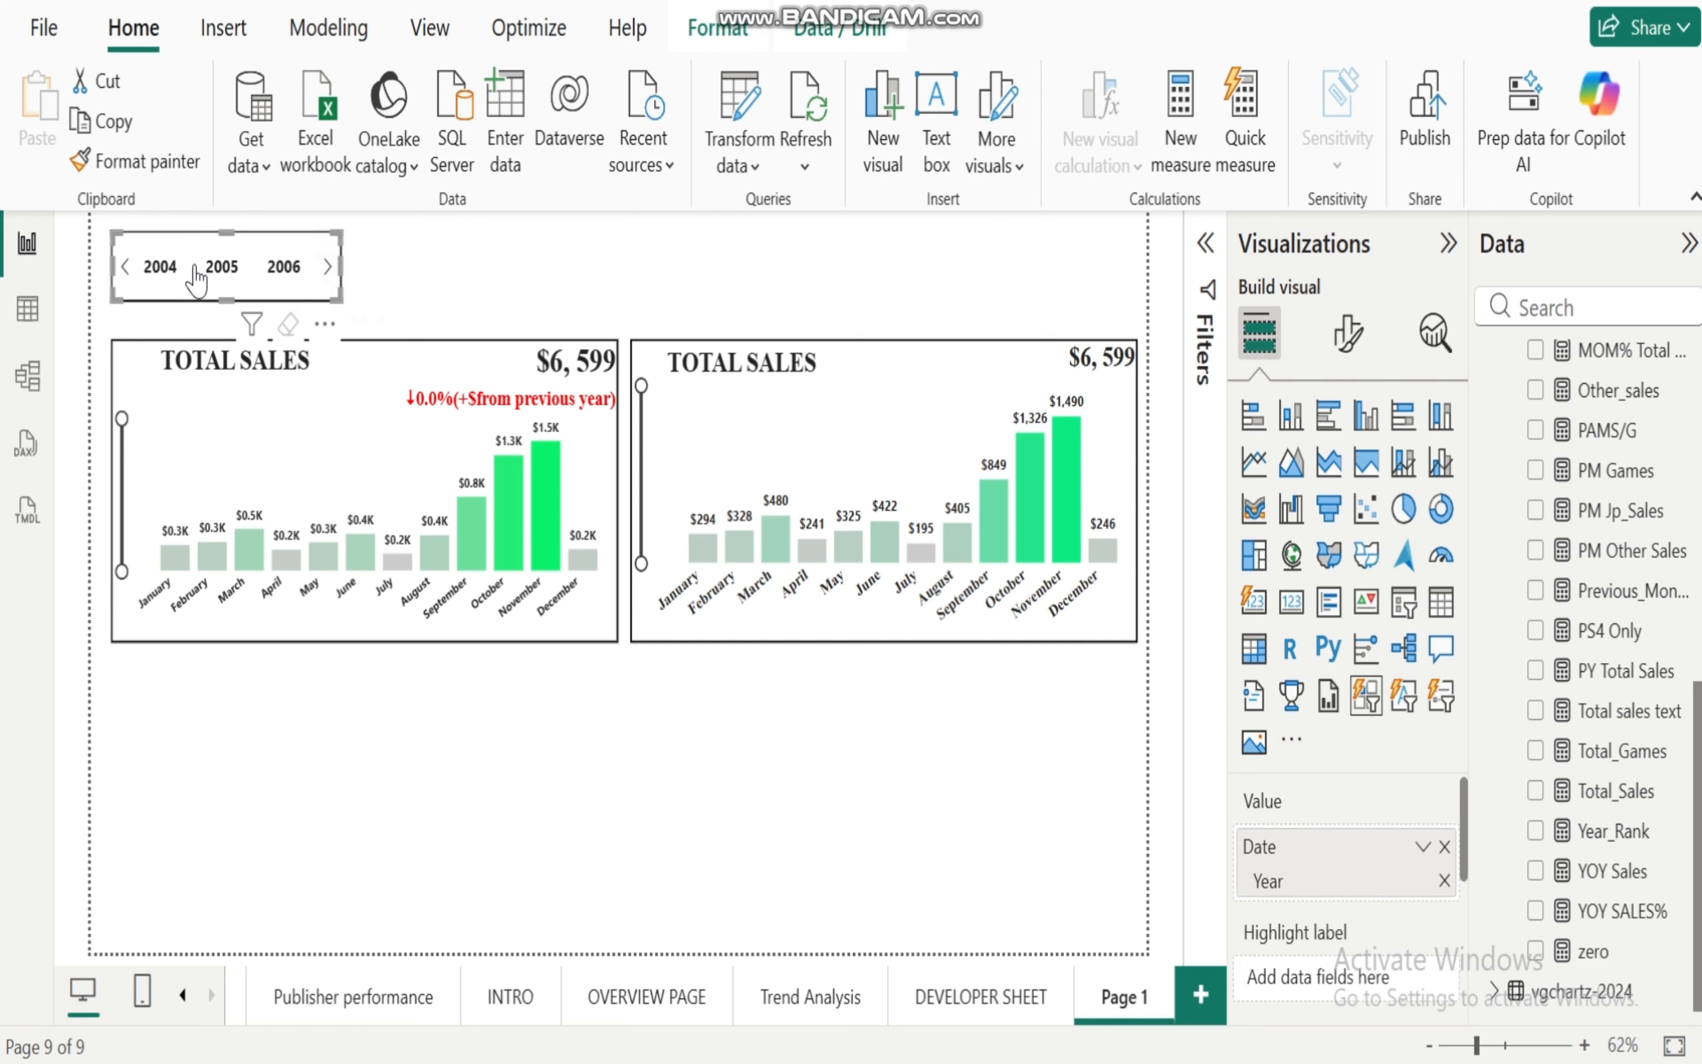
left_click(161, 267)
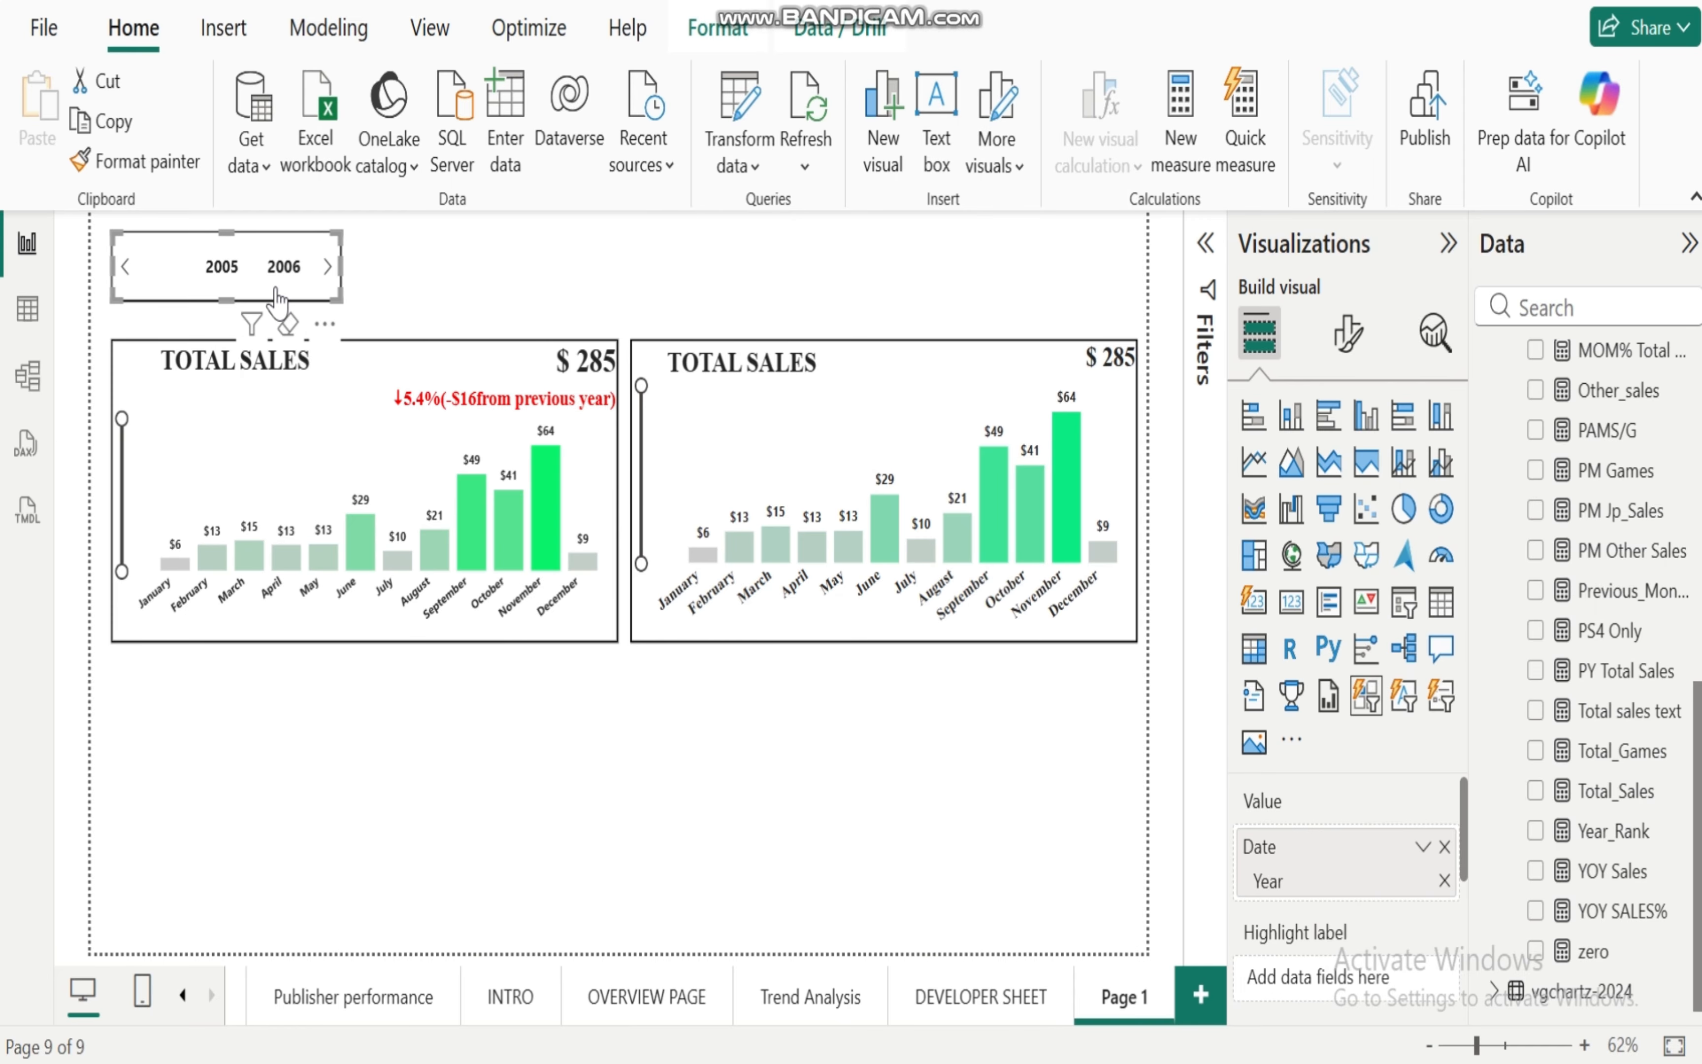
left_click(230, 276)
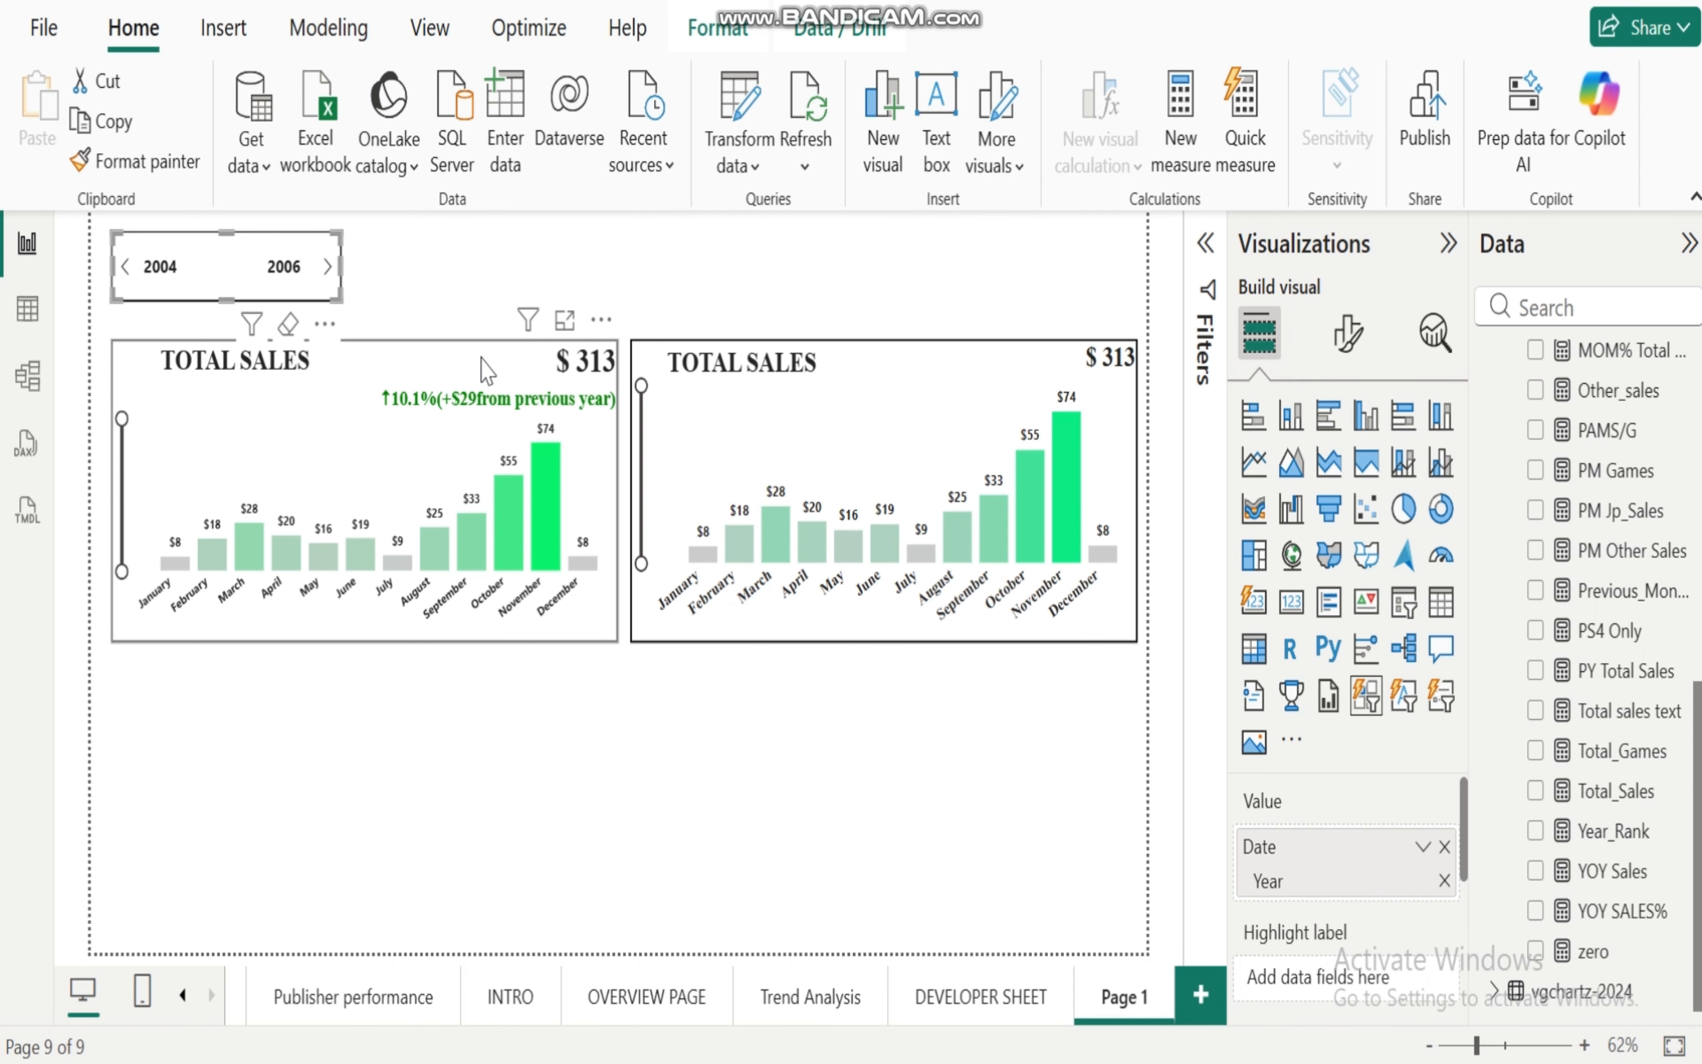
left_click(236, 269)
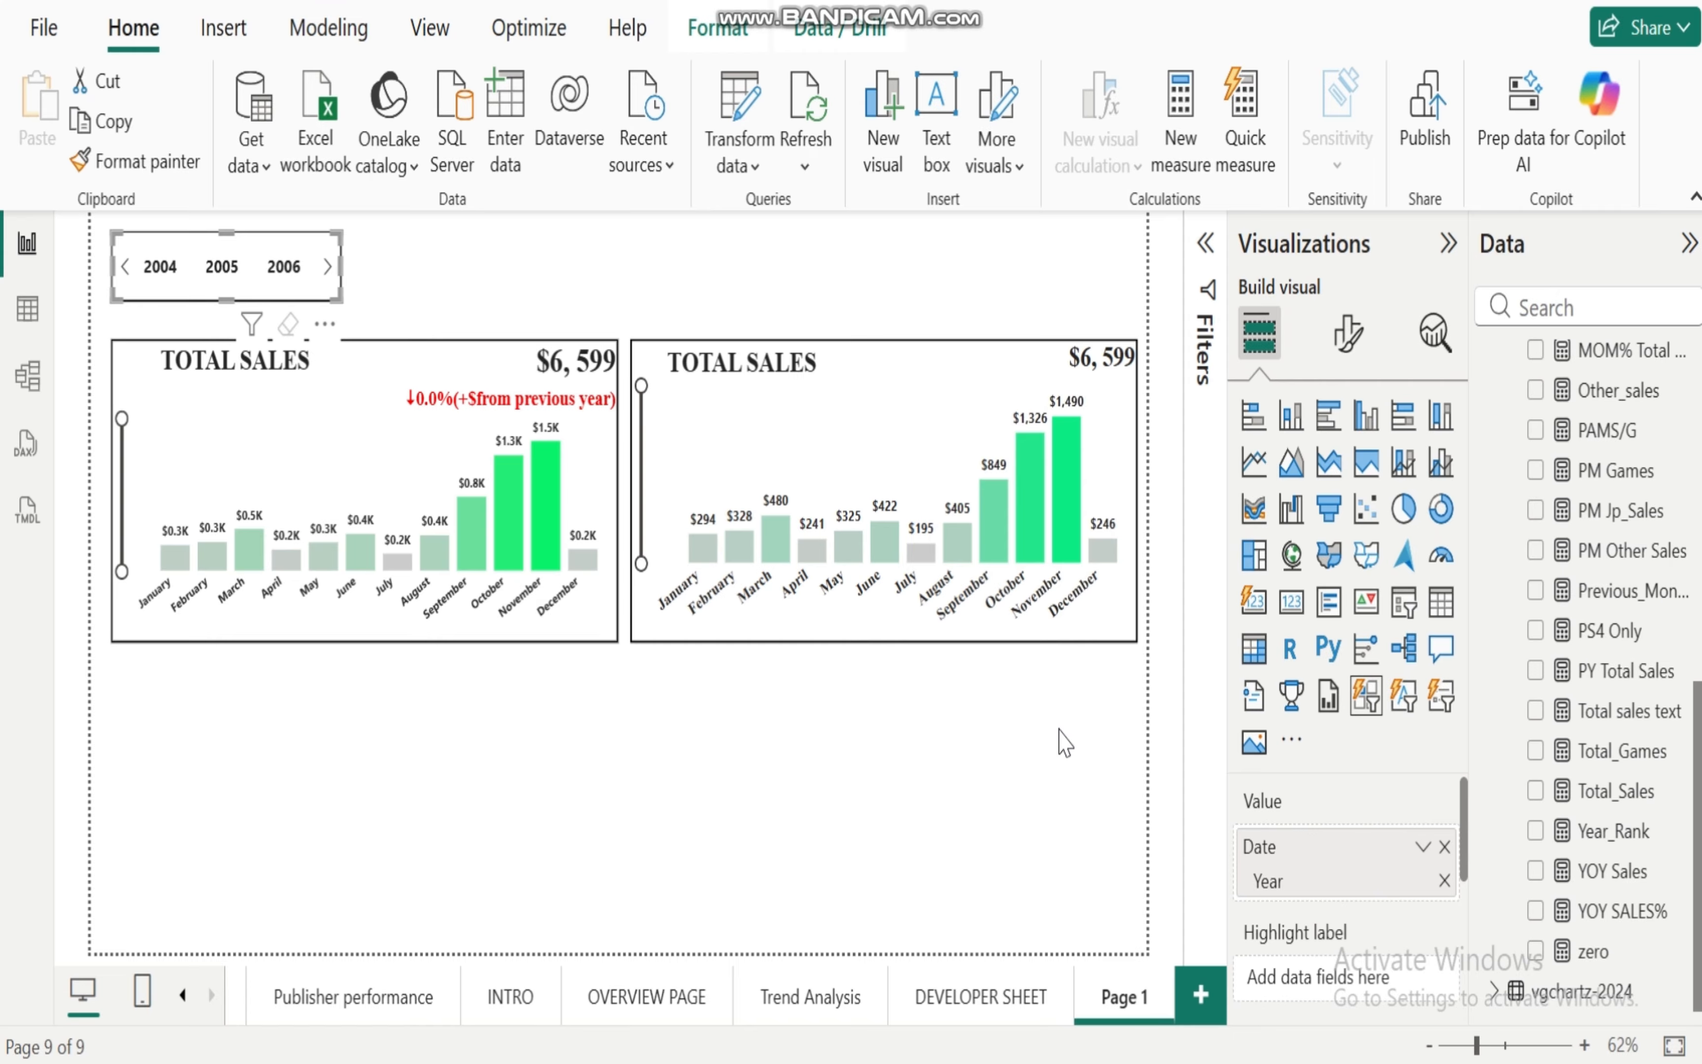
Step: Examine the YOY Sales measure's formula, focusing on the two UNICHAR codes in its IF condition
left_click(1622, 867)
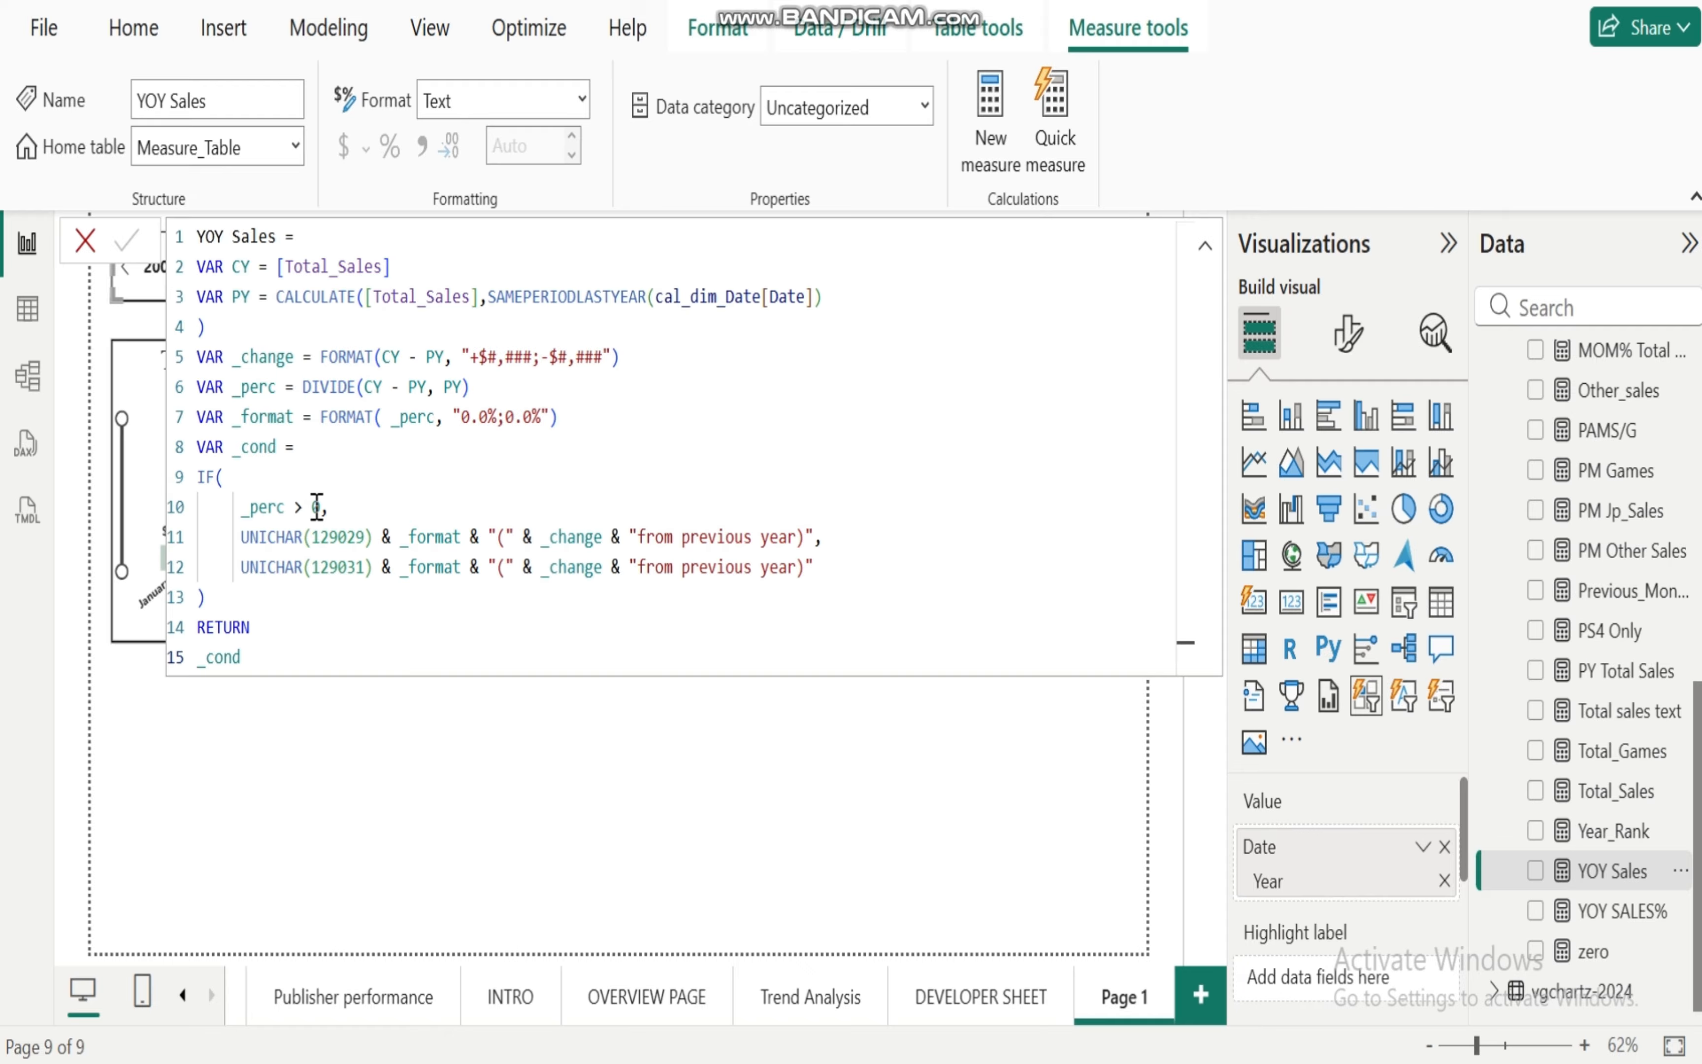
left_click(360, 537)
double_click(360, 537)
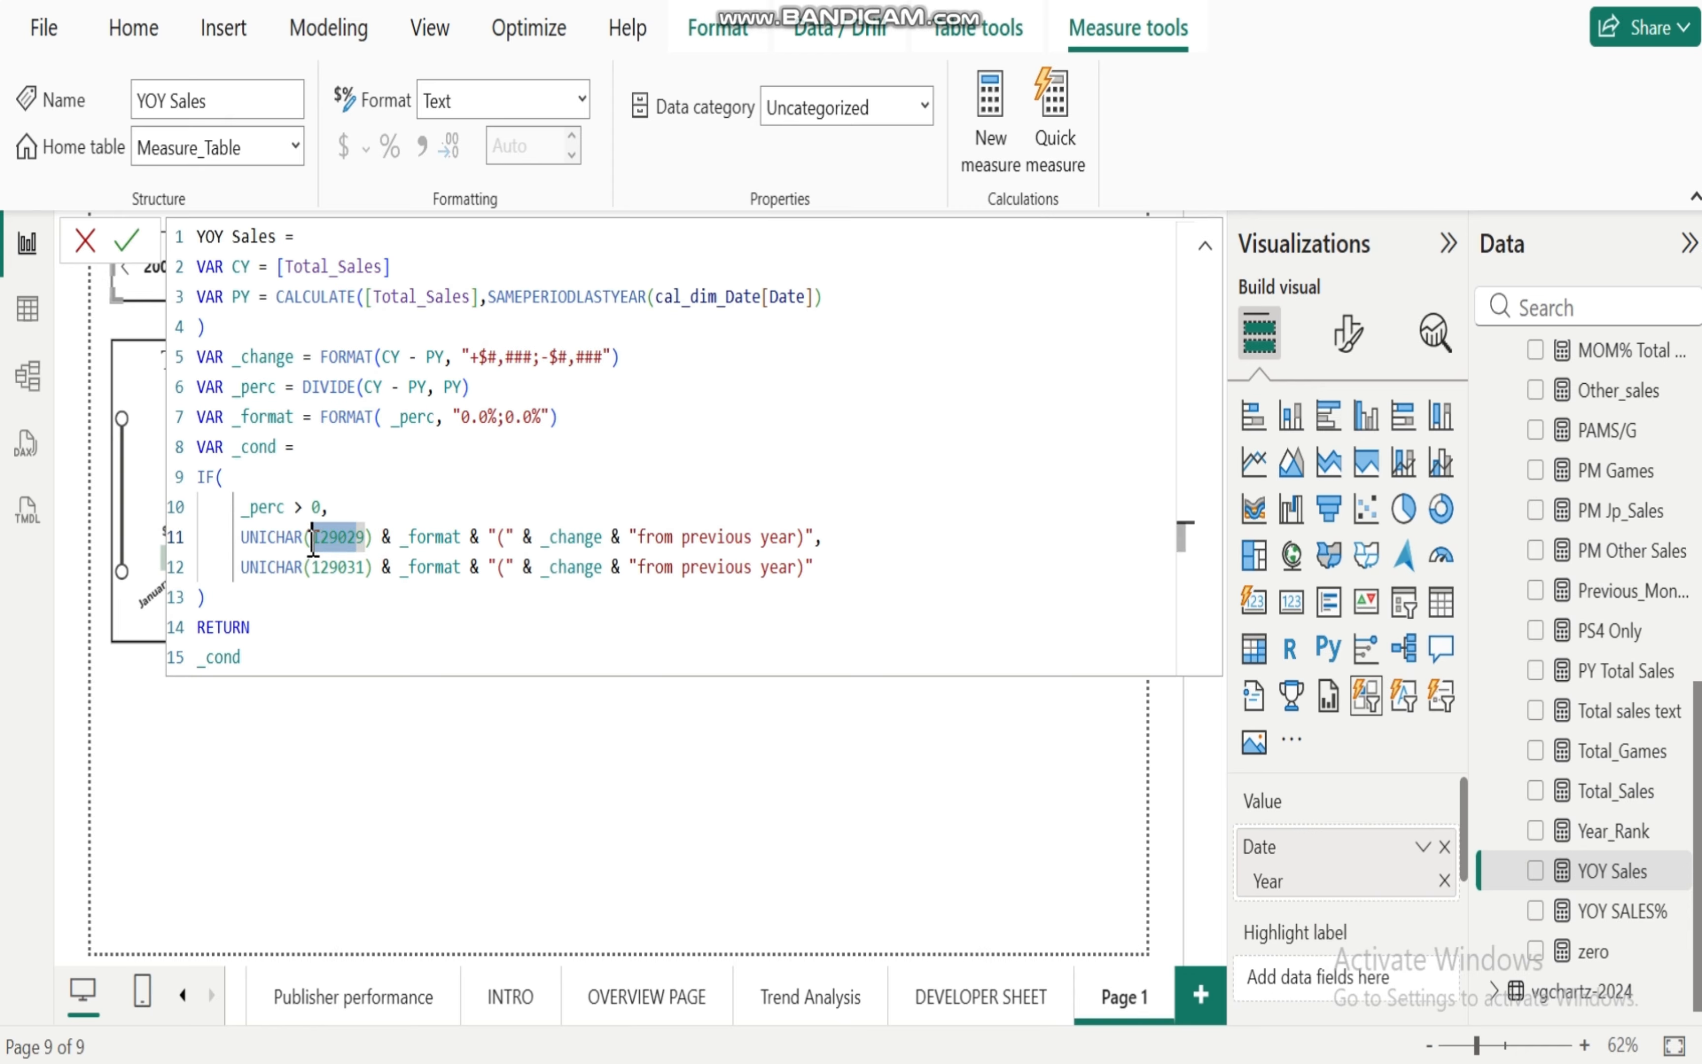
left_click(367, 537)
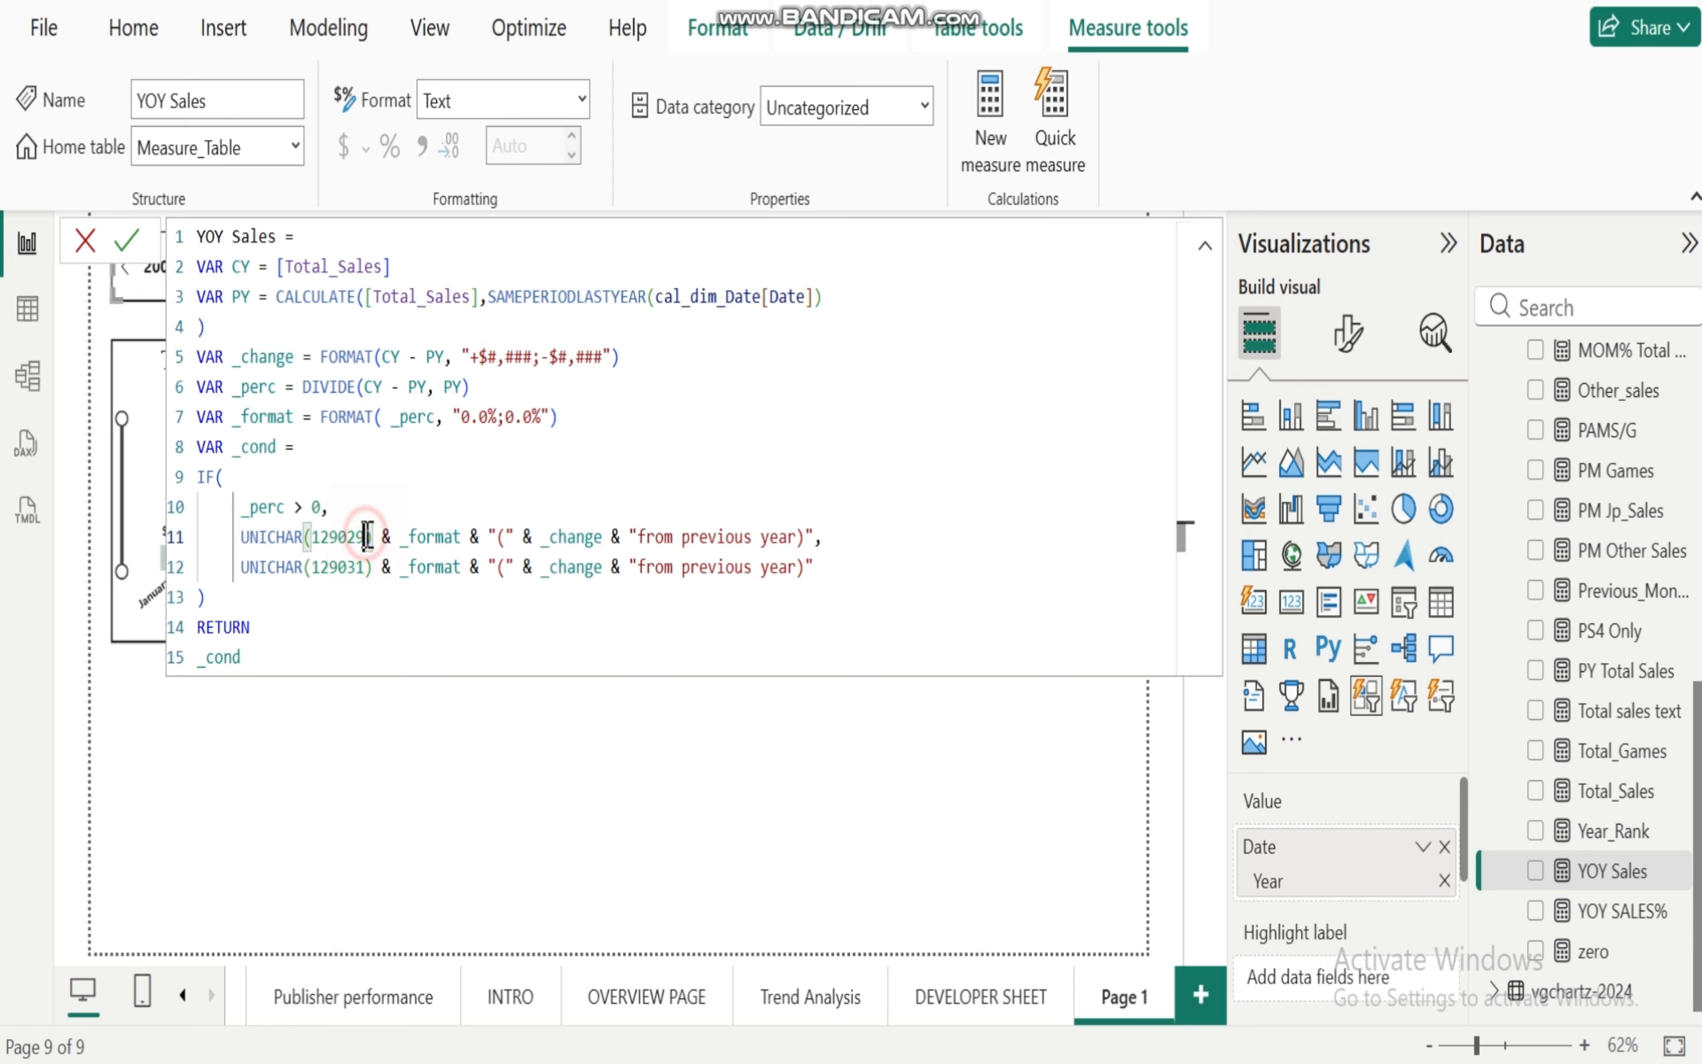
double_click(345, 536)
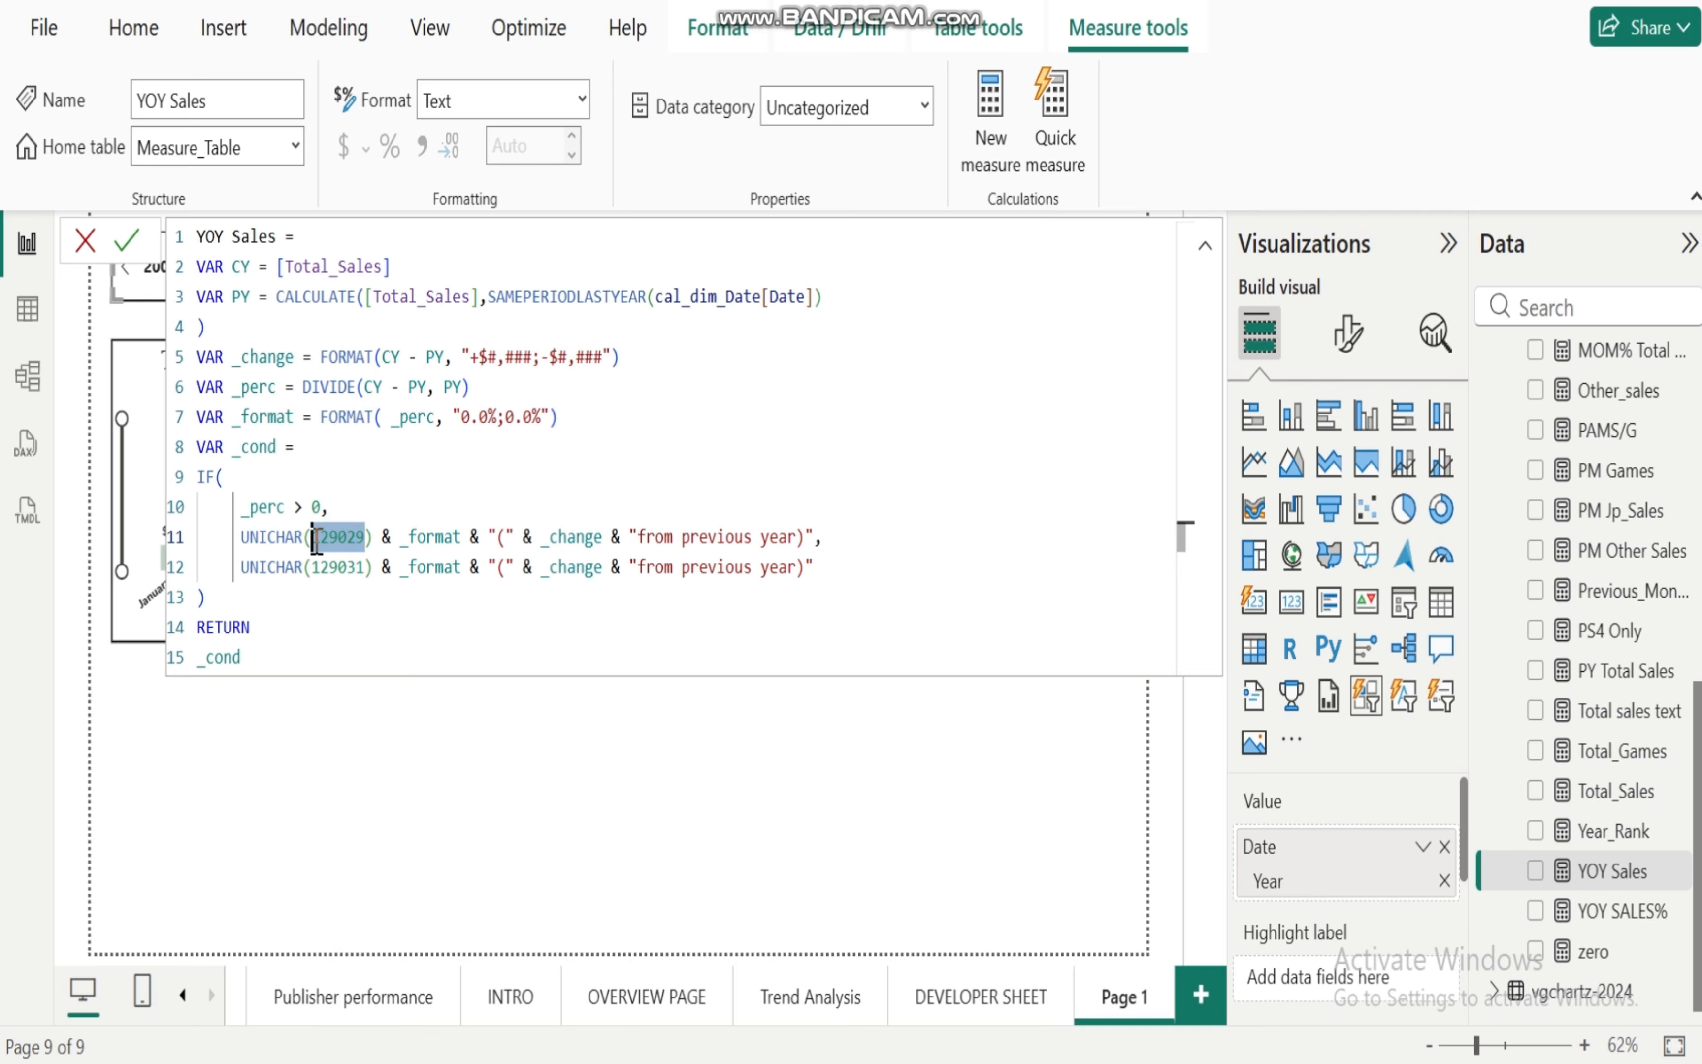
left_click(366, 567)
left_click_drag(366, 566, 313, 567)
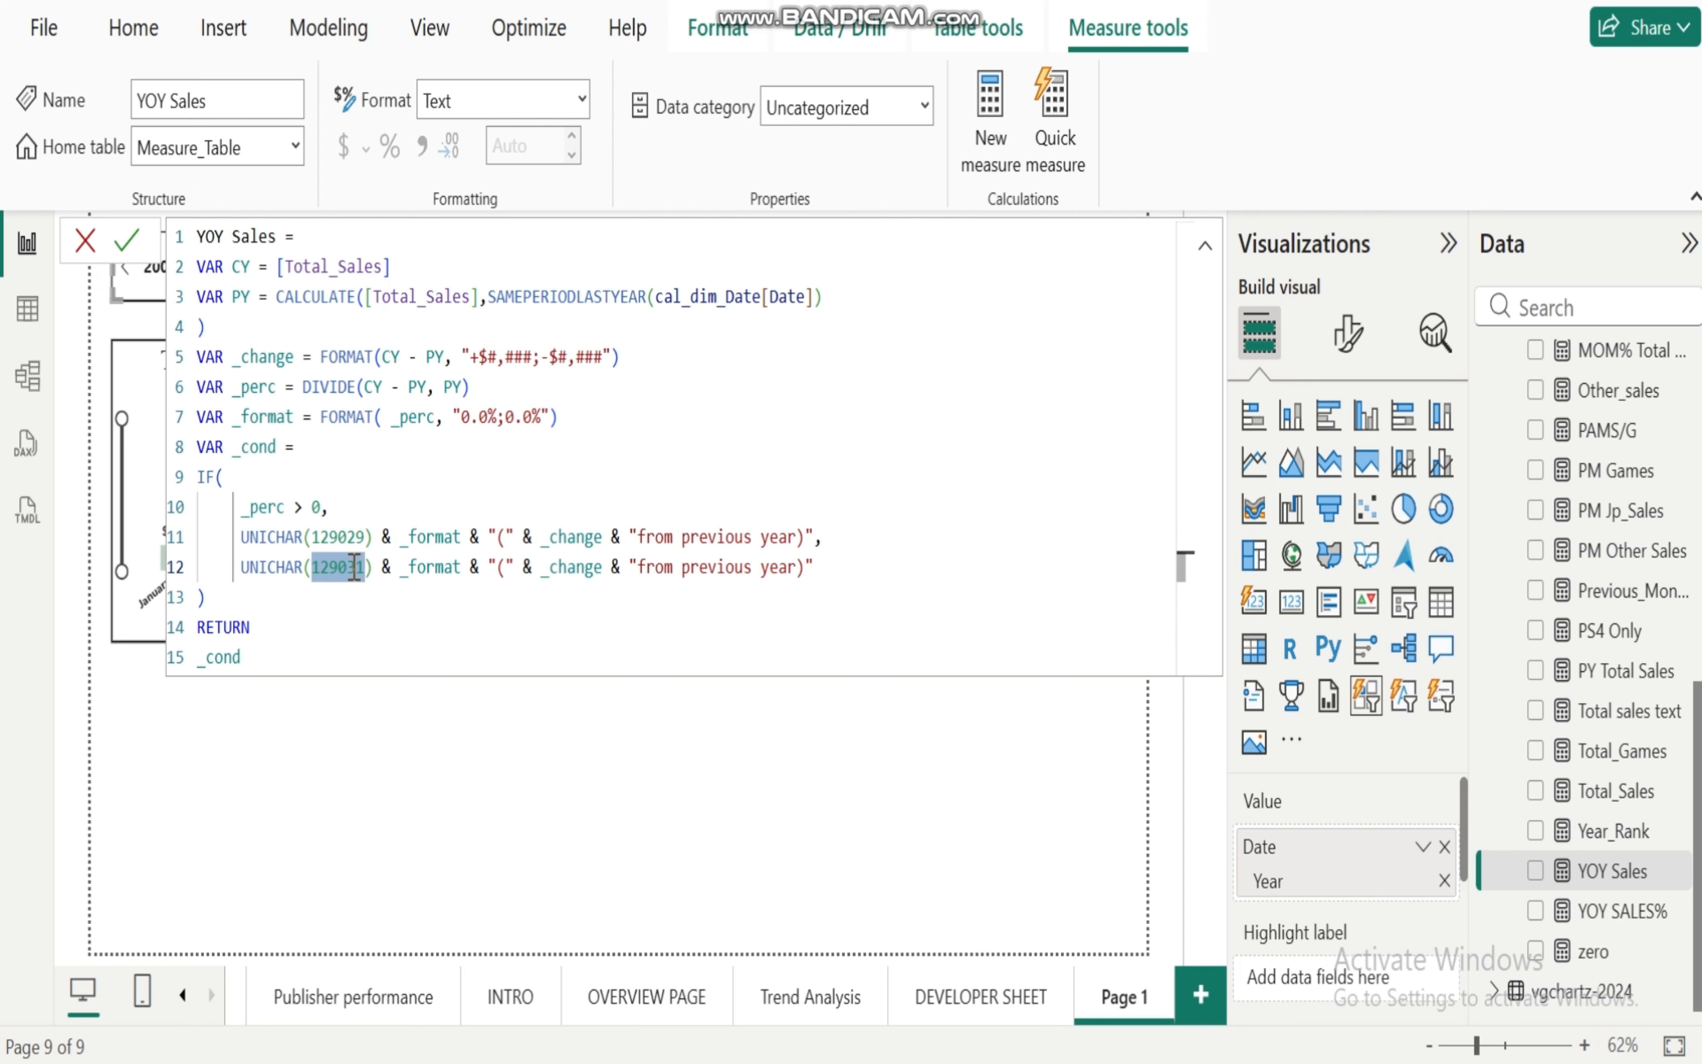
left_click_drag(316, 566, 312, 567)
left_click(797, 753)
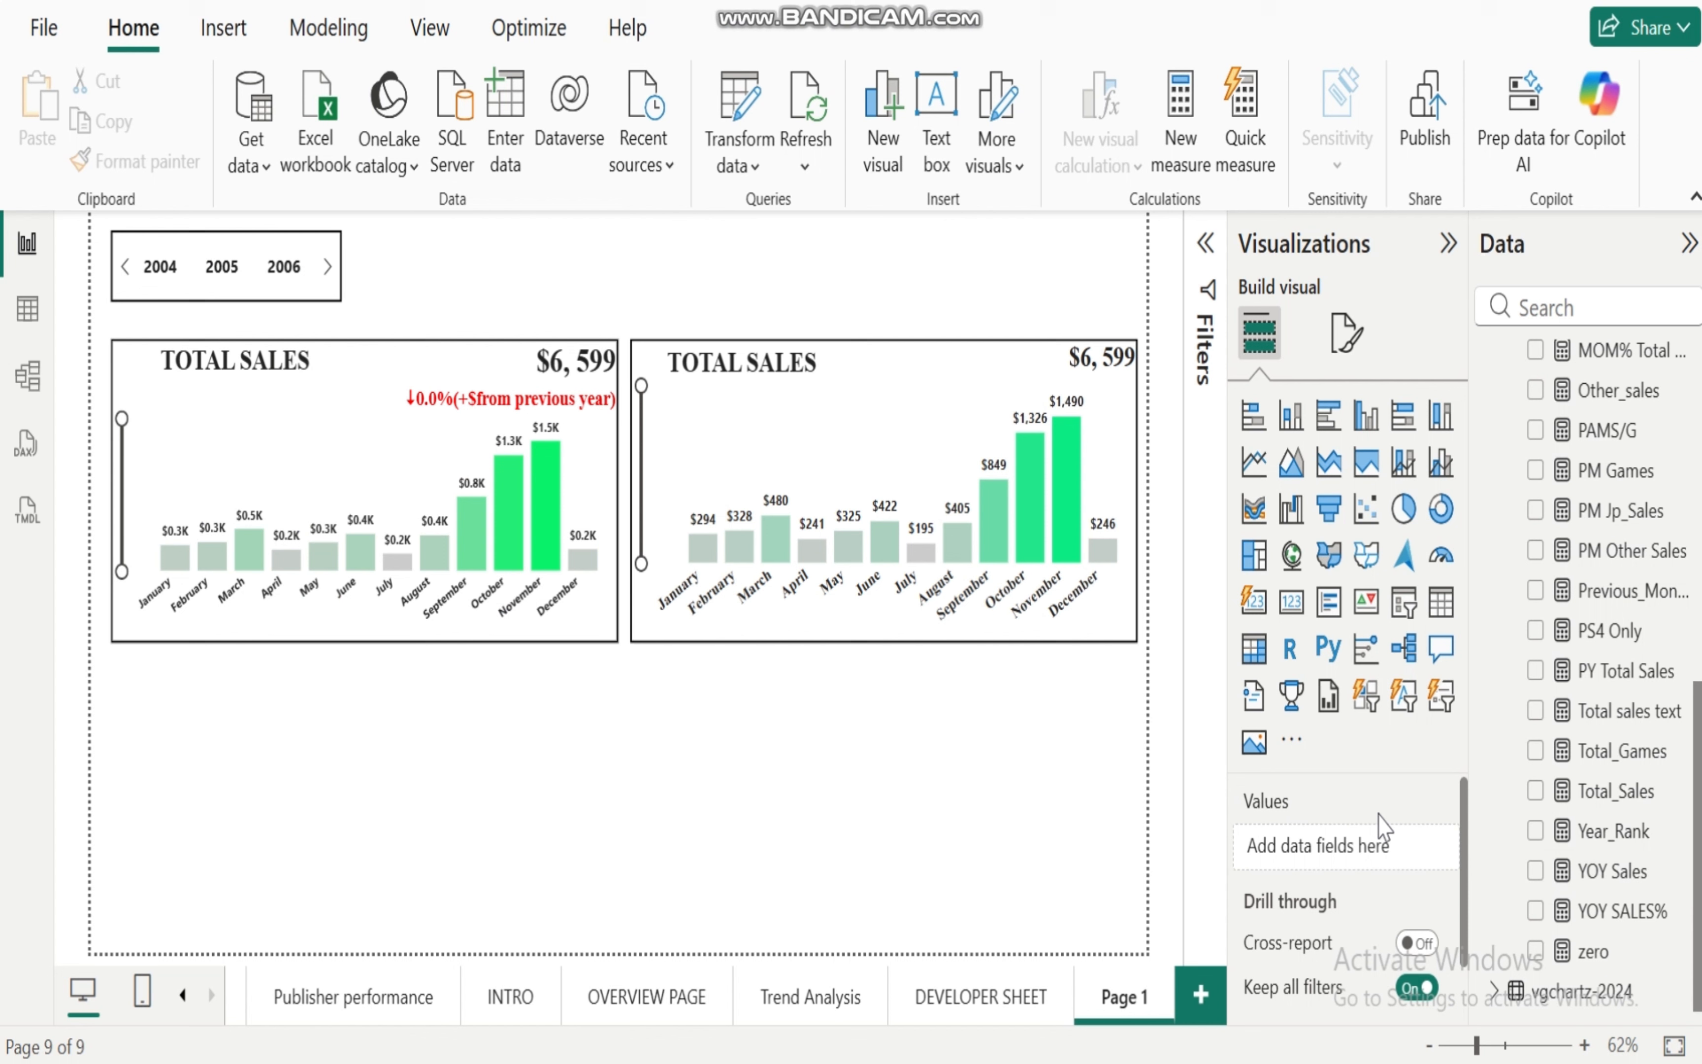
Step: Review the YOY Sales measure's complete DAX formula once more and return to the report page
left_click(1628, 872)
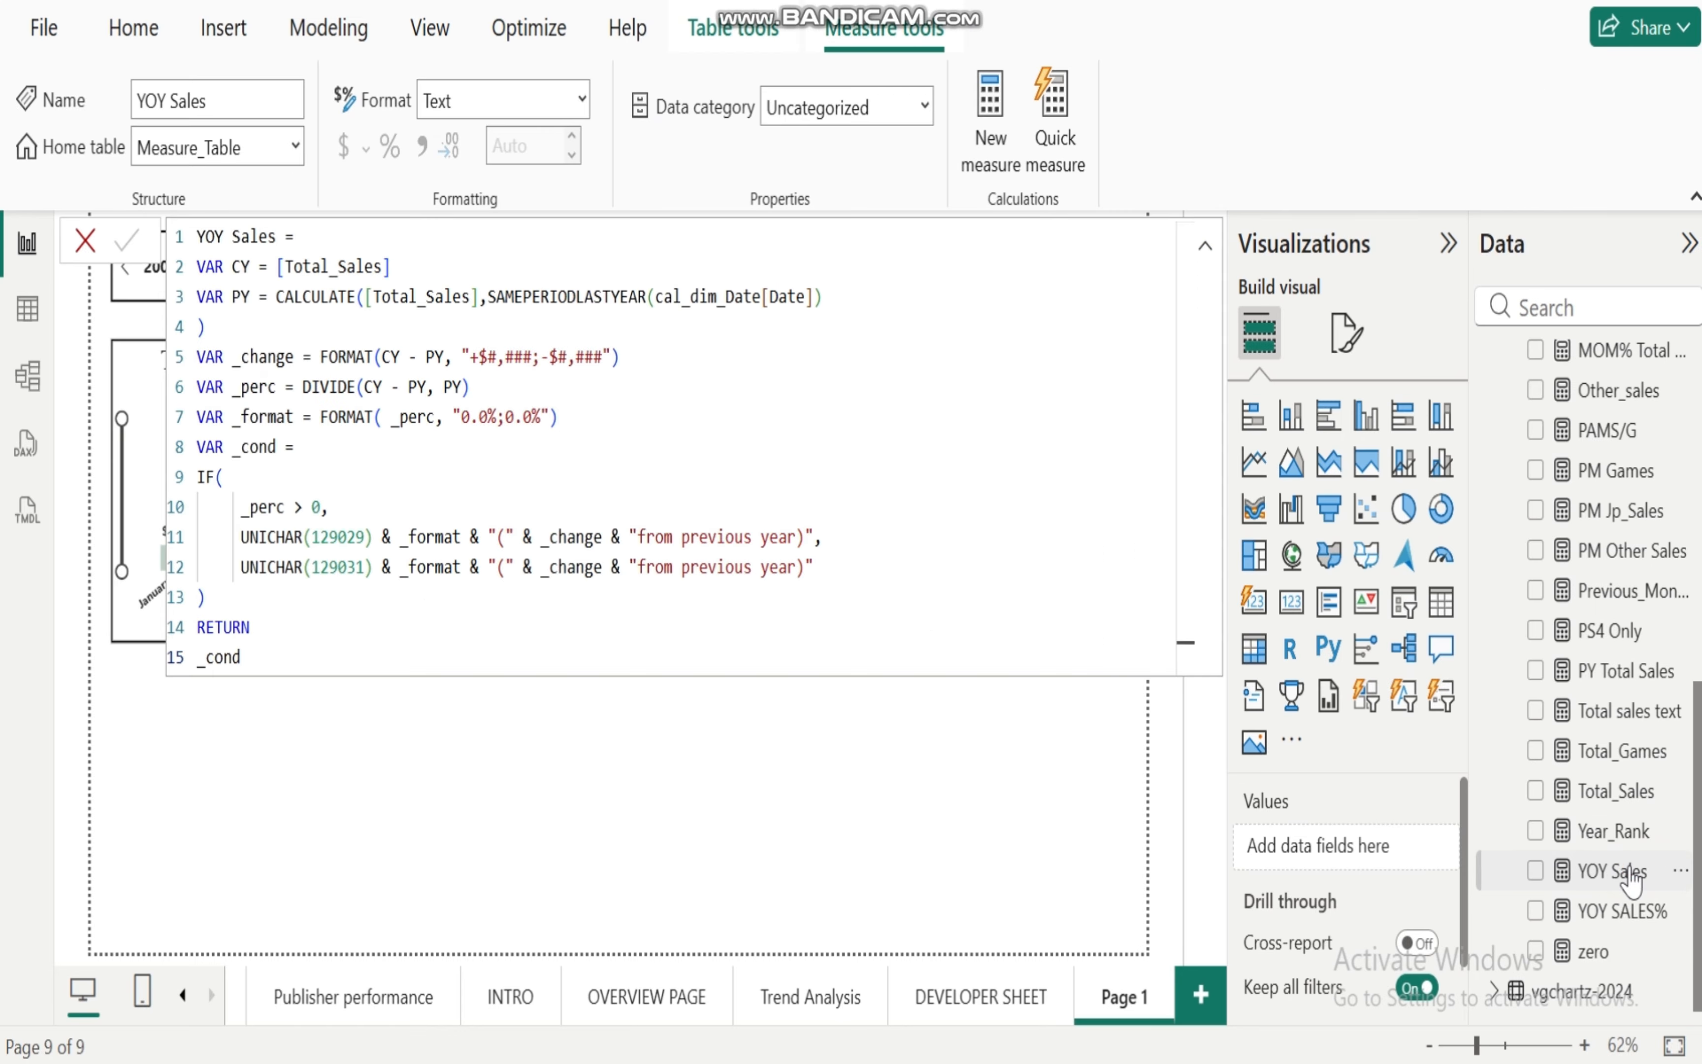
left_click(912, 779)
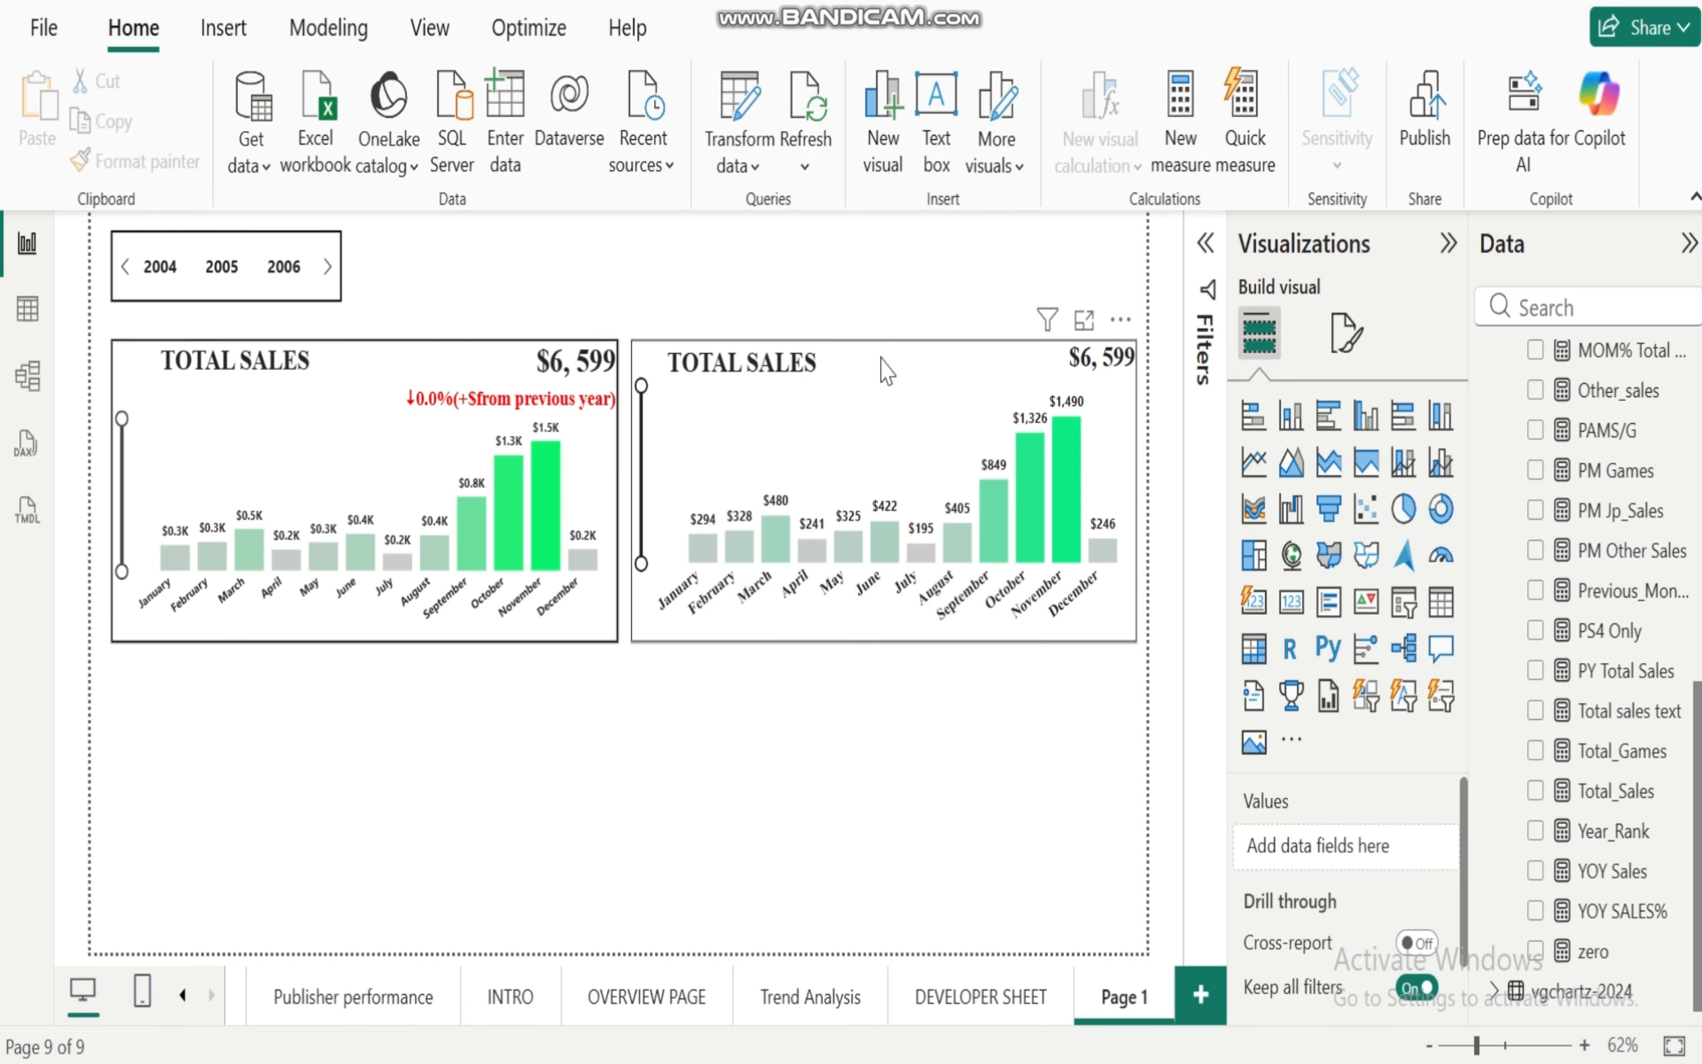
Step: Turn on the subtitle for the recreated TOTAL SALES column chart
left_click(904, 412)
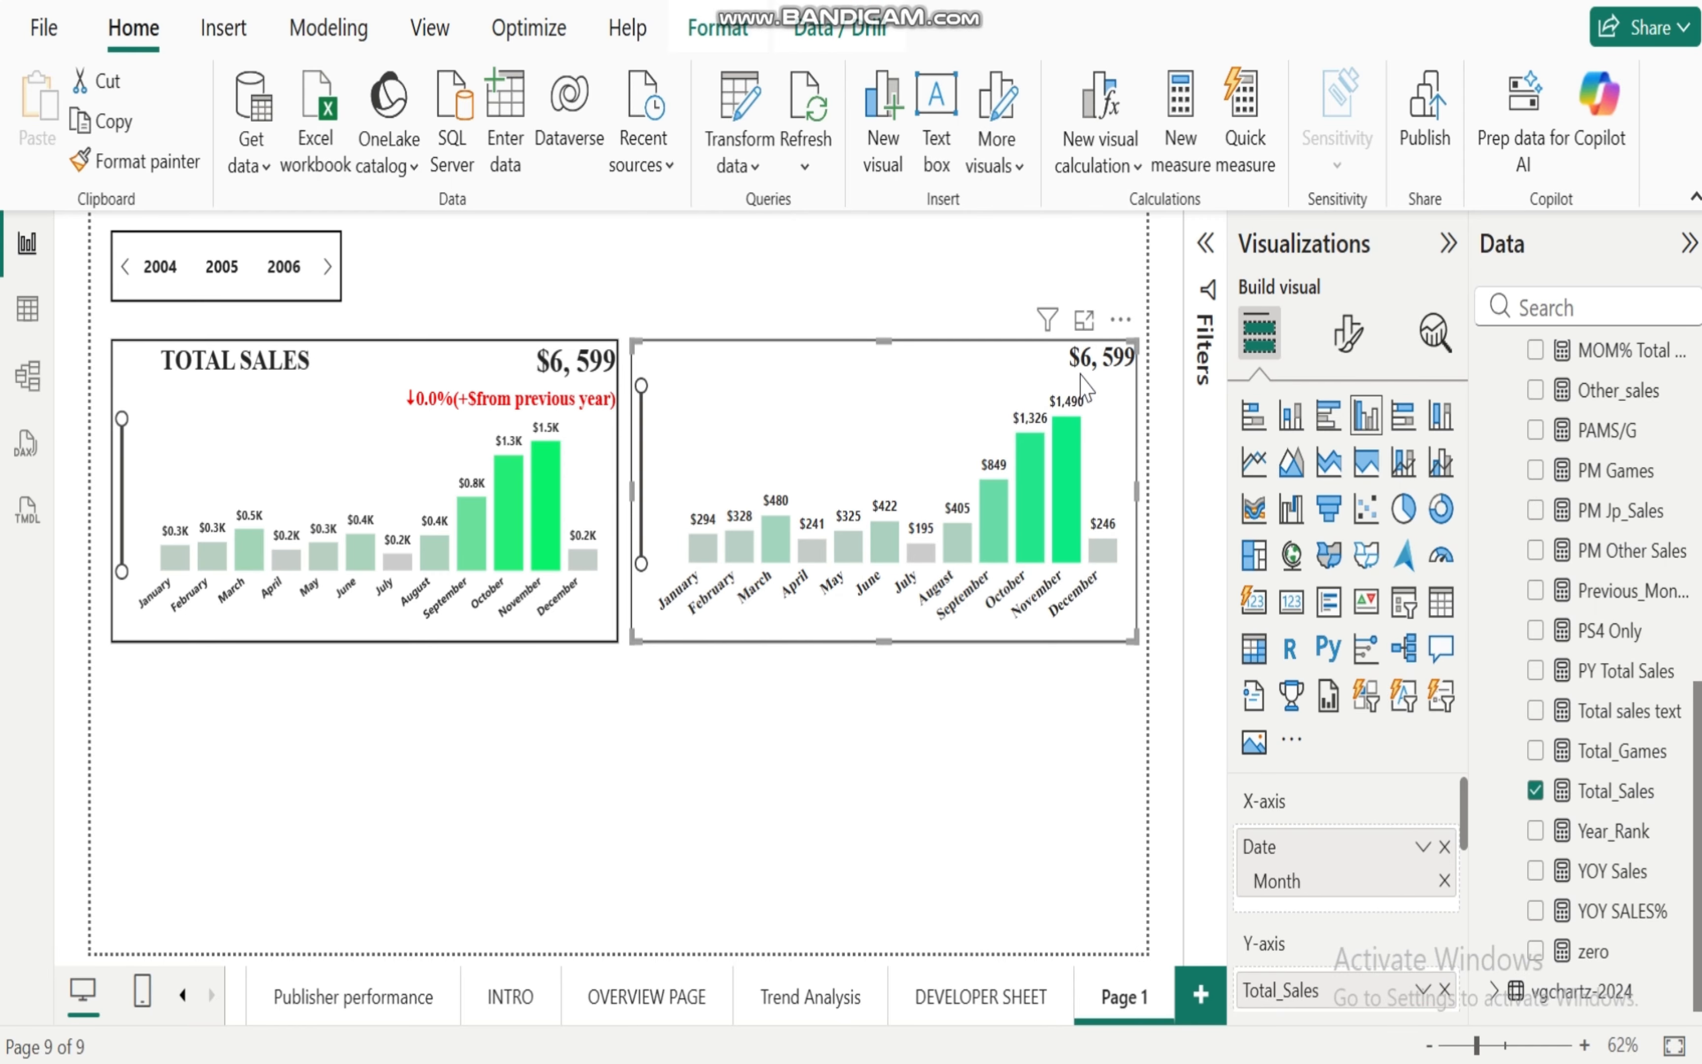
left_click(1348, 335)
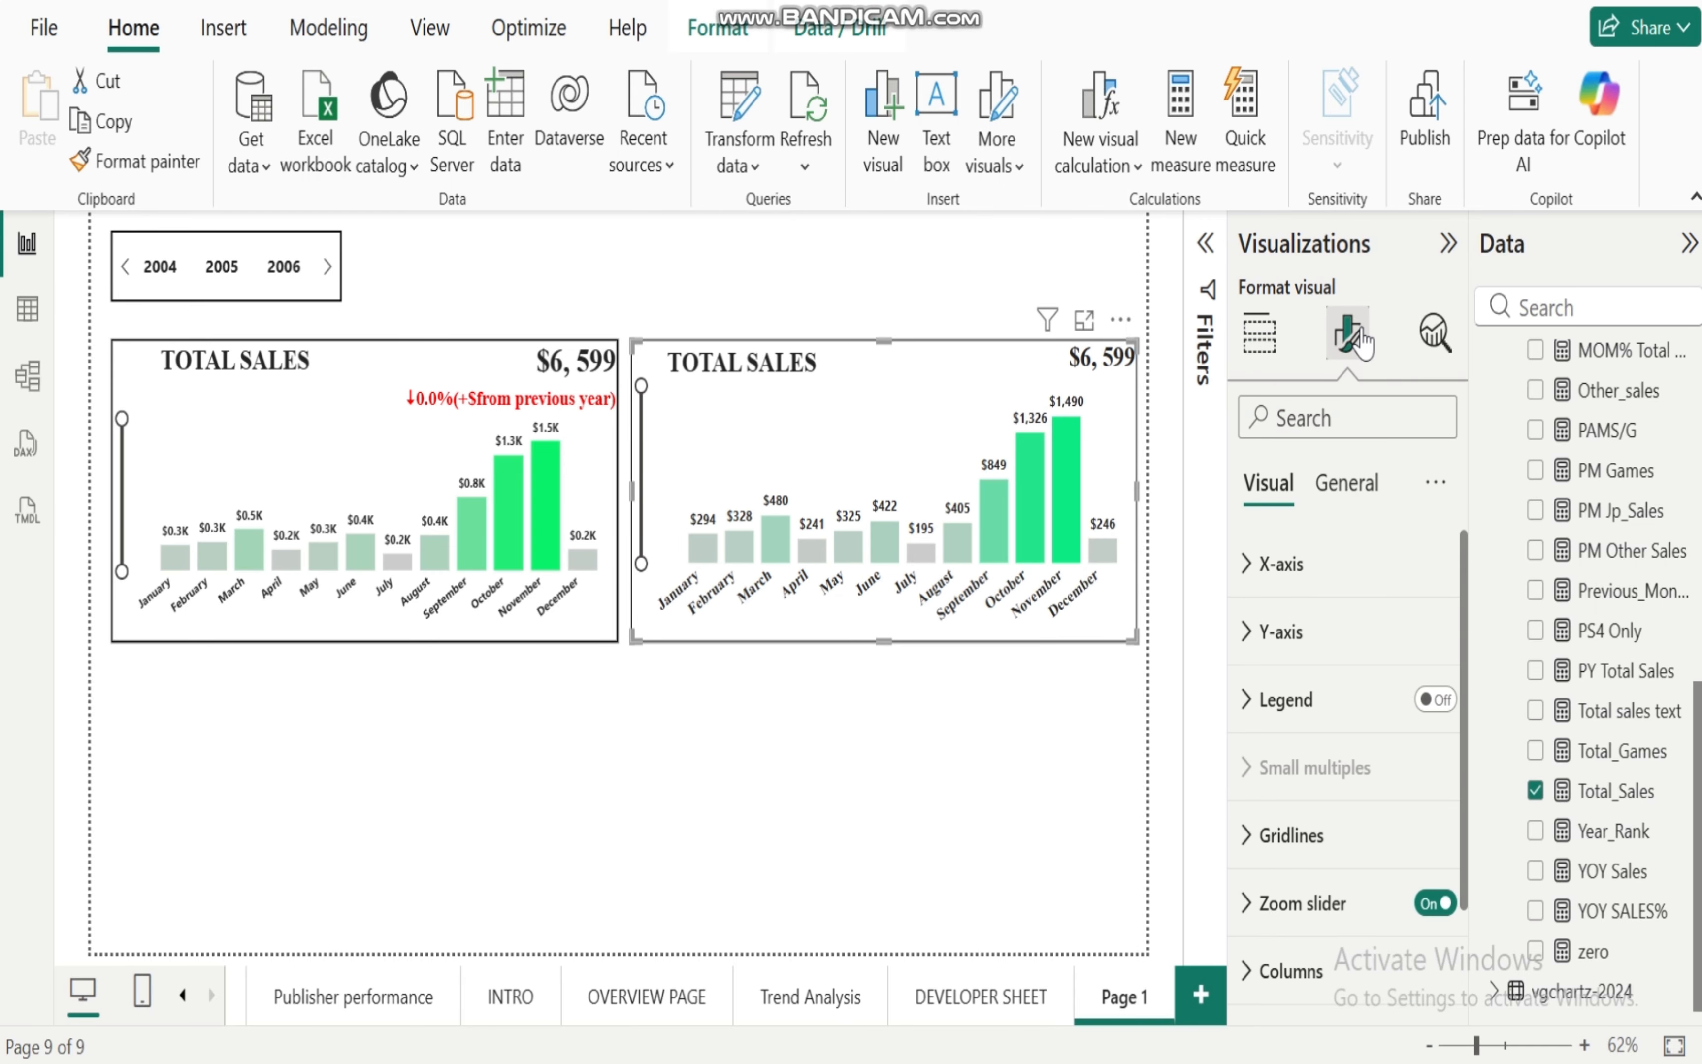
left_click(1345, 483)
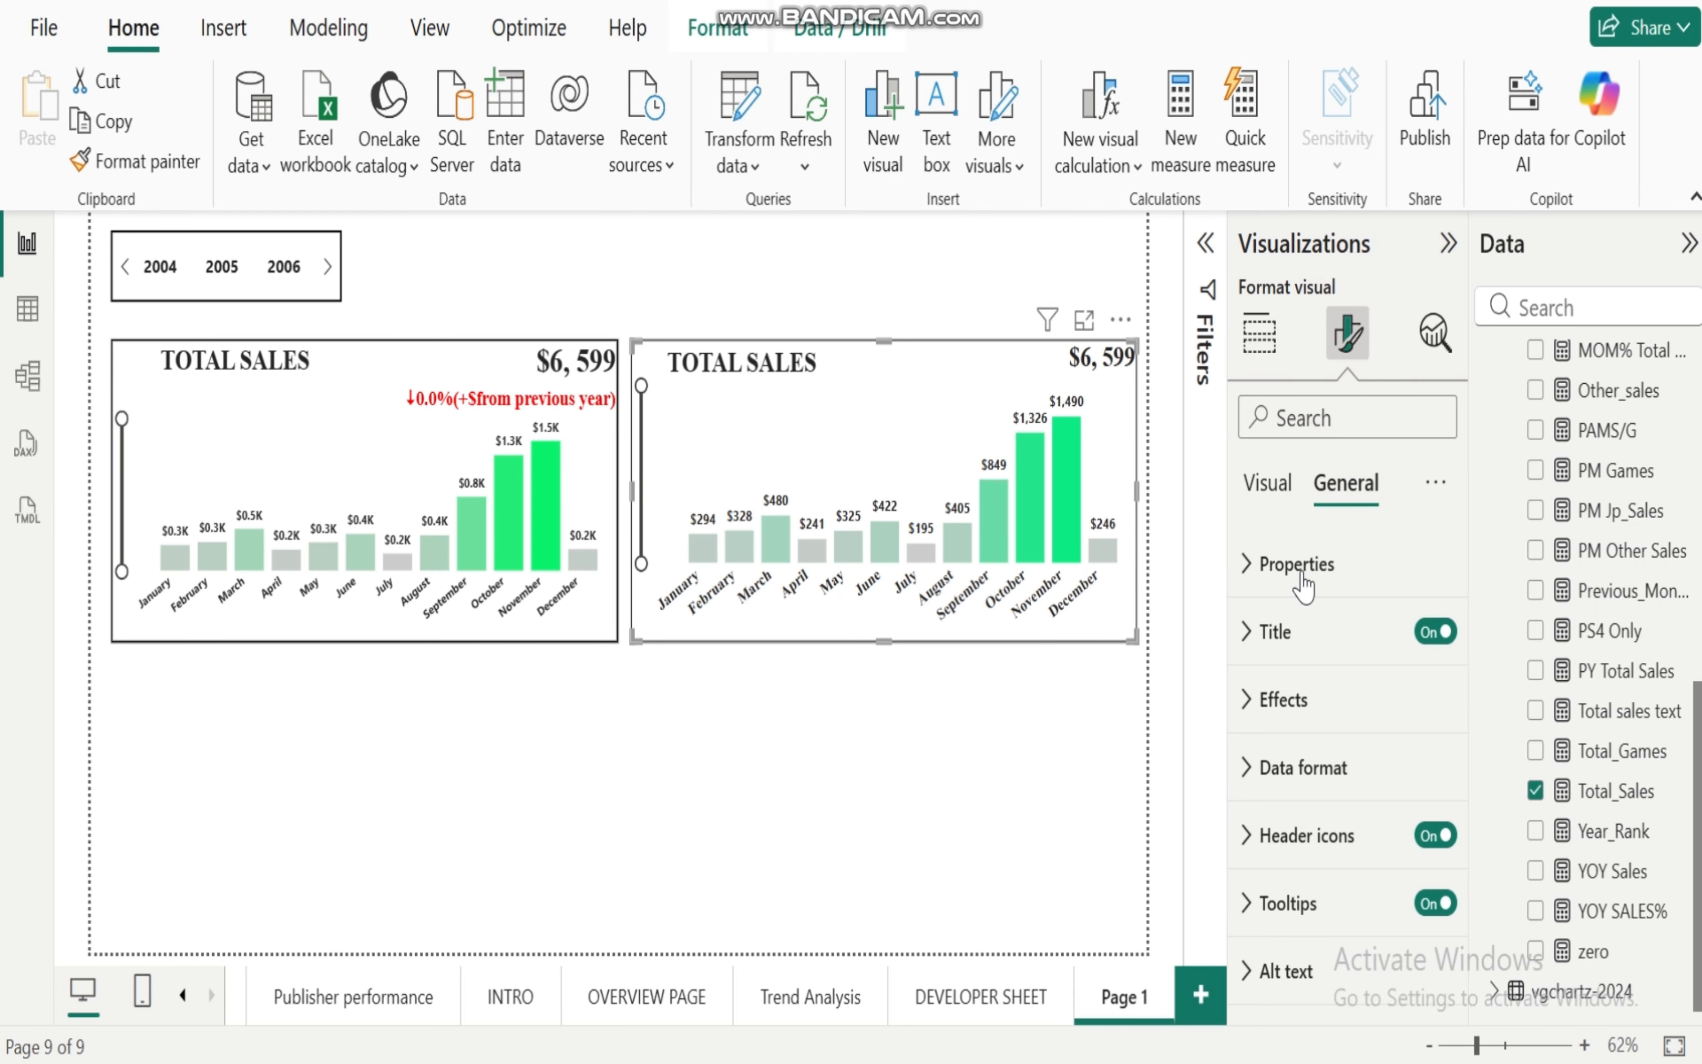
left_click(1247, 640)
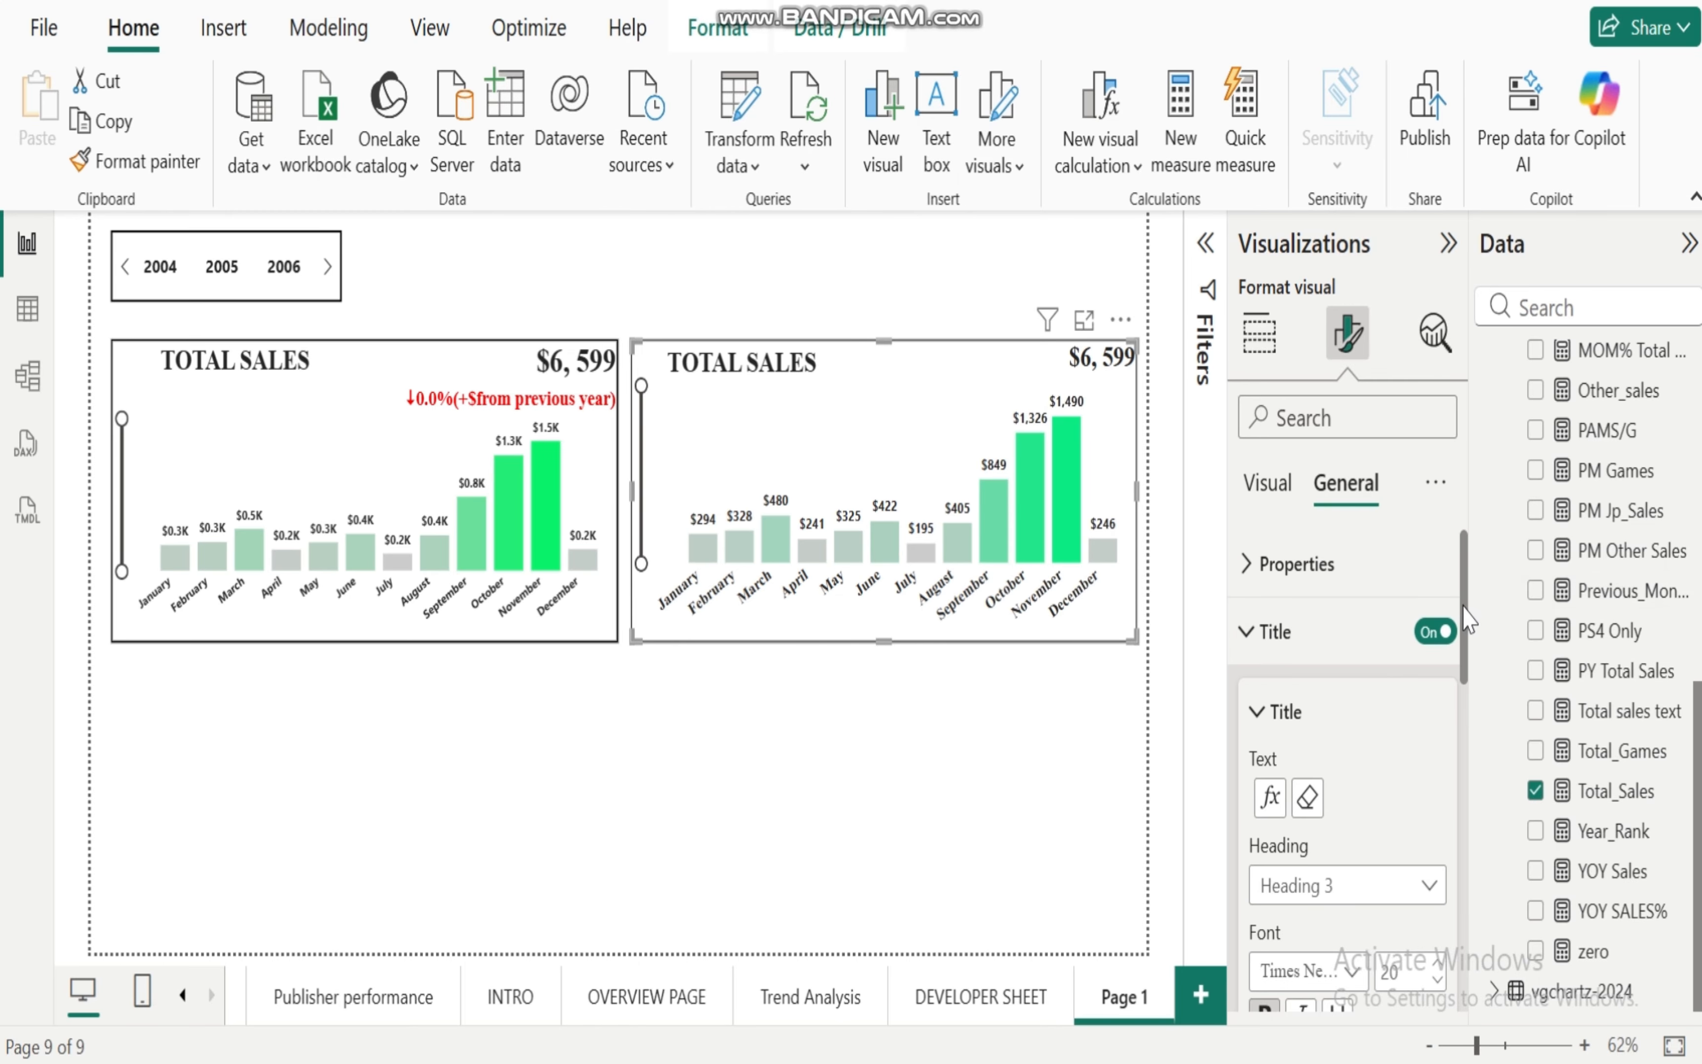
left_click_drag(1463, 606, 1464, 830)
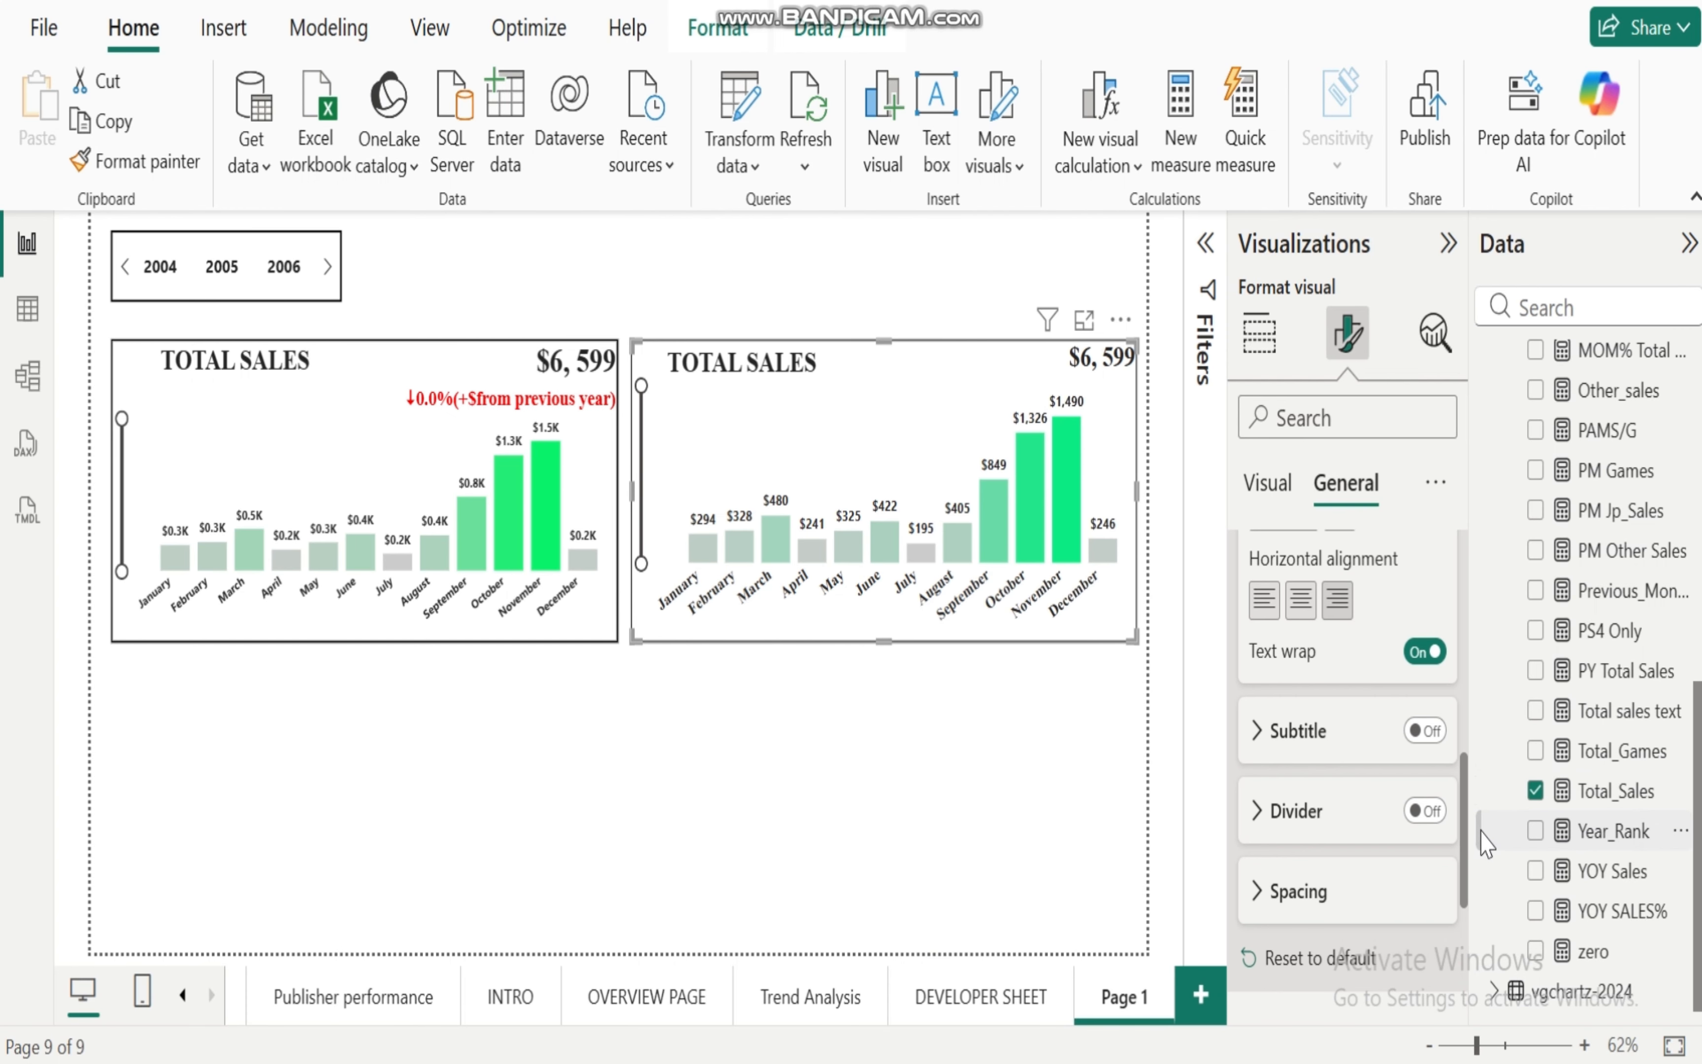
left_click(1424, 732)
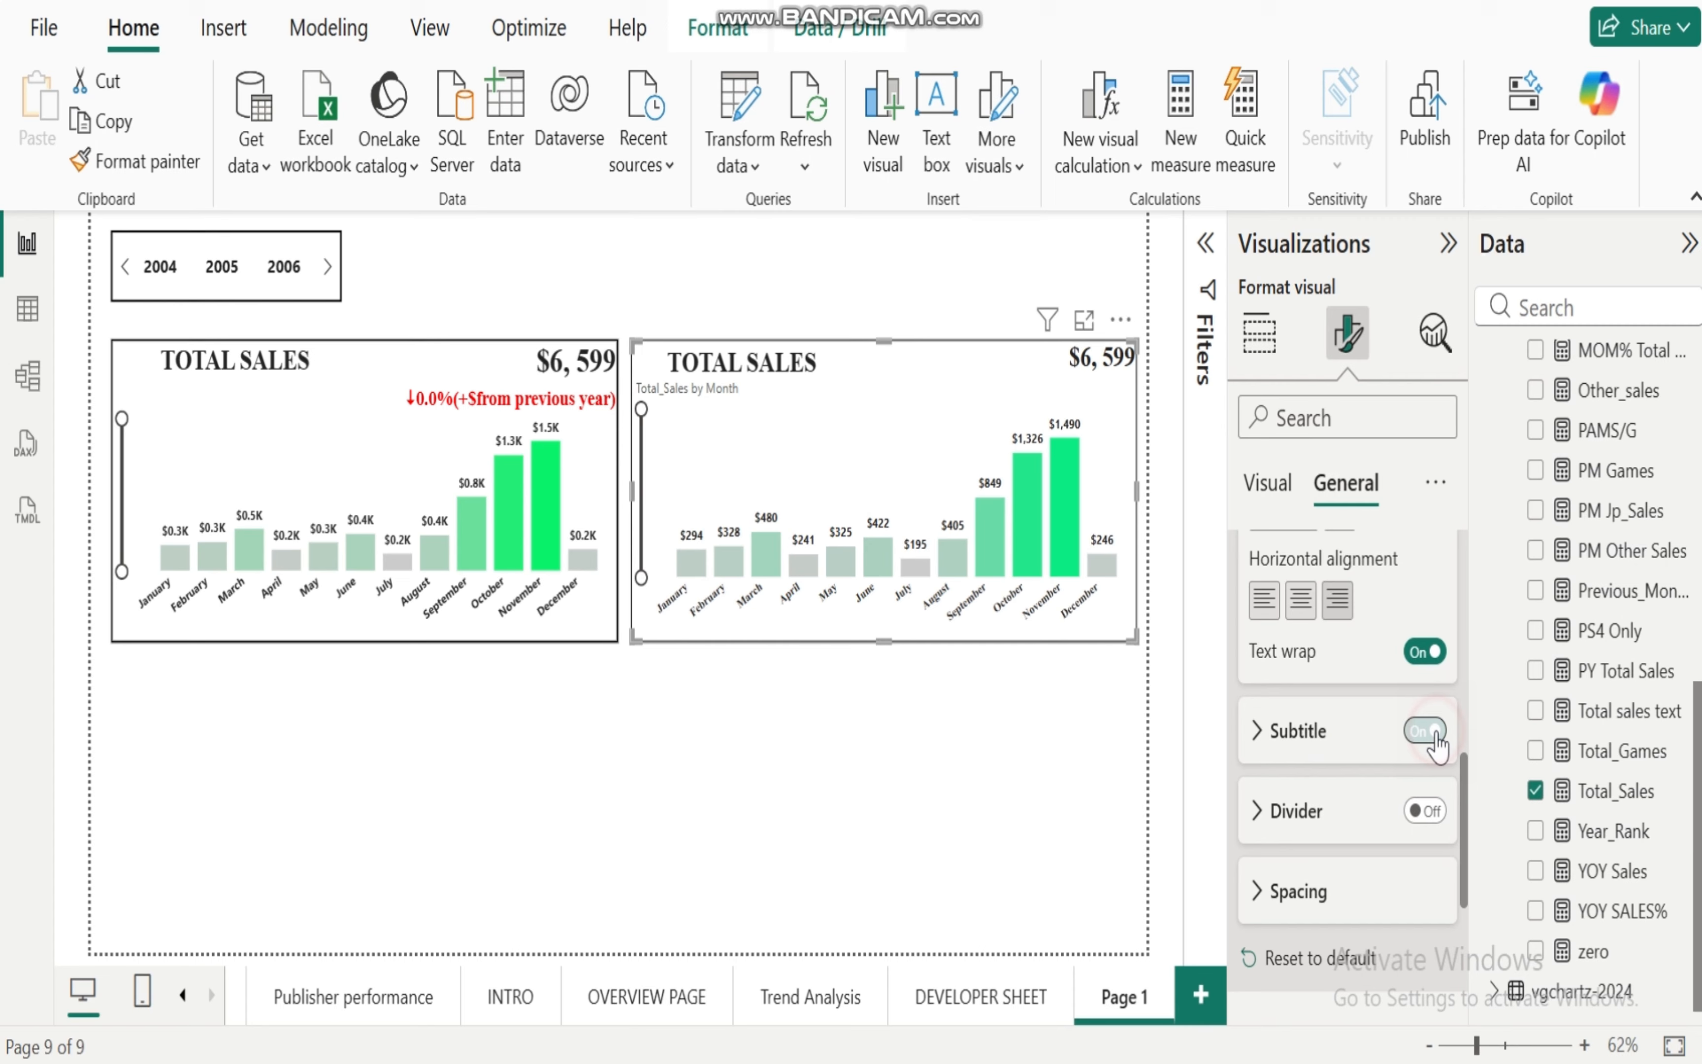
Step: Base the recreated chart's subtitle text on the YOY Sales measure from Measure_Table, using the Field value format style
left_click(1262, 735)
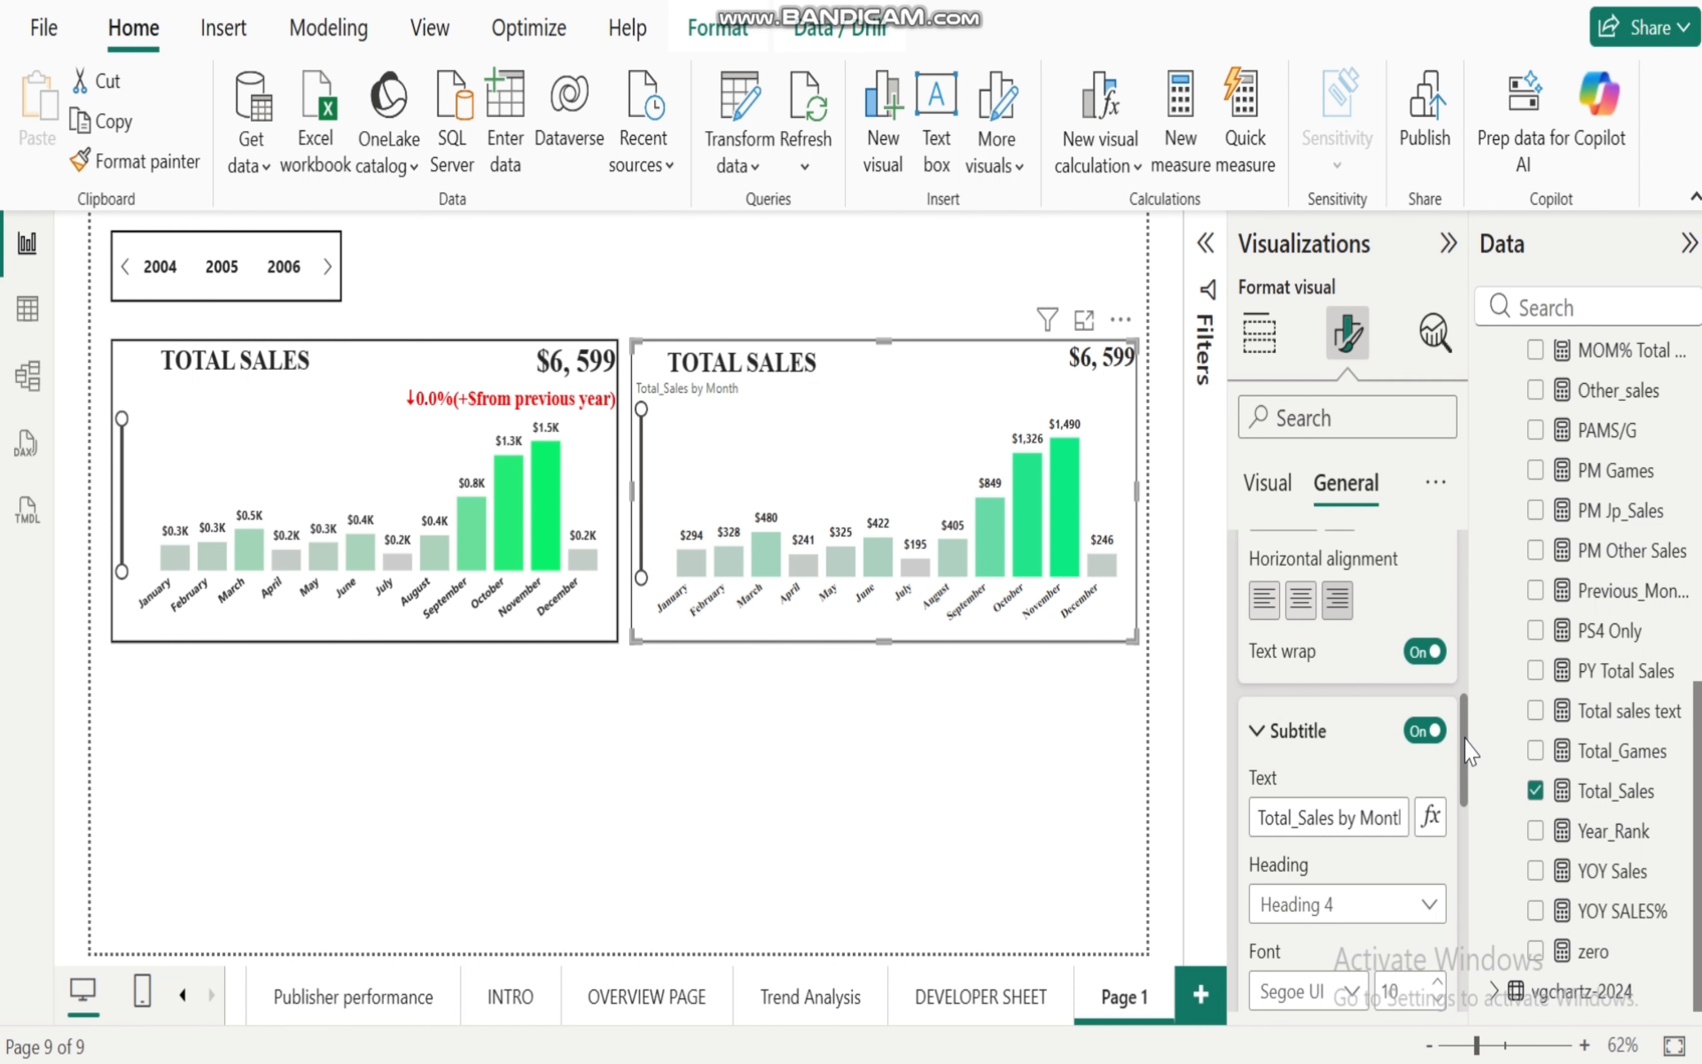
left_click_drag(1465, 738, 1467, 778)
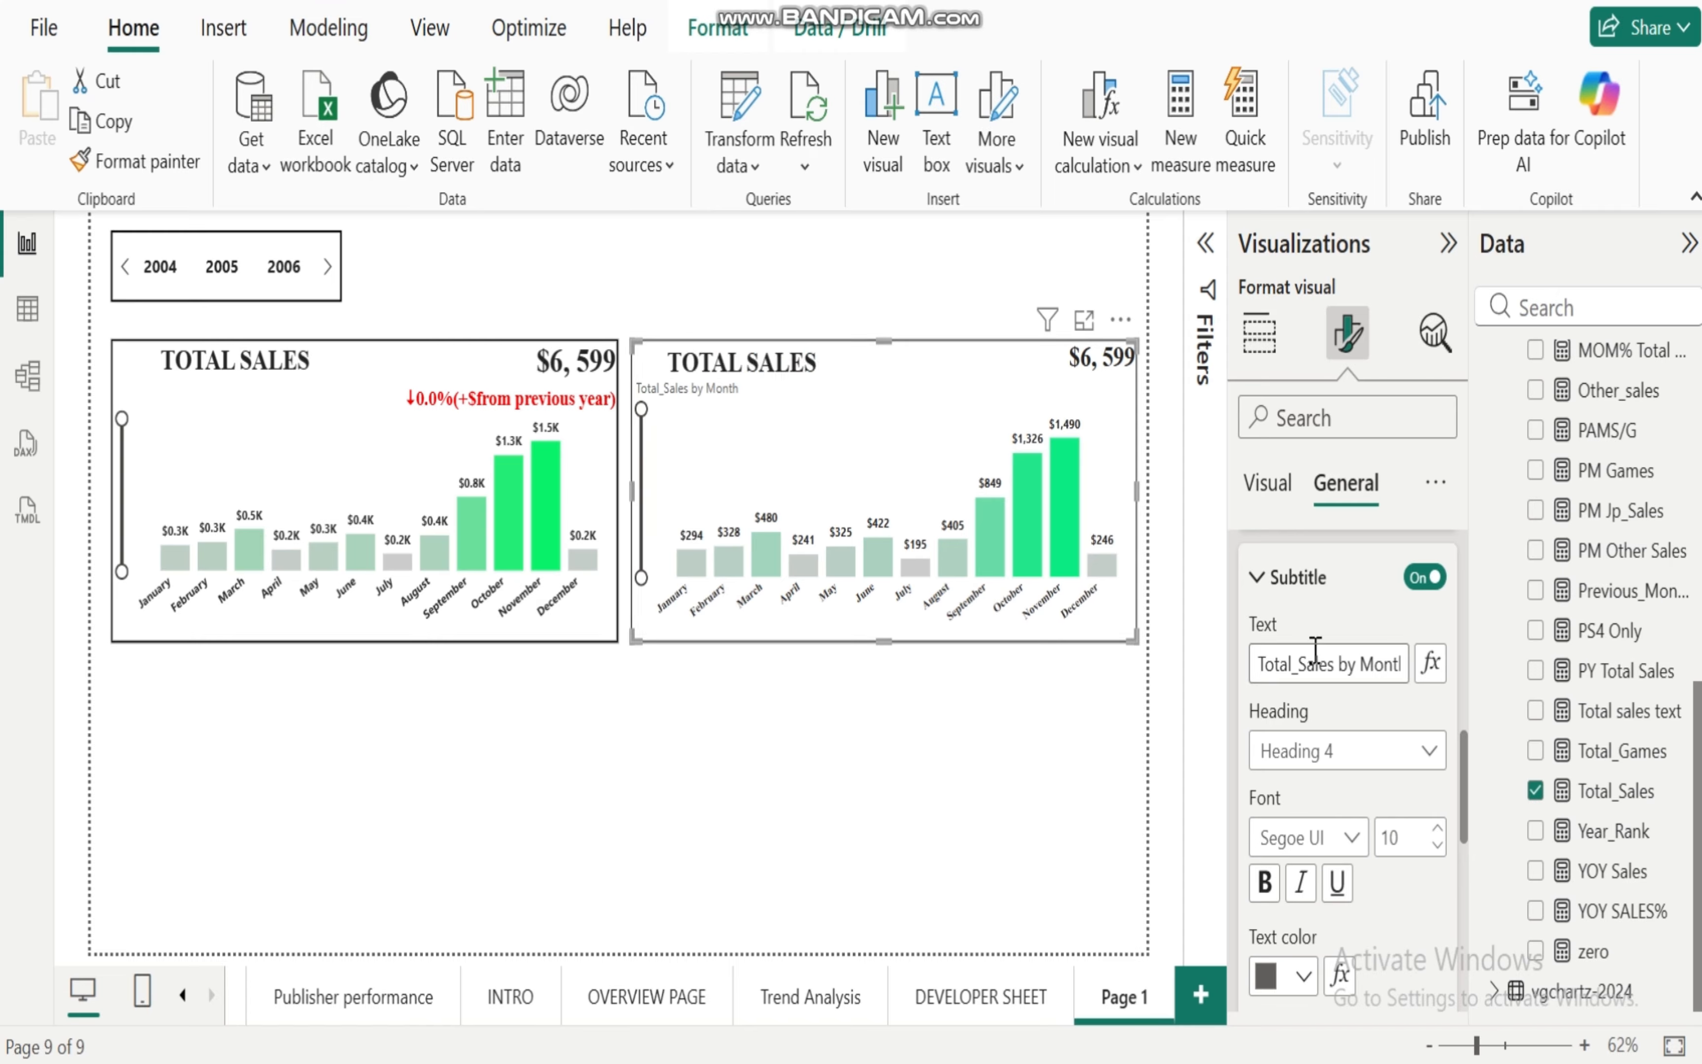
left_click(1432, 664)
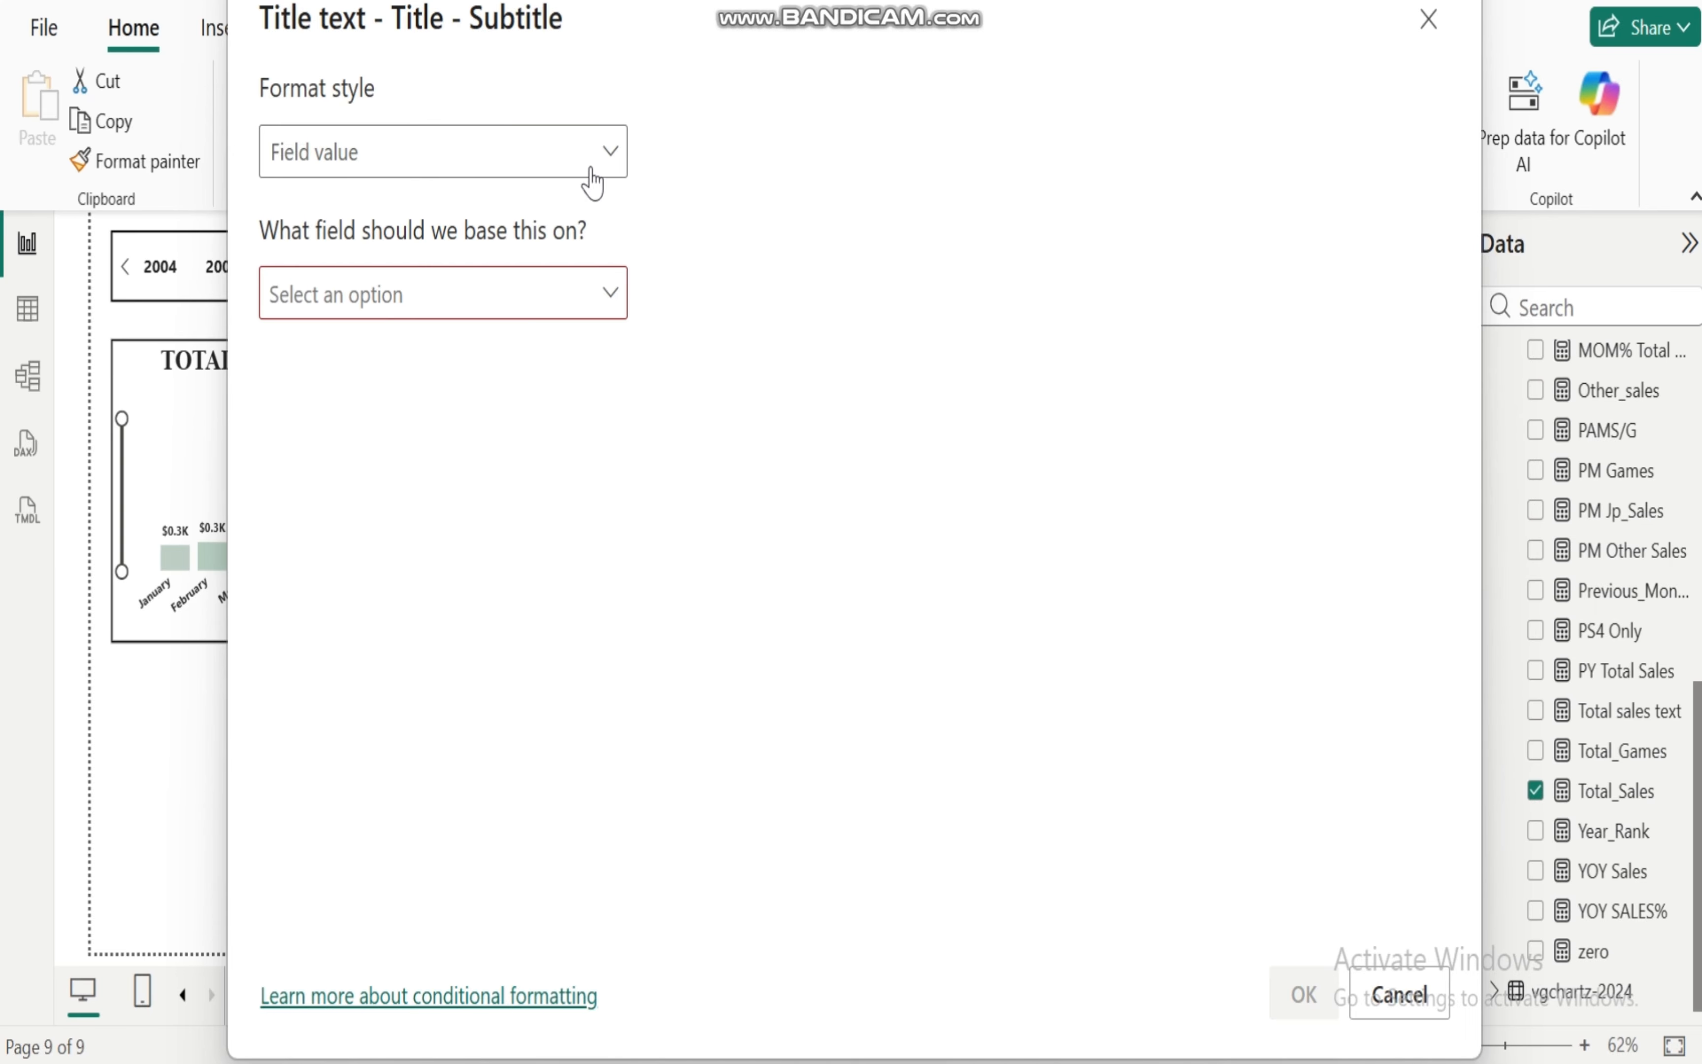
left_click(603, 303)
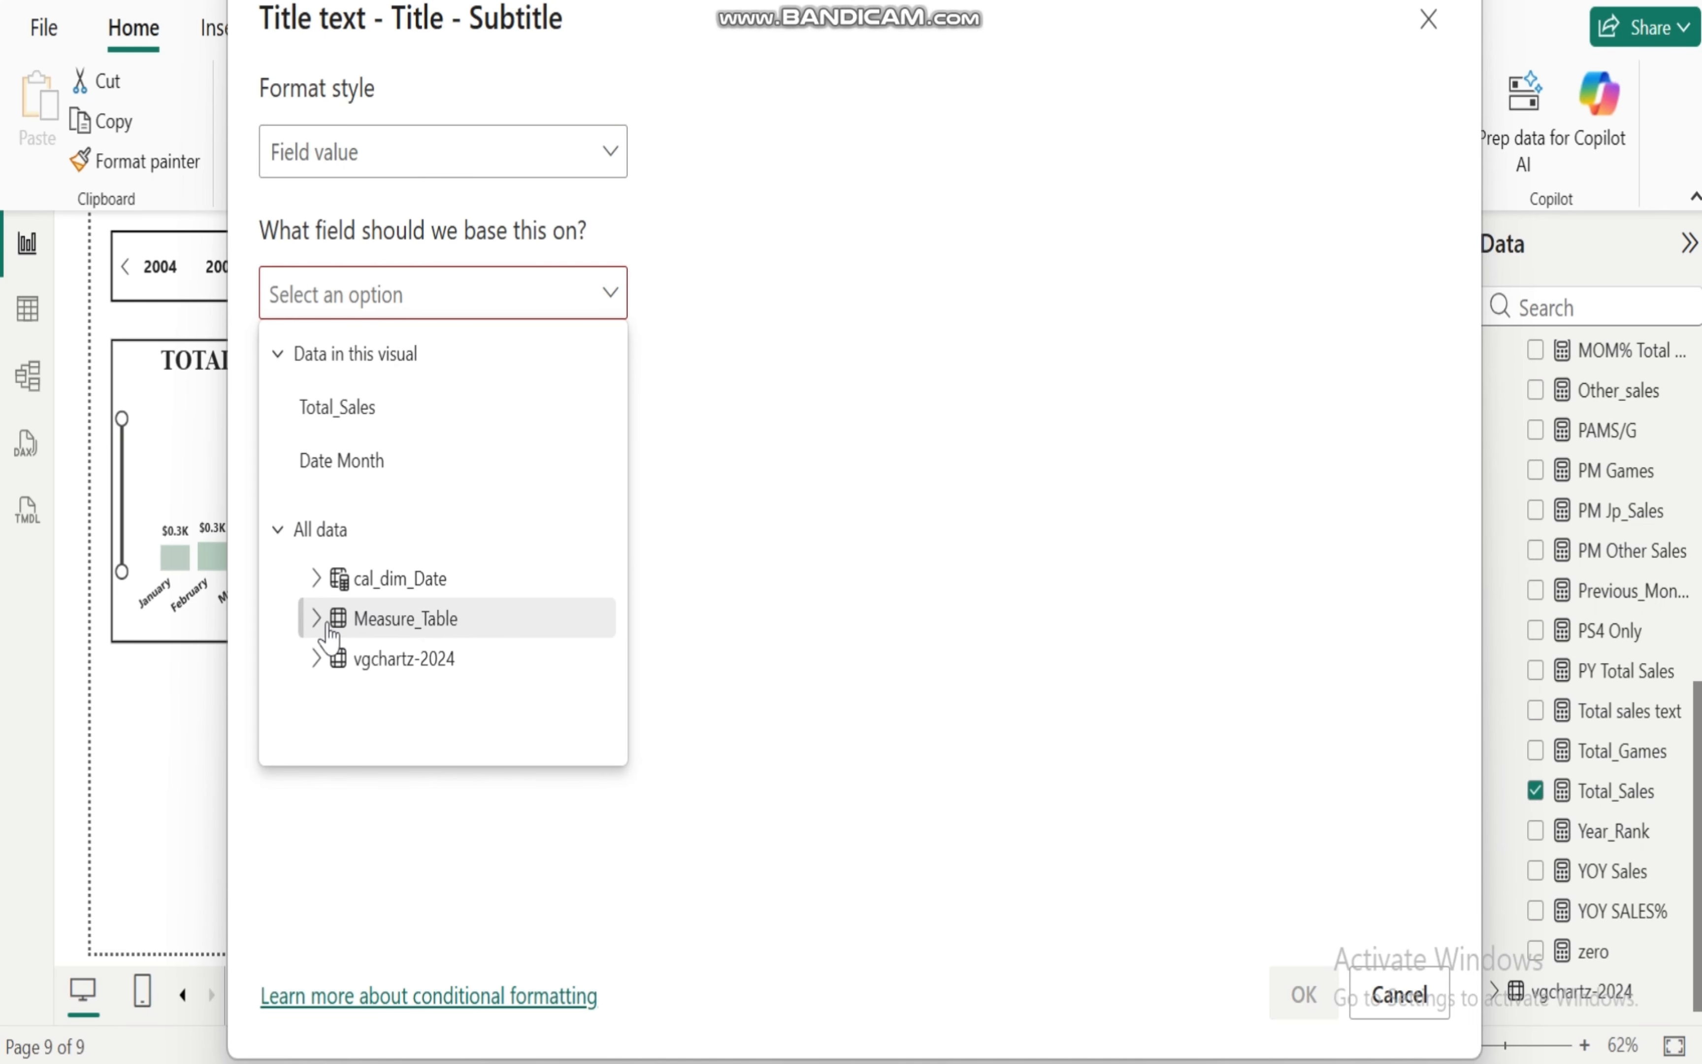
left_click(317, 618)
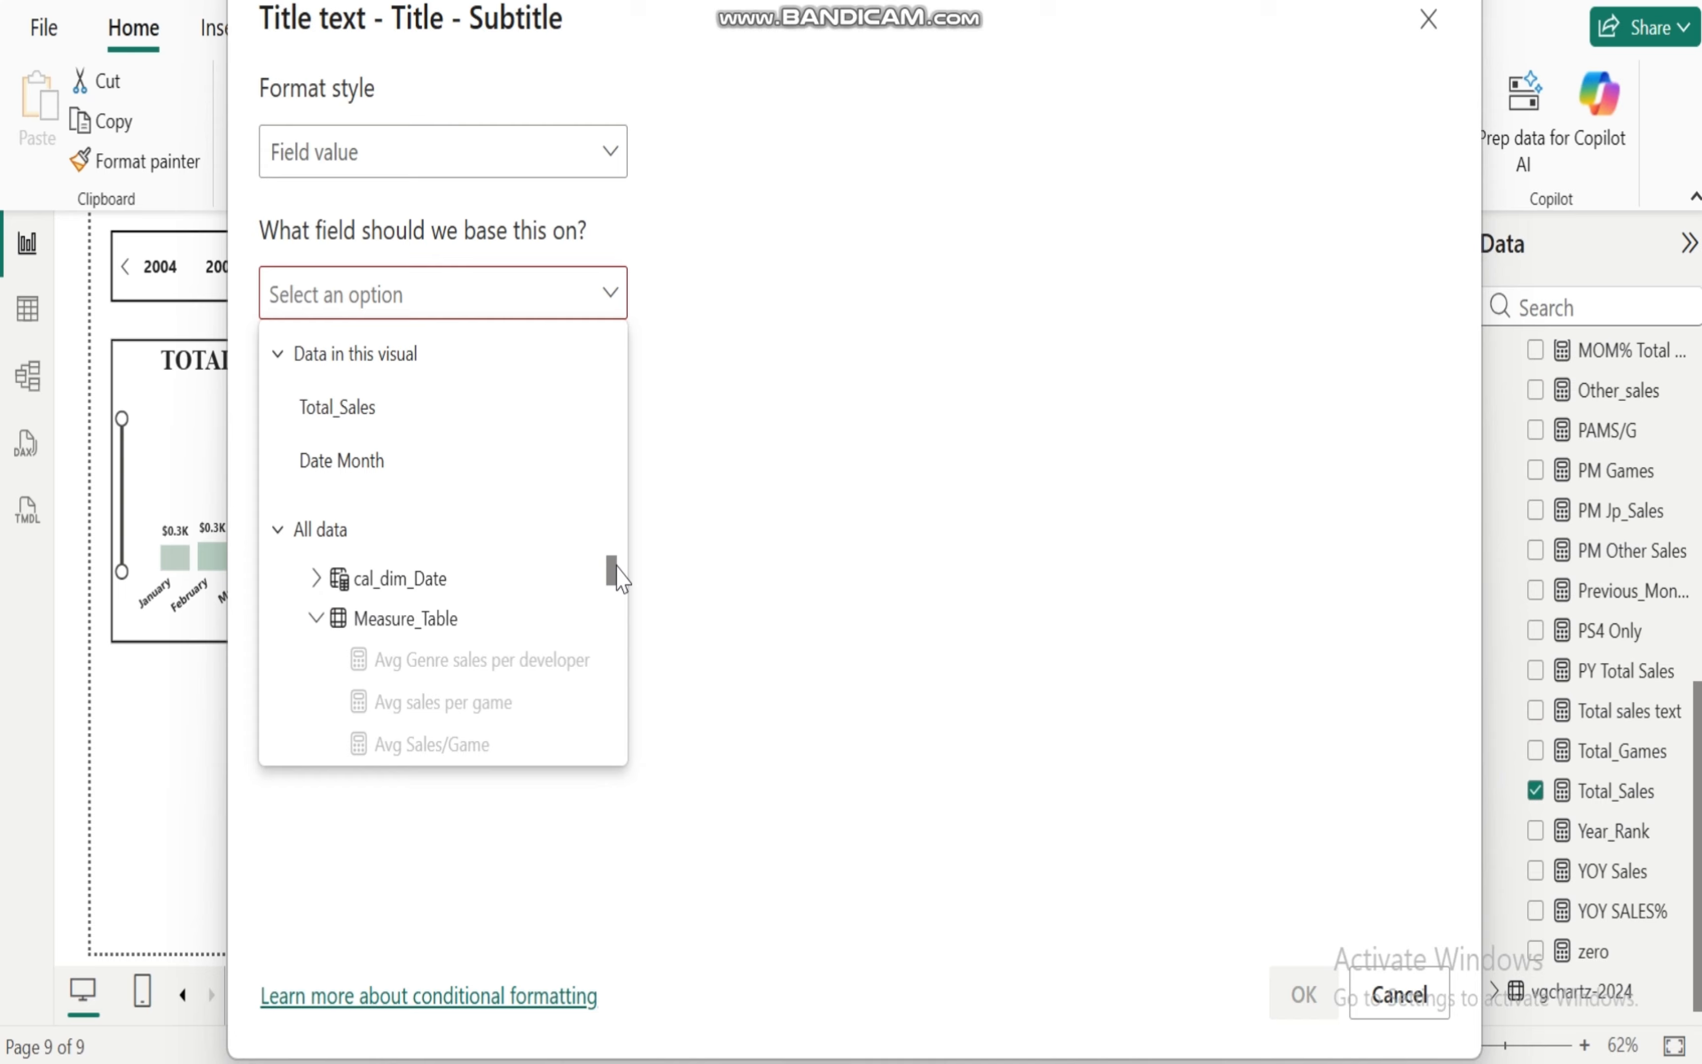
left_click_drag(611, 571, 589, 756)
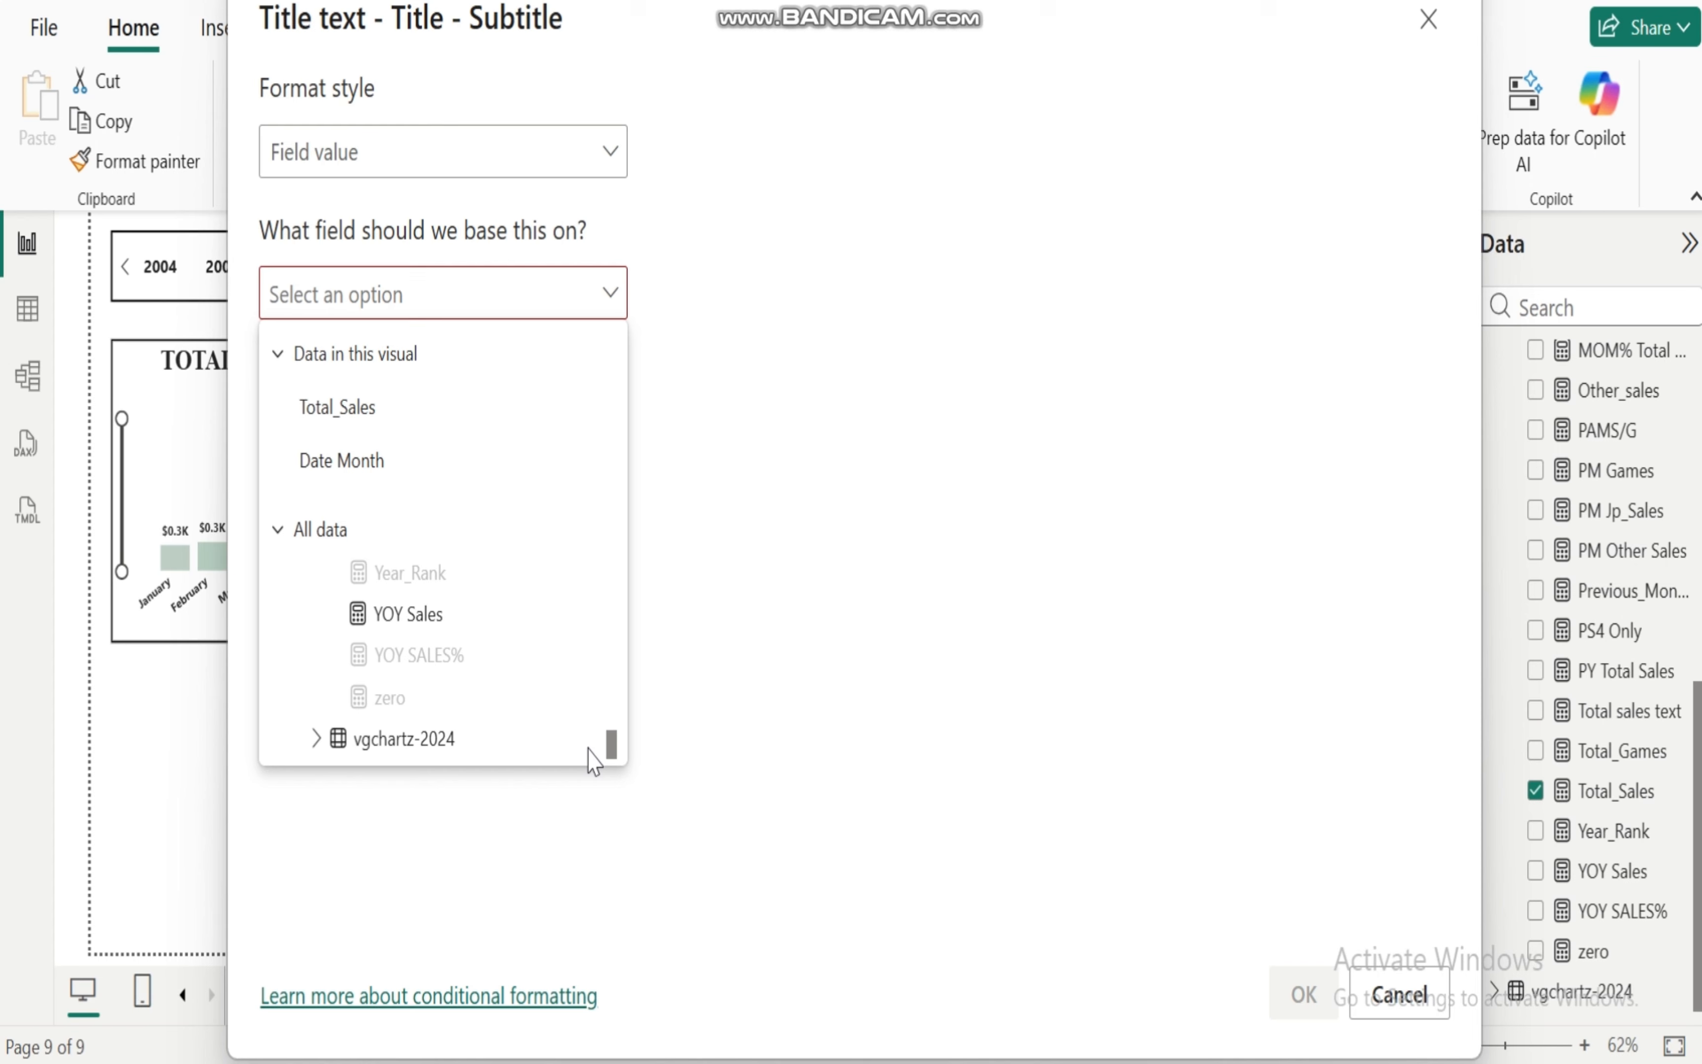
left_click(421, 633)
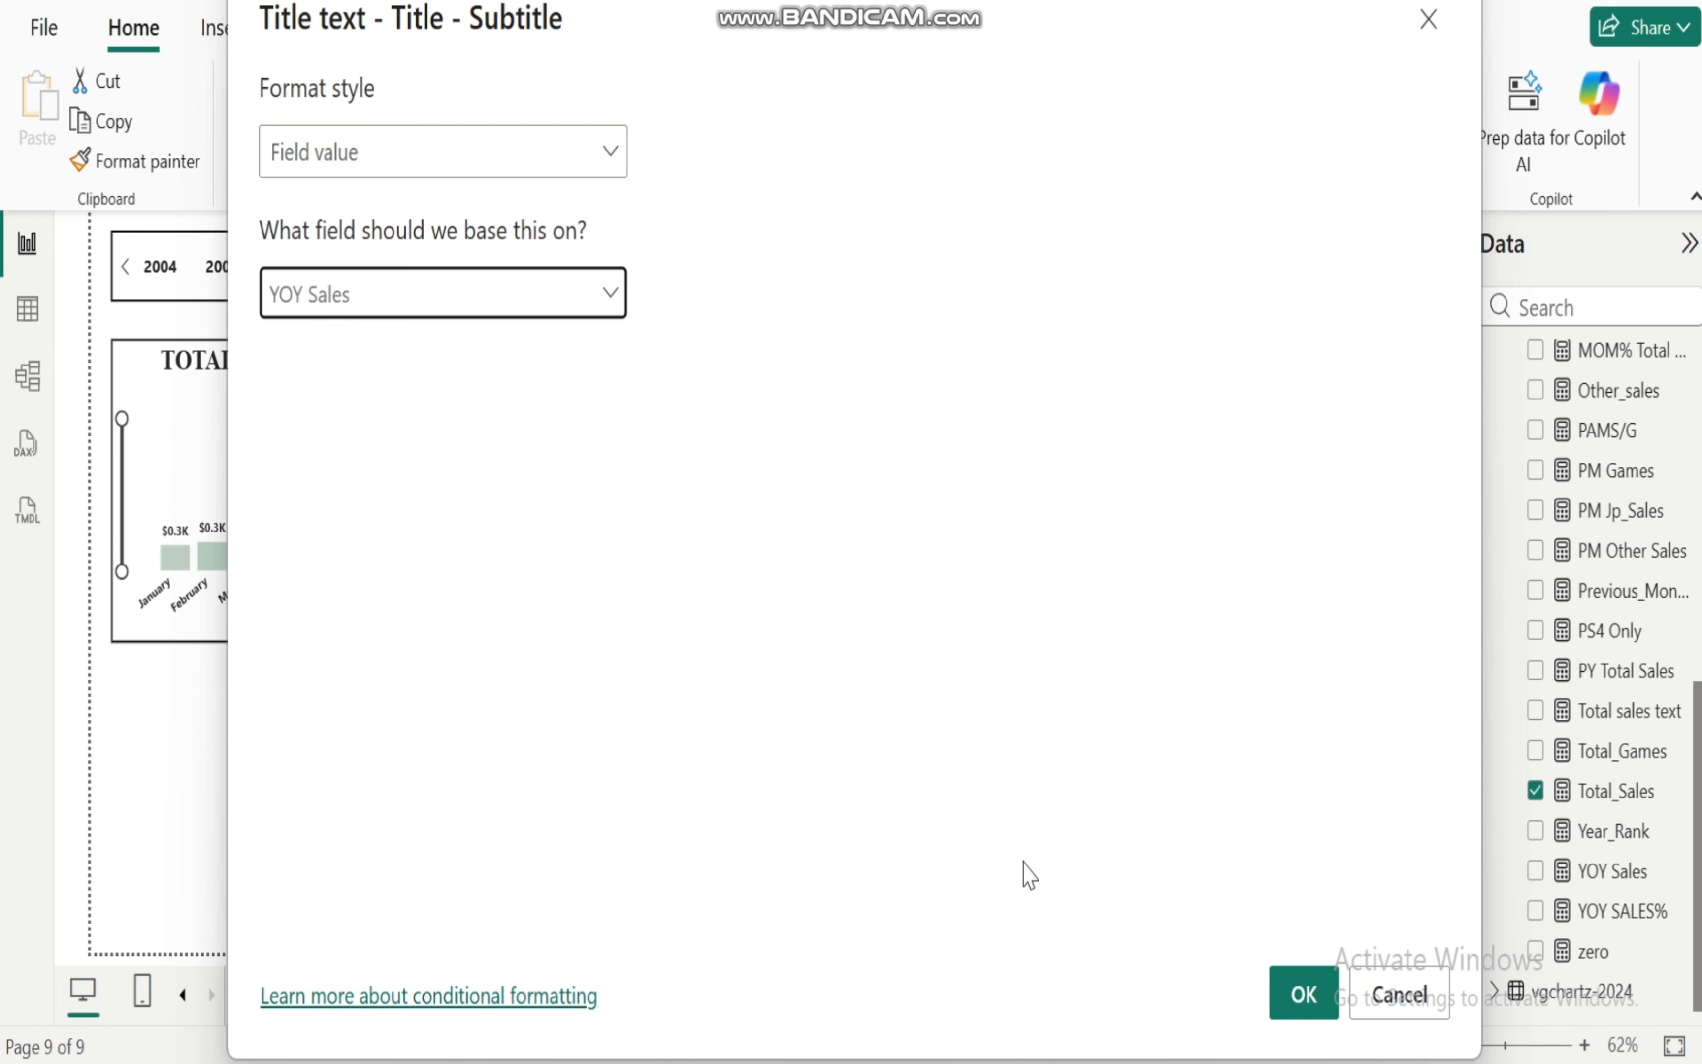
left_click(1287, 995)
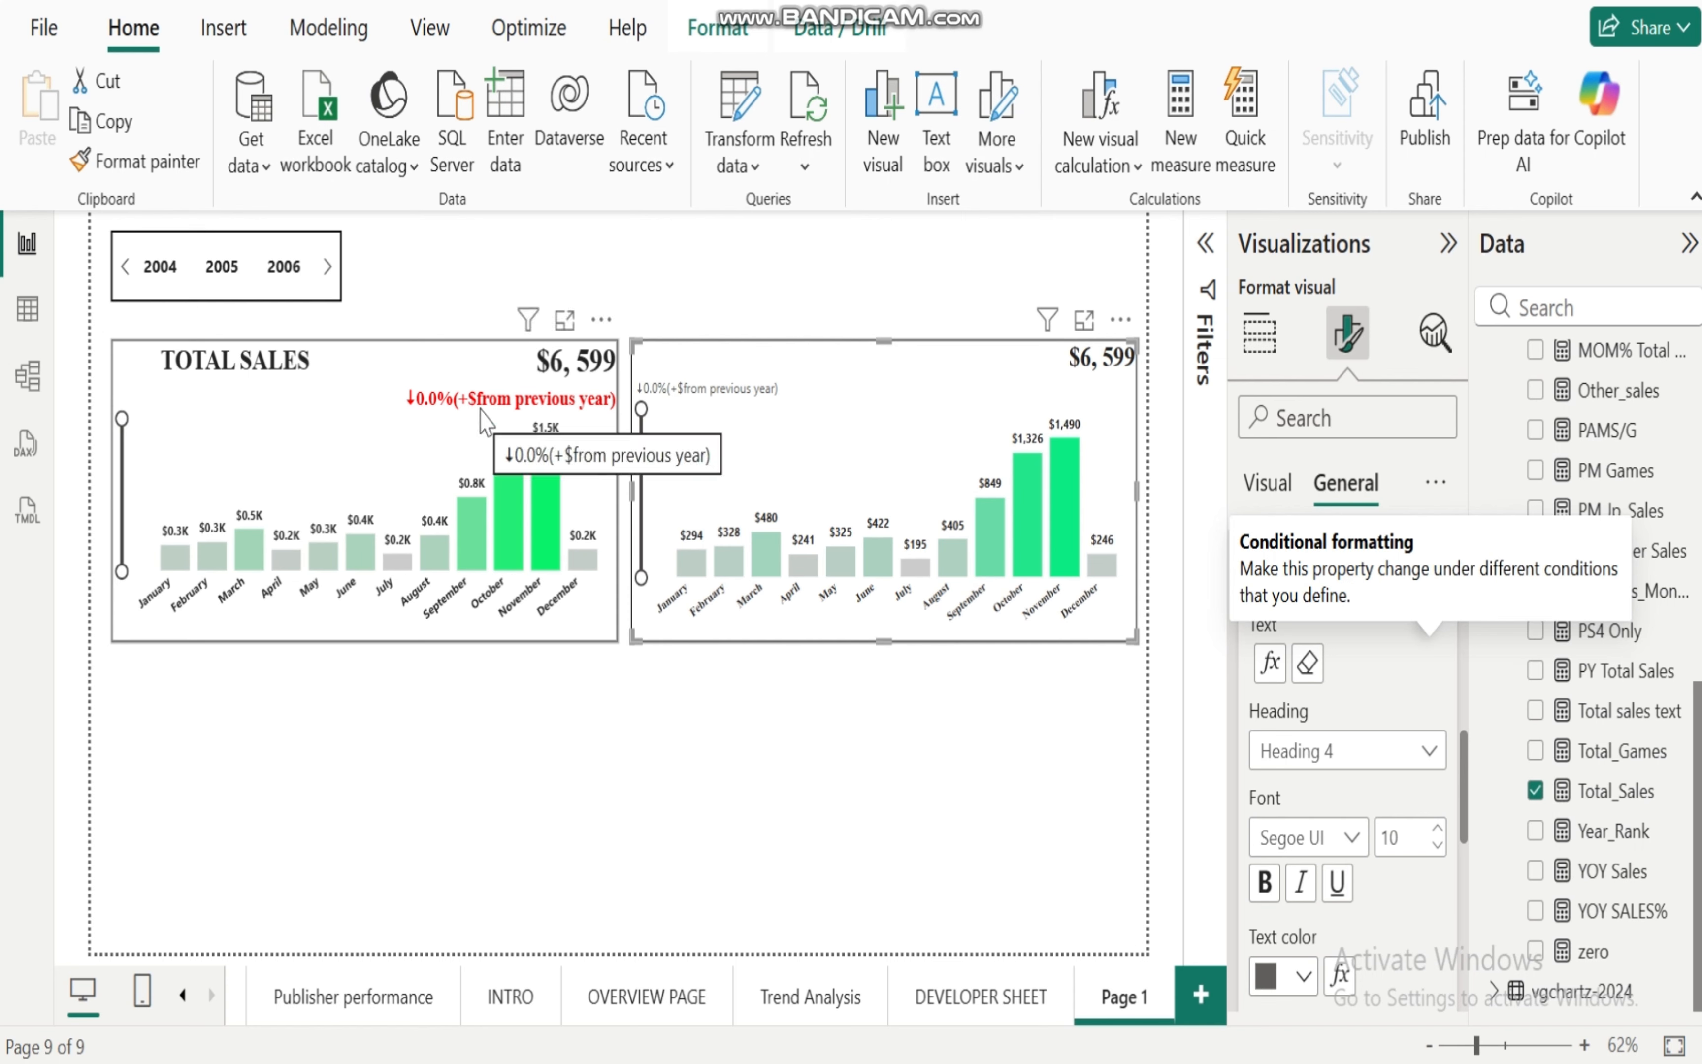
Step: Format the recreated chart's subtitle as bold, size 12, black text with right horizontal alignment
left_click(1263, 881)
left_click(1437, 832)
left_click(1437, 832)
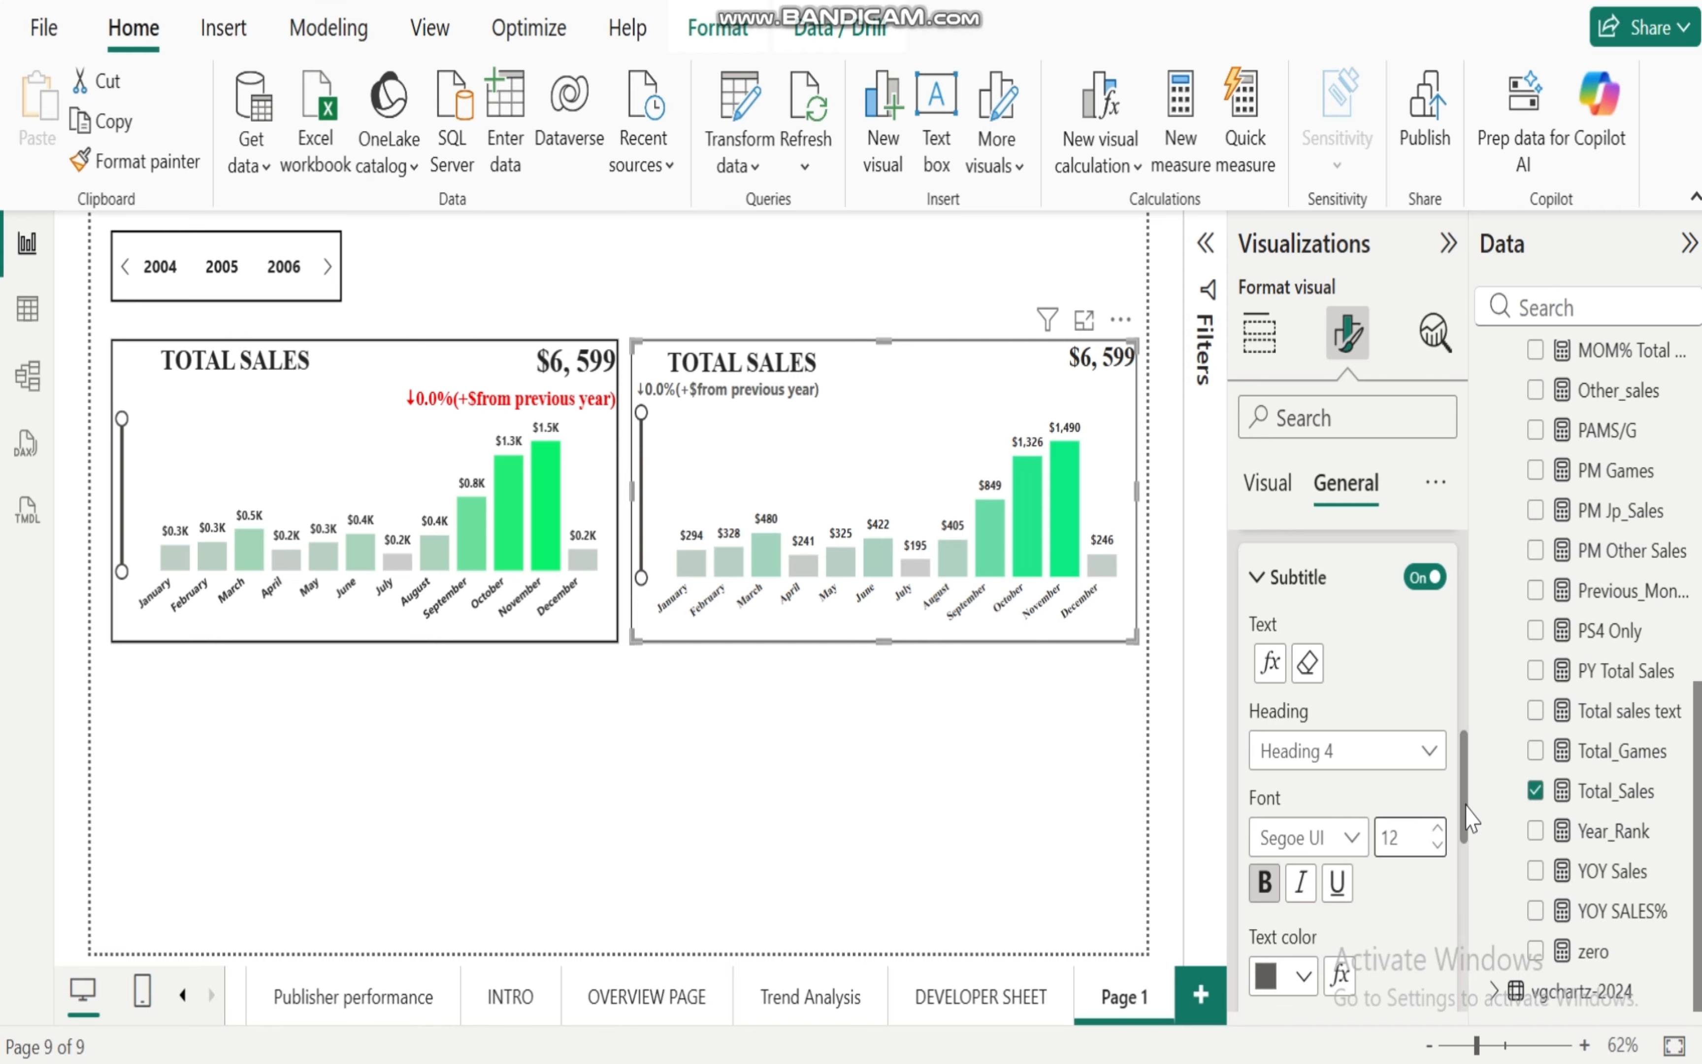
left_click_drag(1470, 816, 1468, 883)
left_click(1304, 704)
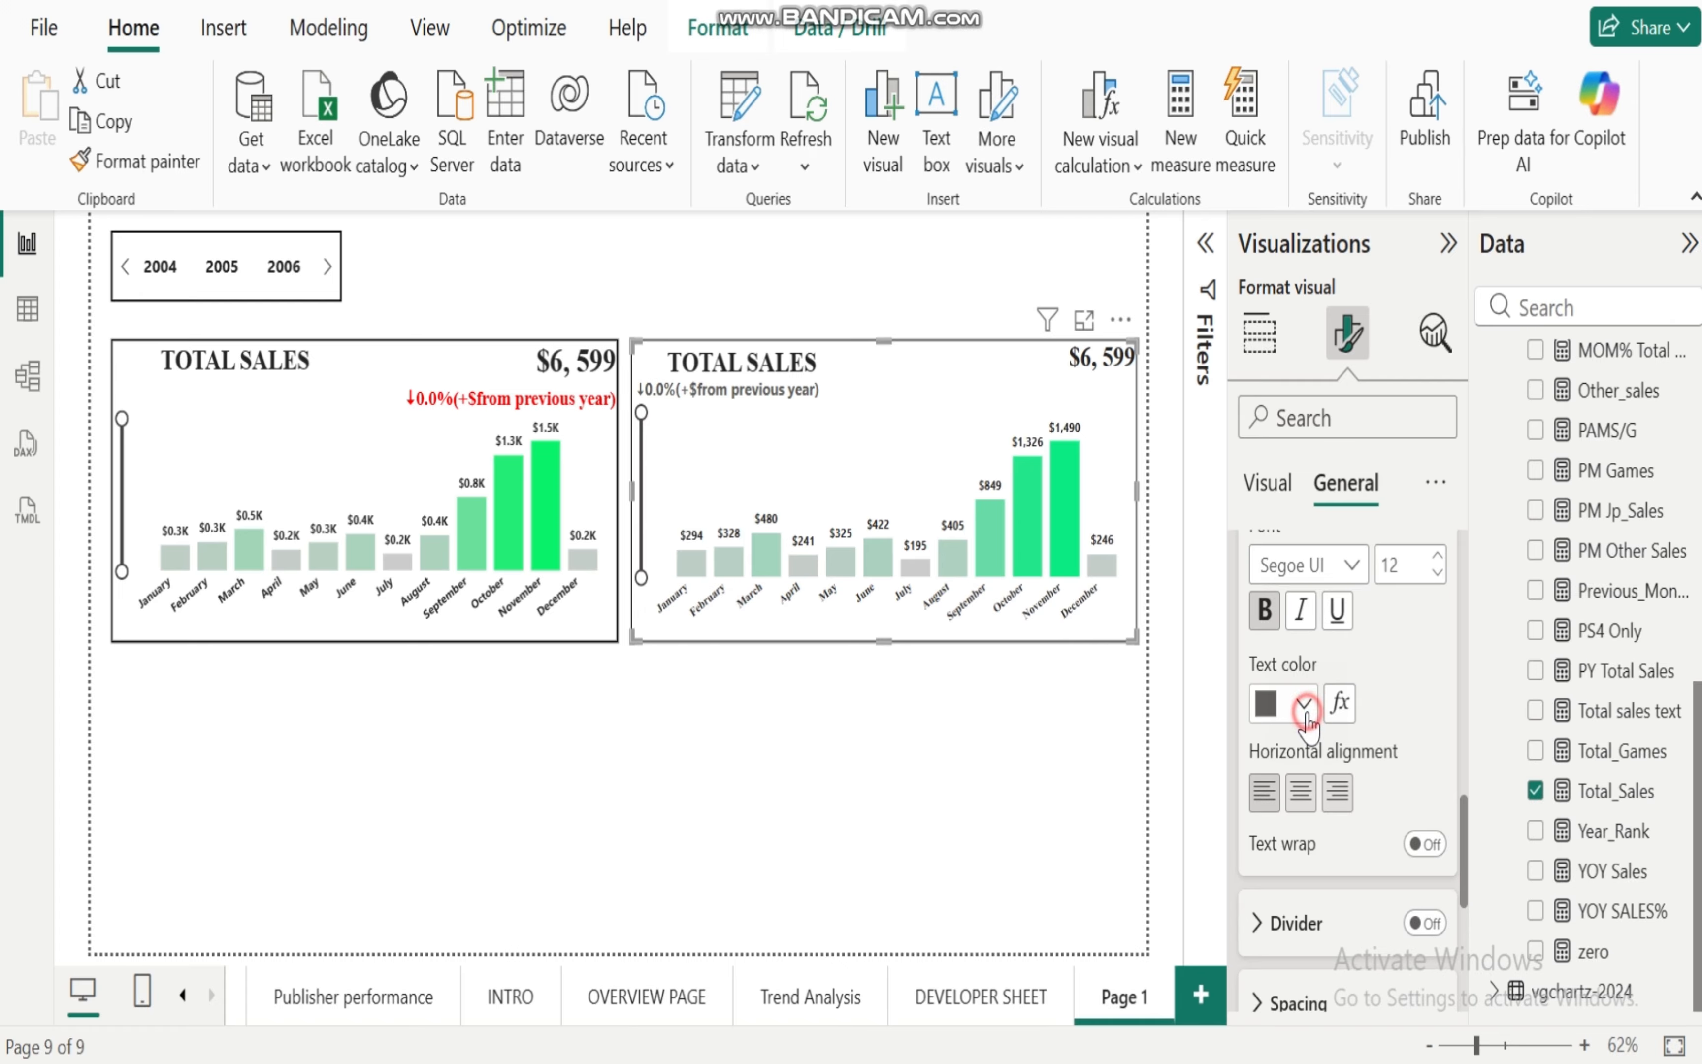
left_click(1278, 556)
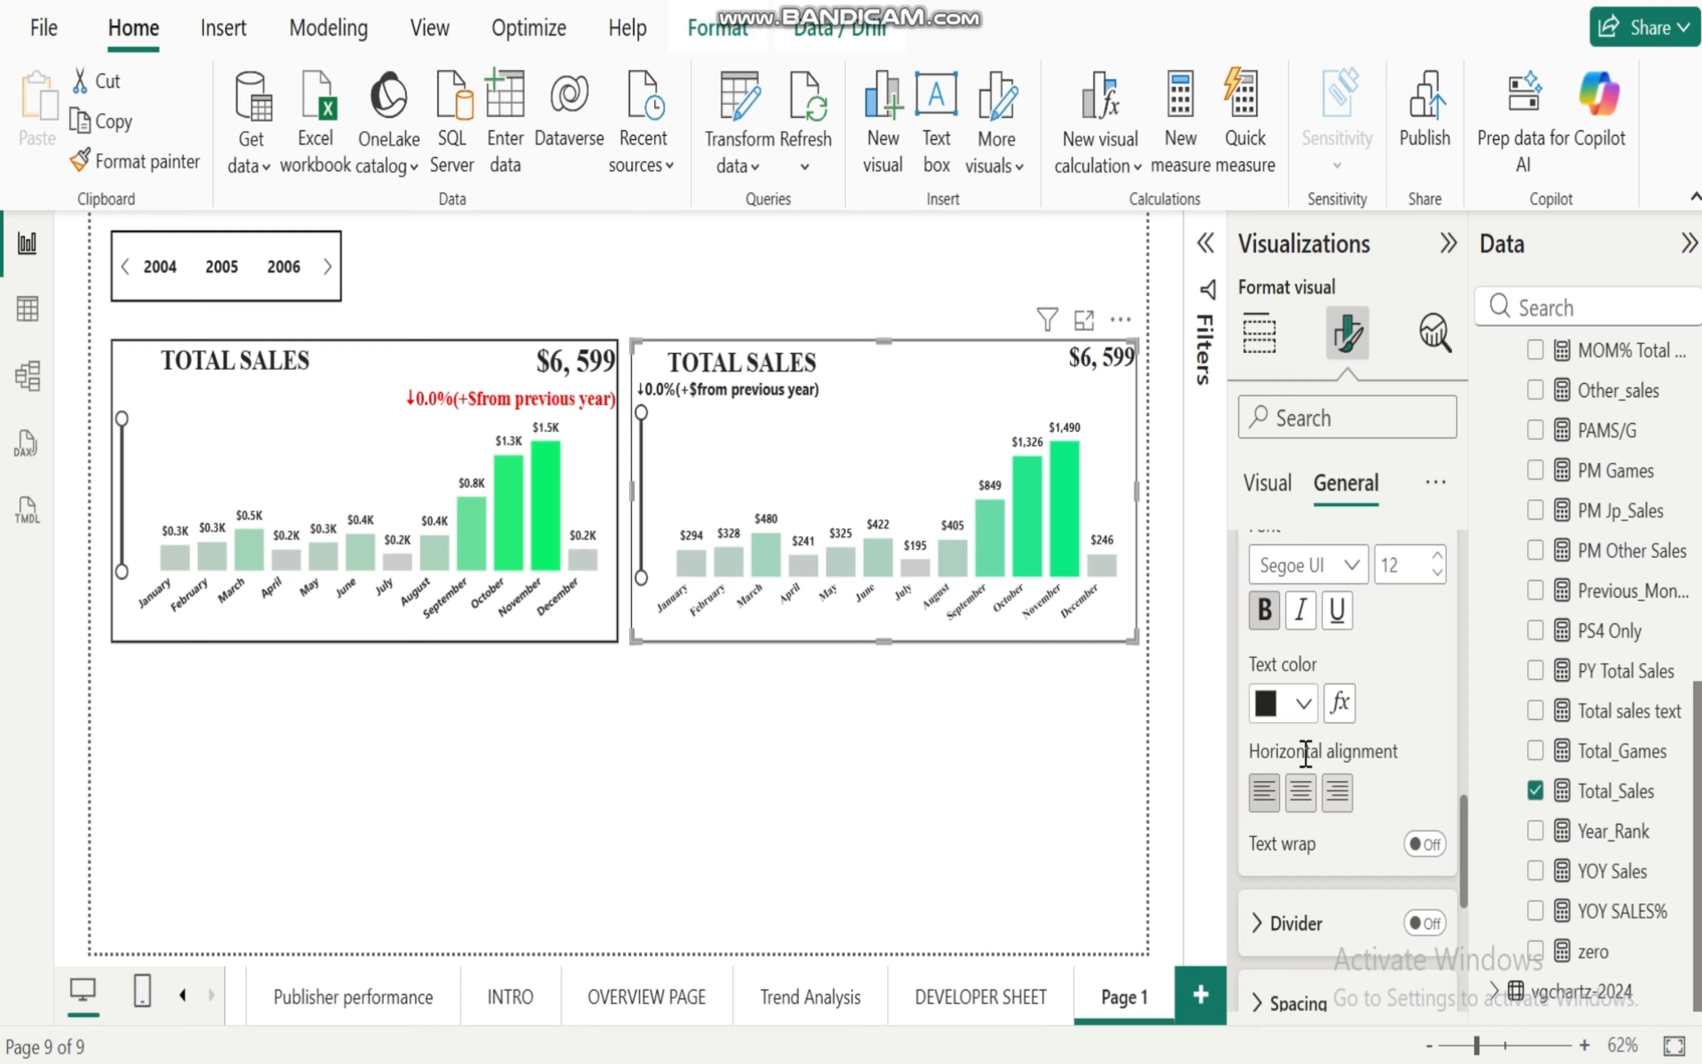
left_click(1337, 792)
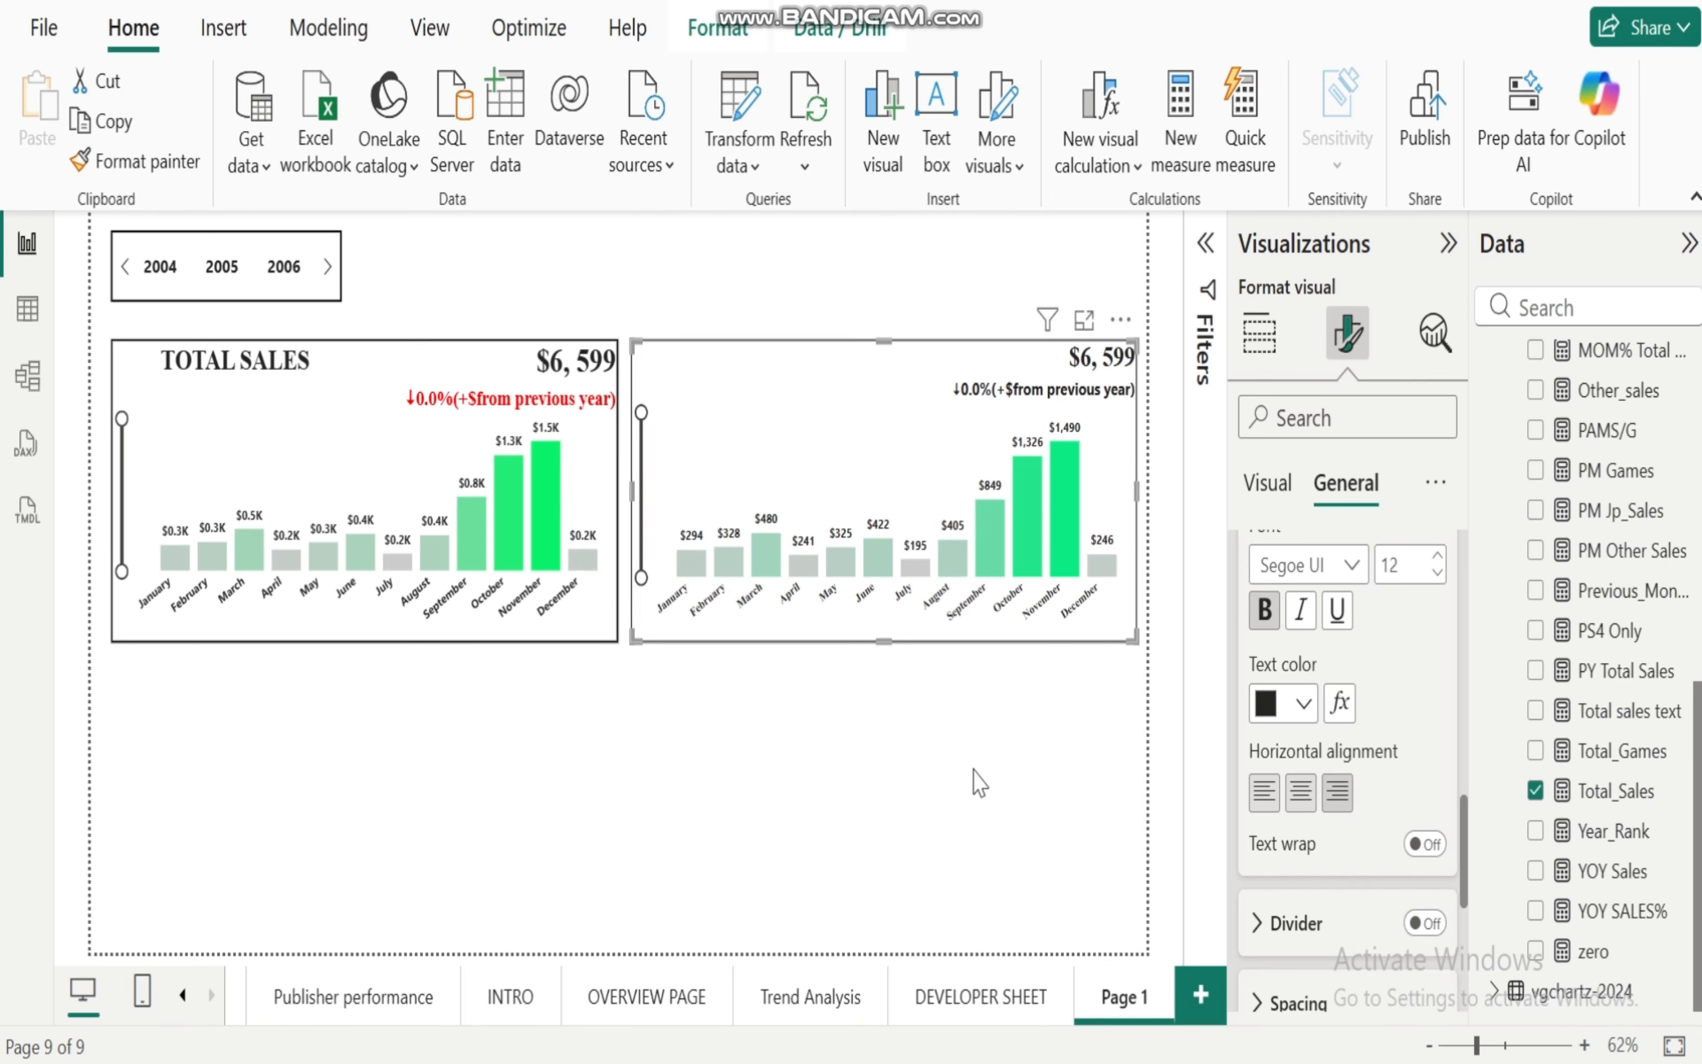
left_click(619, 760)
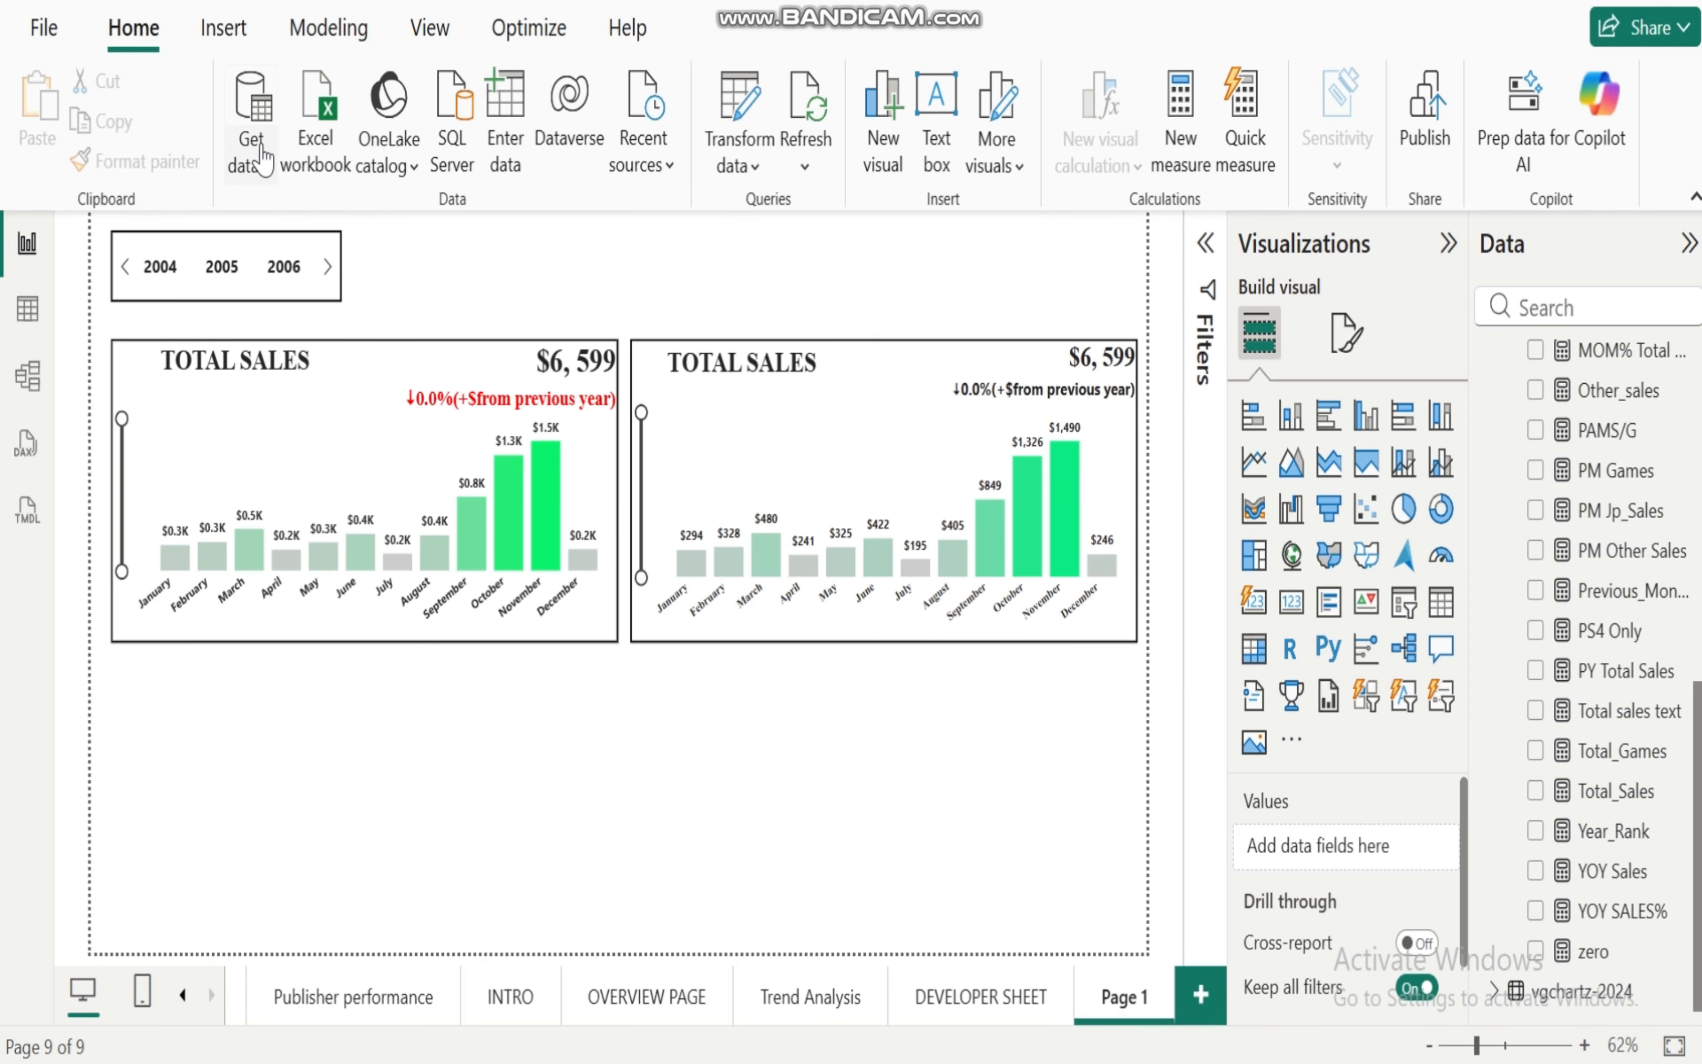
Step: Filter the page by 2004 and 2005 with the year slicer to compare both charts' subtitles, ending on 2004
left_click(160, 268)
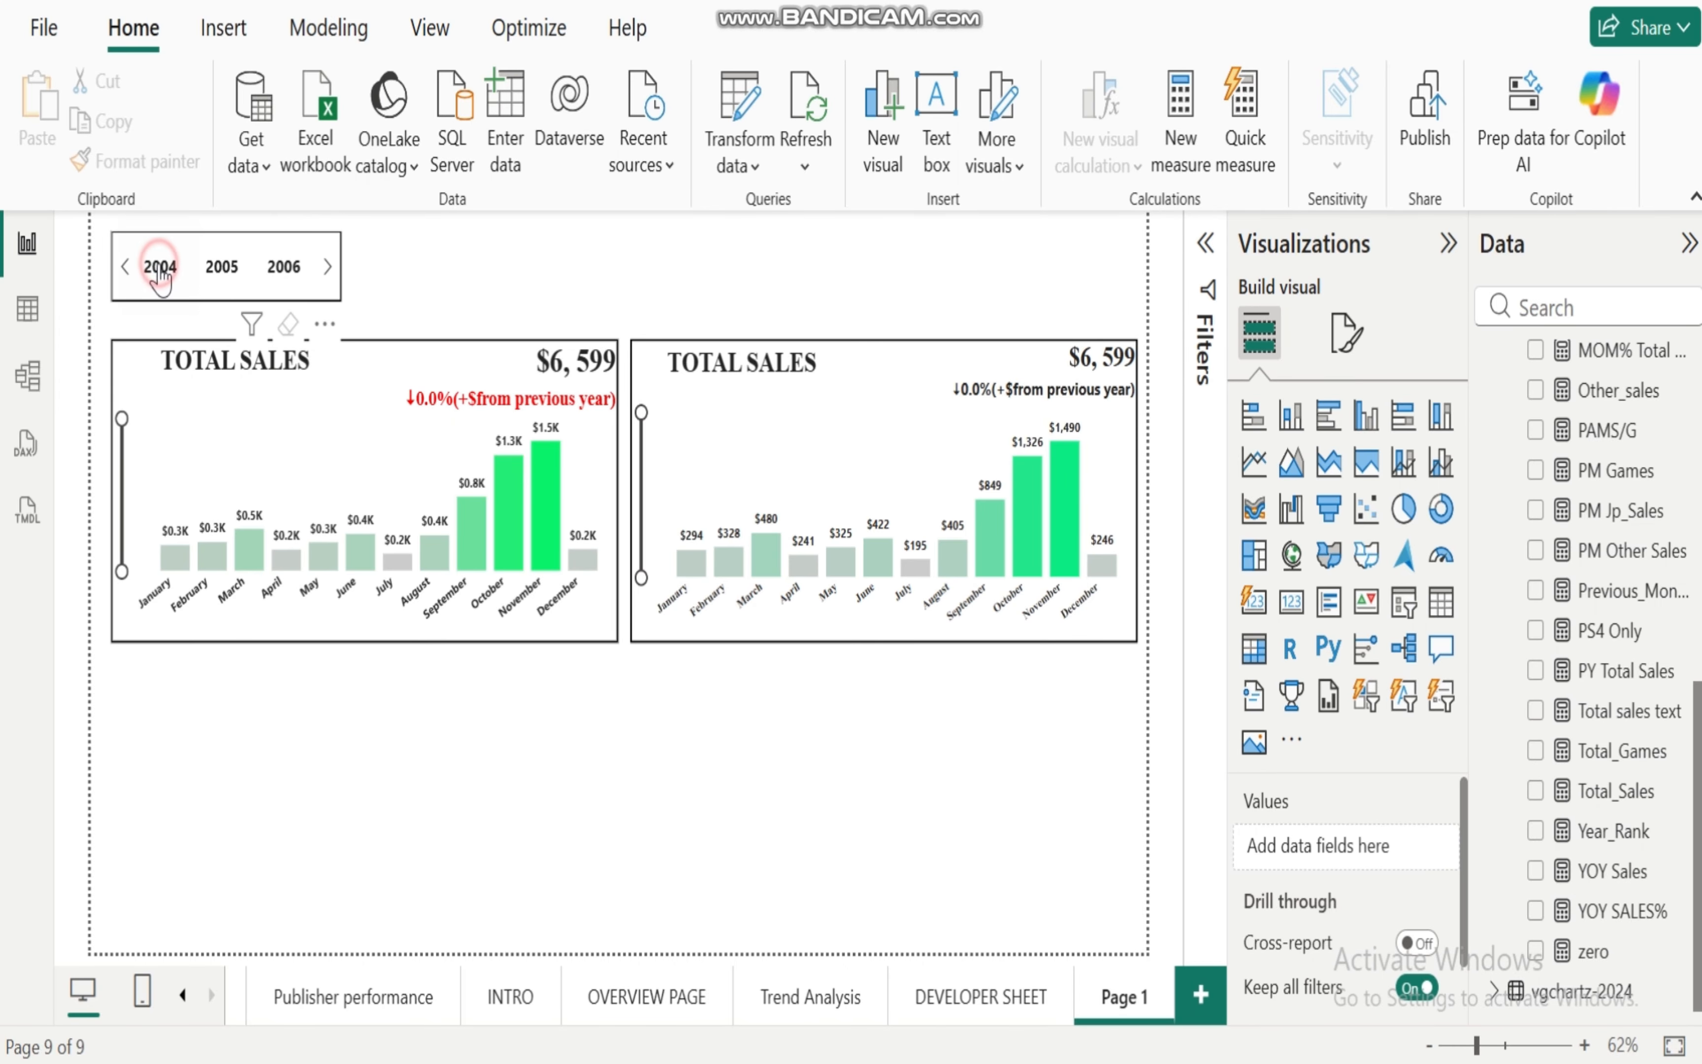
left_click(211, 265)
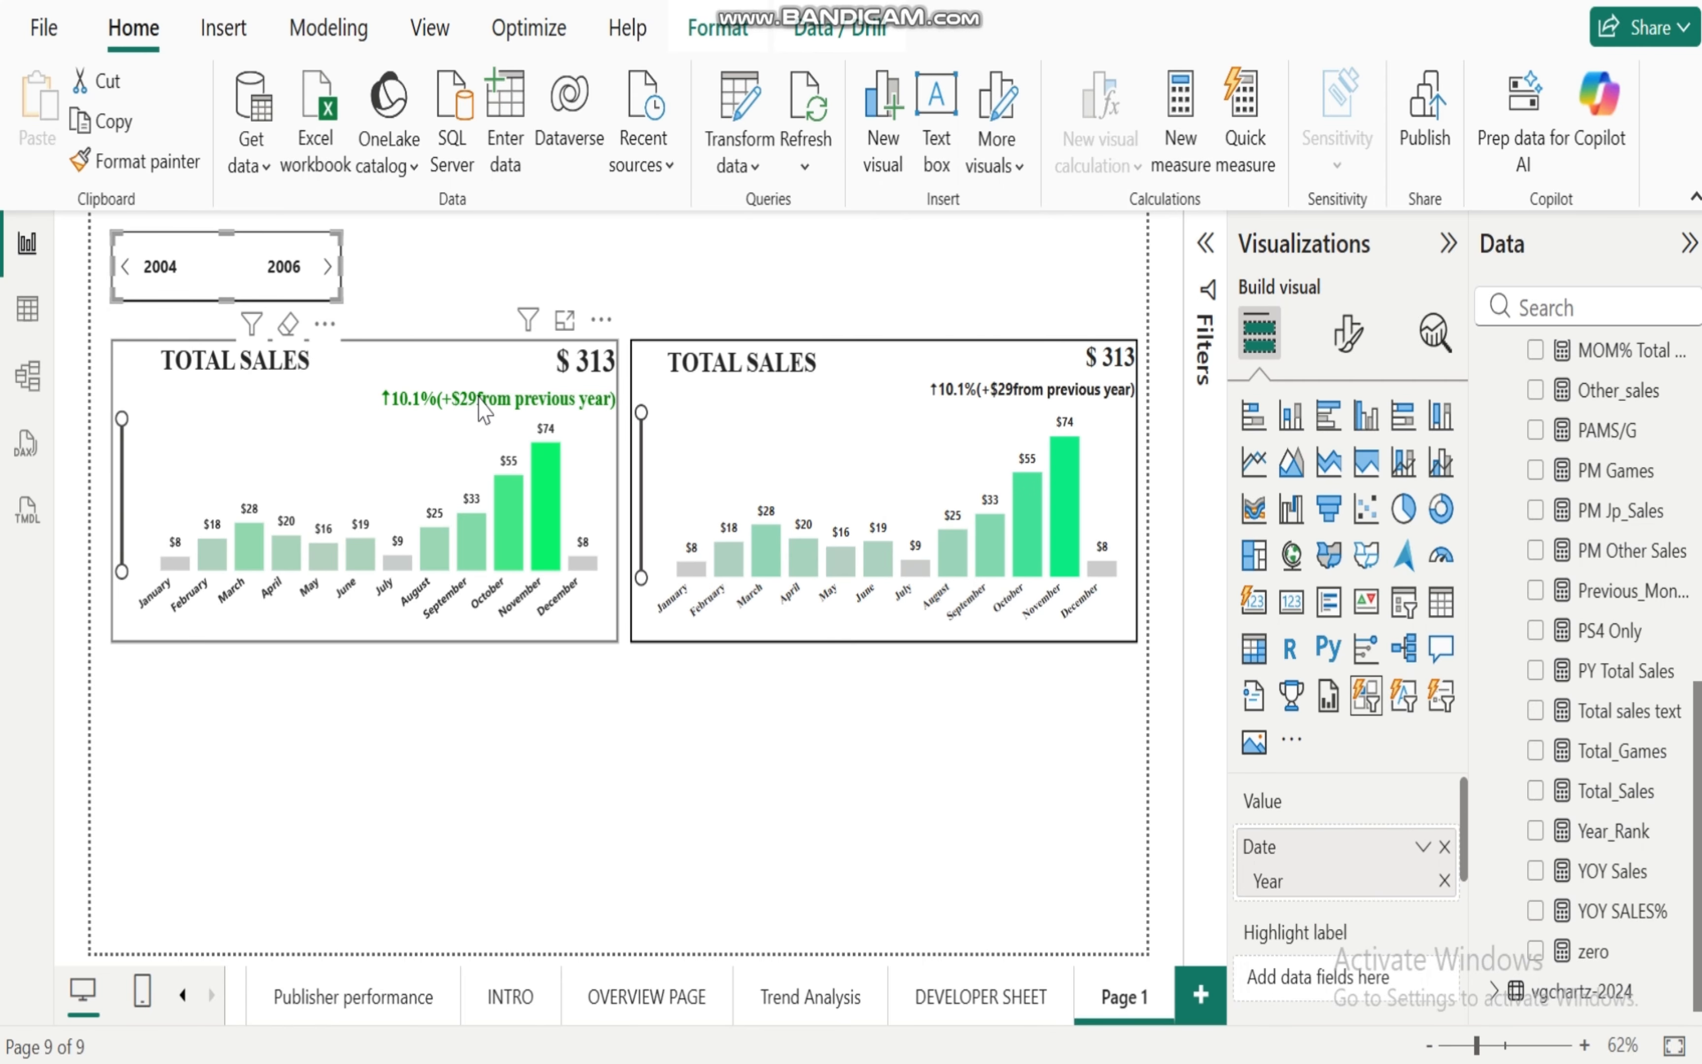
left_click(161, 276)
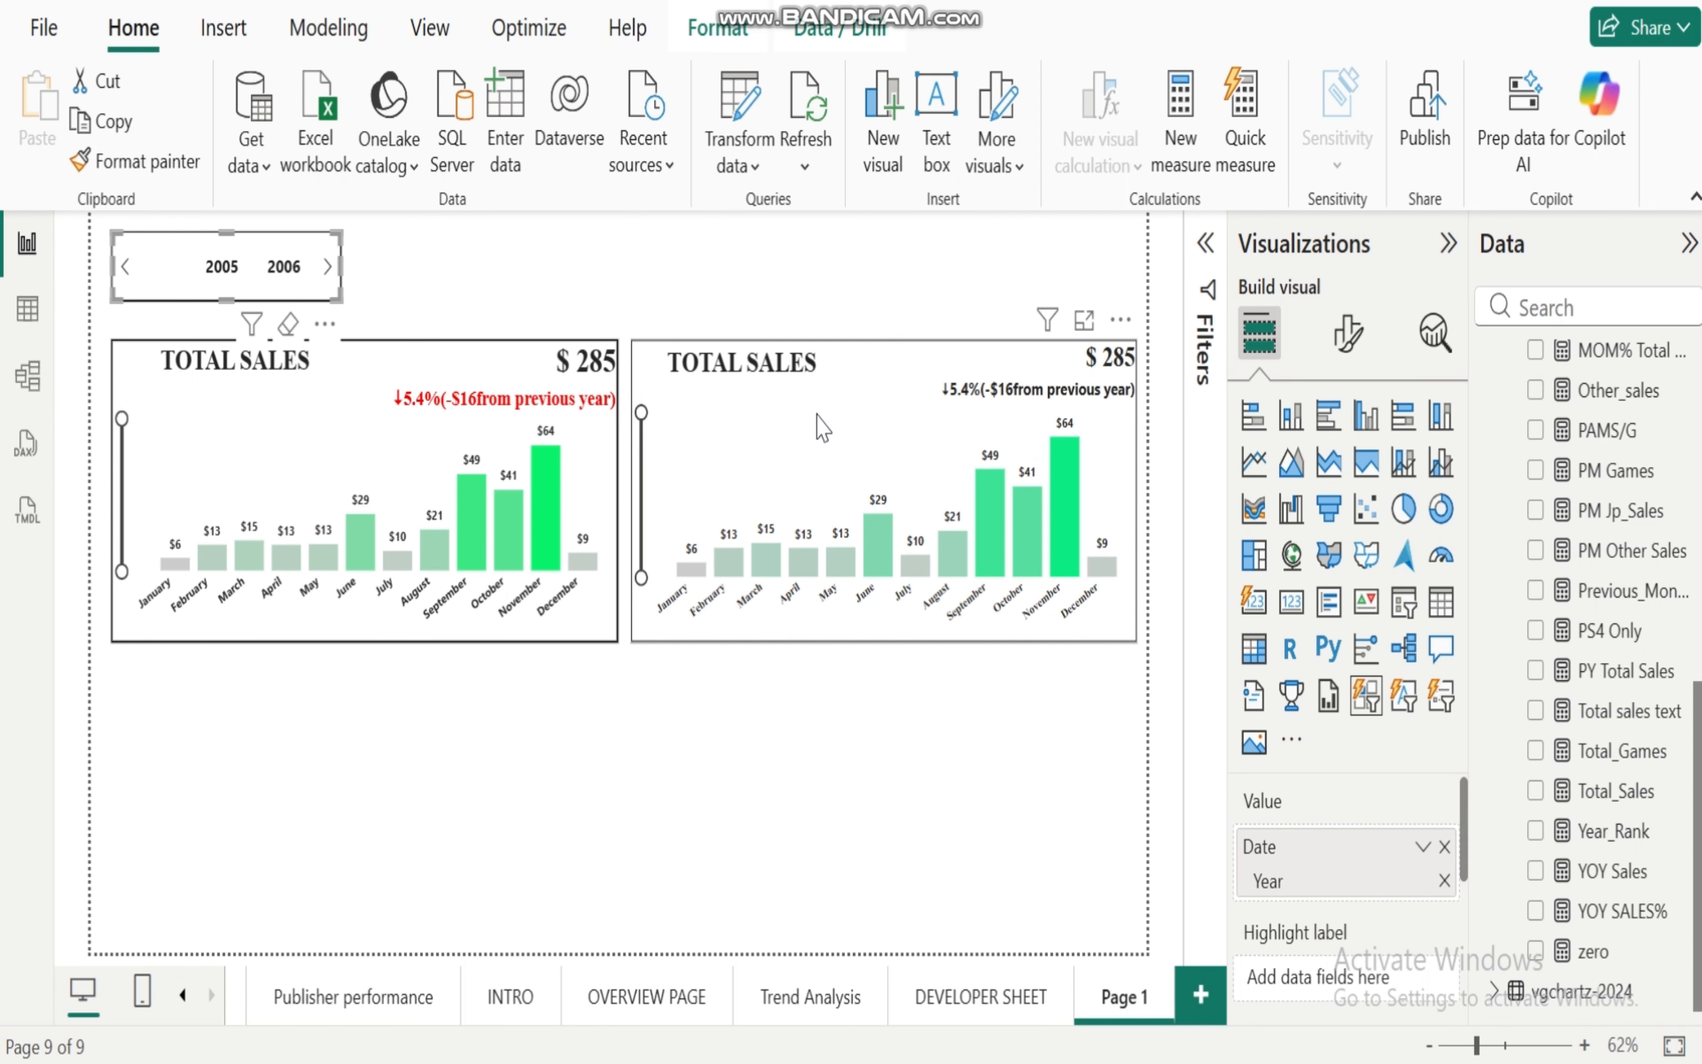
Step: Open the recreated chart's subtitle settings at the text color option
left_click(901, 454)
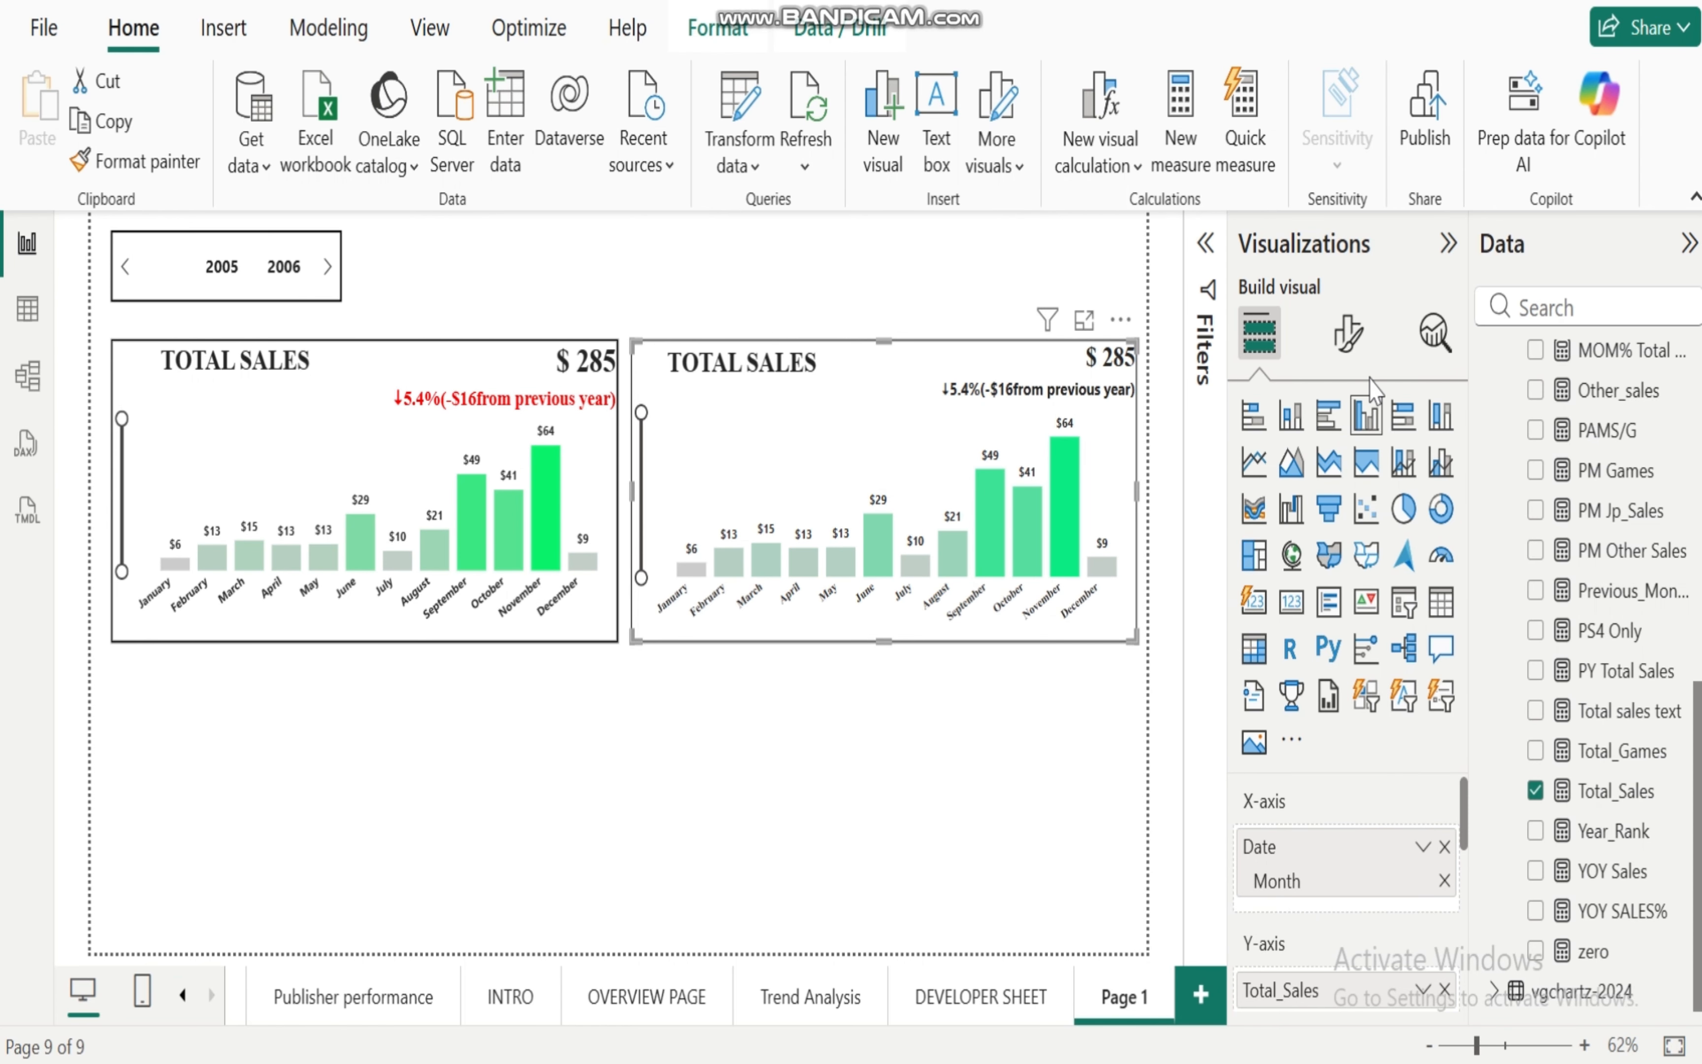
left_click(1347, 334)
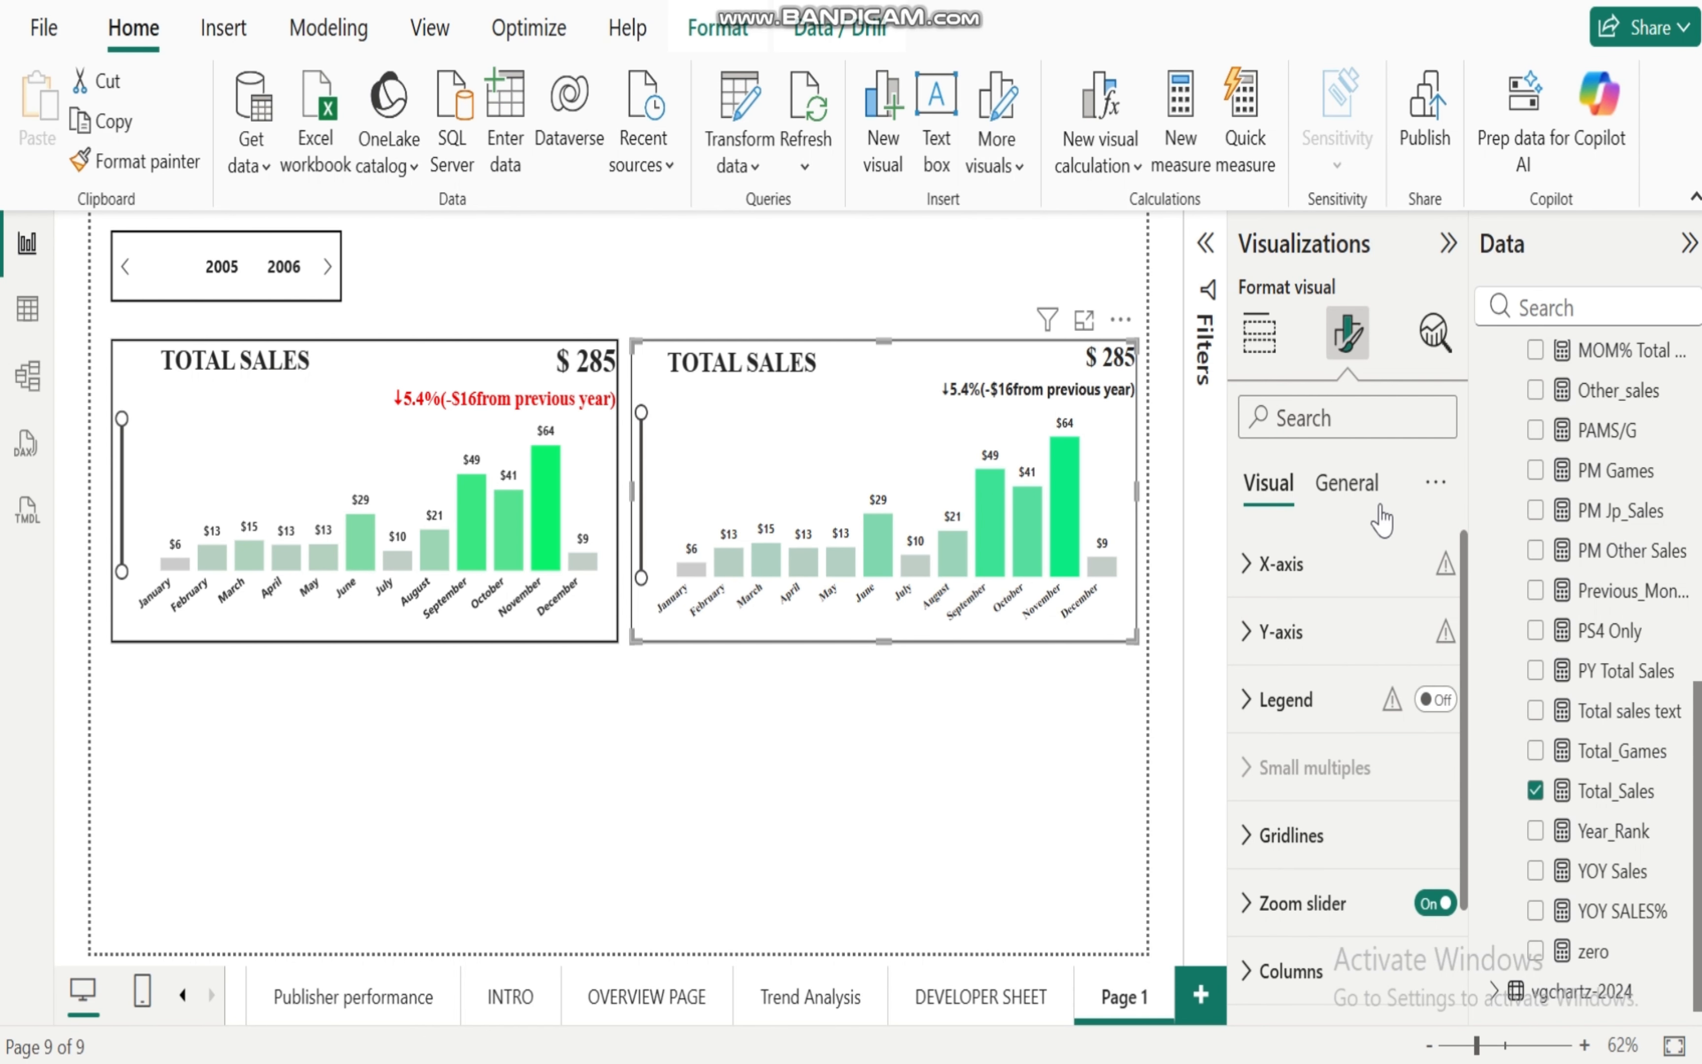
left_click(1357, 486)
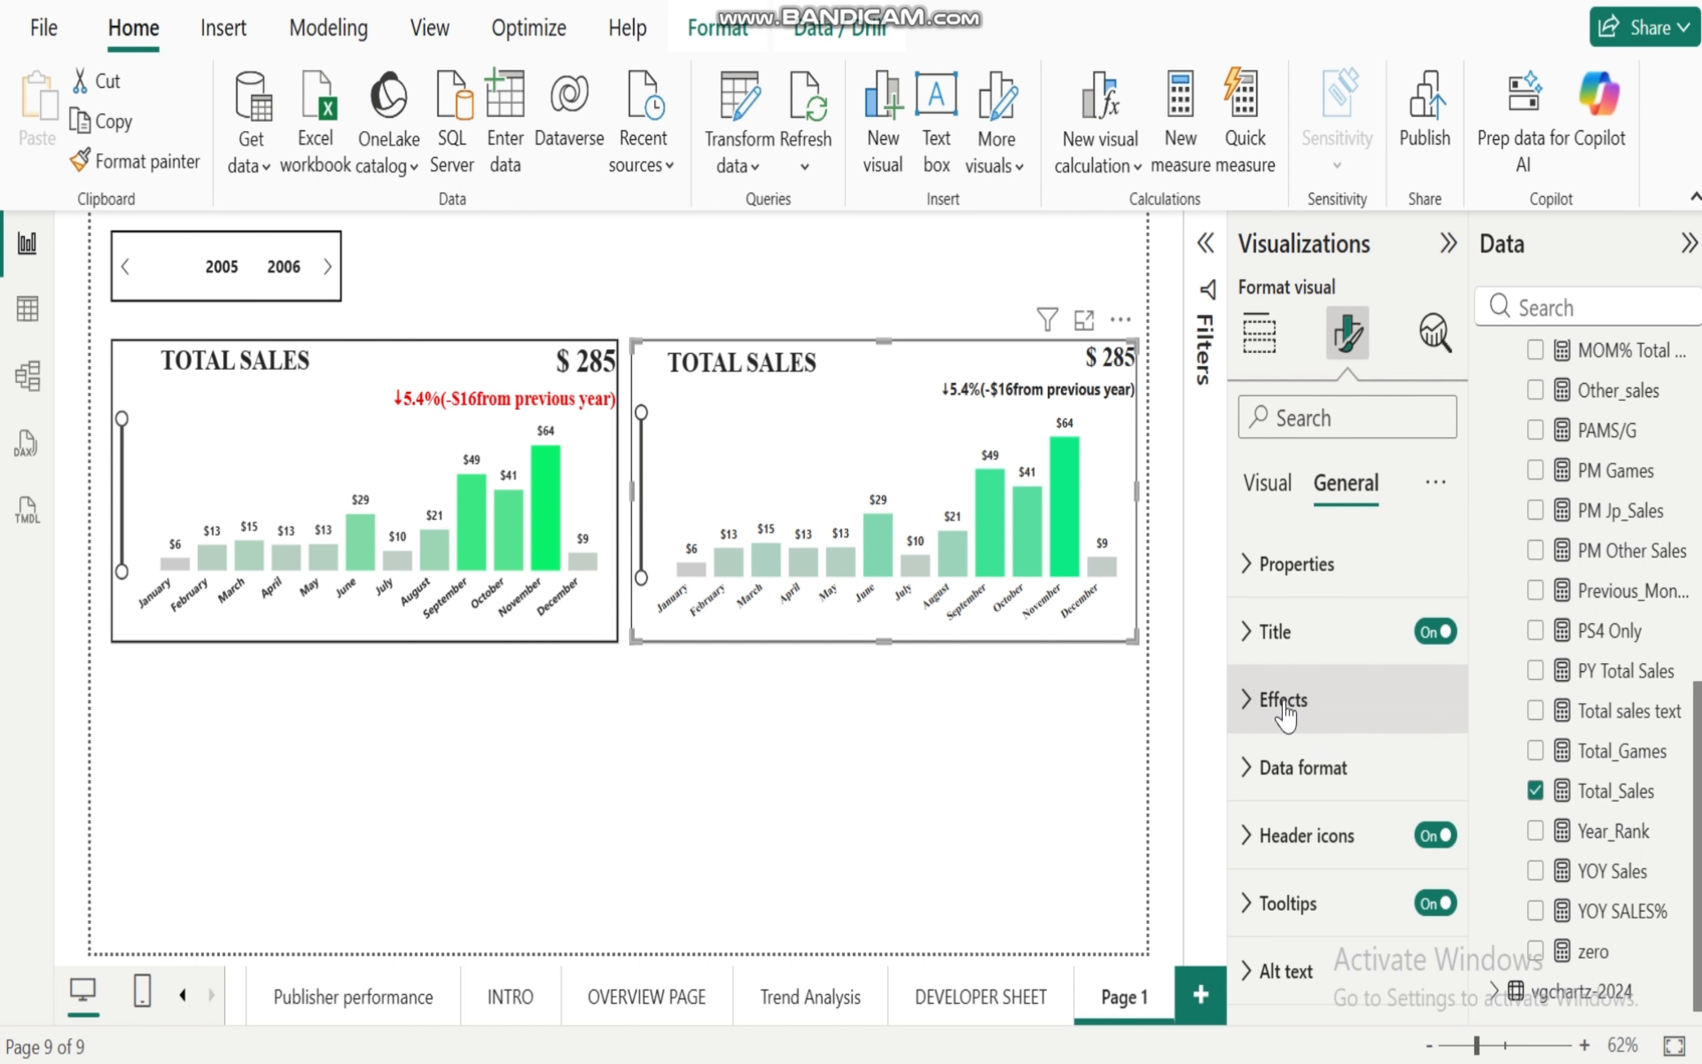
left_click(1248, 633)
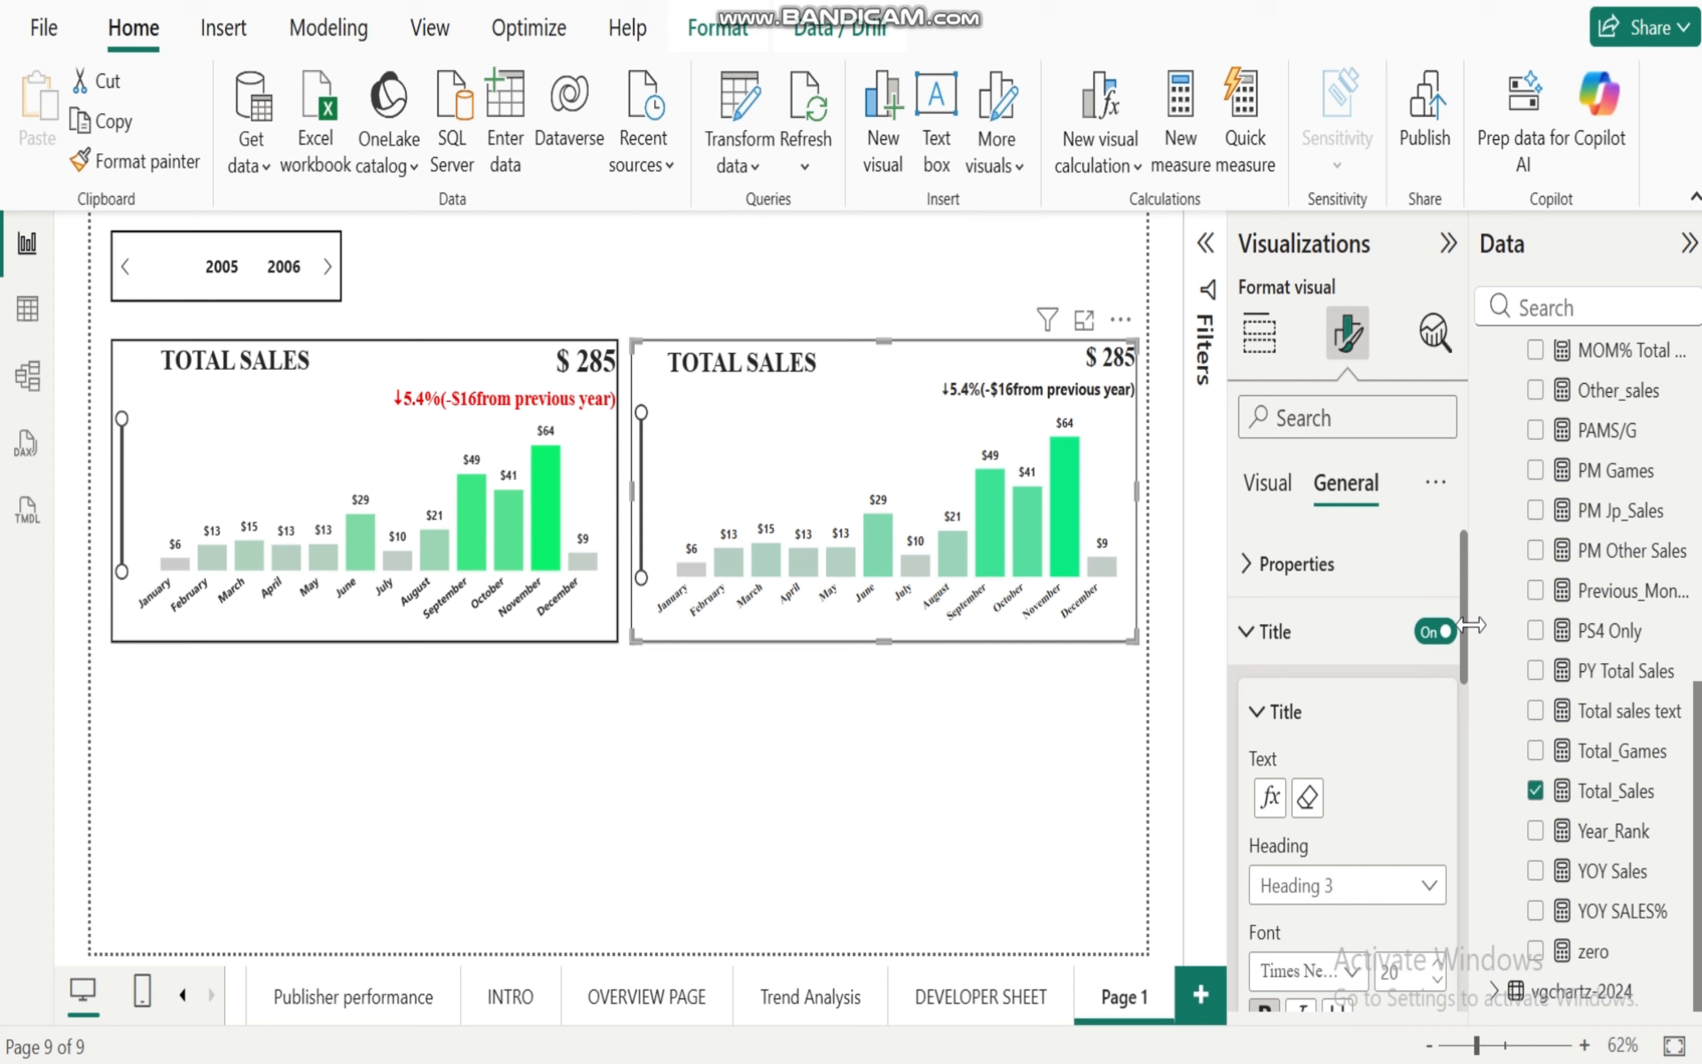
left_click_drag(1473, 623, 1457, 872)
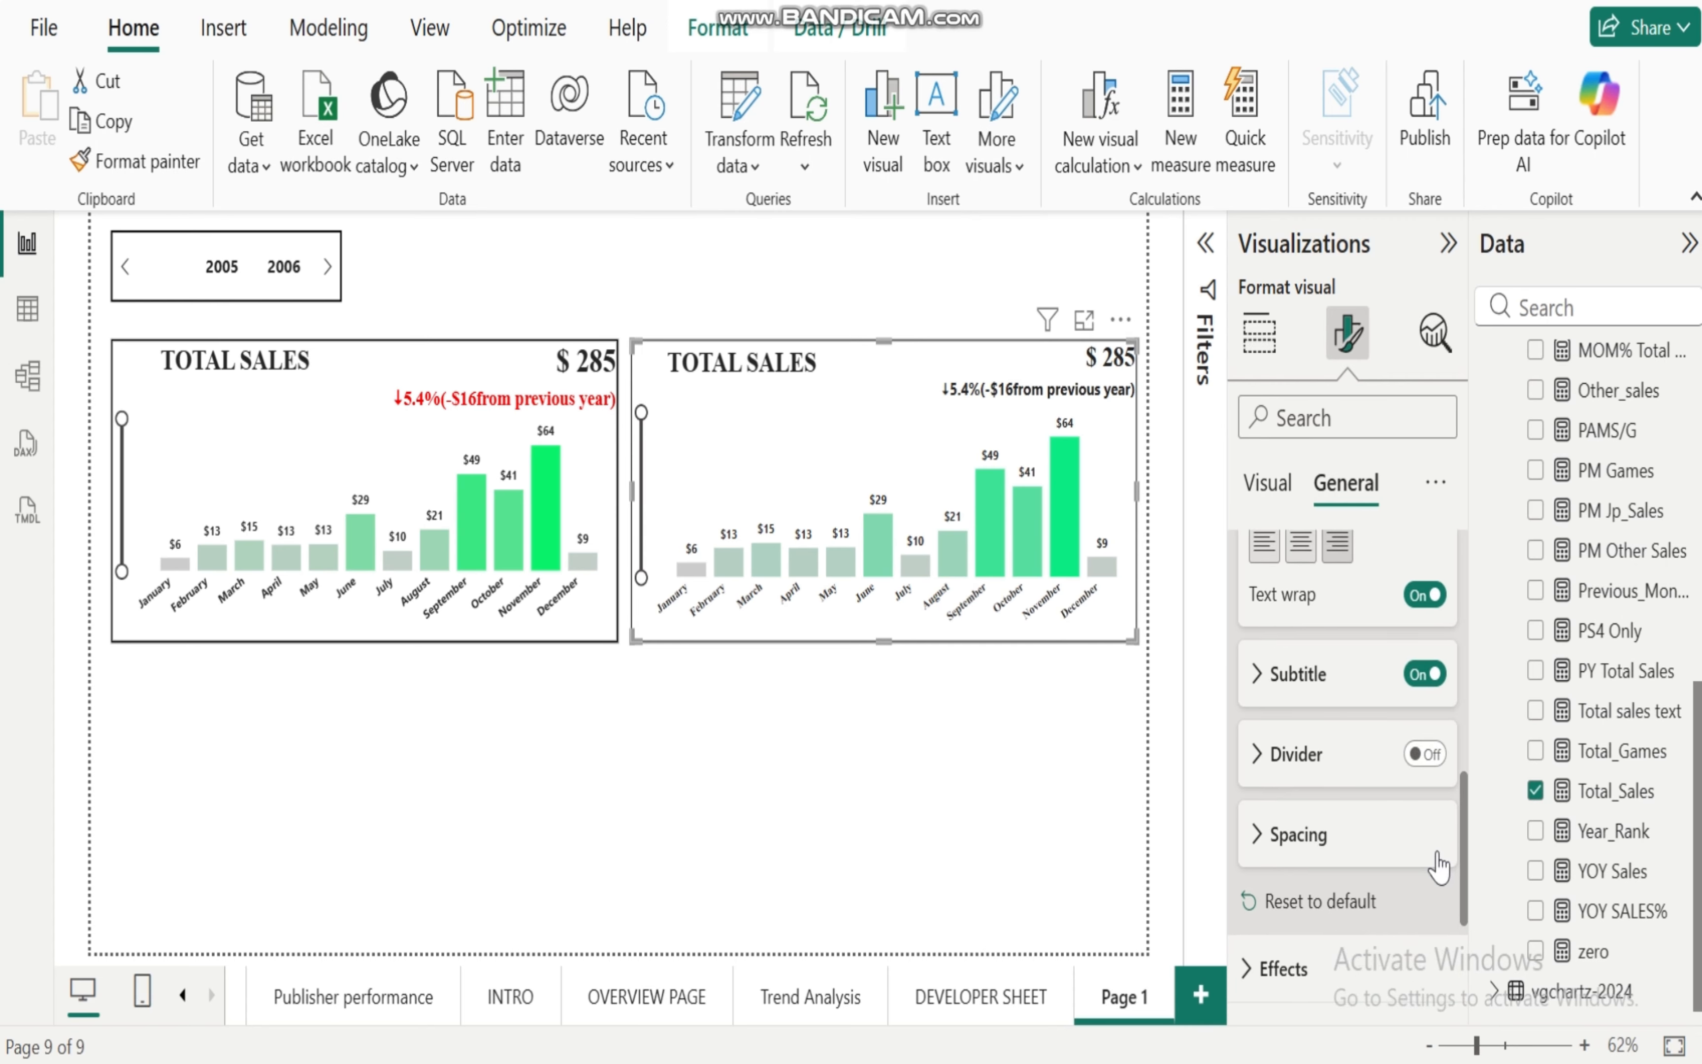
left_click(1289, 677)
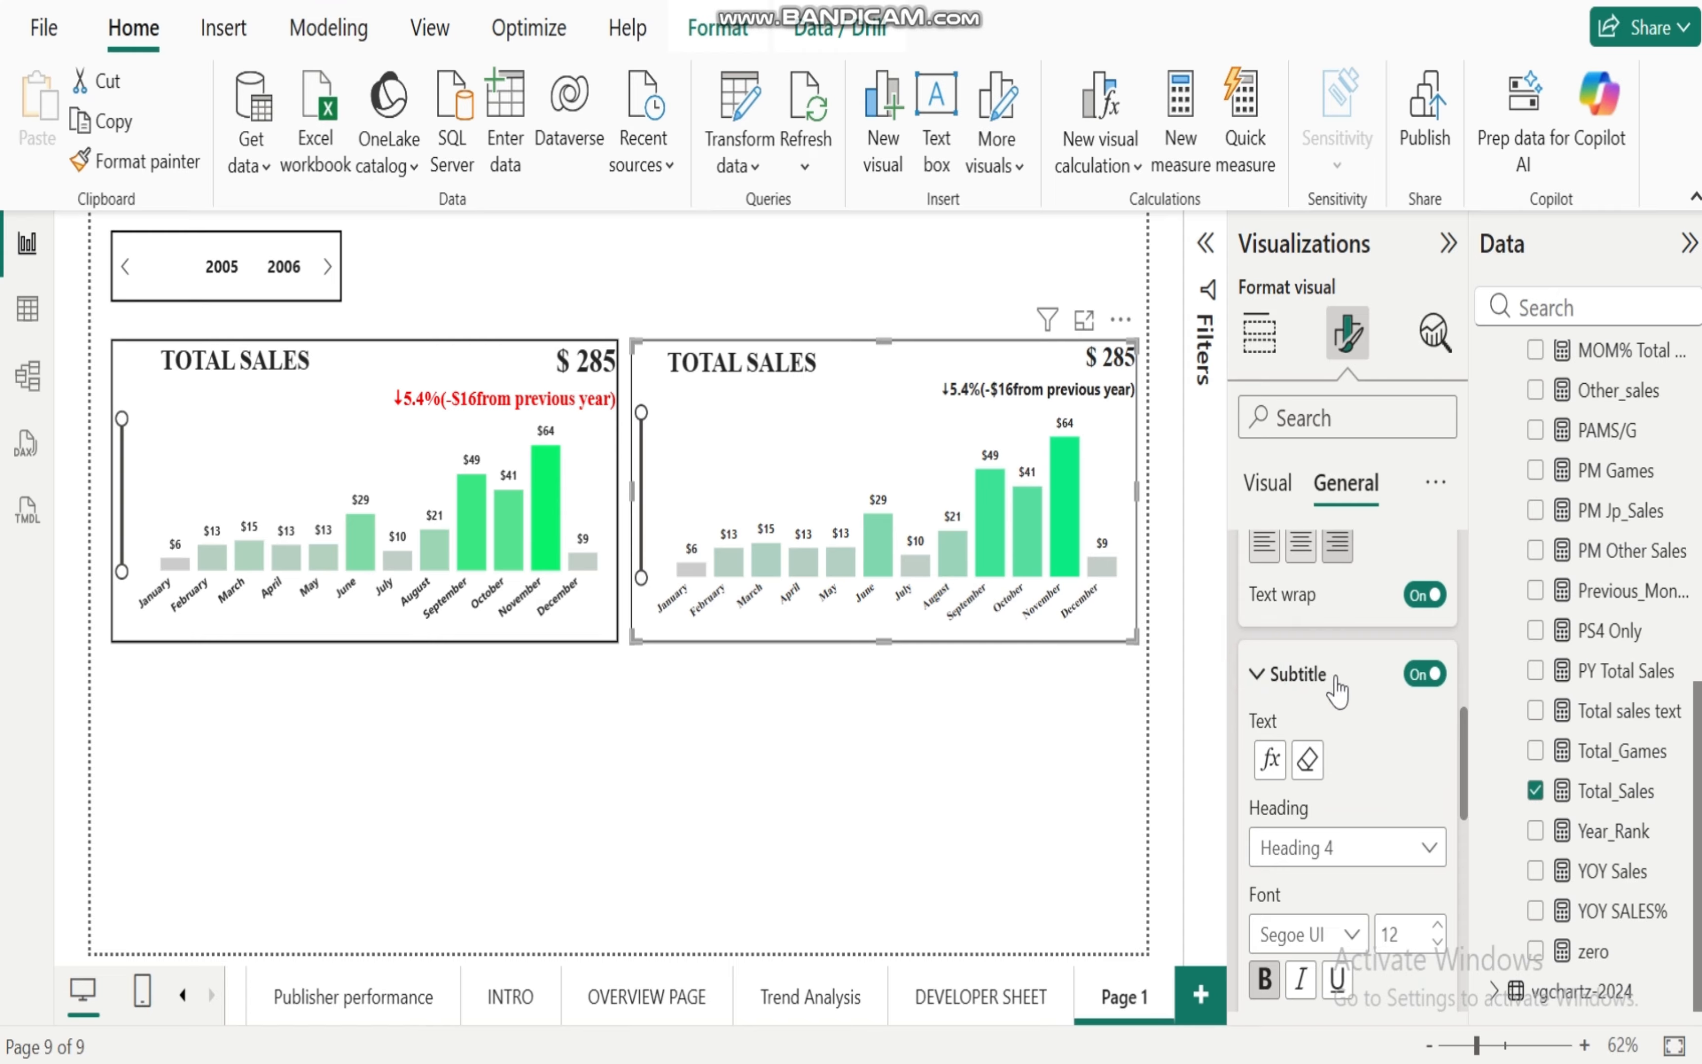
left_click_drag(1462, 733, 1467, 778)
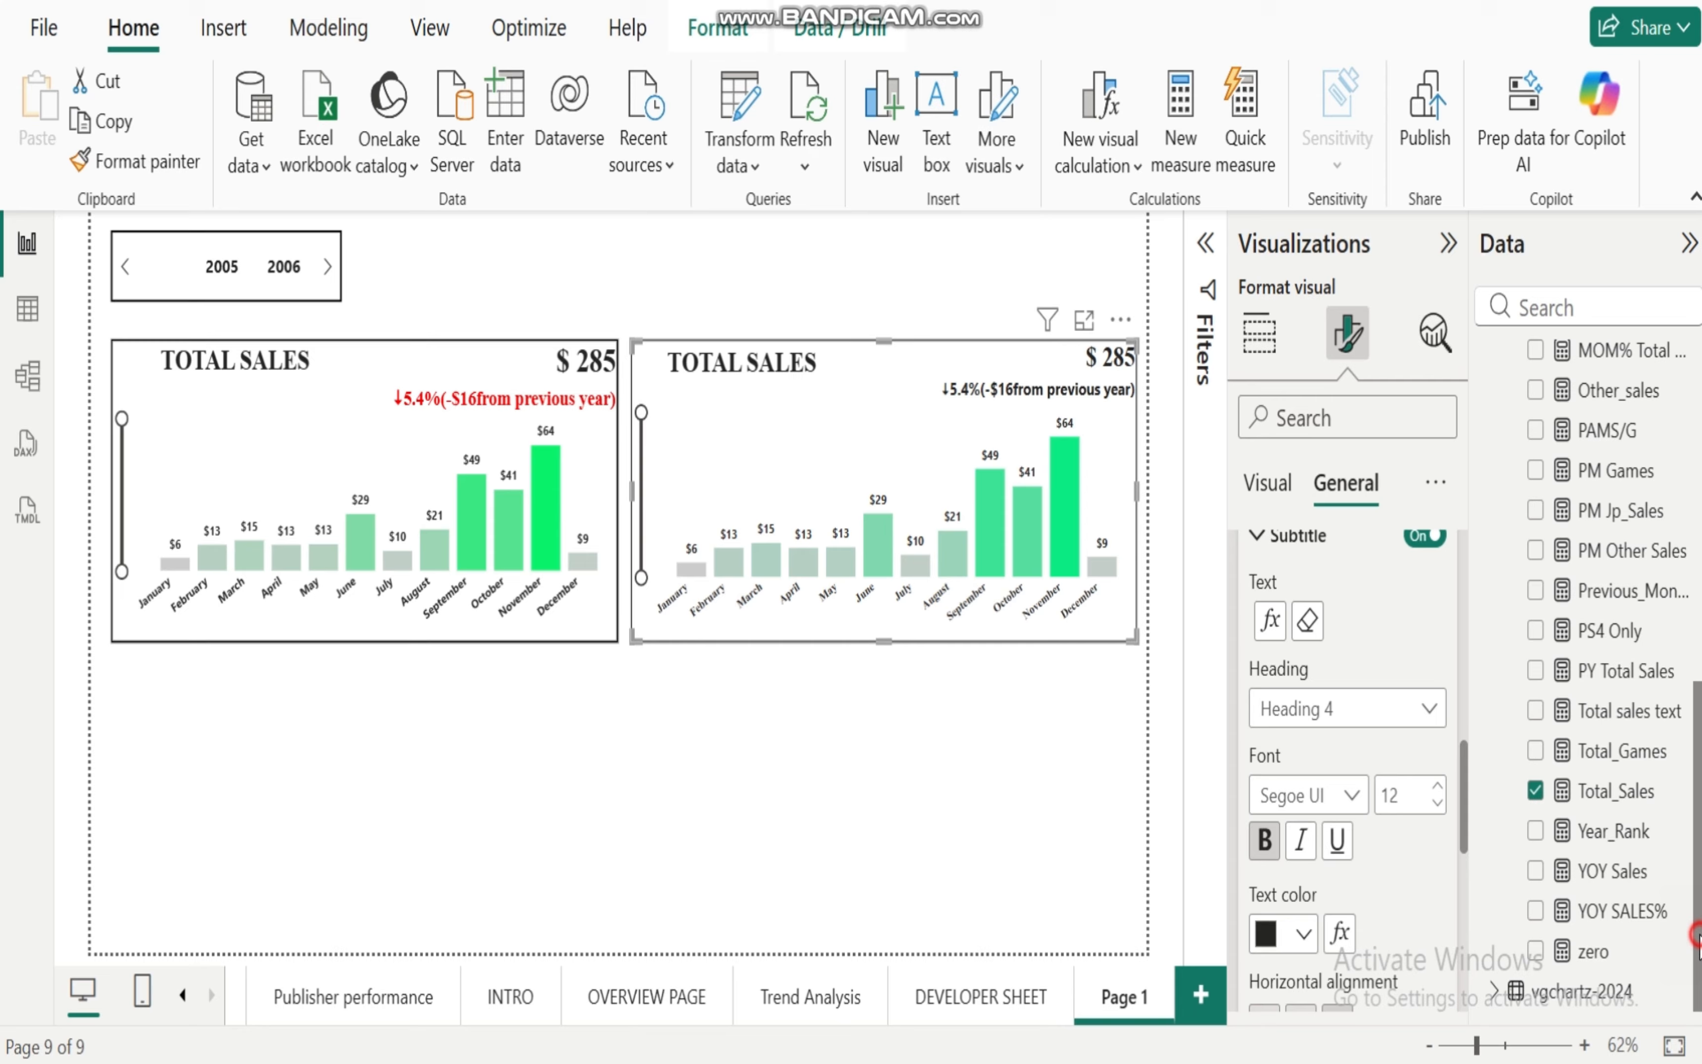
Step: Examine the CF YOY Sales measure's formula in Measure_Table, including its SWITCH conditions for the colors
left_click_drag(1696, 935, 1697, 591)
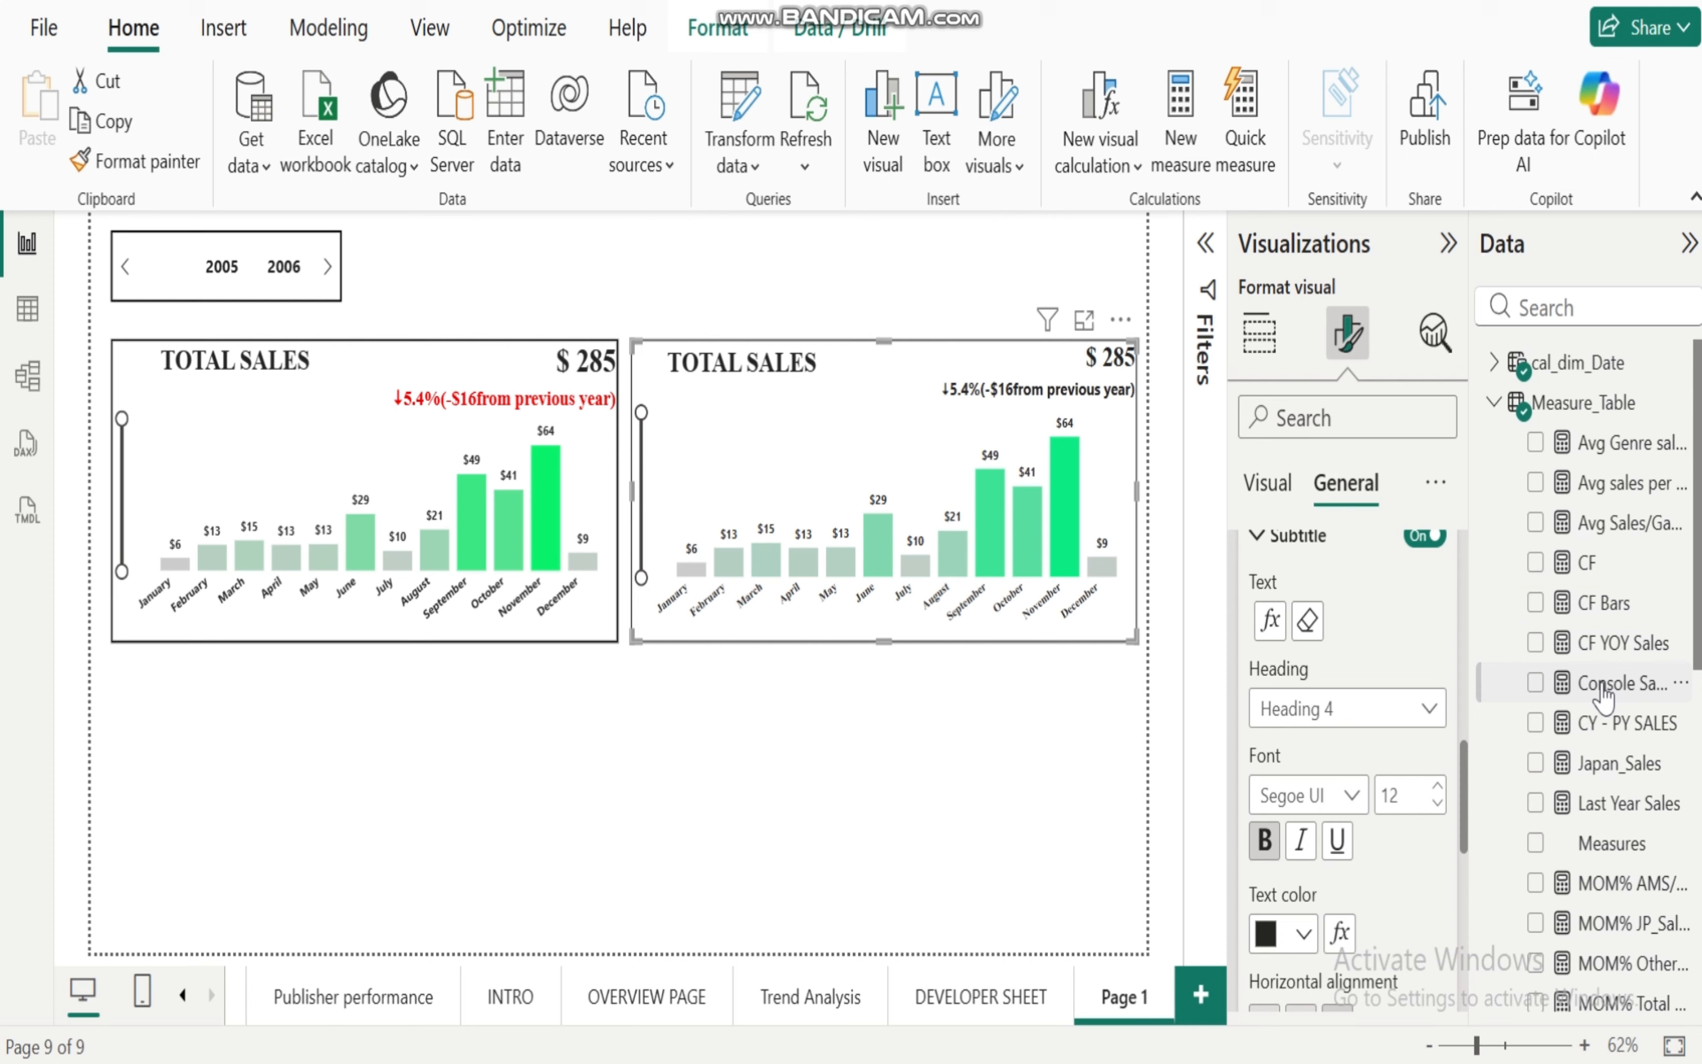
left_click(1617, 642)
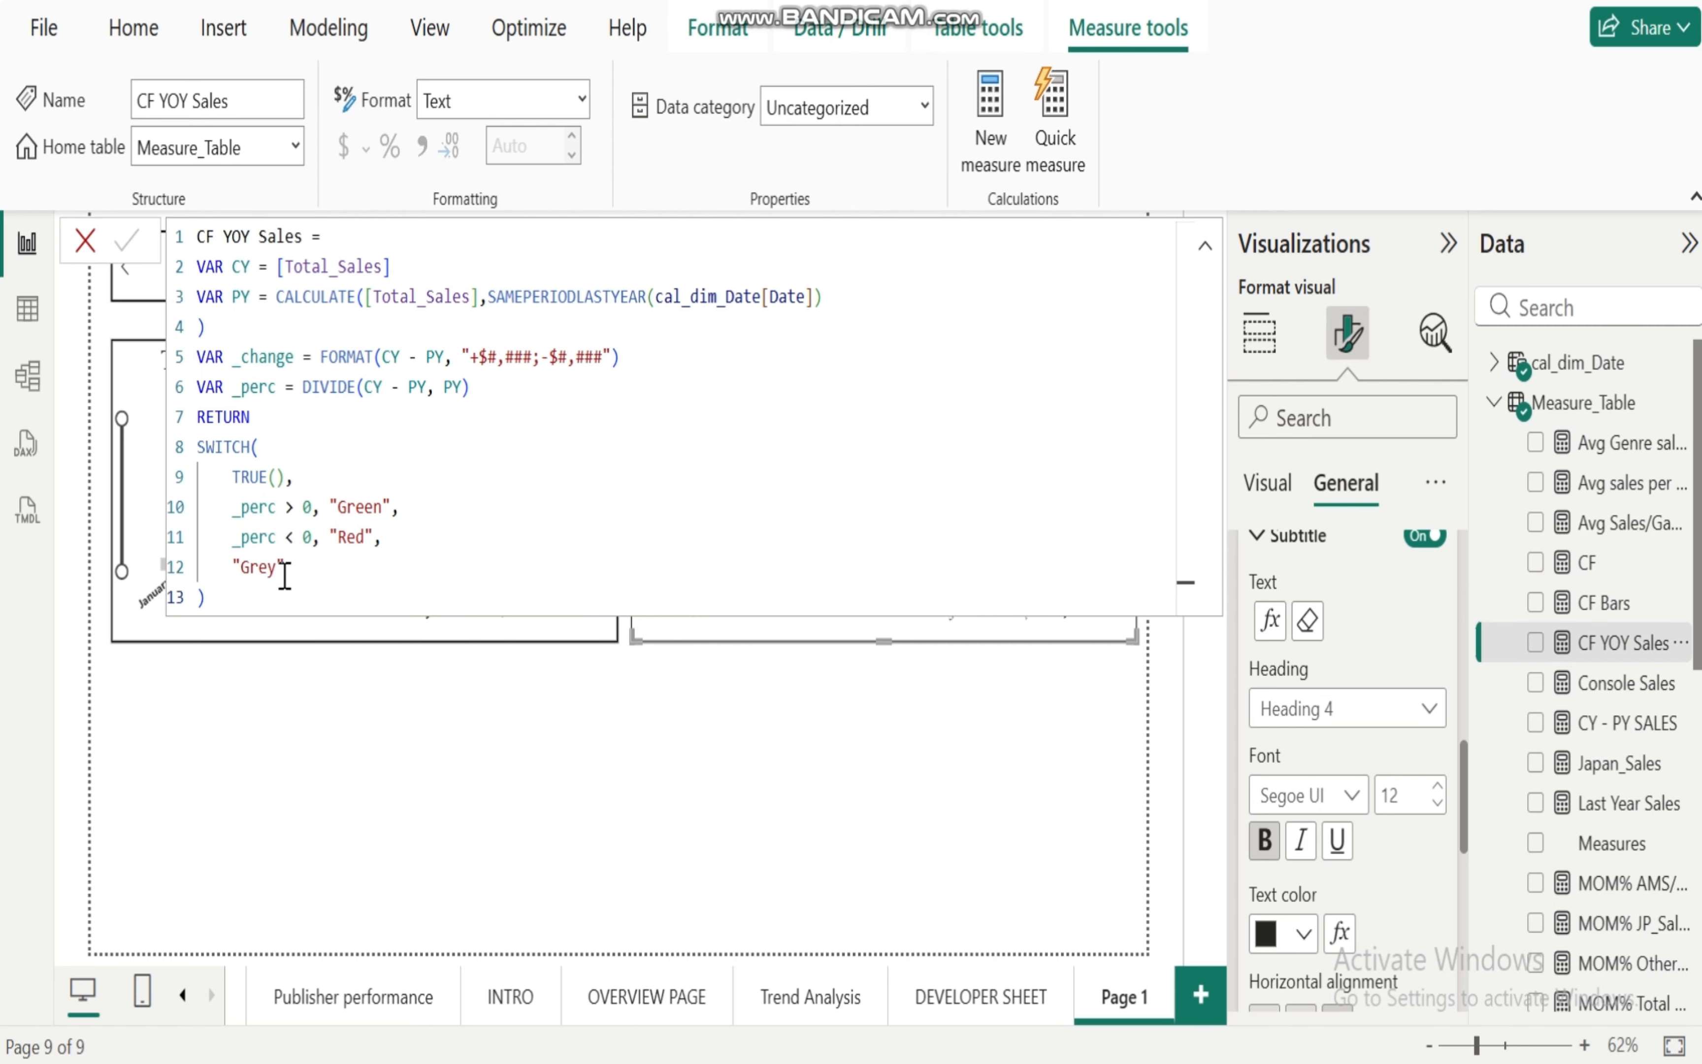
left_click_drag(287, 594, 189, 244)
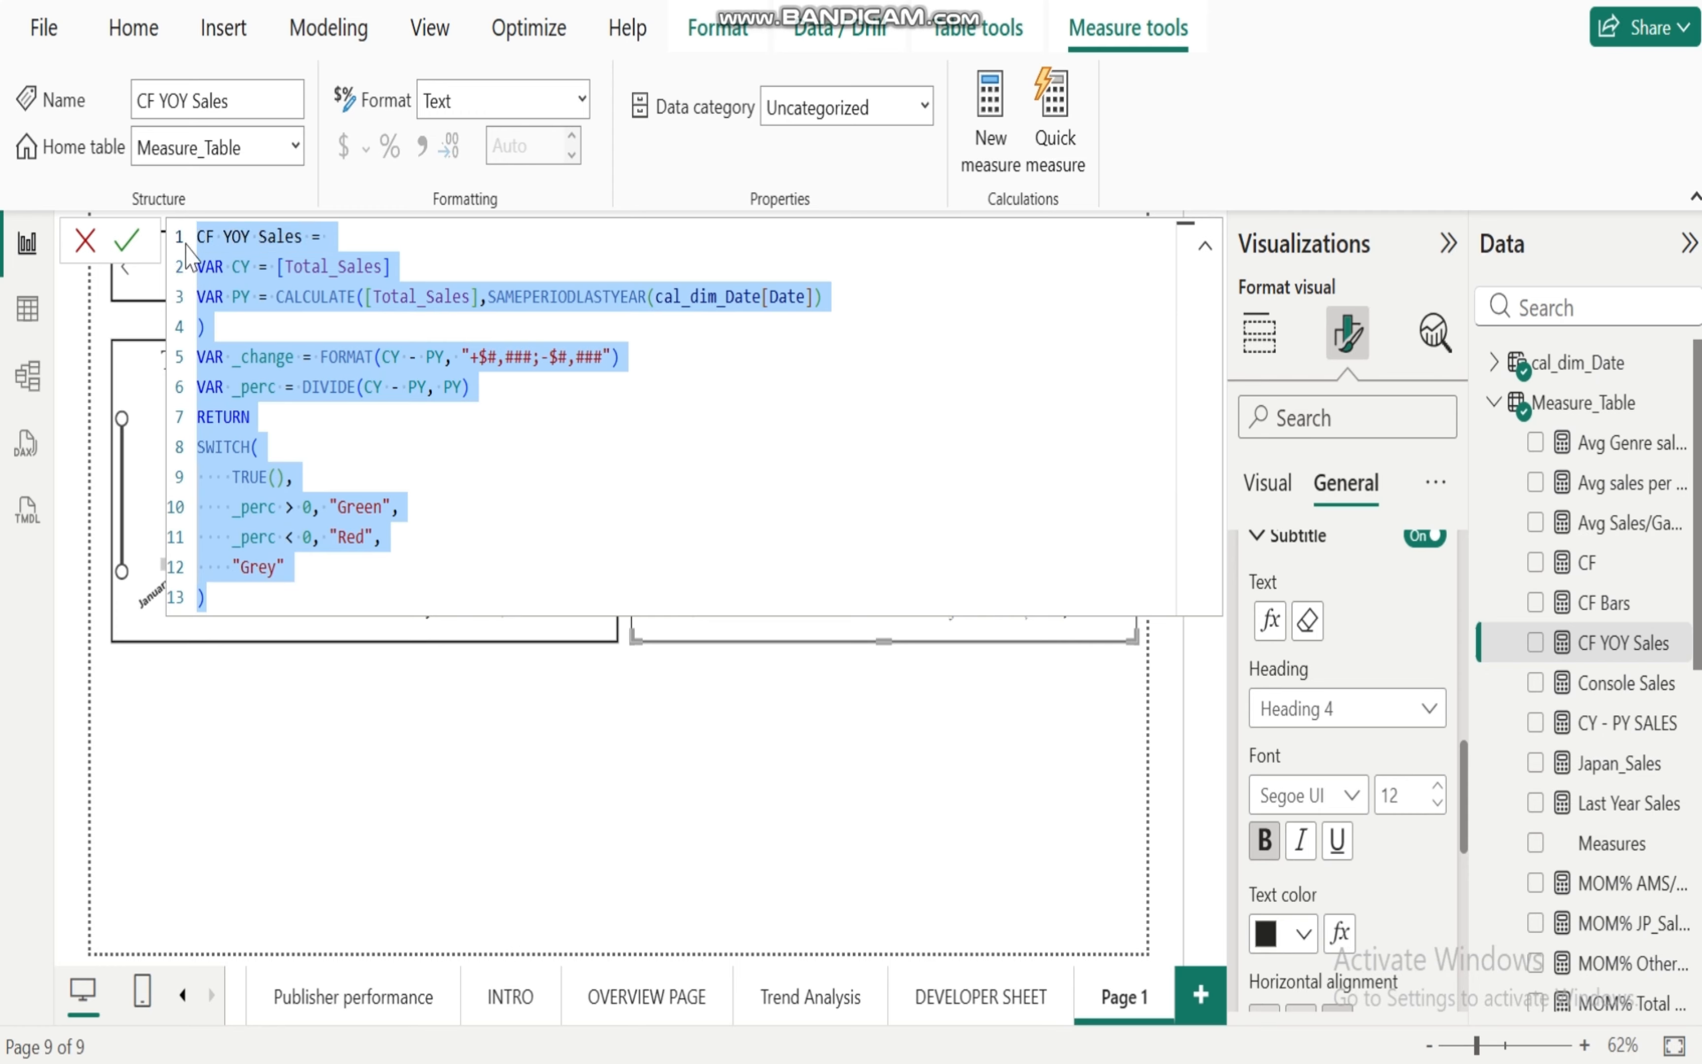
left_click(527, 489)
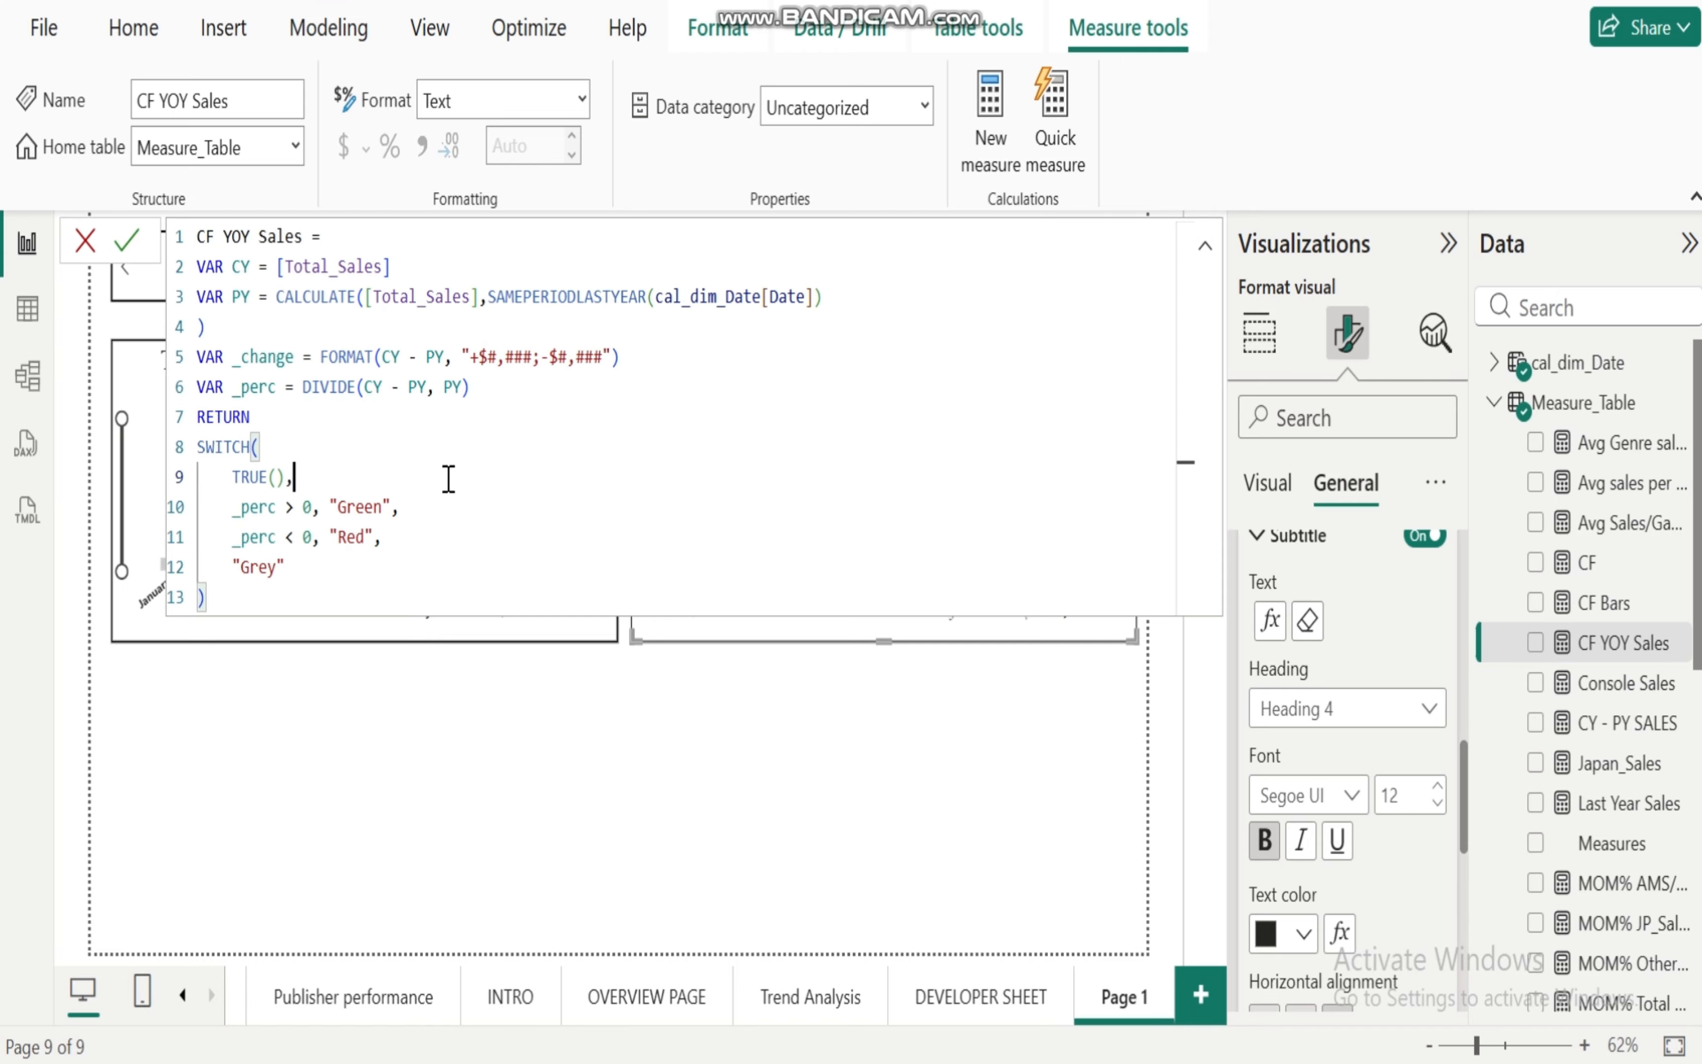
Step: Open the conditional formatting settings for the recreated TOTAL SALES chart's subtitle text color
left_click(984, 729)
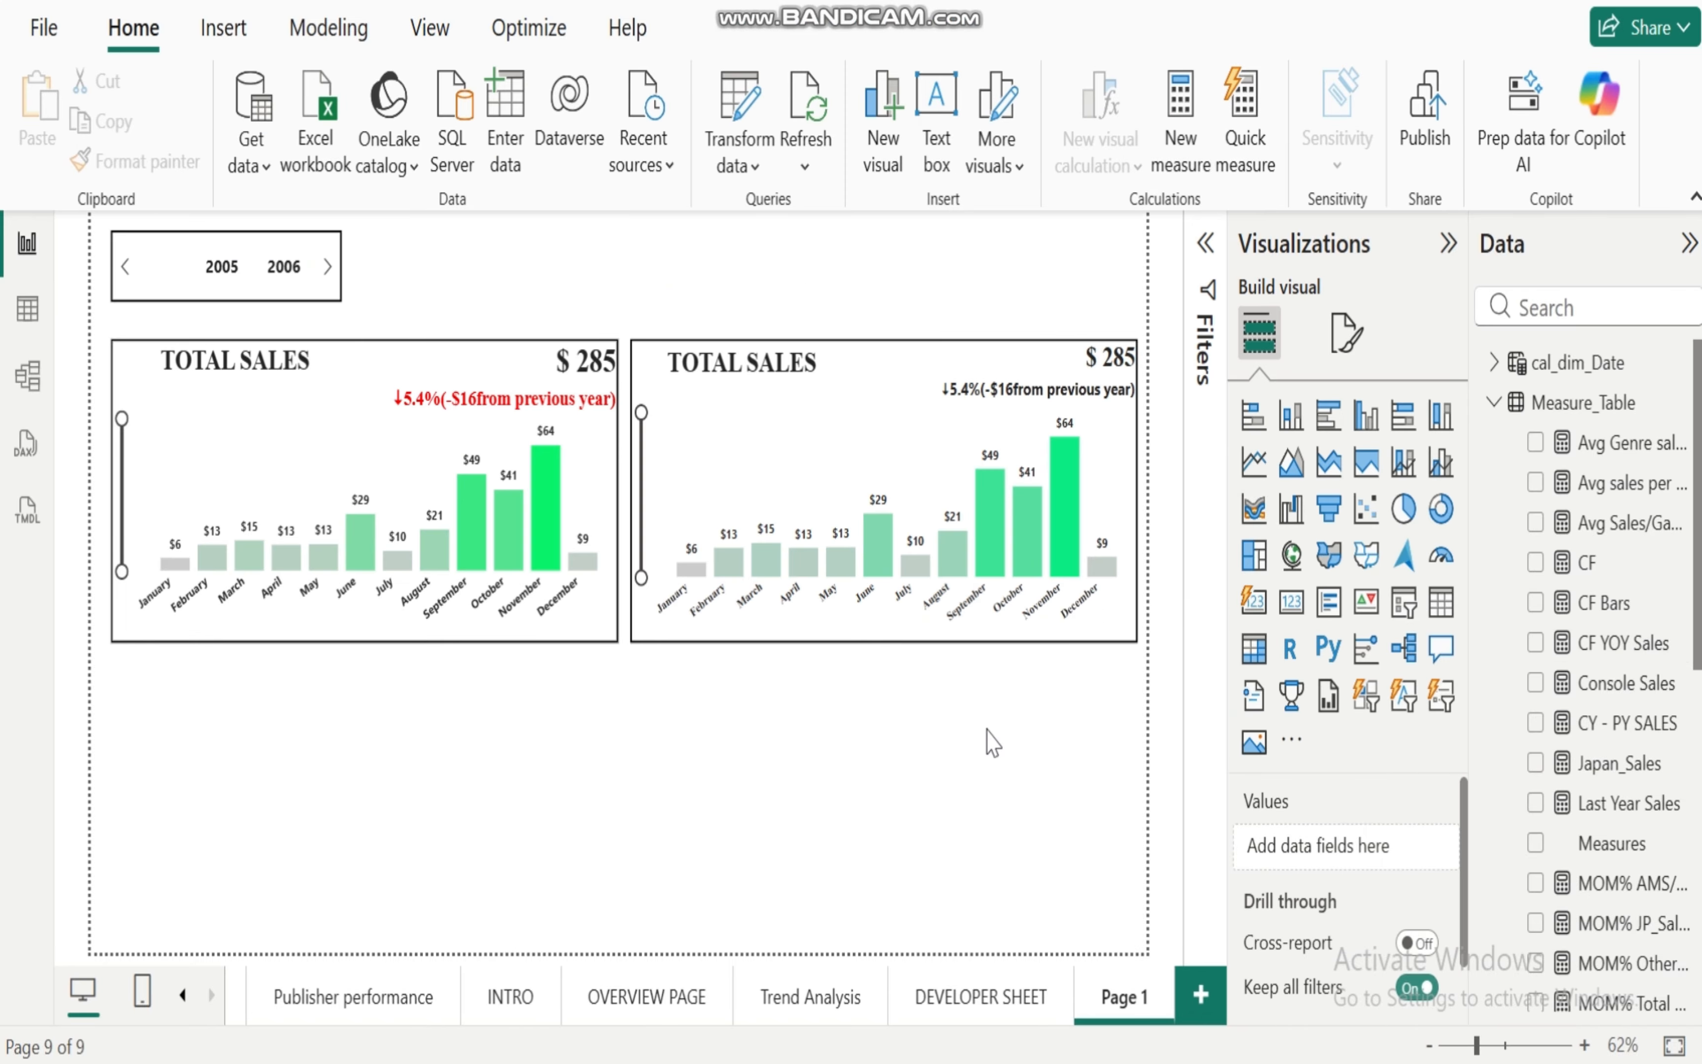
left_click(923, 455)
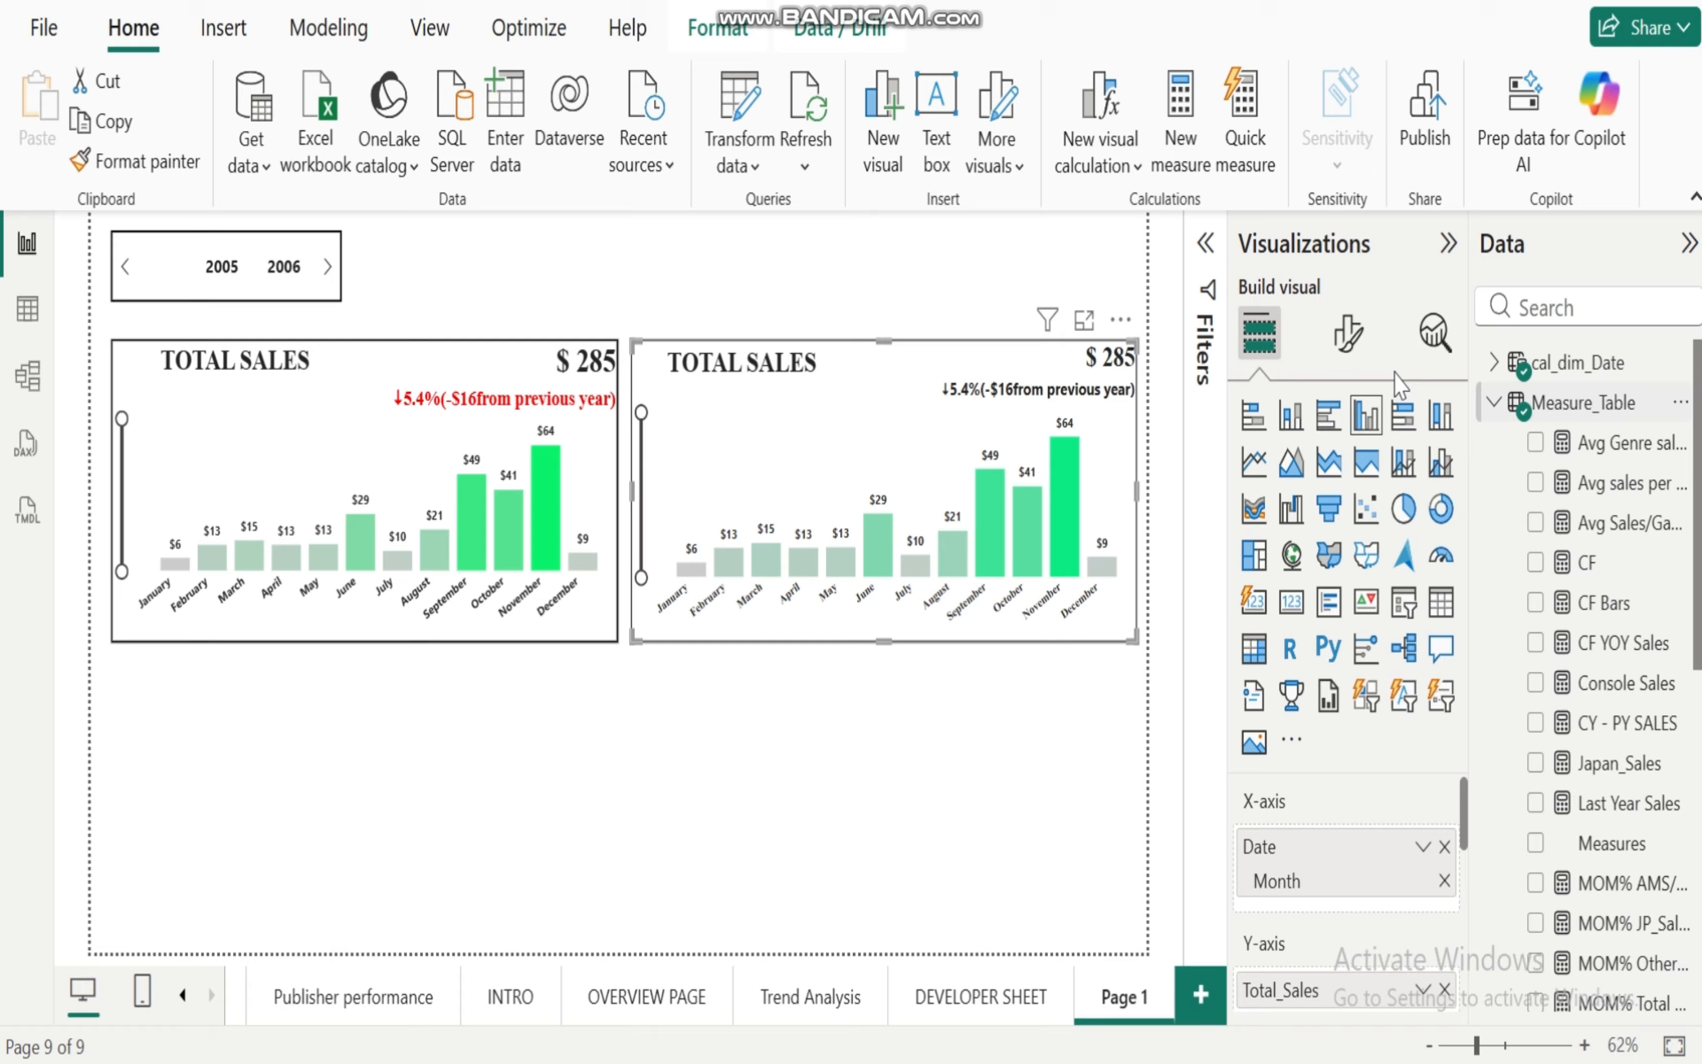
left_click(1348, 350)
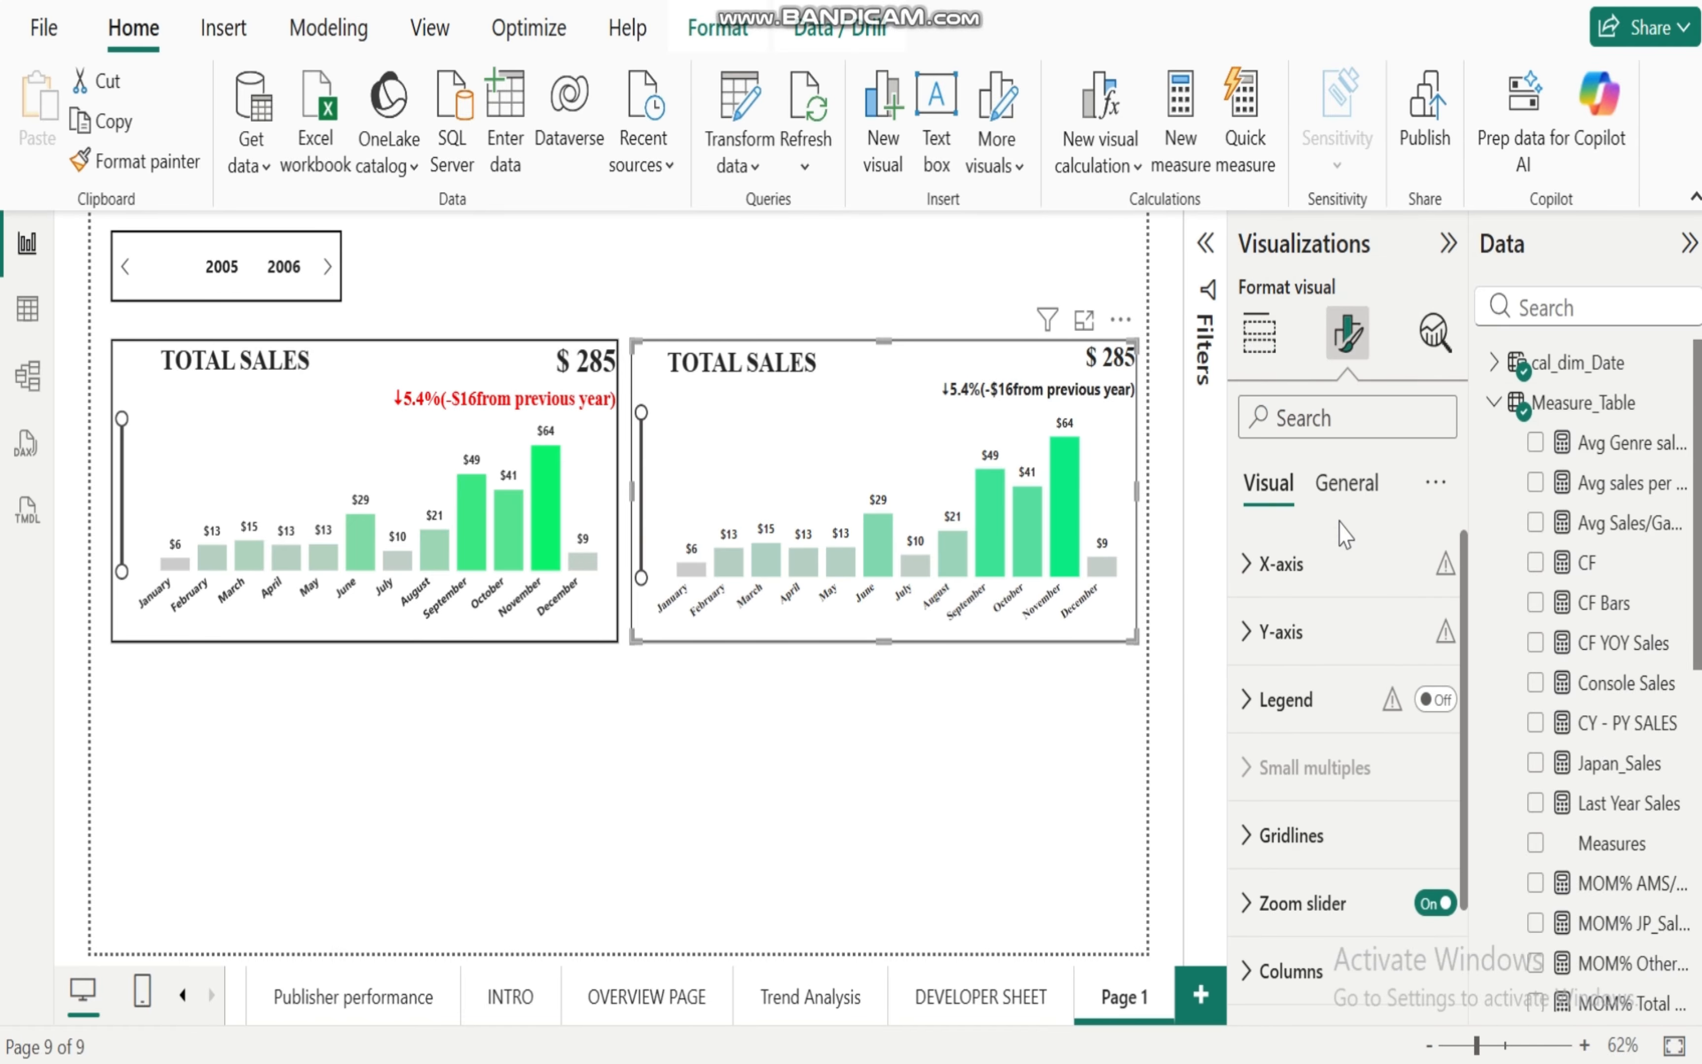
left_click(1365, 486)
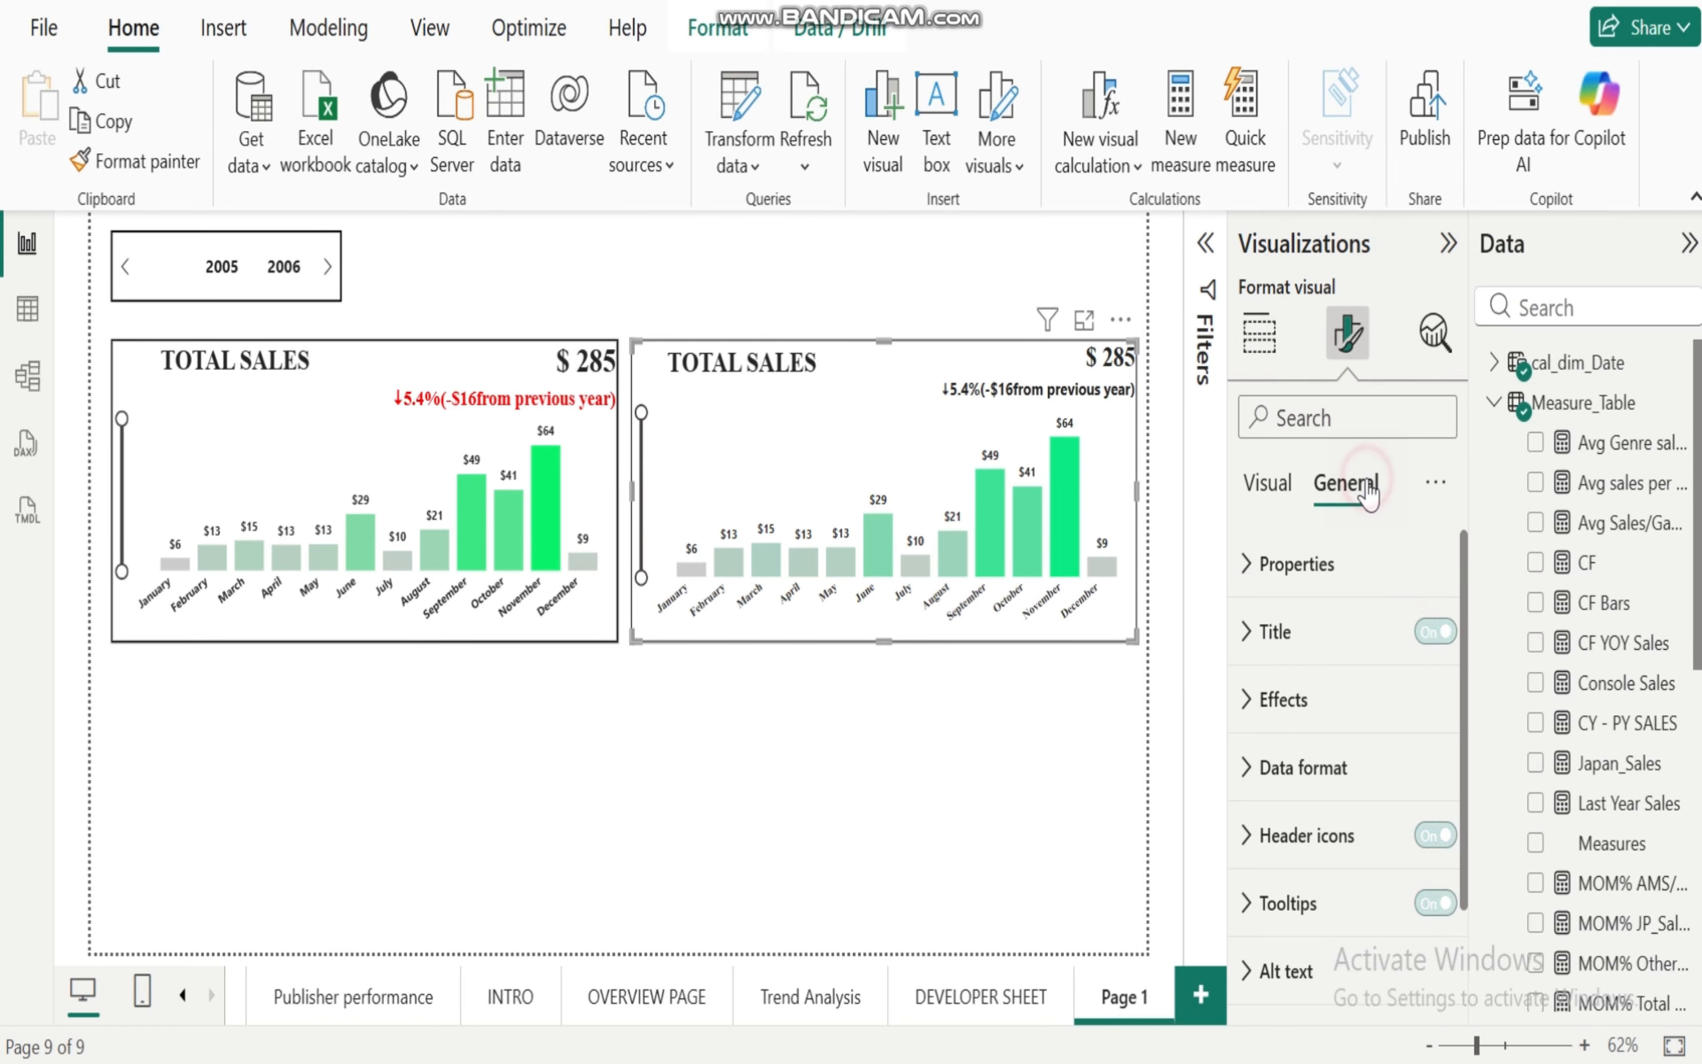
left_click(1242, 632)
left_click_drag(1465, 640, 1467, 885)
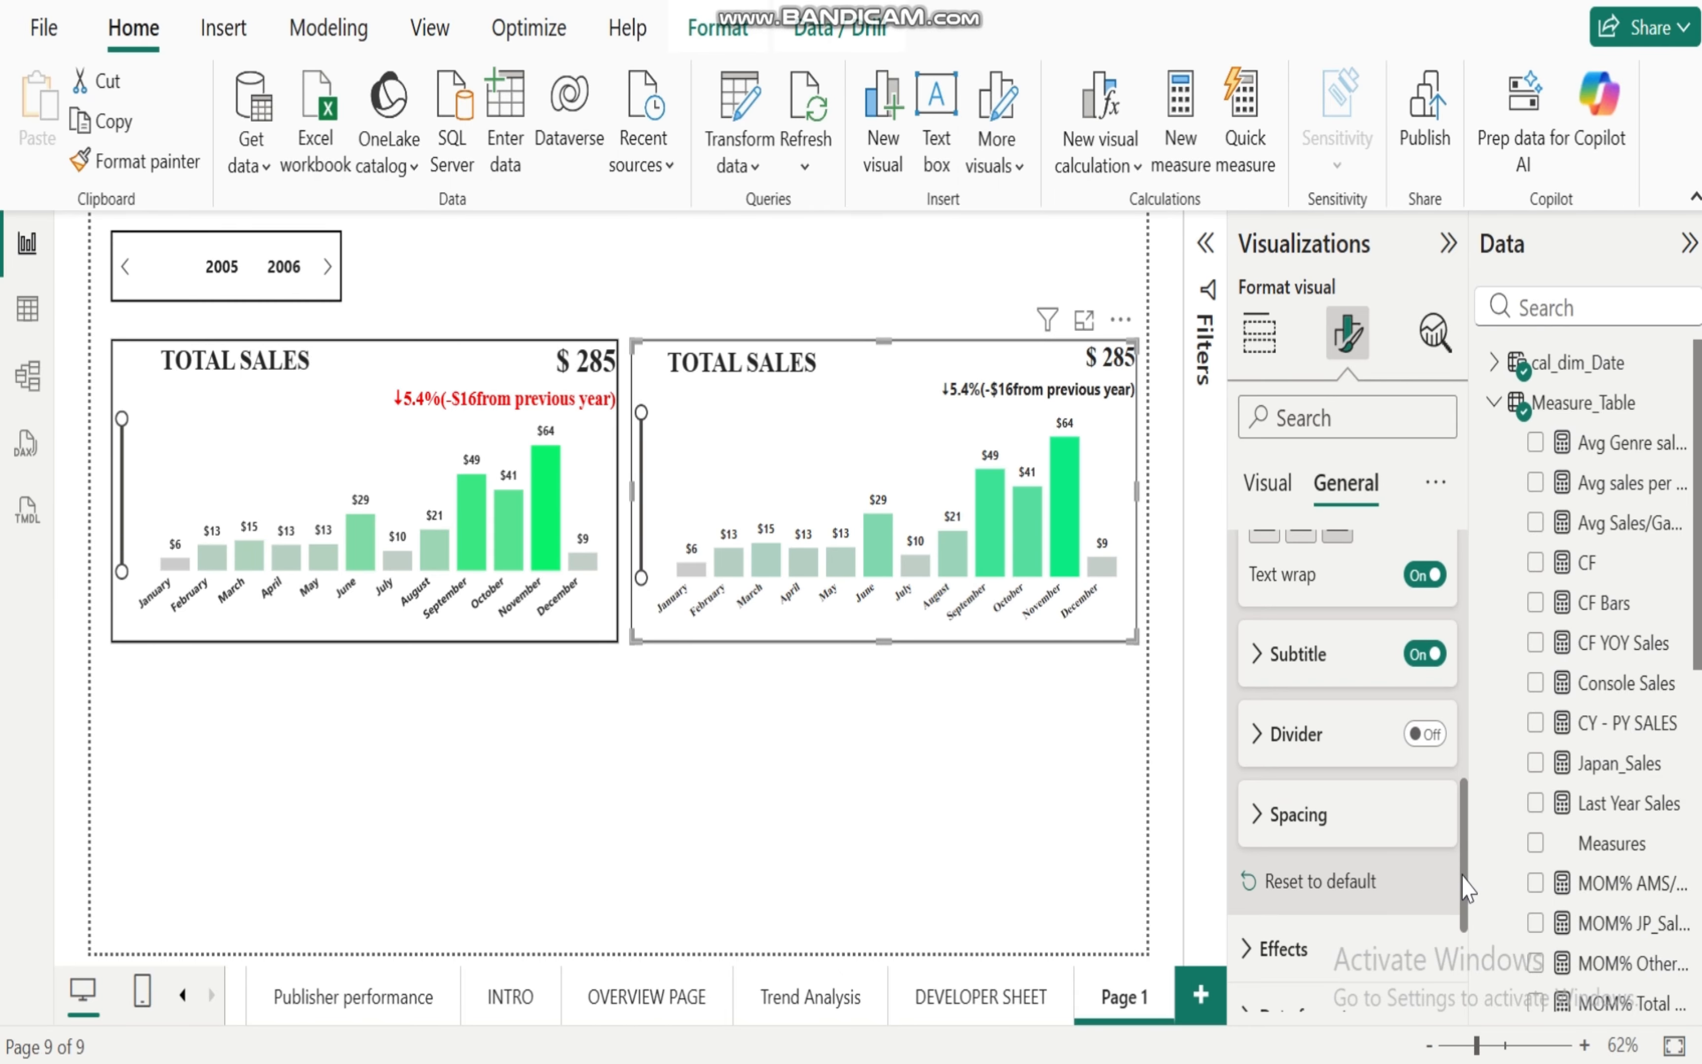
left_click(1257, 652)
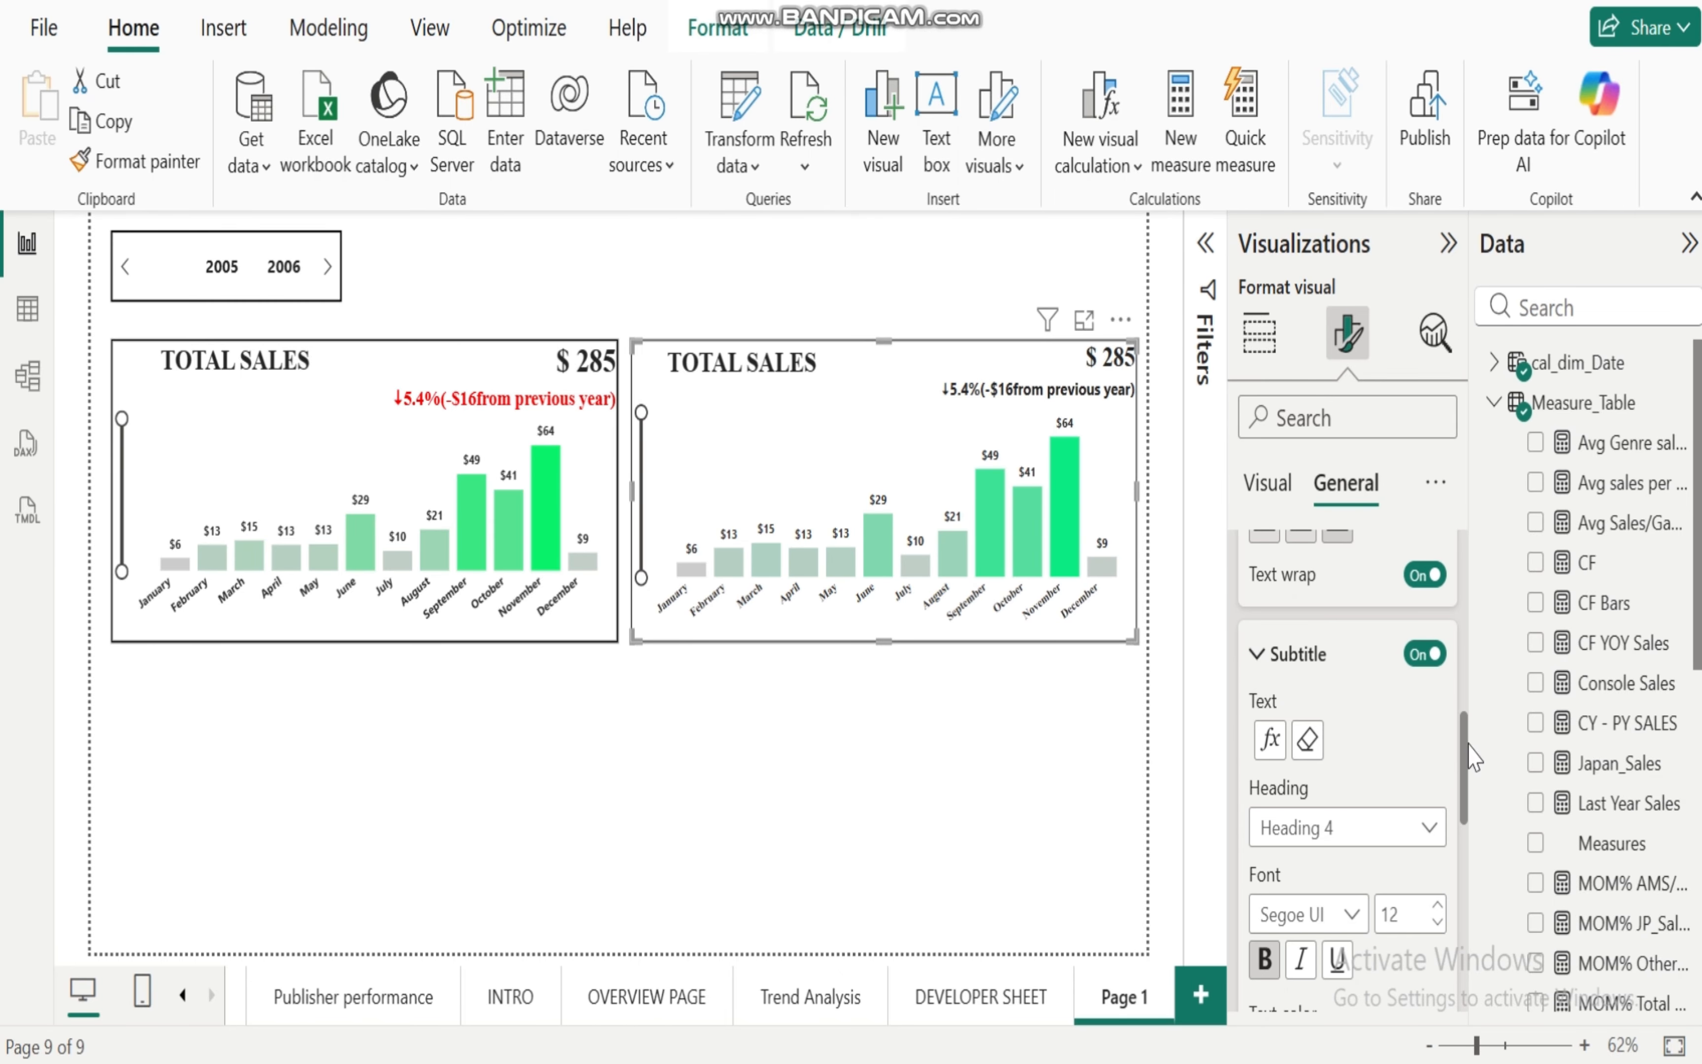
left_click_drag(1467, 774, 1470, 847)
left_click(1343, 695)
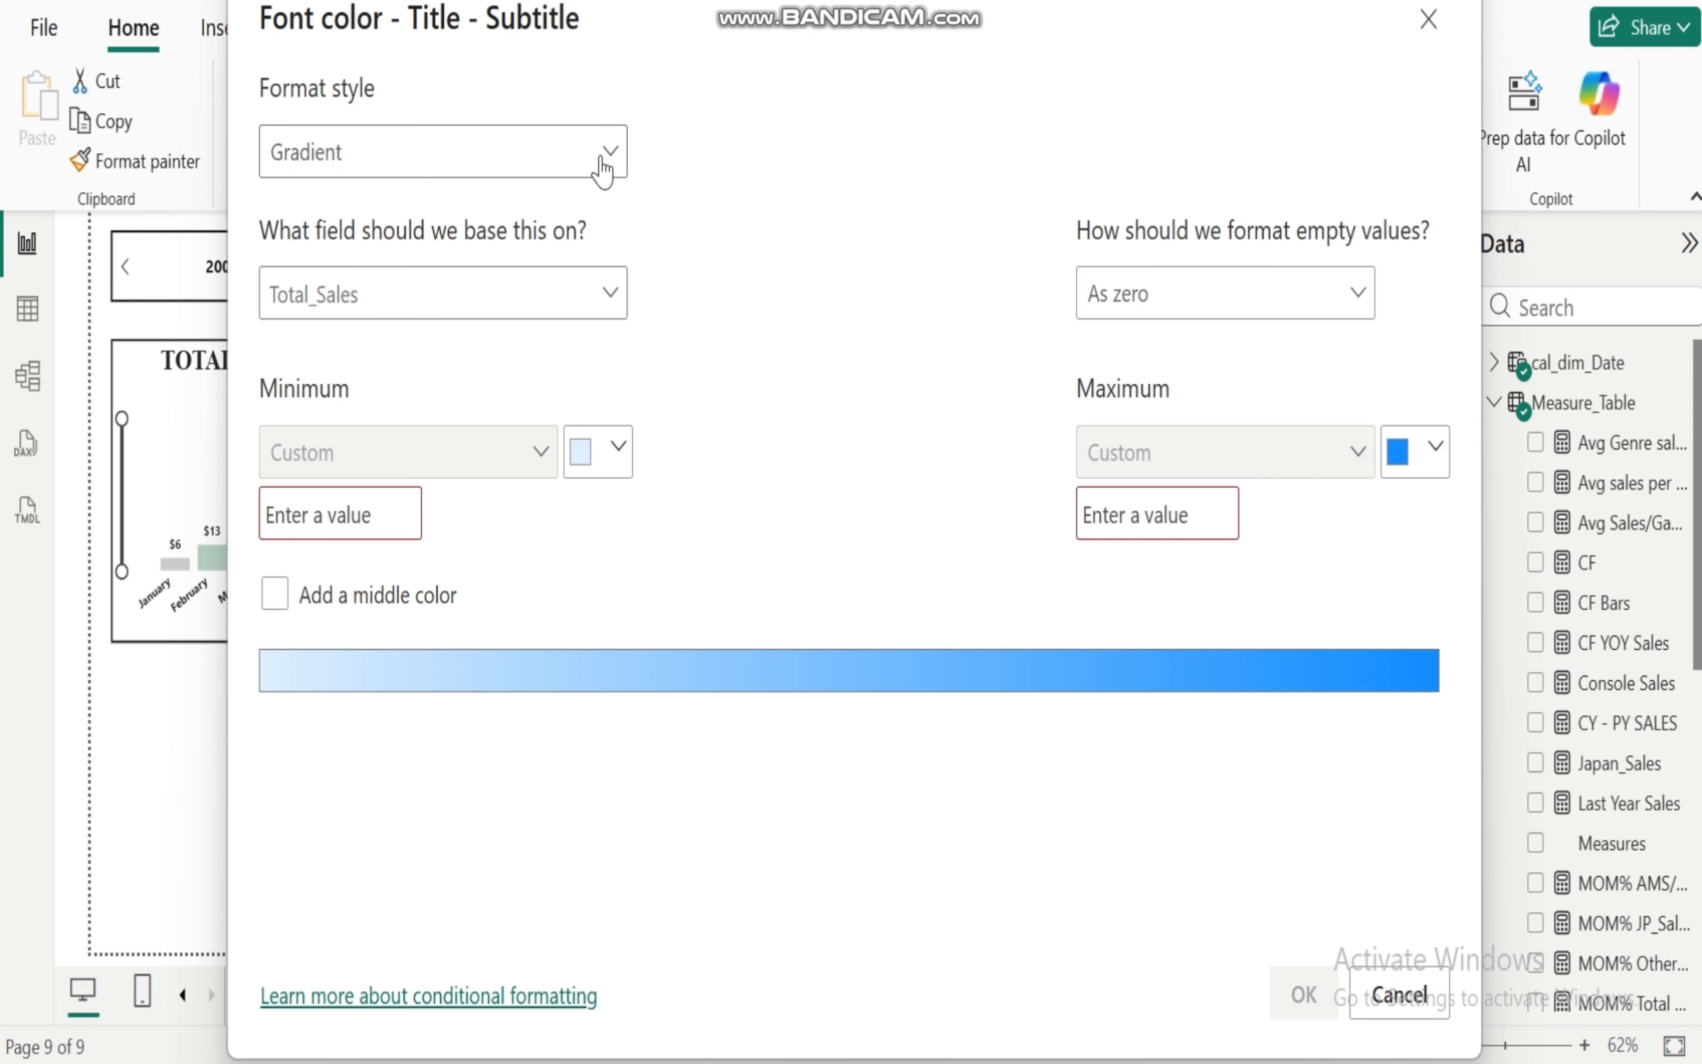
Step: Base the subtitle's font color on the CF YOY Sales measure using the Field value format style
left_click(608, 169)
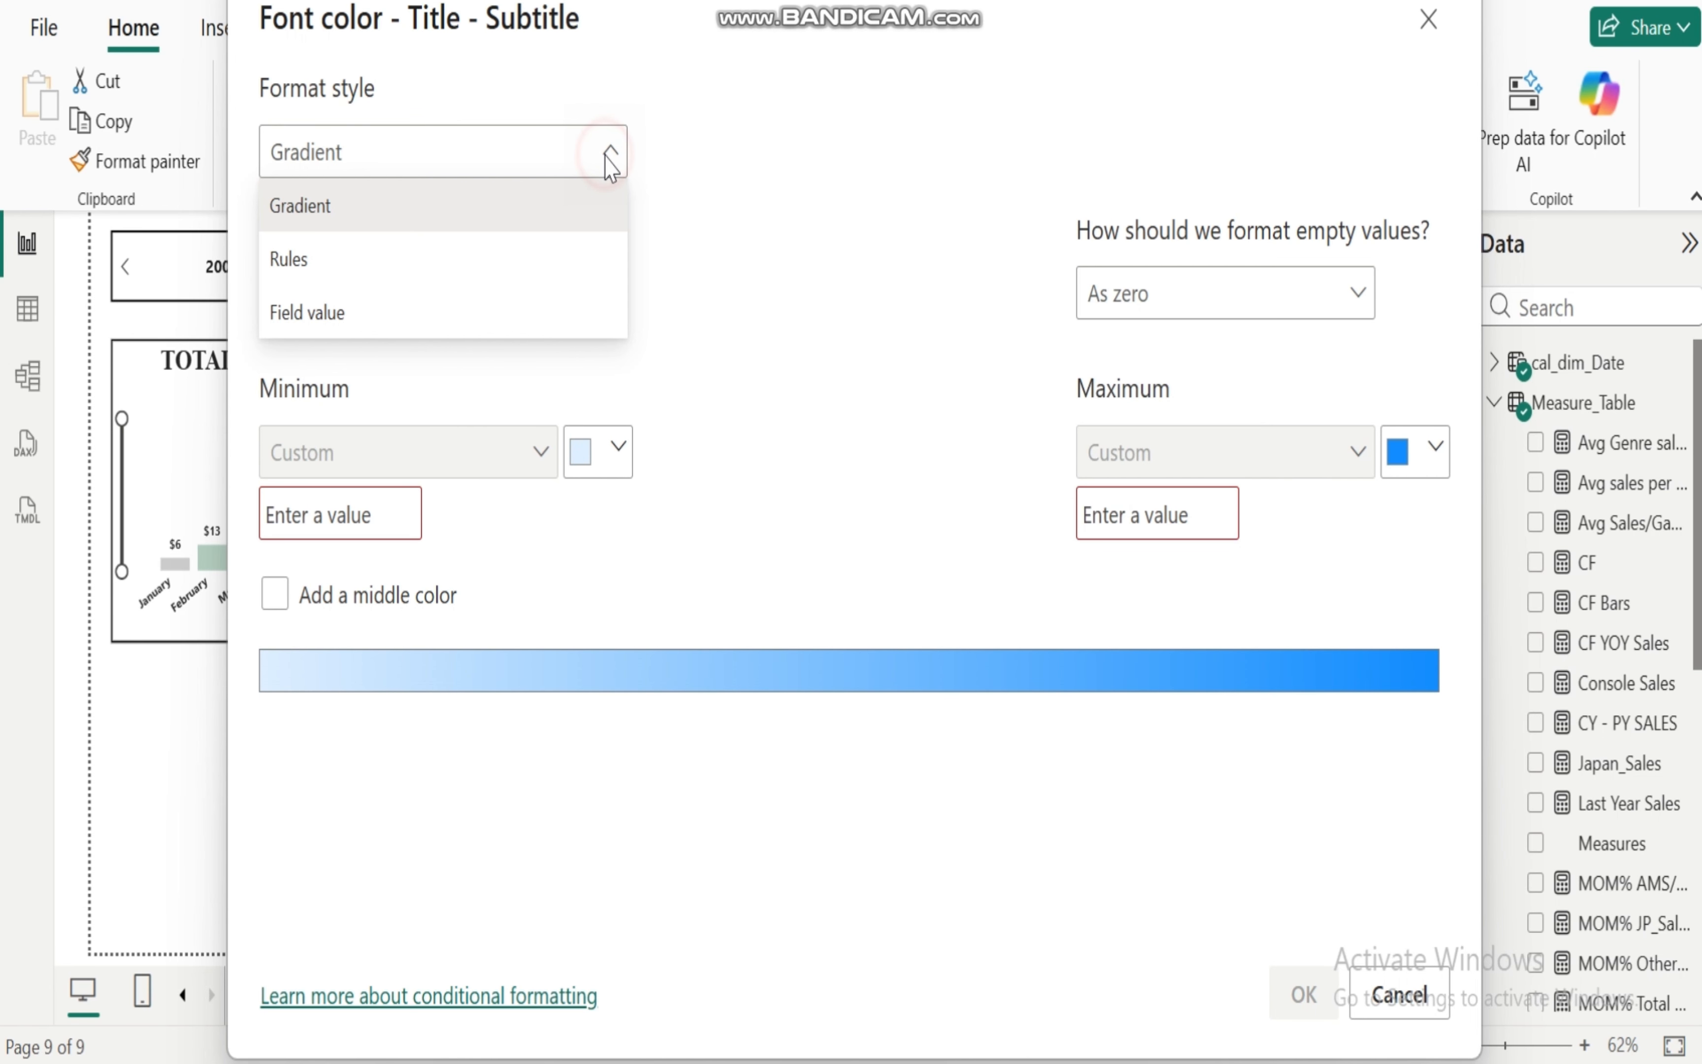
left_click(325, 311)
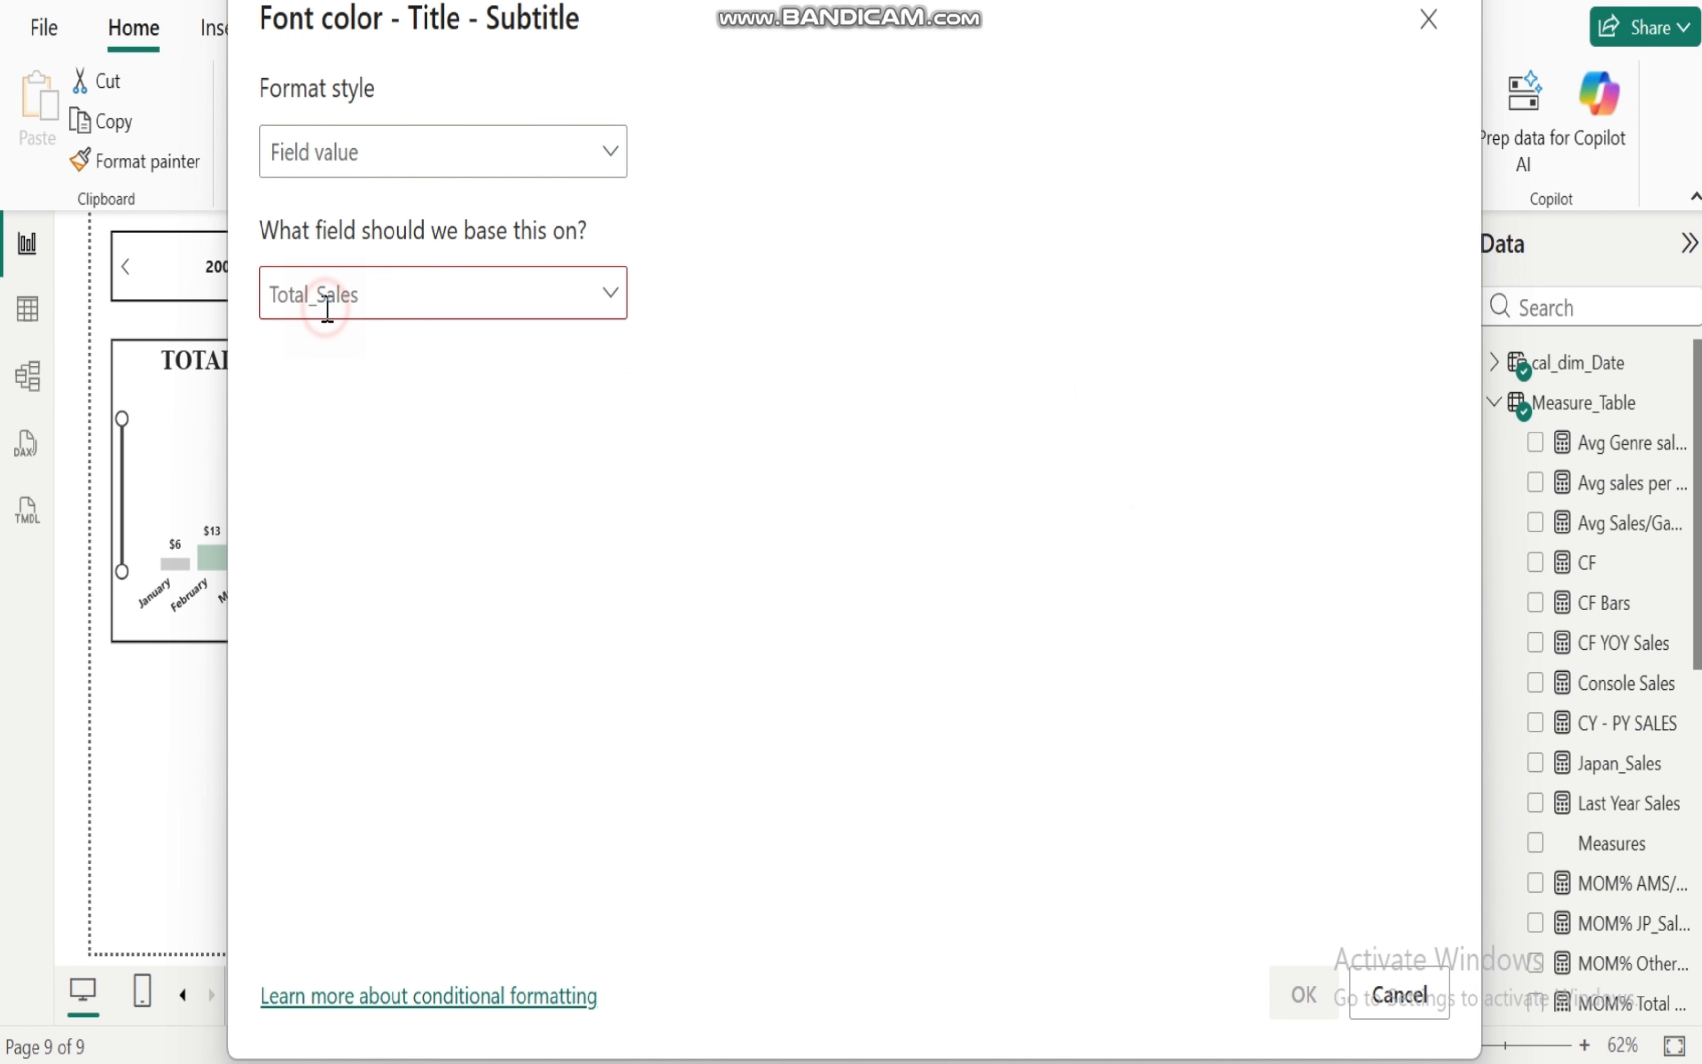
left_click(613, 297)
left_click(315, 618)
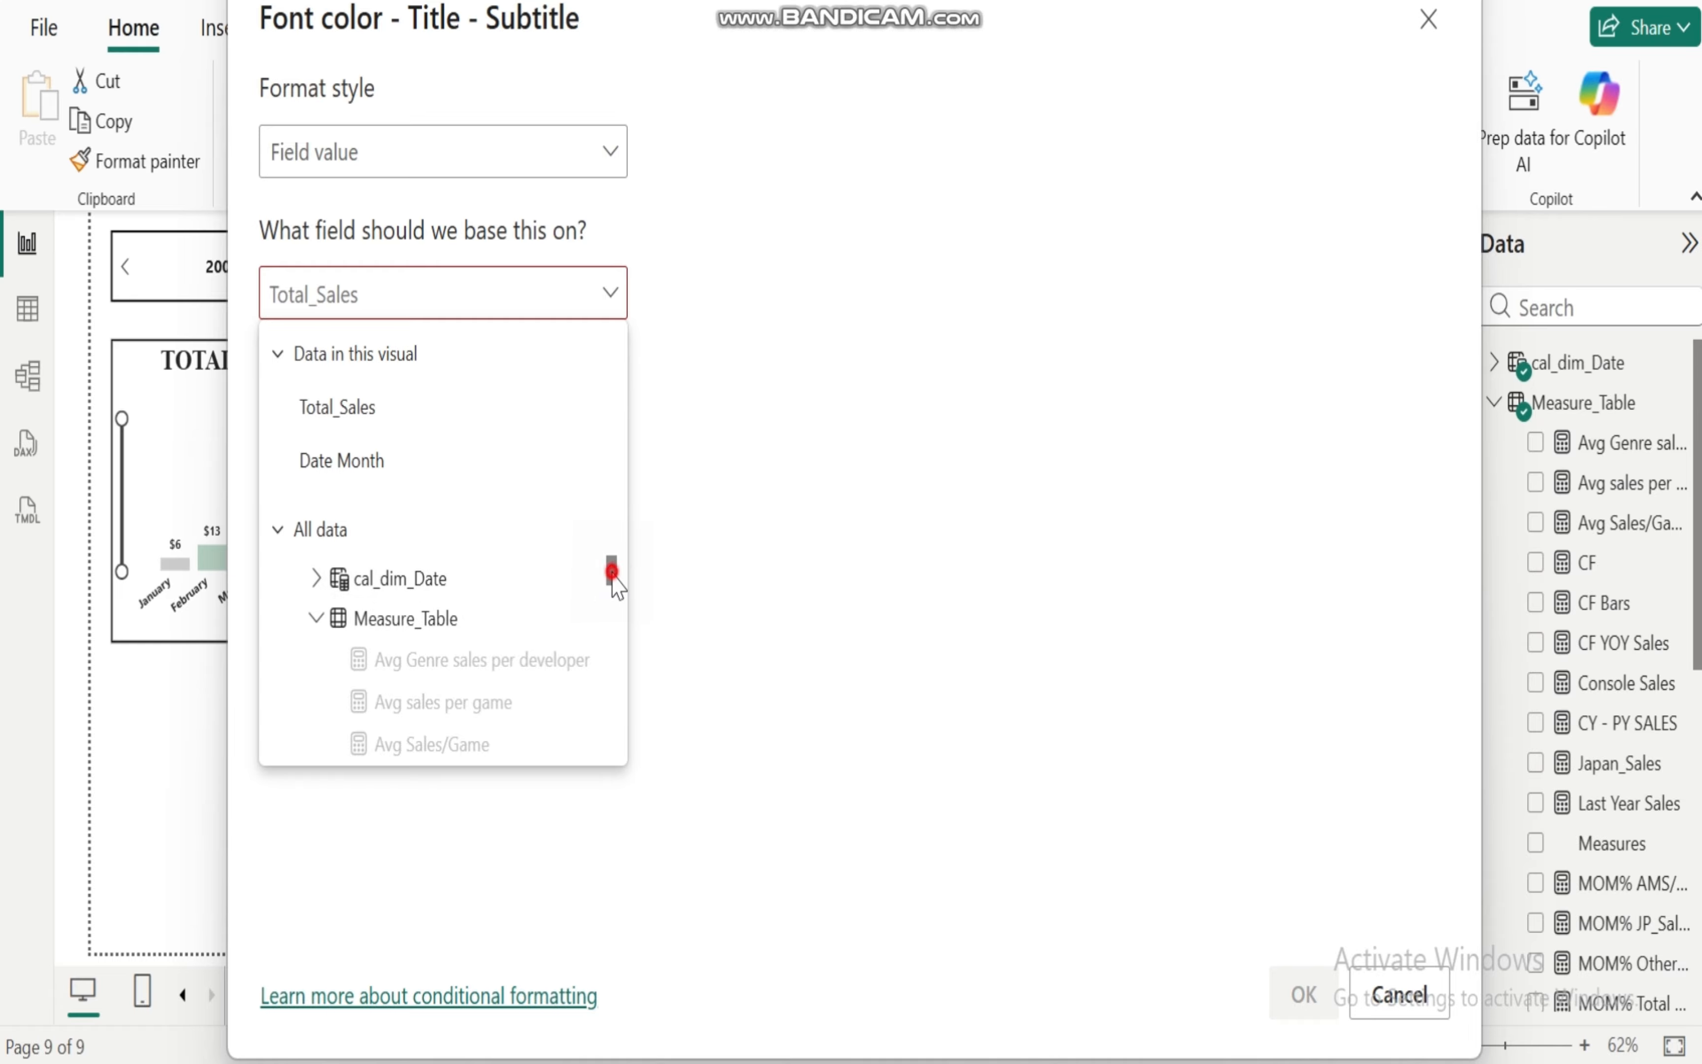
left_click_drag(612, 572, 611, 611)
left_click(418, 668)
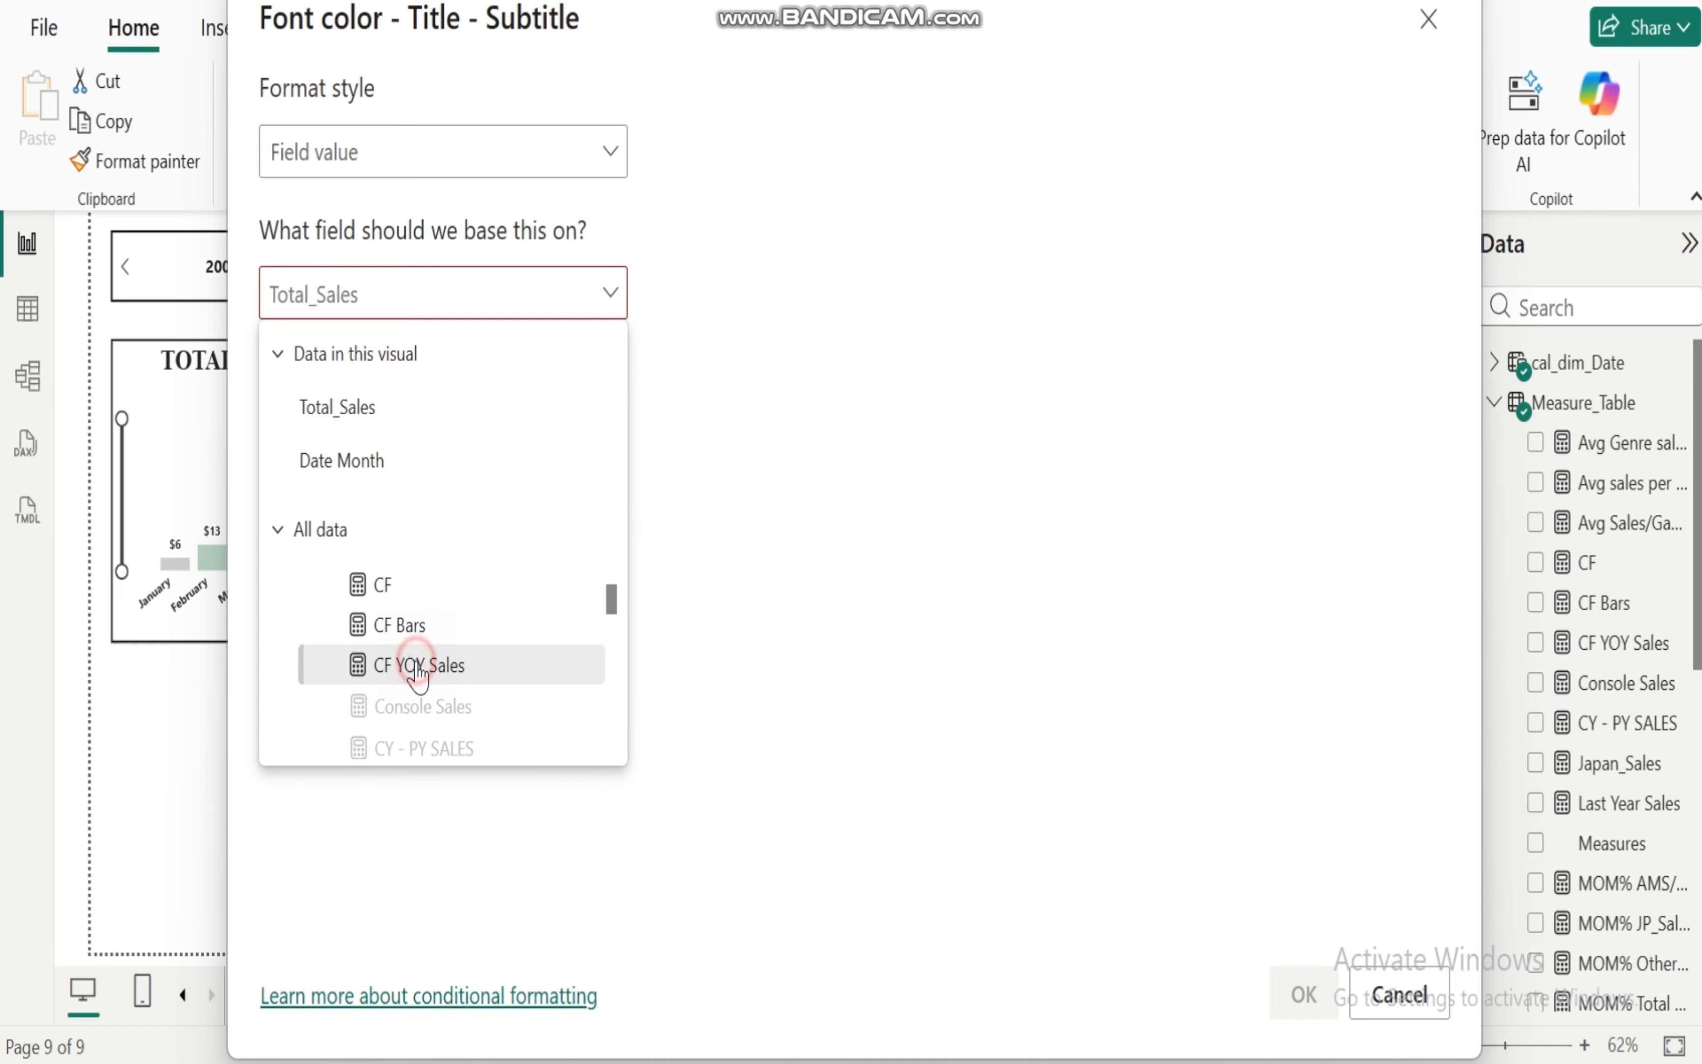
left_click(1303, 994)
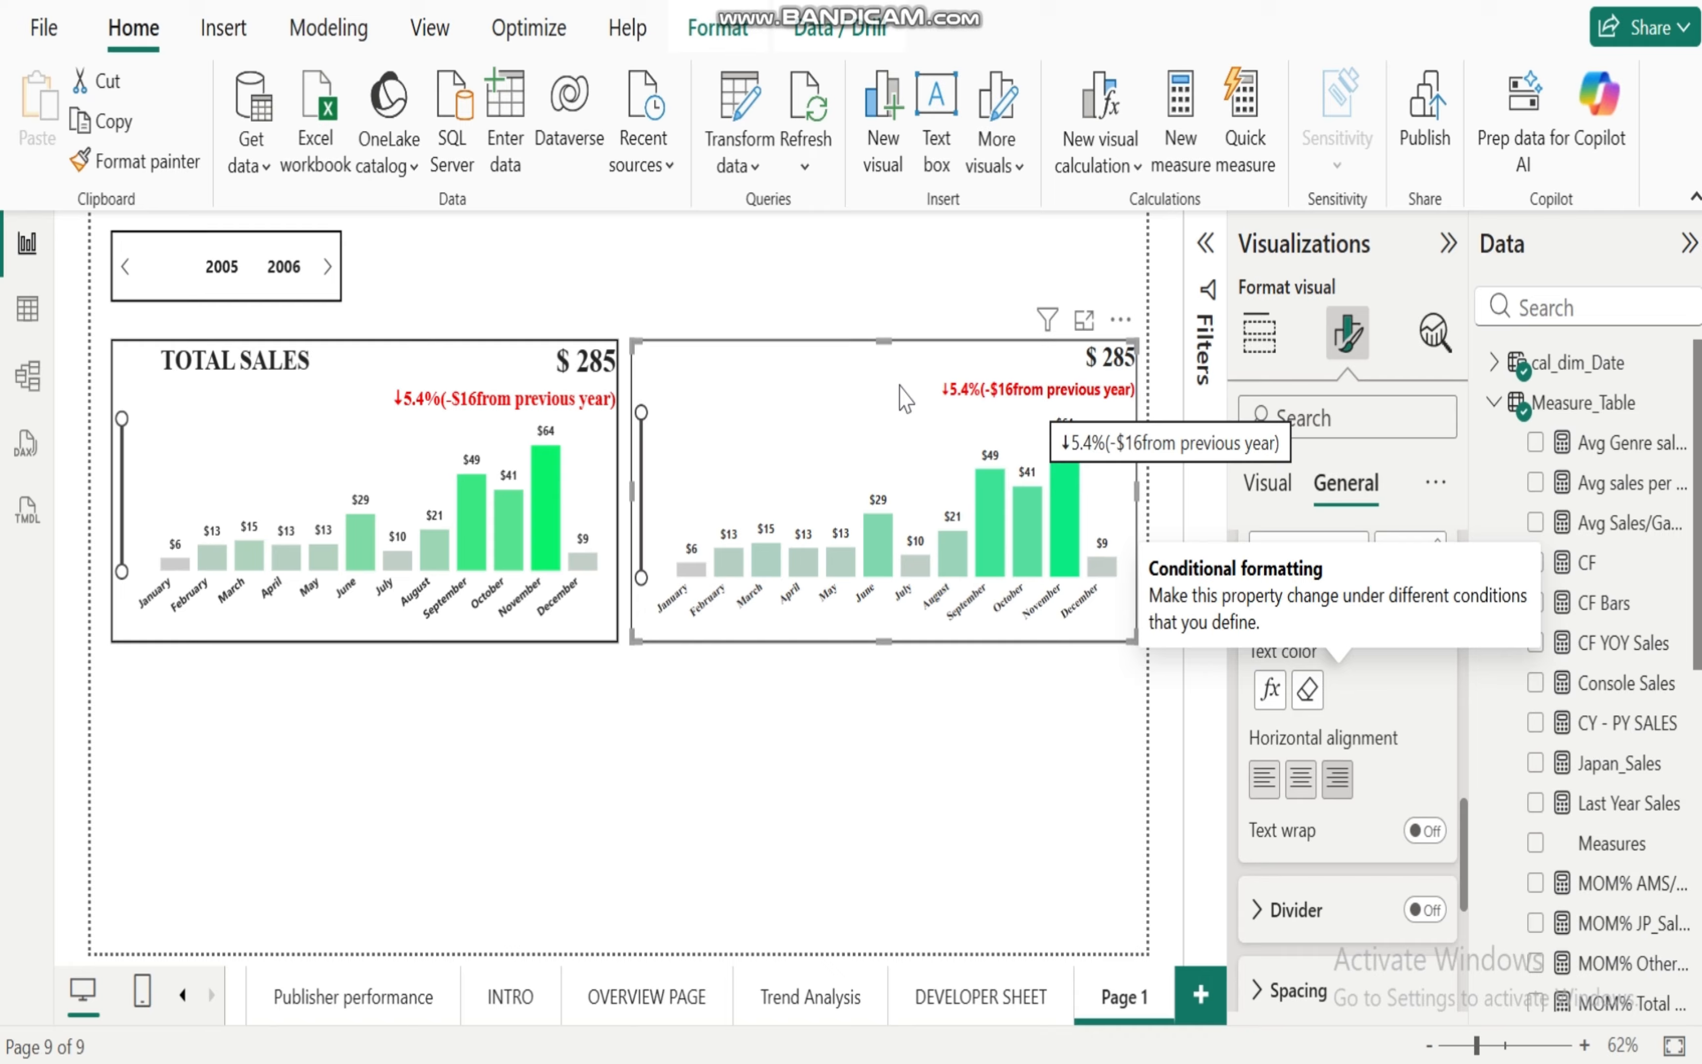
Step: Filter the page by 2005, 2006 and 2004 with the year slicer to compare both charts' subtitle colors, ending on 2005
left_click(215, 273)
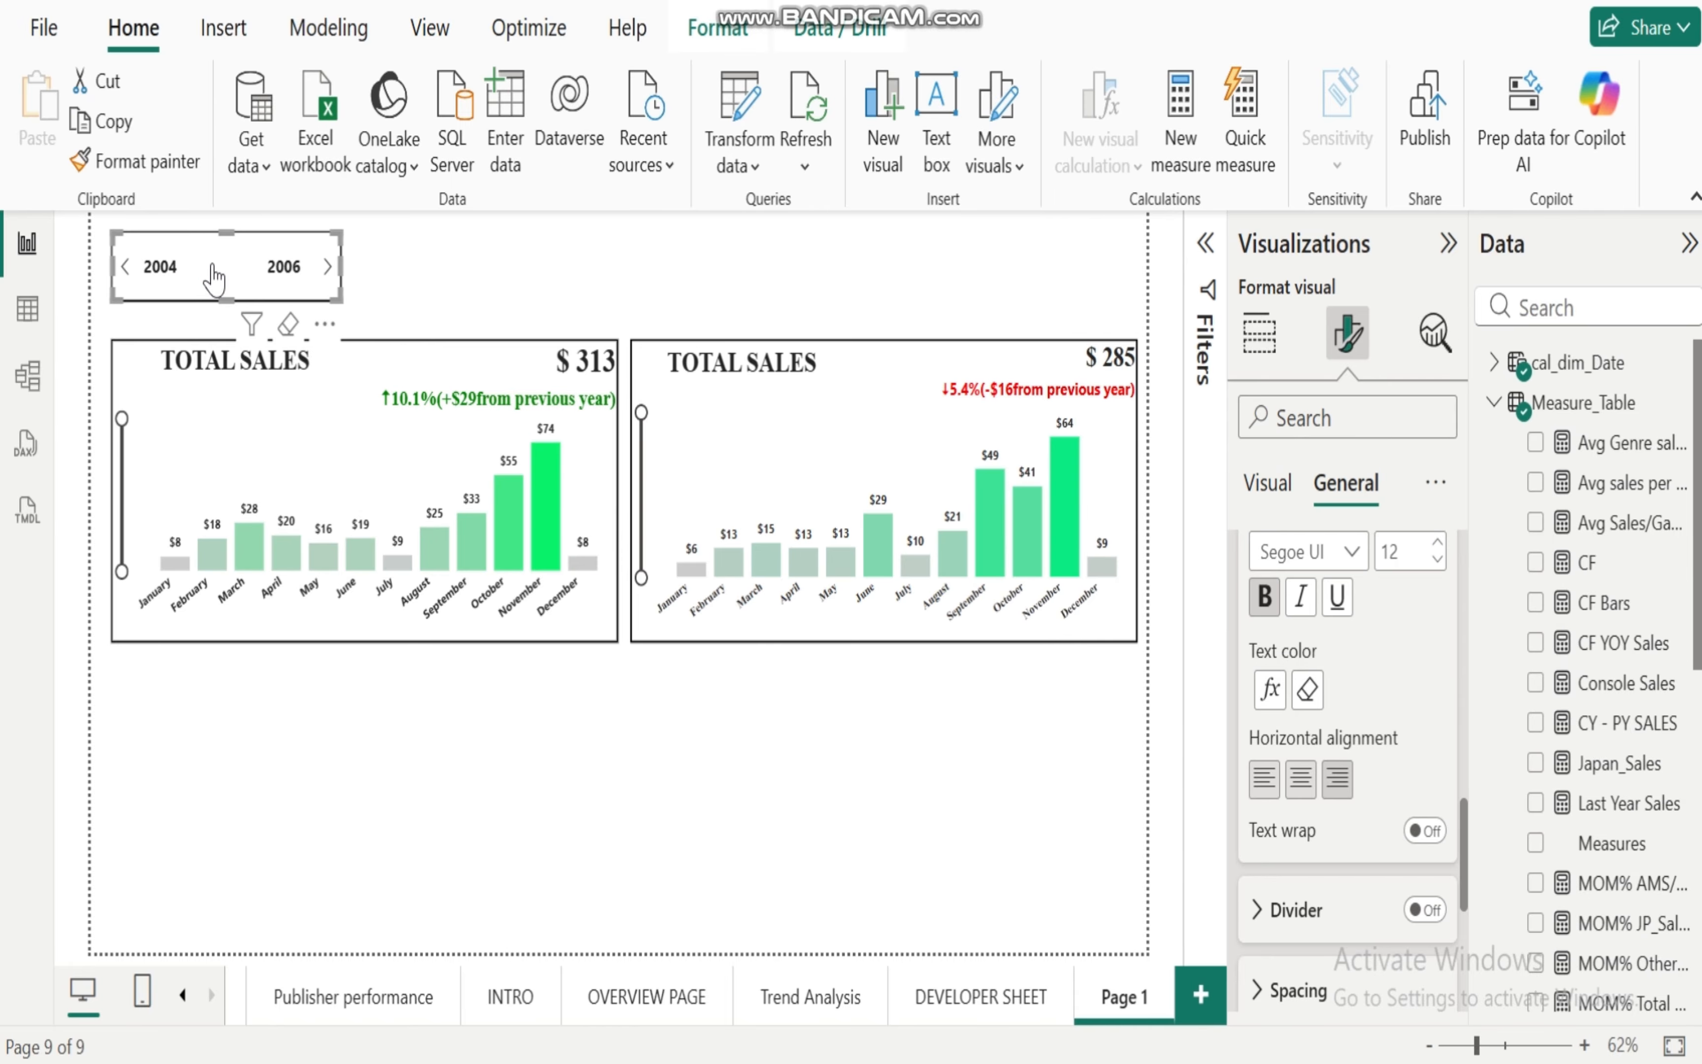
left_click(290, 275)
left_click(160, 274)
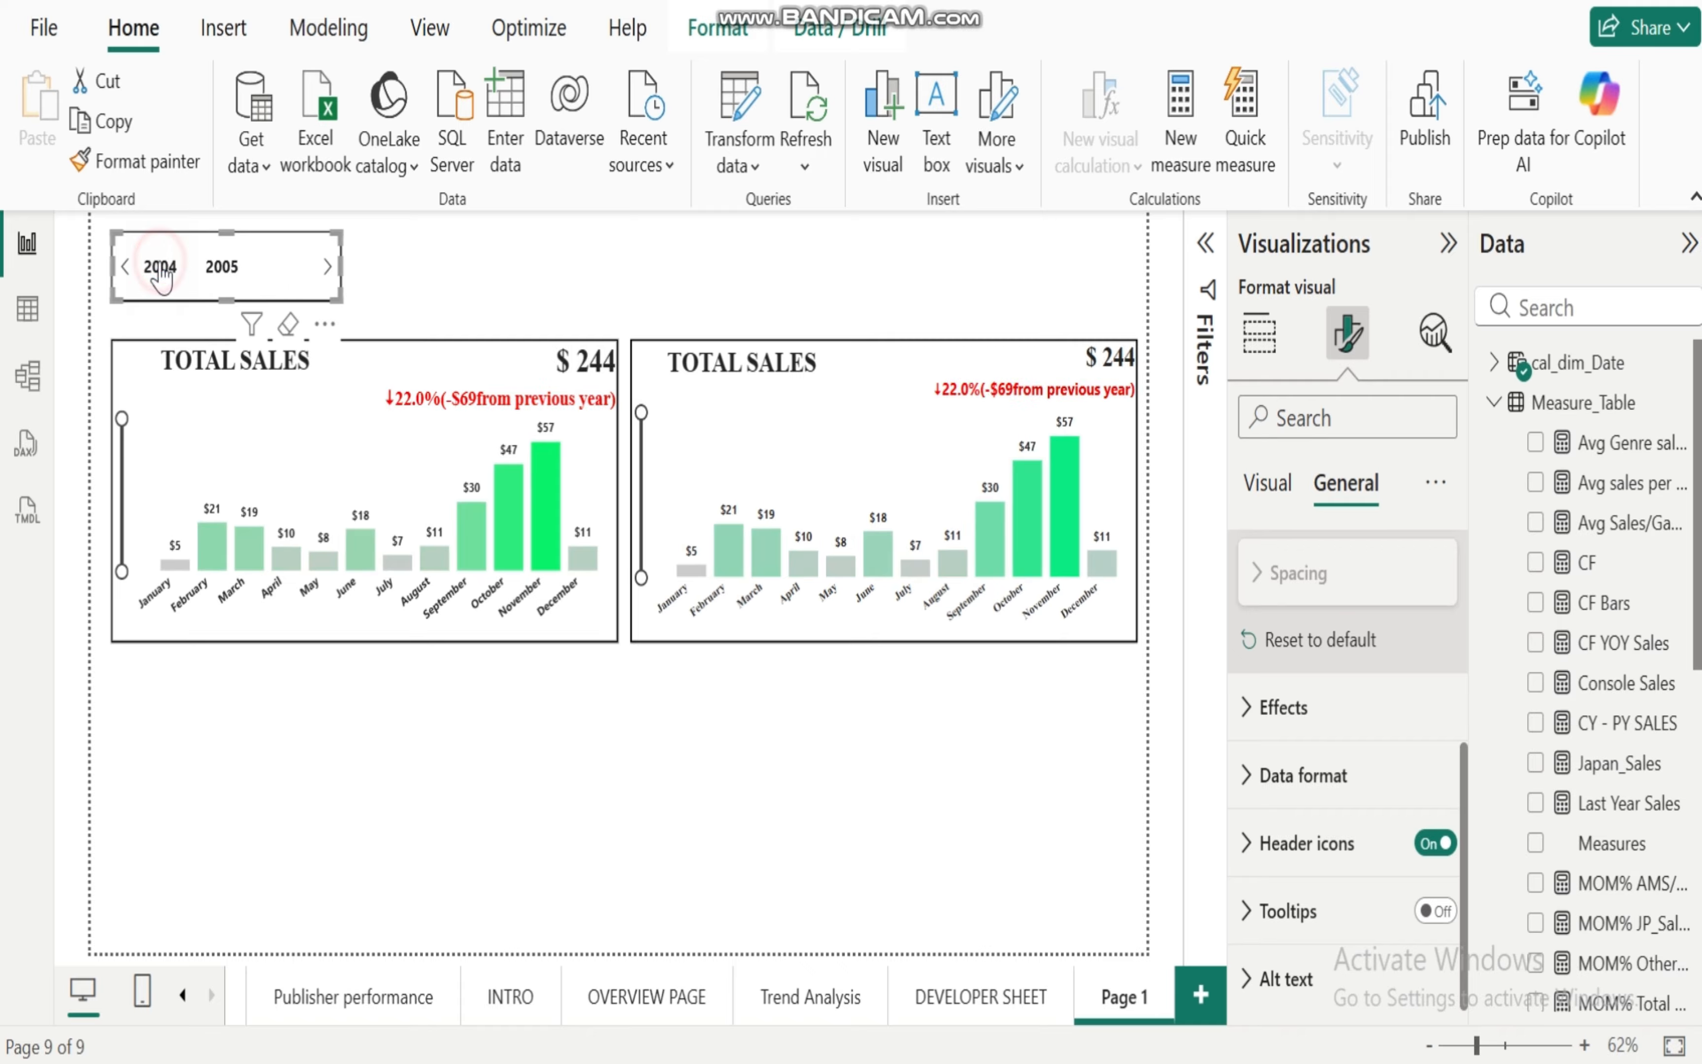
left_click(222, 272)
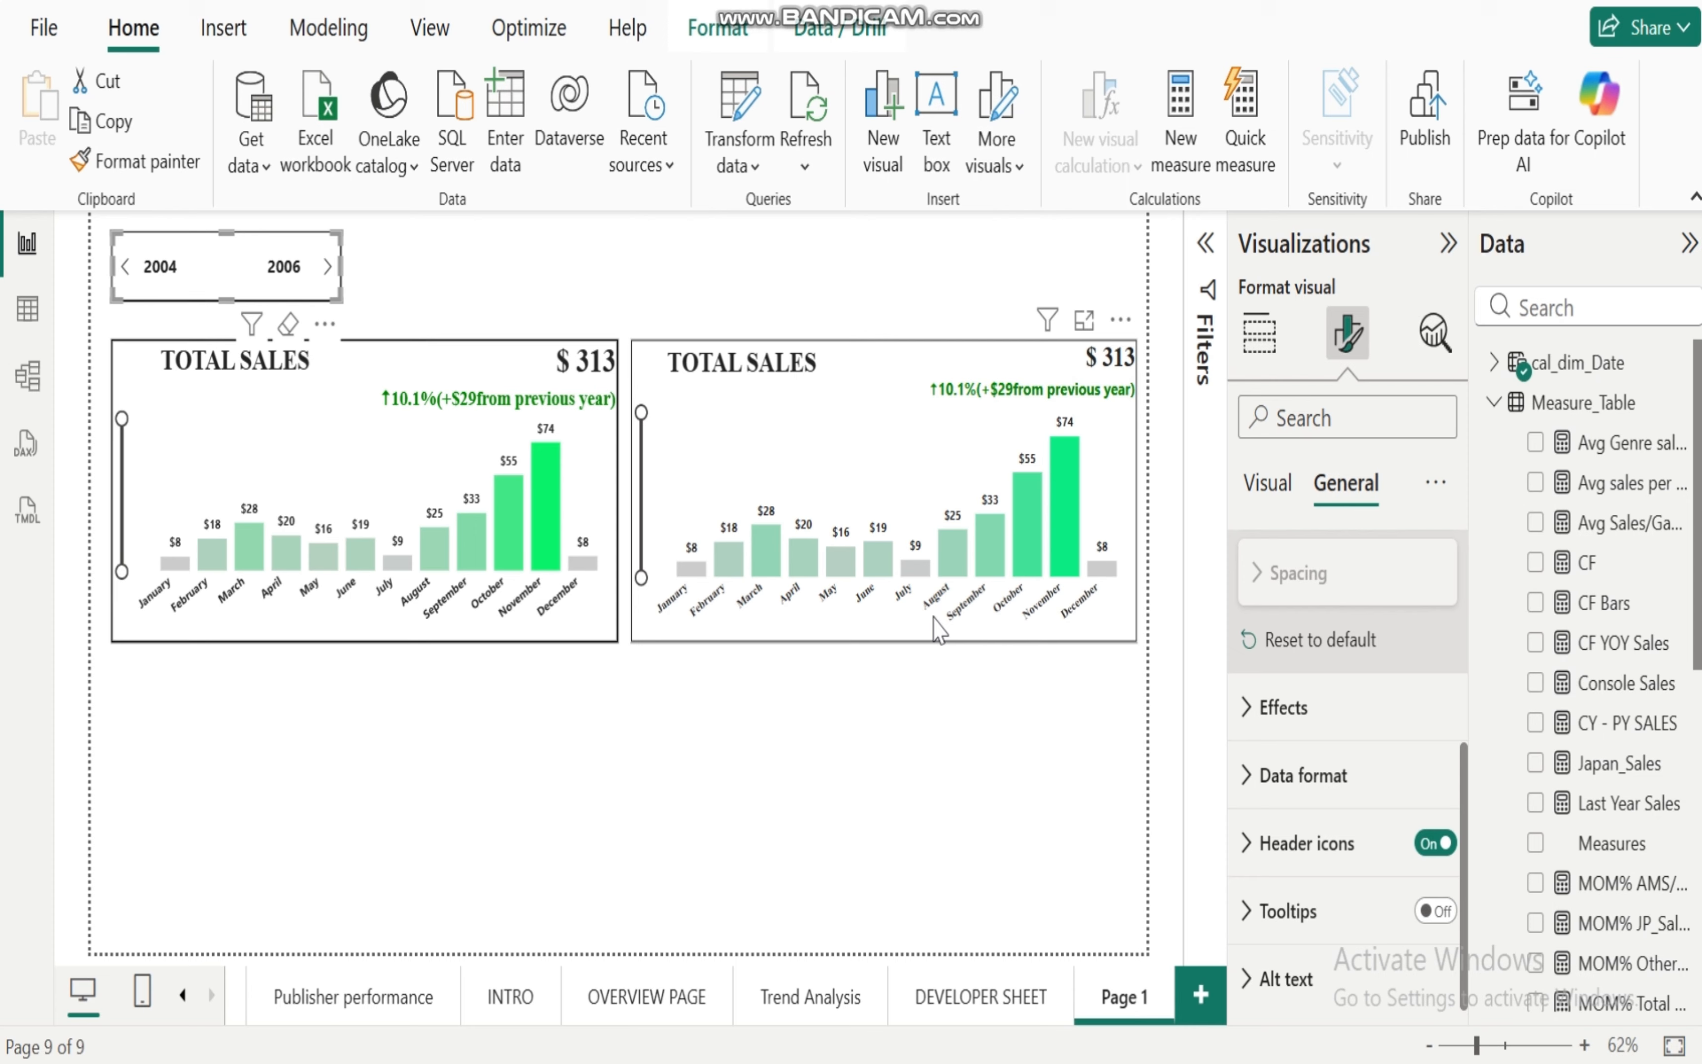
Step: Review the recreated chart's clustered column visual type and field assignments, and deselect the chart
left_click(839, 426)
left_click(1262, 345)
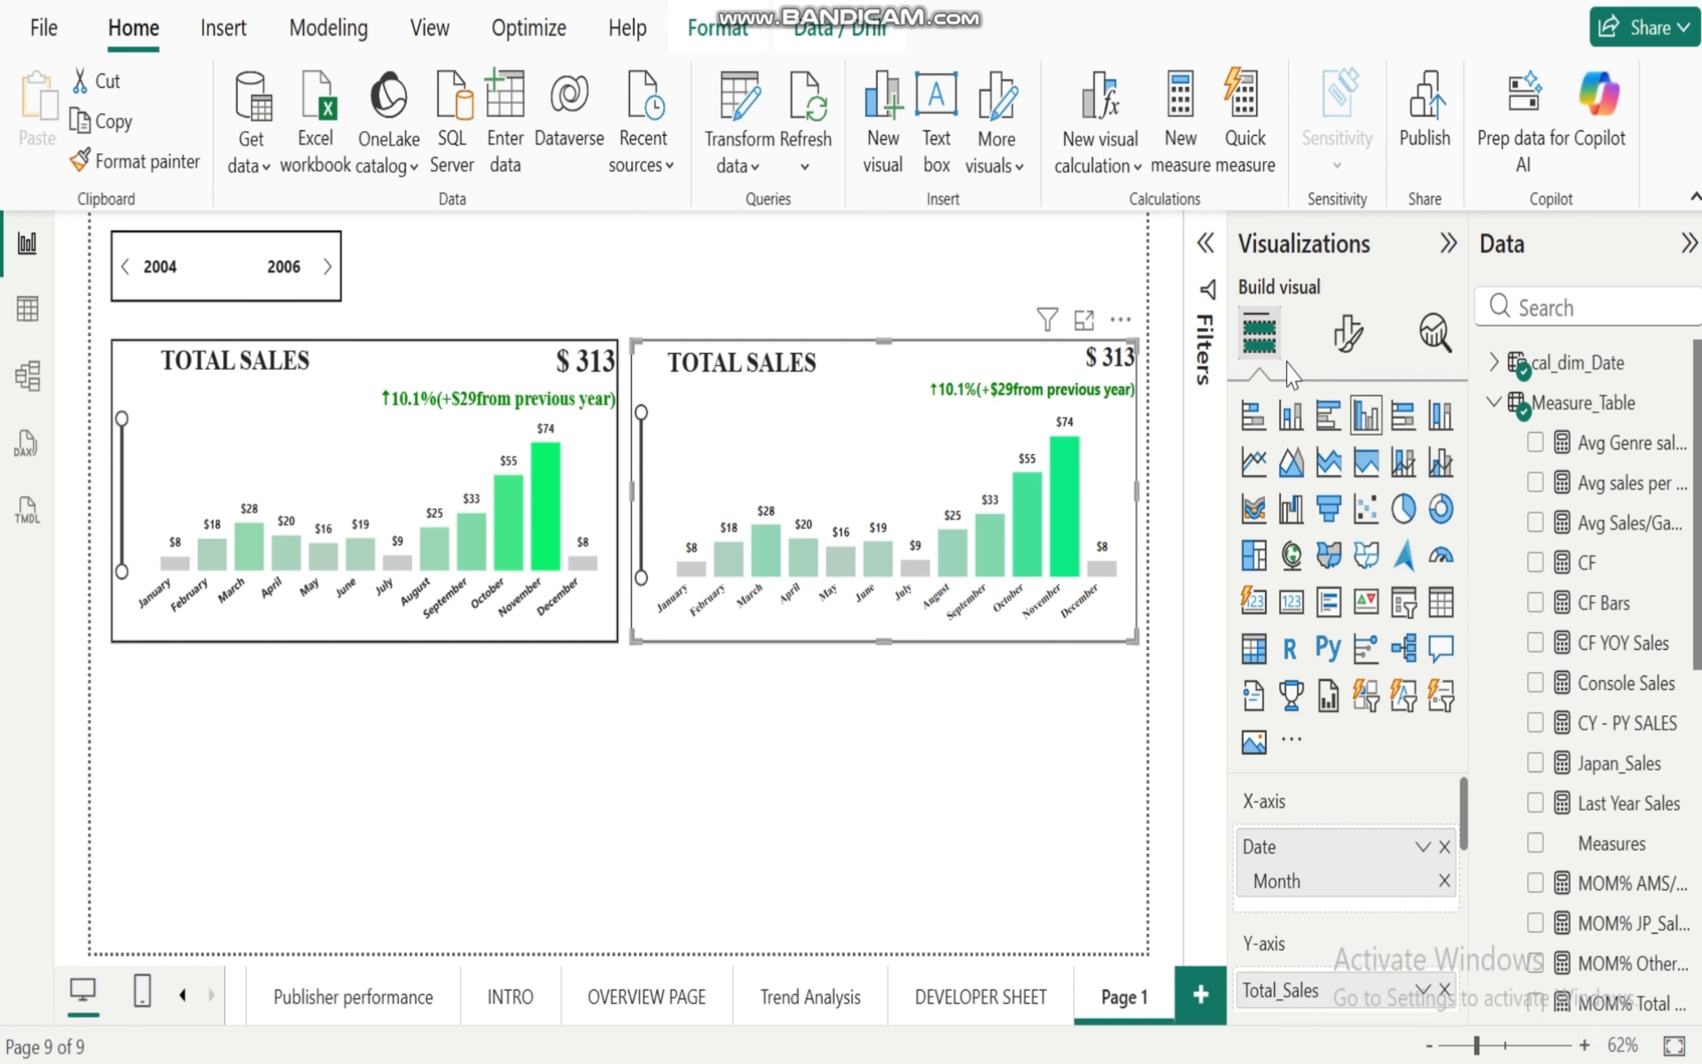
left_click(1365, 420)
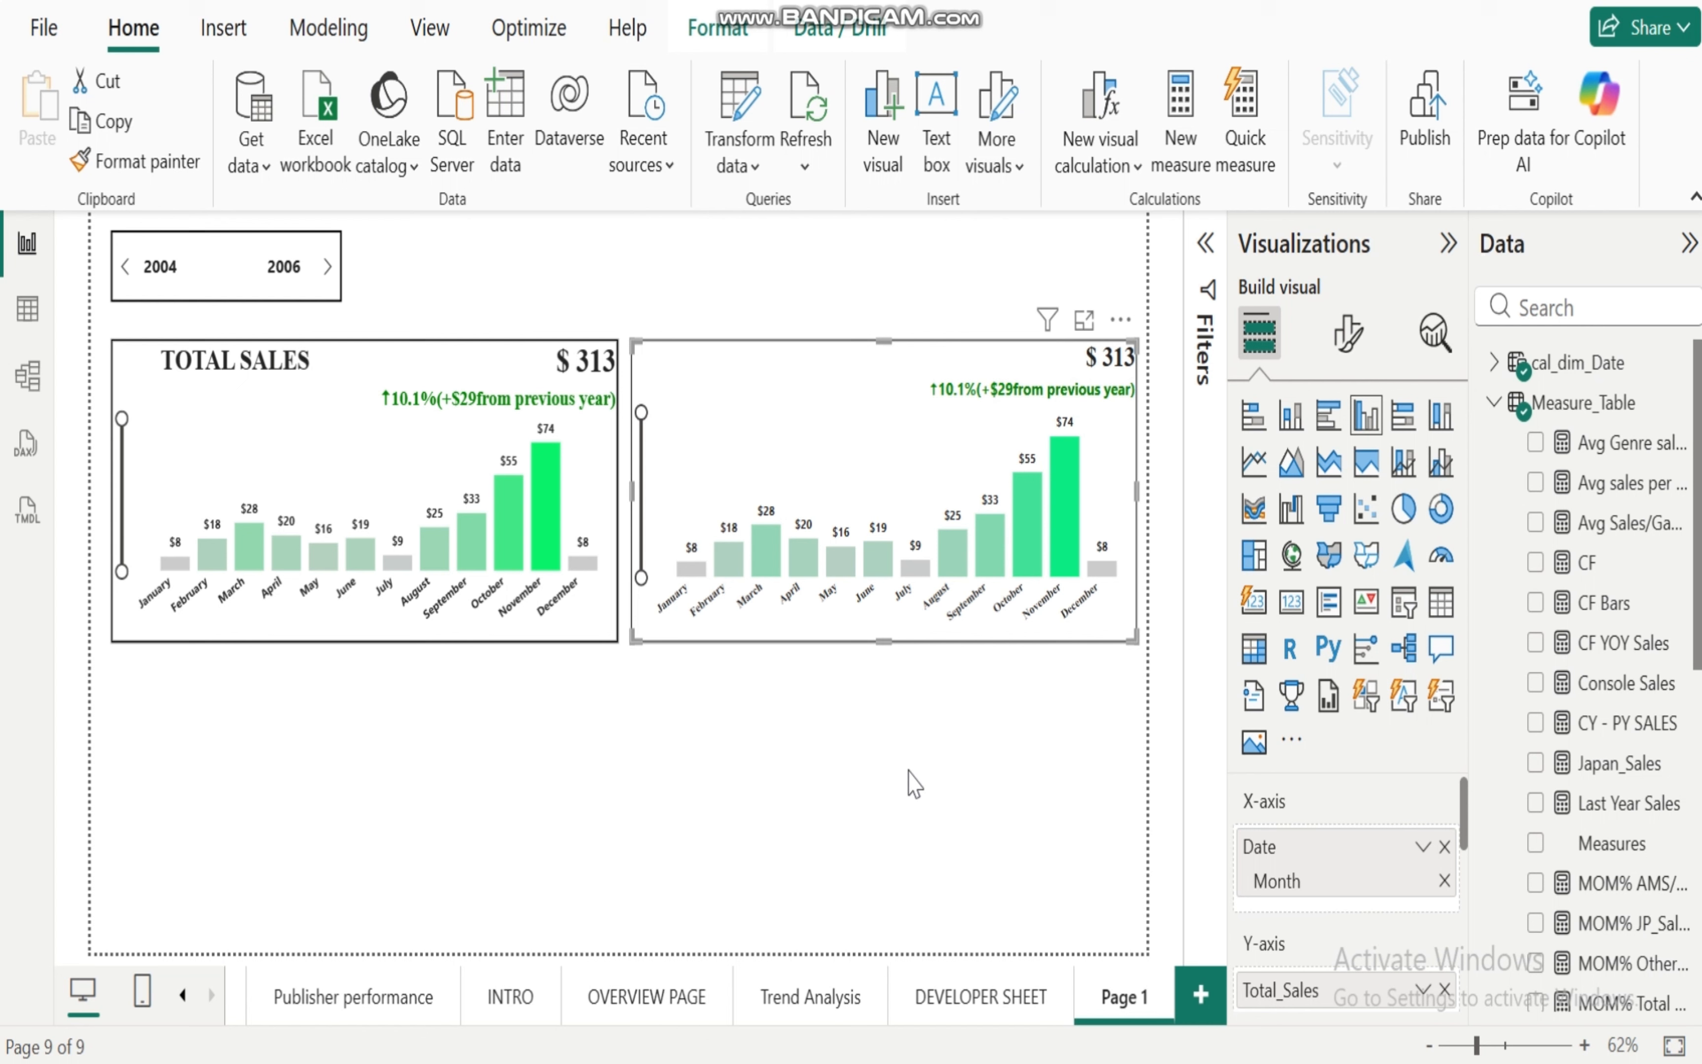
left_click(912, 783)
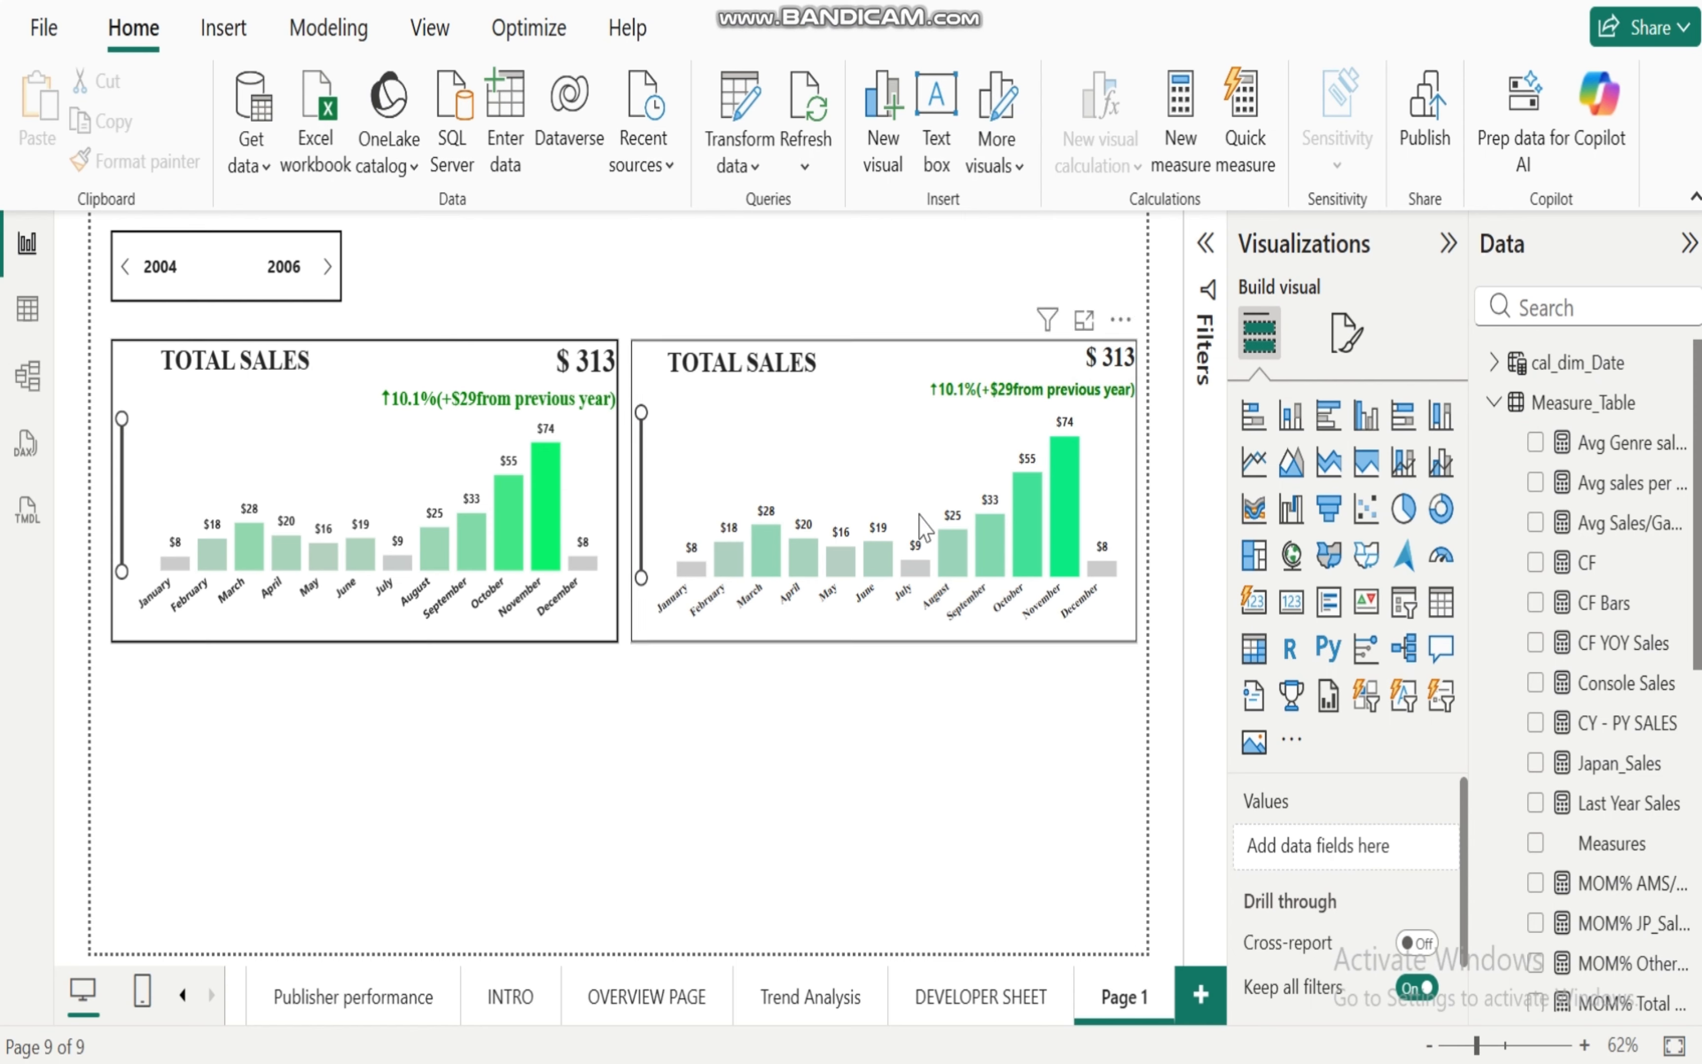